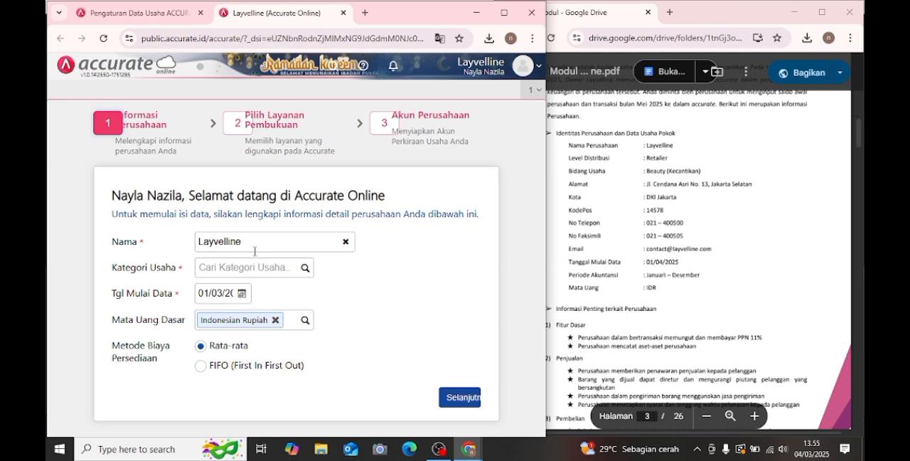
# - Set the company's business category (Kategori Usaha) to RETAIL, following the company details in the PDF
pyautogui.click(632, 158)
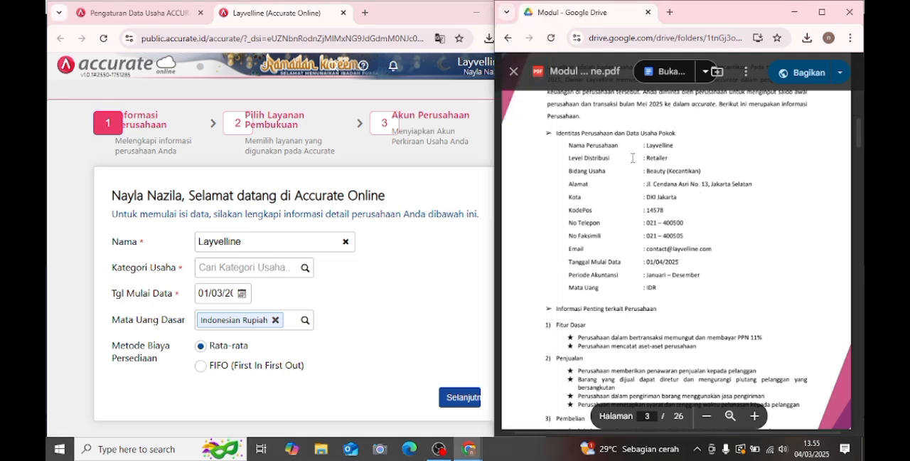
pyautogui.click(305, 277)
pyautogui.click(305, 272)
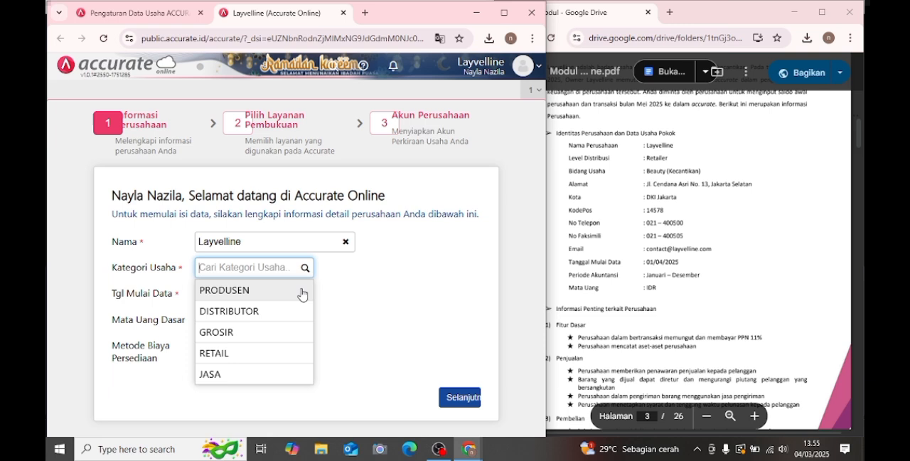
pyautogui.click(249, 360)
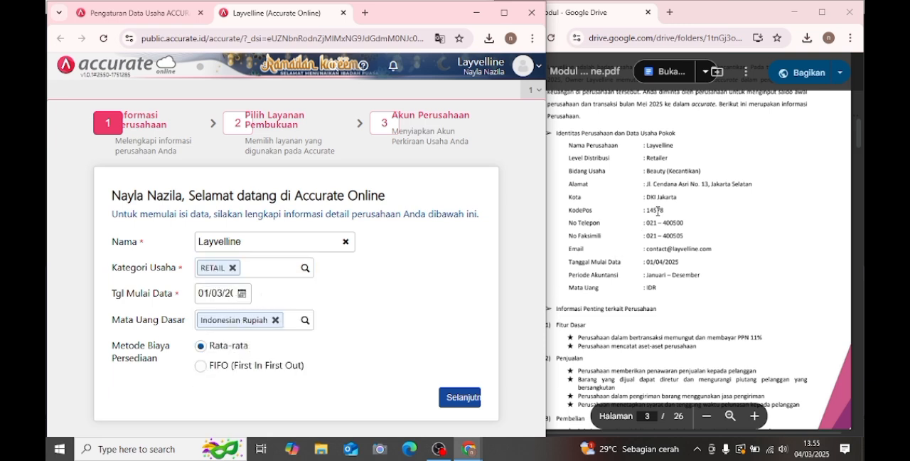
# - Set the data start date to 01/04/2025 and the inventory cost method to FIFO, and continue to the service selection
pyautogui.click(242, 293)
pyautogui.click(314, 316)
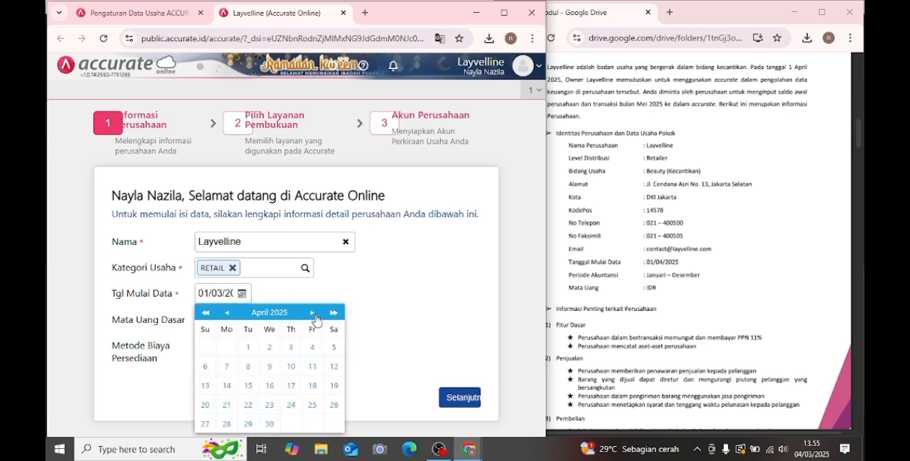
pyautogui.click(248, 346)
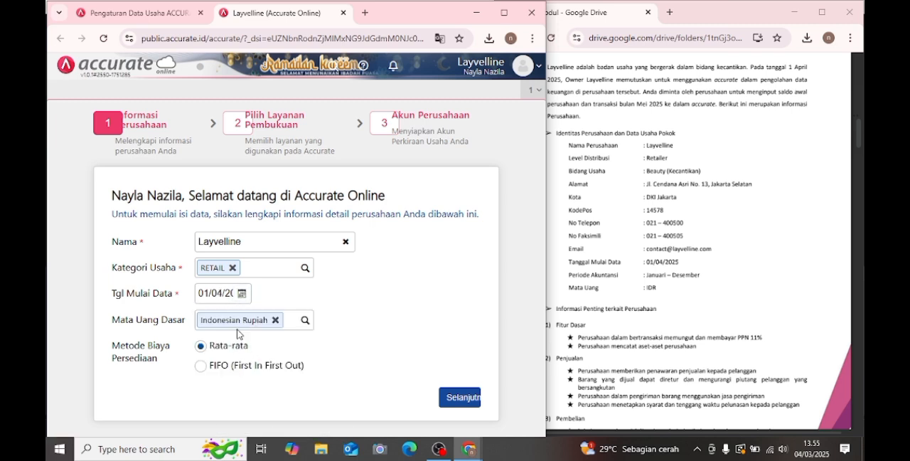
pyautogui.click(201, 366)
pyautogui.click(458, 398)
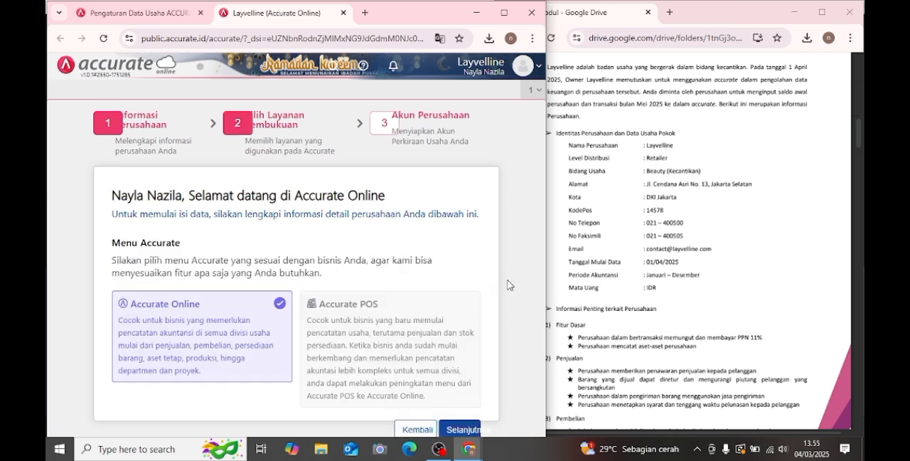
# - Keep the Accurate Online menu, turn off automatic creation of the account list, and finish the company setup
pyautogui.click(464, 430)
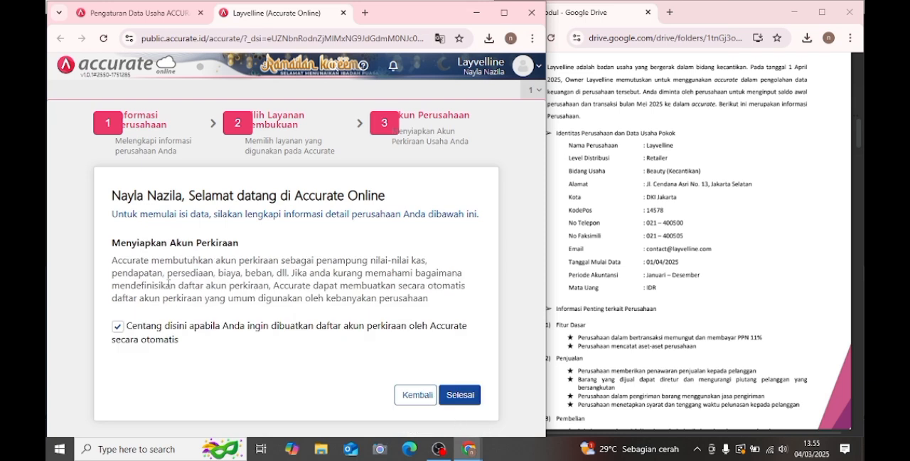
pyautogui.click(118, 326)
pyautogui.click(453, 395)
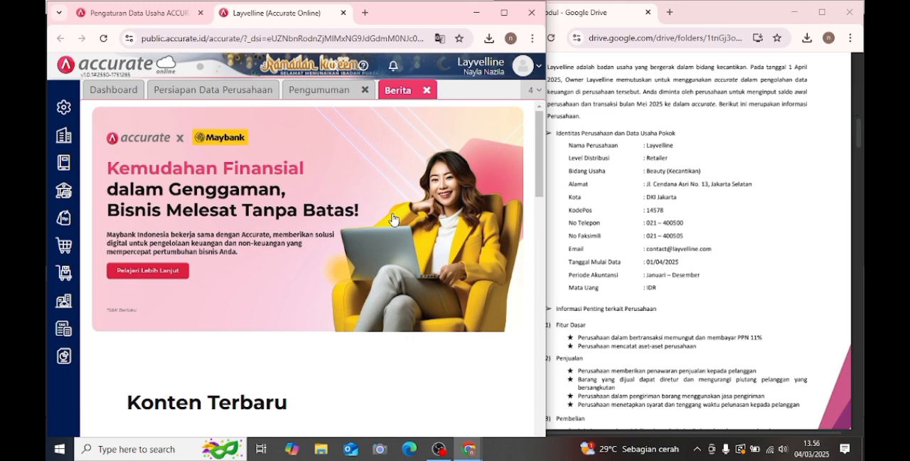
# - Close the Berita and Pengumuman pages and open the company's Preferensi settings
pyautogui.click(427, 90)
pyautogui.click(369, 91)
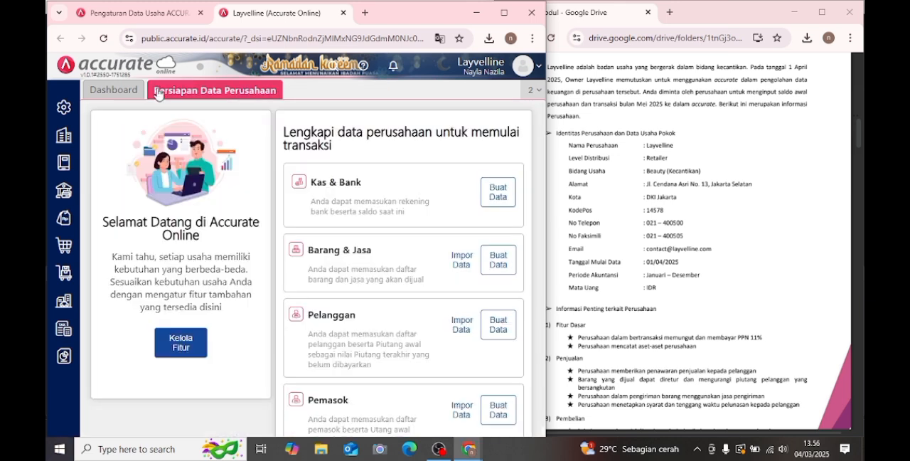
pyautogui.click(64, 108)
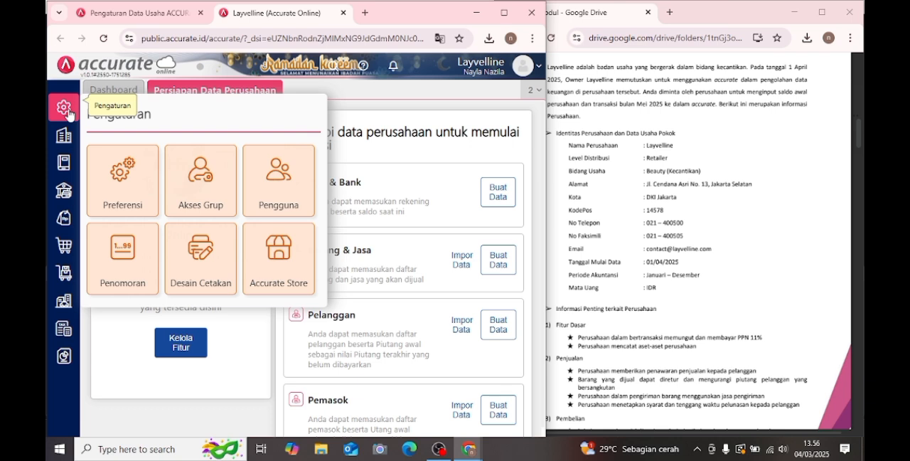
pyautogui.click(126, 182)
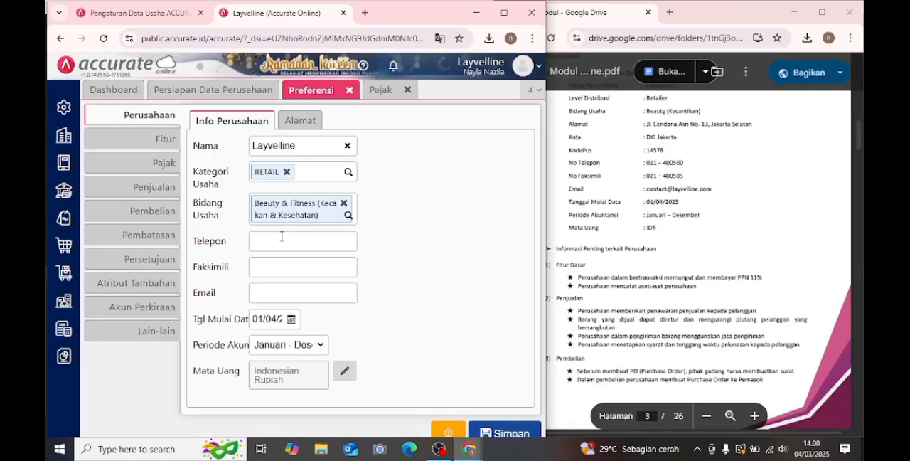
# - Enter the company's telephone and fax numbers from the PDF in the company info
pyautogui.click(281, 241)
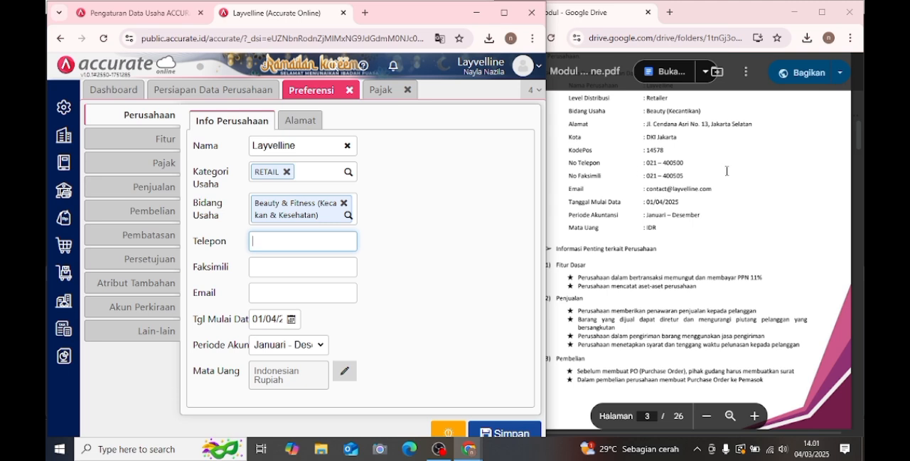
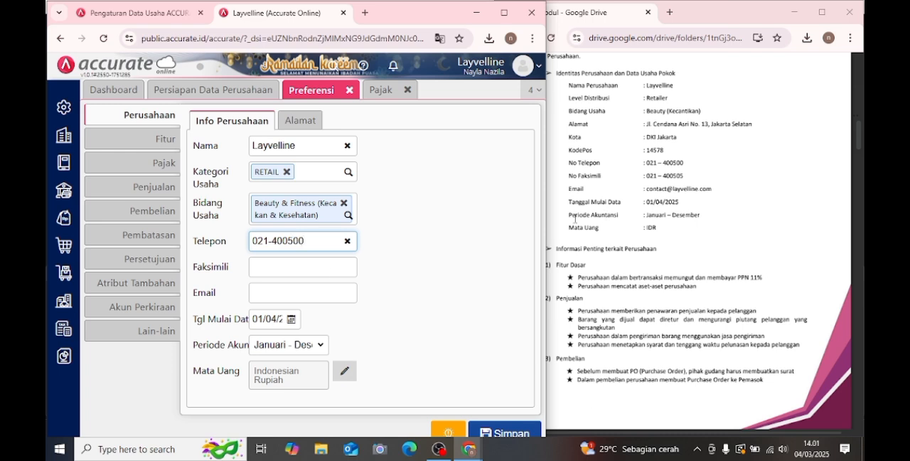
pyautogui.click(289, 266)
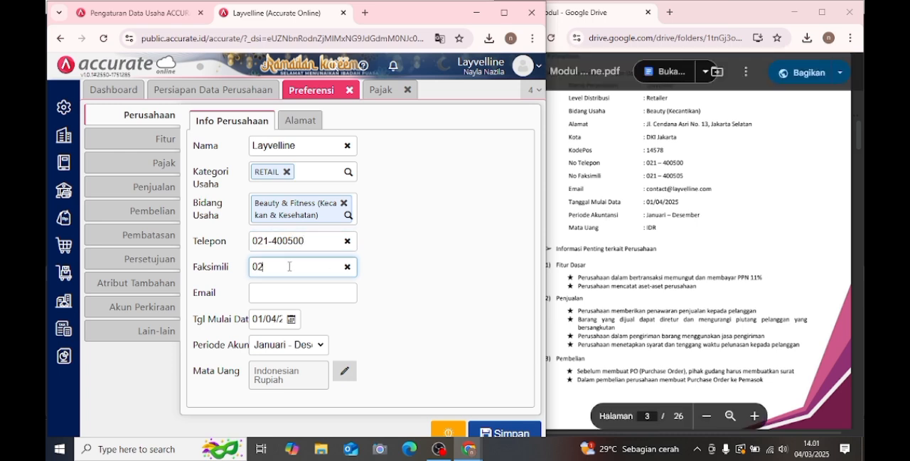
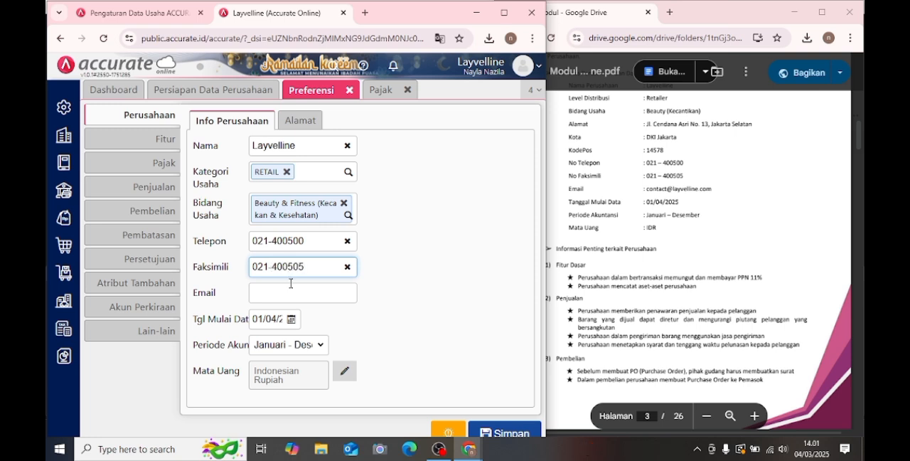
# - Fill in the company's contact e-mail in the company info
pyautogui.click(292, 288)
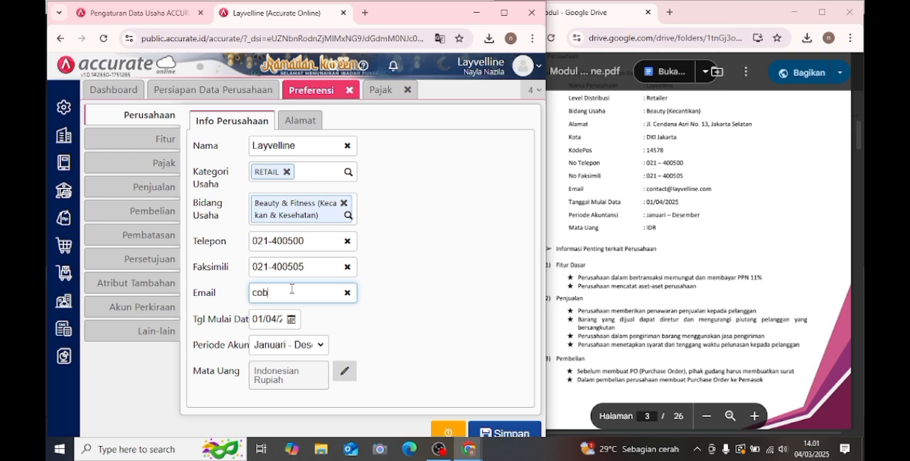
# - Copy the company's street address from the PDF into the street field of the company address
pyautogui.click(299, 120)
pyautogui.click(313, 173)
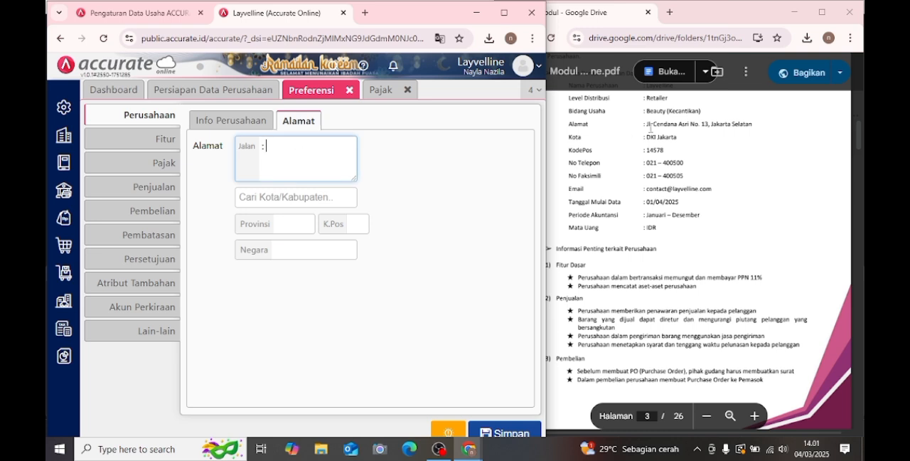
pyautogui.click(647, 122)
pyautogui.moveTo(646, 122); pyautogui.dragTo(750, 120)
pyautogui.hotkey('ctrl', 'c')
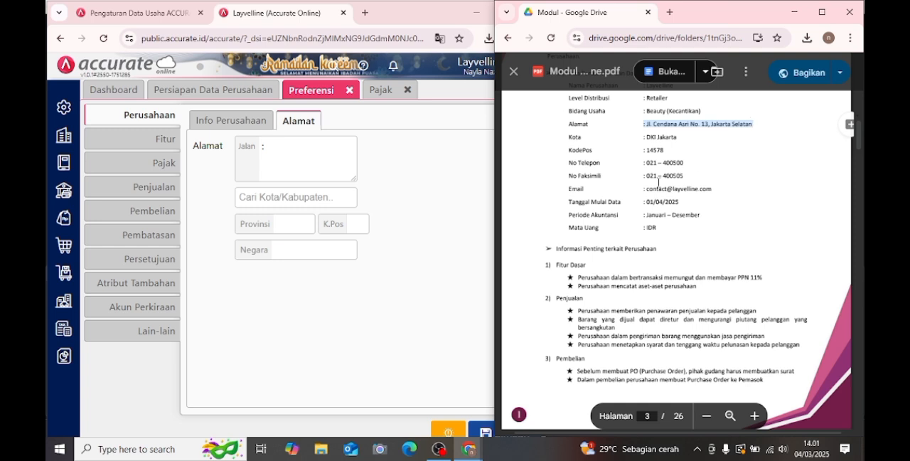
pyautogui.click(316, 161)
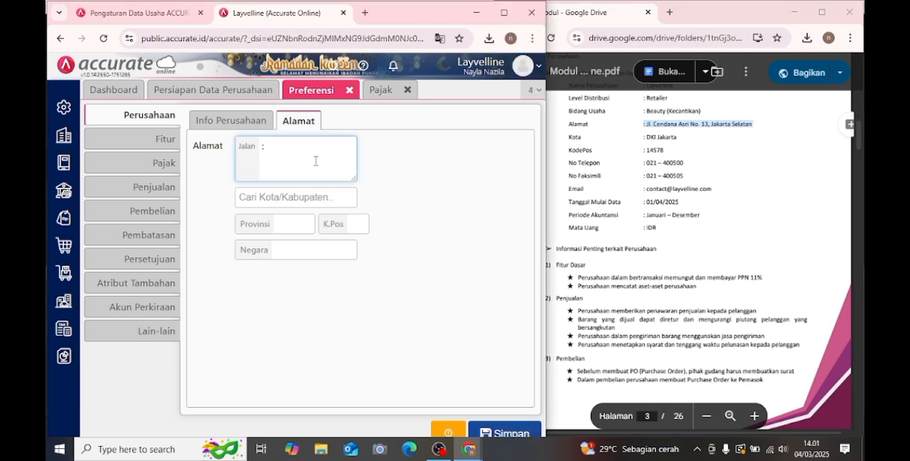
pyautogui.hotkey('ctrl', 'v')
# - Choose the company's city in the address, fill in the postal code, and recheck the company info
pyautogui.click(320, 196)
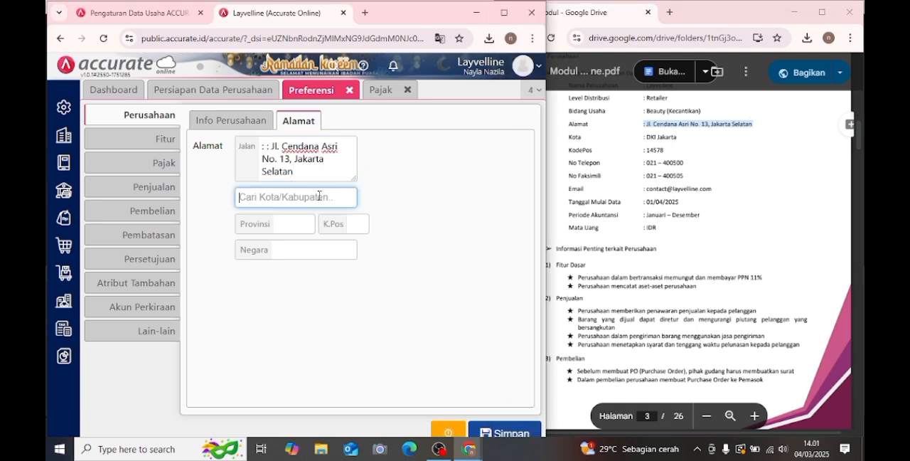
pyautogui.write('jakarta se')
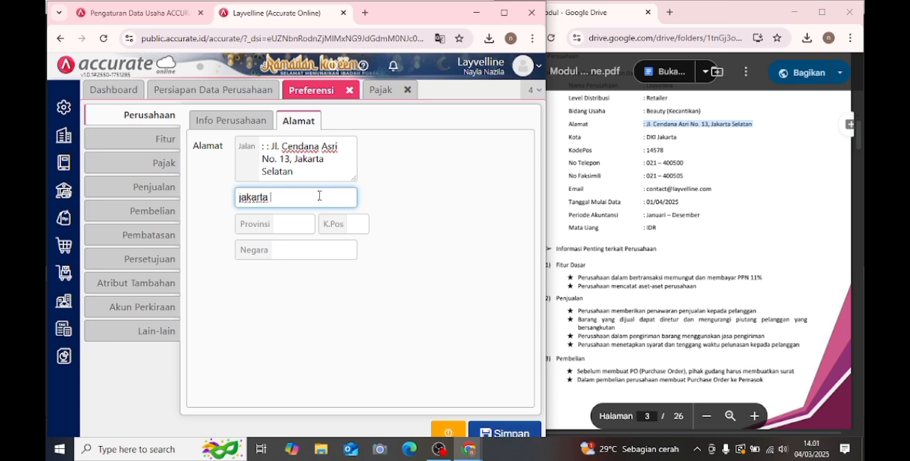
pyautogui.click(279, 245)
pyautogui.click(357, 238)
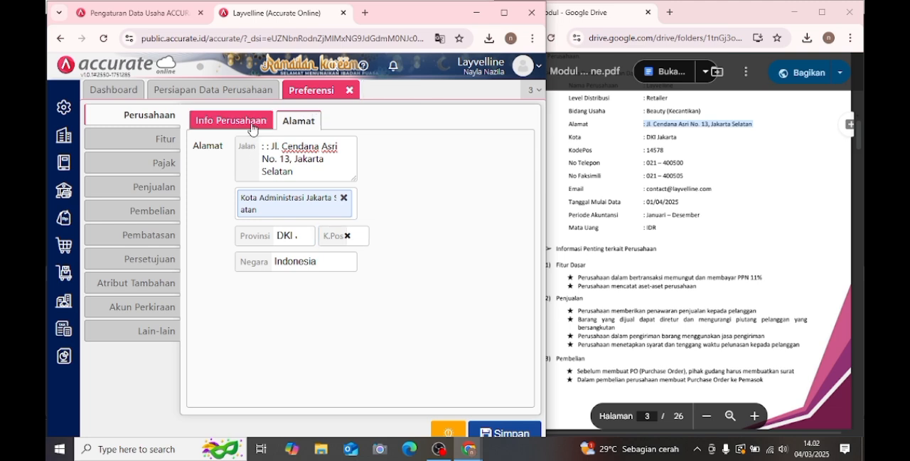
pyautogui.click(251, 125)
pyautogui.click(304, 124)
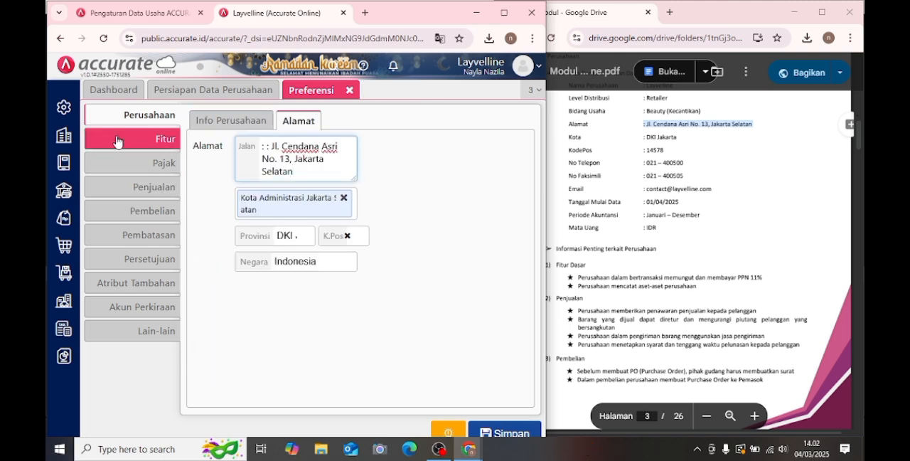
# - Check the required basic features in the PDF and disable Multi Mata Uang and Anggaran dan Target
pyautogui.click(141, 140)
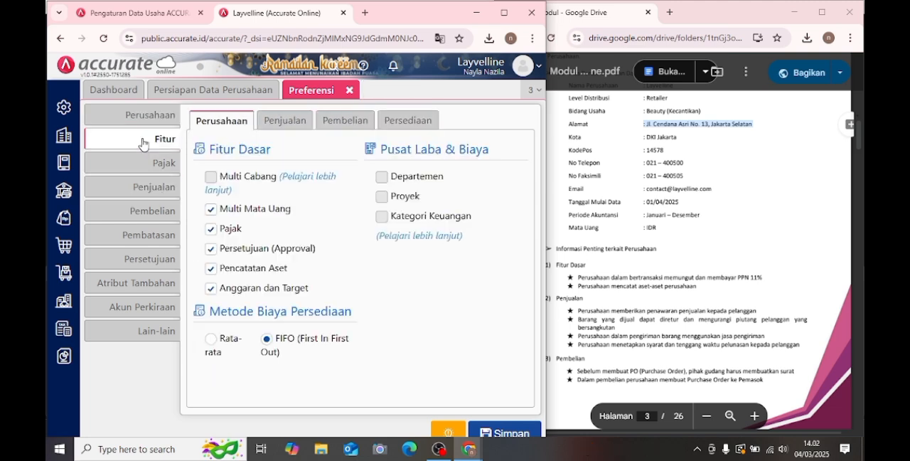
pyautogui.click(680, 214)
pyautogui.scroll(-5, 680, 214)
pyautogui.scroll(3, 679, 214)
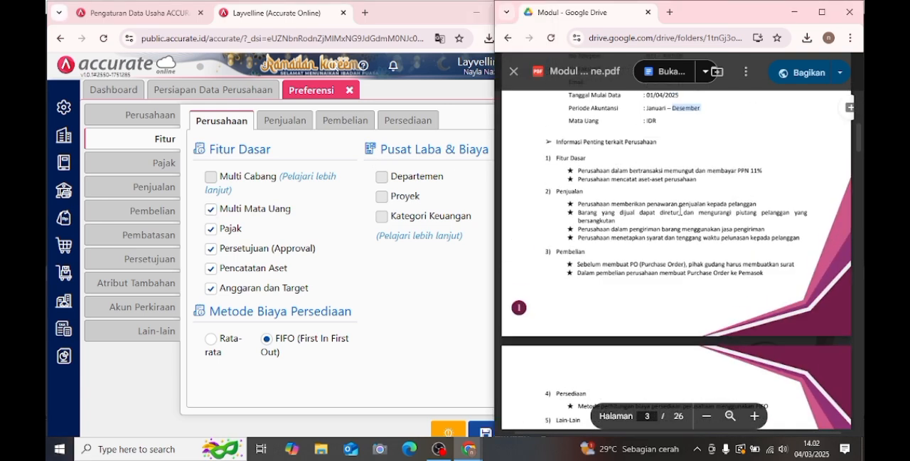
pyautogui.click(226, 213)
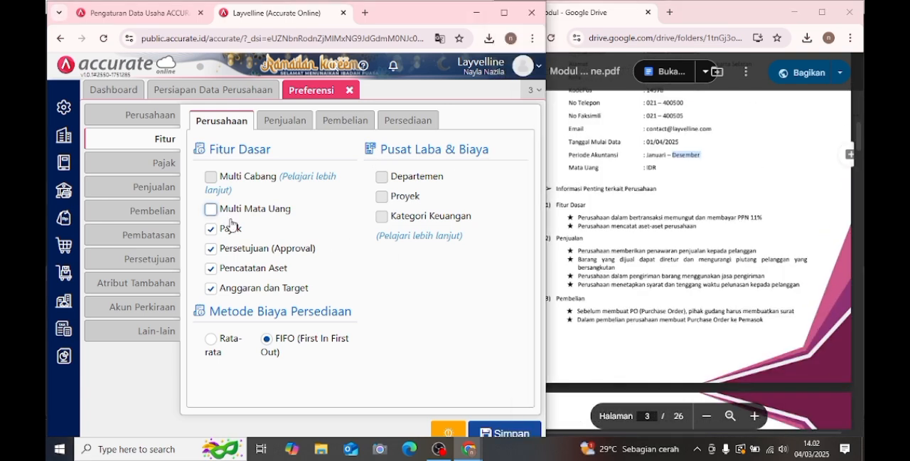
pyautogui.click(211, 288)
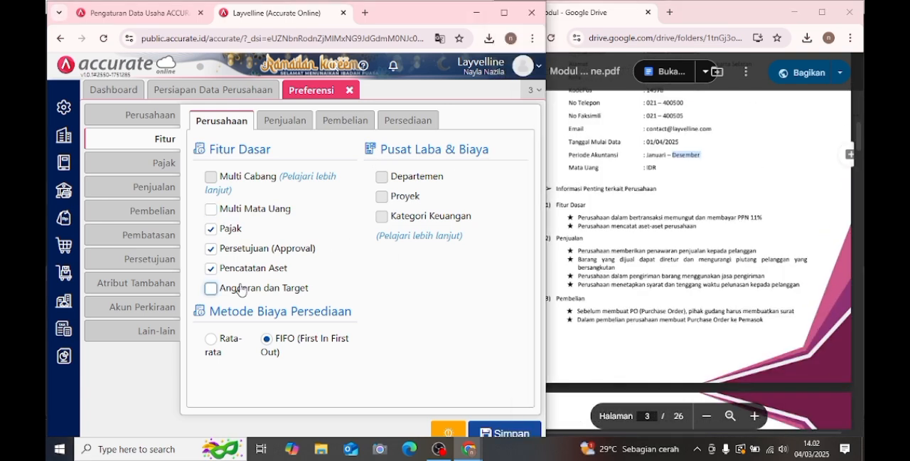
# - Review the enabled Penjualan, Pembelian and Persediaan features against the requirements in the PDF
pyautogui.click(276, 125)
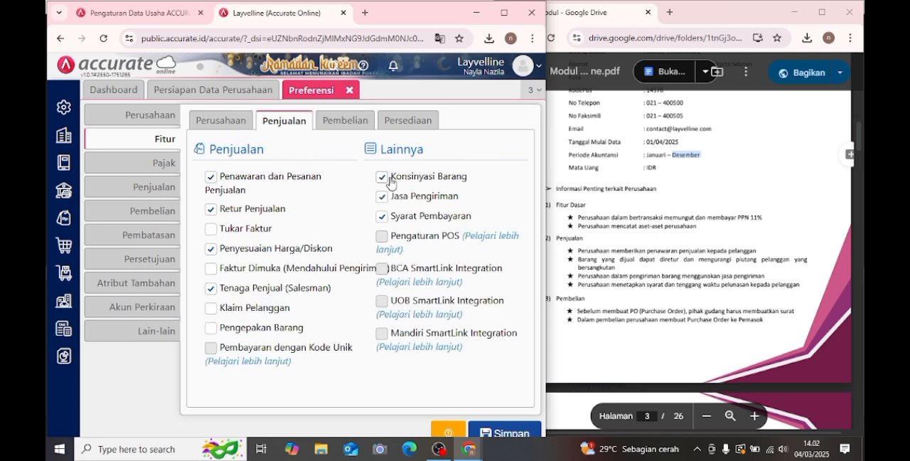
pyautogui.click(345, 120)
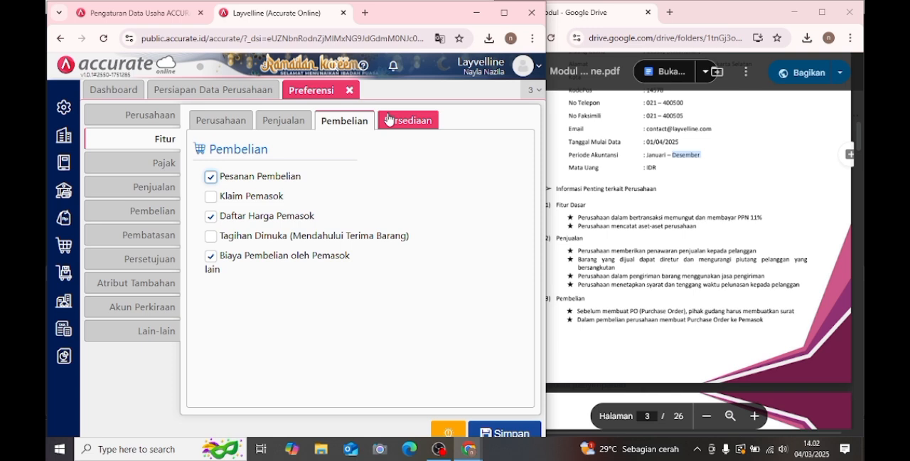
pyautogui.click(389, 119)
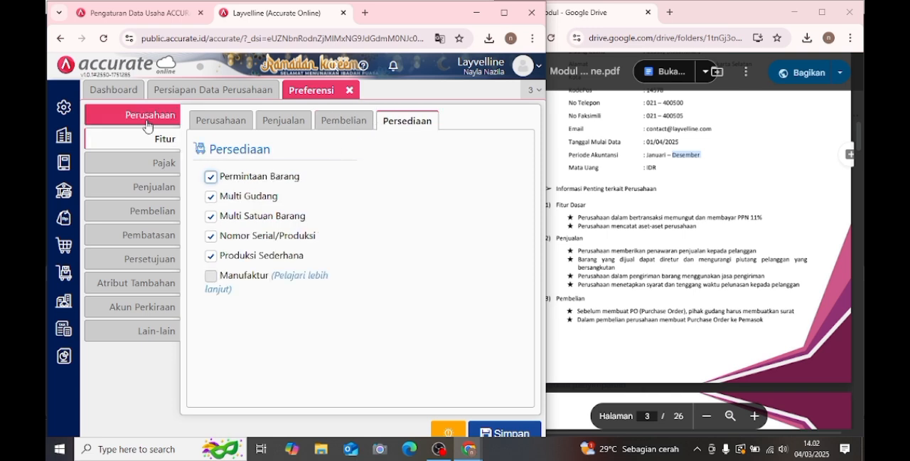
pyautogui.click(147, 125)
# - Check the type and percentage of the company's taxes in the Pajak list and close it
pyautogui.click(63, 135)
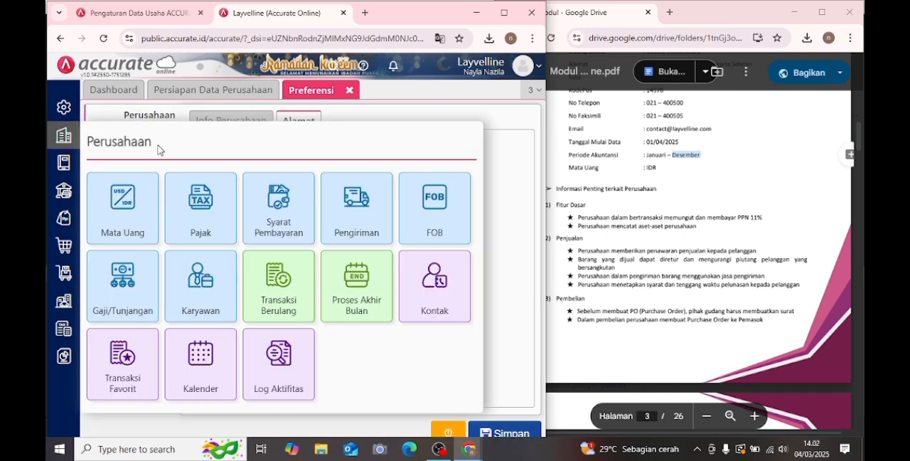
pyautogui.click(192, 213)
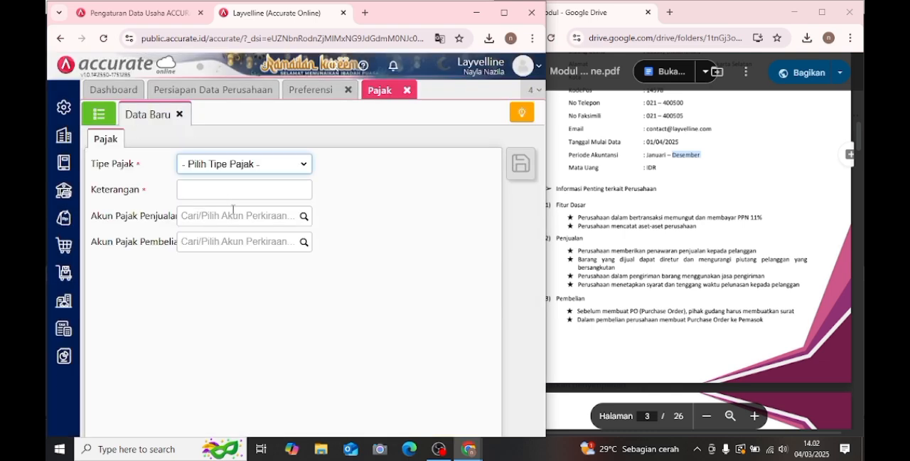
pyautogui.click(99, 114)
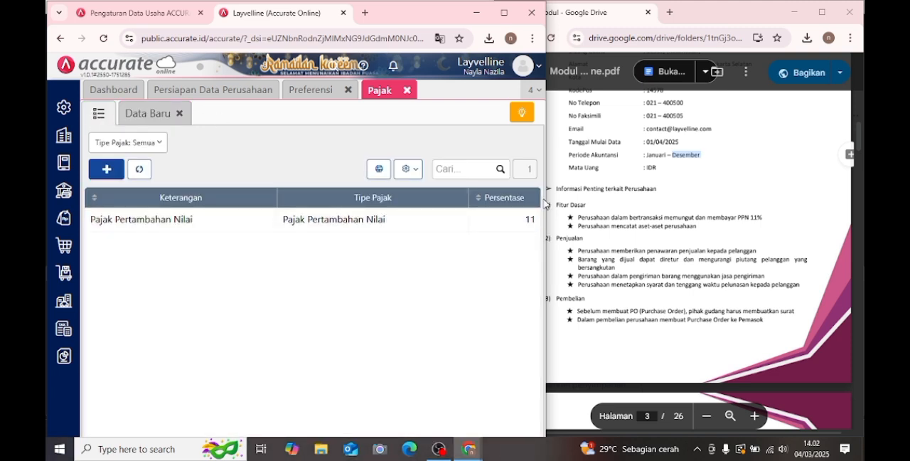
pyautogui.click(407, 90)
# - Save the company preferences
pyautogui.click(239, 152)
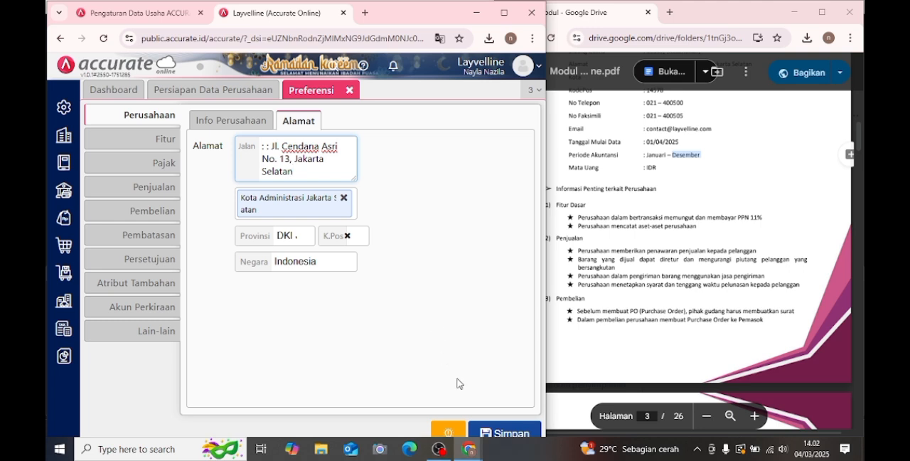
pyautogui.click(512, 434)
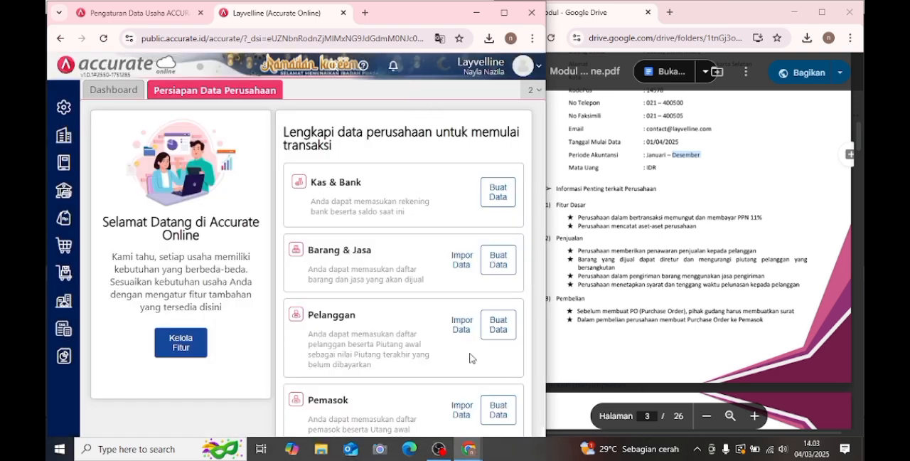
# - Find the account list in the PDF module and start an Excel import for Akun Perkiraan
pyautogui.click(715, 298)
pyautogui.scroll(-10, 715, 298)
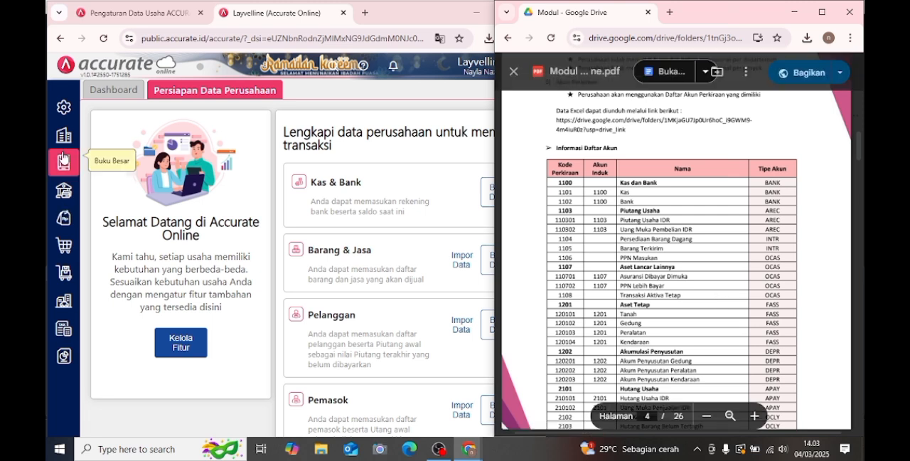
pyautogui.click(63, 158)
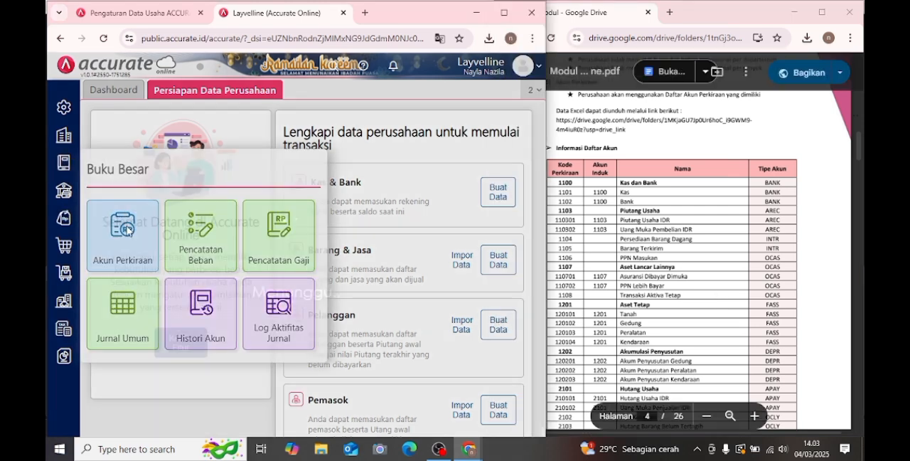
pyautogui.click(127, 225)
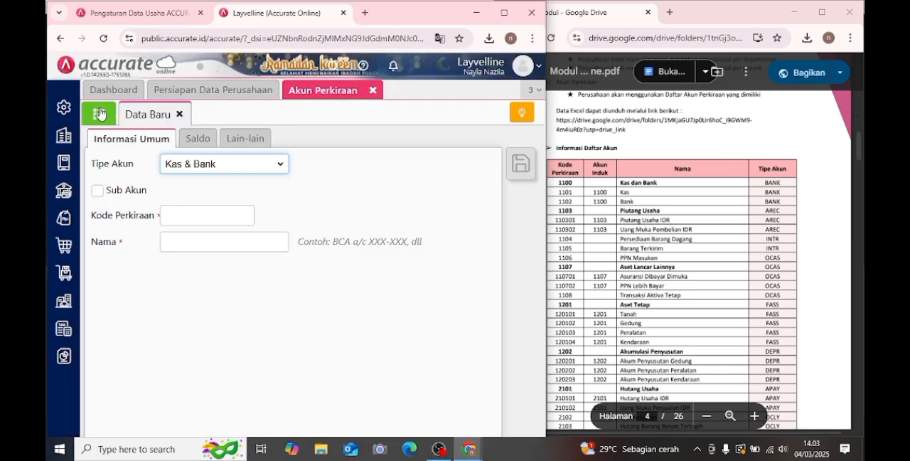
pyautogui.click(99, 113)
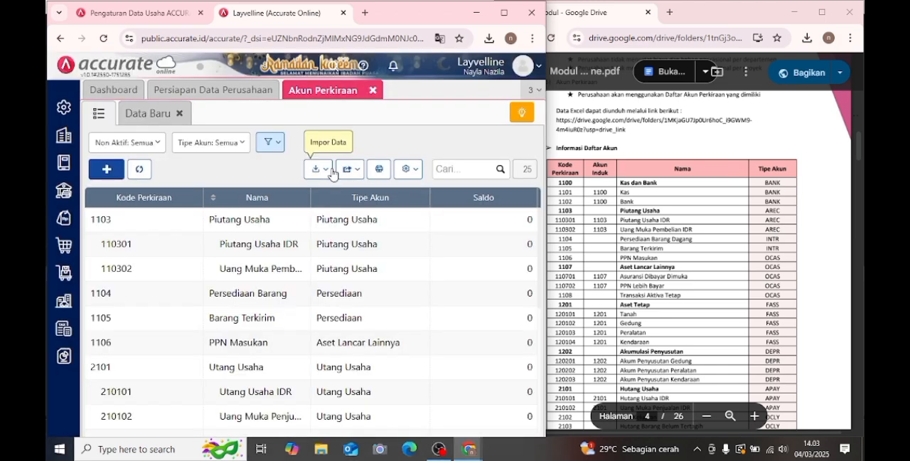
pyautogui.click(331, 173)
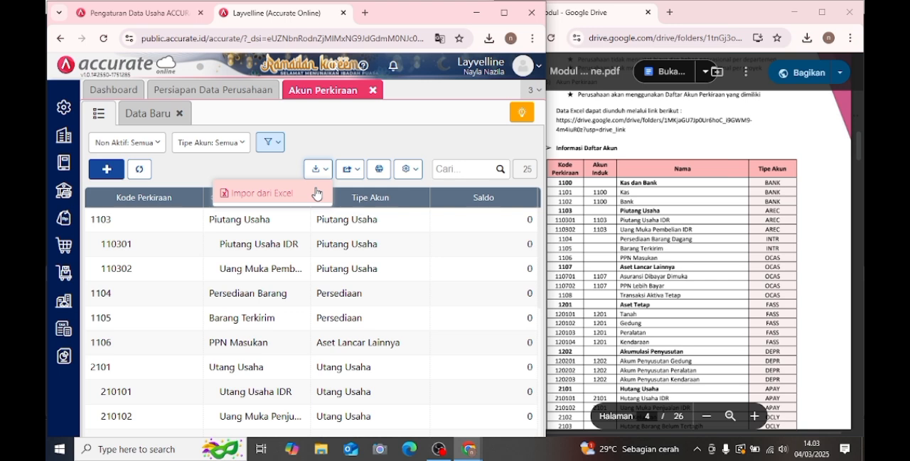
pyautogui.click(318, 193)
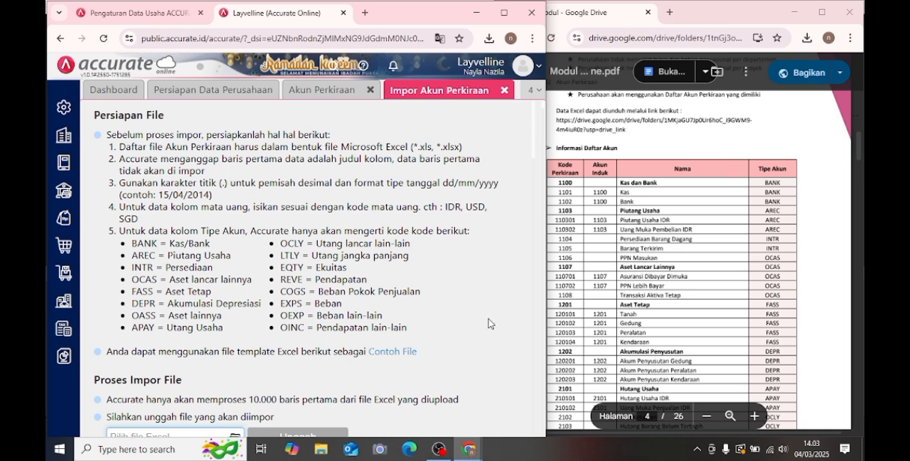
# - Upload the file "1. Daftar Akun - Layvelline" from the Documents folder for the Akun Perkiraan import
pyautogui.click(236, 434)
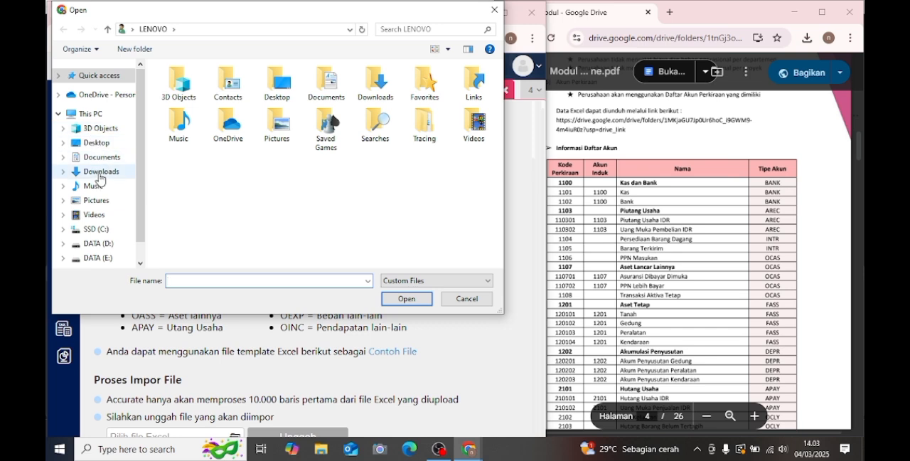
pyautogui.click(100, 157)
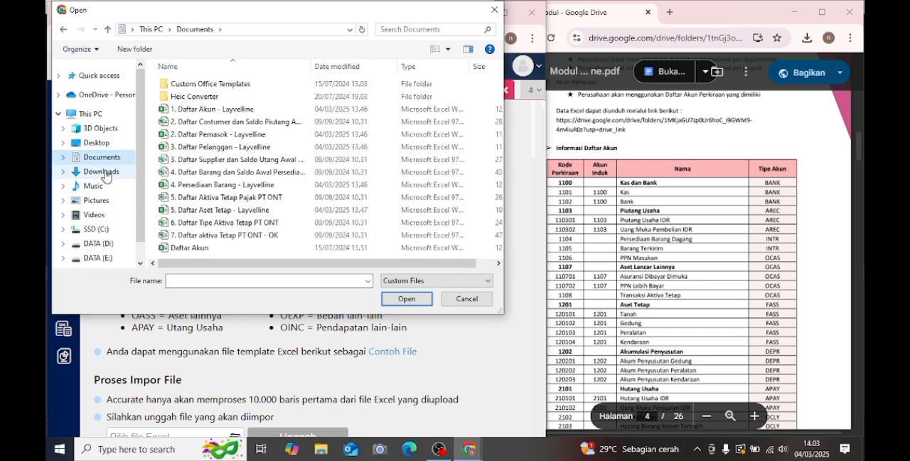
pyautogui.click(221, 109)
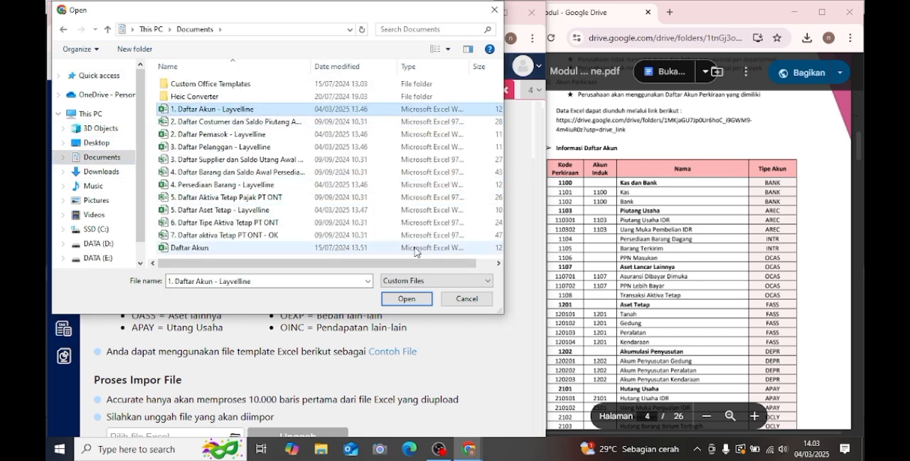
pyautogui.click(406, 299)
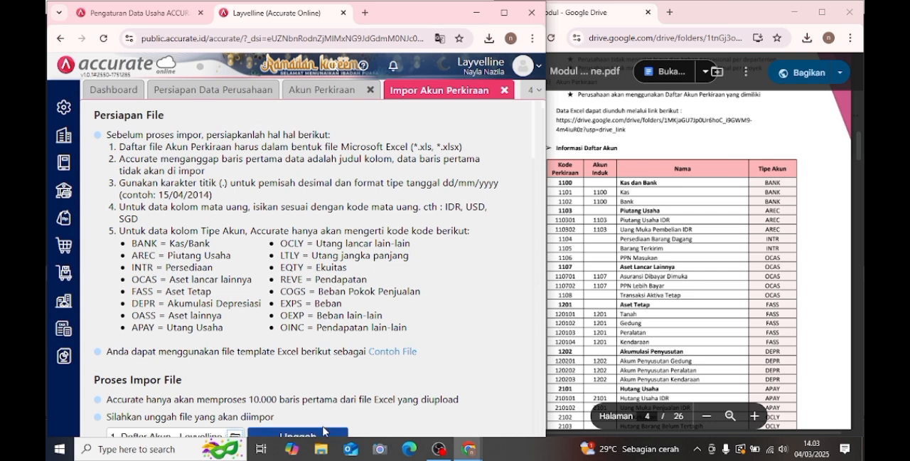
pyautogui.click(322, 433)
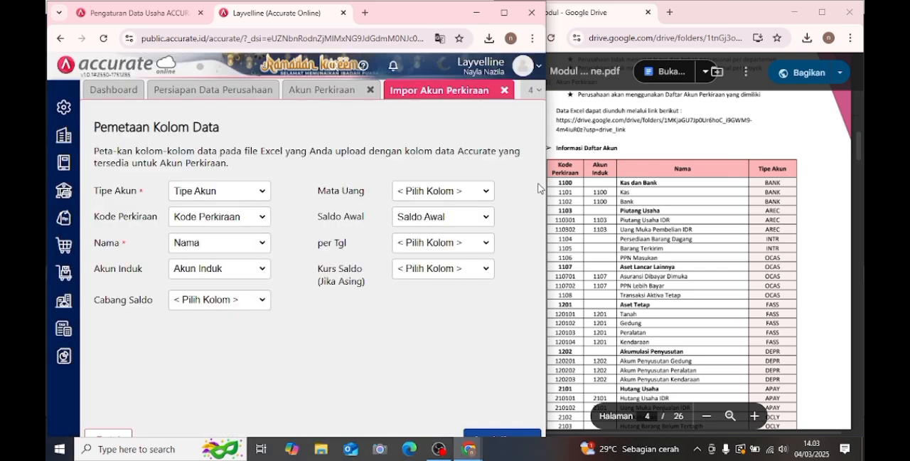
# - Import the accounts with the proposed column mapping and updating of existing data enabled, and close both Akun Perkiraan pages
pyautogui.moveTo(534, 184); pyautogui.dragTo(513, 280)
pyautogui.click(487, 311)
pyautogui.click(513, 436)
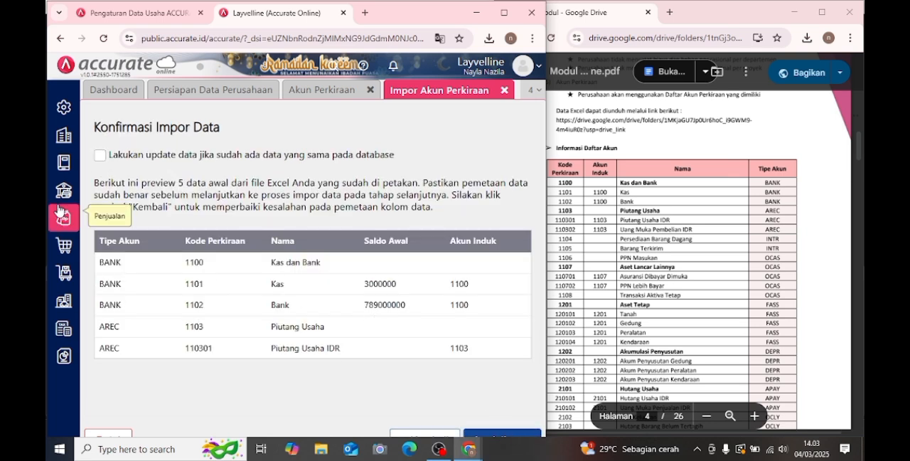
pyautogui.click(99, 156)
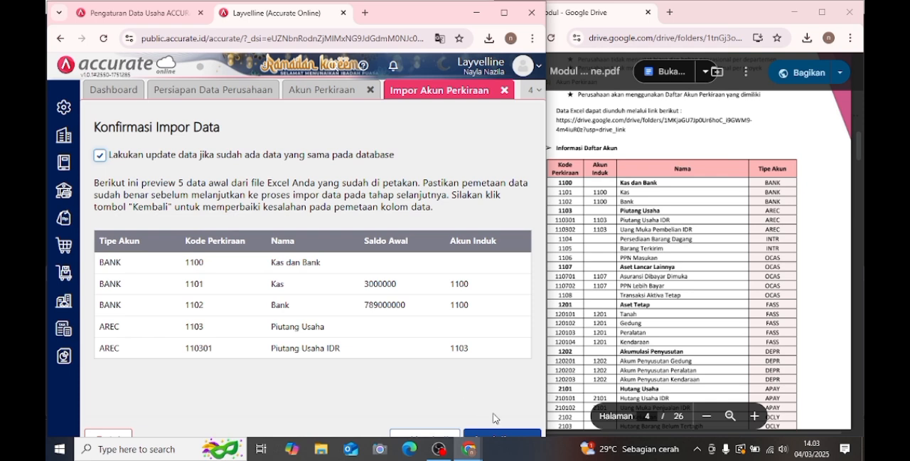
pyautogui.click(510, 433)
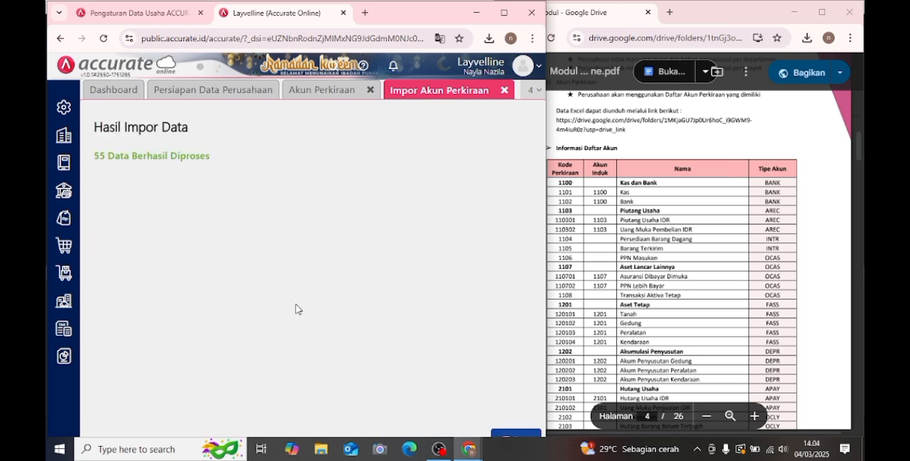
pyautogui.click(370, 91)
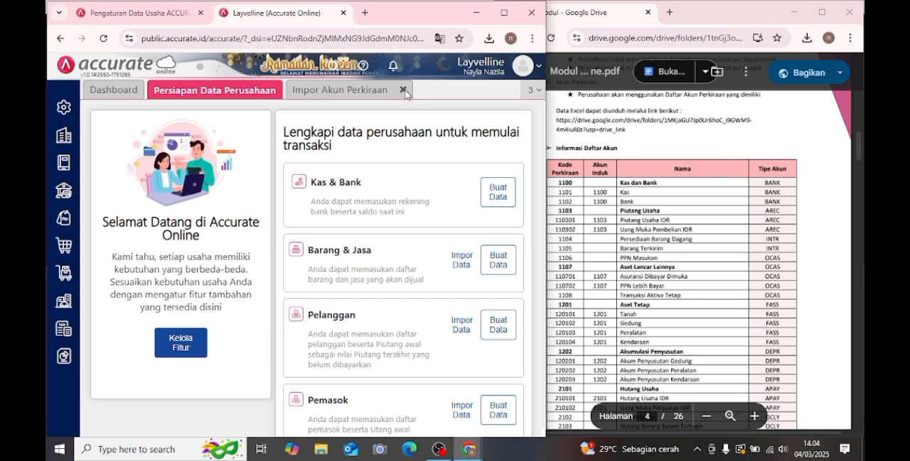
pyautogui.click(403, 90)
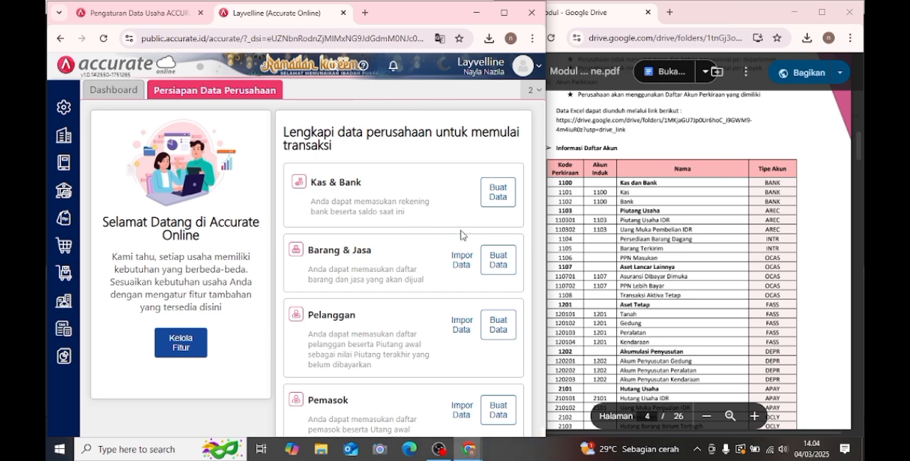
# - Start the Barang & Jasa import and upload the file "4. Persediaan Barang - Layvelline"
pyautogui.click(463, 261)
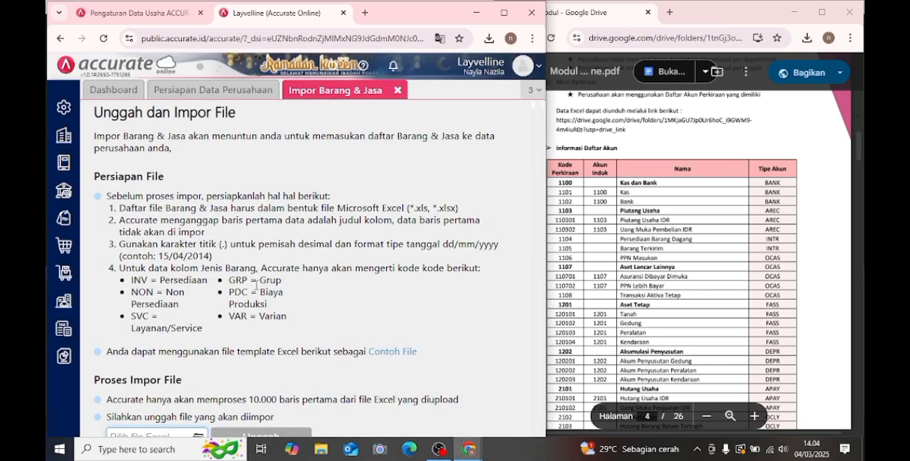
pyautogui.click(200, 434)
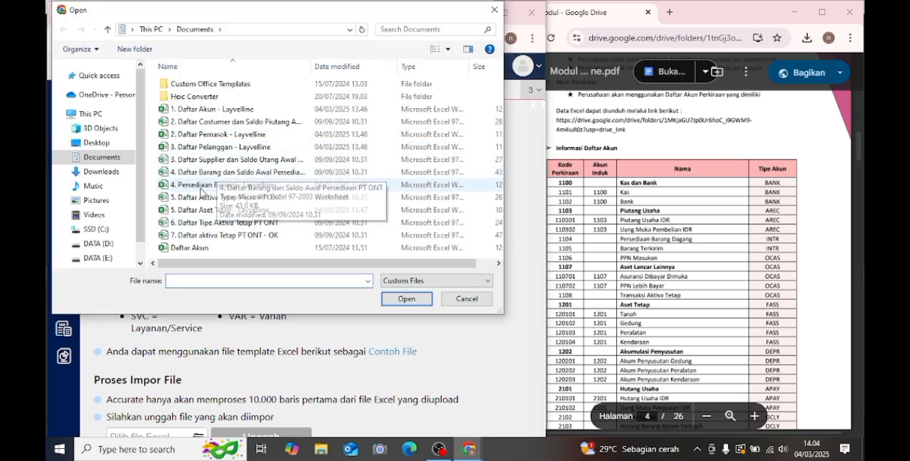
pyautogui.click(218, 185)
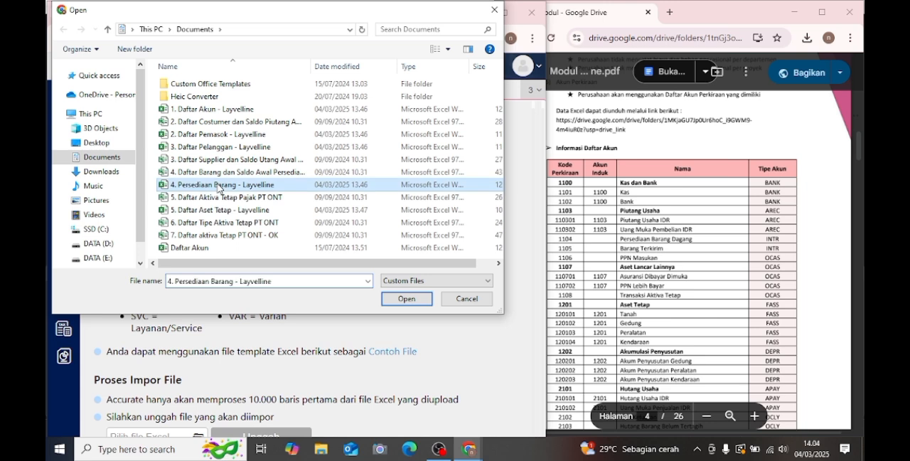
pyautogui.click(418, 303)
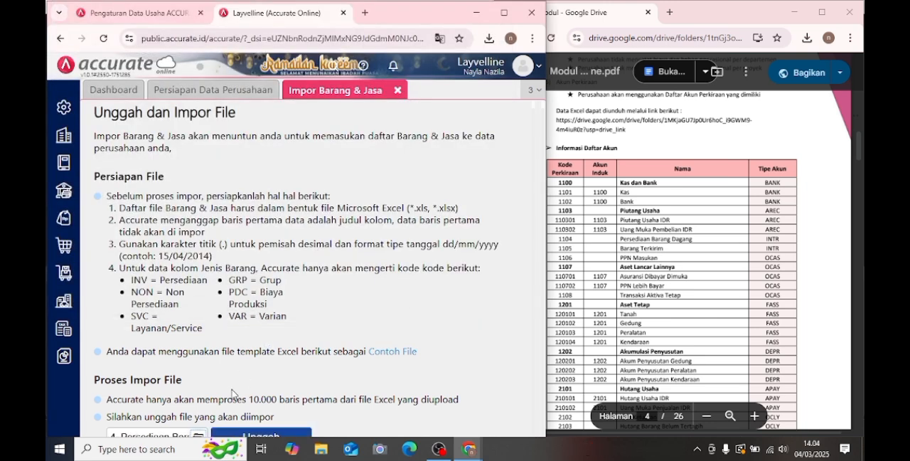
pyautogui.click(282, 432)
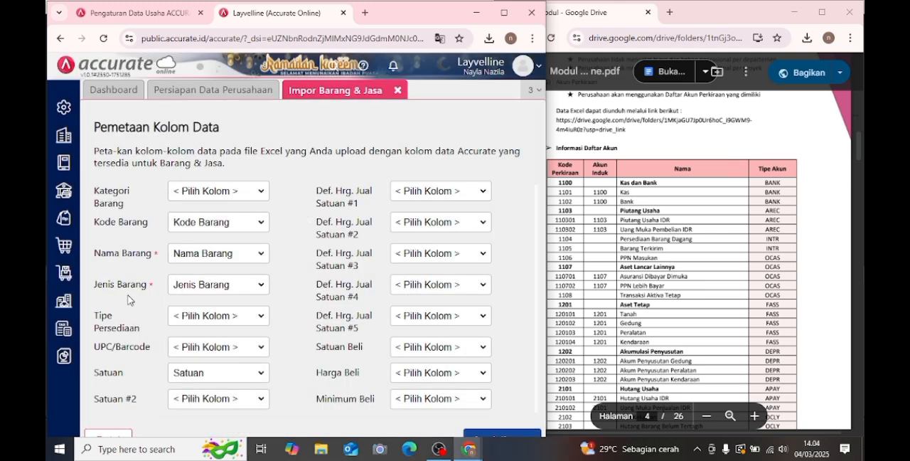
# - Import the goods with the proposed column mapping and updating of existing data enabled, and close the Barang & Jasa import
pyautogui.scroll(-4, 334, 264)
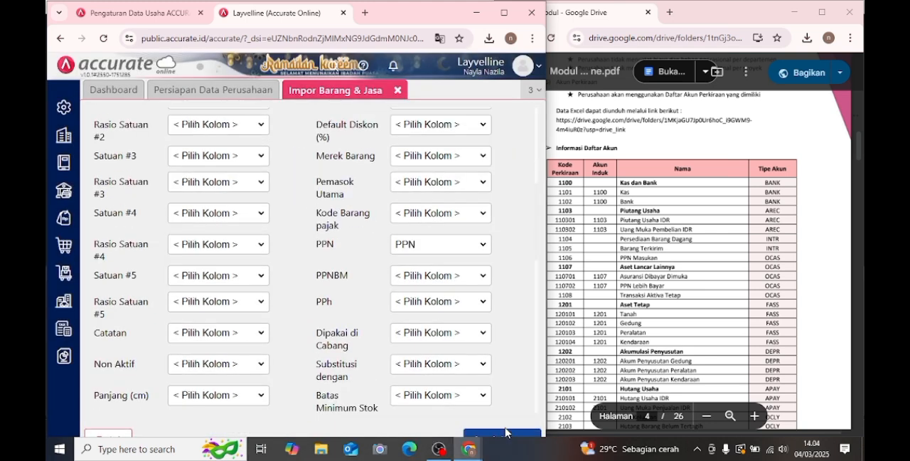
pyautogui.scroll(-3, 518, 380)
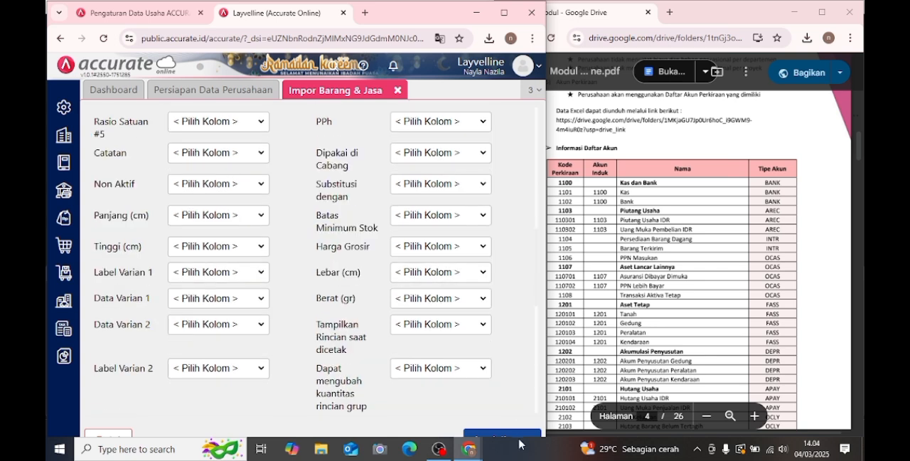
pyautogui.click(517, 435)
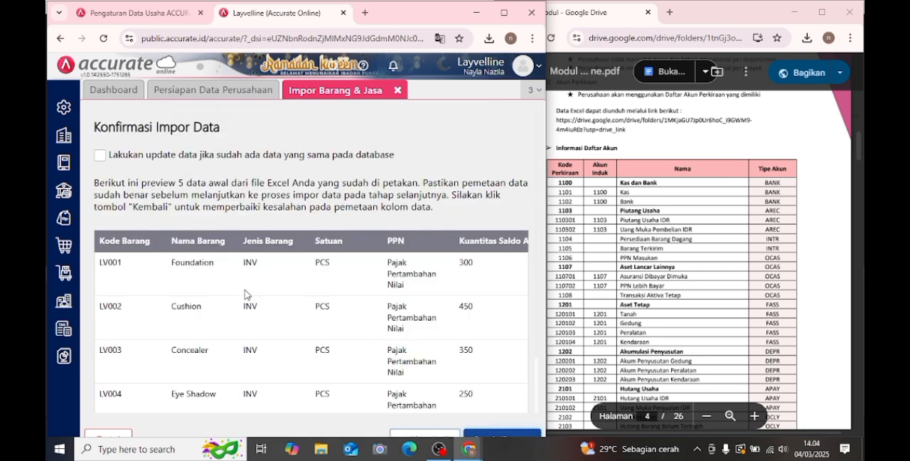
pyautogui.click(100, 156)
pyautogui.click(498, 434)
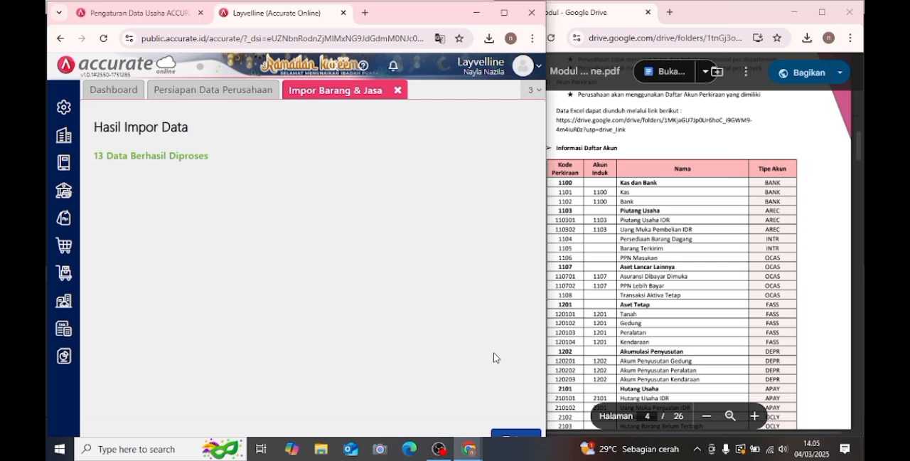
pyautogui.click(398, 91)
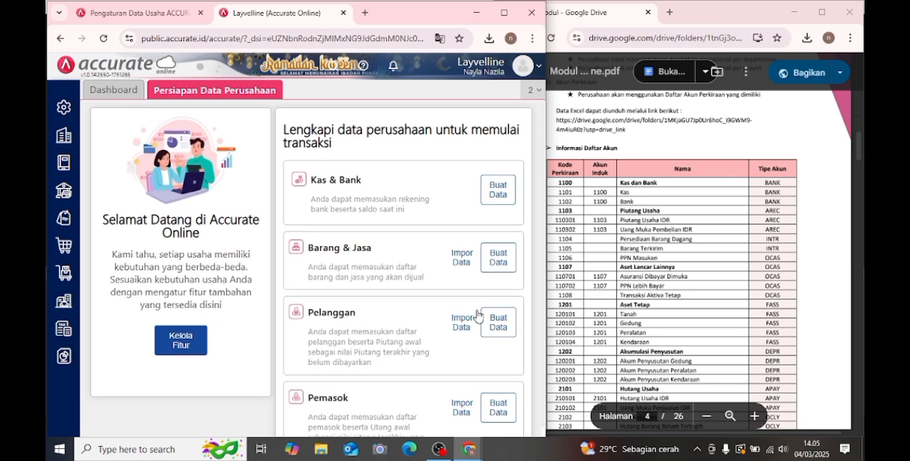
# - Start the Pelanggan import and upload the file "3. Daftar Pelanggan - Layvelline"
pyautogui.scroll(-1, 477, 316)
pyautogui.click(461, 290)
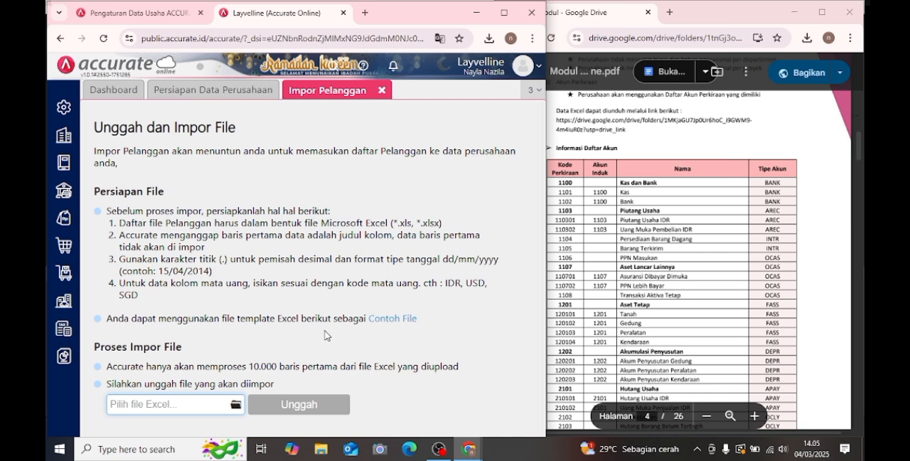
pyautogui.scroll(-1, 324, 334)
pyautogui.click(235, 403)
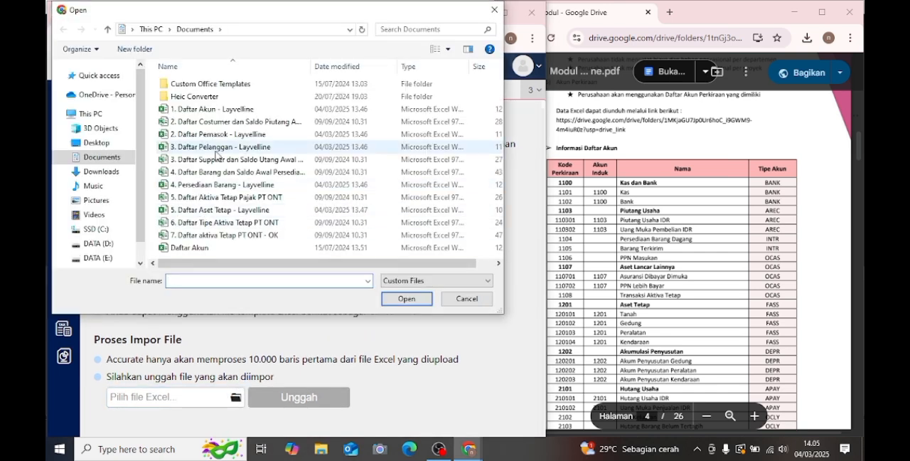
pyautogui.click(222, 152)
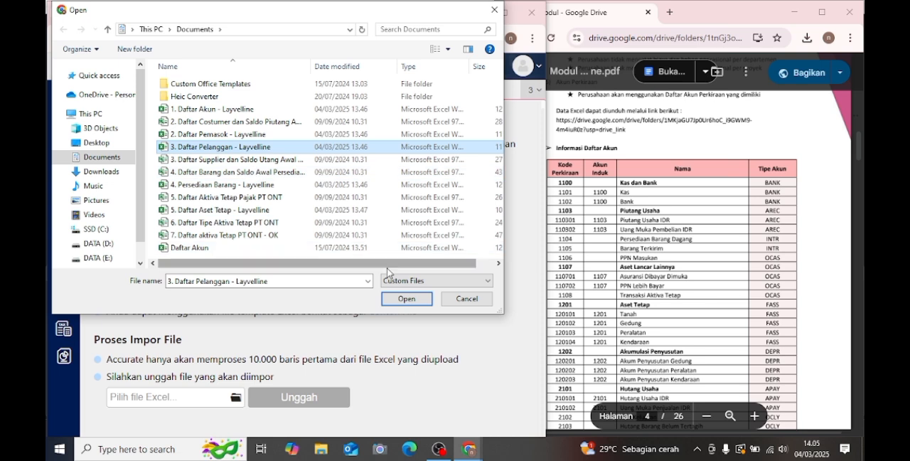
pyautogui.click(419, 300)
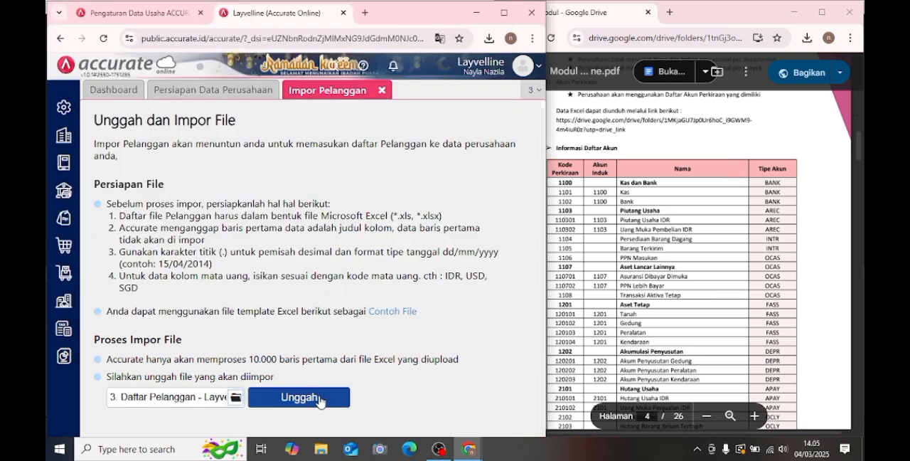
pyautogui.click(299, 397)
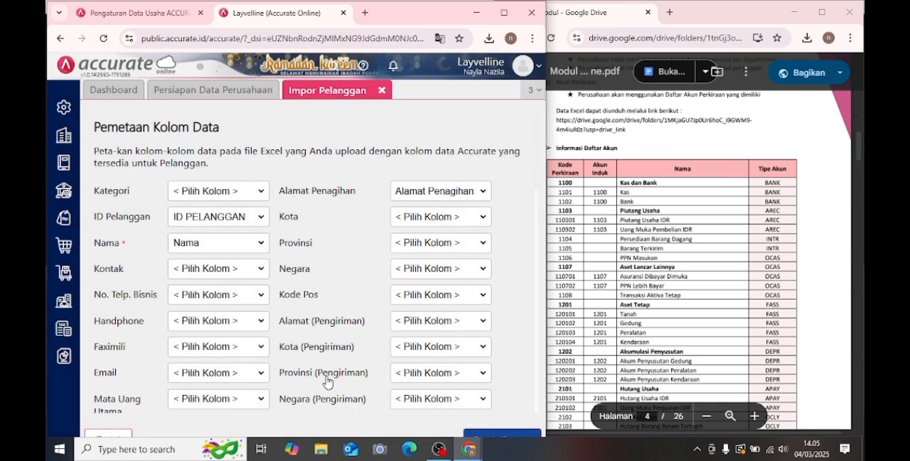
# - Import the customers with the proposed column mapping, enabling the option to update existing data and add opening balances
pyautogui.scroll(-5, 474, 335)
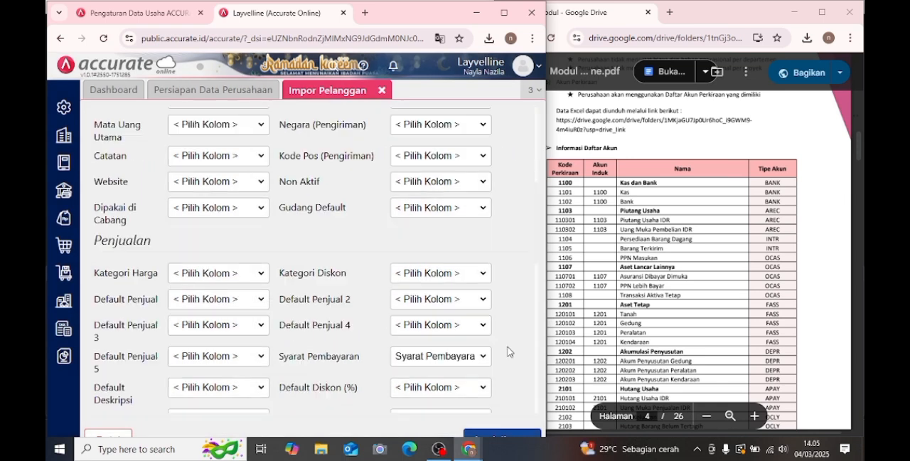
pyautogui.click(507, 434)
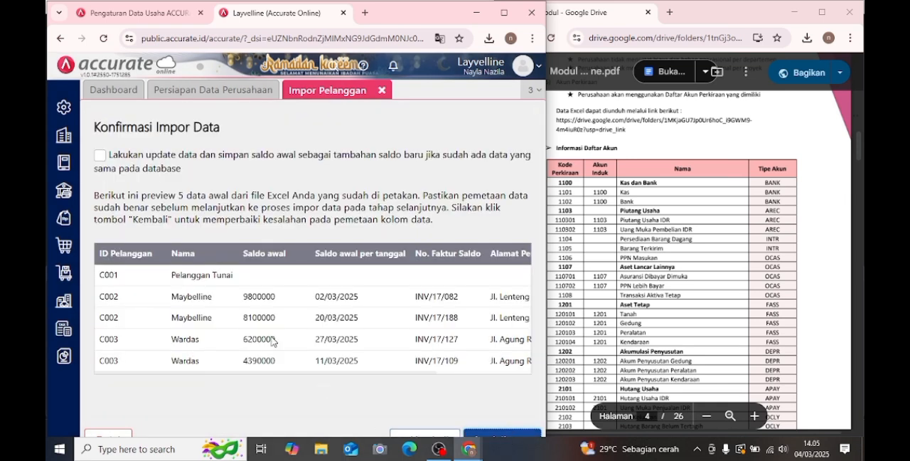
pyautogui.click(100, 156)
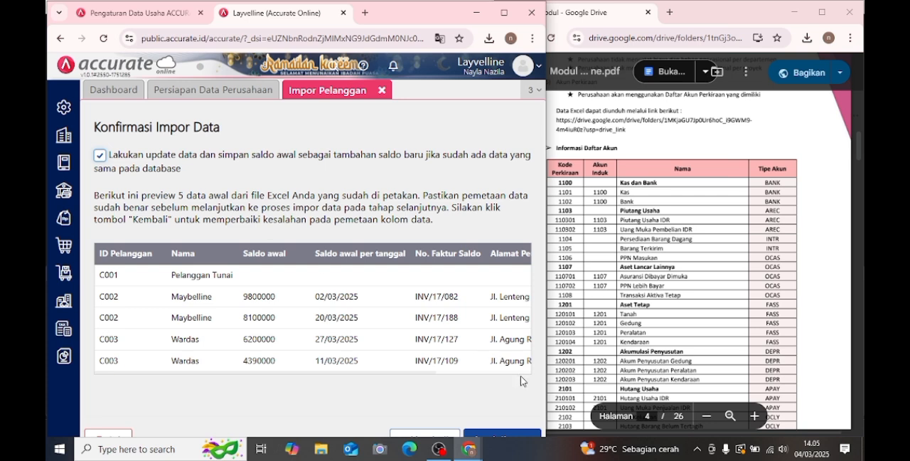
pyautogui.click(509, 436)
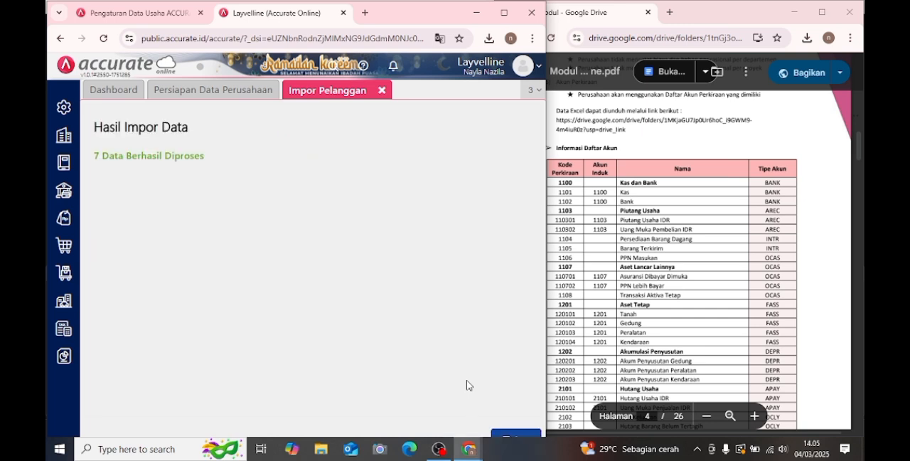
# - Close the customer import, then start the Pemasok import and upload the file "2. Daftar Pemasok - Layvelline"
pyautogui.click(382, 91)
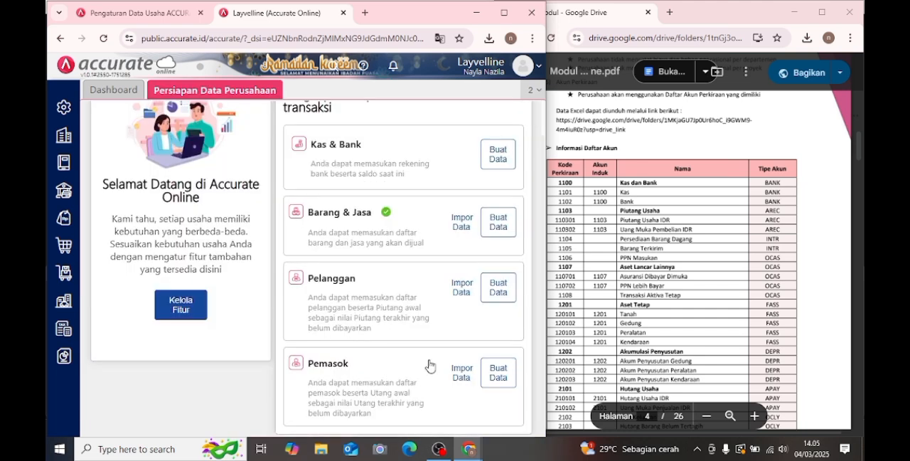
pyautogui.click(459, 372)
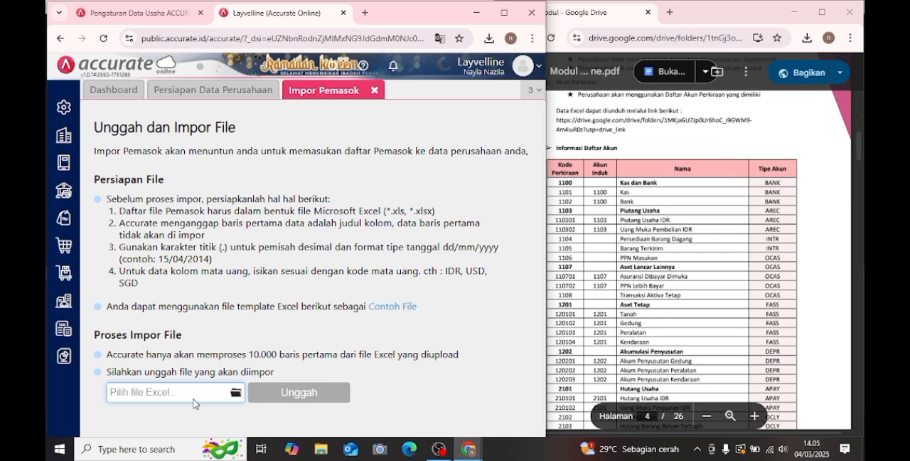
pyautogui.click(236, 395)
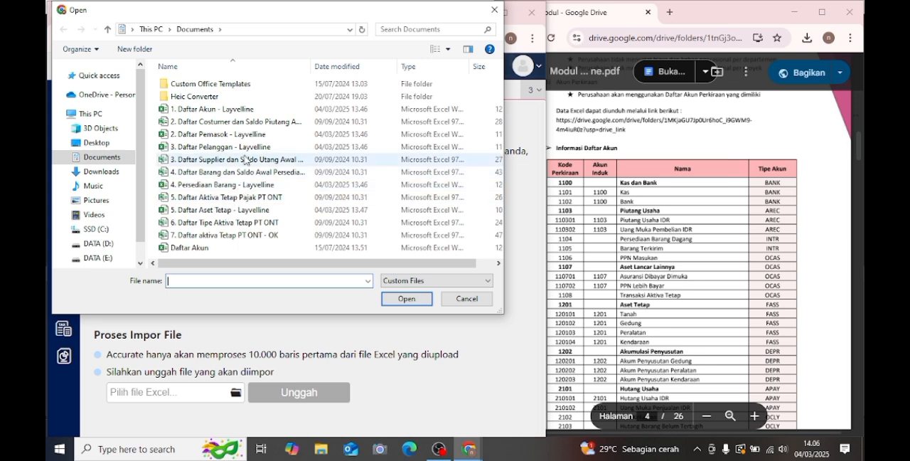
pyautogui.click(248, 135)
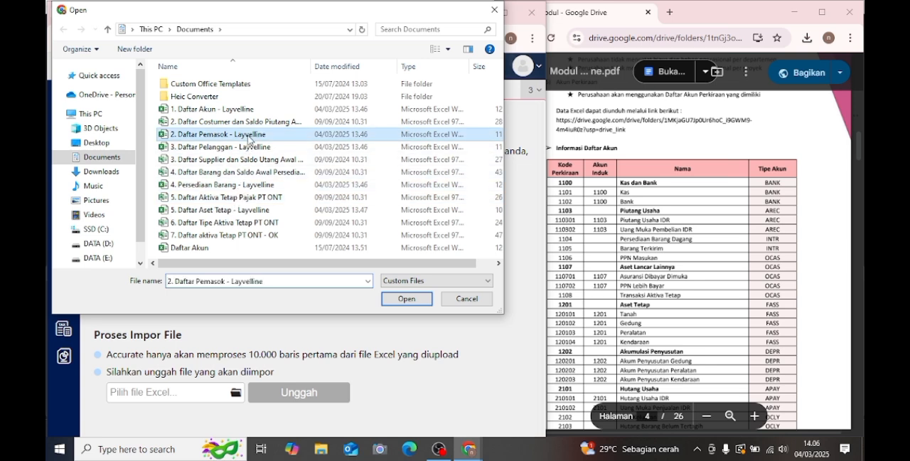
pyautogui.click(407, 298)
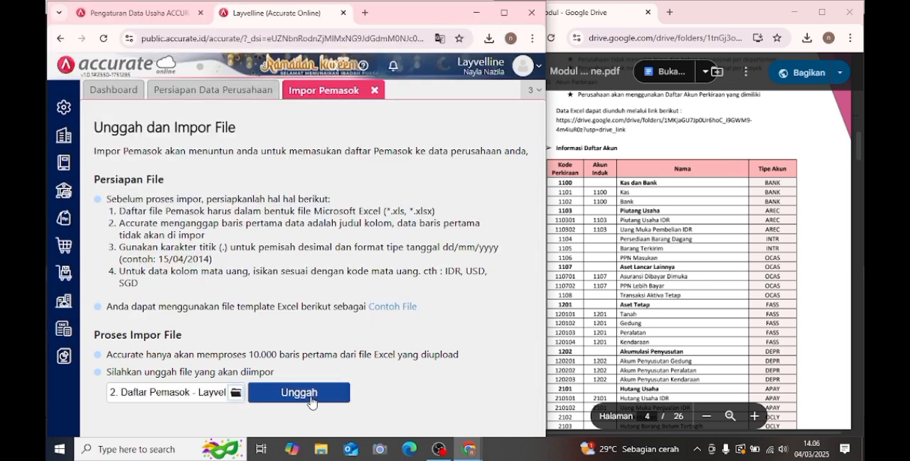
pyautogui.click(311, 400)
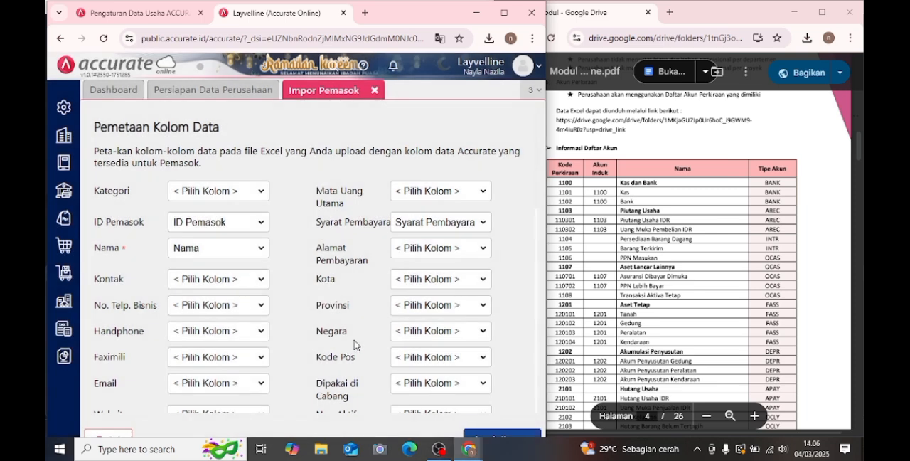
# - Import the suppliers with the proposed column mapping and updating of existing data with added opening balances enabled, and close the Pemasok import
pyautogui.scroll(-3, 423, 339)
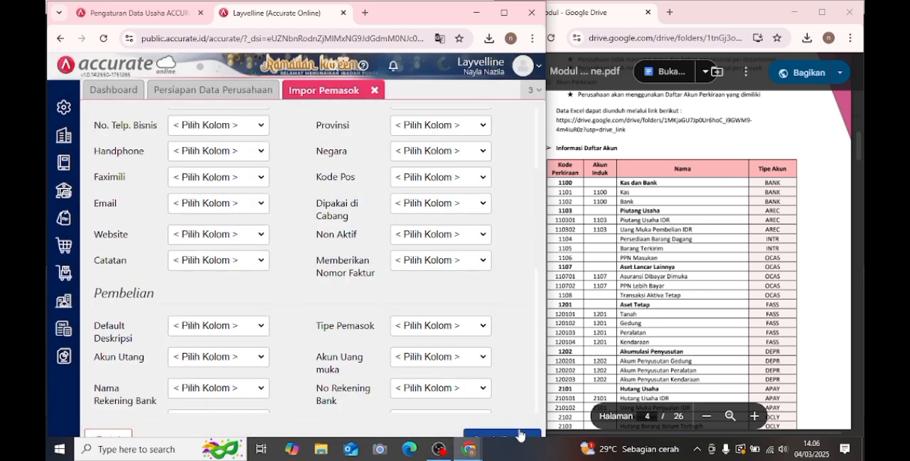
pyautogui.click(520, 435)
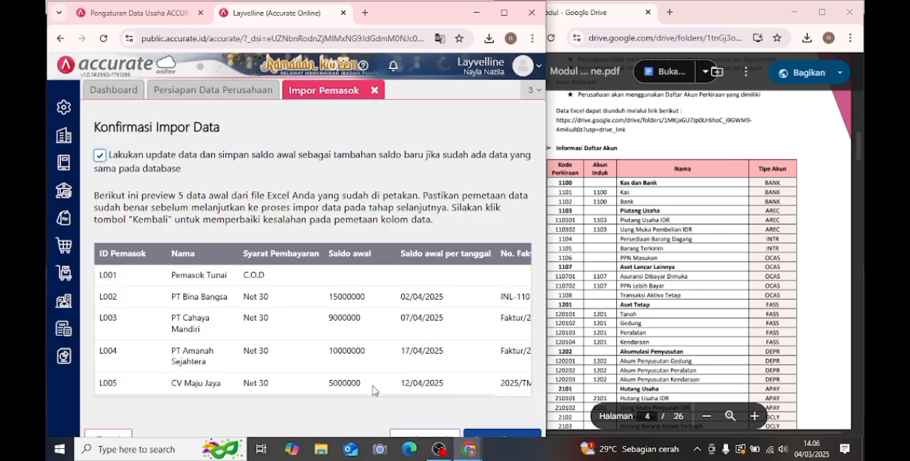
pyautogui.click(493, 432)
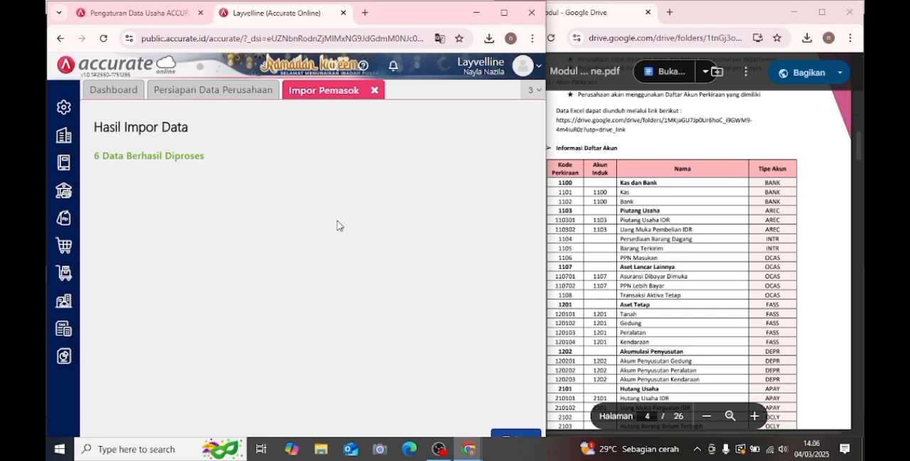
pyautogui.click(373, 99)
# - Review the module PDF's account, supplier, customer, goods and fixed asset tables, including the notes on asset categories
pyautogui.click(704, 168)
pyautogui.scroll(-10, 700, 170)
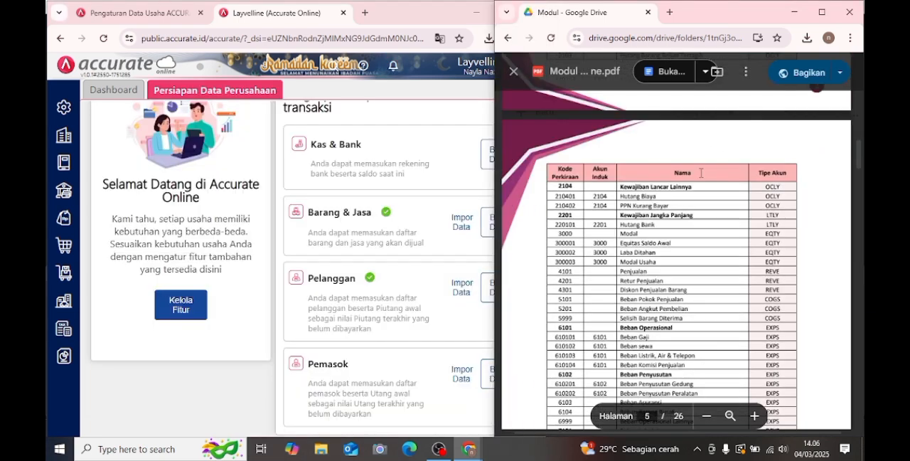
pyautogui.scroll(-10, 698, 172)
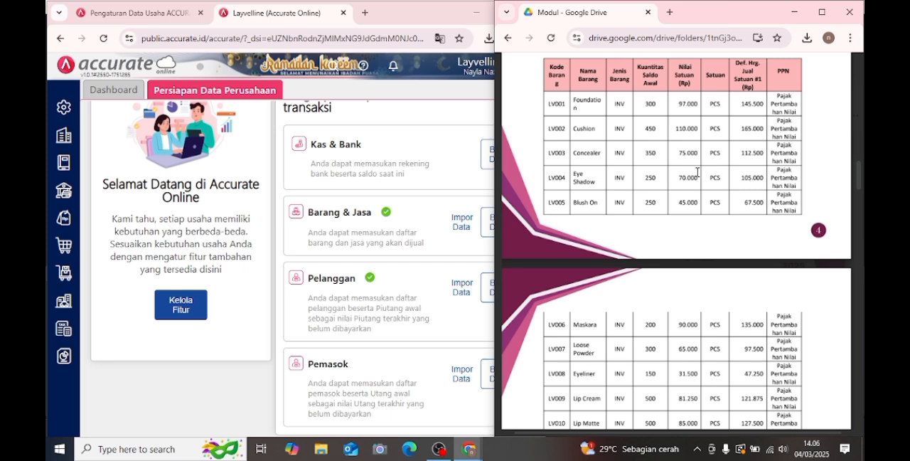
pyautogui.scroll(-15, 697, 172)
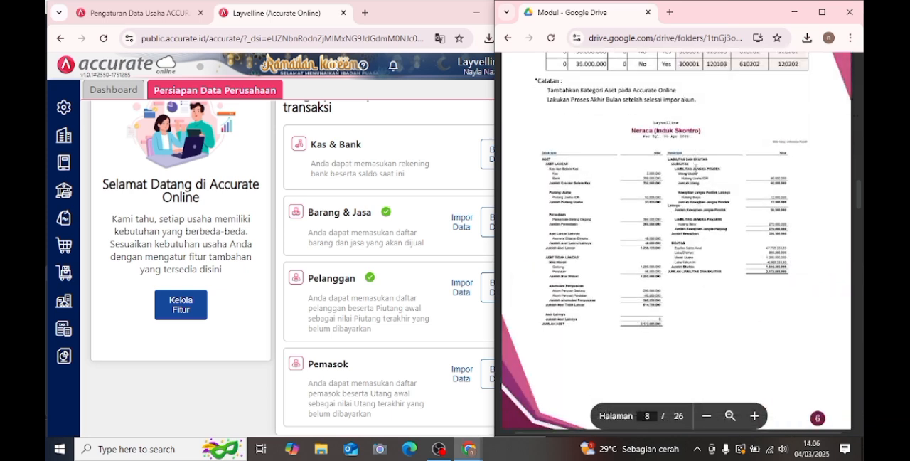
pyautogui.scroll(10, 695, 169)
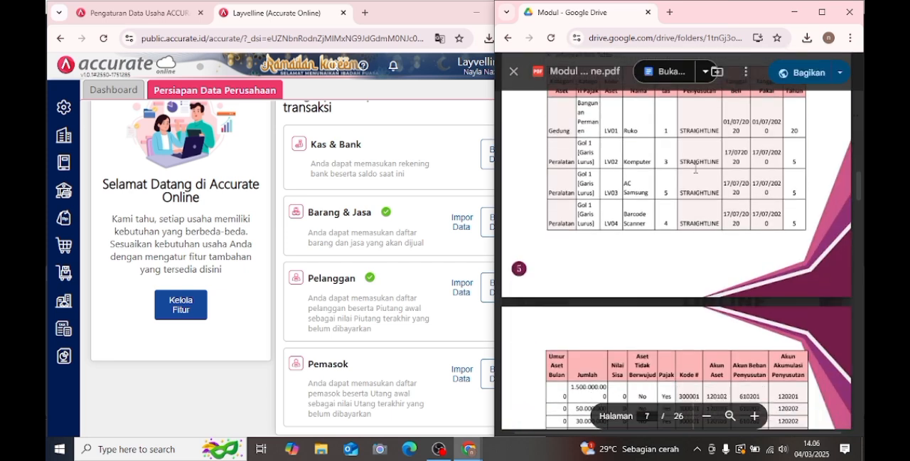
pyautogui.scroll(-3, 696, 169)
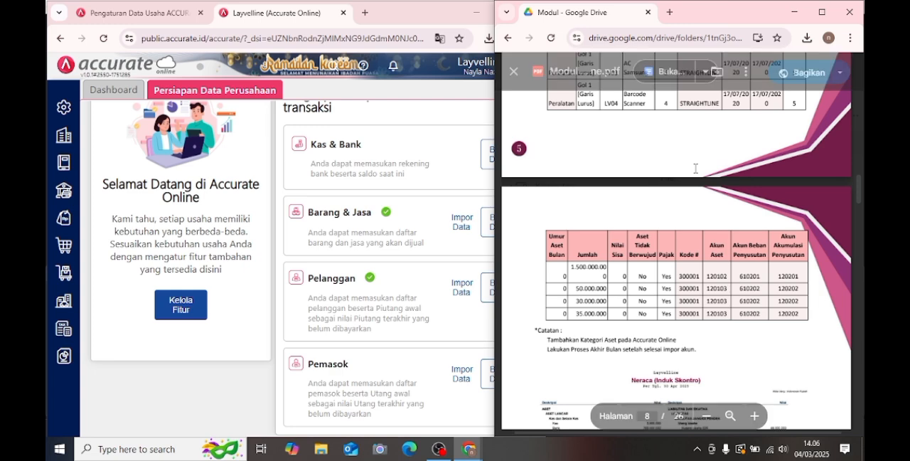
pyautogui.scroll(5, 695, 168)
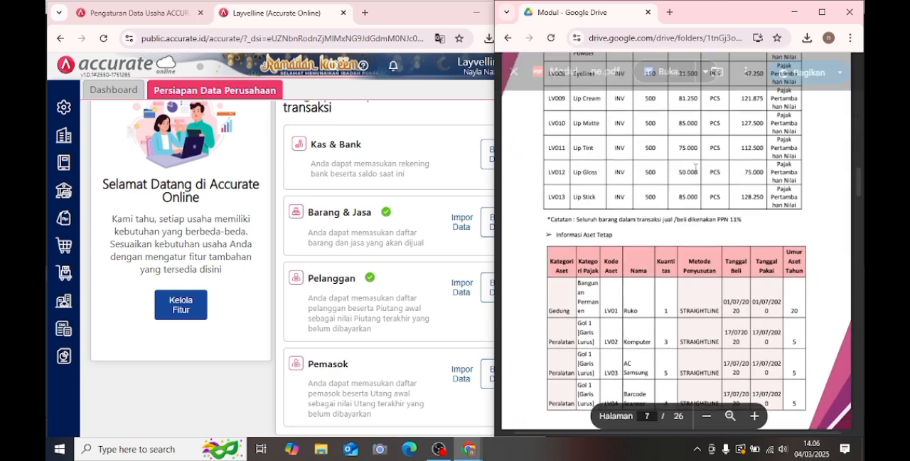
pyautogui.scroll(10, 696, 168)
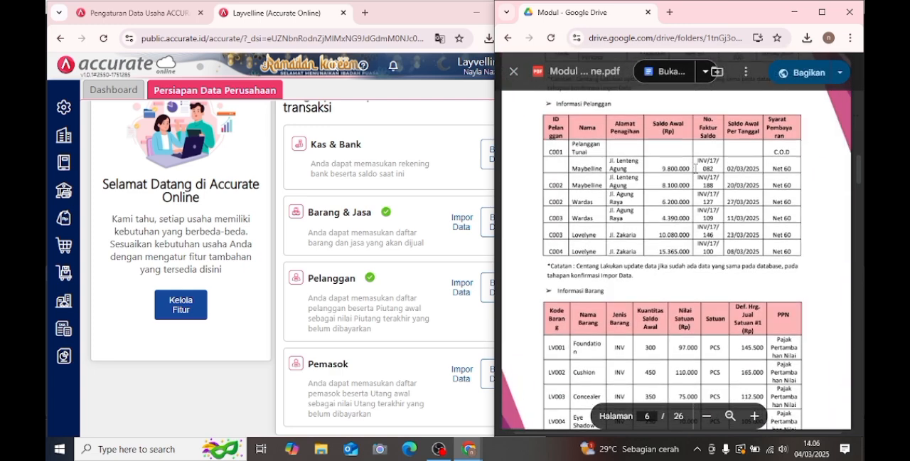
pyautogui.scroll(8, 696, 169)
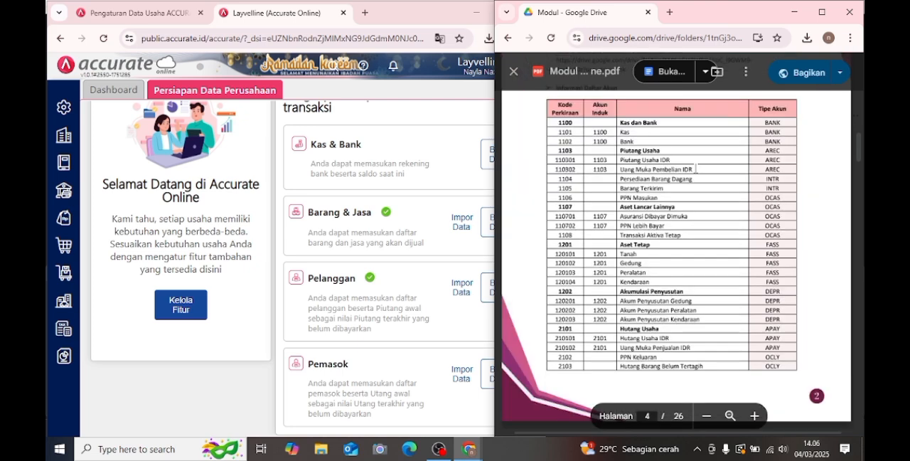
pyautogui.scroll(-5, 696, 168)
pyautogui.scroll(-10, 696, 169)
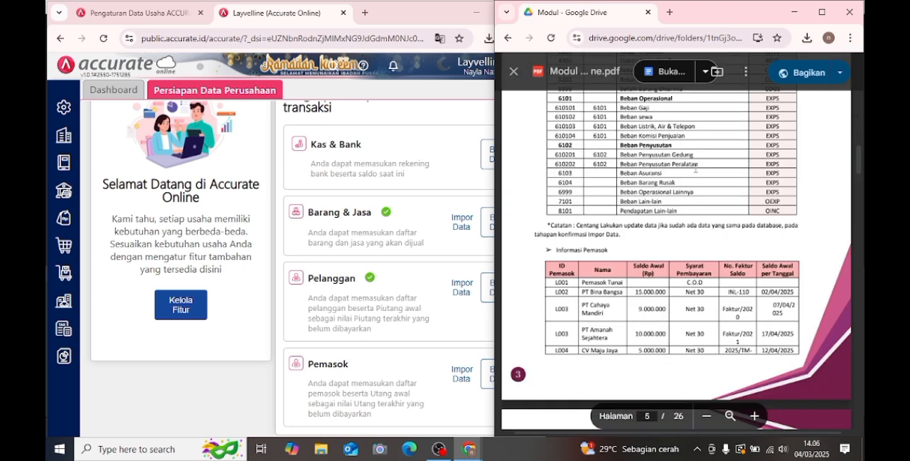
pyautogui.scroll(-3, 696, 169)
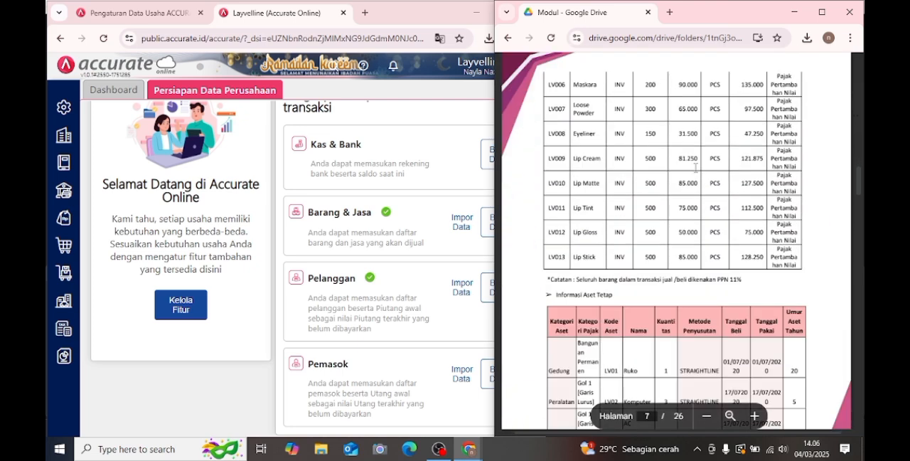
pyautogui.scroll(-3, 696, 169)
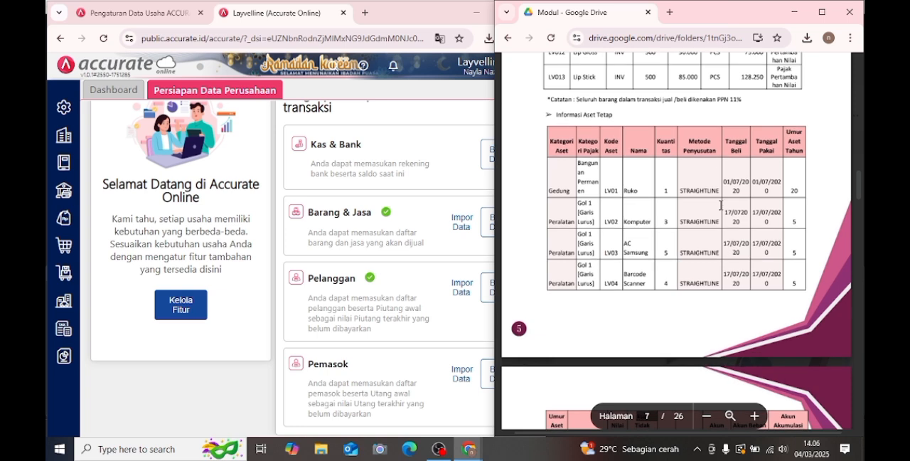
# - Create and save a new fixed asset category named Gedung in Kategori Aset
pyautogui.click(61, 316)
pyautogui.click(61, 313)
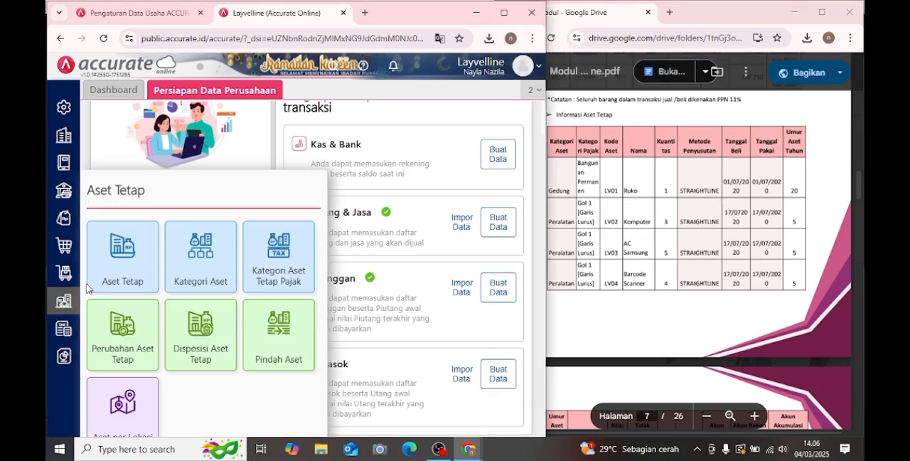
pyautogui.click(190, 258)
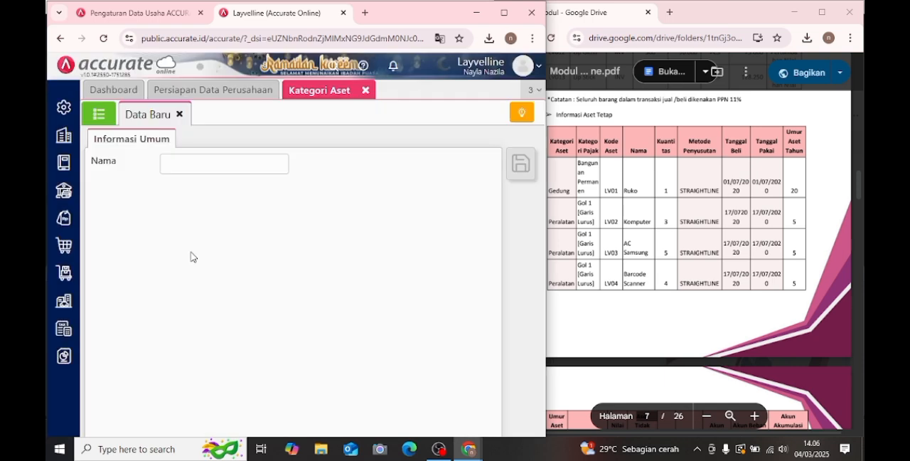
pyautogui.click(205, 168)
pyautogui.click(212, 170)
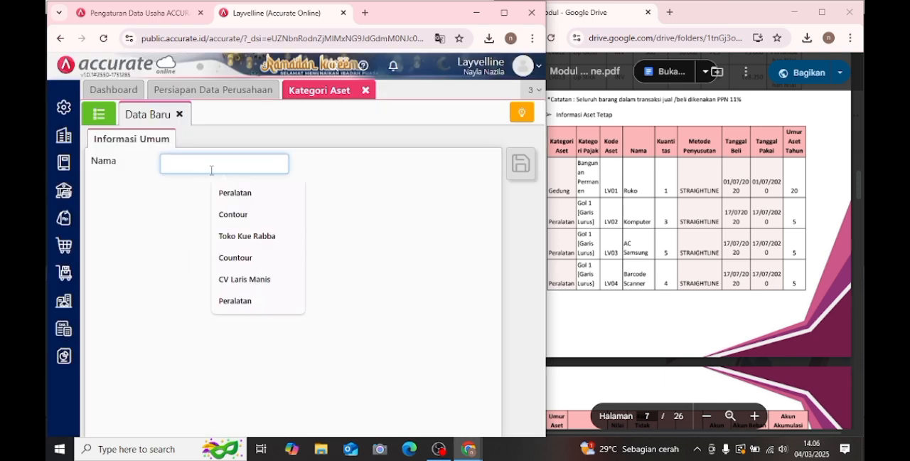
pyautogui.write('Gedung')
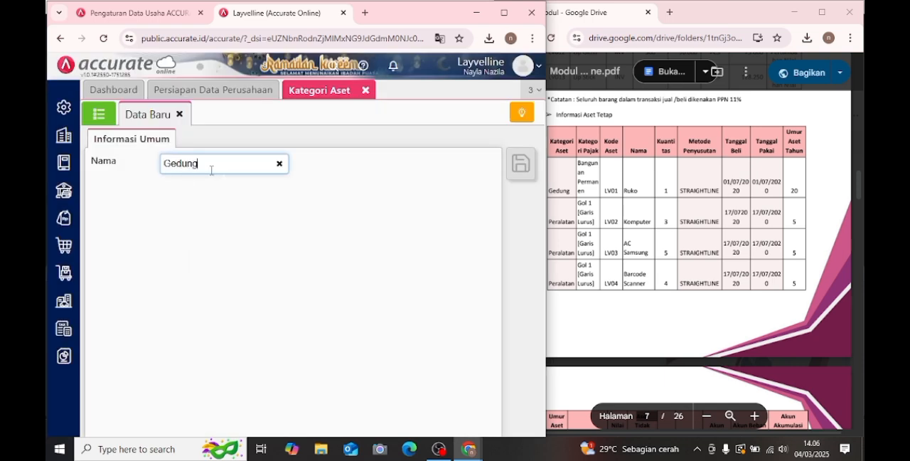
pyautogui.click(305, 336)
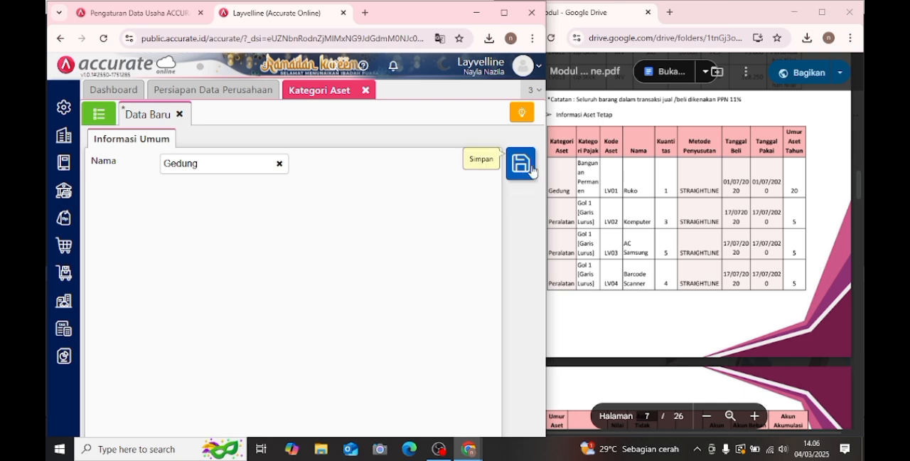
pyautogui.click(532, 171)
# - Create and save a second asset category named Peralatan, and close Kategori Aset
pyautogui.click(220, 169)
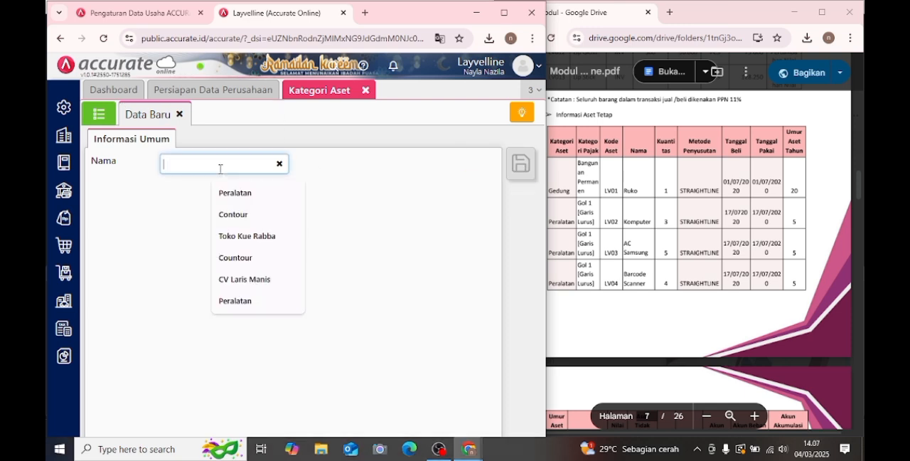
pyautogui.write('Peralatan')
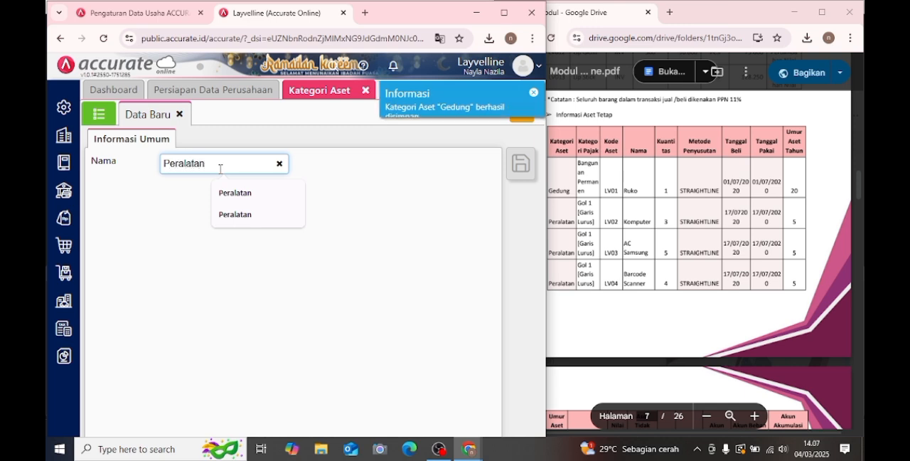
pyautogui.click(469, 312)
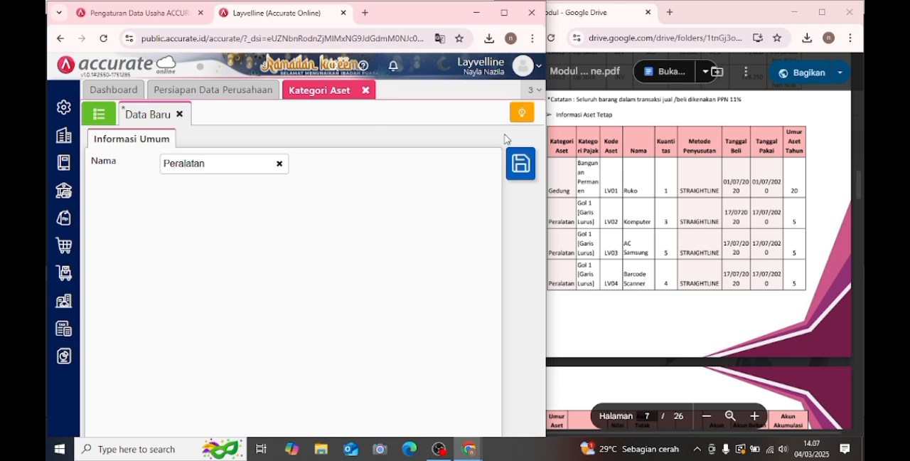
pyautogui.click(526, 174)
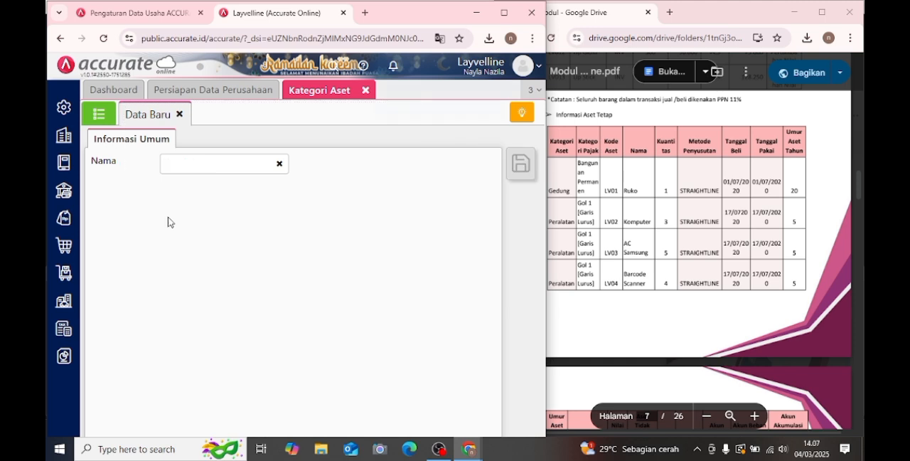
pyautogui.click(365, 90)
# - Start the Aset Tetap import, upload the file "5. Daftar Aset Tetap - Layvelline" and accept the proposed column mapping
pyautogui.click(64, 300)
pyautogui.click(116, 269)
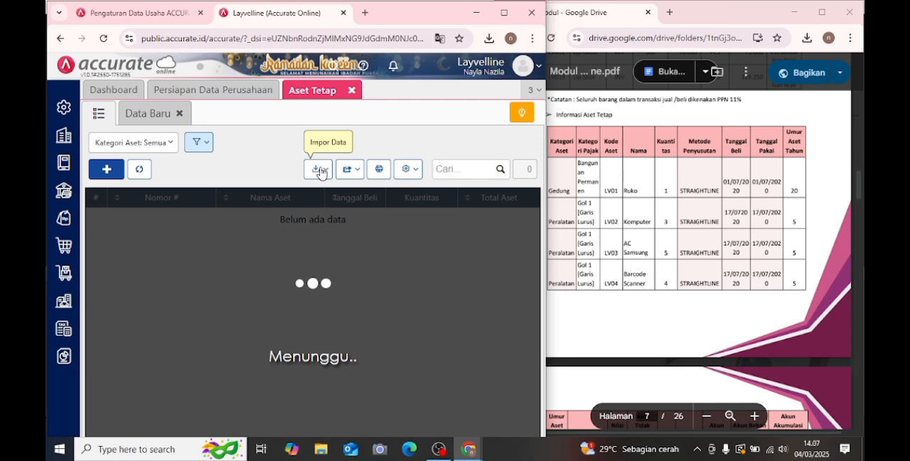
pyautogui.click(321, 172)
pyautogui.click(302, 193)
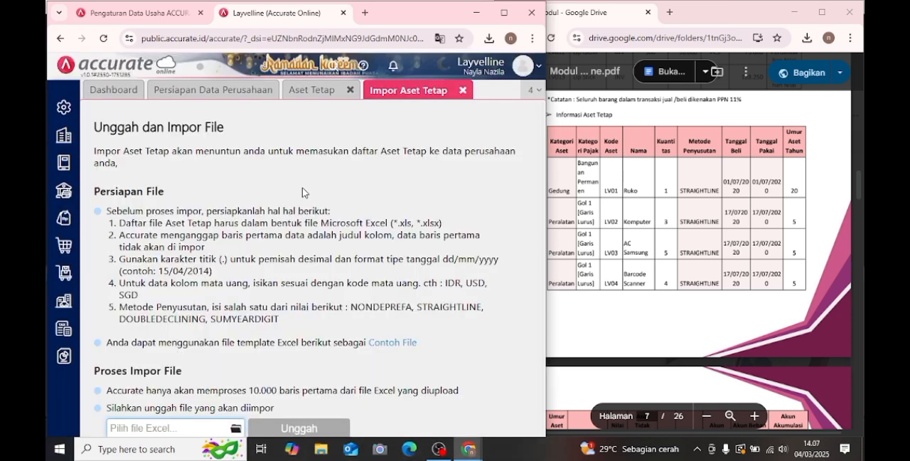
pyautogui.scroll(-1, 302, 192)
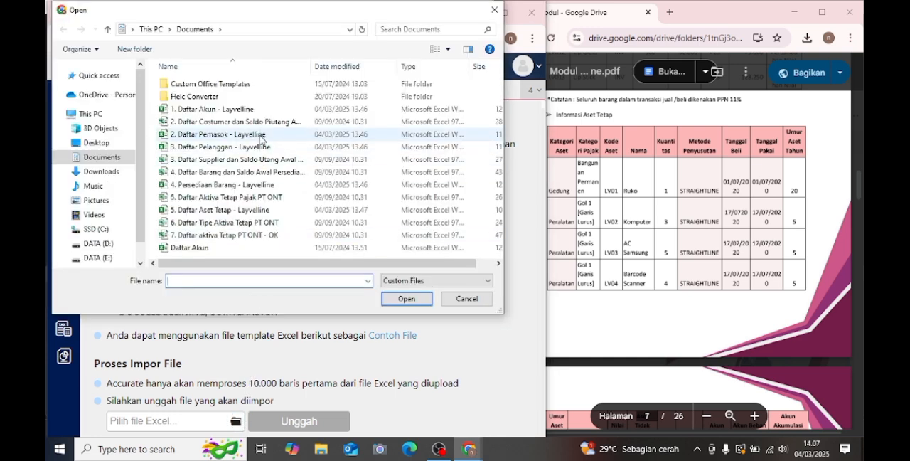
pyautogui.click(262, 209)
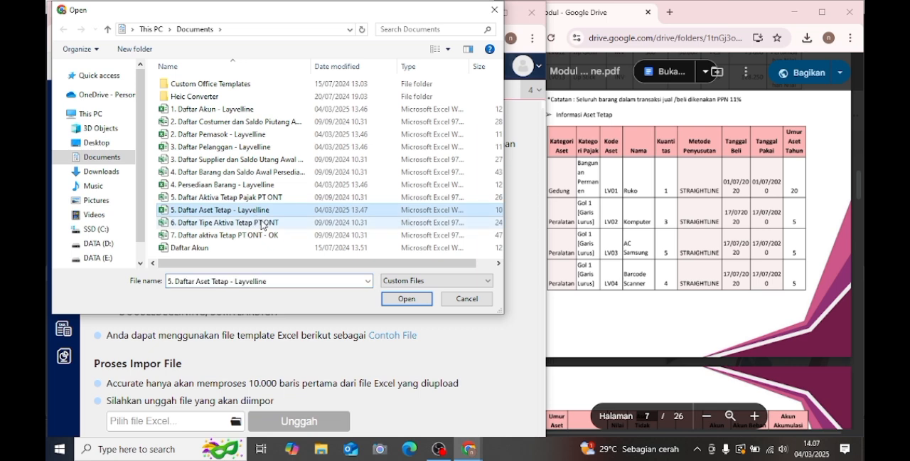
pyautogui.click(390, 300)
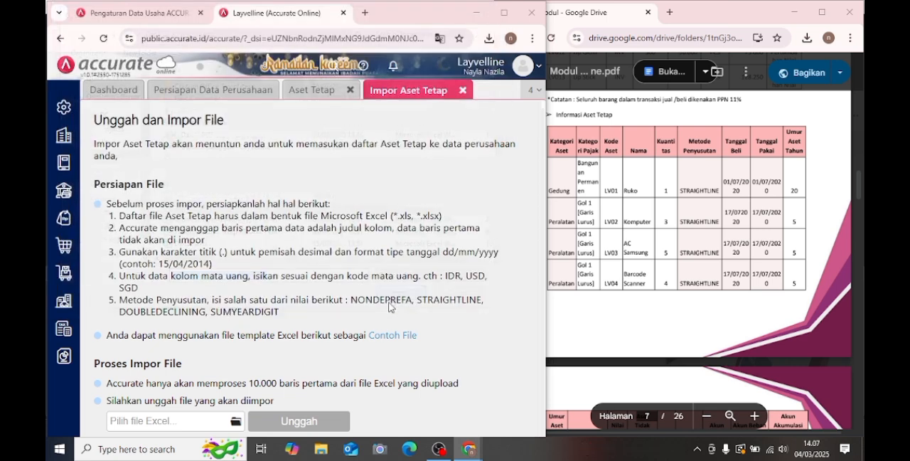
pyautogui.click(284, 418)
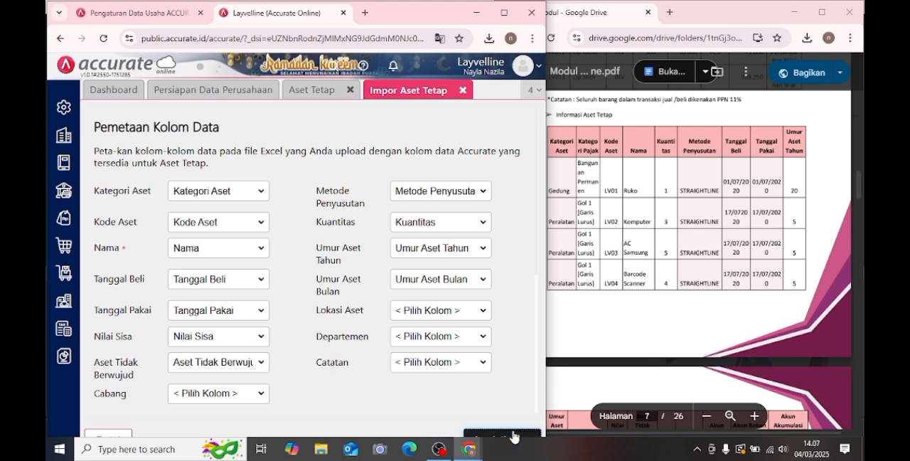
pyautogui.click(514, 435)
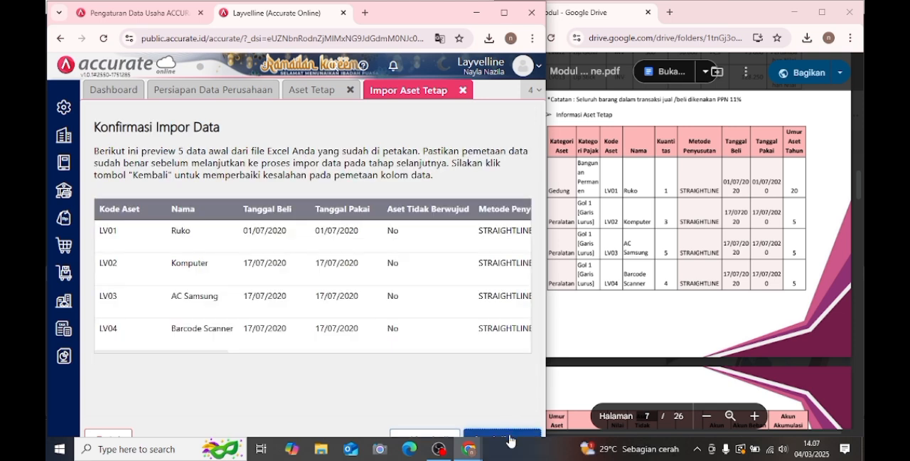
# - Run the confirmed Aset Tetap import and close both the import and Aset Tetap pages
pyautogui.click(509, 437)
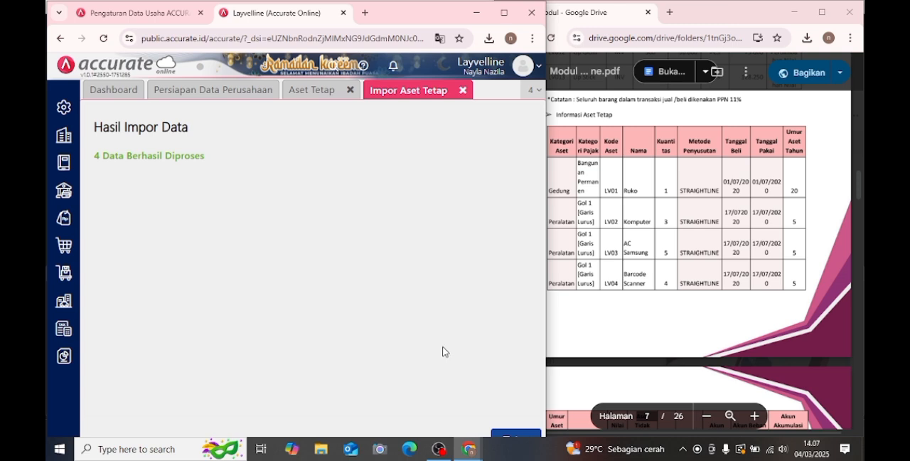
pyautogui.click(462, 93)
pyautogui.click(356, 93)
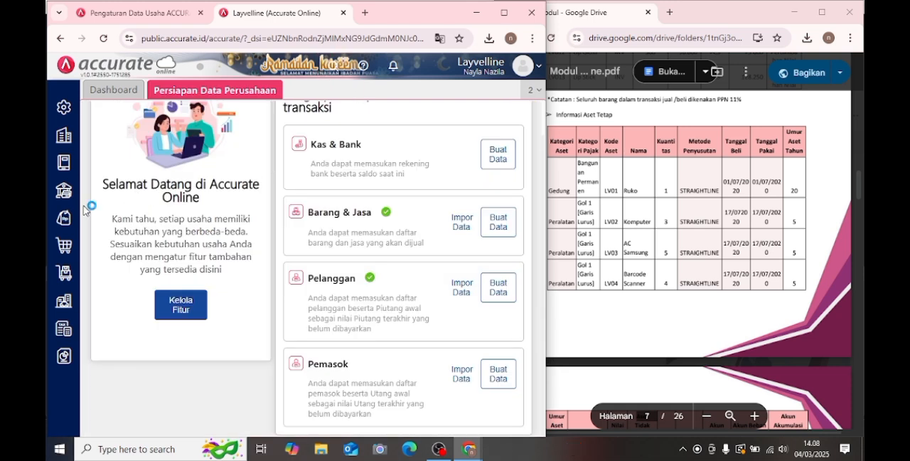
# - Save a Proses Akhir Bulan entry for April 2025 and close it
pyautogui.click(61, 143)
pyautogui.click(363, 285)
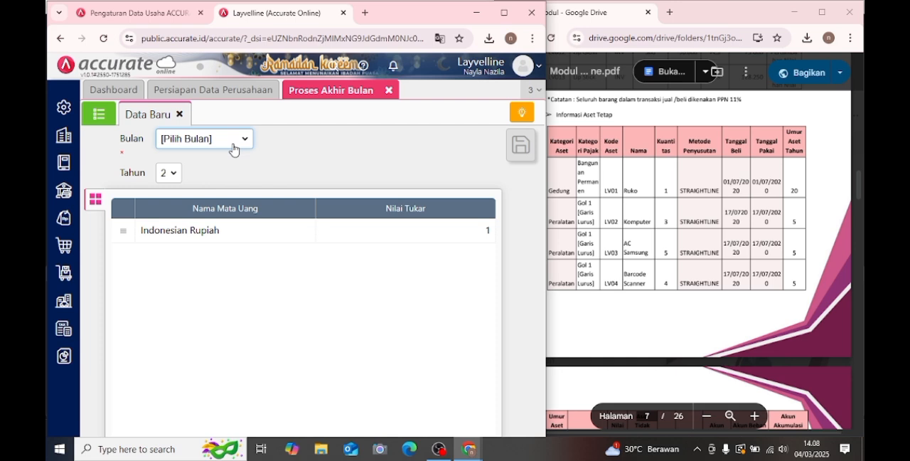
pyautogui.click(233, 150)
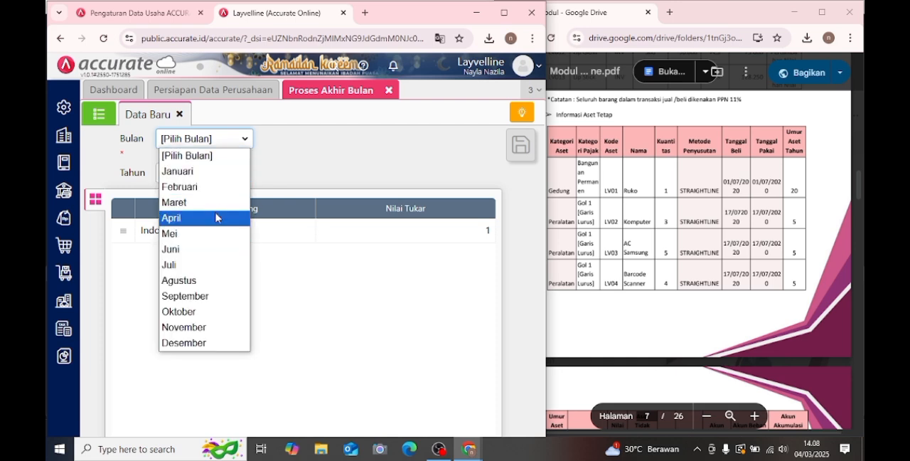
pyautogui.click(218, 217)
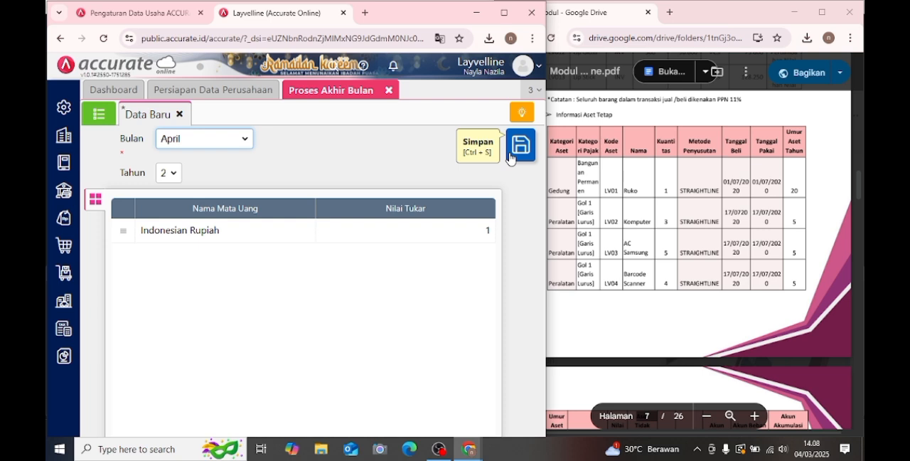
pyautogui.click(509, 158)
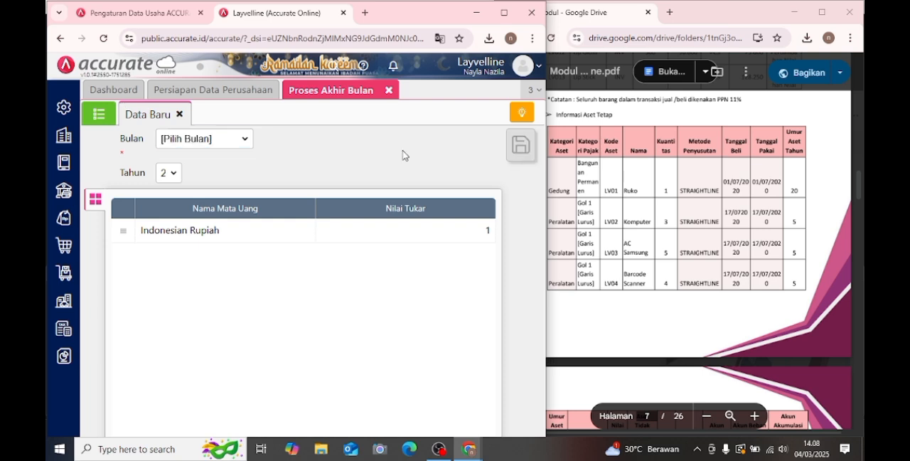
pyautogui.click(387, 90)
# - Display the Neraca (Induk Skontro) financial report as of 30/04/2025
pyautogui.click(64, 355)
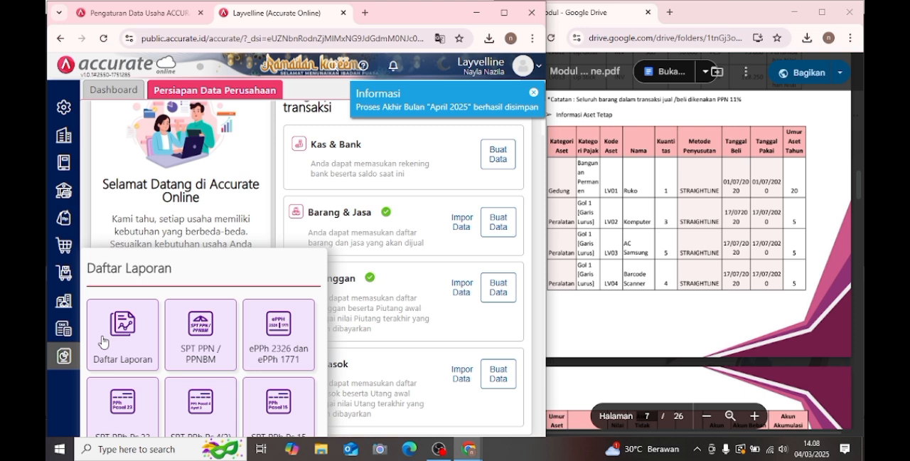
pyautogui.click(103, 342)
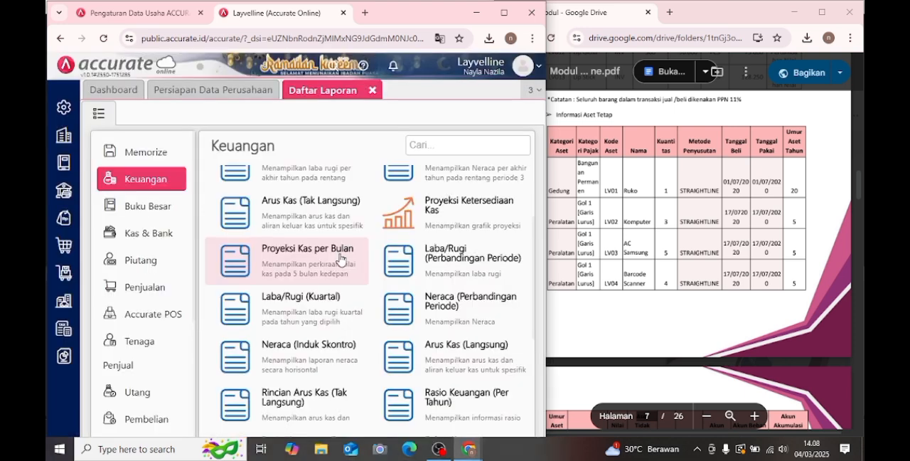
pyautogui.click(334, 367)
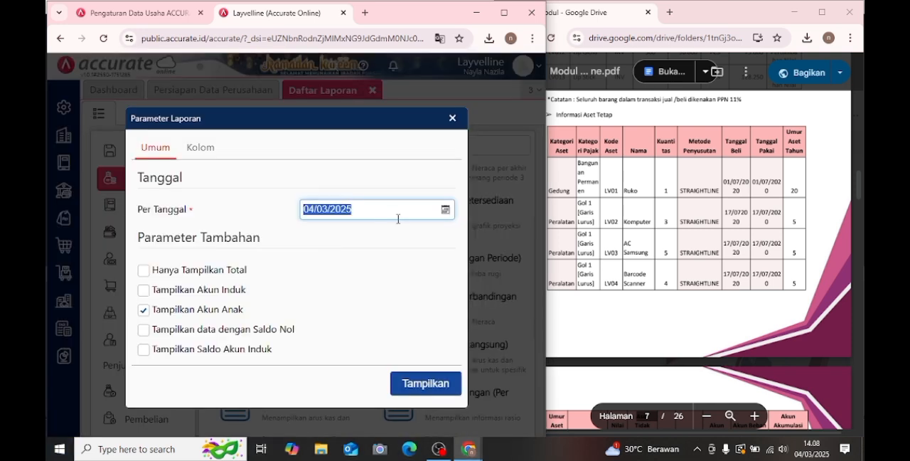
pyautogui.click(447, 209)
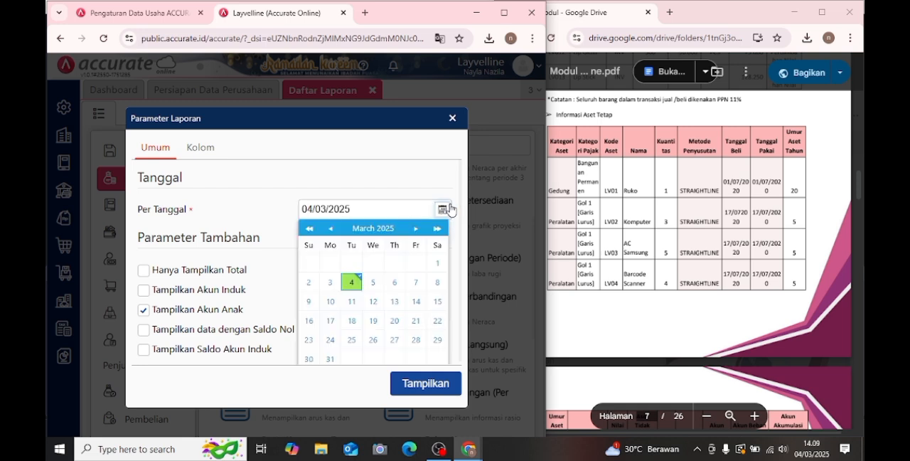
pyautogui.click(416, 229)
pyautogui.click(374, 340)
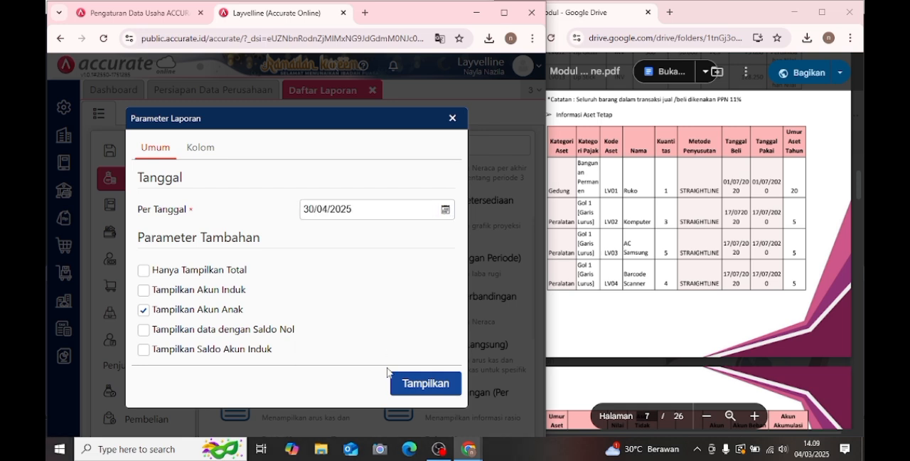
pyautogui.click(403, 384)
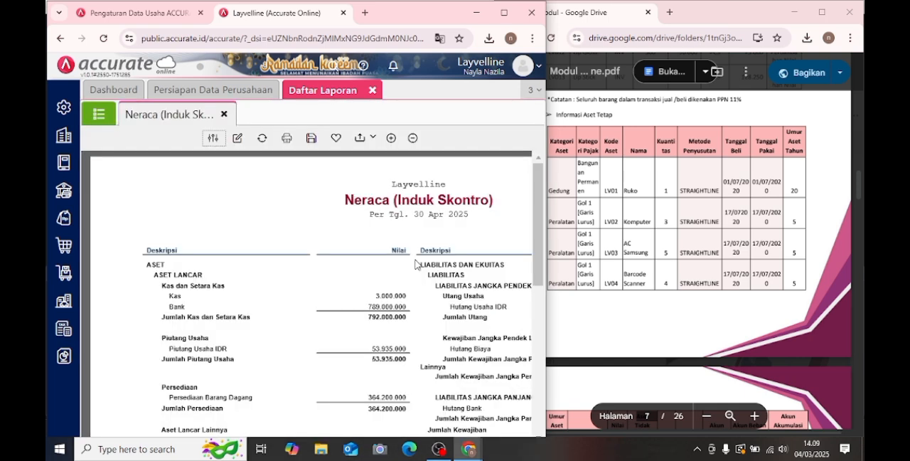
# - Compare the Neraca (Induk Skontro) report with the balance sheet in the module PDF, and close Daftar Laporan
pyautogui.scroll(-5, 416, 263)
pyautogui.scroll(-3, 415, 263)
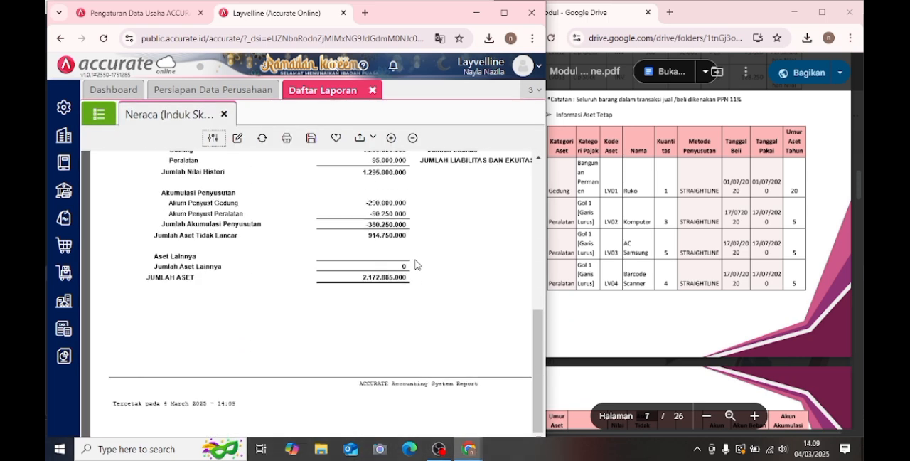
pyautogui.click(615, 253)
pyautogui.scroll(-7, 634, 256)
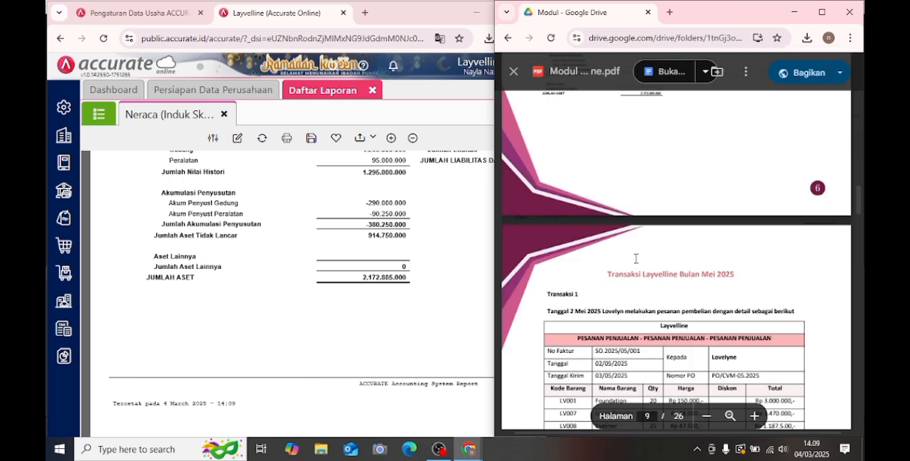
pyautogui.scroll(2, 636, 256)
pyautogui.scroll(3, 643, 238)
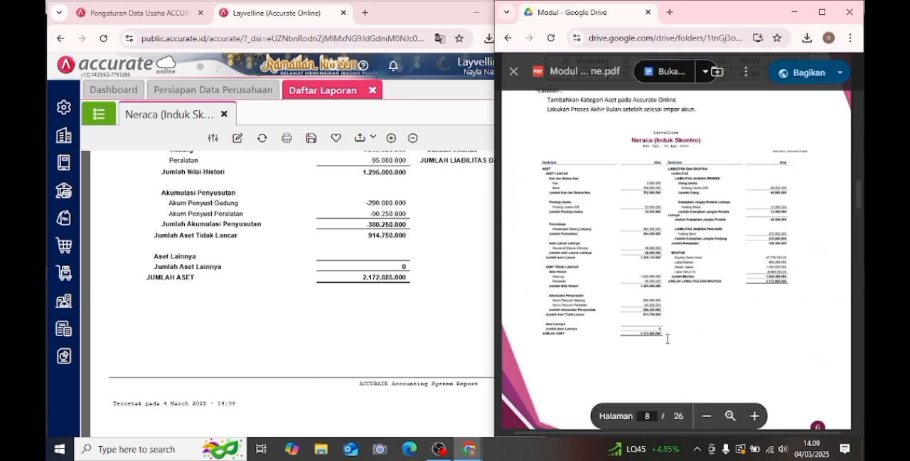
pyautogui.click(299, 398)
pyautogui.moveTo(538, 362); pyautogui.dragTo(541, 221)
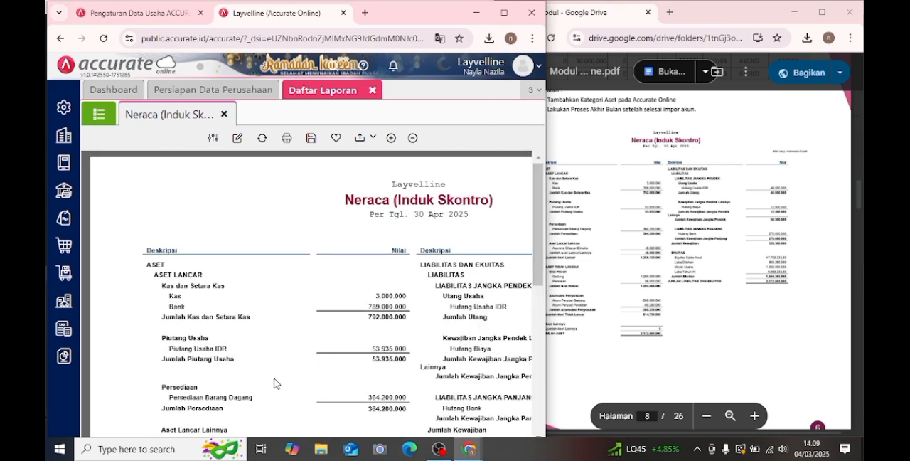
pyautogui.click(374, 91)
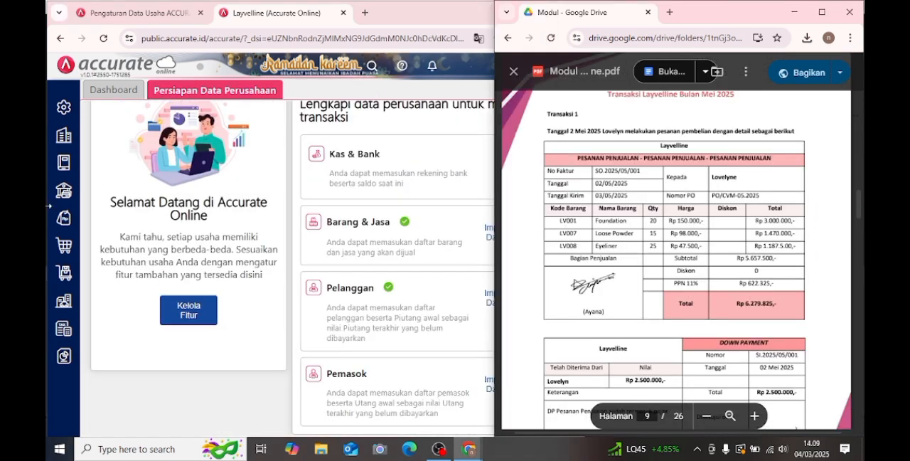
# - Start a new Pesanan Penjualan for the customer named in the module's Transaksi 1, dated 02/05/2025
pyautogui.click(66, 219)
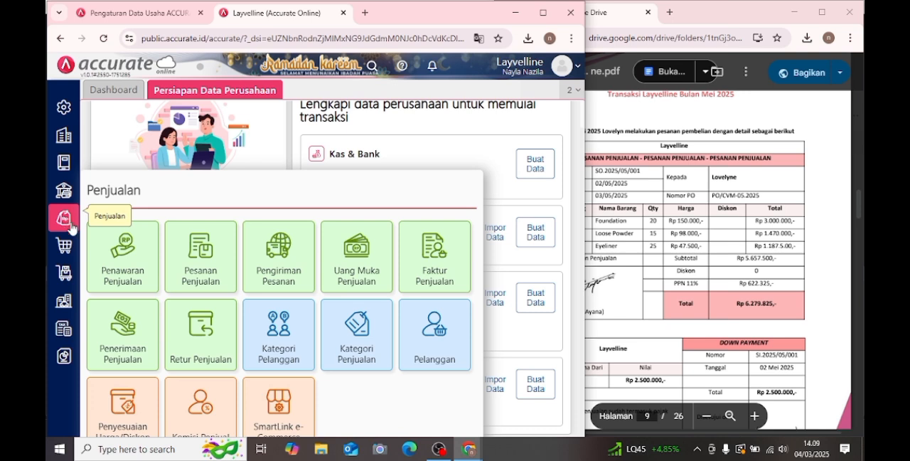
pyautogui.click(196, 254)
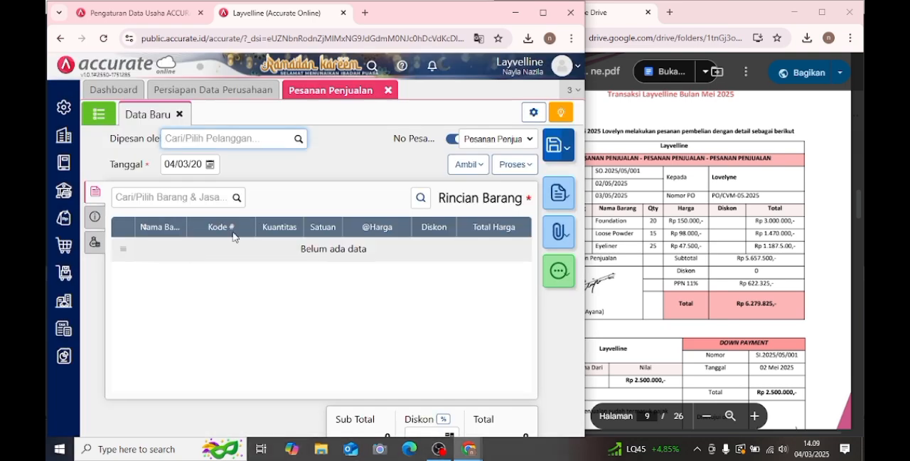
pyautogui.click(298, 139)
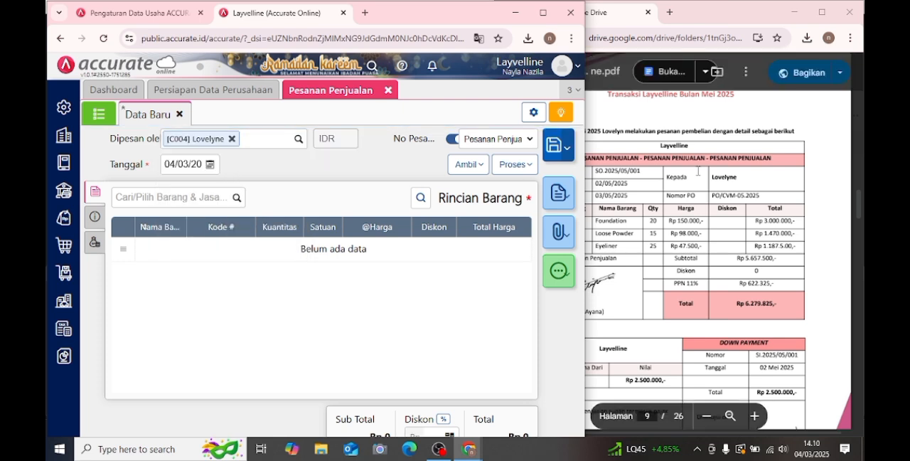
pyautogui.click(210, 165)
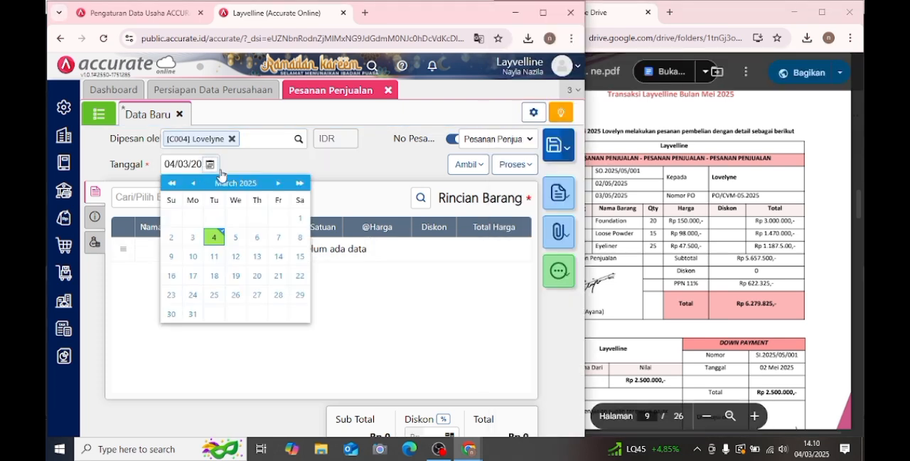
pyautogui.click(278, 182)
pyautogui.click(278, 183)
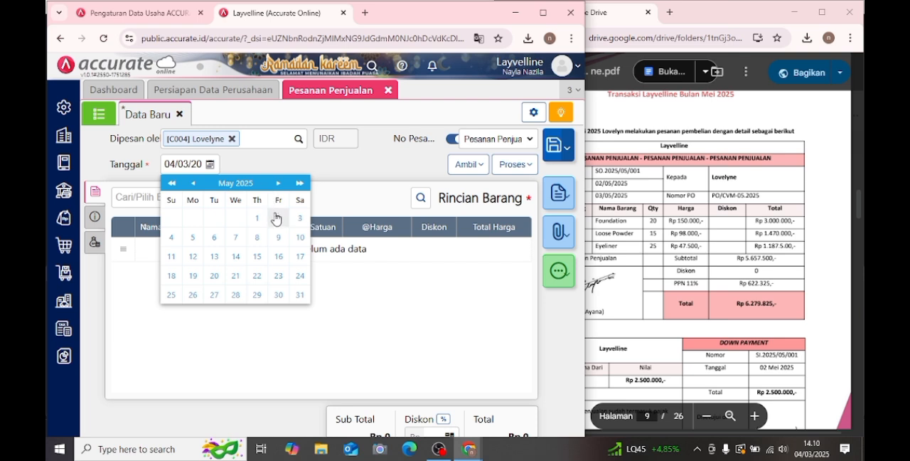
pyautogui.click(278, 218)
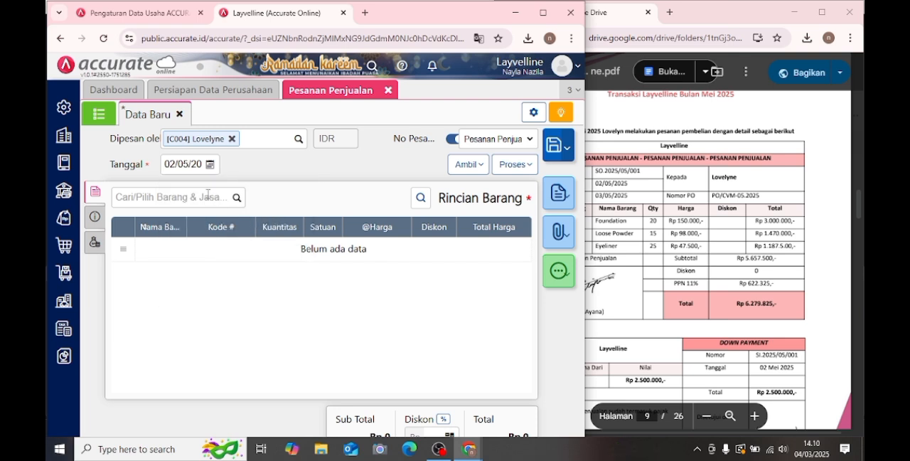
# - Add Foundation to the sales order with a quantity of 20 PCS and a unit price of Rp 150.000
pyautogui.click(208, 194)
pyautogui.write('fou')
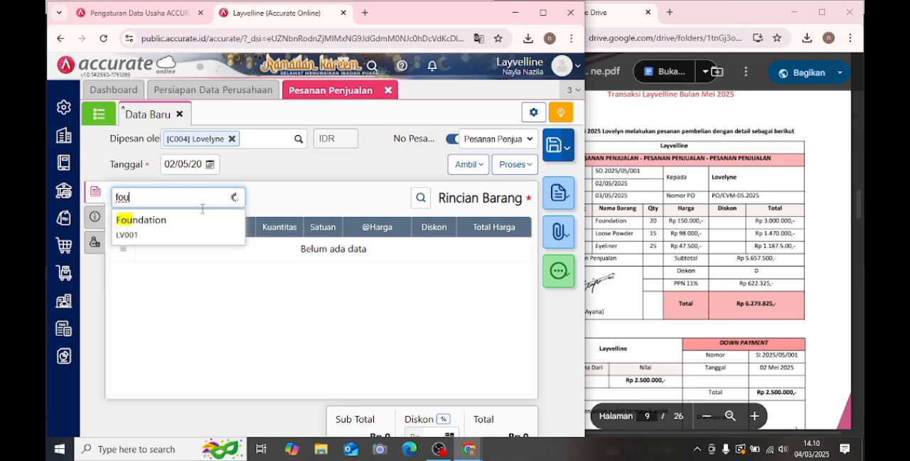
pyautogui.click(193, 228)
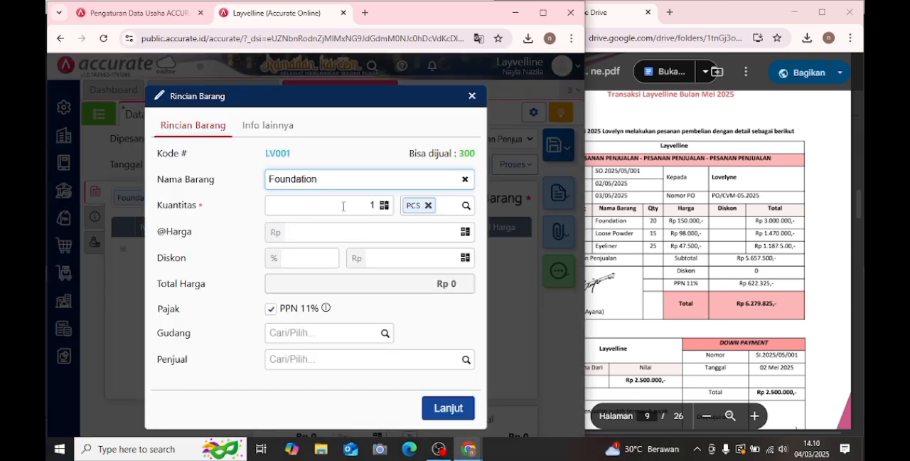
pyautogui.click(344, 207)
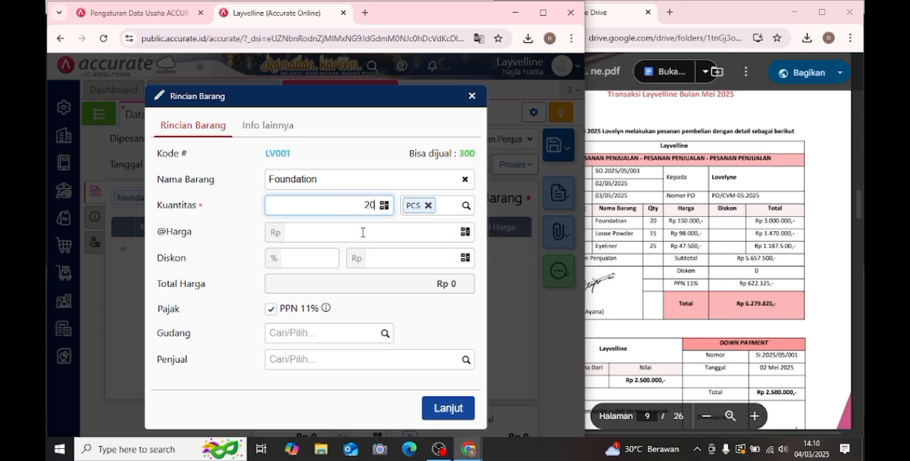
pyautogui.click(363, 233)
pyautogui.write('1')
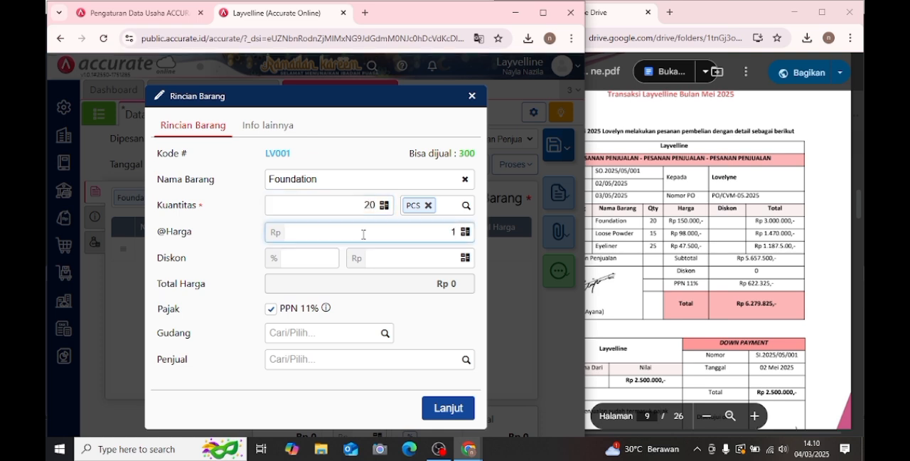
pyautogui.write('50.000')
pyautogui.click(442, 378)
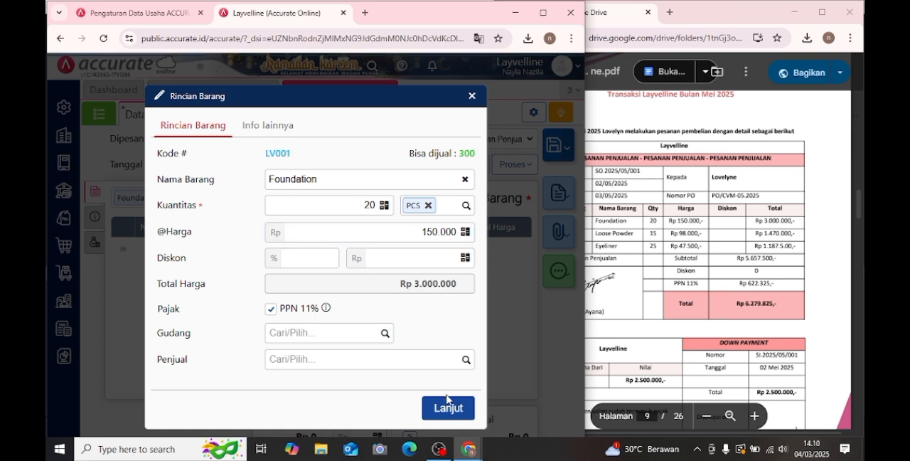
pyautogui.click(452, 409)
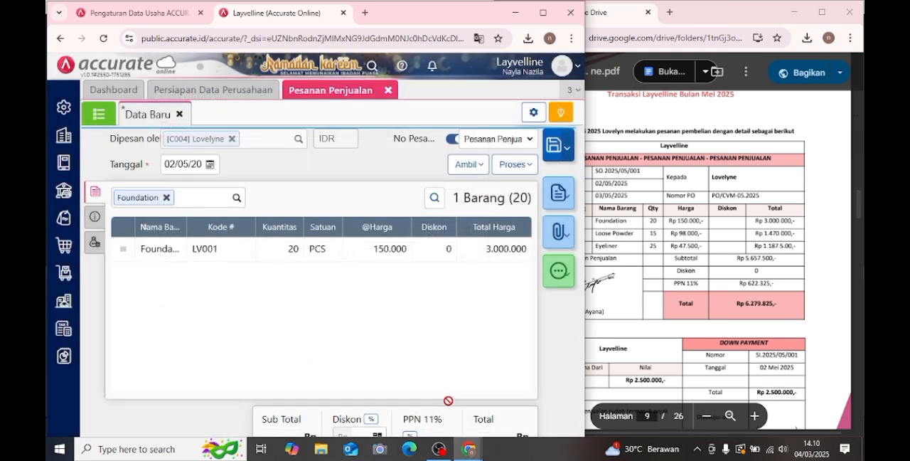
# - Add Loose Powder to the sales order with a quantity of 15 PCS and a unit price of Rp 98.000
pyautogui.write('loo')
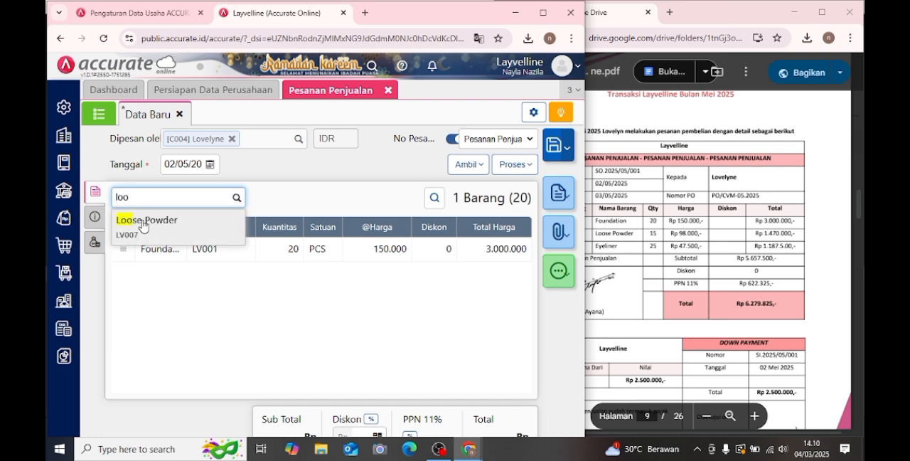
pyautogui.click(159, 225)
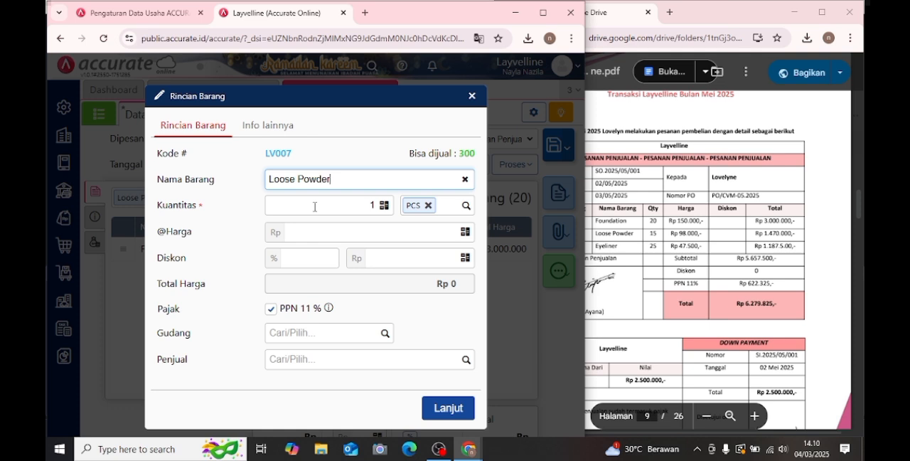
pyautogui.click(315, 206)
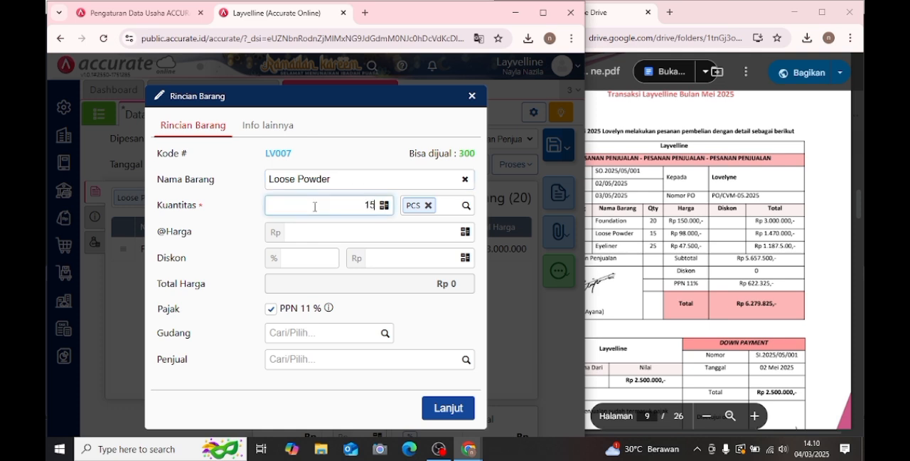
pyautogui.write('15')
pyautogui.click(369, 228)
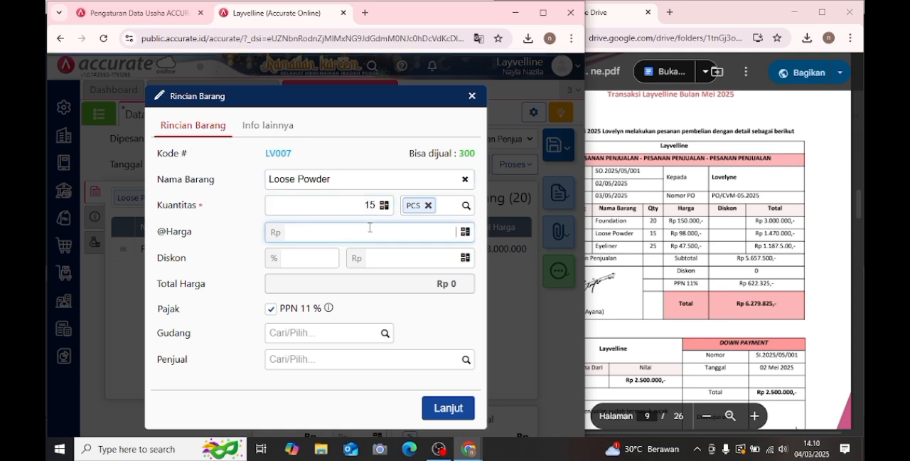
pyautogui.write('98.000')
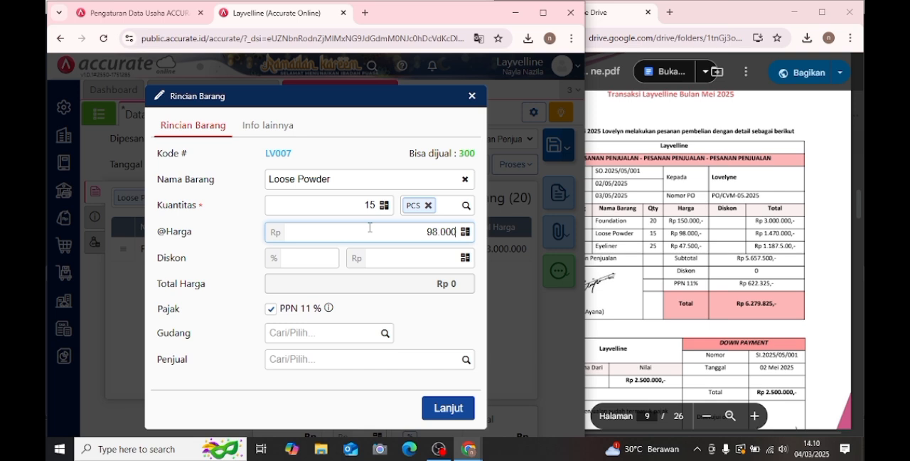
pyautogui.click(451, 347)
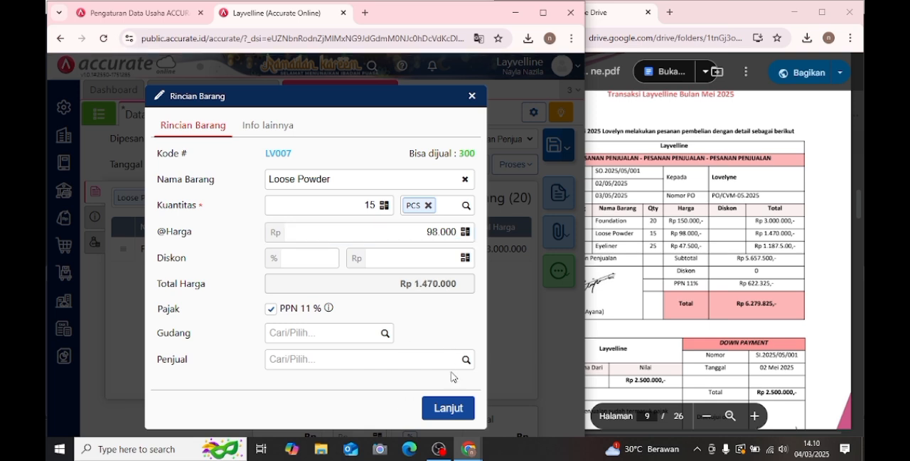
pyautogui.click(458, 407)
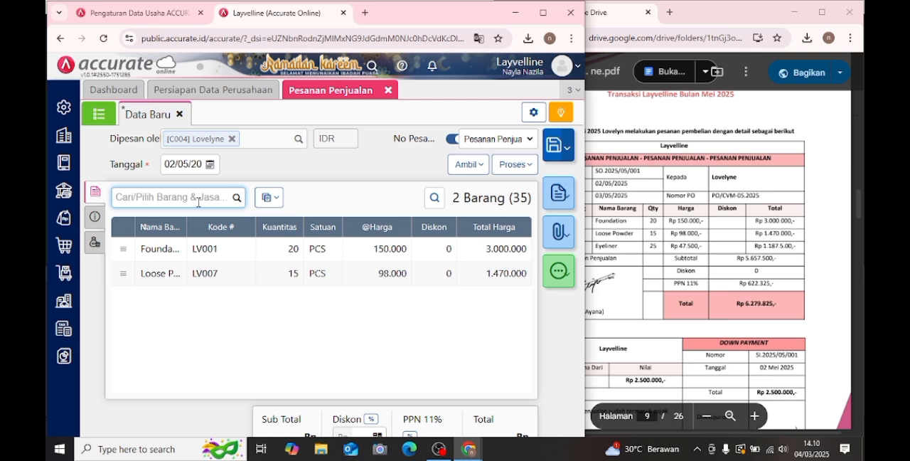
# - Add Eyeliner to the sales order with a quantity of 25 PCS and a unit price of Rp 47.500
pyautogui.write('e')
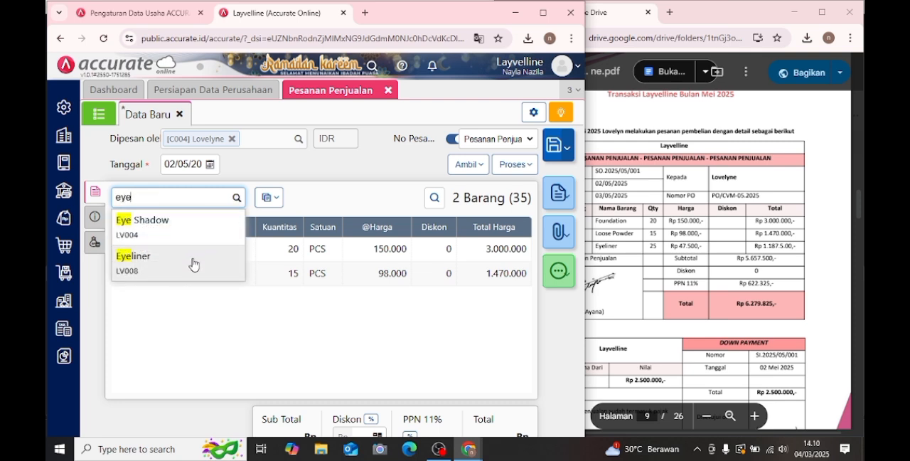
pyautogui.write('ye')
pyautogui.click(192, 264)
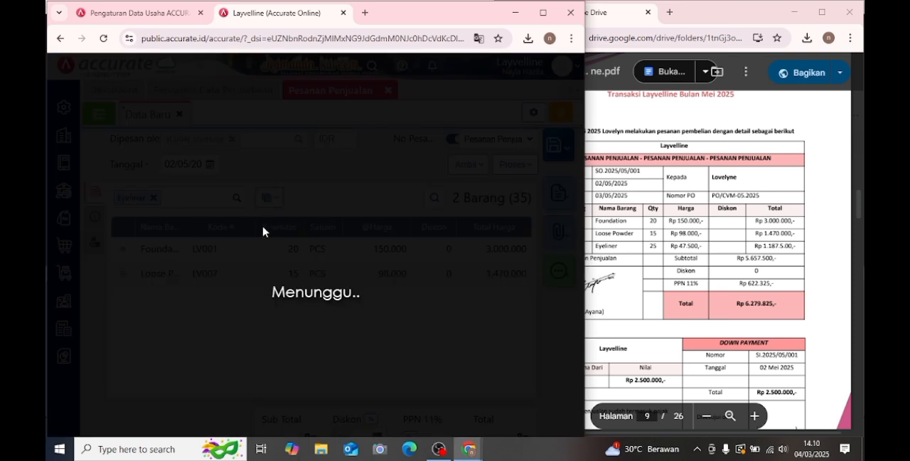
pyautogui.click(344, 206)
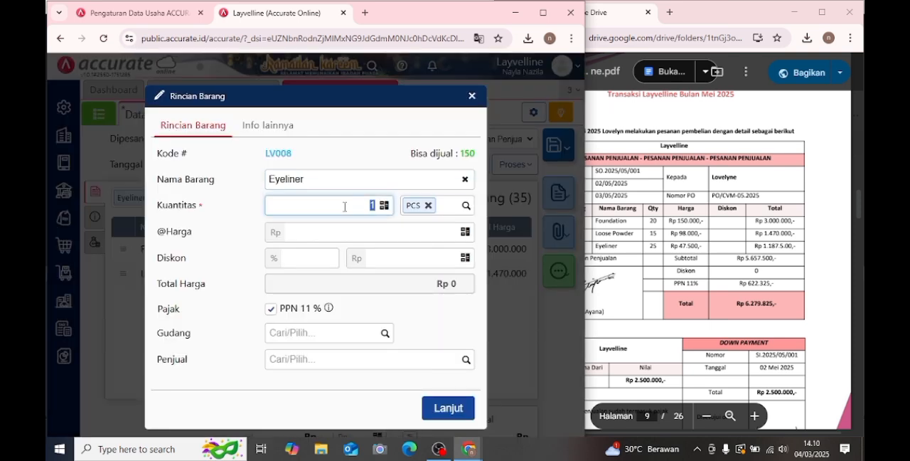
pyautogui.write('25')
pyautogui.click(398, 235)
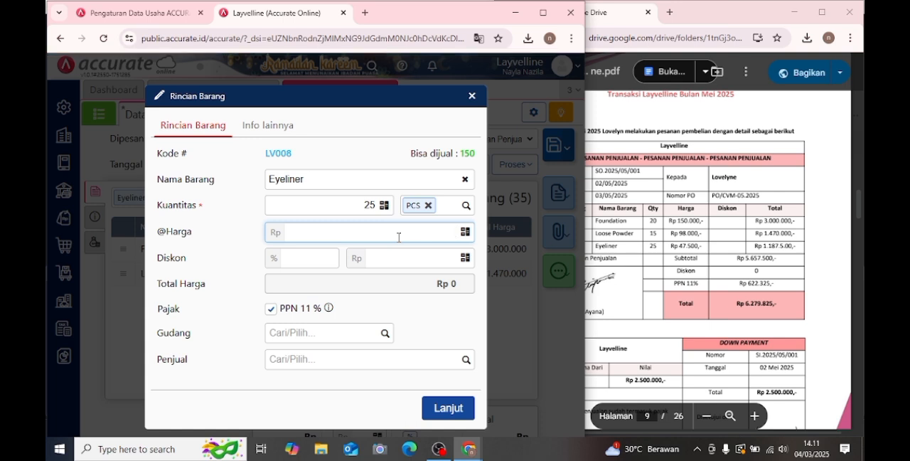
pyautogui.write('47.500')
pyautogui.click(442, 411)
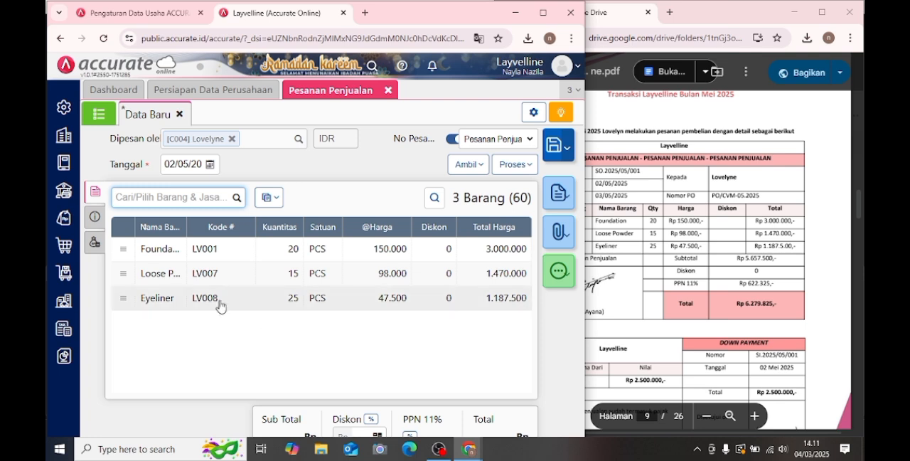
# - Copy the PO number from the module's Transaksi 1 into No. PO in the sales order's Info lainnya
pyautogui.click(95, 216)
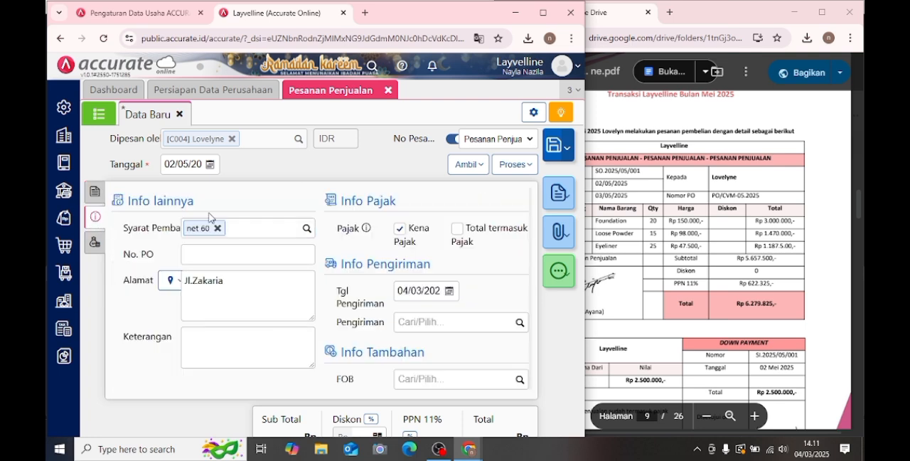
pyautogui.click(723, 206)
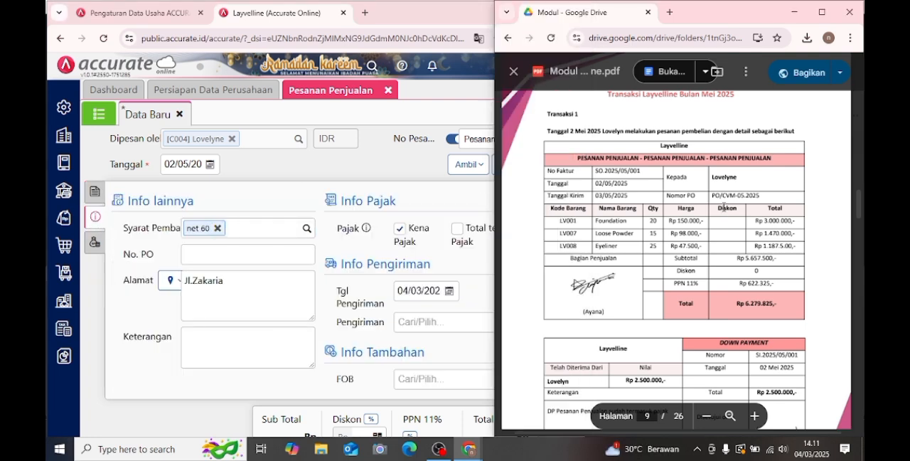
pyautogui.moveTo(713, 196); pyautogui.dragTo(775, 197)
pyautogui.hotkey('ctrl', 'c')
pyautogui.click(235, 254)
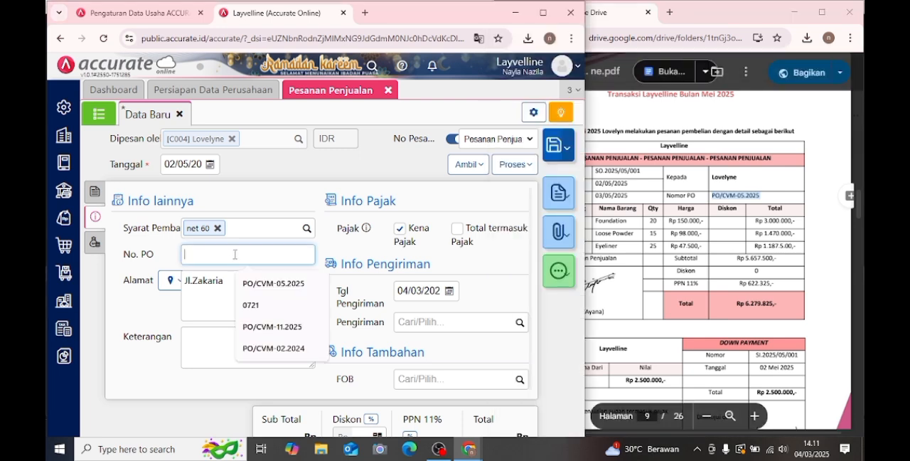
pyautogui.hotkey('ctrl', 'v')
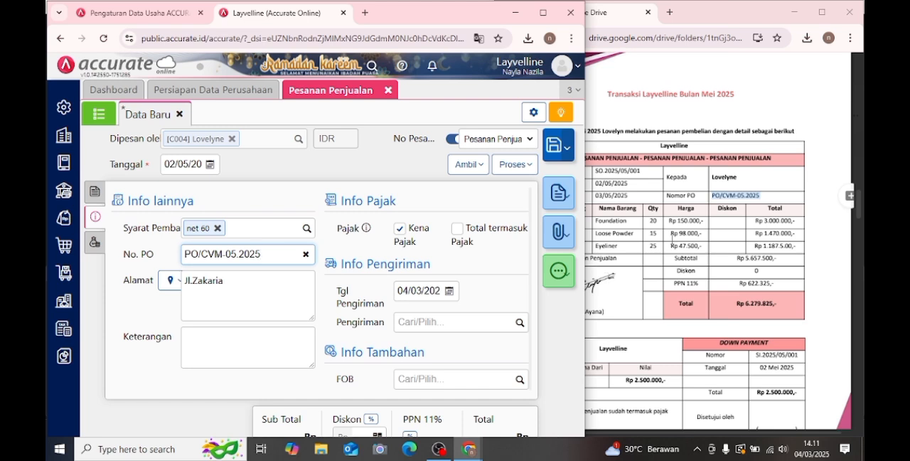
# - Set the order's Keterangan to "pesanan penjualan" and its Tgl Pengiriman to 03/05/2025
pyautogui.click(250, 349)
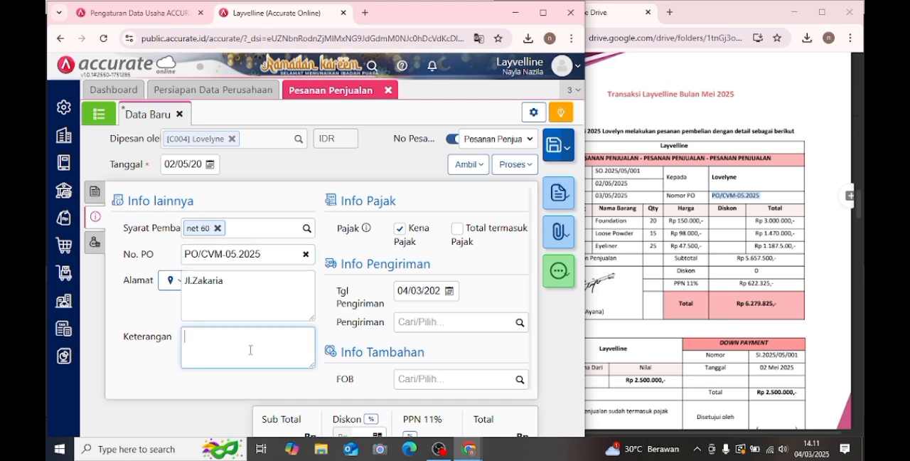
pyautogui.write('pesanan p')
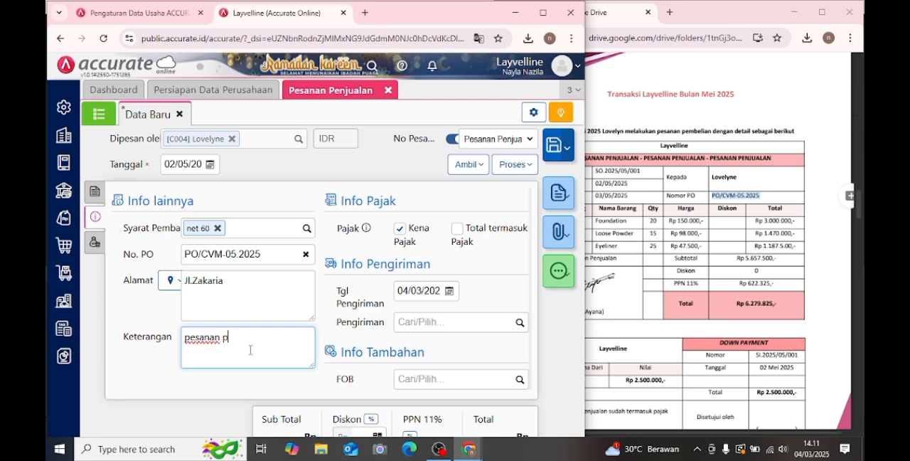
pyautogui.write('enjualan')
pyautogui.click(414, 293)
pyautogui.write('03/05/2')
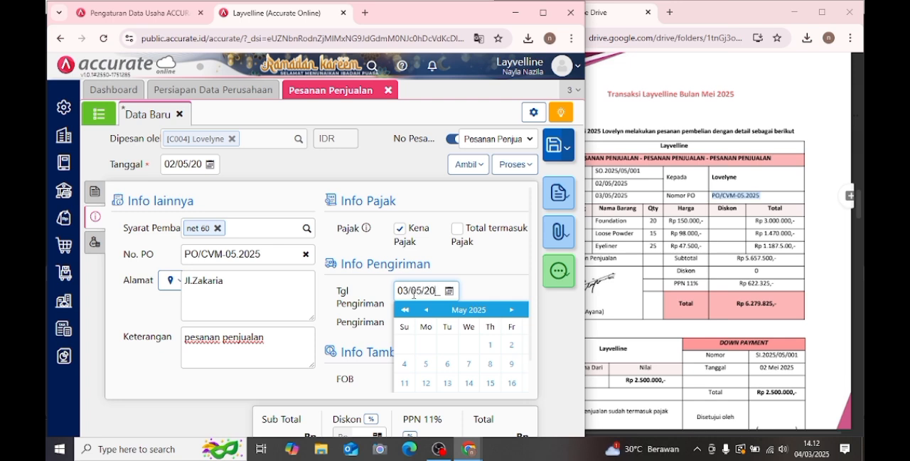
pyautogui.click(482, 283)
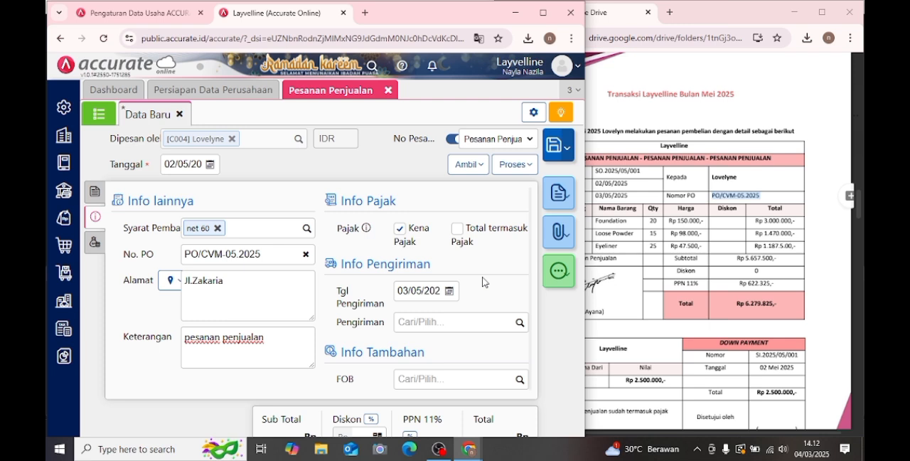
# - Process the completed sales order into a Uang Muka Penjualan
pyautogui.click(96, 192)
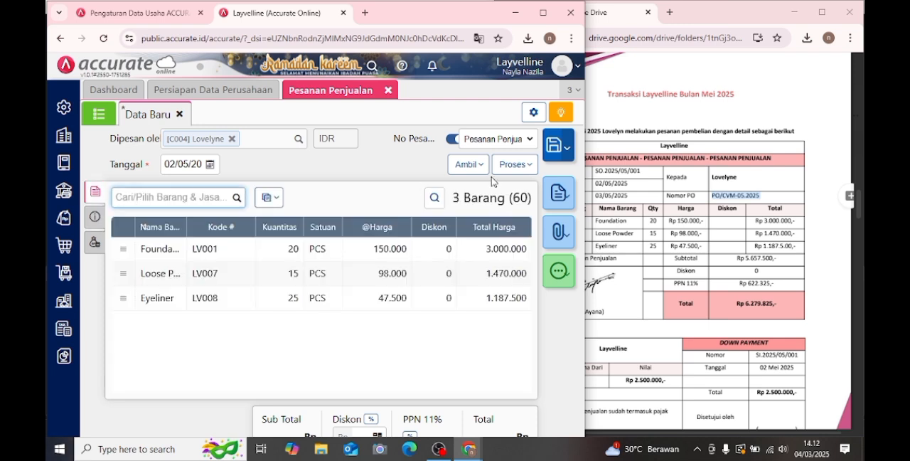
pyautogui.click(513, 166)
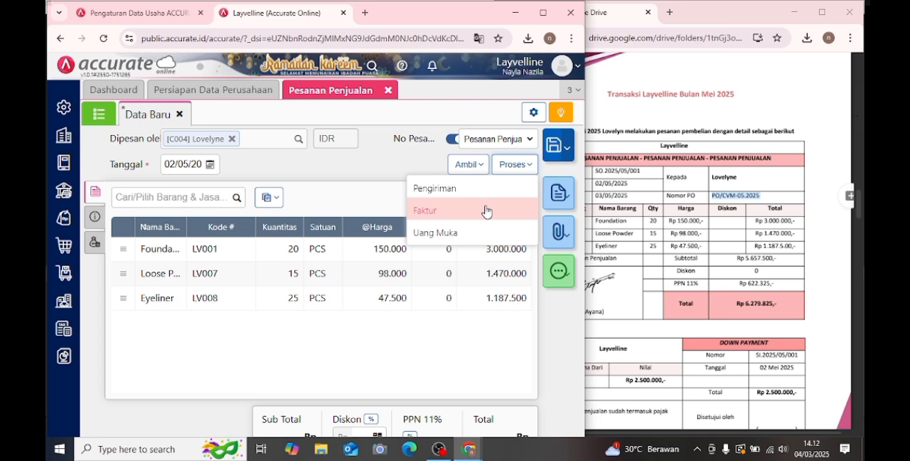
pyautogui.click(455, 234)
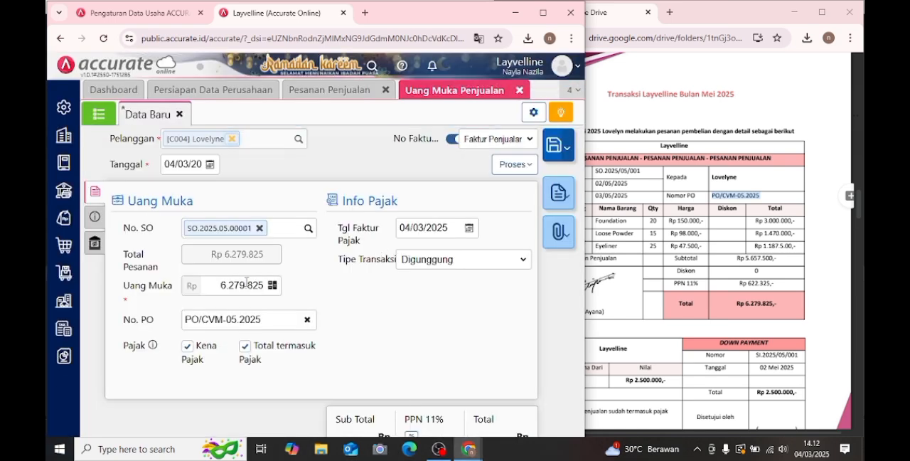
# - Set the Uang Muka amount to Rp 2.500.000 per the module's down payment, and date it 02/05/2025
pyautogui.click(640, 278)
pyautogui.scroll(-3, 636, 263)
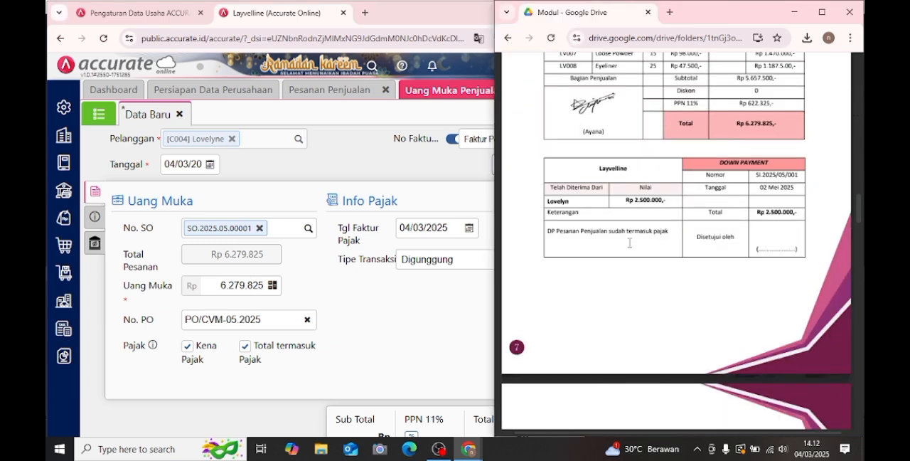
pyautogui.click(277, 299)
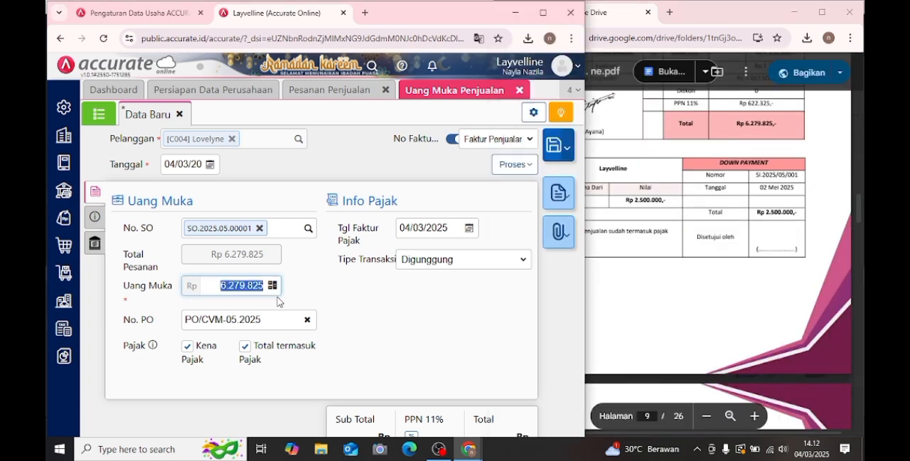
pyautogui.write('2.500.000')
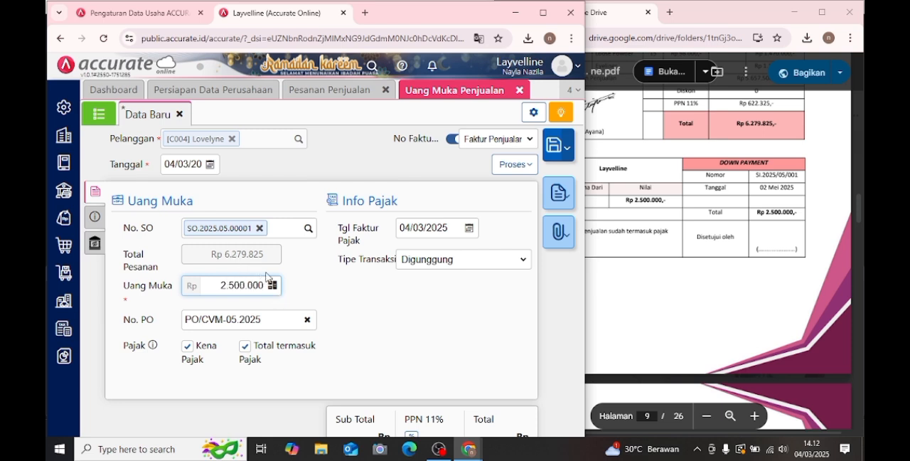
pyautogui.click(268, 294)
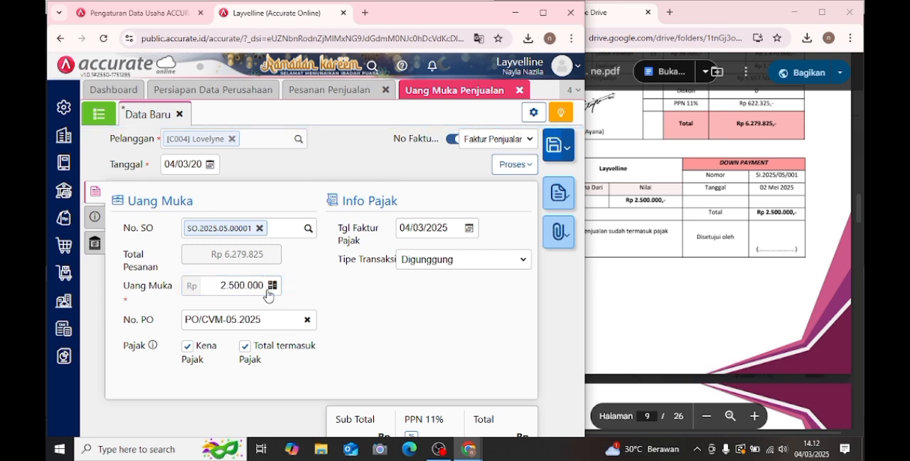
pyautogui.click(210, 164)
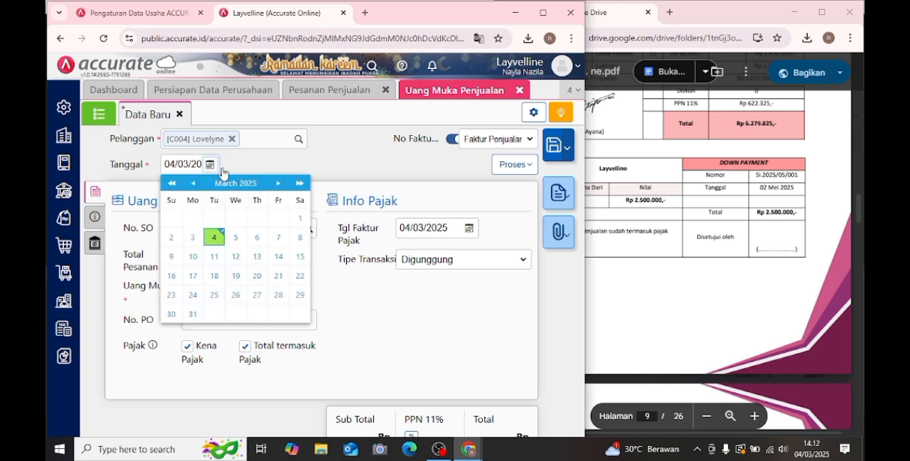
pyautogui.click(277, 182)
pyautogui.click(277, 182)
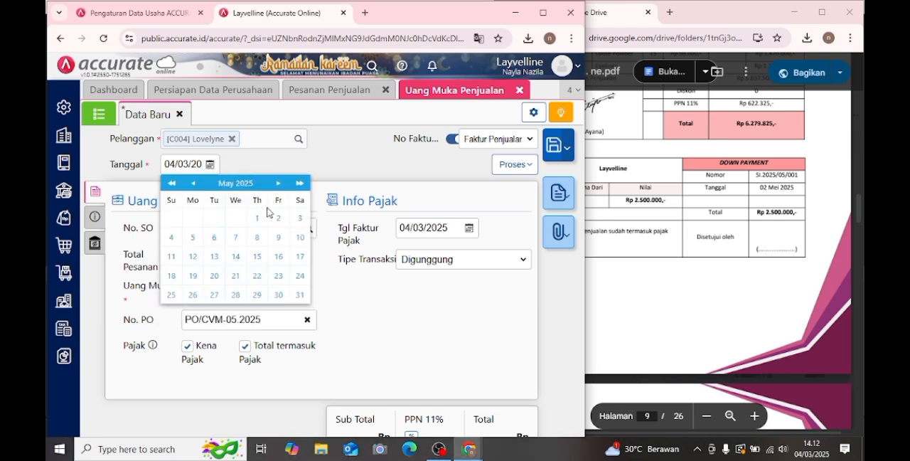
pyautogui.click(278, 219)
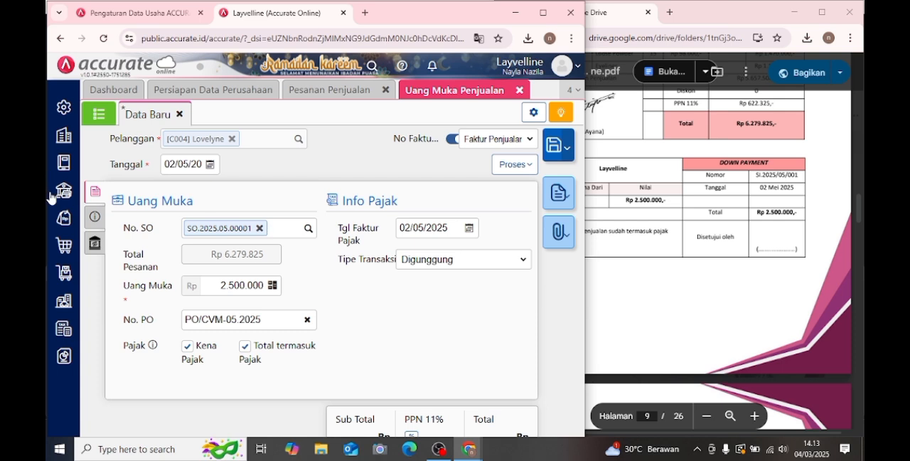
# - Change the down payment's Keterangan to "DP pesanan penjualan" and save the Uang Muka Penjualan
pyautogui.click(96, 216)
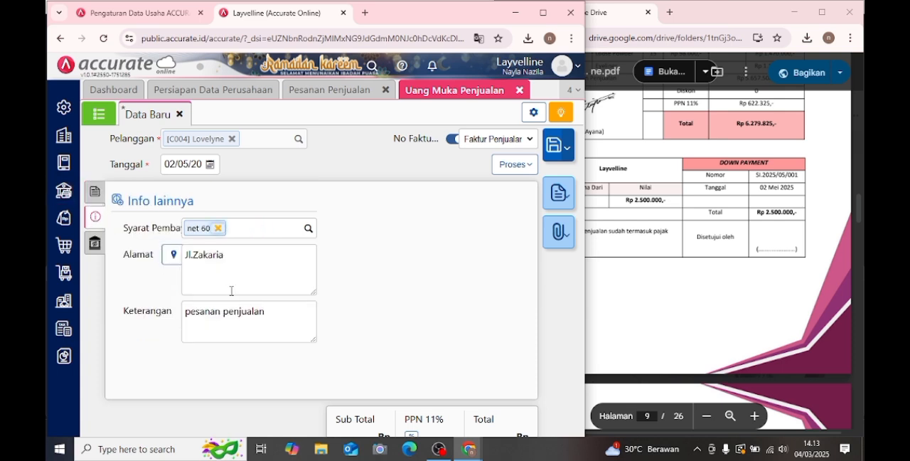
pyautogui.click(185, 315)
pyautogui.write('DP')
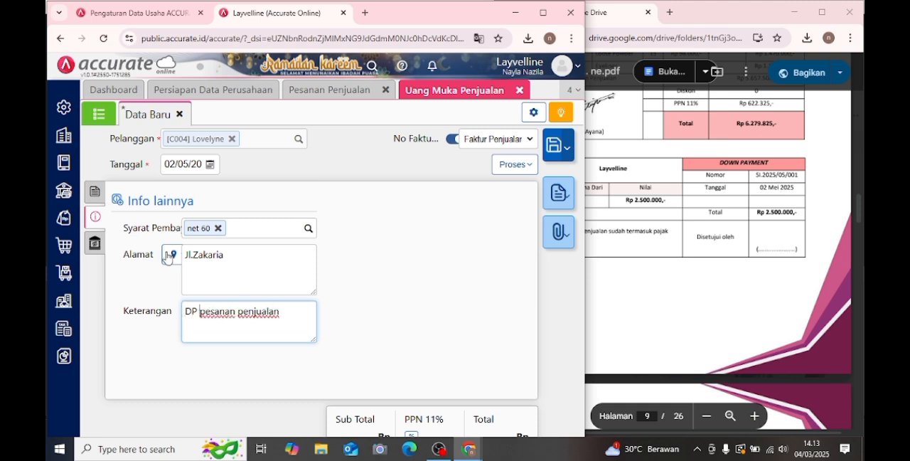
pyautogui.click(95, 192)
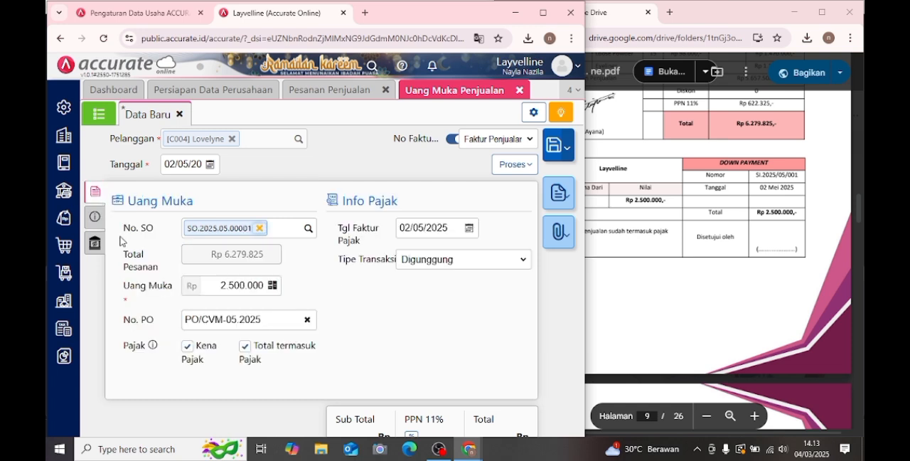
pyautogui.click(554, 149)
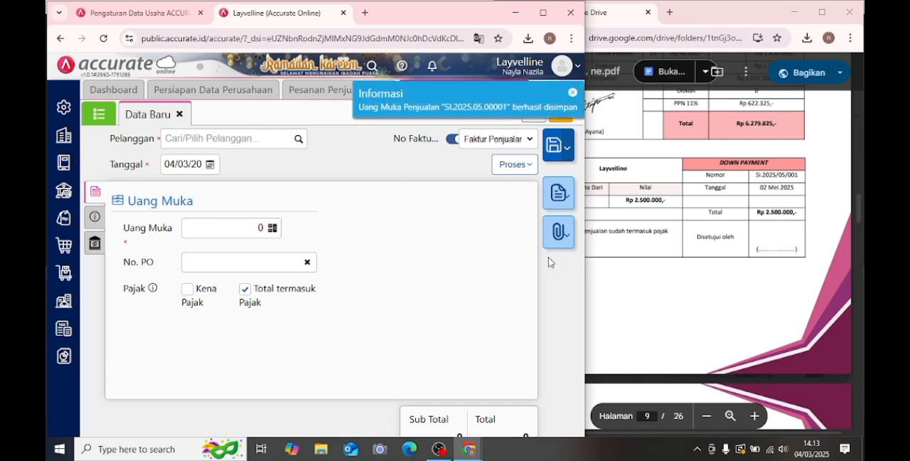
# - Close the Uang Muka Penjualan and Pesanan Penjualan forms and open a new Pengiriman Pesanan for the module's Transaksi 2
pyautogui.click(649, 249)
pyautogui.scroll(-10, 659, 236)
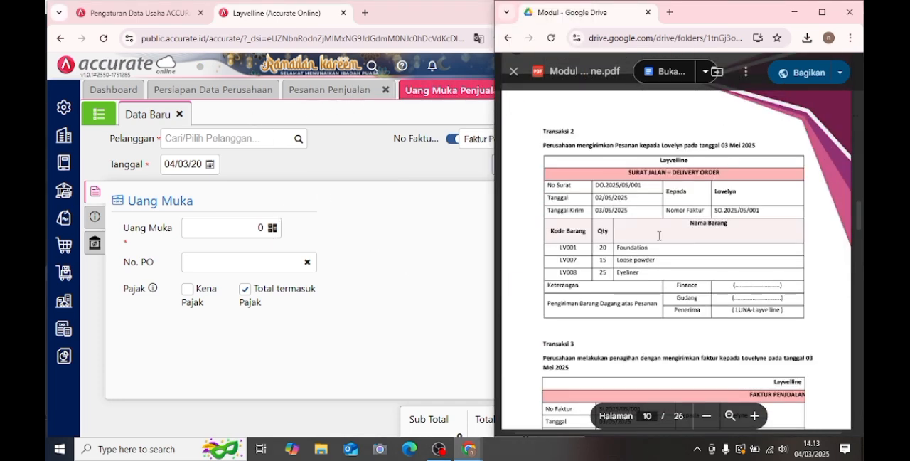
pyautogui.click(384, 251)
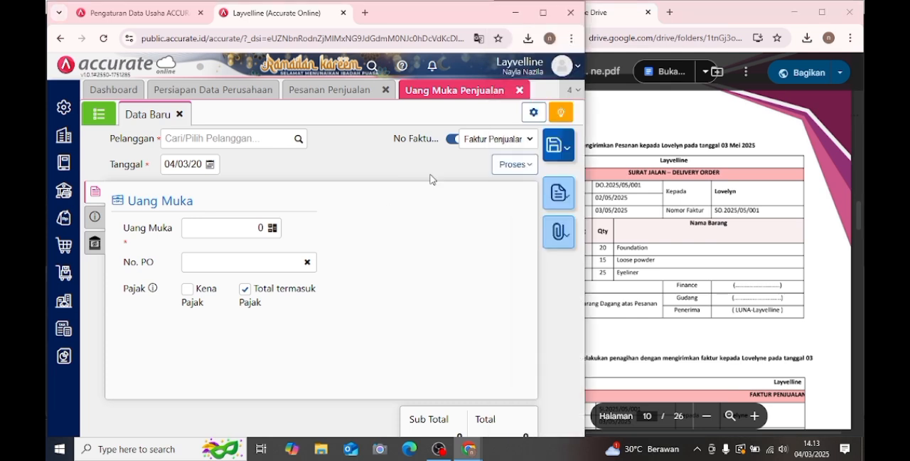
pyautogui.click(518, 90)
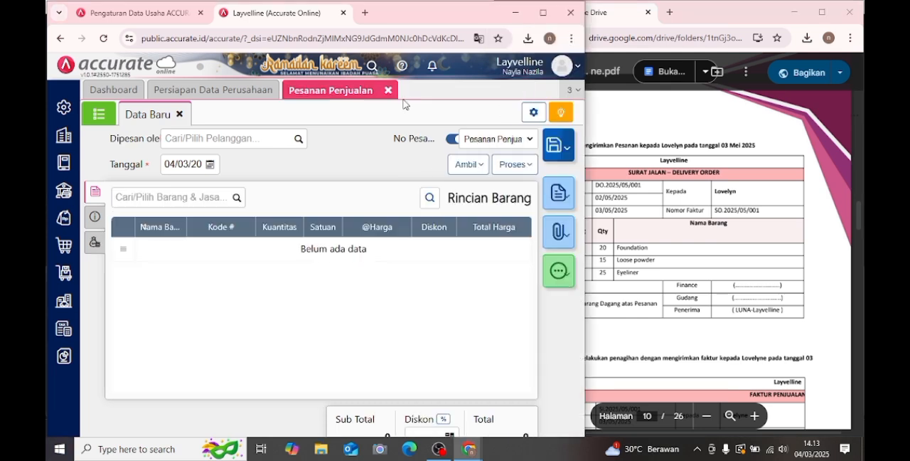
pyautogui.click(393, 91)
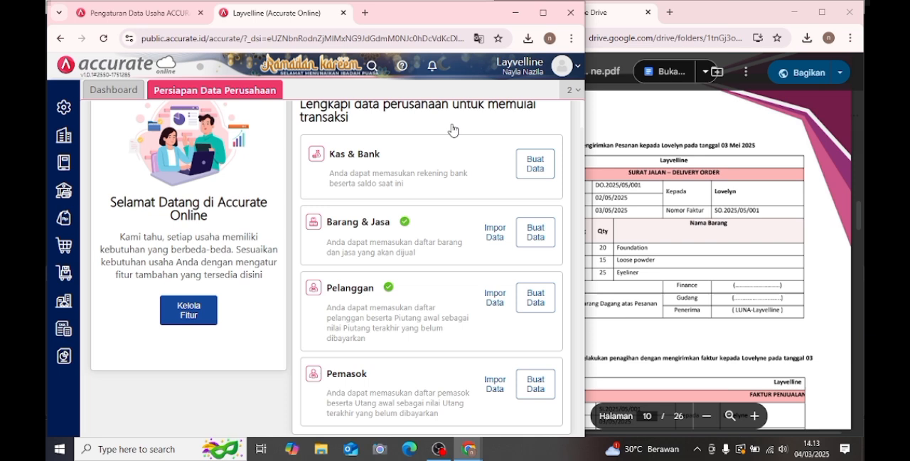
pyautogui.click(671, 230)
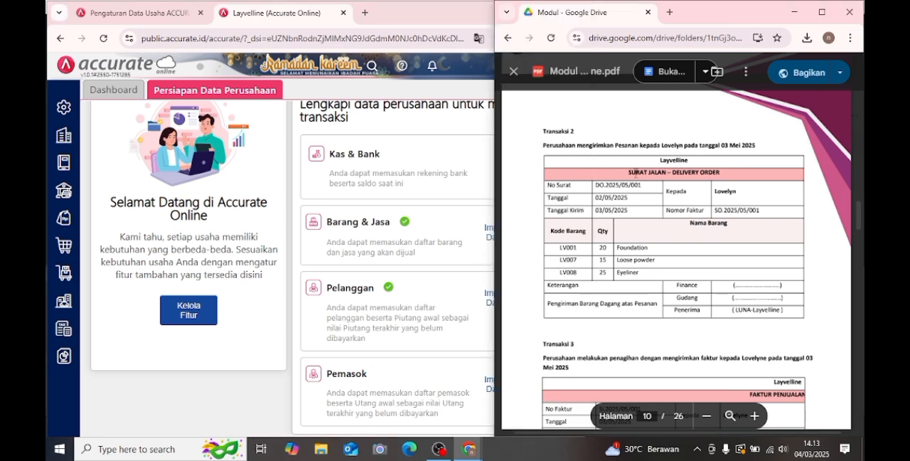
pyautogui.click(61, 220)
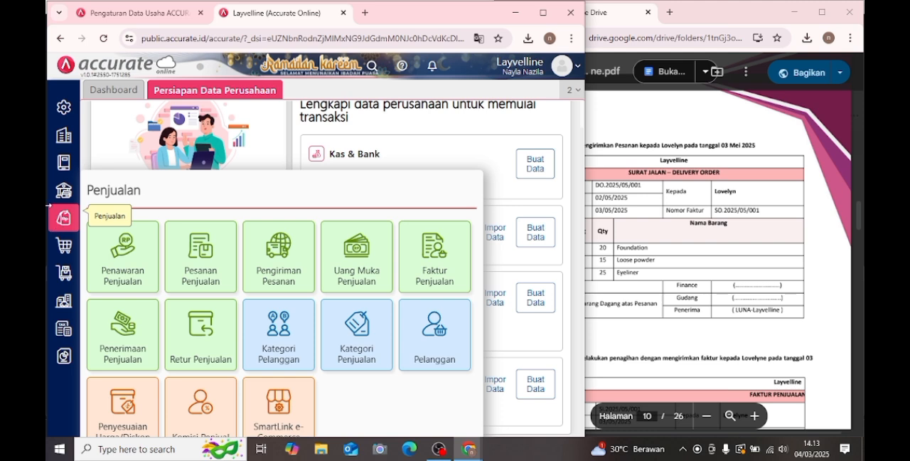
pyautogui.click(273, 255)
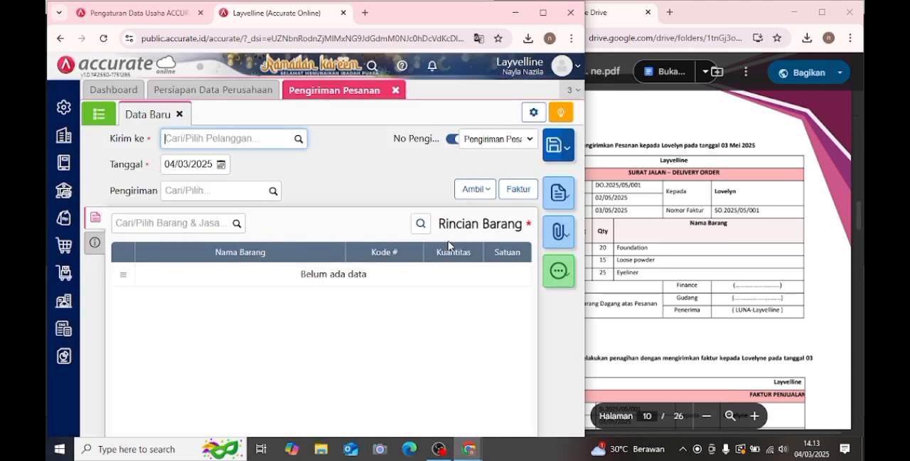
# - Set the delivery's customer to Lovelyne (C004) and its Tanggal to 03/05/2025, following the module's delivery order
pyautogui.click(707, 230)
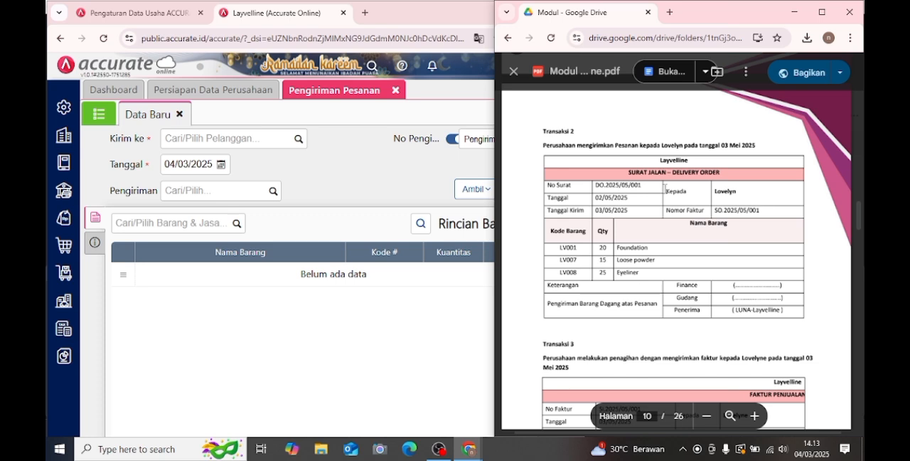
pyautogui.click(300, 145)
pyautogui.click(298, 140)
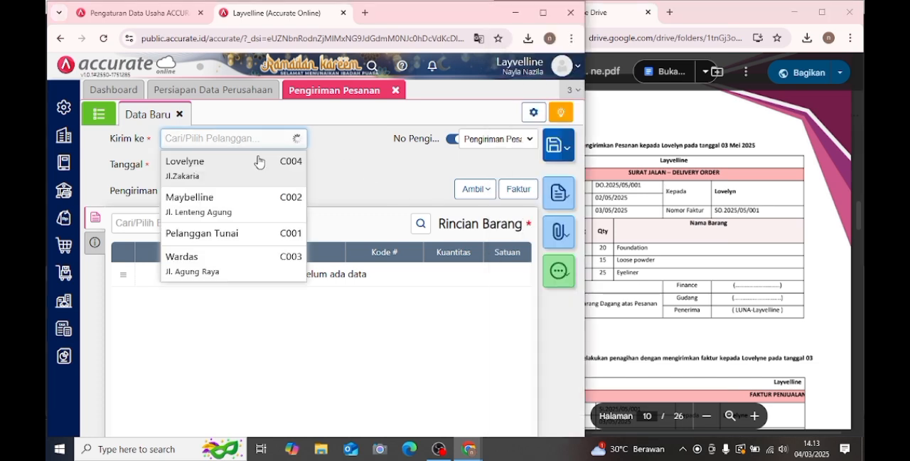
pyautogui.click(259, 162)
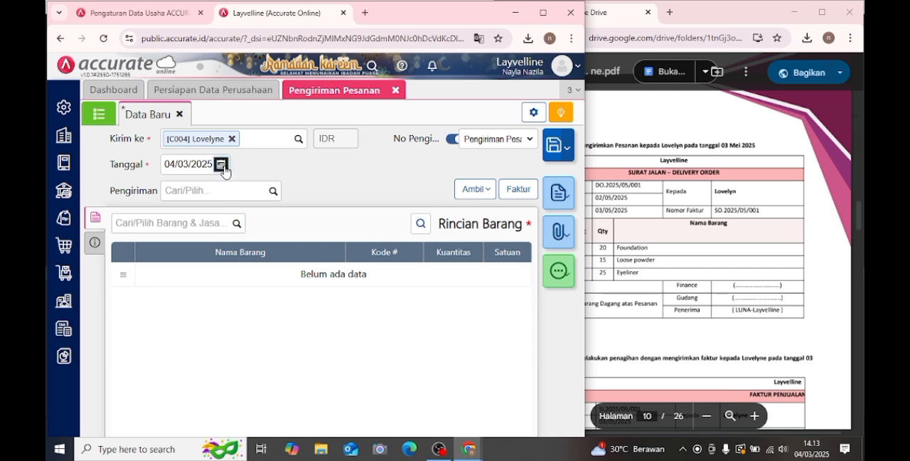
pyautogui.click(222, 166)
pyautogui.click(279, 183)
pyautogui.click(278, 183)
pyautogui.click(299, 217)
# - Copy the Foundation, Loose Powder and Eyeliner lines from Lovelyne's sales order into the delivery
pyautogui.click(482, 194)
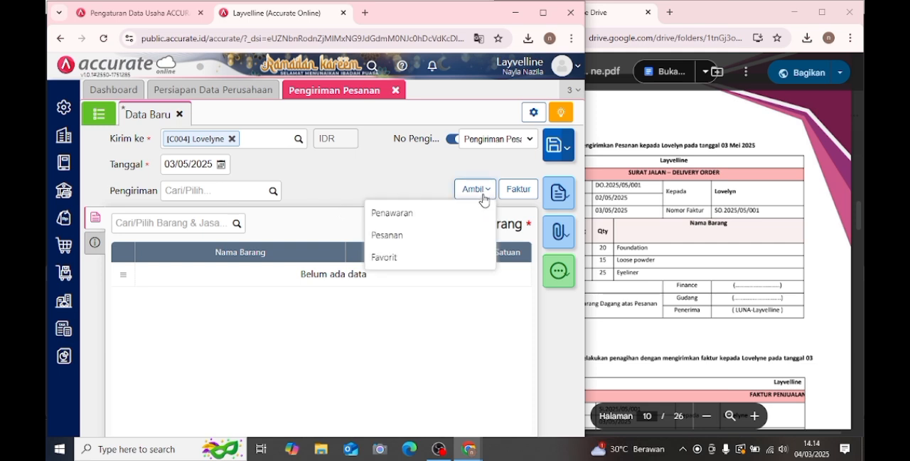
pyautogui.click(426, 240)
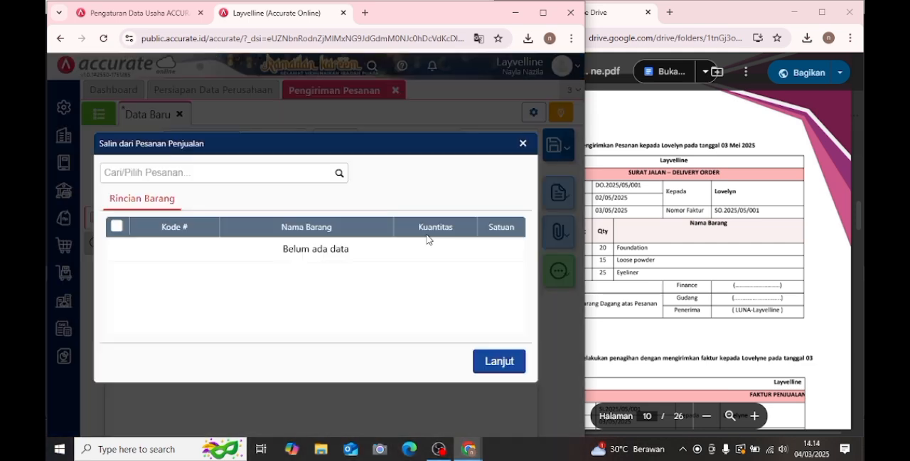
pyautogui.click(339, 173)
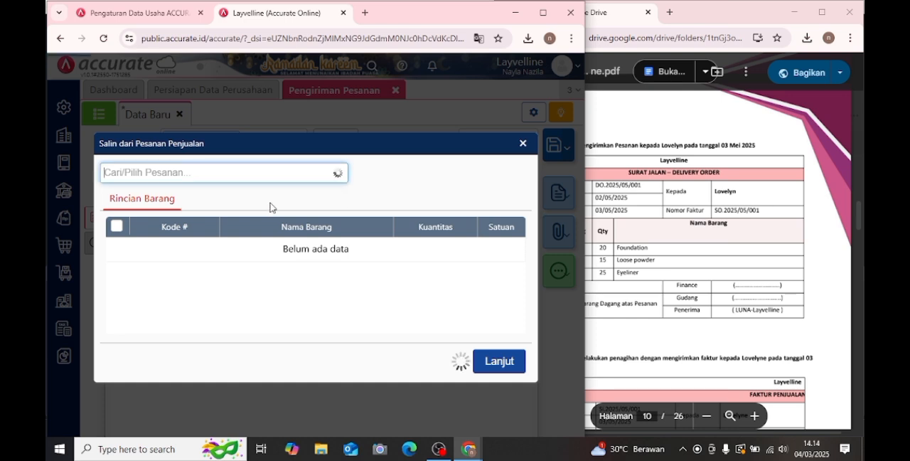
pyautogui.click(268, 206)
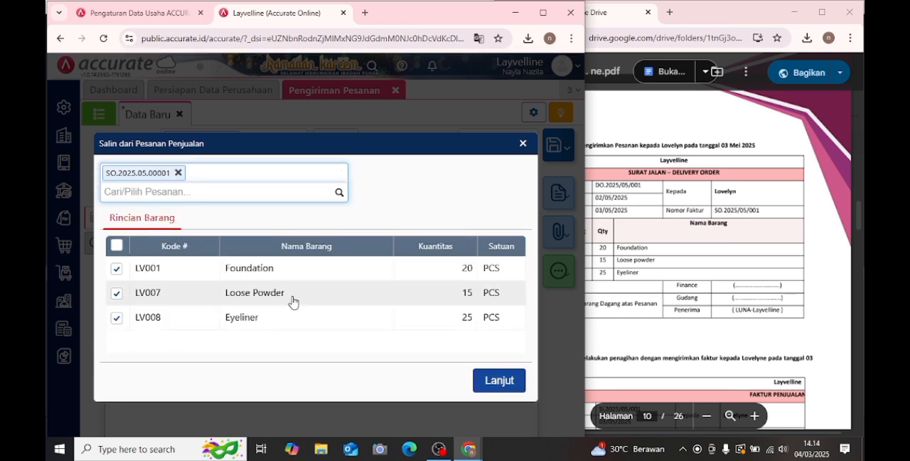
pyautogui.click(507, 385)
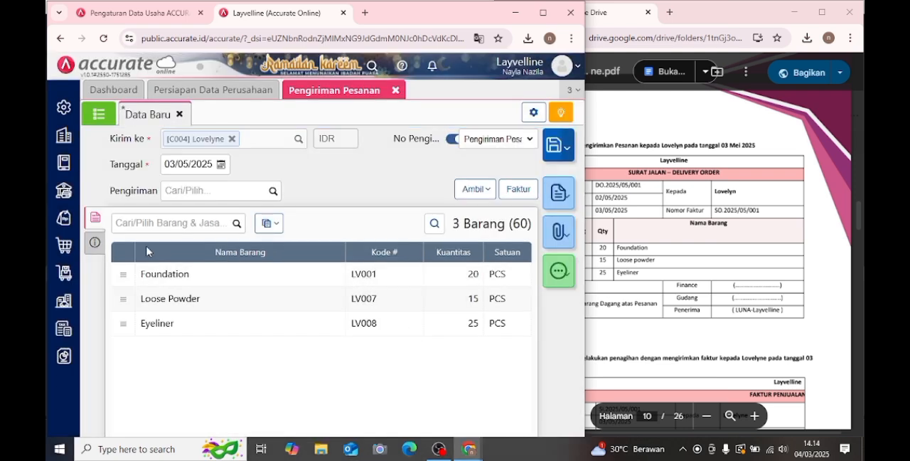
# - Change the delivery's Keterangan to "Pengiriman pesanan penjualan" and save the Pengiriman Pesanan
pyautogui.click(98, 243)
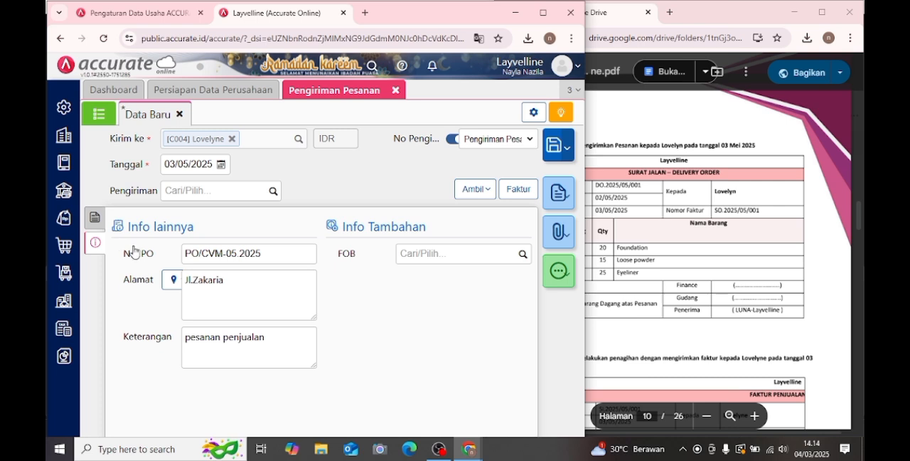
pyautogui.click(186, 336)
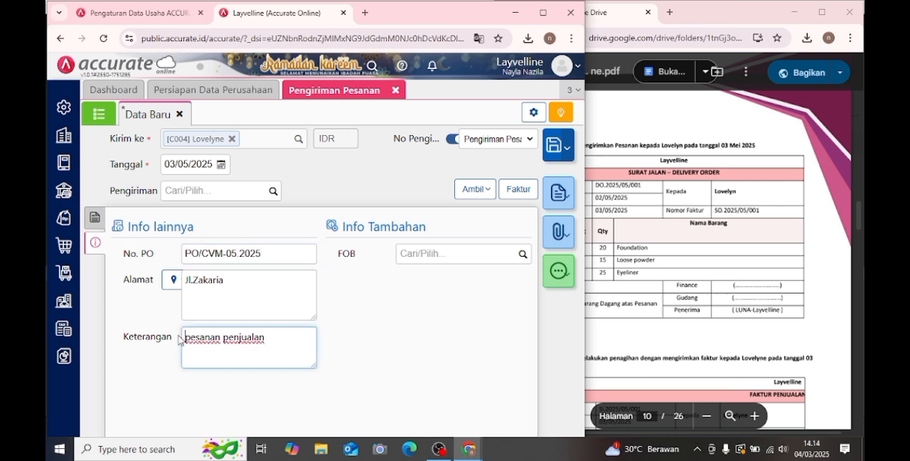
pyautogui.write('Pe')
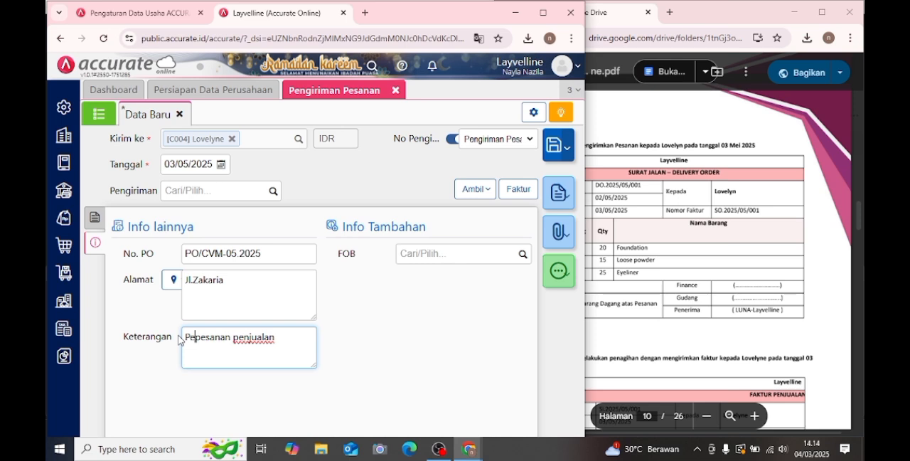
pyautogui.write('ng')
pyautogui.press('BackSpace')
pyautogui.write('iriman')
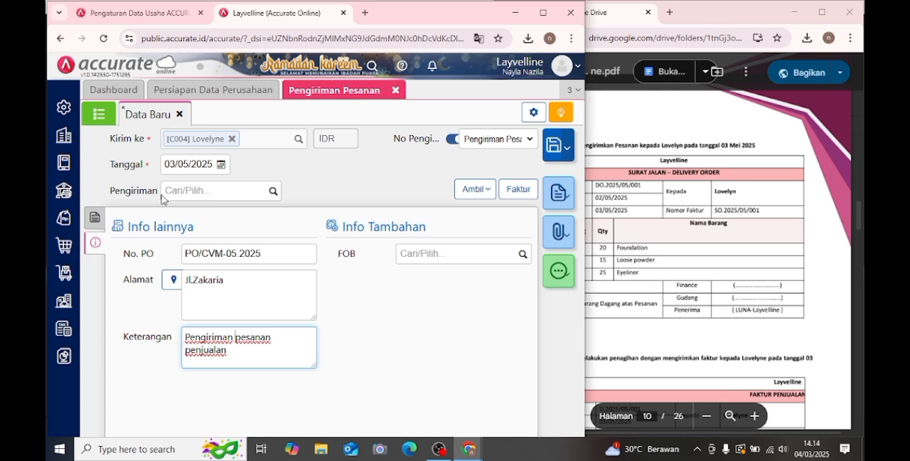
pyautogui.click(103, 217)
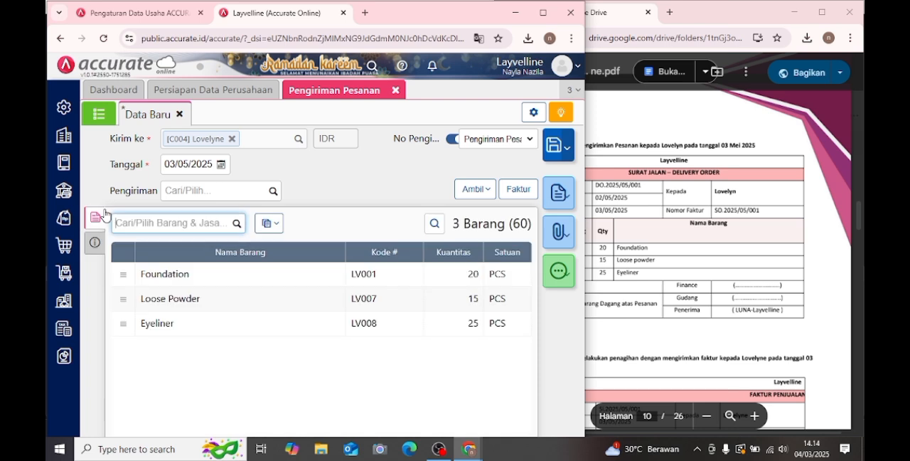
pyautogui.click(554, 147)
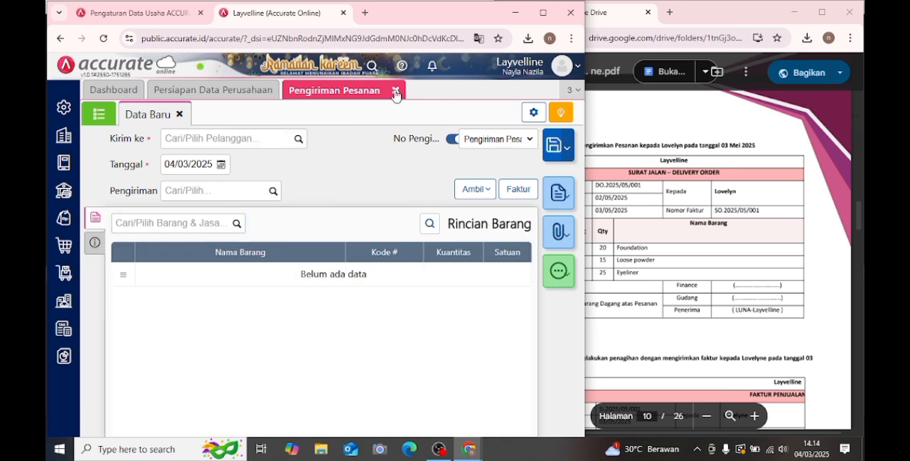
# - Consult Transaksi 3 in the module, close the Pengiriman Pesanan form and open a new Faktur Penjualan
pyautogui.click(725, 223)
pyautogui.scroll(-3, 725, 222)
pyautogui.scroll(-1, 725, 222)
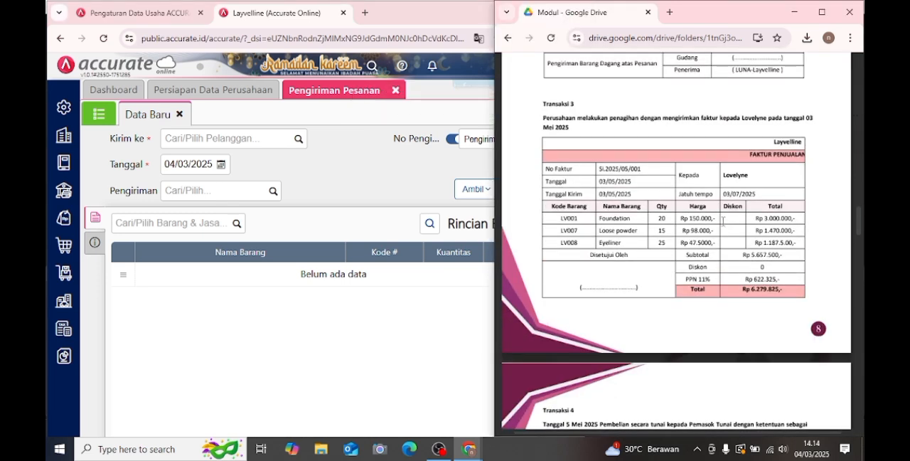
pyautogui.click(398, 98)
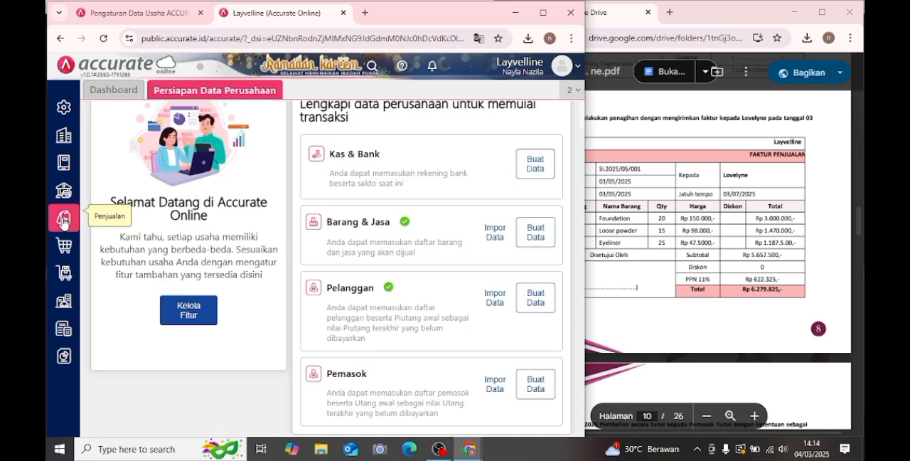
pyautogui.click(69, 219)
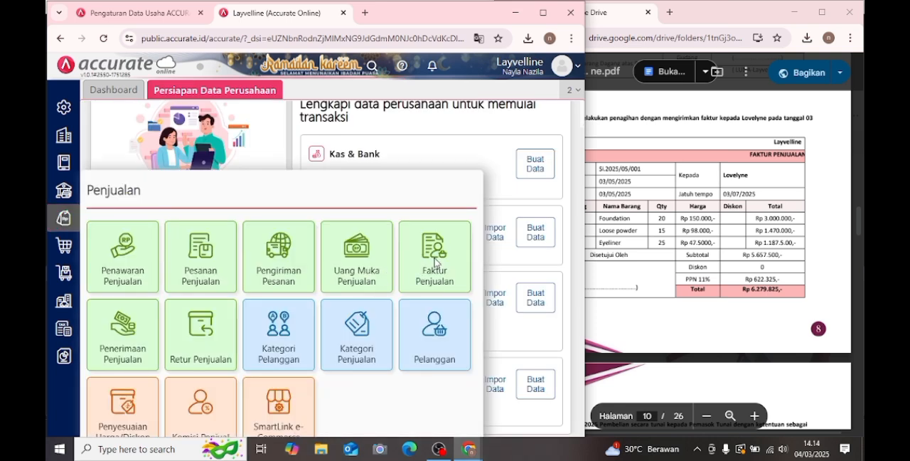
pyautogui.click(435, 263)
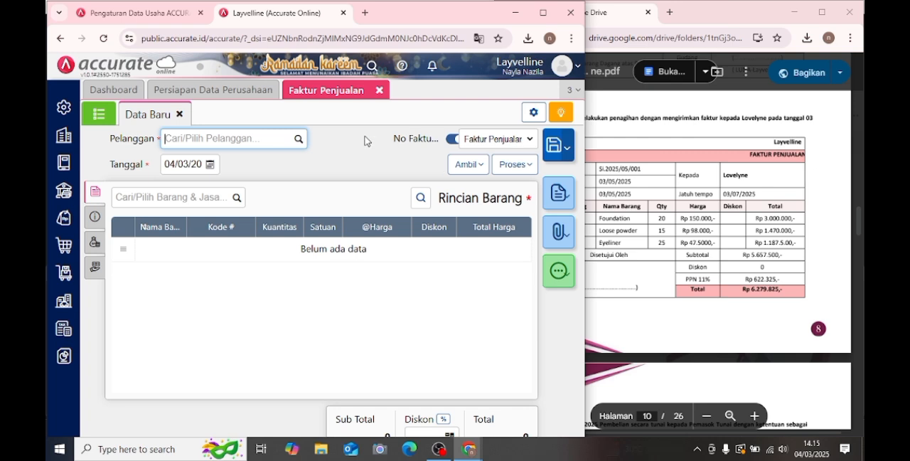
# - Set the sales invoice's Pelanggan to Lovelyne (C004) and its Tanggal to 03/05/2025
pyautogui.click(301, 140)
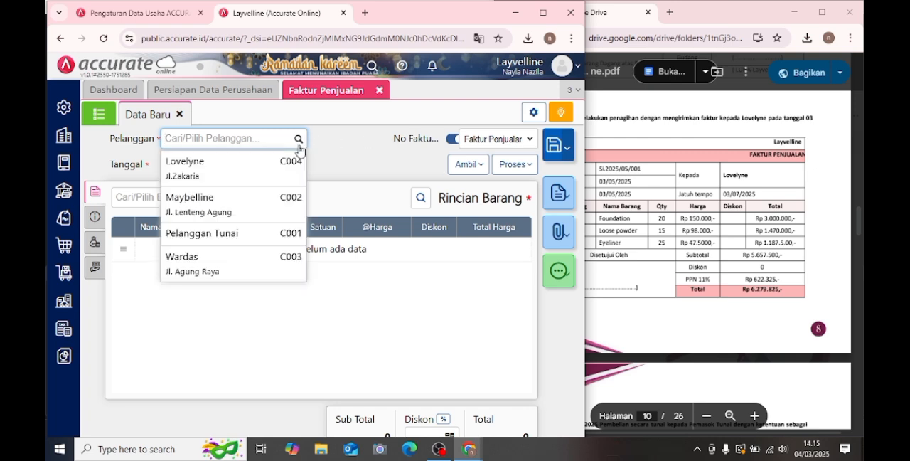
pyautogui.click(245, 174)
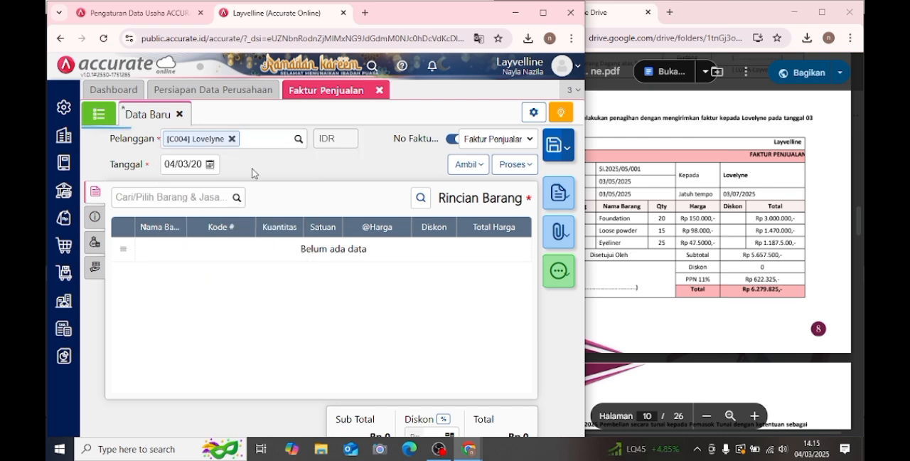
pyautogui.click(210, 164)
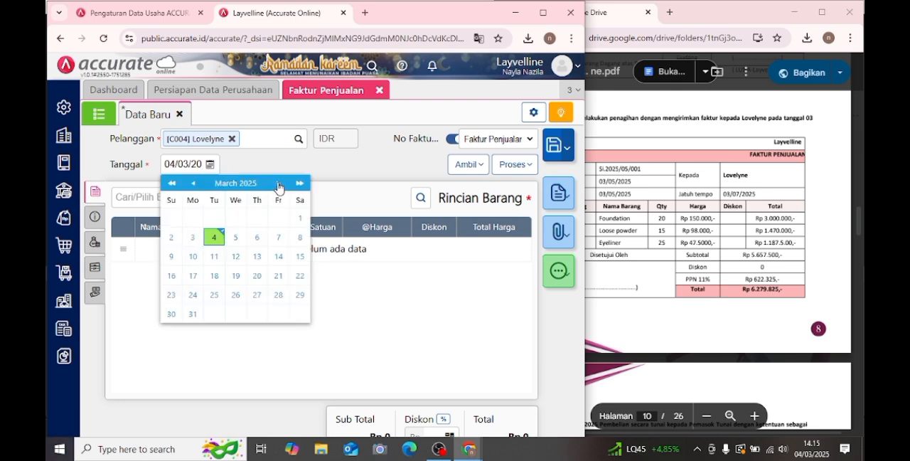
pyautogui.click(278, 183)
pyautogui.click(278, 184)
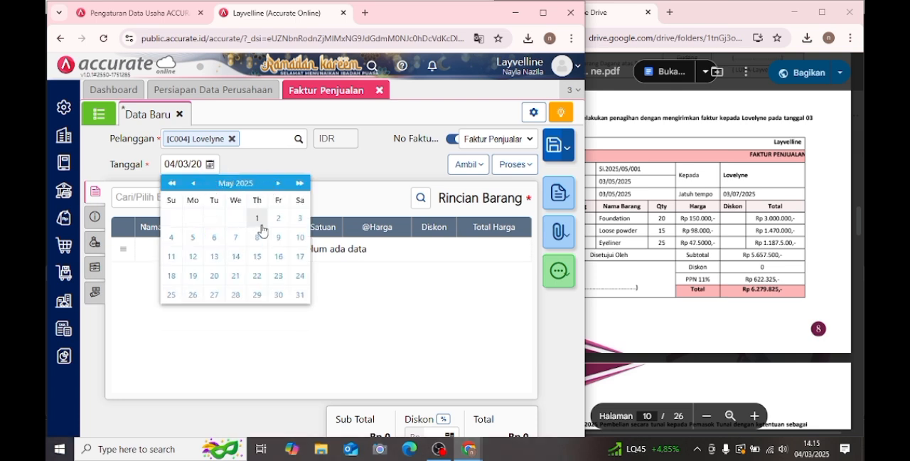
pyautogui.click(299, 217)
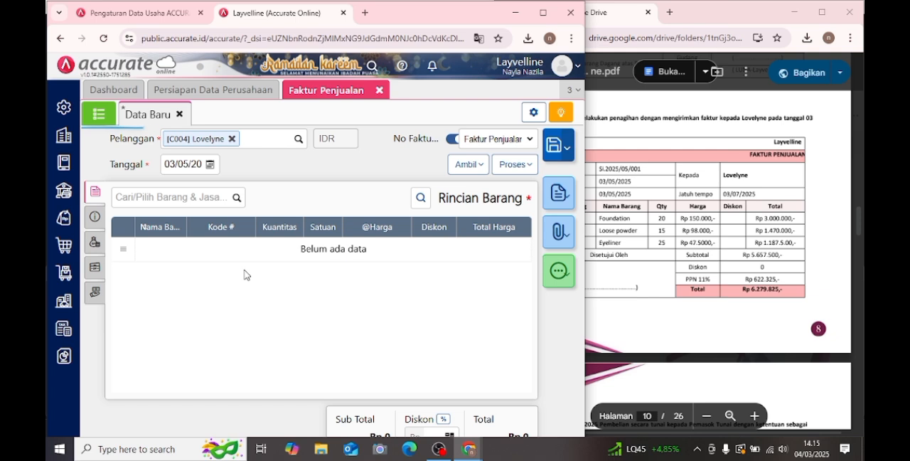
# - Copy all item lines from Lovelyne's Pengiriman Pesanan into the sales invoice and open the invoice's Info lainnya
pyautogui.click(467, 164)
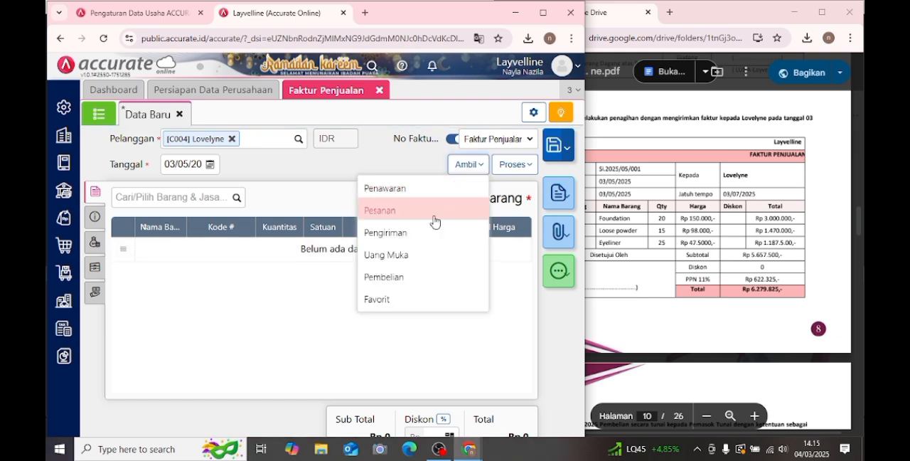
pyautogui.click(435, 232)
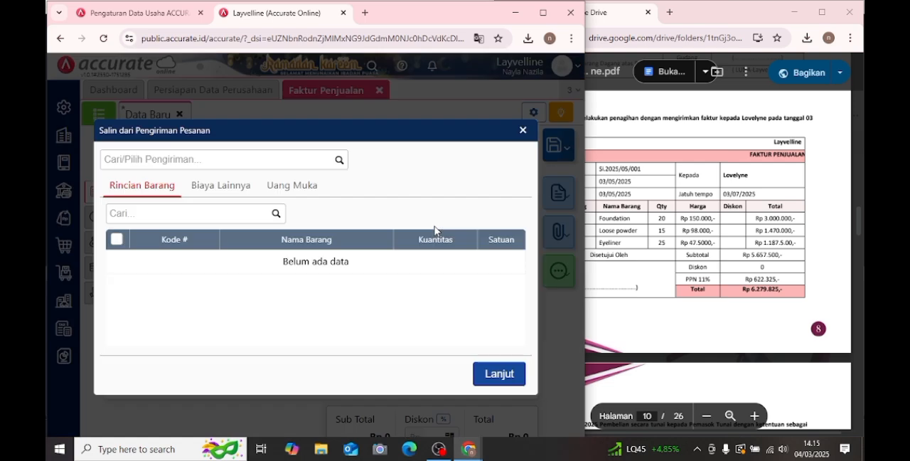
pyautogui.click(334, 160)
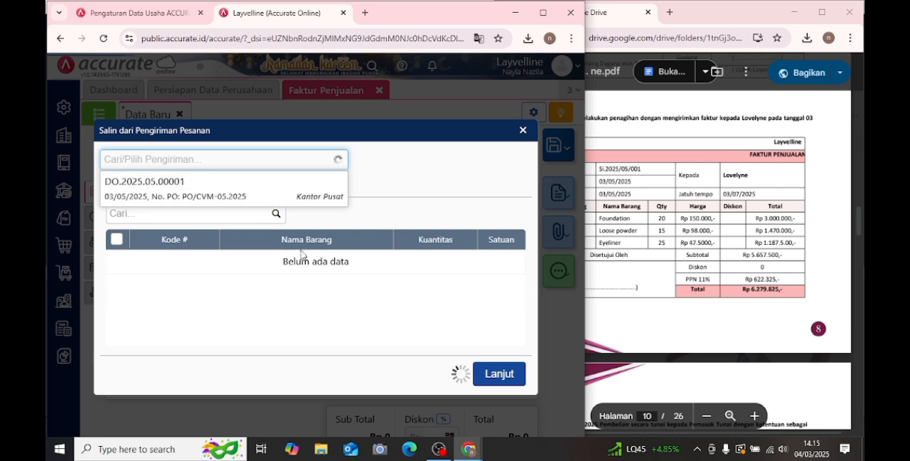
pyautogui.click(164, 186)
pyautogui.click(498, 395)
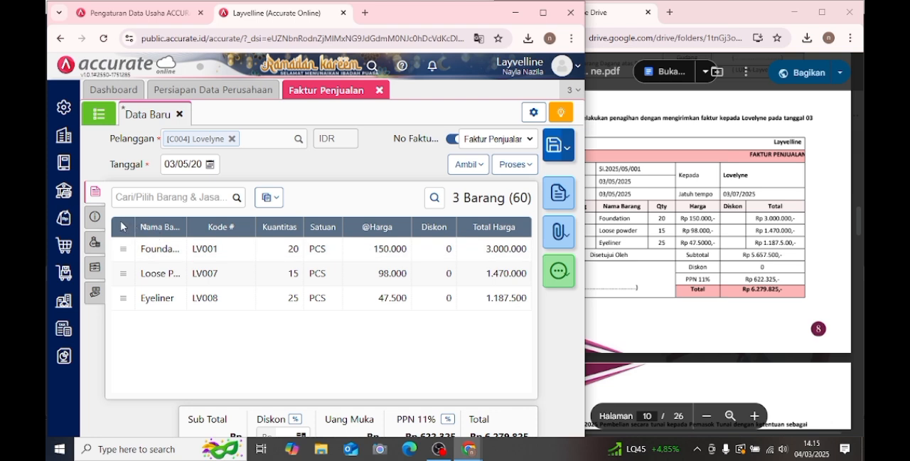
pyautogui.click(95, 214)
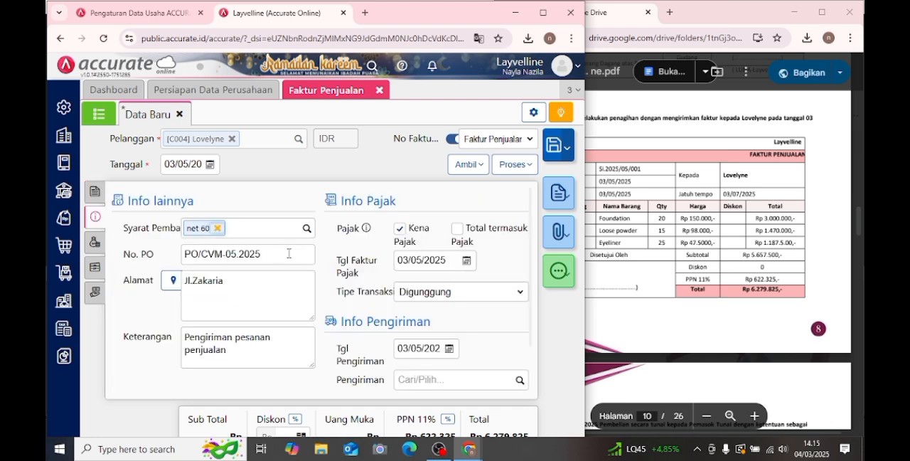
# - Review the invoice's additional info and item lines, save Lovelyne's Faktur Penjualan and close the form
pyautogui.scroll(-1, 289, 254)
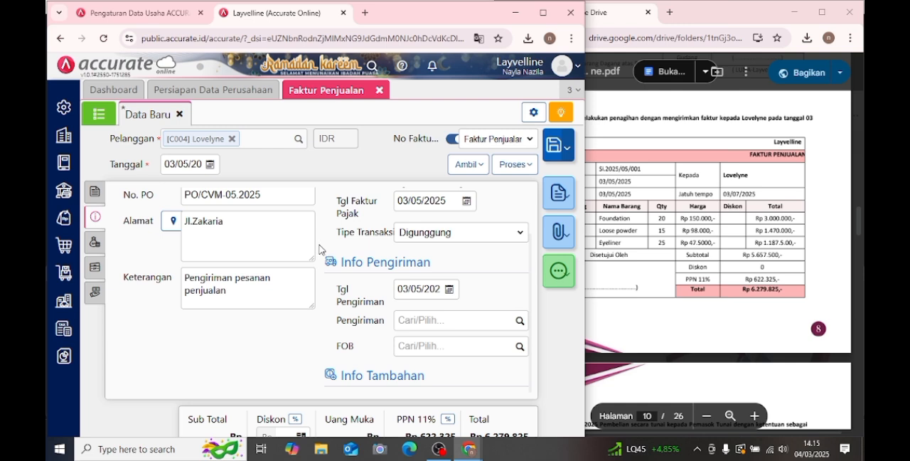
pyautogui.scroll(1, 320, 250)
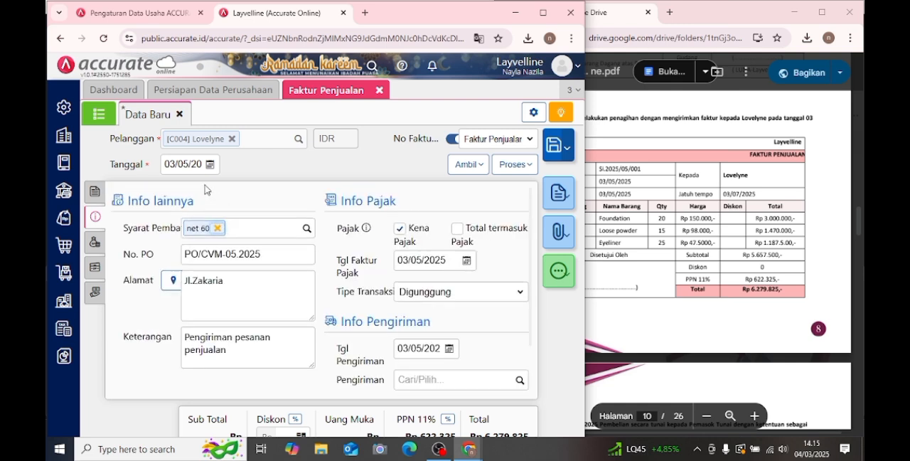
pyautogui.click(102, 194)
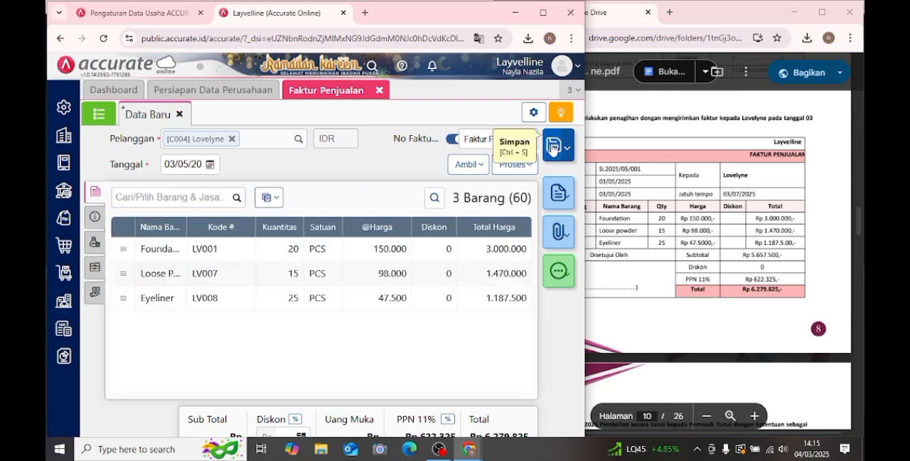
pyautogui.click(553, 148)
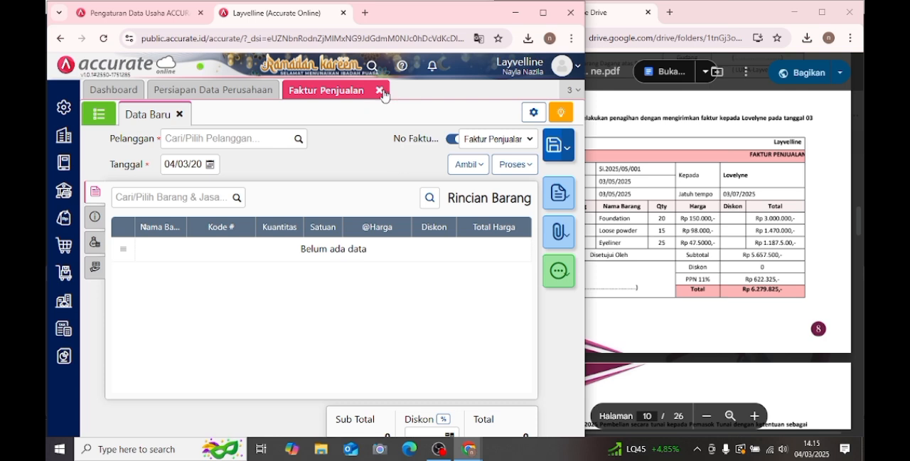
pyautogui.click(380, 92)
# - Consult Transaksi 4 in the PDF module for the cash purchase from Pemasok Tunai
pyautogui.click(717, 191)
pyautogui.scroll(-3, 718, 190)
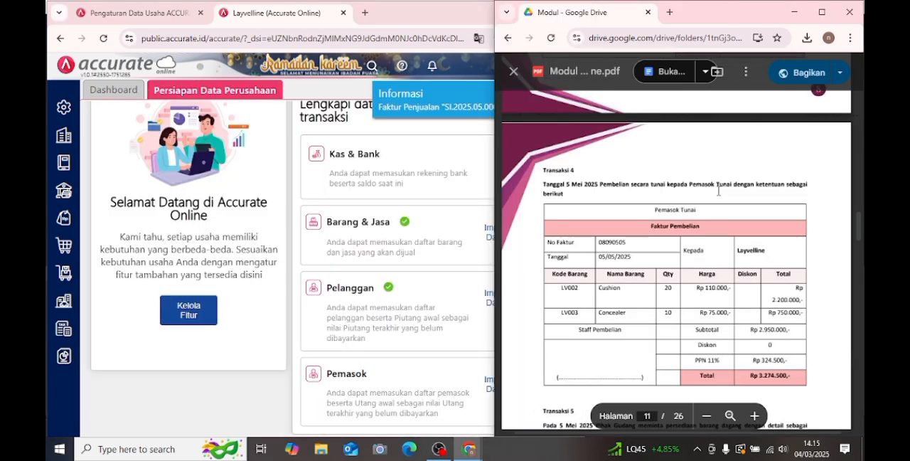
pyautogui.scroll(-1, 717, 191)
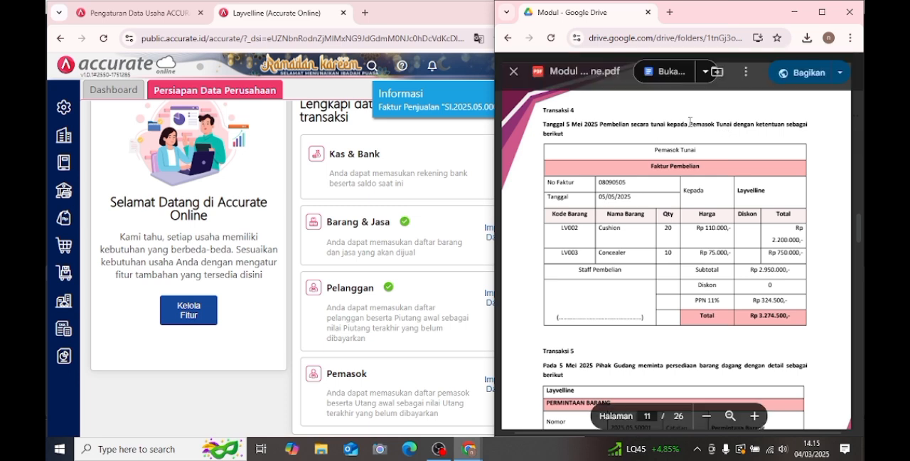
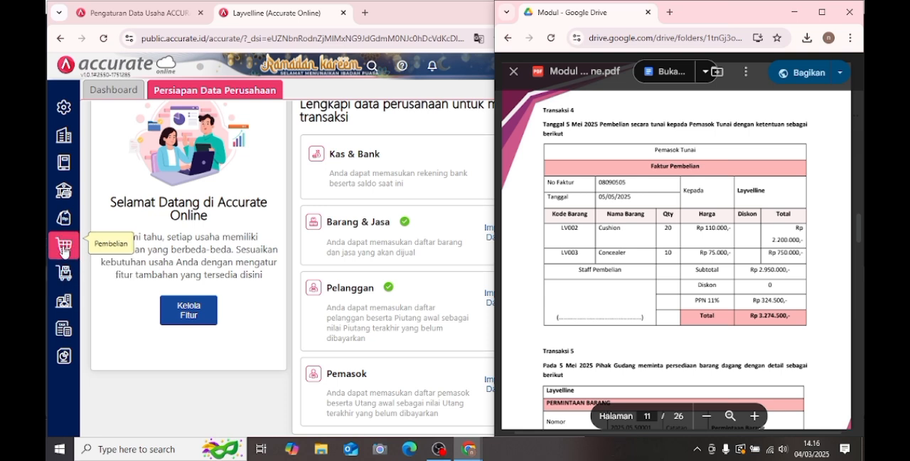
# - Start a new Faktur Pembelian with Pemasok set to Pemasok Tunai (L001) and Tanggal set to 05/05/2025
pyautogui.click(63, 249)
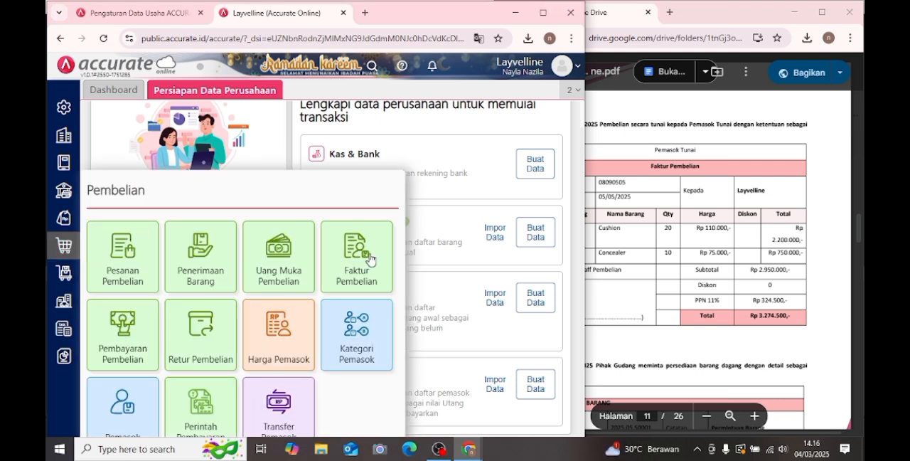
pyautogui.click(369, 260)
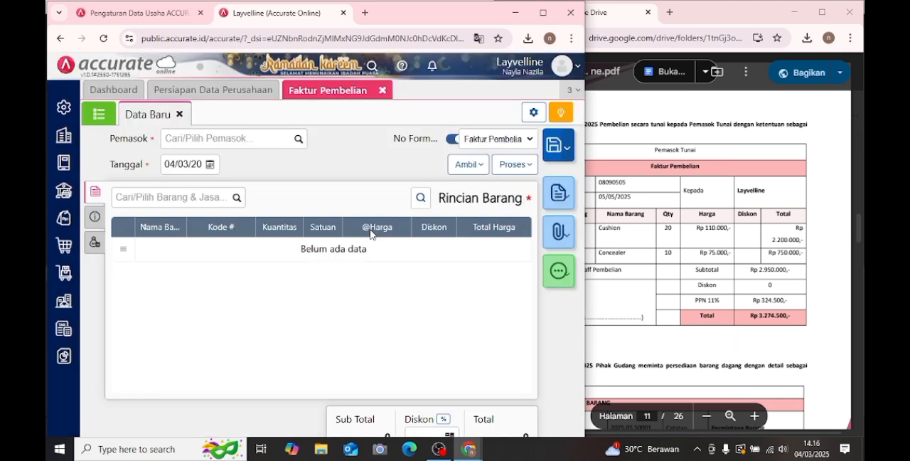
pyautogui.click(298, 140)
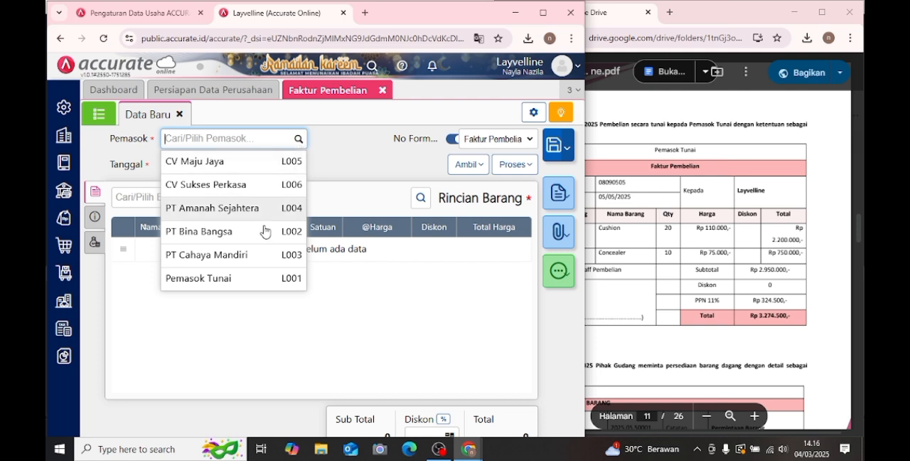
pyautogui.click(251, 281)
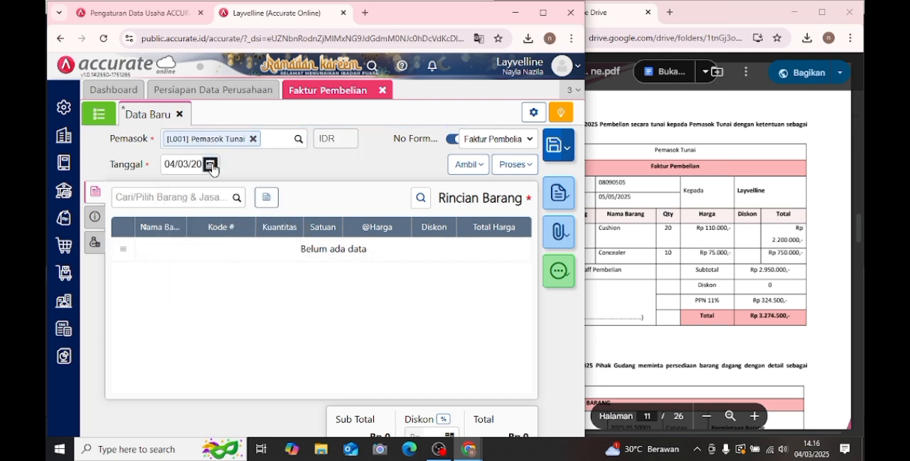
pyautogui.click(211, 166)
pyautogui.click(281, 183)
pyautogui.click(280, 183)
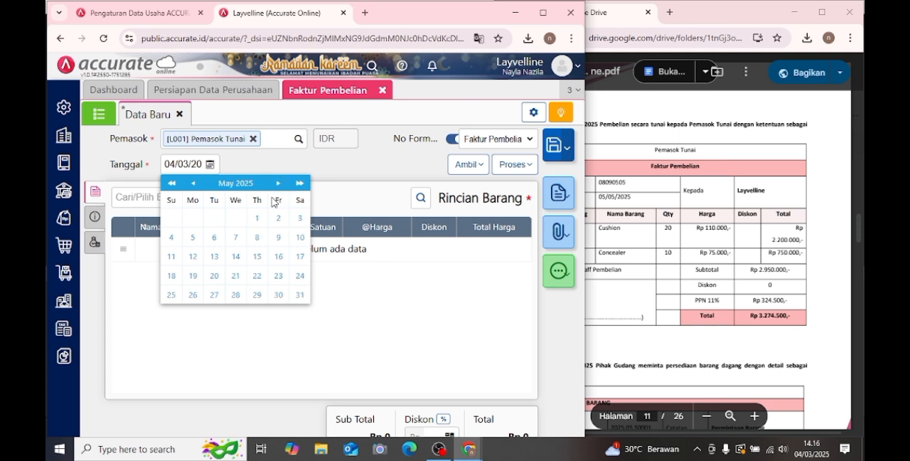
pyautogui.click(192, 242)
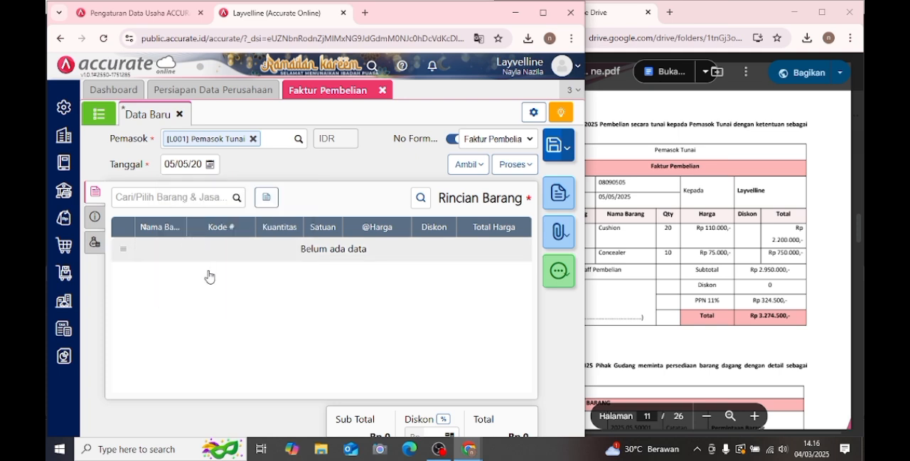
pyautogui.click(196, 192)
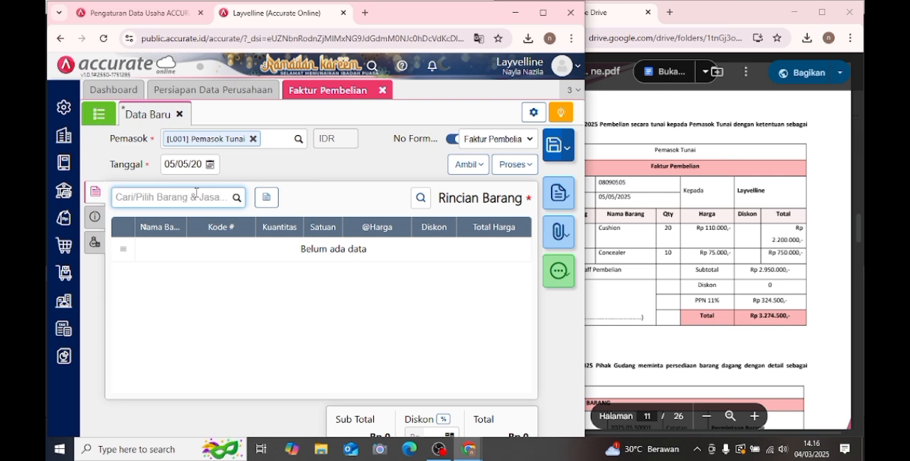
pyautogui.write('cu')
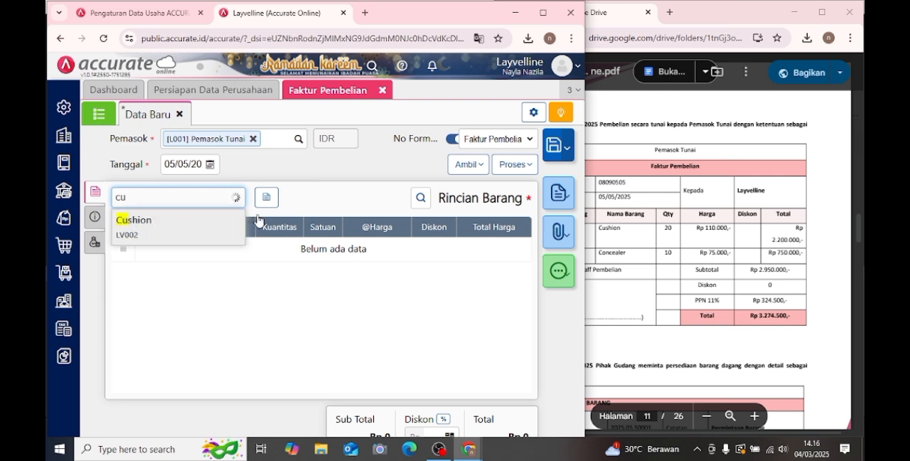
pyautogui.press('Return')
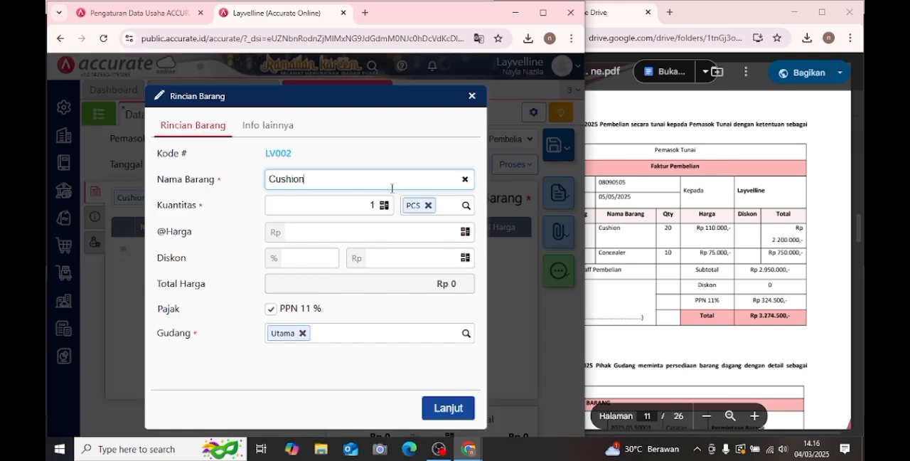
pyautogui.click(359, 202)
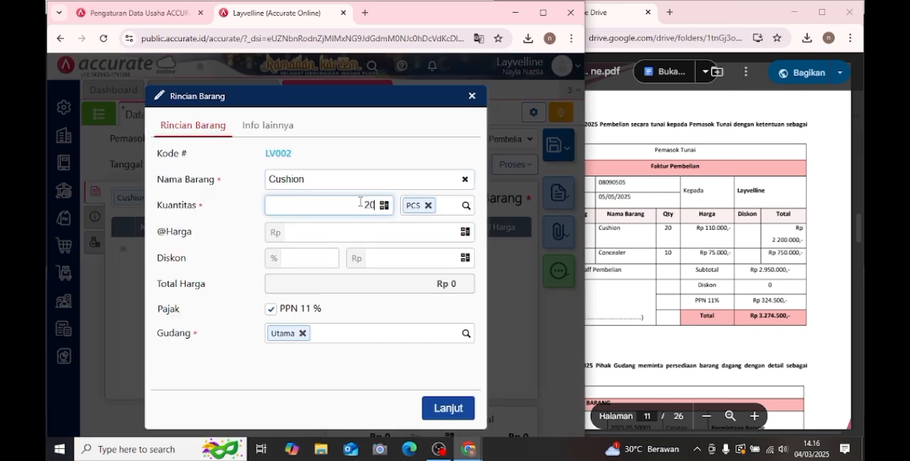
pyautogui.click(386, 231)
pyautogui.write('1100000')
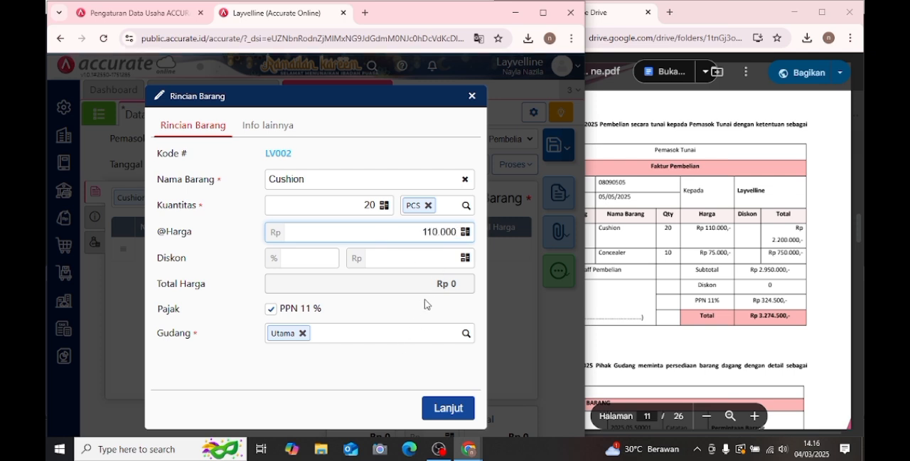
pyautogui.click(430, 413)
pyautogui.click(430, 413)
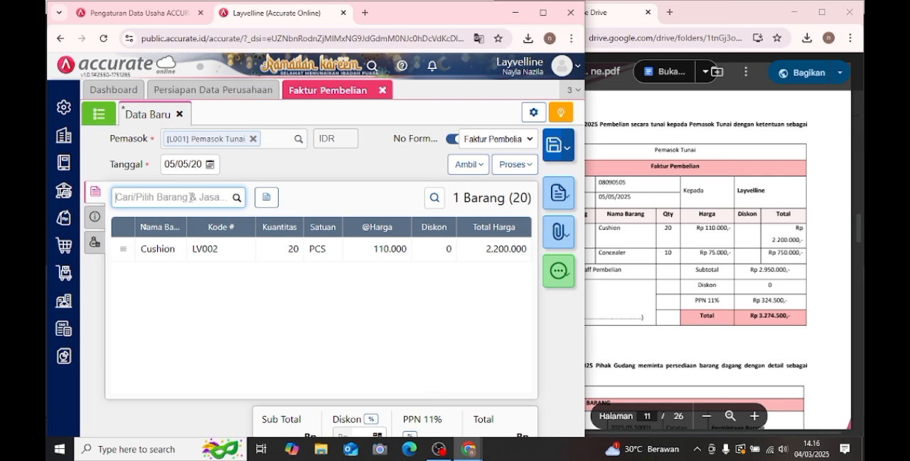
pyautogui.write('co')
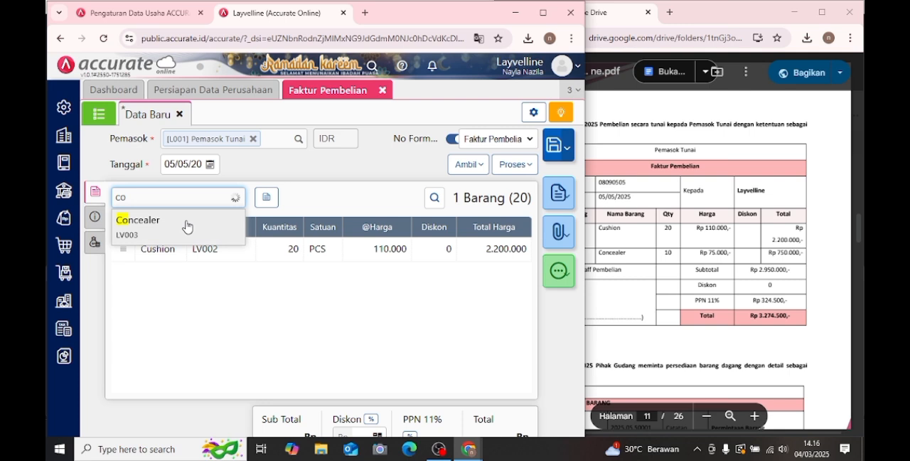
pyautogui.click(187, 227)
pyautogui.click(345, 203)
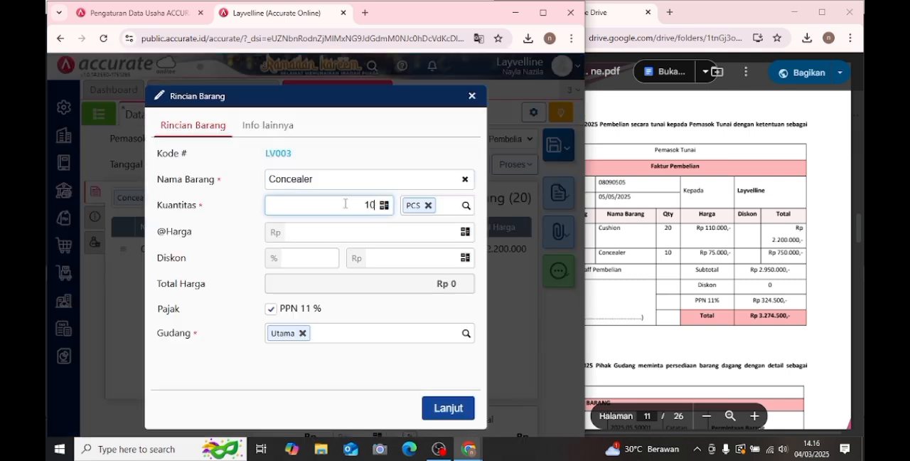
pyautogui.write('10')
pyautogui.click(400, 231)
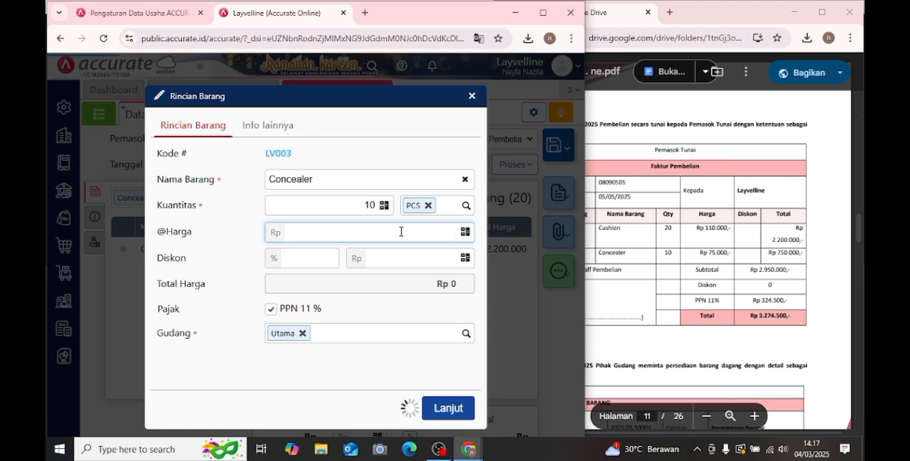
pyautogui.write('7.500')
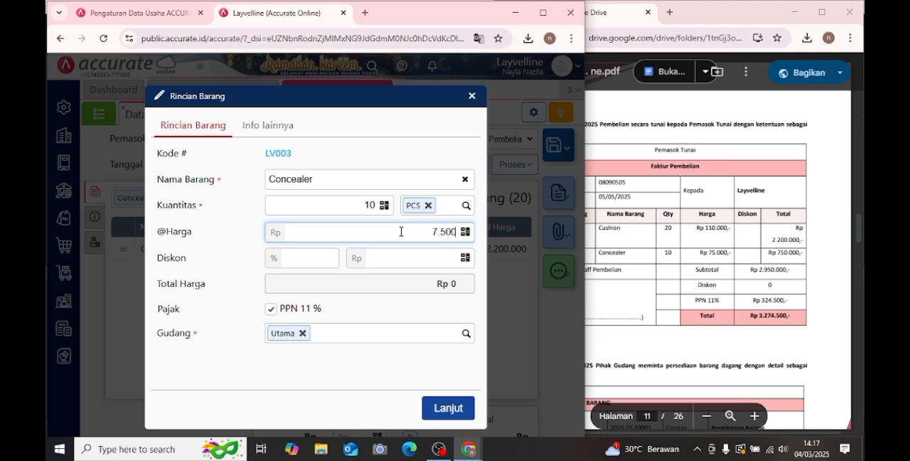
pyautogui.click(449, 406)
pyautogui.click(452, 406)
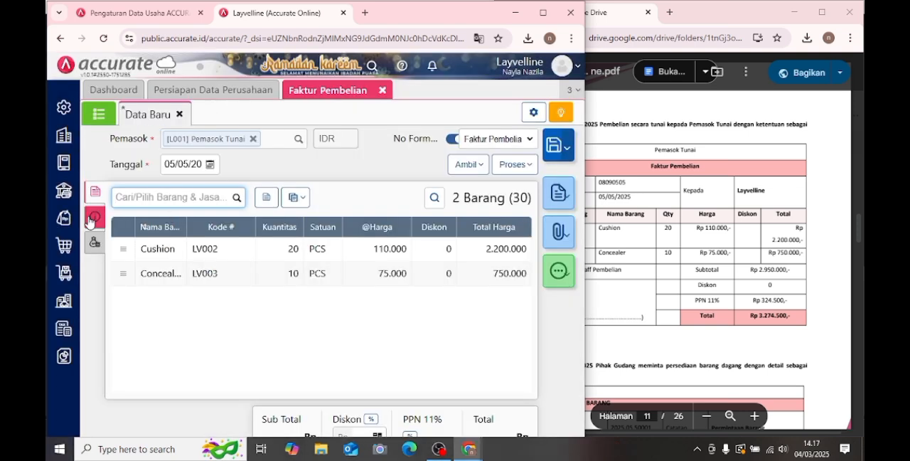
# - Copy the invoice number from Transaksi 4 in the PDF module into No Faktur under the purchase invoice's Info lainnya
pyautogui.click(94, 218)
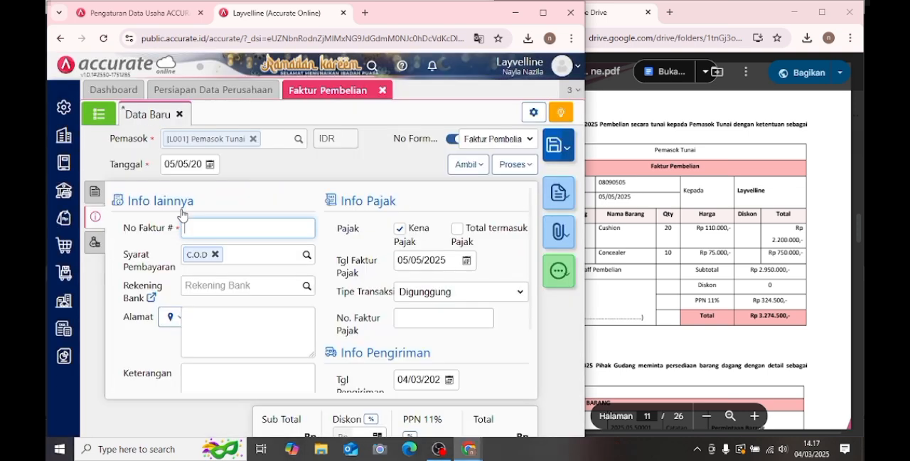
pyautogui.click(703, 239)
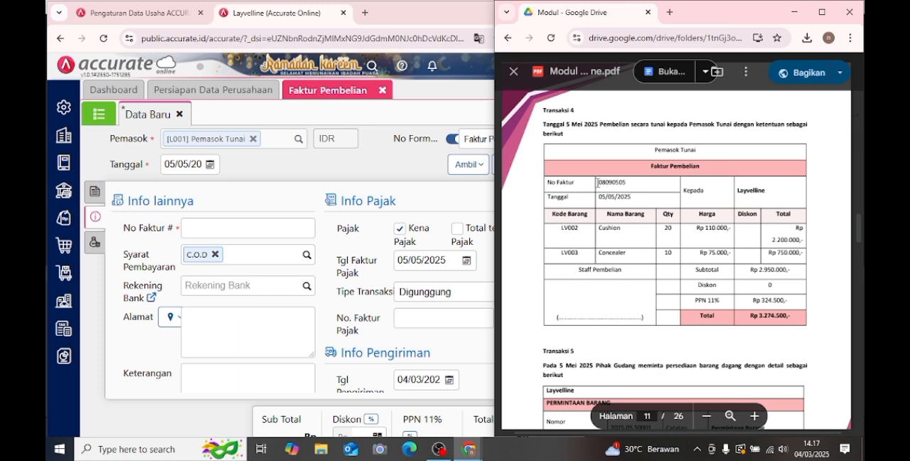
pyautogui.moveTo(598, 183); pyautogui.dragTo(639, 183)
pyautogui.hotkey('ctrl', 'c')
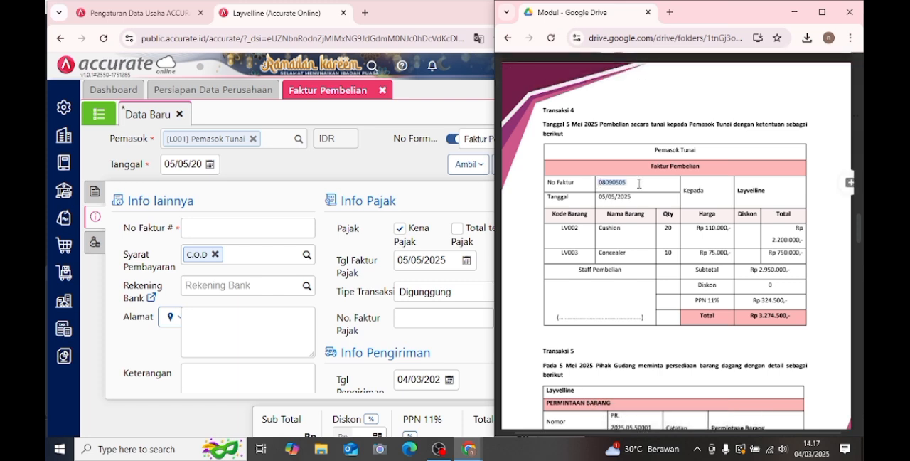
pyautogui.click(263, 229)
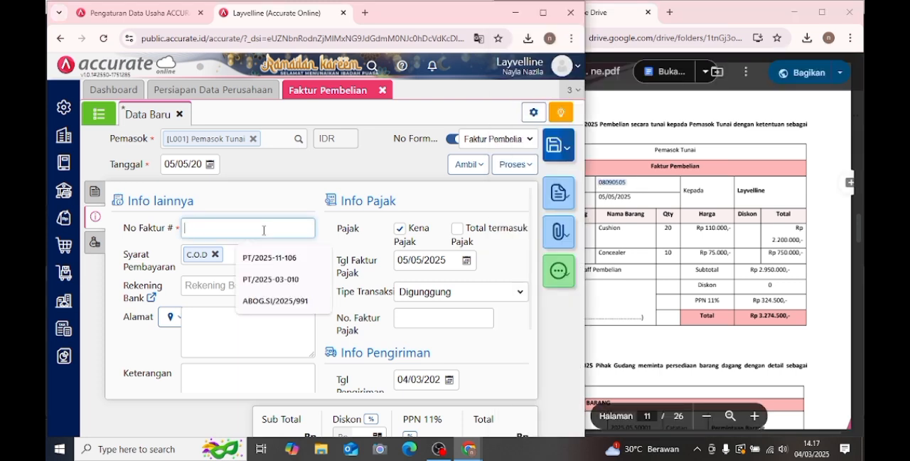
pyautogui.hotkey('ctrl', 'v')
# - Fill in the supplier's Alamat on the purchase invoice and enter "pembelian tunai" as the Keterangan
pyautogui.scroll(-1, 244, 254)
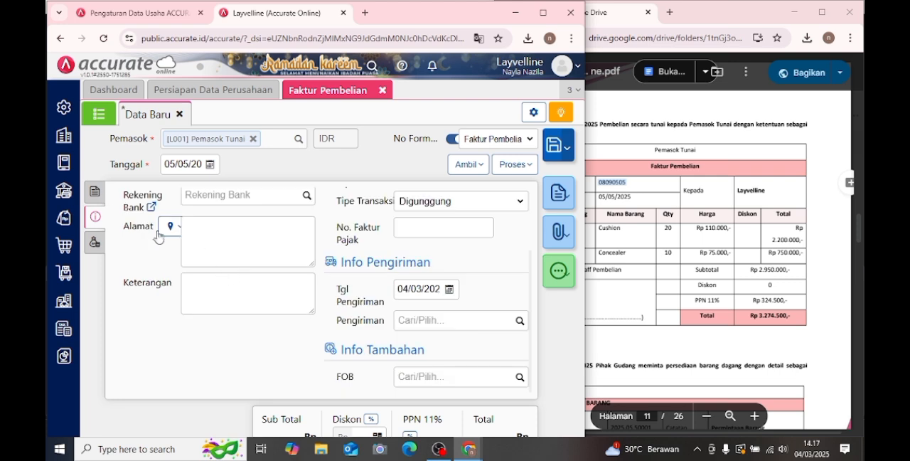
pyautogui.click(212, 253)
pyautogui.click(212, 301)
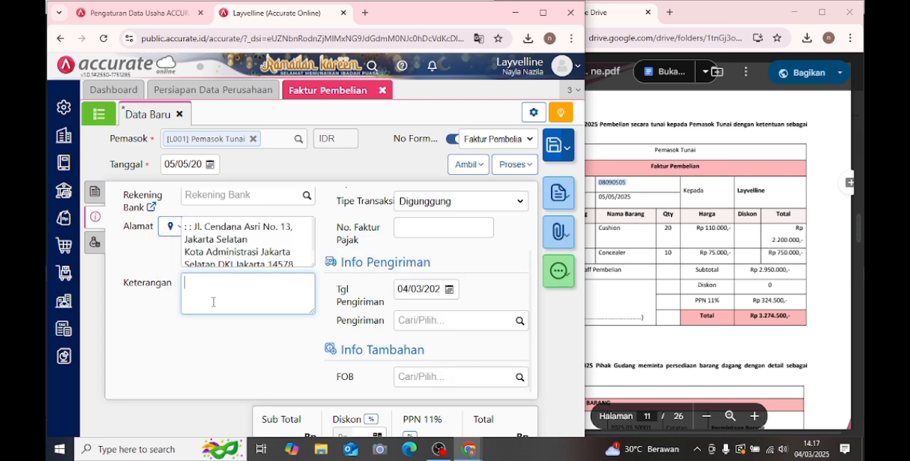
pyautogui.write('pembelian tunai')
# - Set the purchase invoice's Tgl Pengiriman to 05/05/2025
pyautogui.click(401, 289)
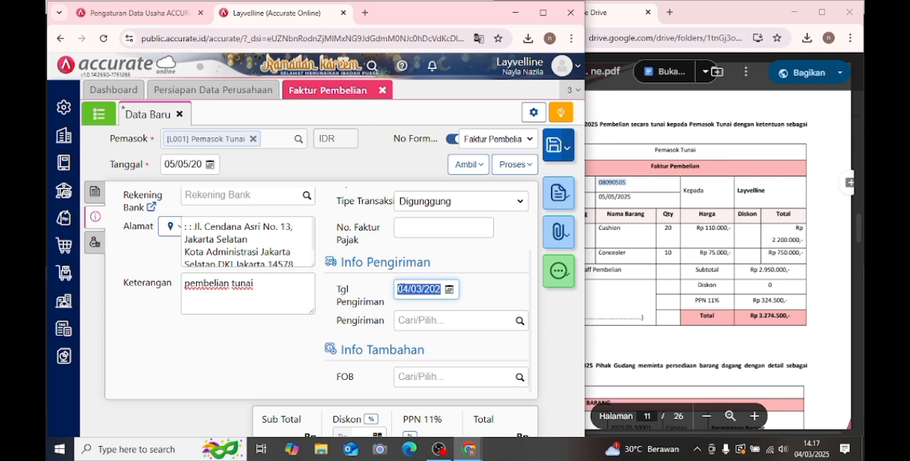
pyautogui.write('04/__/___')
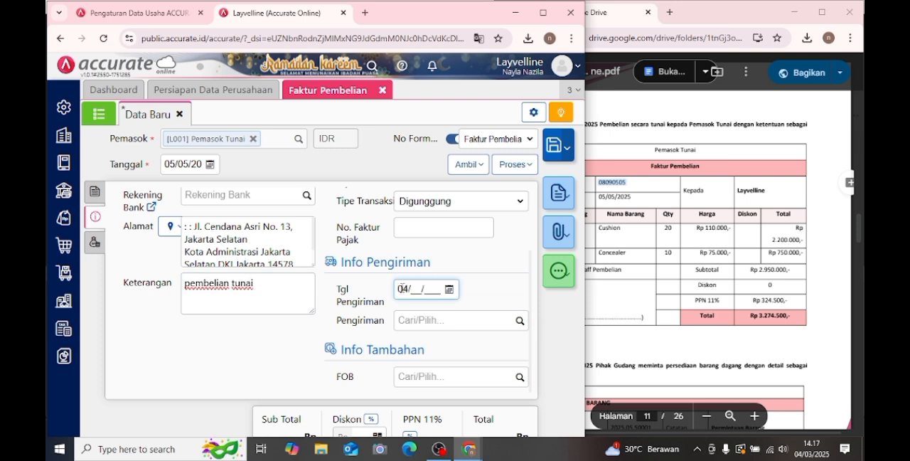
pyautogui.press('BackSpace')
pyautogui.write('5/05/202')
pyautogui.click(478, 259)
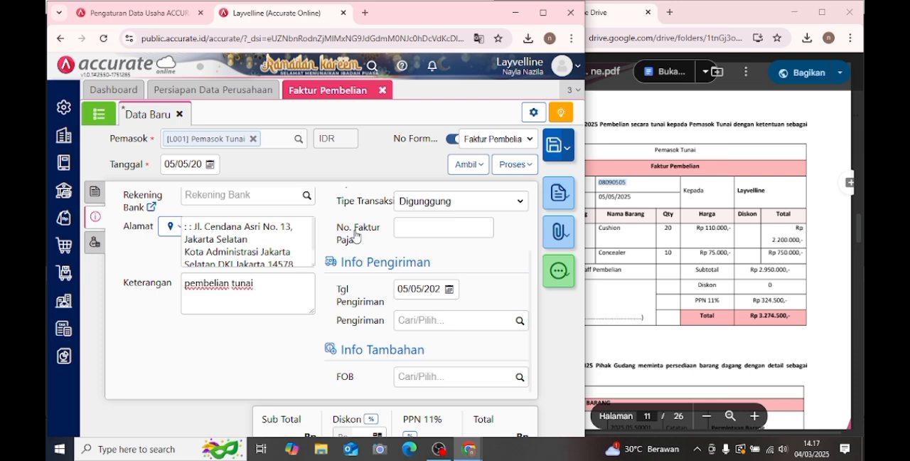
# - Process the purchase invoice into a Pembayaran Pembelian from the Bank account with Nilai Pembayaran recalculated to Rp 3.274.500
pyautogui.click(89, 196)
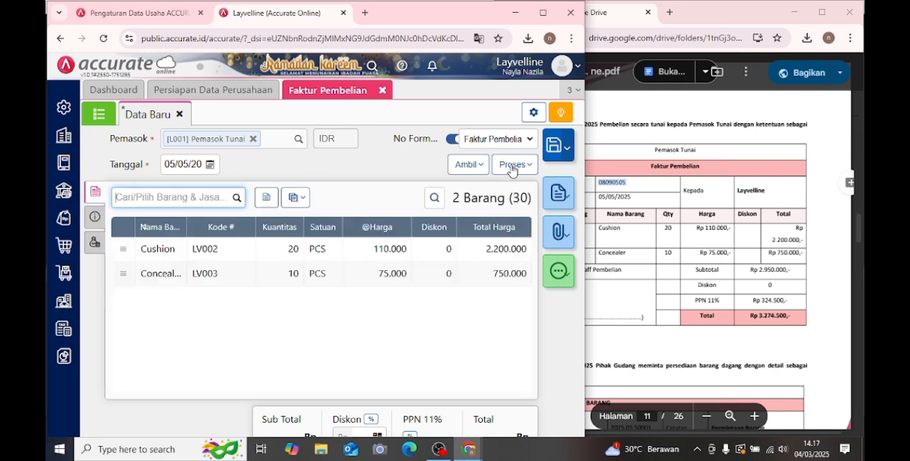
pyautogui.click(512, 170)
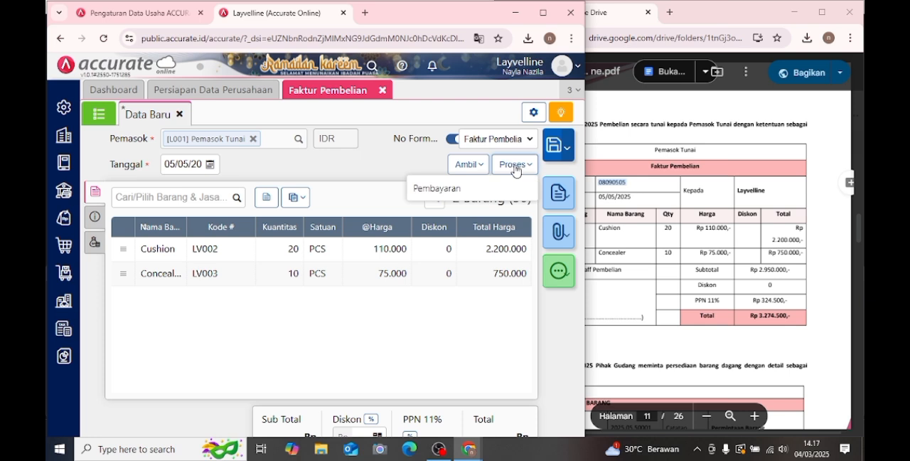
pyautogui.click(481, 188)
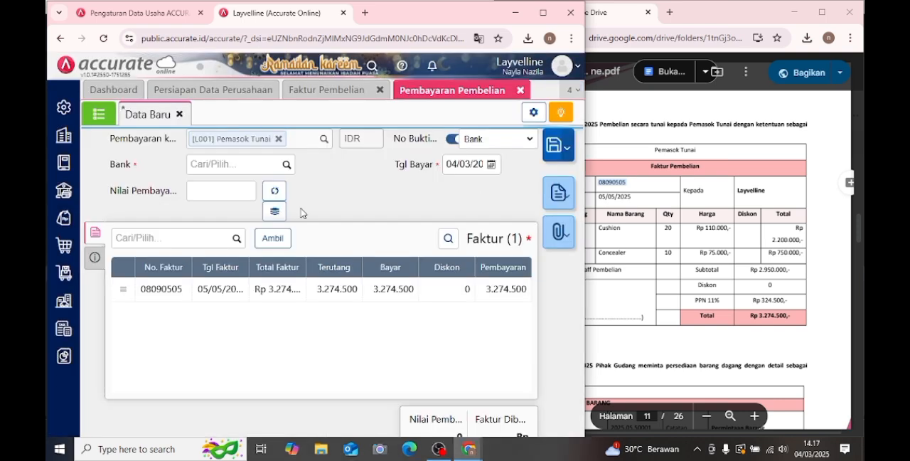
pyautogui.click(287, 164)
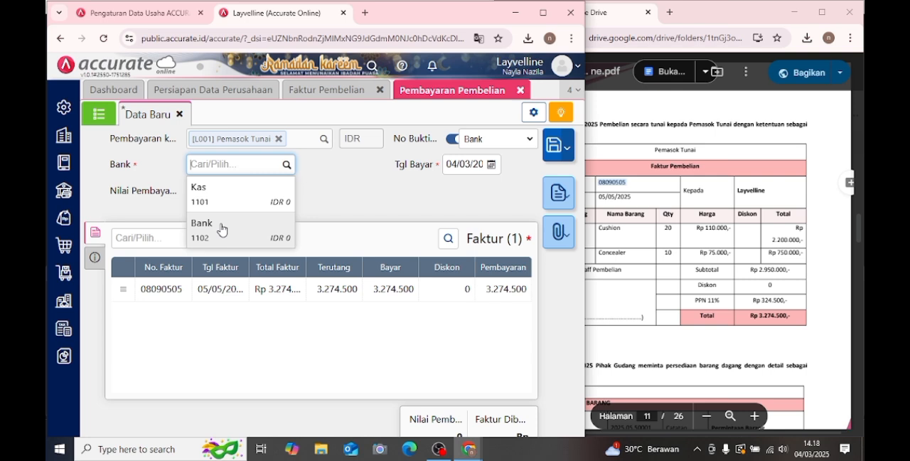
pyautogui.click(221, 229)
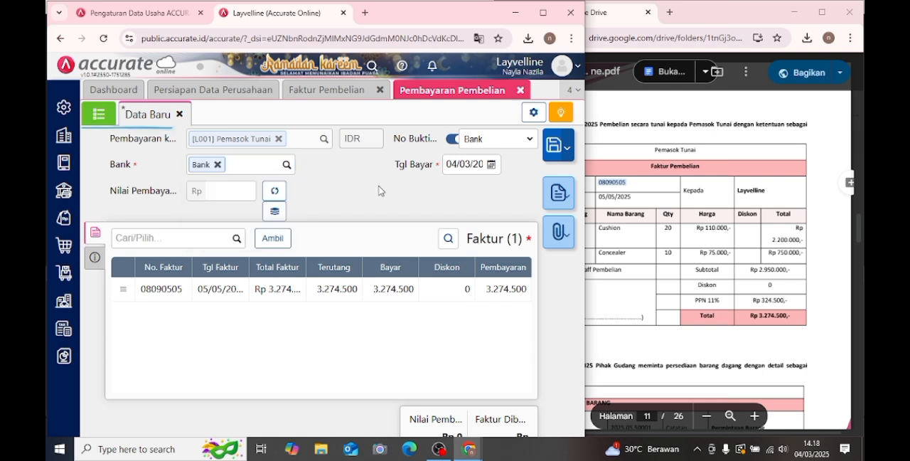
pyautogui.click(275, 193)
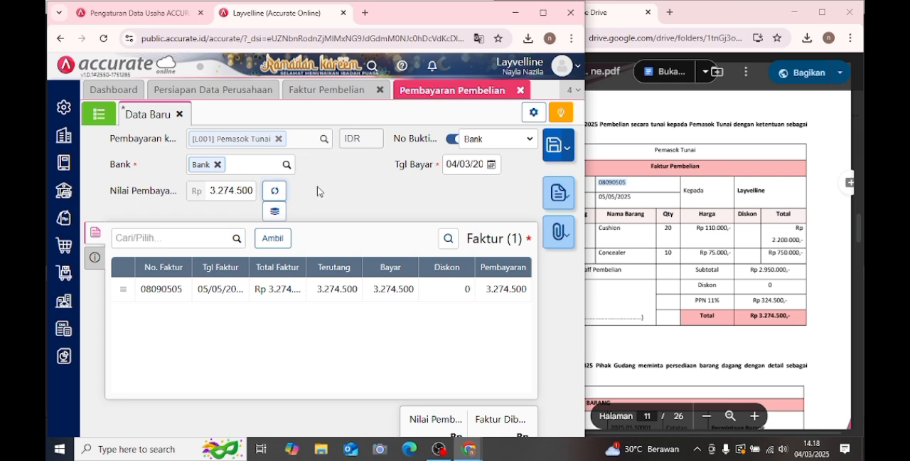
# - Set the purchase payment's Tgl Bayar to 05/05/2025
pyautogui.click(491, 165)
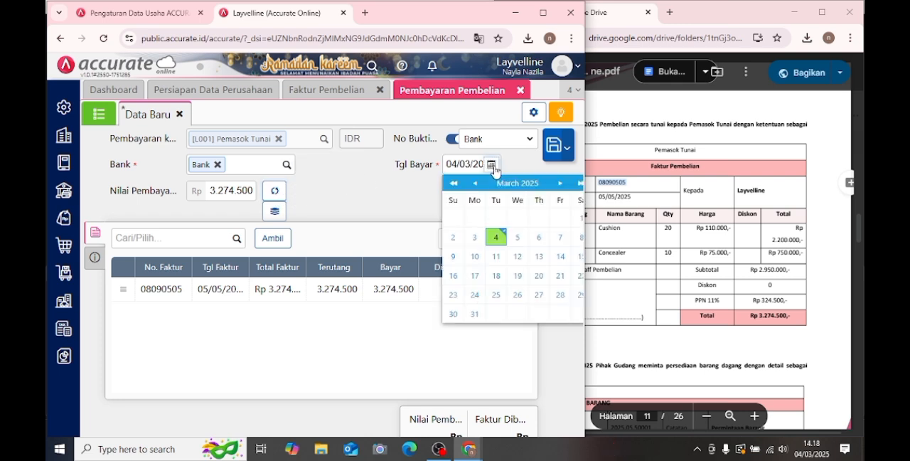
pyautogui.click(560, 183)
pyautogui.click(560, 183)
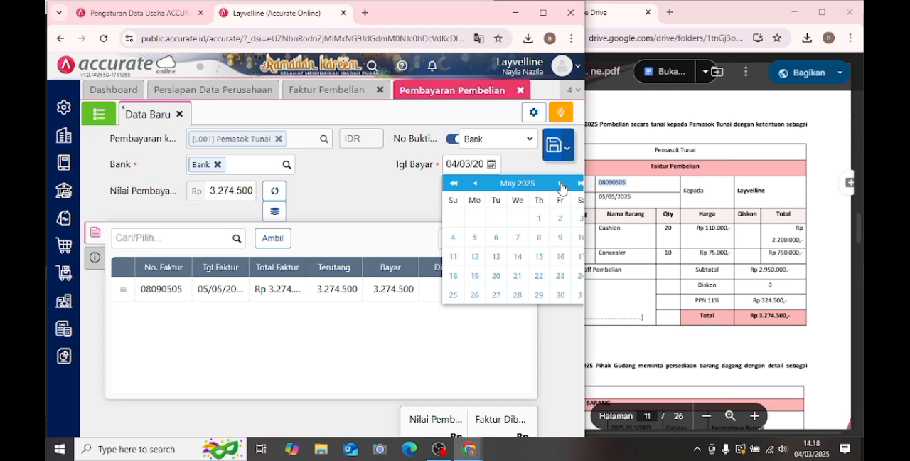
pyautogui.click(474, 238)
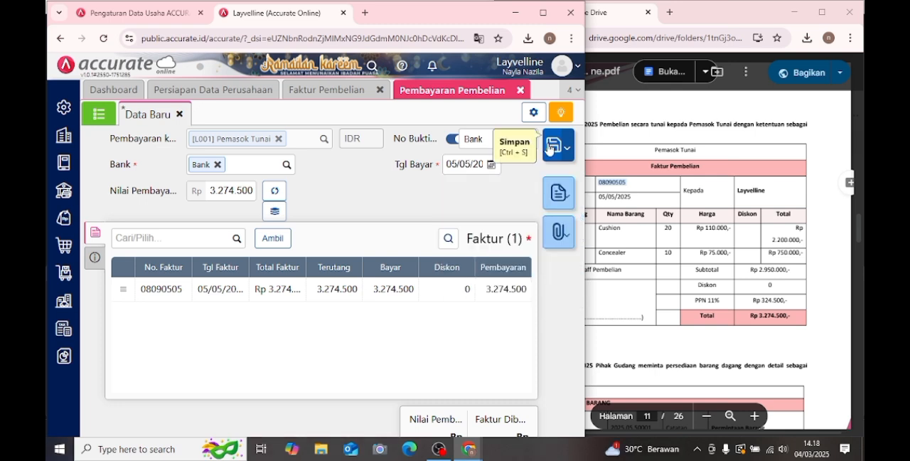
# - Save the purchase payment and close the Faktur Pembelian and Pembayaran Pembelian forms
pyautogui.click(549, 147)
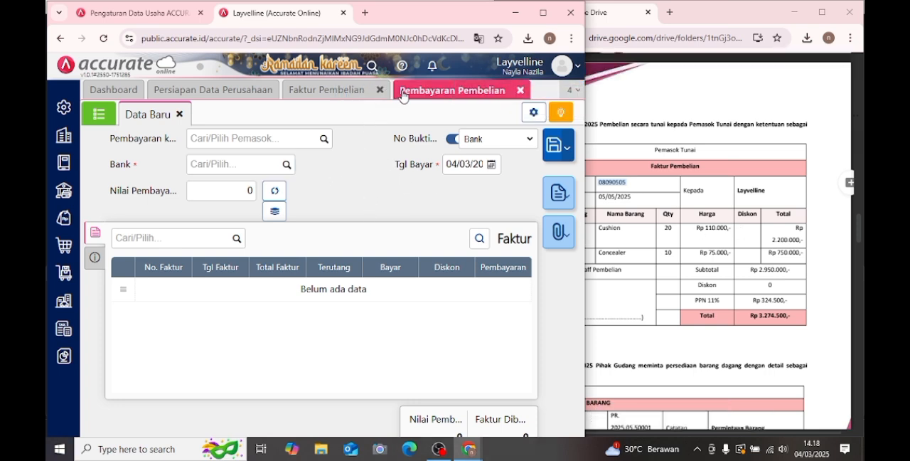
pyautogui.click(381, 91)
pyautogui.click(409, 91)
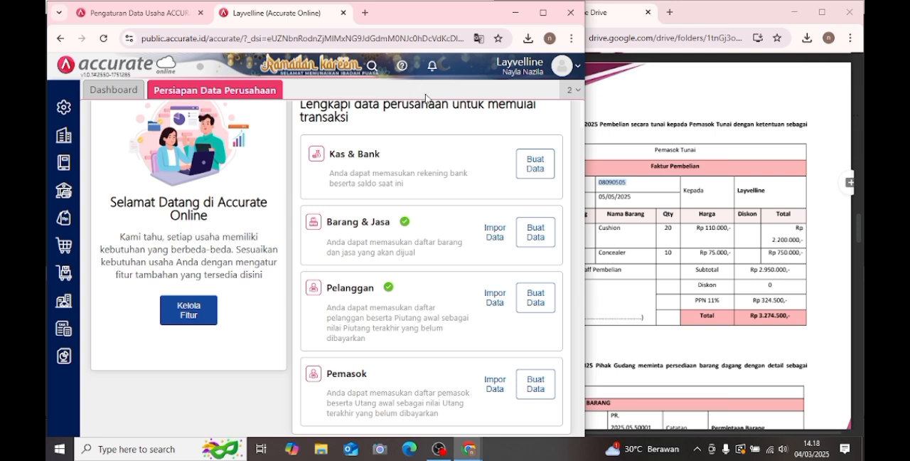
# - Consult Transaksi 5 in the module, start a new Permintaan Barang and set its Tanggal to 05/05/2025
pyautogui.click(723, 206)
pyautogui.scroll(-5, 723, 206)
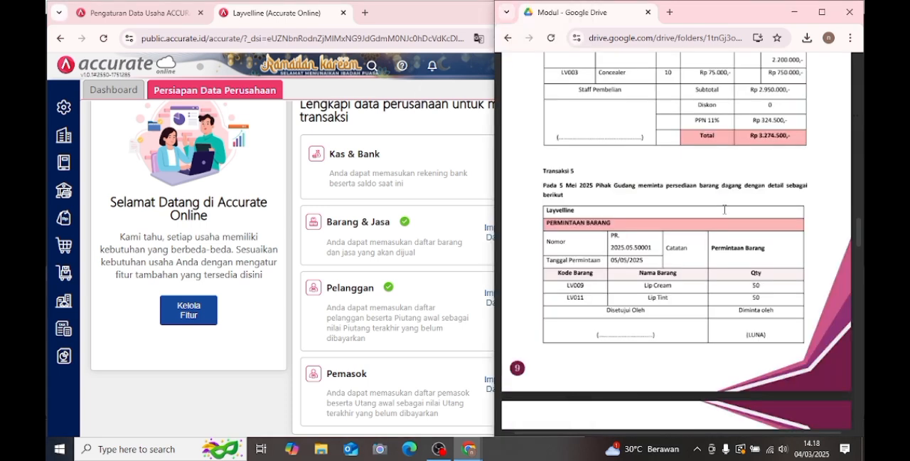
pyautogui.click(94, 381)
pyautogui.hotkey('alt', 'Tab')
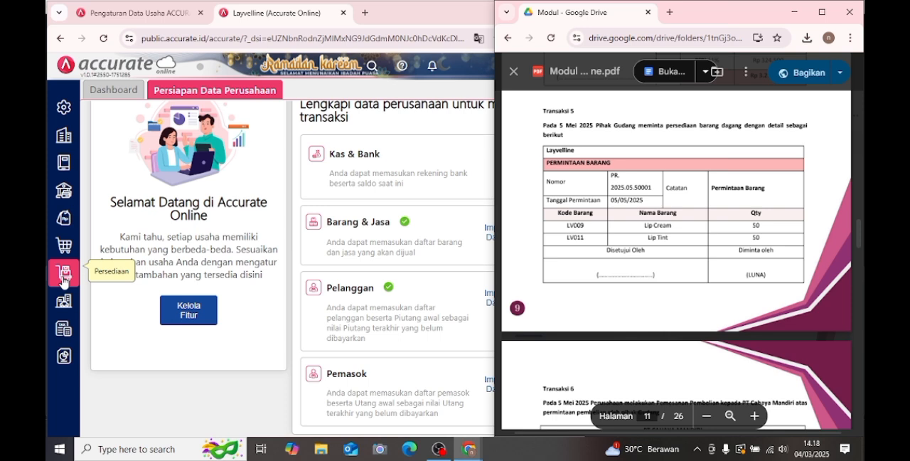
pyautogui.click(63, 281)
pyautogui.click(150, 255)
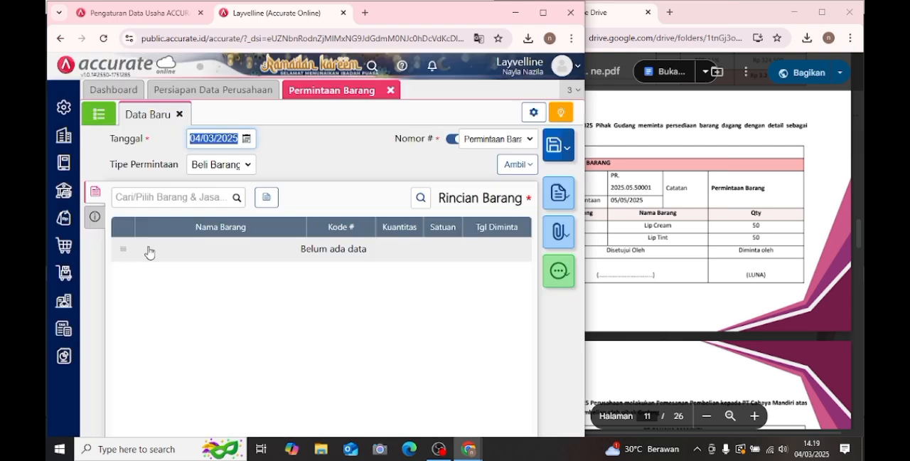
pyautogui.click(246, 138)
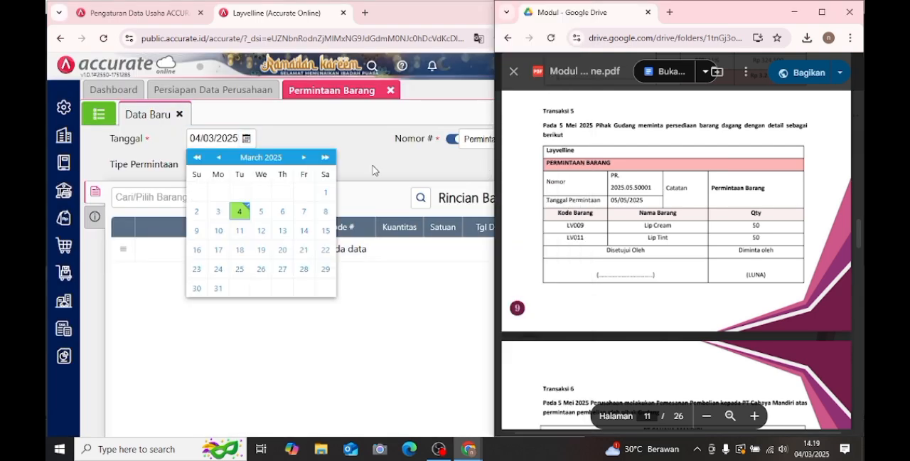
pyautogui.click(304, 158)
pyautogui.click(303, 158)
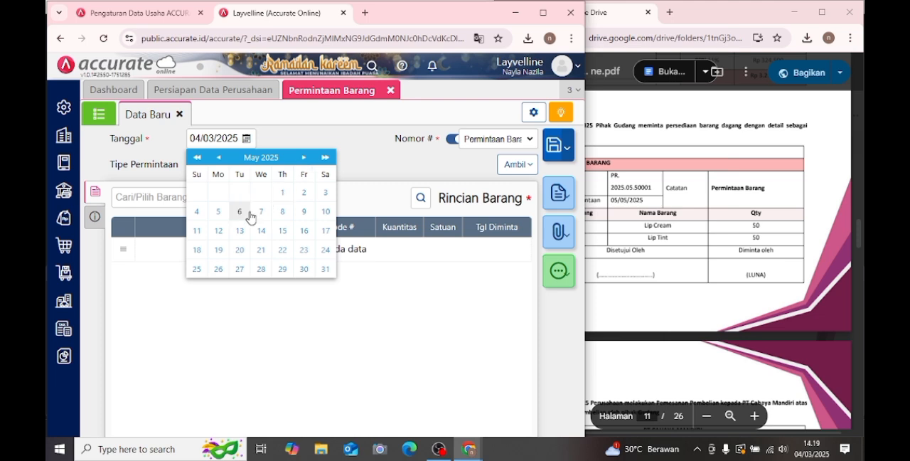
pyautogui.click(219, 211)
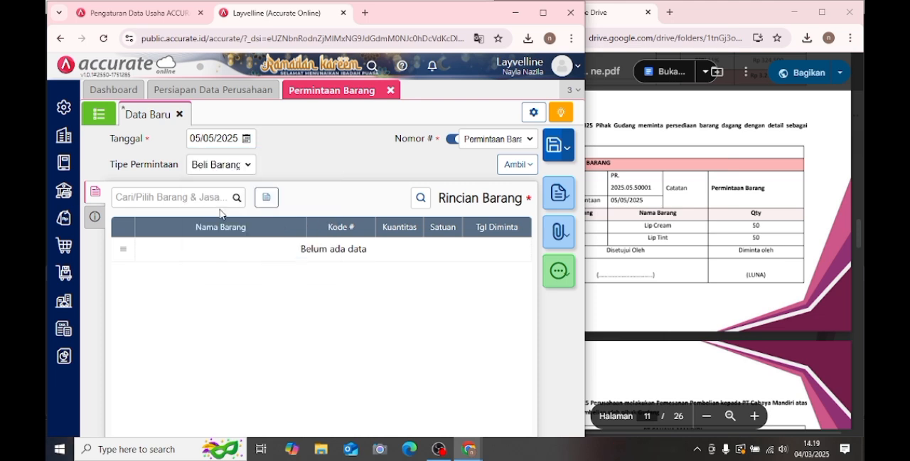
# - Add Lip Cream (LV009) to the item request with a Kuantitas of 50 PCS
pyautogui.click(217, 202)
pyautogui.write('lip c')
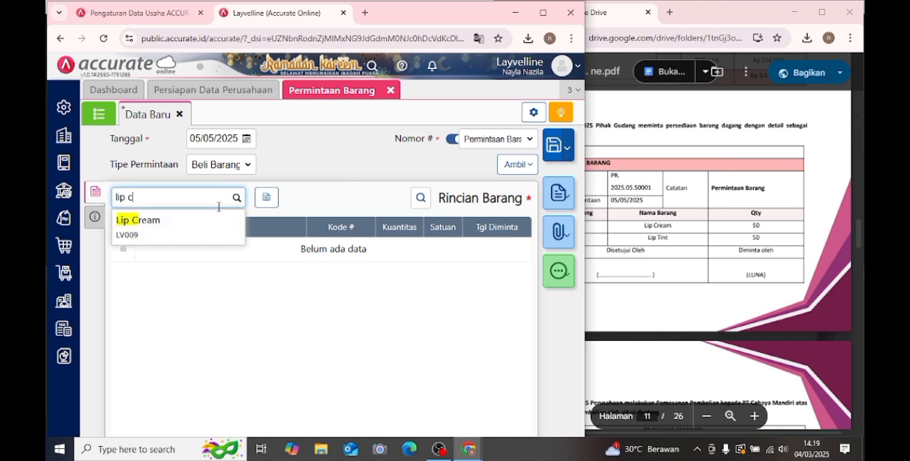
pyautogui.click(183, 227)
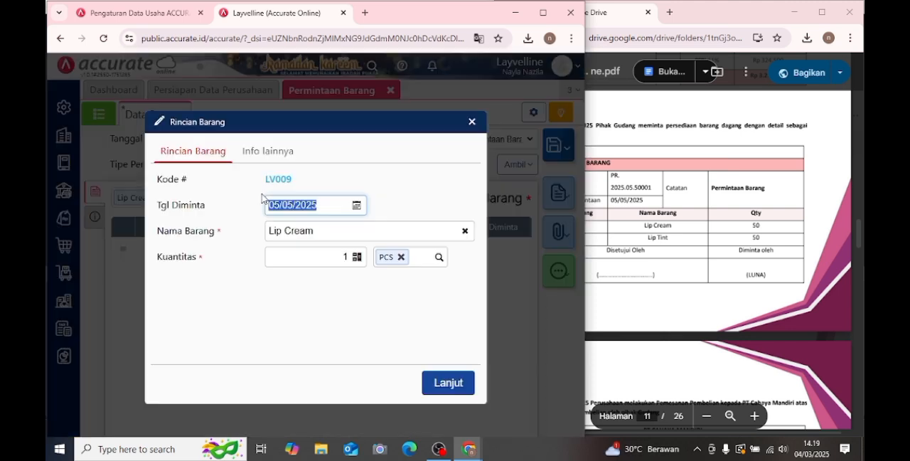
pyautogui.click(334, 253)
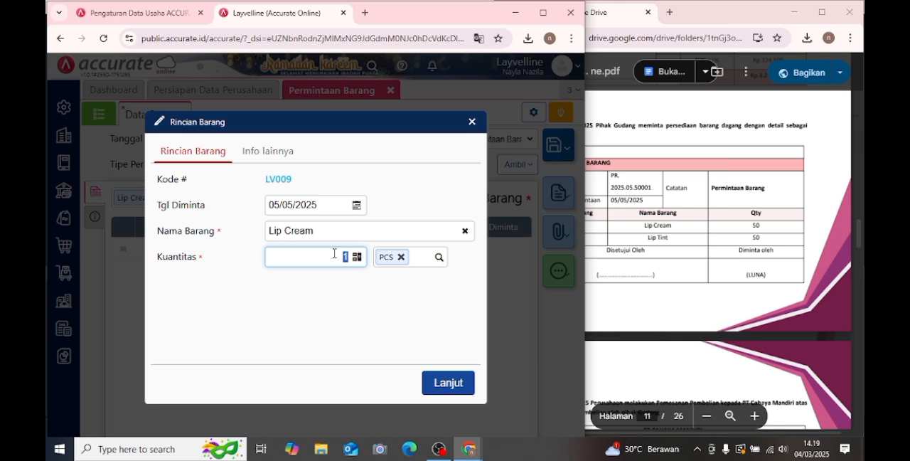
pyautogui.write('50')
pyautogui.click(437, 382)
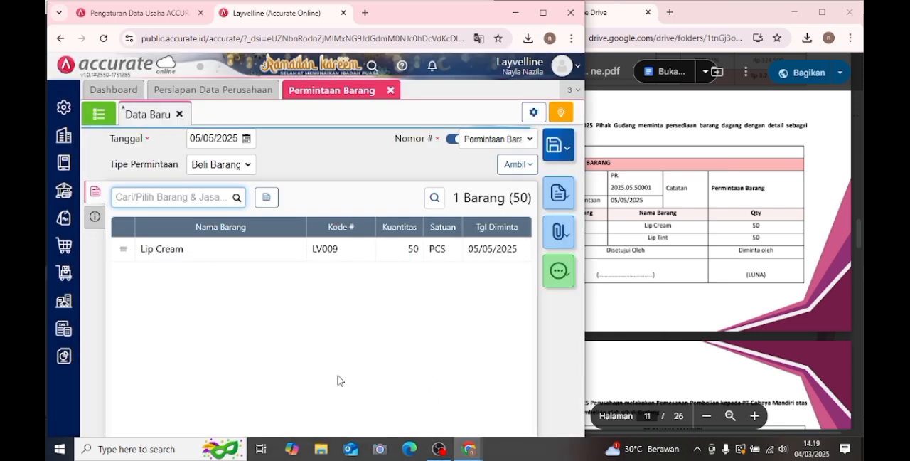
# - Add Lip Tint (LV011) to the item request with a Kuantitas of 50 PCS
pyautogui.write('lip ti')
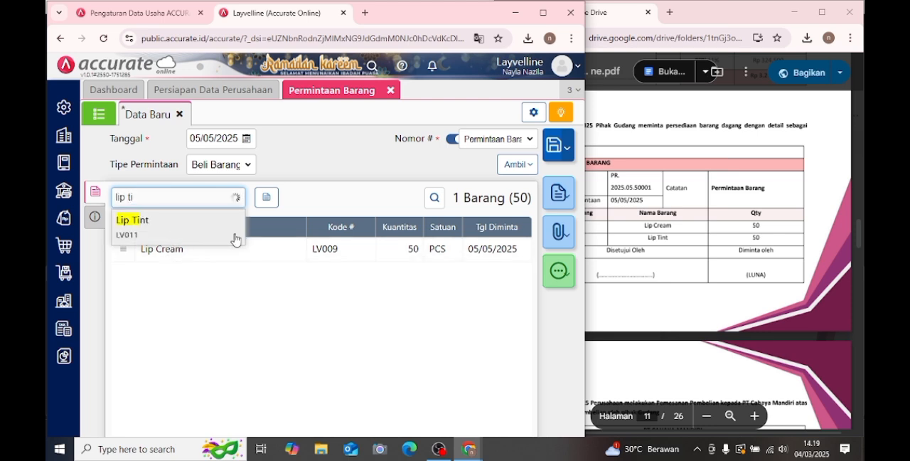
pyautogui.click(235, 239)
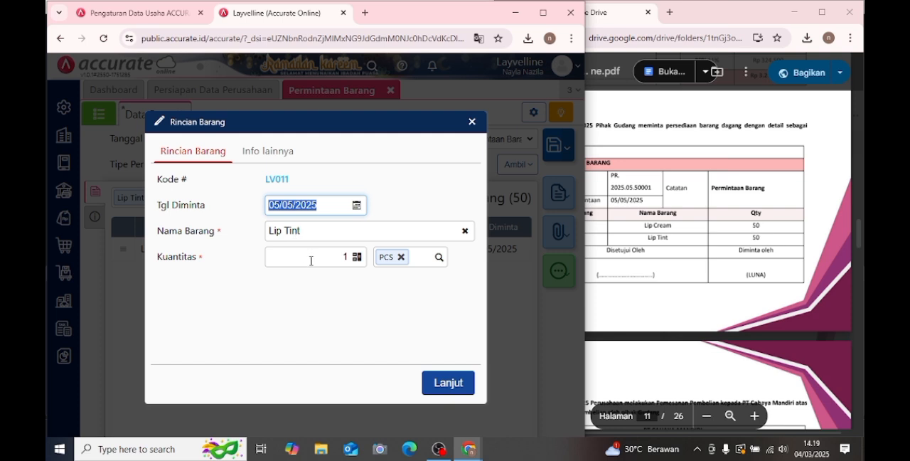
pyautogui.click(311, 260)
pyautogui.write('50')
pyautogui.click(433, 383)
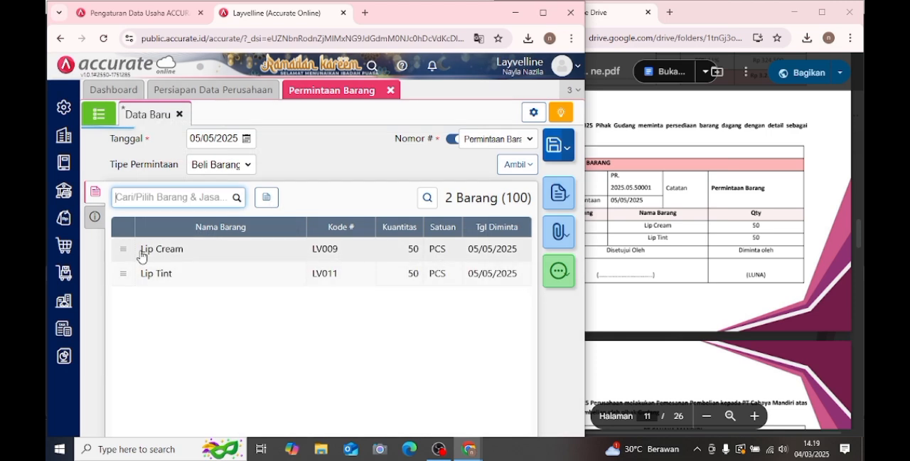
# - Enter "permintaan barang" as the Keterangan of the item request
pyautogui.click(93, 216)
pyautogui.click(220, 246)
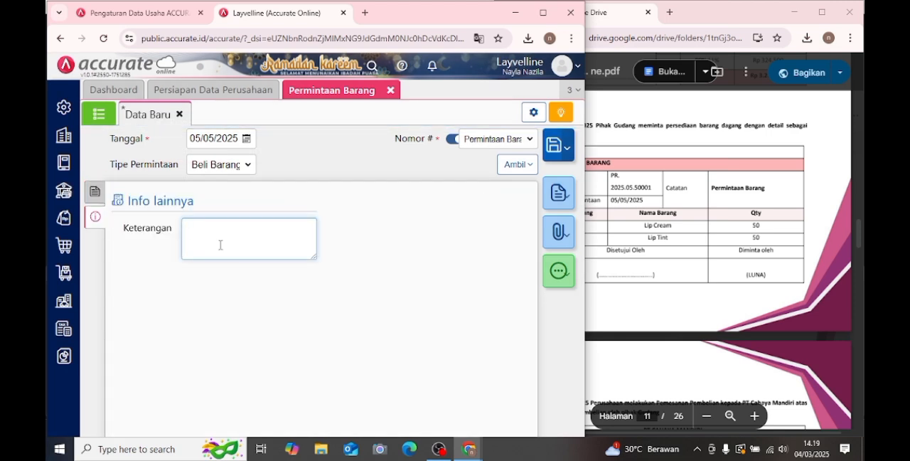
pyautogui.write('permintaan barang')
pyautogui.click(93, 197)
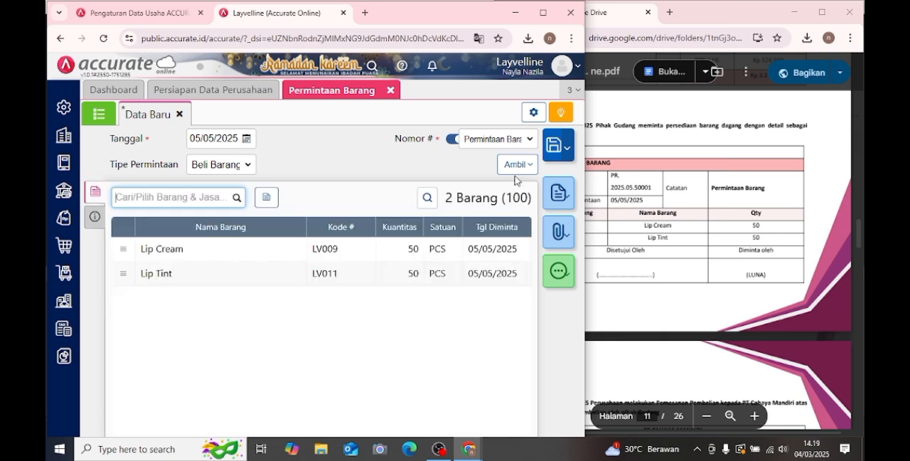
# - Save the item request, bring up Transaksi 6 in the module and close the Permintaan Barang form
pyautogui.click(555, 145)
pyautogui.click(692, 212)
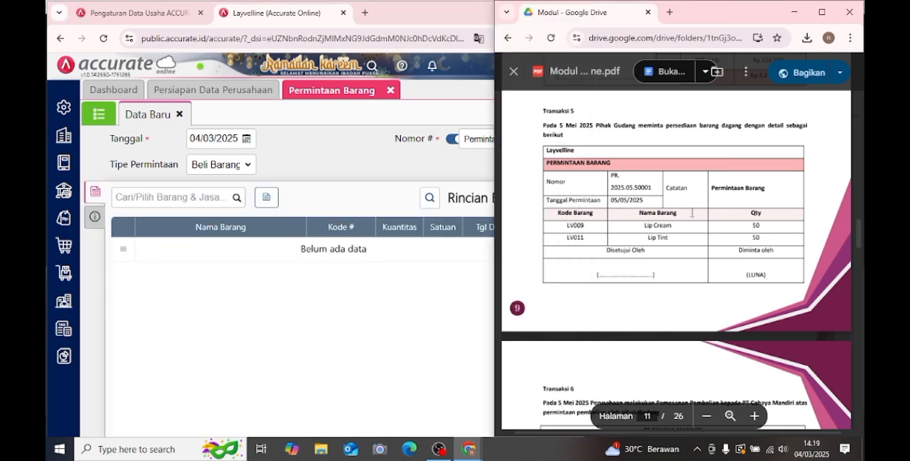
pyautogui.scroll(-4, 691, 212)
pyautogui.scroll(-2, 691, 216)
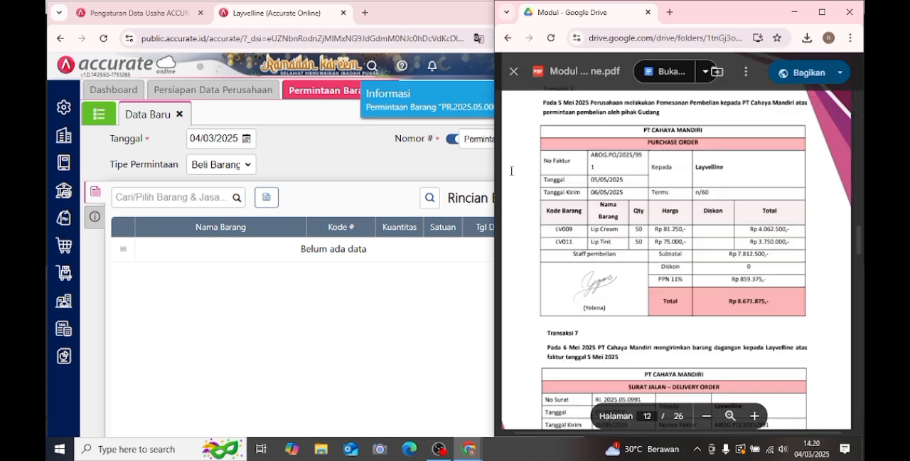
pyautogui.click(340, 140)
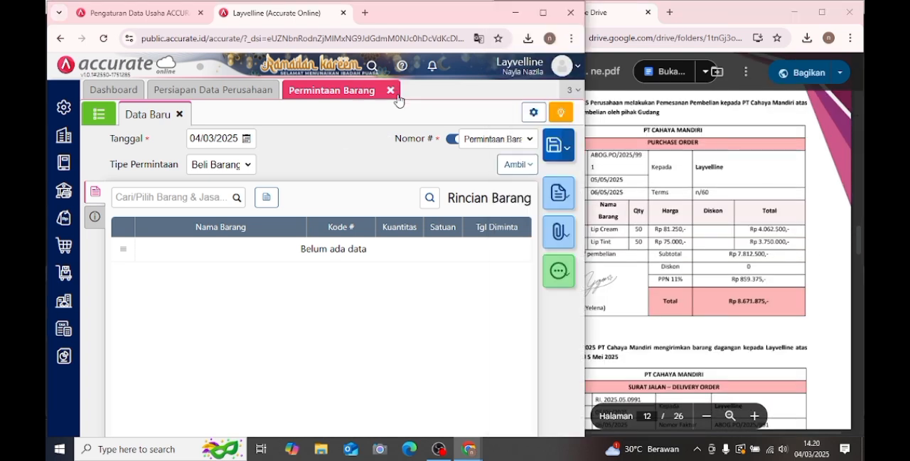
pyautogui.click(391, 91)
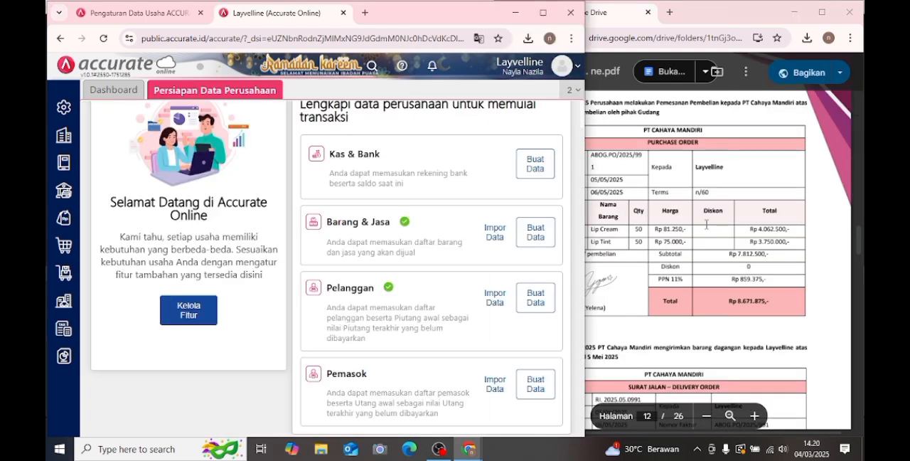
# - Start a new Pesanan Pembelian with PT Cahaya Mandiri as the Pemasok
pyautogui.click(637, 178)
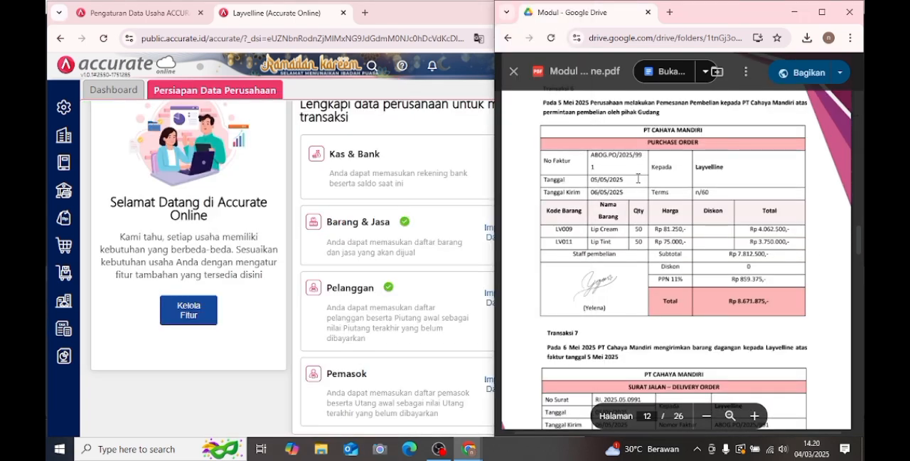
pyautogui.click(61, 246)
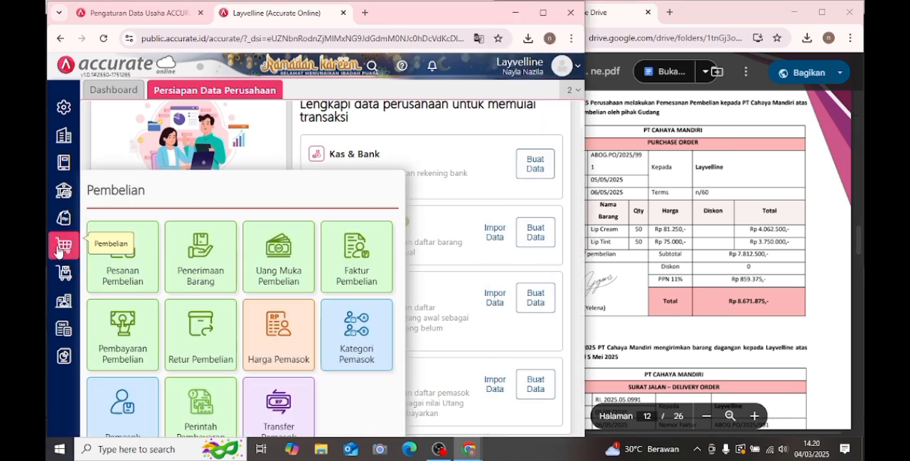
pyautogui.click(120, 275)
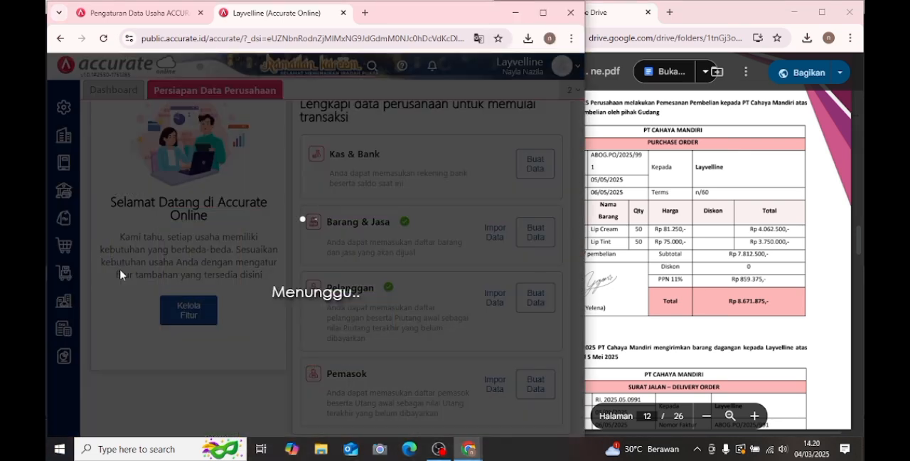
pyautogui.click(694, 247)
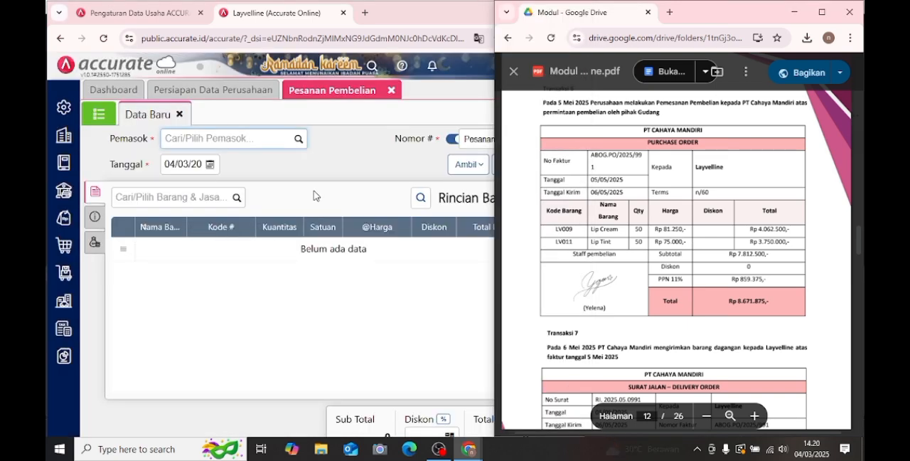
pyautogui.click(293, 144)
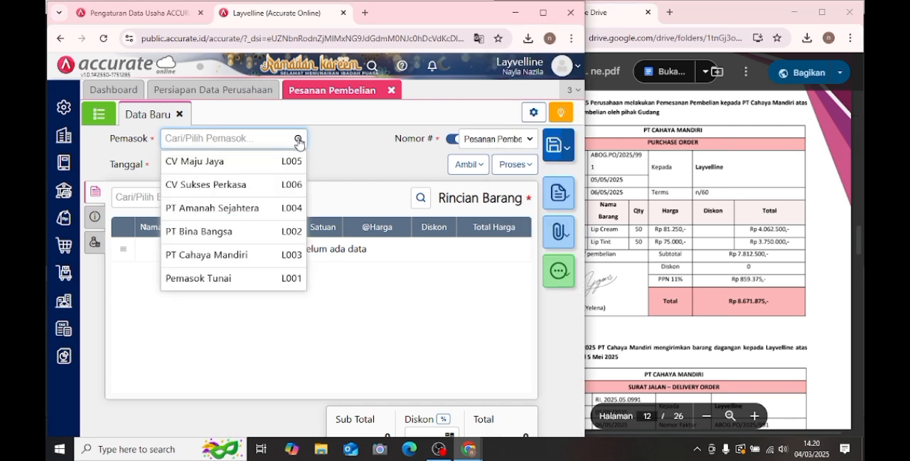
pyautogui.click(244, 255)
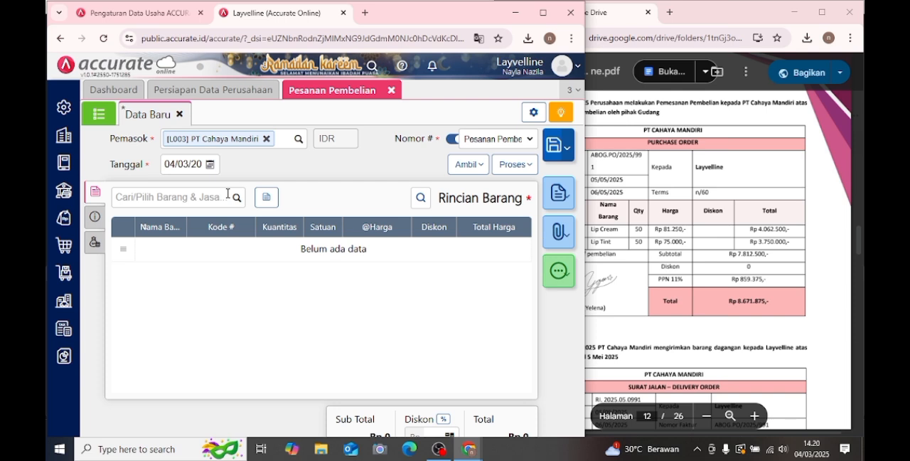
# - Set the purchase order's Tanggal to 05/05/2025
pyautogui.click(211, 166)
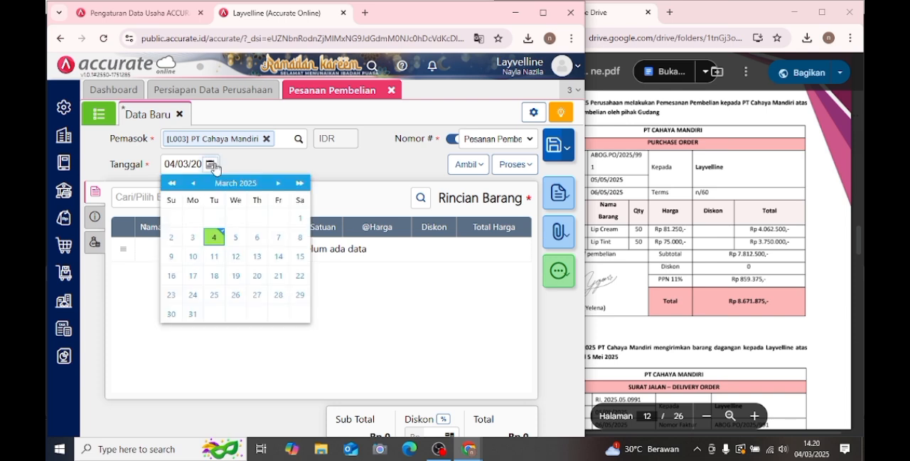
pyautogui.click(275, 184)
pyautogui.click(277, 183)
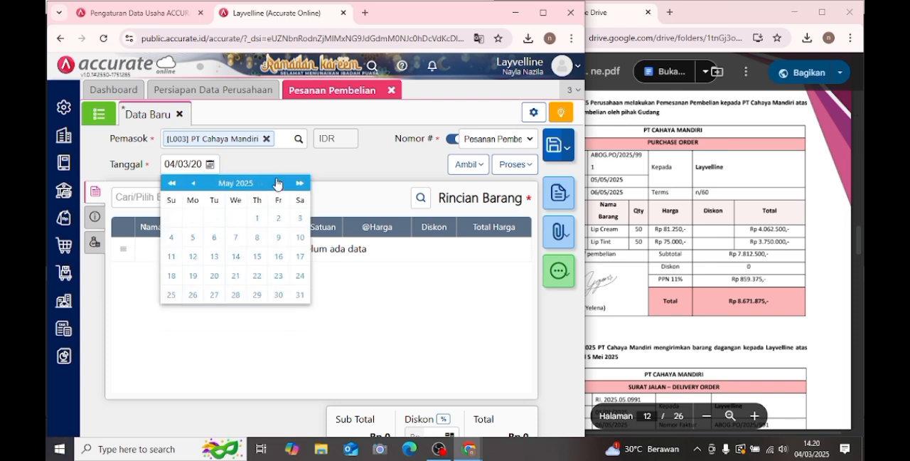
pyautogui.click(190, 240)
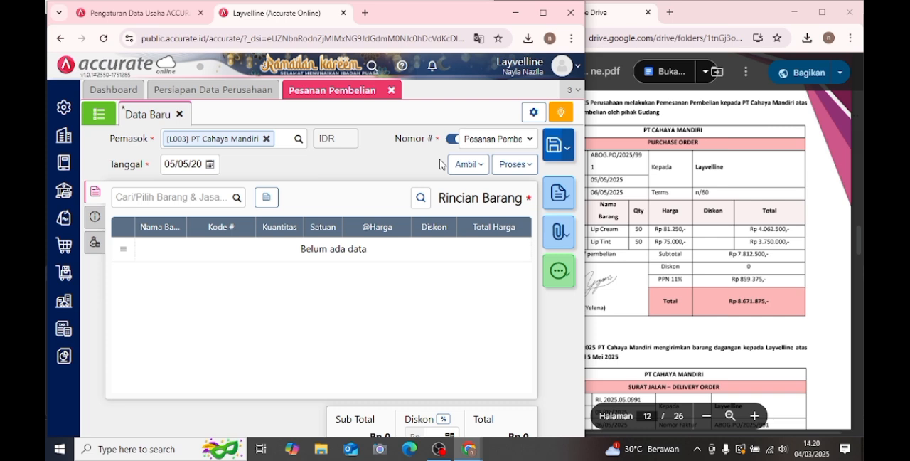
# - Pull the Lip Cream and Lip Tint lines into the purchase order from the 05/05/2025 Permintaan Barang
pyautogui.click(466, 164)
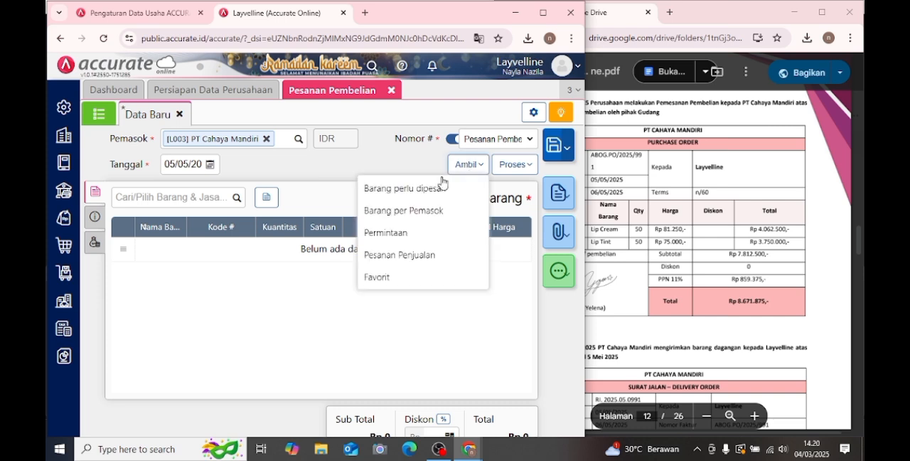
pyautogui.click(395, 240)
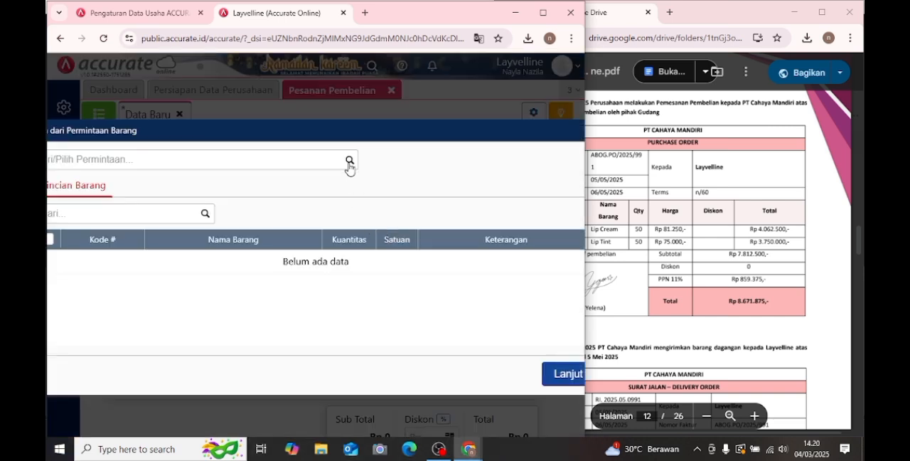
pyautogui.click(349, 161)
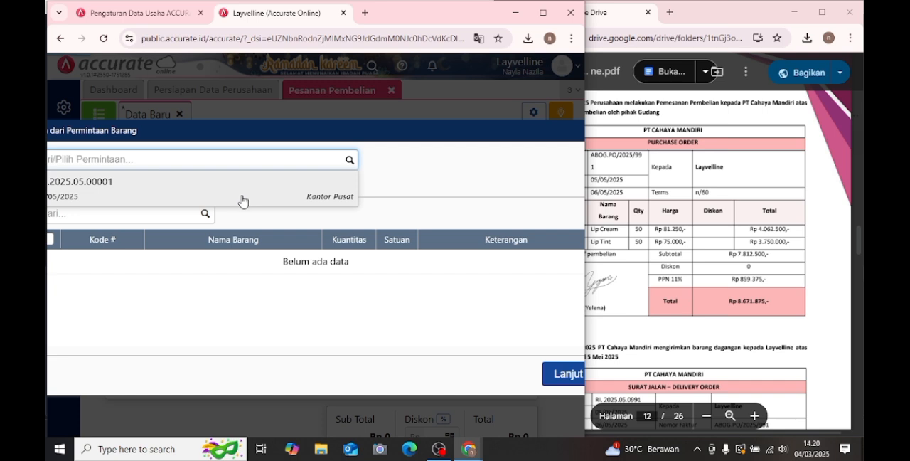
pyautogui.click(326, 202)
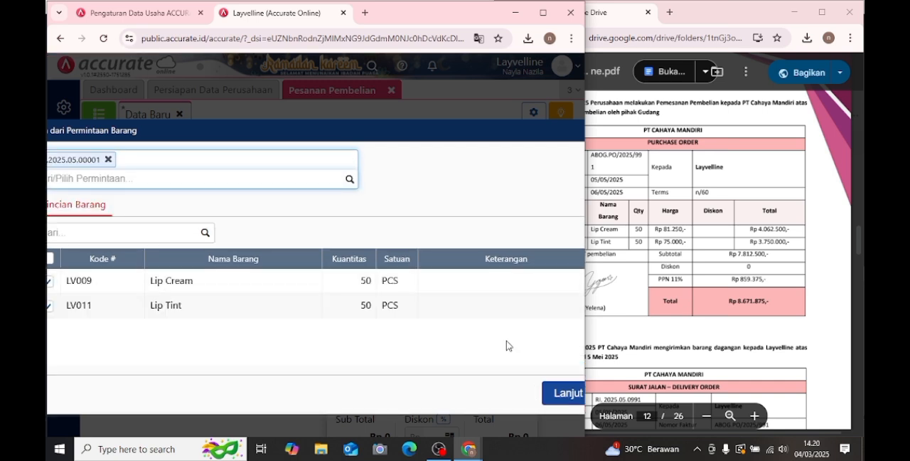
pyautogui.click(551, 396)
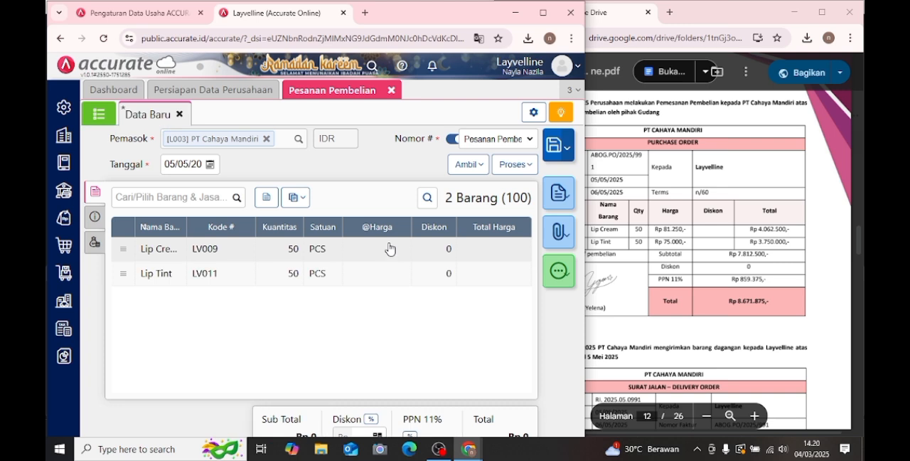
# - Set the unit price of the Lip Cream line in the purchase order to Rp 81.250
pyautogui.click(390, 248)
pyautogui.click(777, 231)
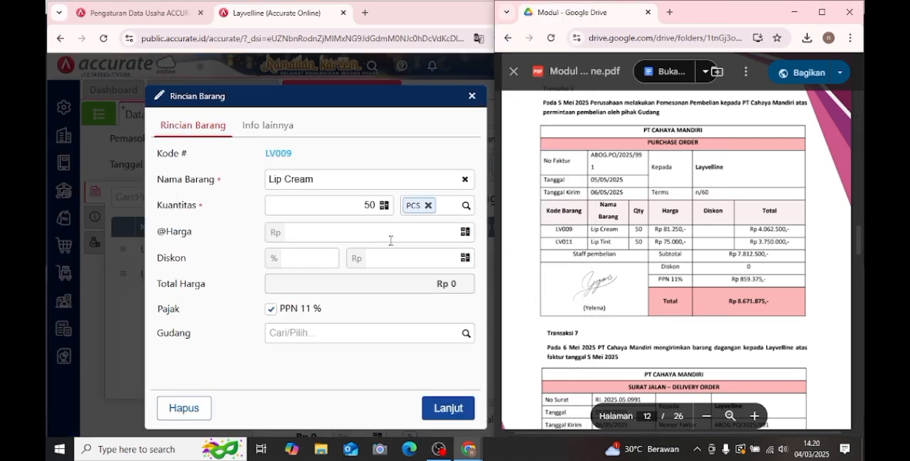
pyautogui.click(402, 234)
pyautogui.write('81.250')
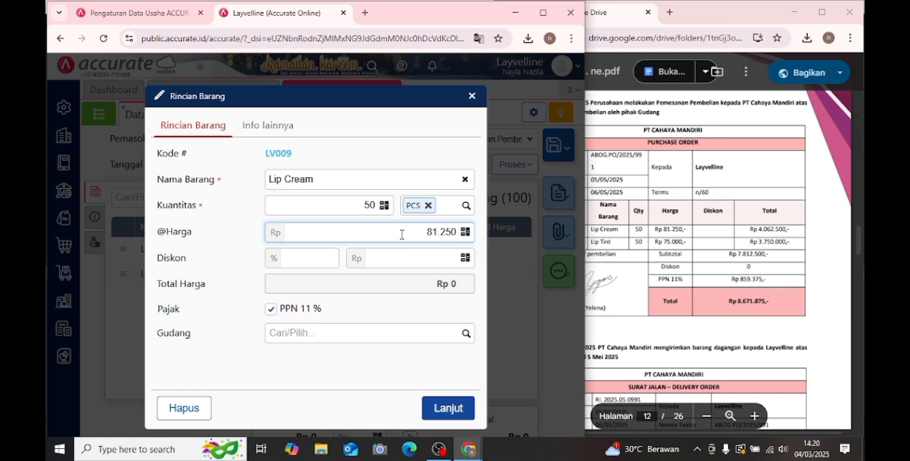
pyautogui.click(435, 407)
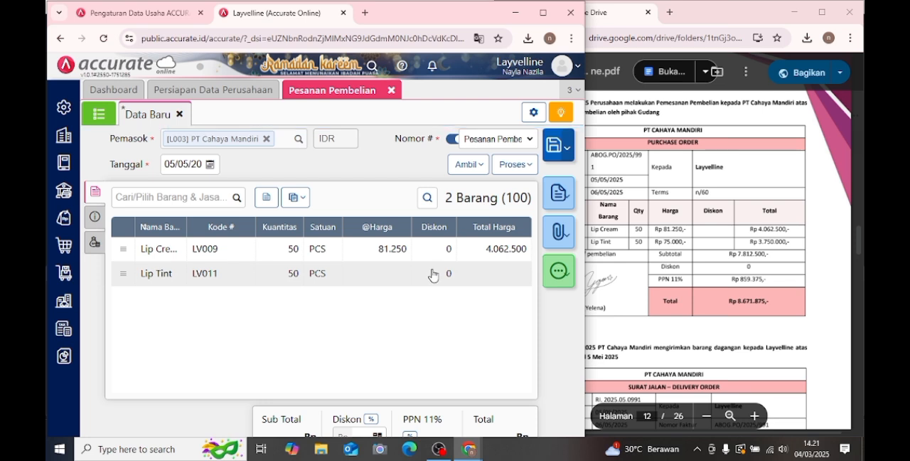
# - Set the unit price of the Lip Tint line in the purchase order to Rp 75.000
pyautogui.click(432, 274)
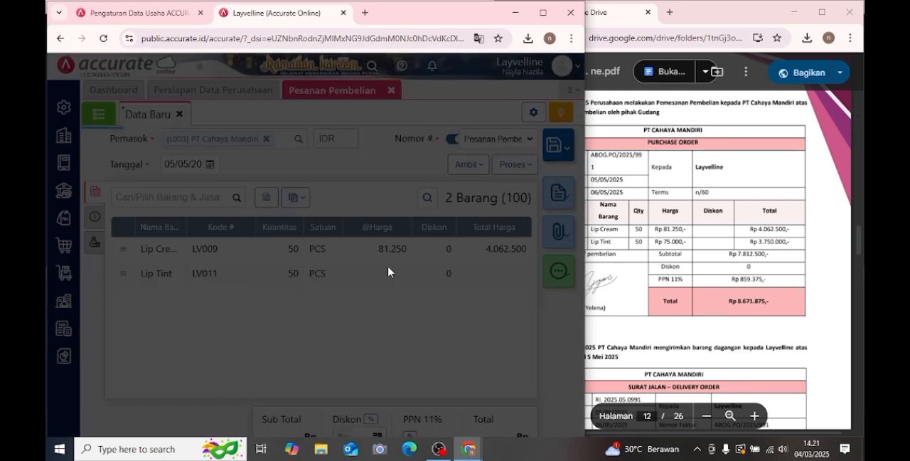
pyautogui.click(392, 233)
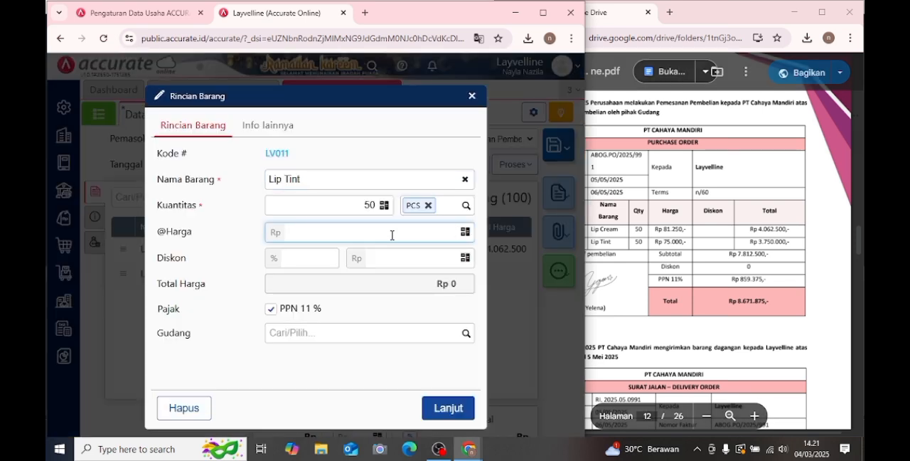
pyautogui.write('75.000')
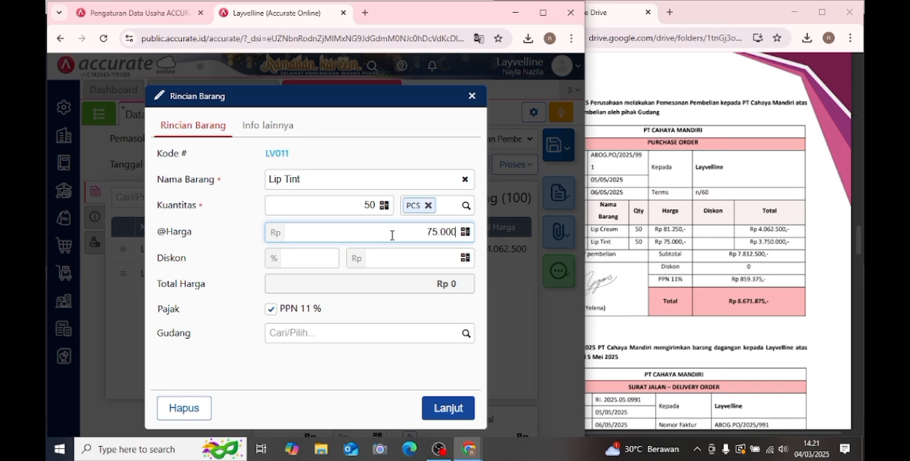
pyautogui.click(455, 409)
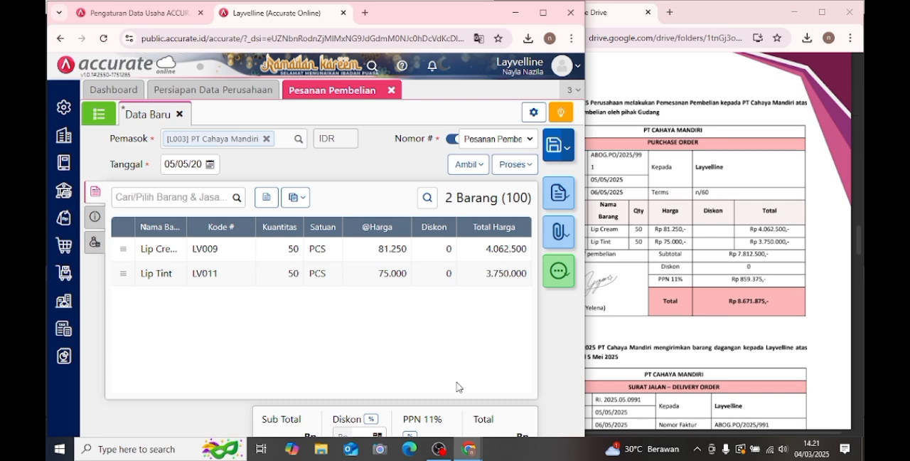
# - Replace the purchase order's Keterangan with "pesanan pembelian barang"
pyautogui.click(96, 219)
pyautogui.click(171, 260)
pyautogui.click(261, 293)
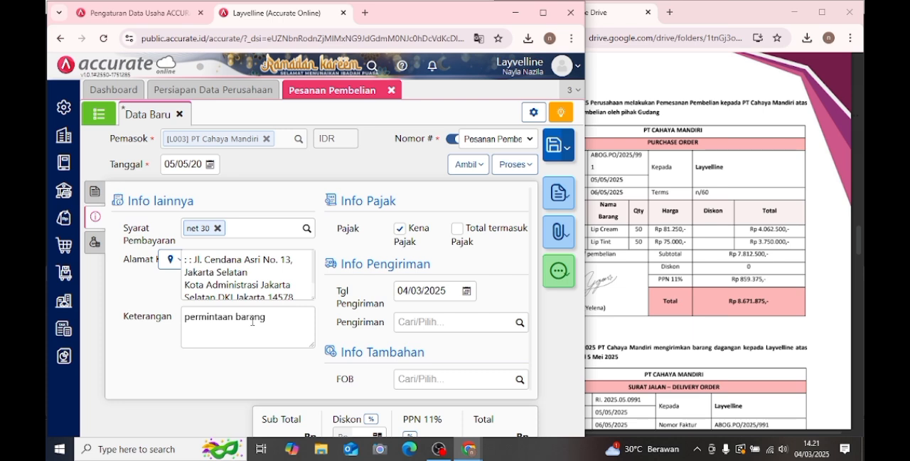
pyautogui.moveTo(185, 317); pyautogui.dragTo(305, 321)
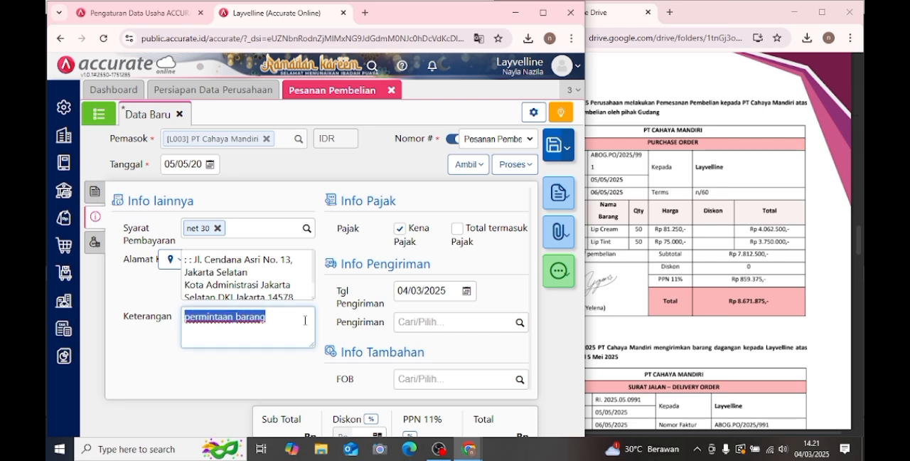
pyautogui.press('BackSpace')
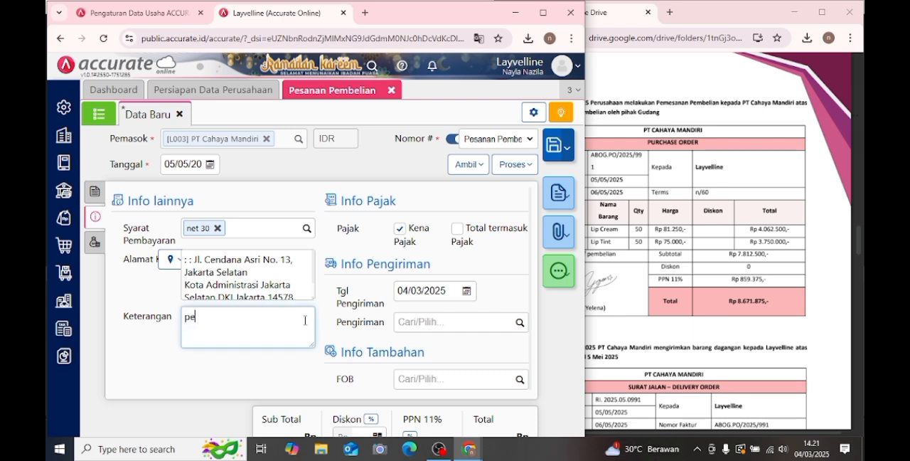
pyautogui.write('pesanan pembelian barang')
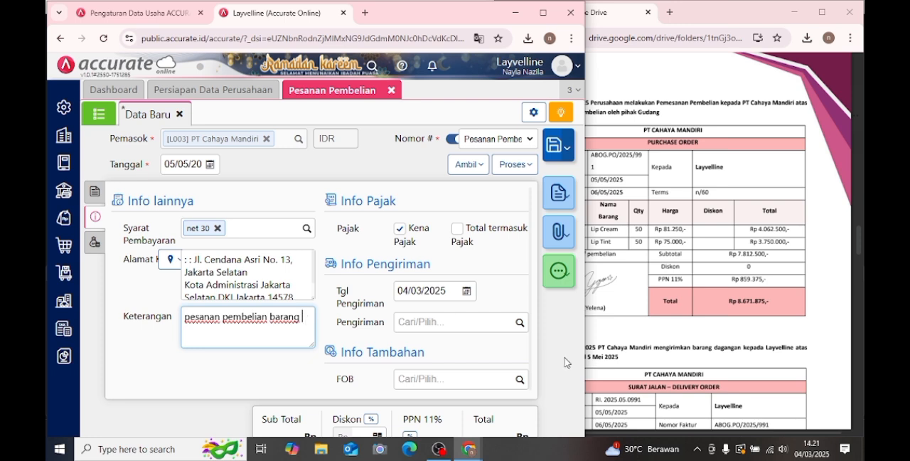
# - Set the purchase order's Tgl Pengiriman to 06/05/2025
pyautogui.click(425, 291)
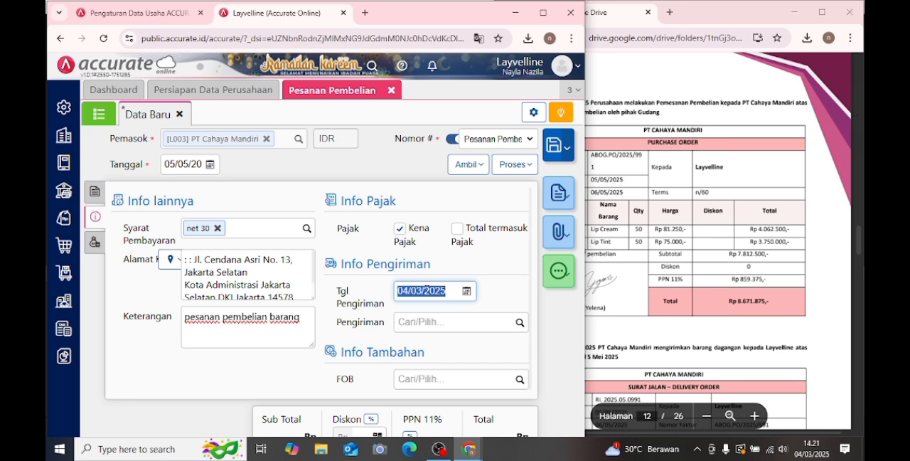
pyautogui.write('06/05/202')
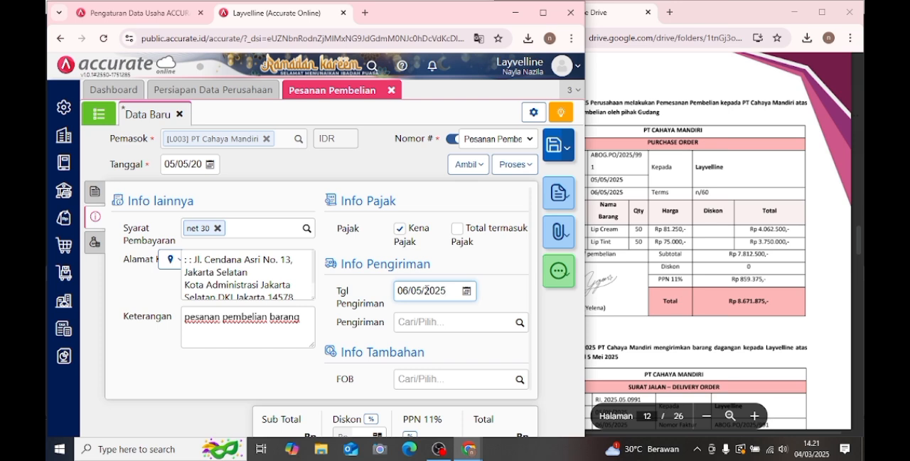
pyautogui.click(230, 371)
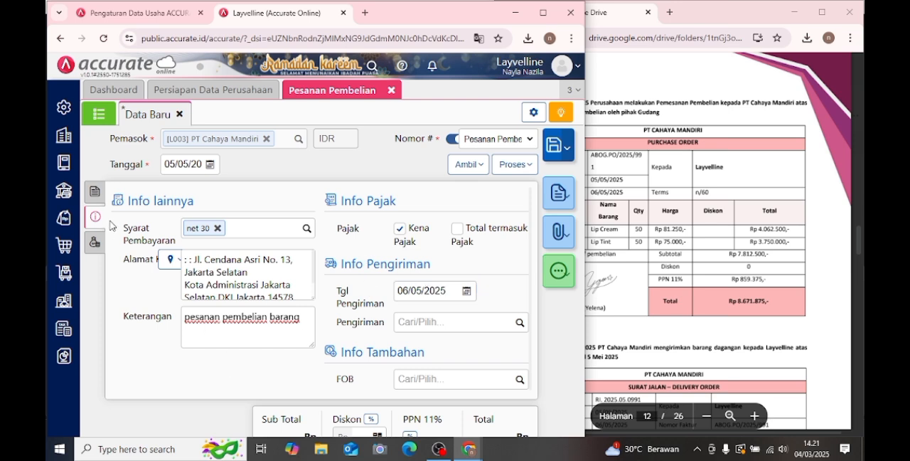
# - Save the purchase order, close the Pesanan Pembelian form and bring up Transaksi 7 in the module
pyautogui.click(94, 191)
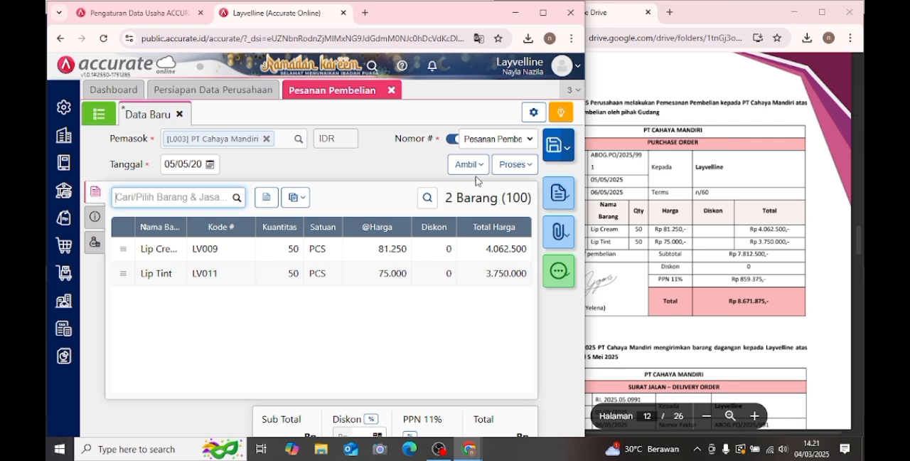
pyautogui.click(554, 147)
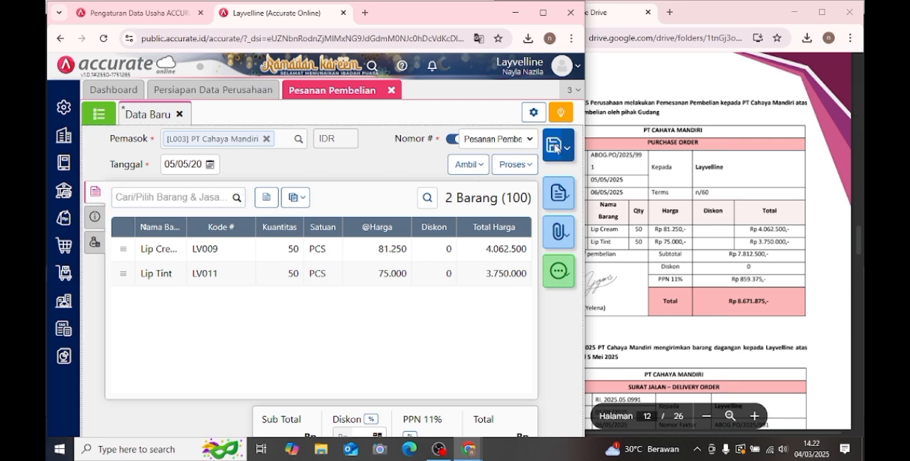
pyautogui.click(391, 91)
pyautogui.click(722, 194)
pyautogui.scroll(-2, 722, 194)
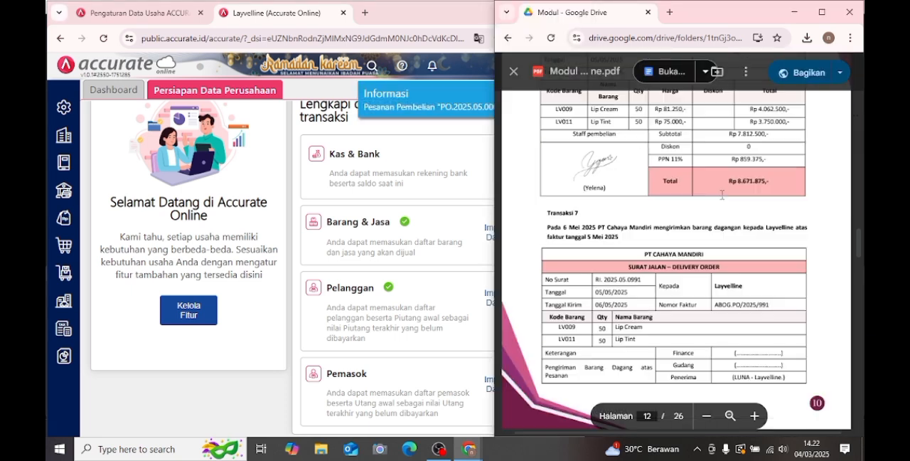
pyautogui.scroll(-2, 631, 191)
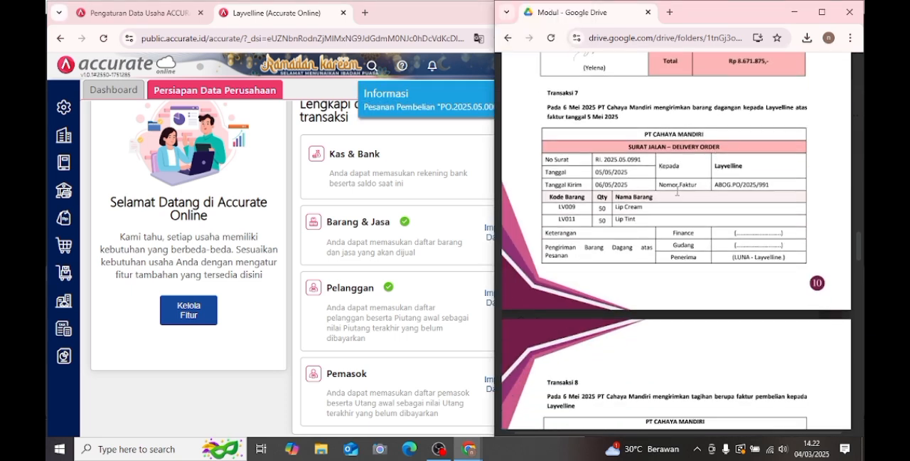
# - Start a new Penerimaan Barang with PT Cahaya Mandiri as the supplier
pyautogui.click(64, 245)
pyautogui.click(198, 263)
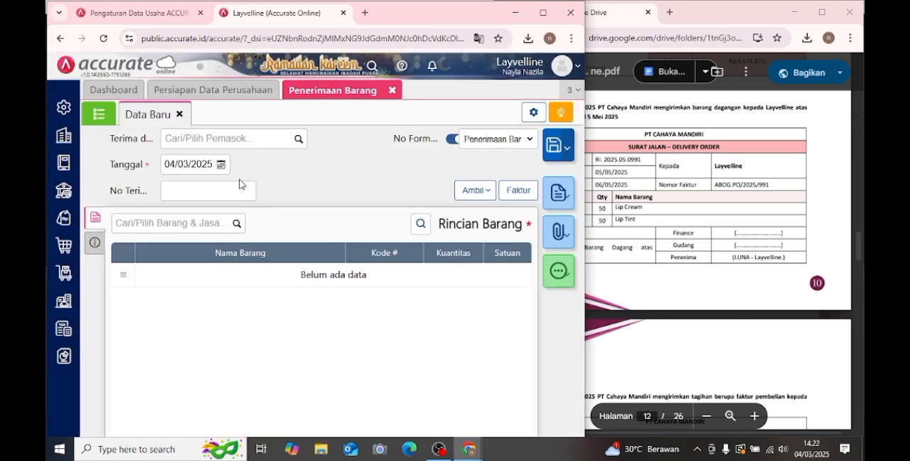
pyautogui.click(297, 140)
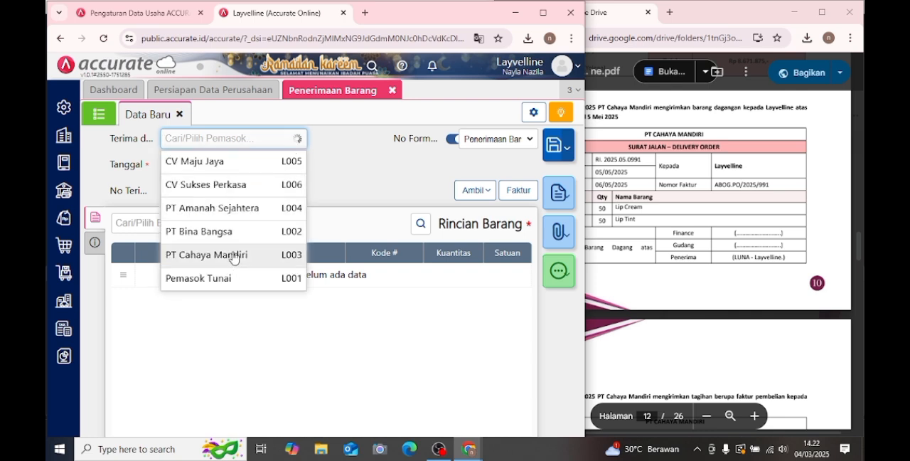
pyautogui.click(234, 255)
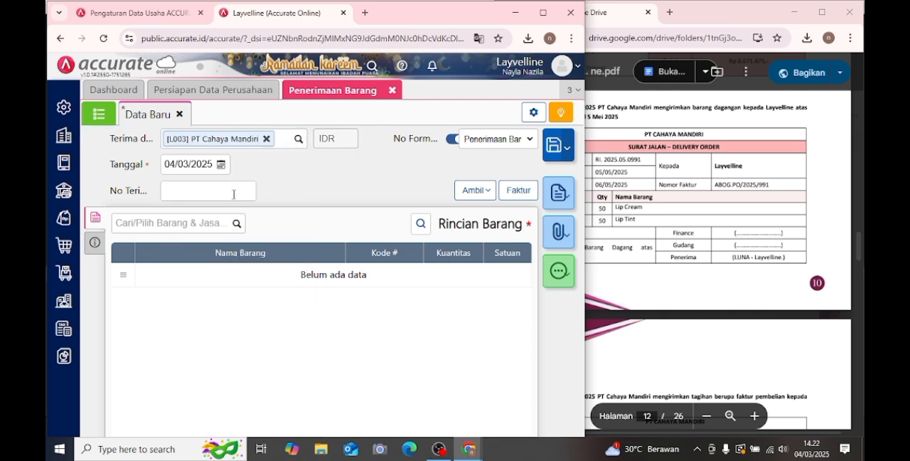
# - Set the goods receipt's Tanggal to 06/05/2025
pyautogui.click(226, 165)
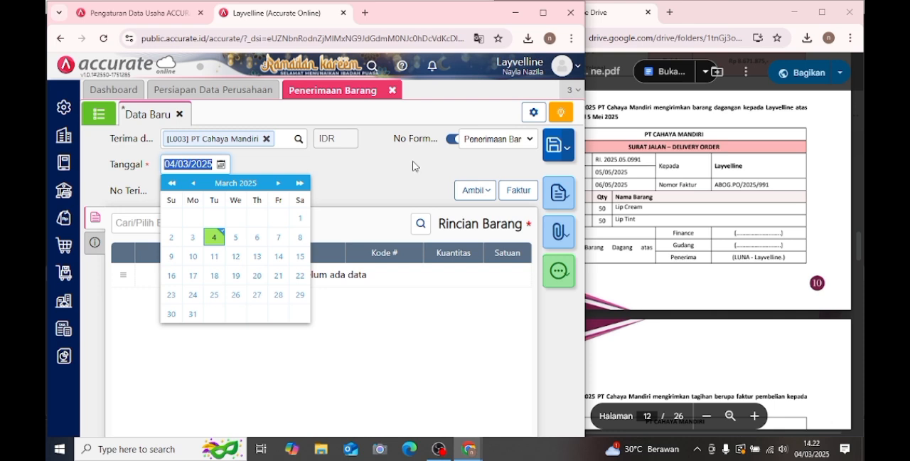
pyautogui.click(277, 183)
pyautogui.click(277, 183)
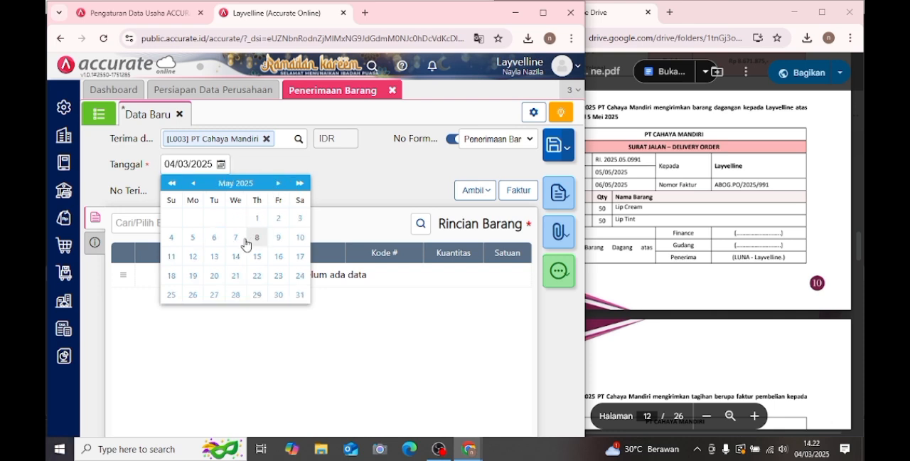
pyautogui.click(214, 239)
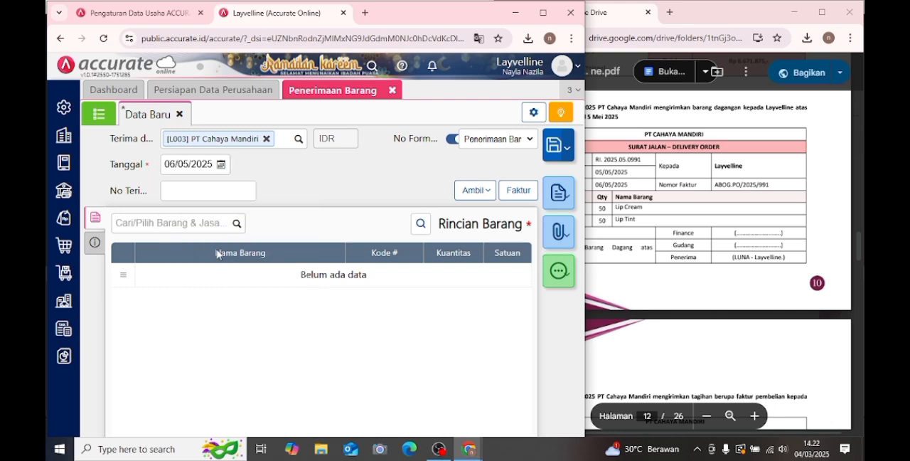
# - Copy the No Surat from the module's Transaksi 7 delivery order into the goods receipt's No Terima
pyautogui.click(669, 229)
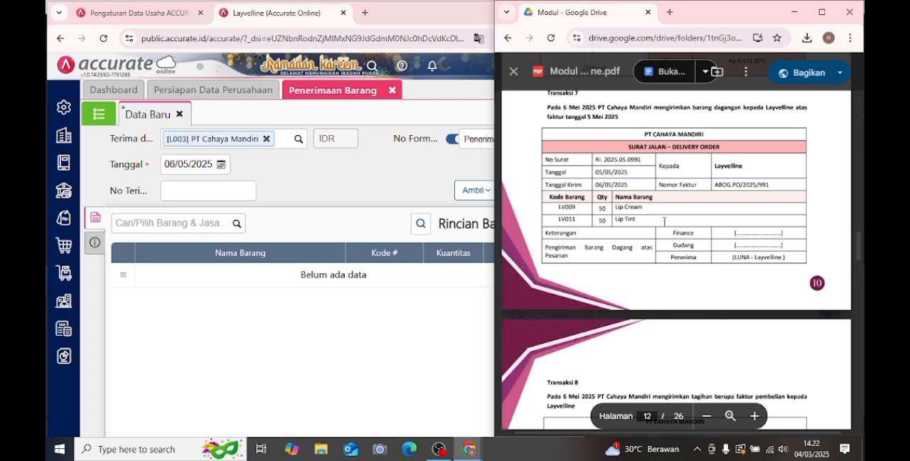
pyautogui.moveTo(595, 160); pyautogui.dragTo(642, 161)
pyautogui.hotkey('ctrl', 'c')
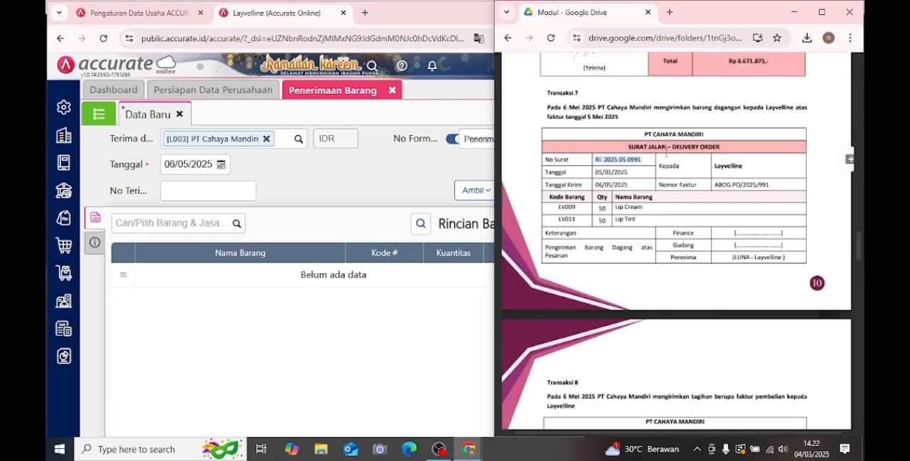
pyautogui.click(189, 191)
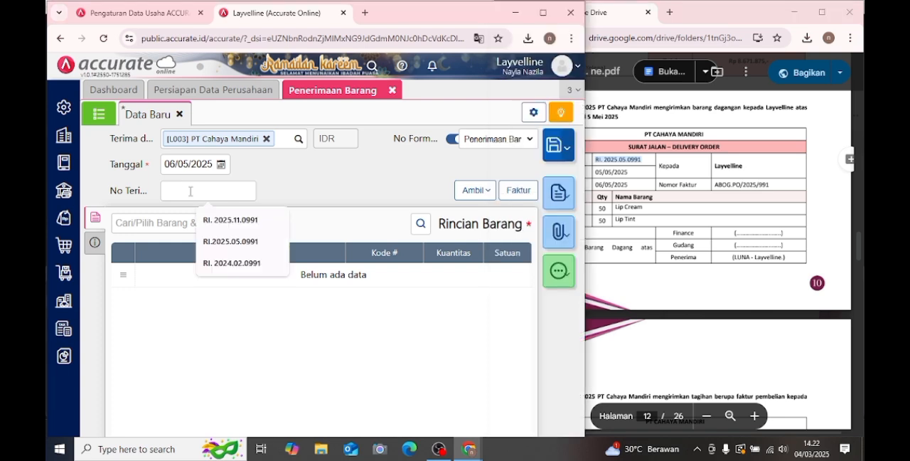
pyautogui.hotkey('ctrl', 'v')
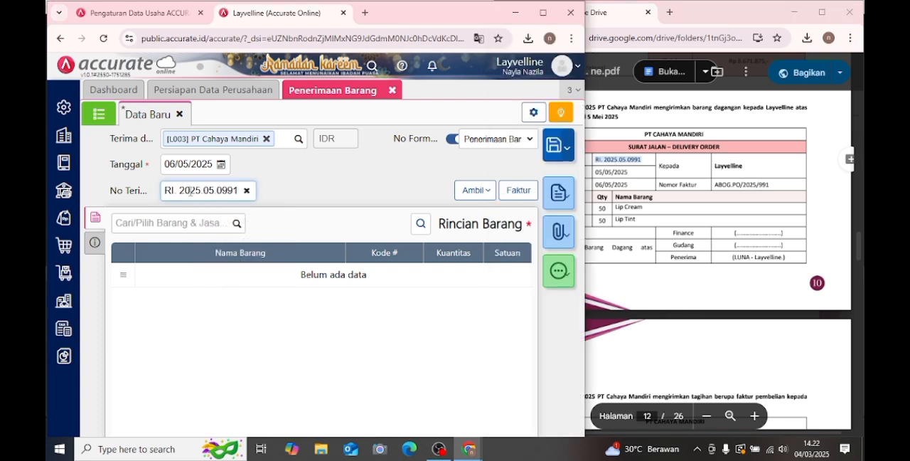
# - Pull the Lip Cream and Lip Tint lines into the goods receipt from the May 2025 Pesanan Pembelian
pyautogui.click(472, 190)
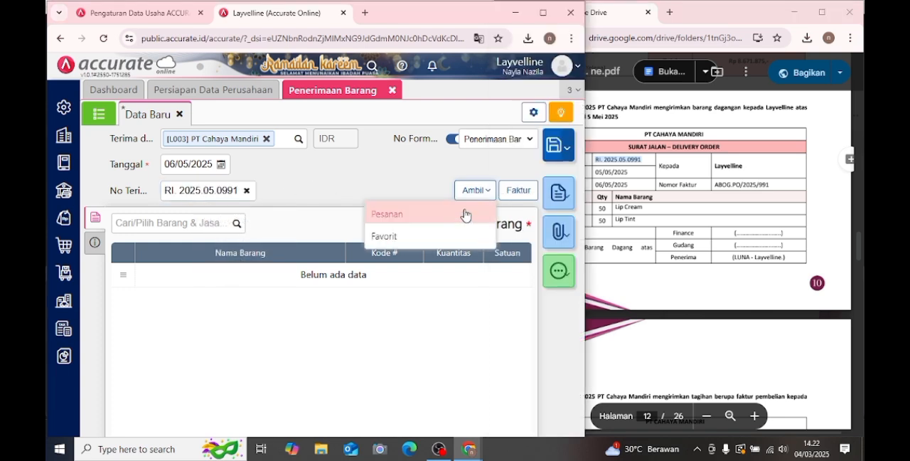
pyautogui.click(461, 214)
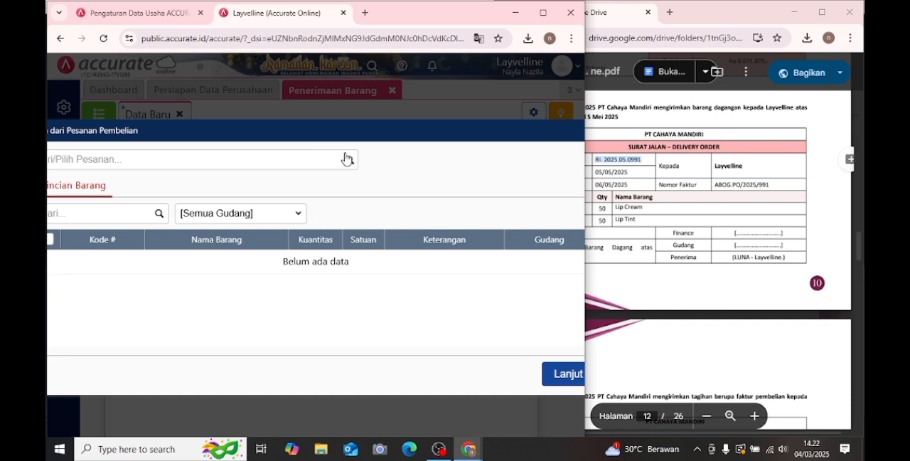
pyautogui.click(349, 161)
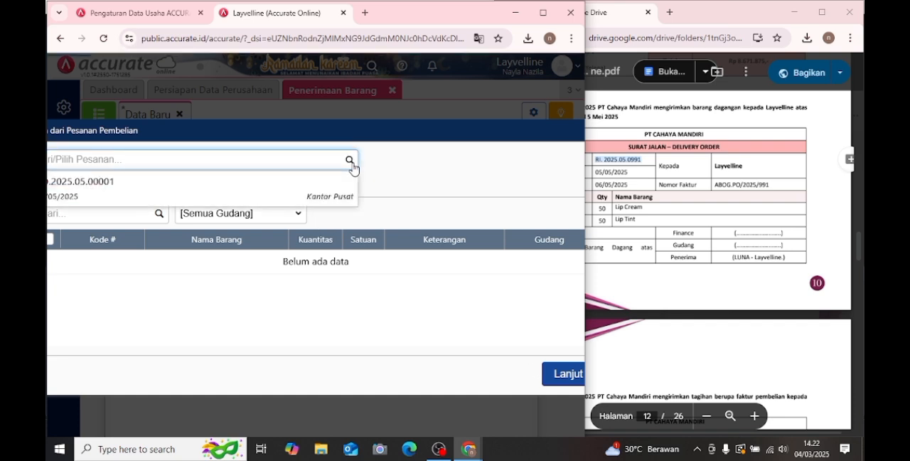
pyautogui.click(319, 197)
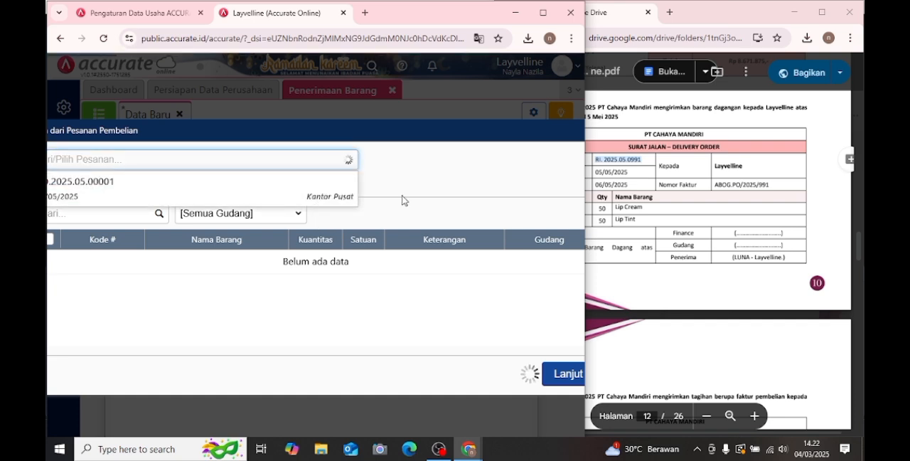
pyautogui.click(559, 390)
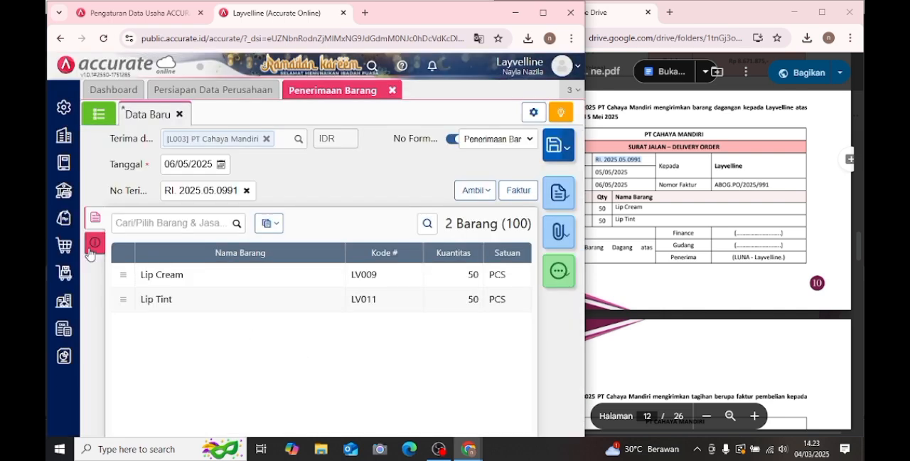
# - Replace the Keterangan in the goods receipt's additional info with "penerimaan barang"
pyautogui.click(91, 246)
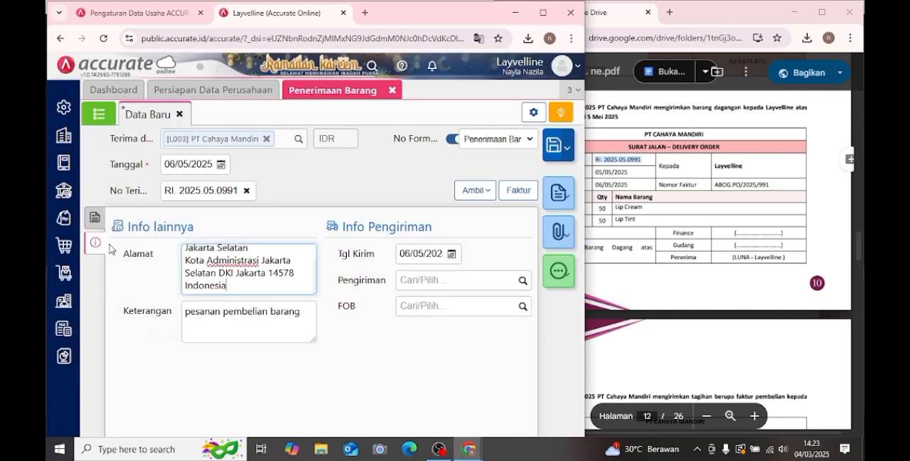
pyautogui.moveTo(187, 311); pyautogui.dragTo(308, 314)
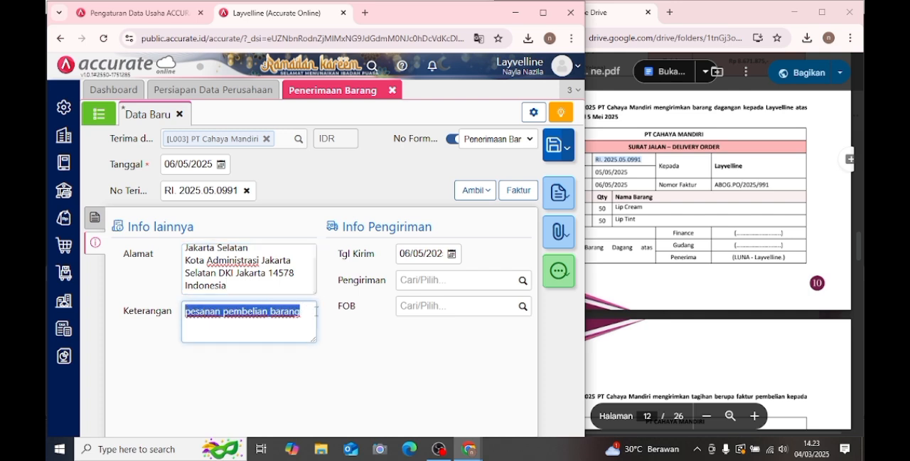
pyautogui.press('BackSpace')
pyautogui.write('pe')
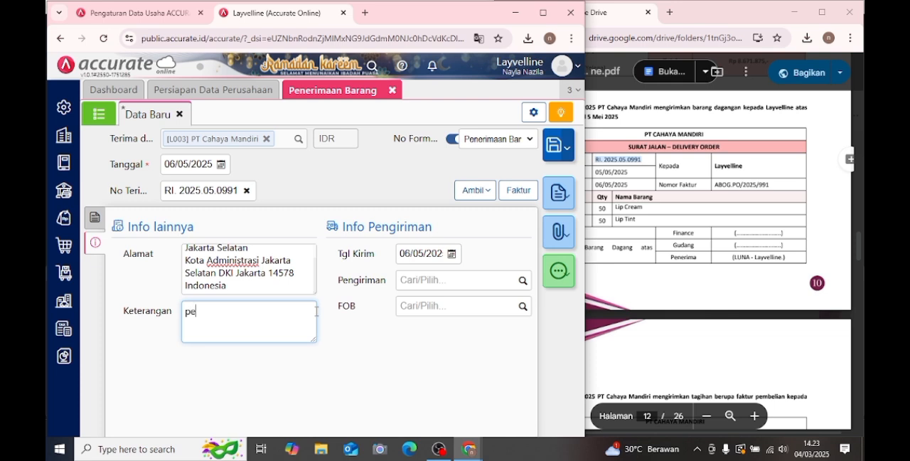
pyautogui.write('nerimaan barang')
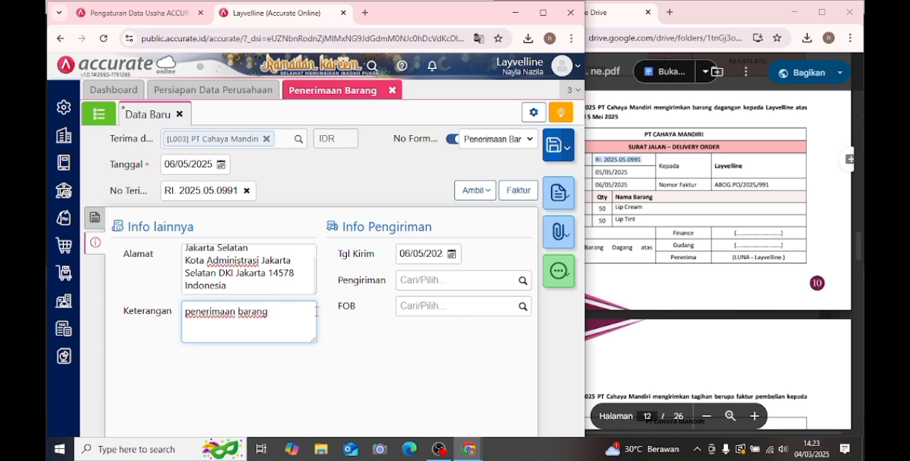
# - Save the goods receipt from PT Cahaya Mandiri and close the Penerimaan Barang form
pyautogui.click(92, 221)
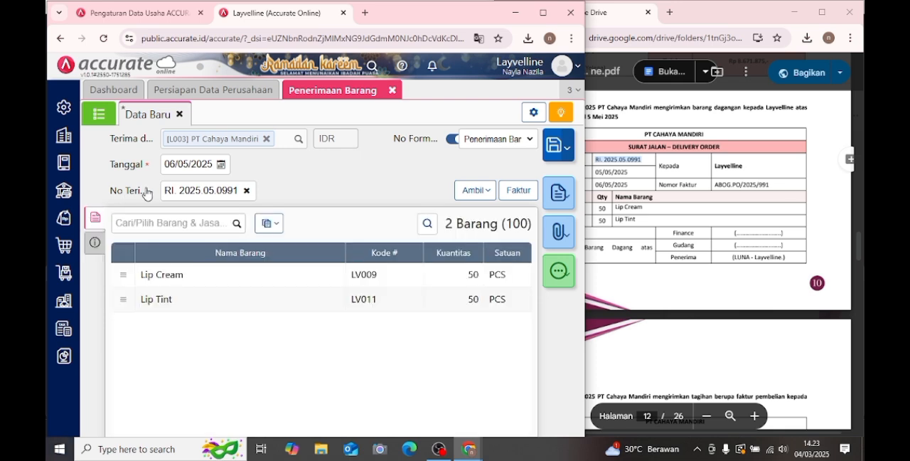
pyautogui.click(553, 145)
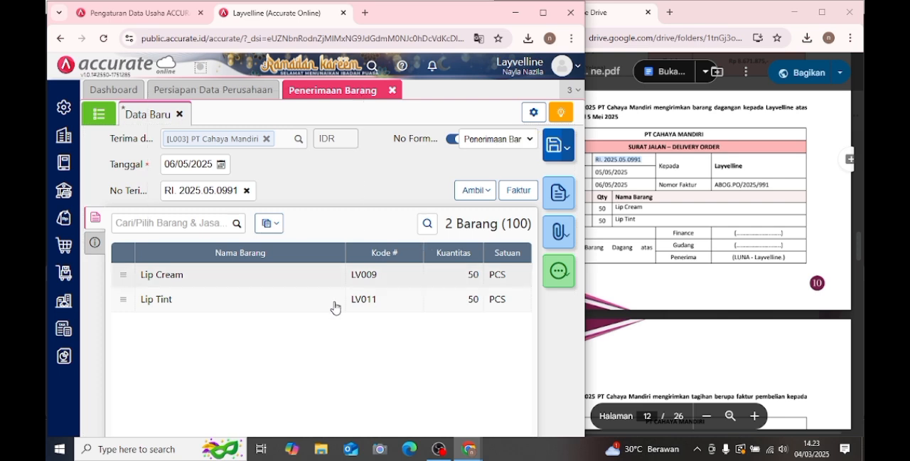
pyautogui.click(391, 91)
# - Start a new Faktur Pembelian for the module's Transaksi 8 with PT Cahaya Mandiri as the Pemasok
pyautogui.click(714, 235)
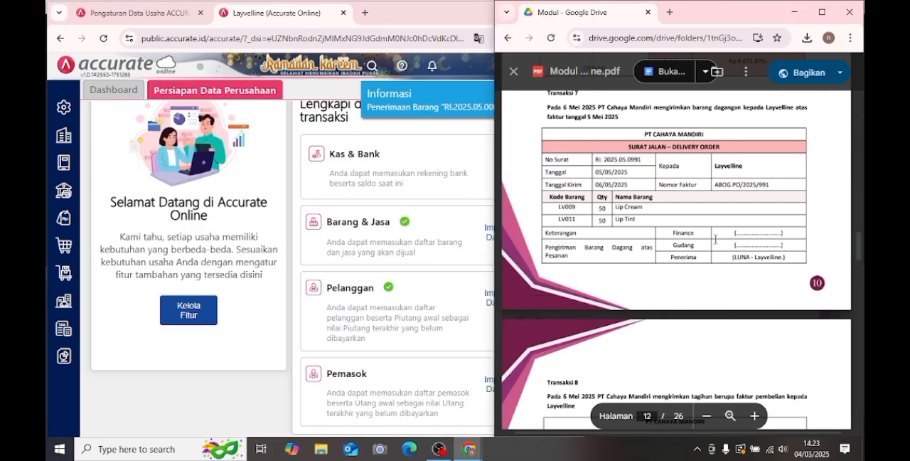
pyautogui.scroll(-5, 715, 238)
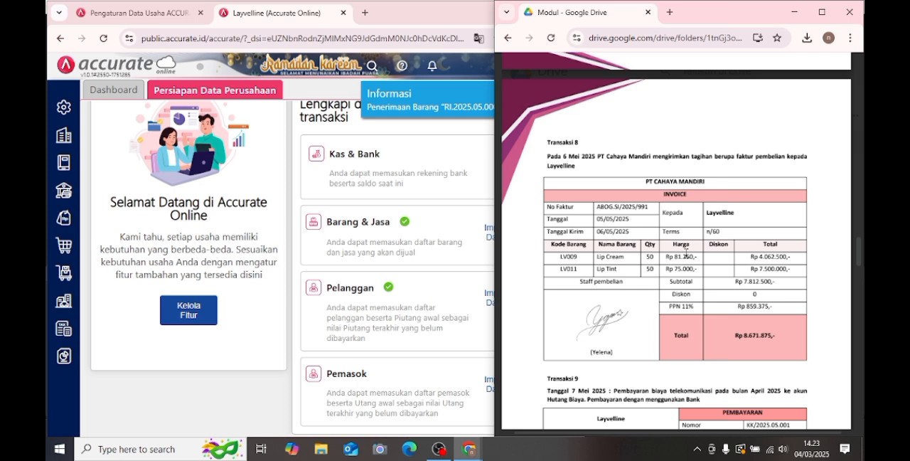
pyautogui.click(63, 245)
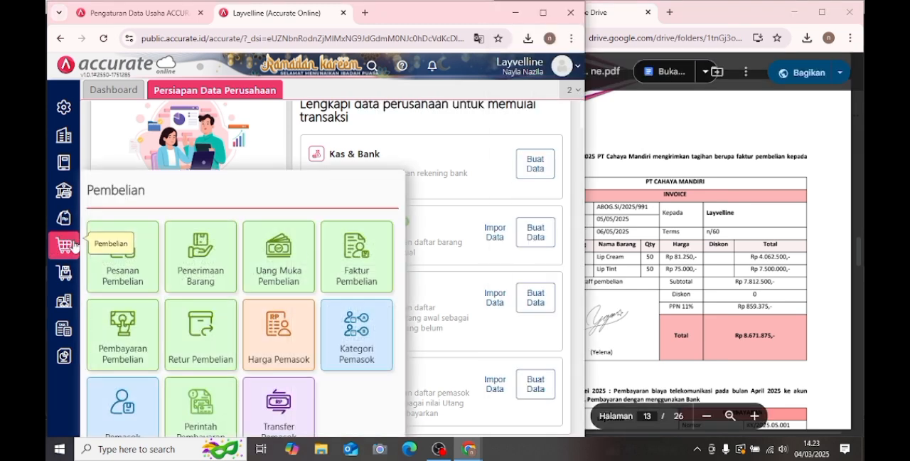
pyautogui.click(341, 263)
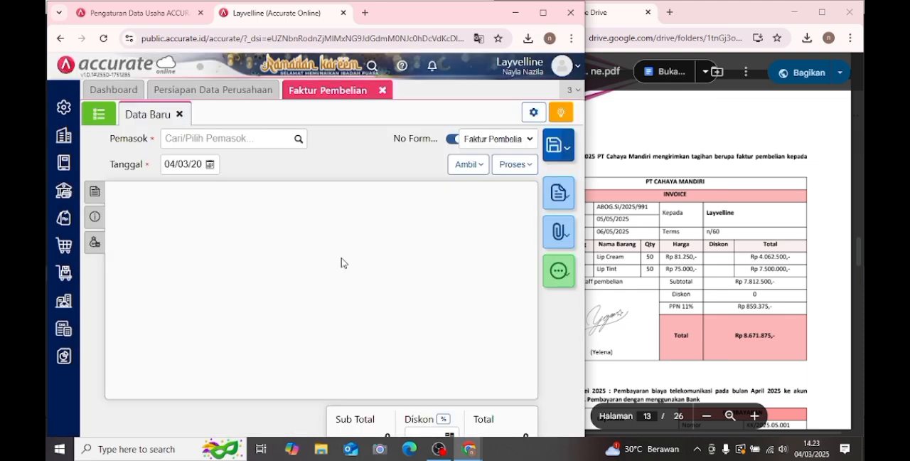
pyautogui.click(300, 140)
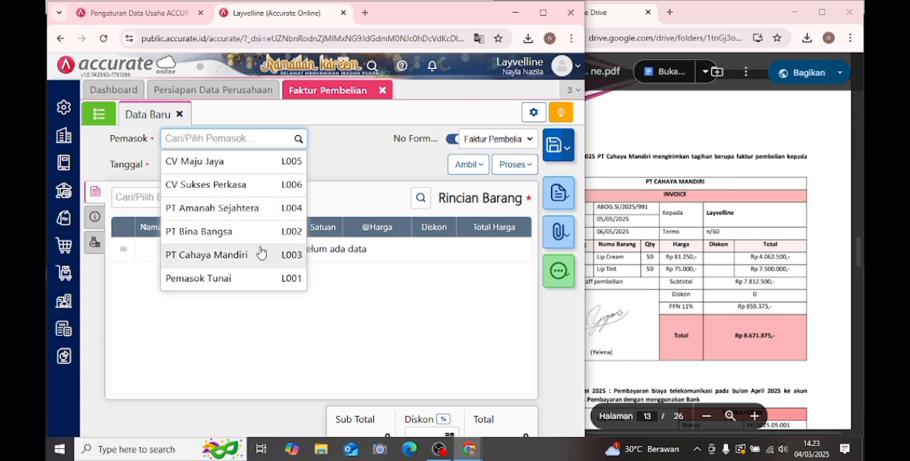
pyautogui.click(261, 254)
# - Set the purchase invoice's Tanggal to 06/05/2025
pyautogui.click(210, 165)
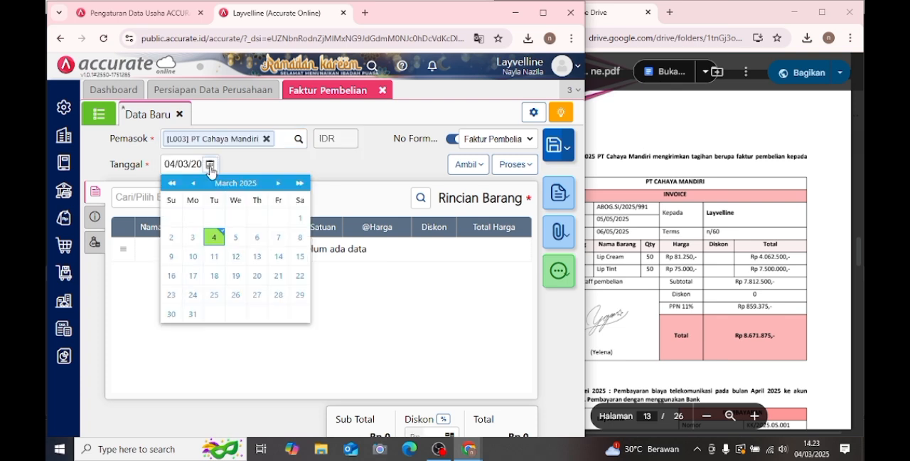
pyautogui.click(278, 184)
pyautogui.click(278, 183)
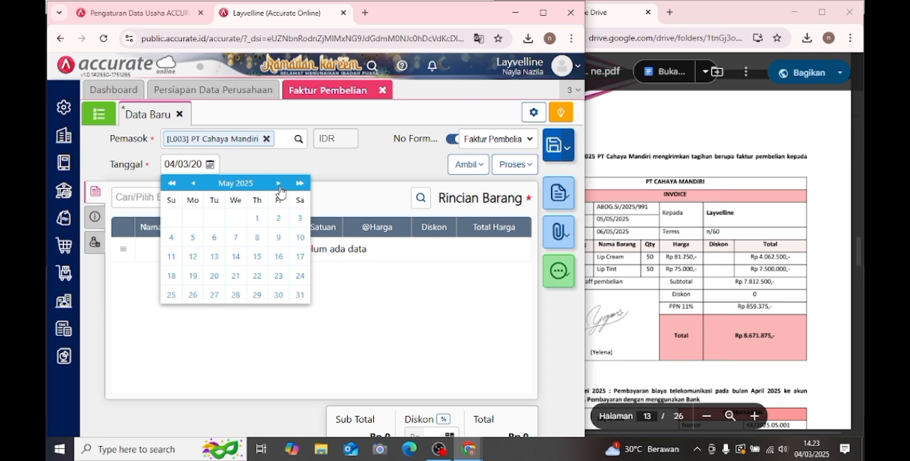
pyautogui.click(214, 237)
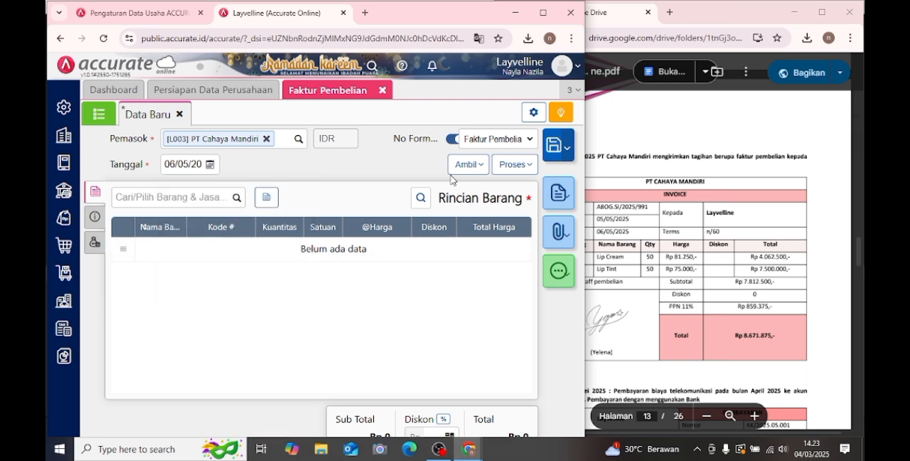
# - Pull the Lip Cream and Lip Tint lines into the purchase invoice from PT Cahaya Mandiri's May 2025 Penerimaan Barang
pyautogui.click(469, 164)
pyautogui.click(433, 213)
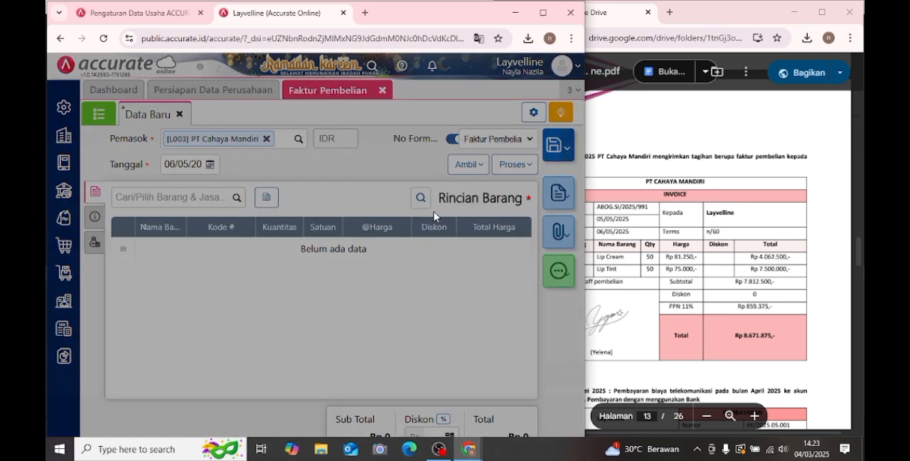
pyautogui.click(356, 166)
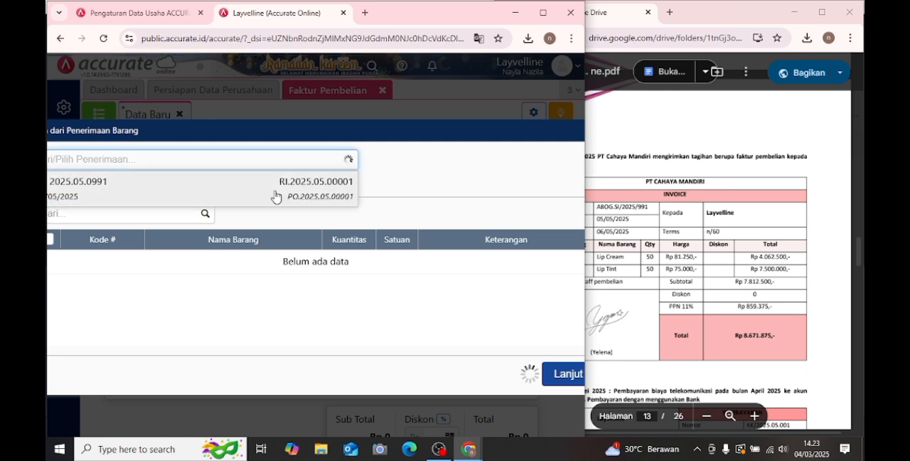
pyautogui.click(276, 197)
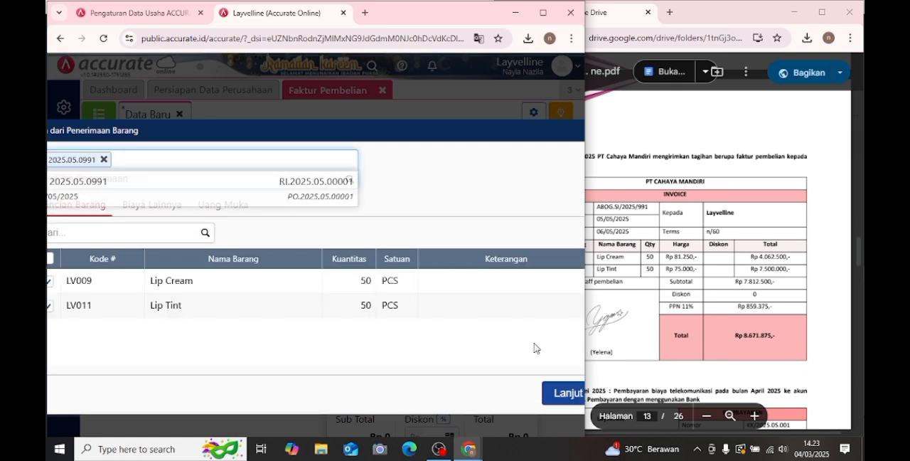
pyautogui.click(558, 393)
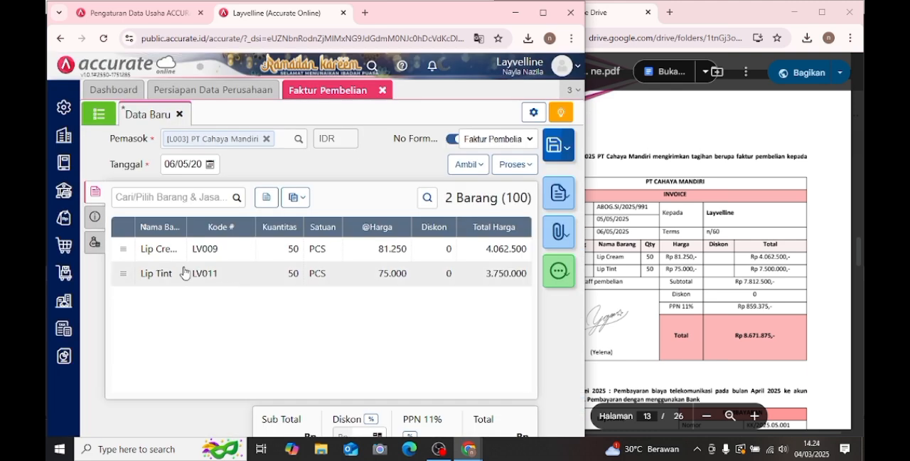
# - Copy the No Faktur from the module's Transaksi 8 invoice into the purchase invoice's No Faktur # field
pyautogui.click(95, 216)
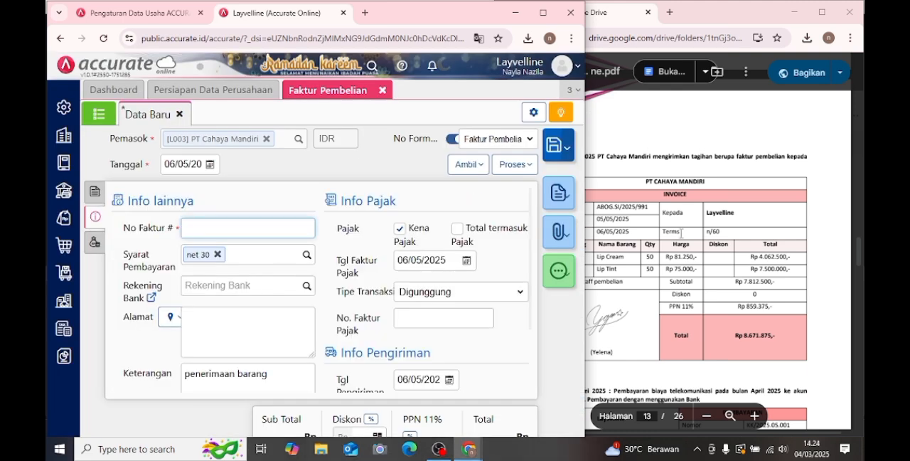
pyautogui.click(617, 220)
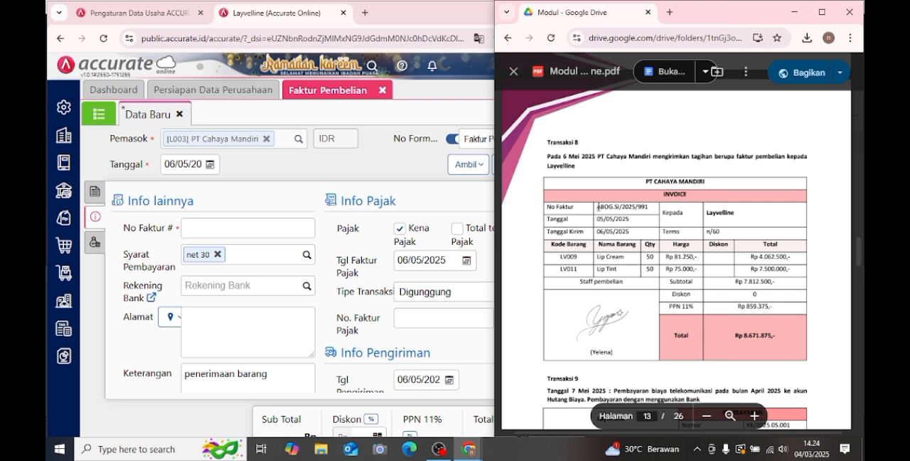
pyautogui.moveTo(595, 207); pyautogui.dragTo(655, 207)
pyautogui.hotkey('ctrl', 'c')
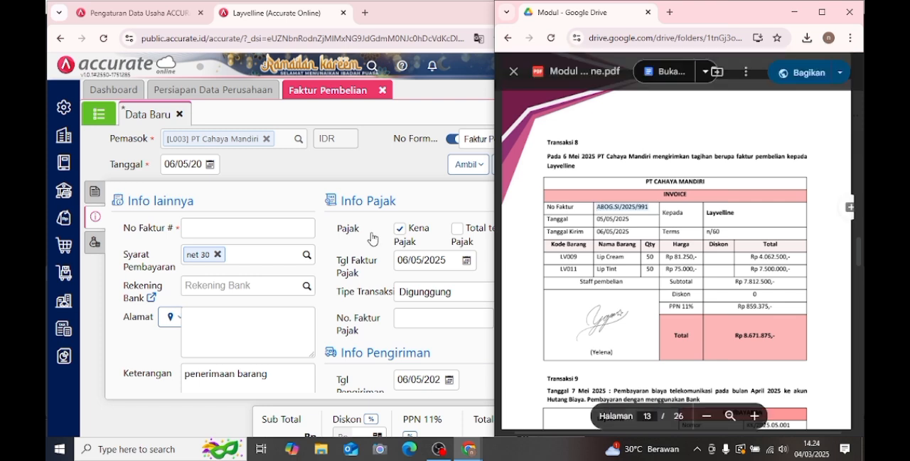
pyautogui.click(257, 227)
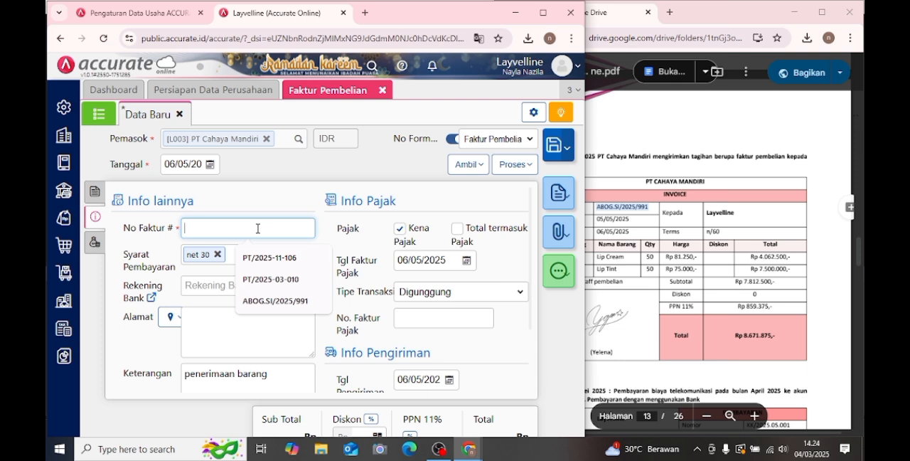
pyautogui.hotkey('ctrl', 'v')
# - Fill the purchase invoice's Alamat with the first stored address of the supplier
pyautogui.scroll(-2, 256, 229)
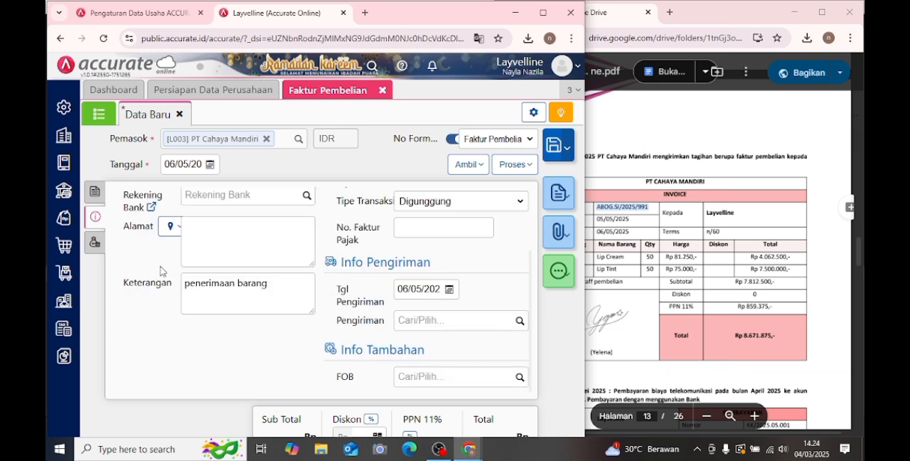
pyautogui.click(180, 227)
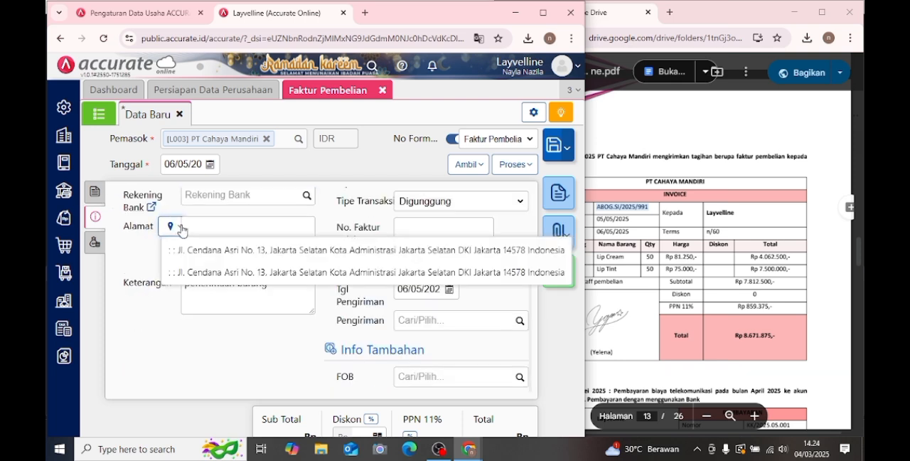
pyautogui.click(236, 258)
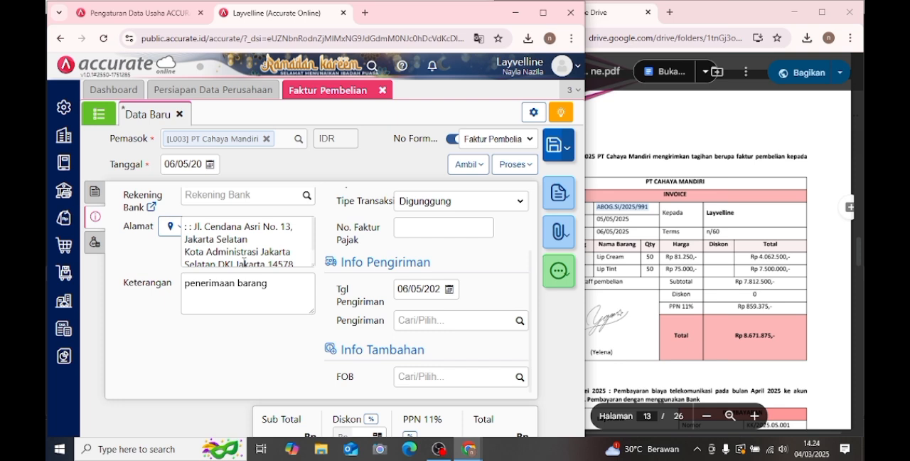
pyautogui.scroll(-1, 281, 266)
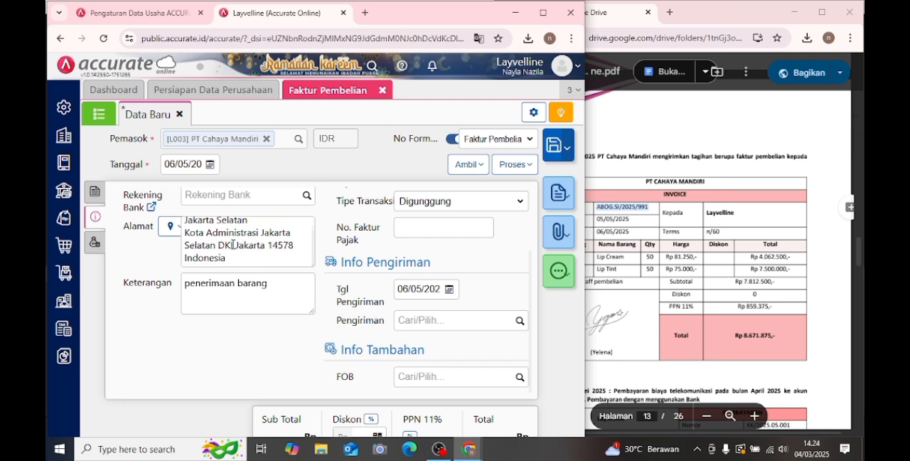
# - Save the PT Cahaya Mandiri purchase invoice with its two item lines and close the Faktur Pembelian form
pyautogui.click(93, 198)
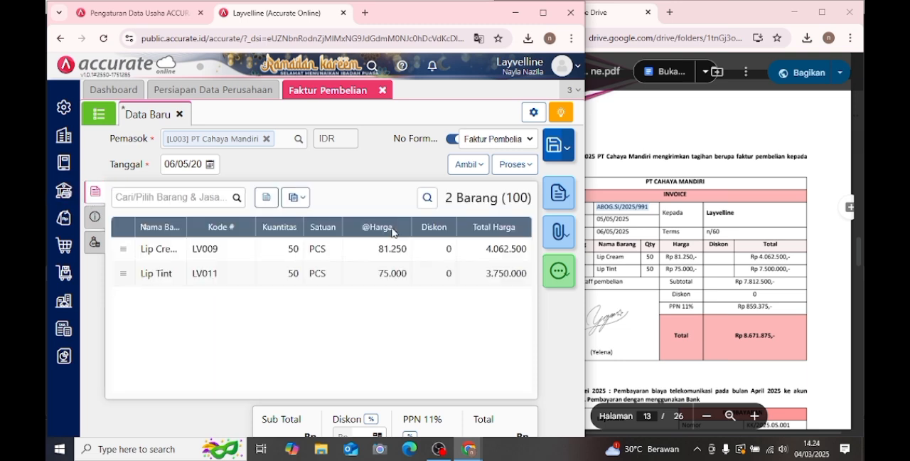
pyautogui.click(553, 151)
pyautogui.click(667, 205)
pyautogui.scroll(-3, 675, 205)
pyautogui.click(308, 311)
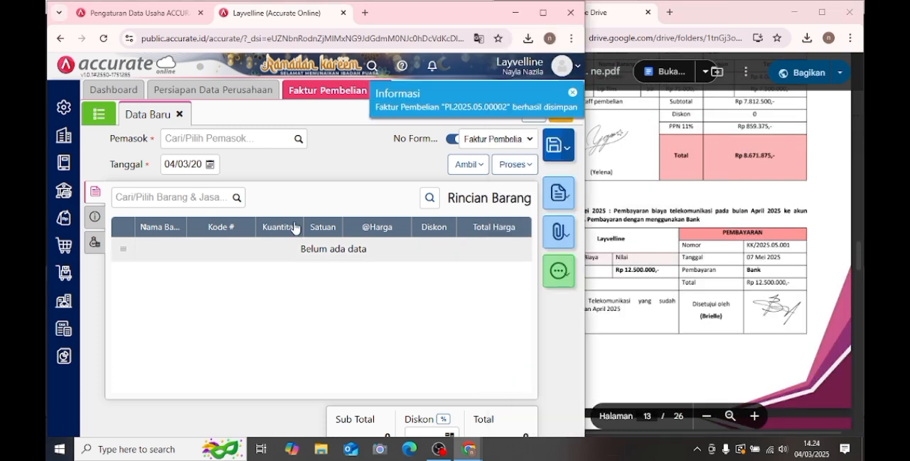
pyautogui.click(383, 91)
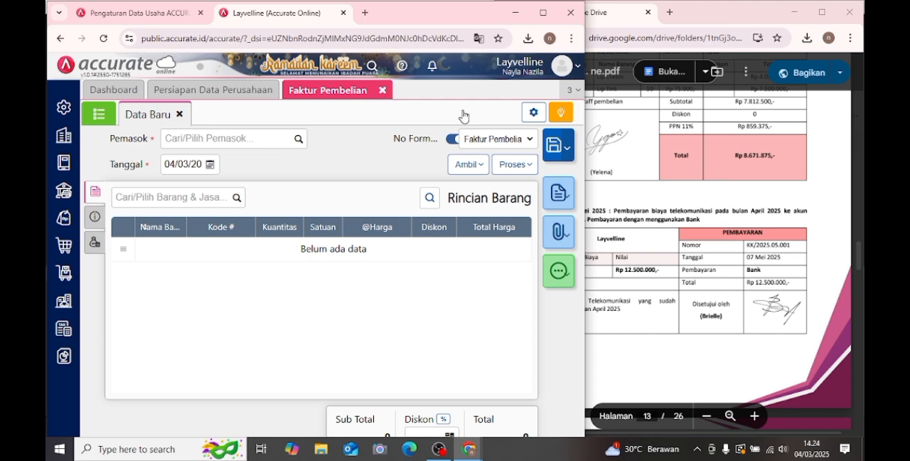
# - Start a new Kas & Bank Pembayaran for Transaksi 9 with Bank as the paying account, dated 07/05/2025
pyautogui.moveTo(596, 210); pyautogui.dragTo(649, 212)
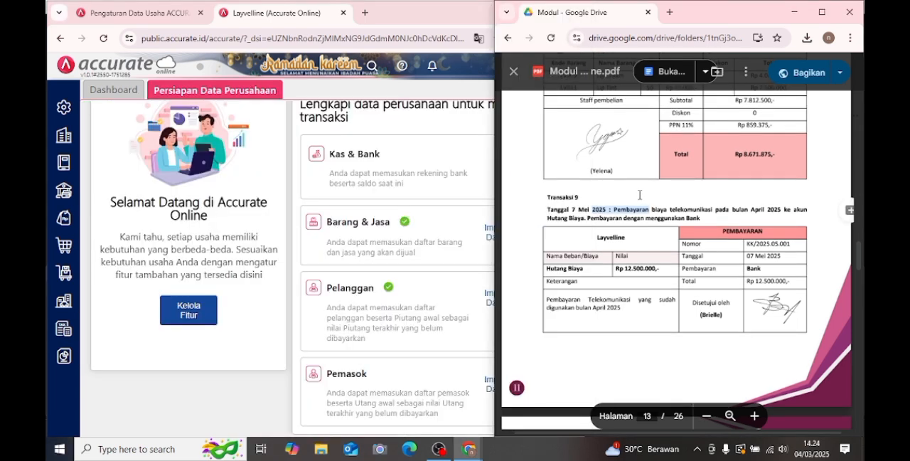
pyautogui.scroll(-1, 642, 199)
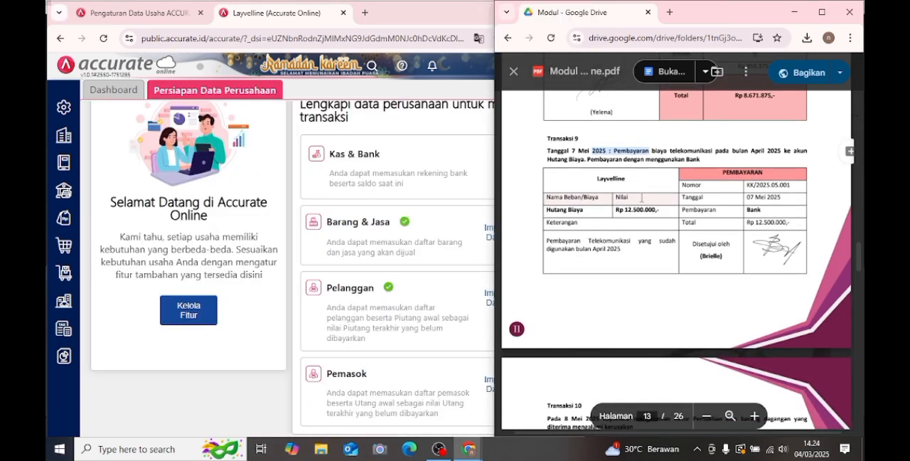
pyautogui.click(64, 191)
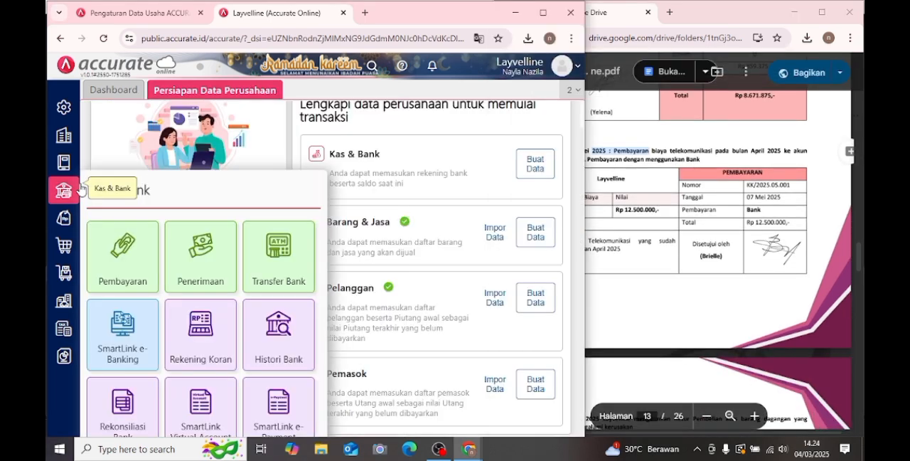
pyautogui.click(140, 253)
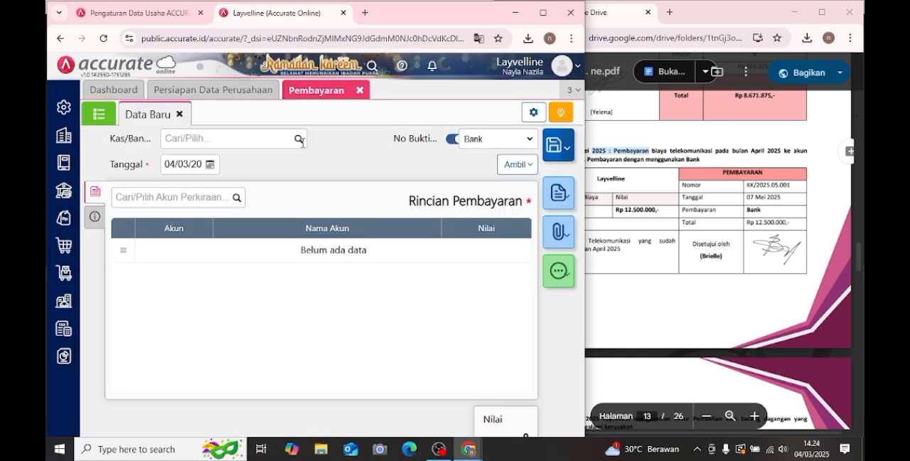
pyautogui.click(302, 141)
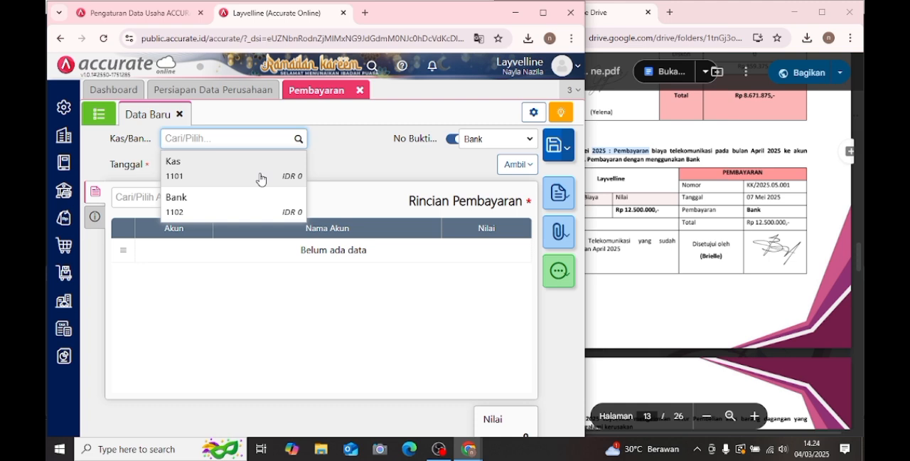
pyautogui.click(228, 204)
pyautogui.click(211, 165)
pyautogui.click(277, 183)
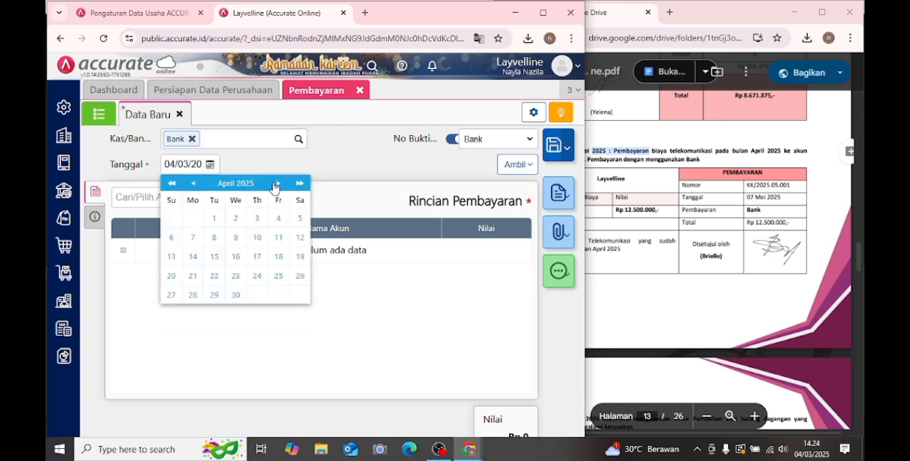
pyautogui.click(276, 183)
pyautogui.click(235, 237)
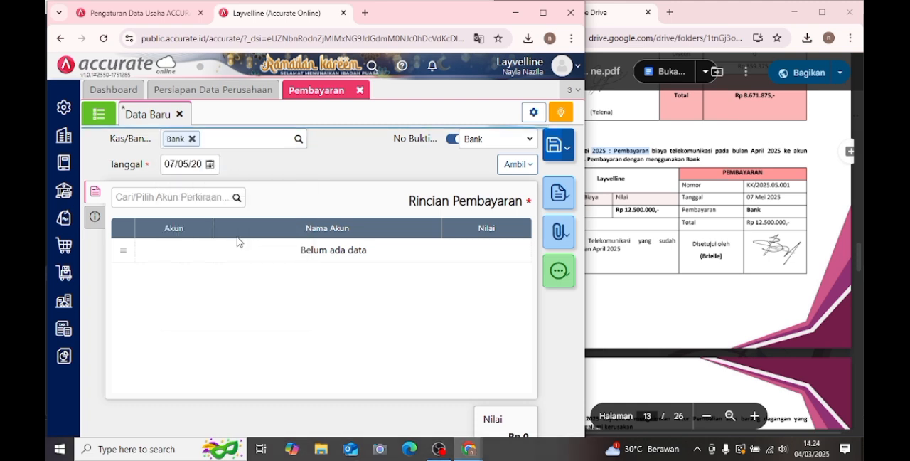
# - Add the Hutang Biaya account to the payment details with a Nilai of Rp 12.500.000
pyautogui.click(183, 198)
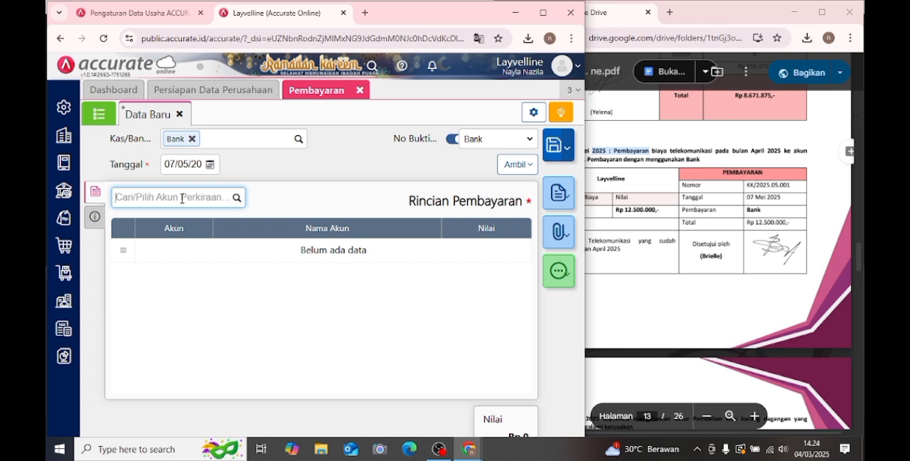
pyautogui.doubleClick(692, 211)
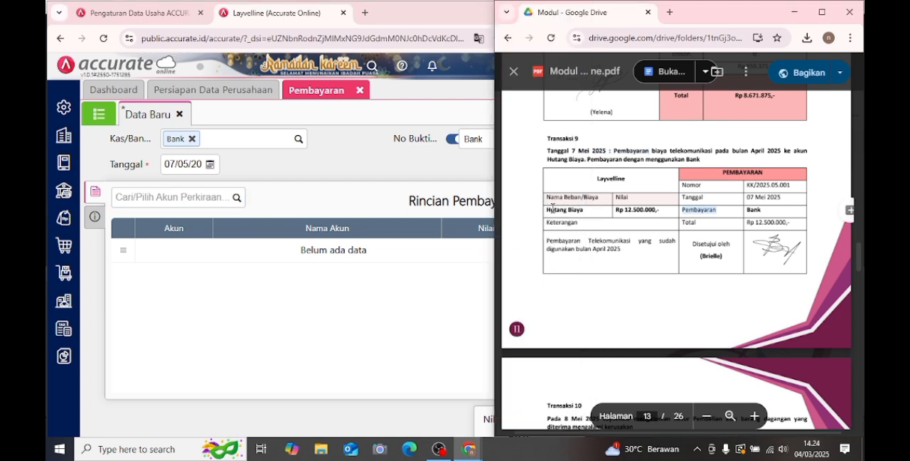
pyautogui.click(165, 196)
pyautogui.write('h')
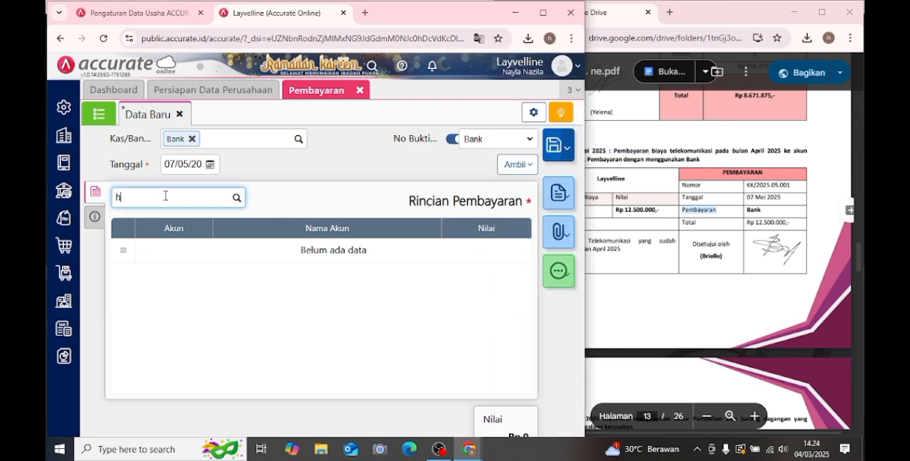
pyautogui.write('utang bi')
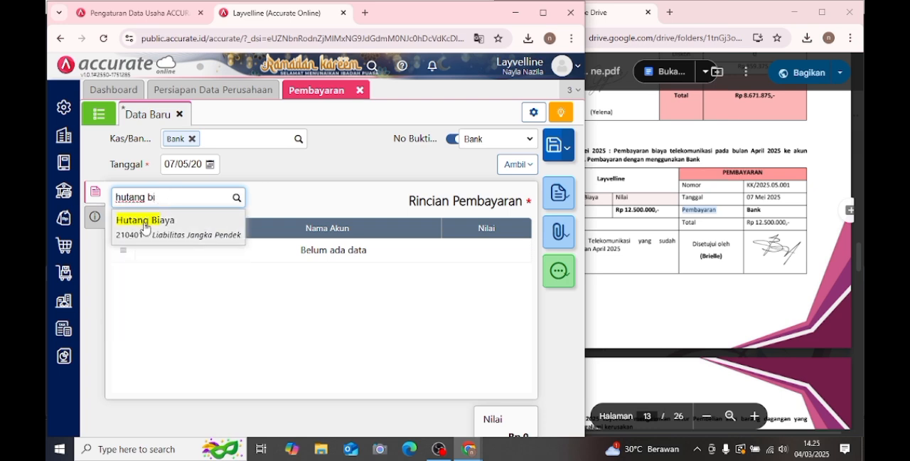
pyautogui.click(145, 228)
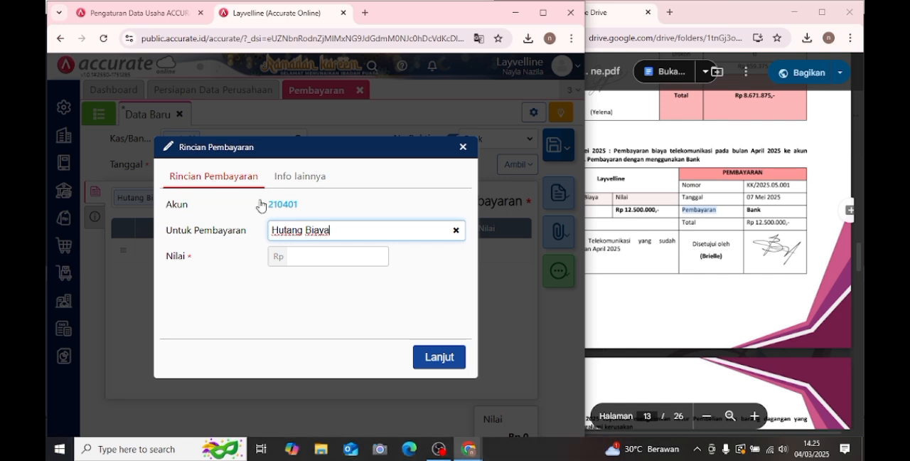
pyautogui.click(349, 258)
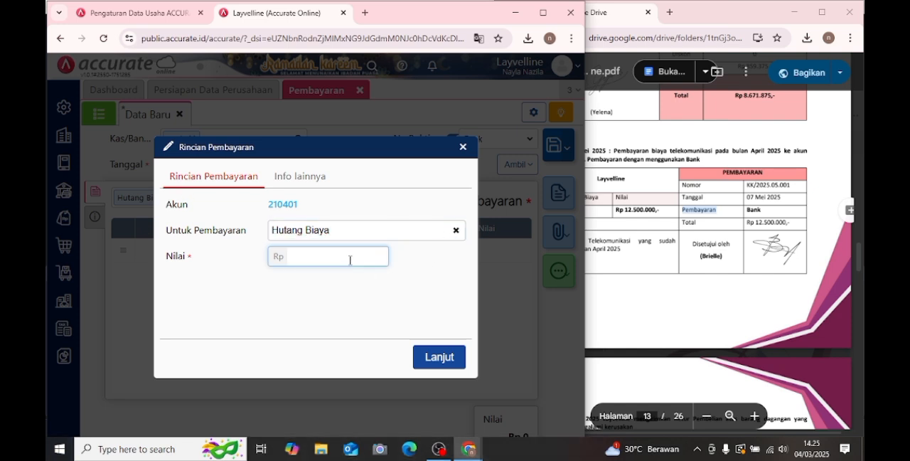
pyautogui.write('12.500.000')
pyautogui.click(442, 353)
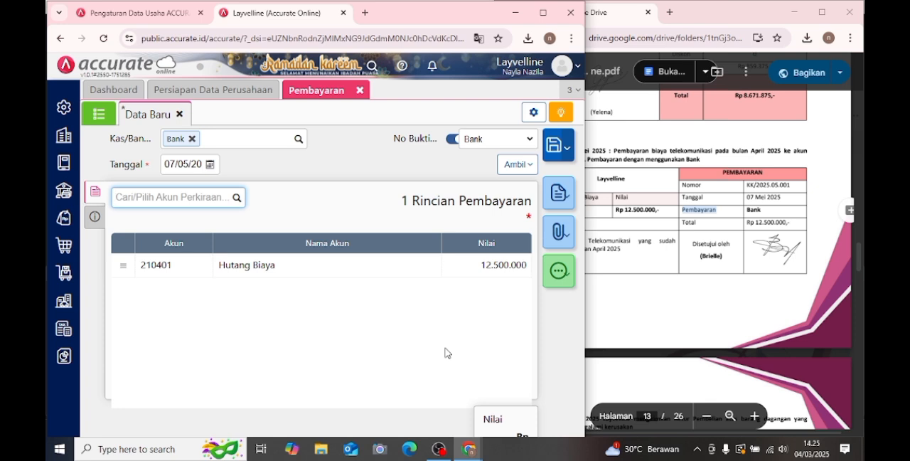
# - Copy the Nomor from the module's Transaksi 9 voucher into the payment's No Cek # field
pyautogui.click(97, 221)
pyautogui.click(799, 217)
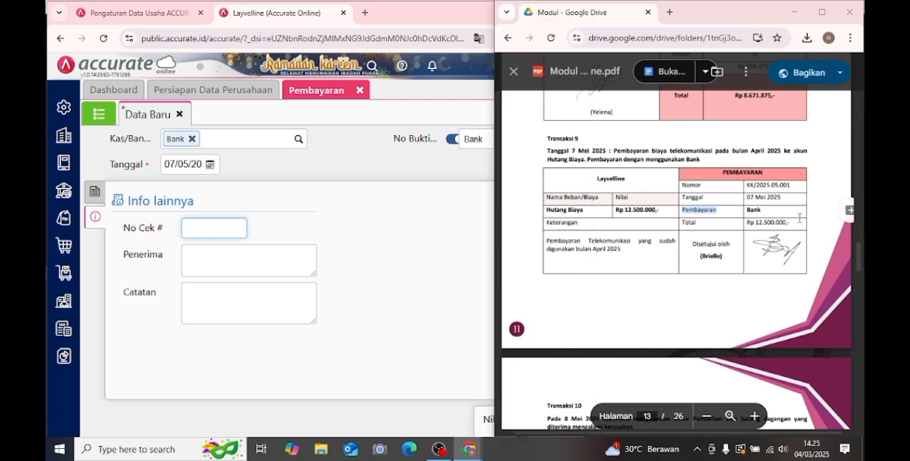
pyautogui.moveTo(747, 186); pyautogui.dragTo(801, 179)
pyautogui.hotkey('ctrl', 'c')
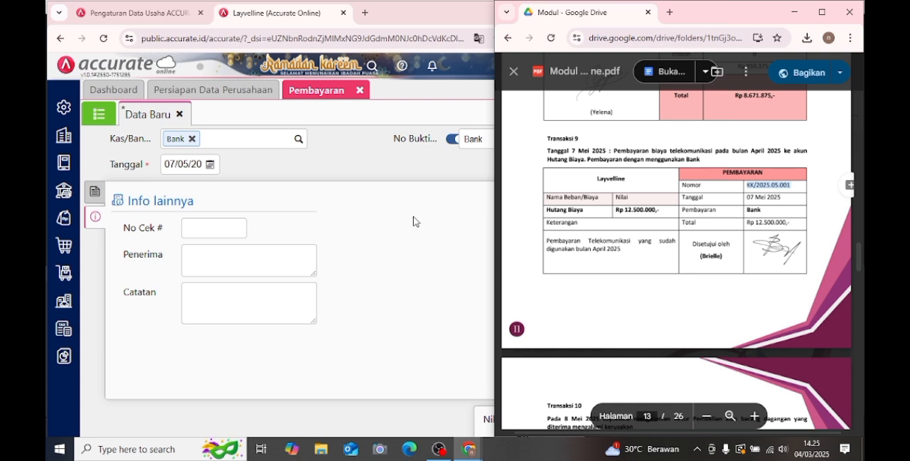
pyautogui.click(204, 232)
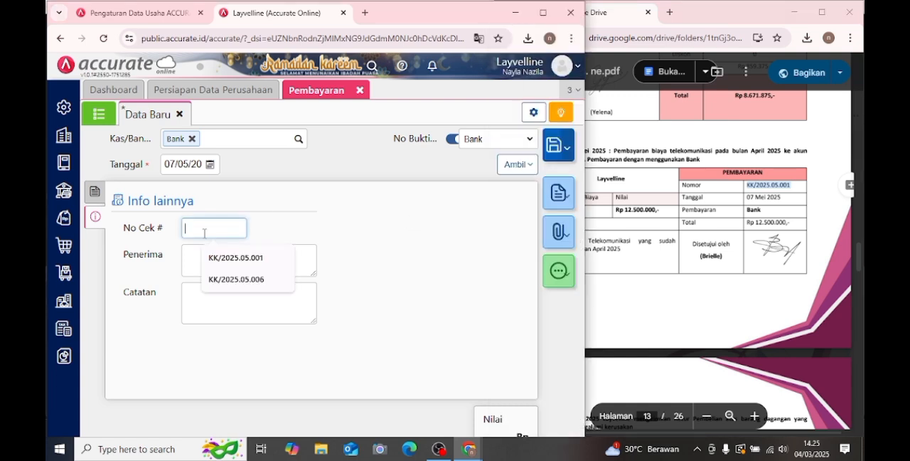
pyautogui.hotkey('ctrl', 'v')
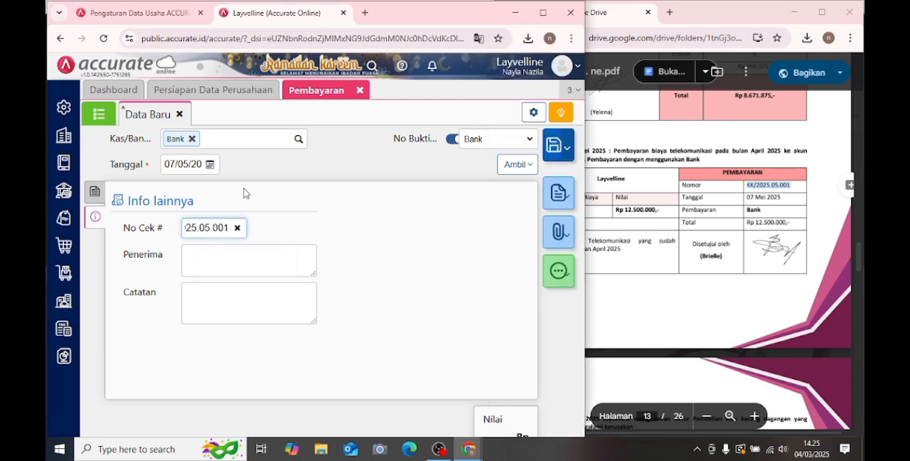
# - Enter "Pemabayaran telekomunikasi yang sudah digunakan bulan April 2025" as the payment's Catatan
pyautogui.click(271, 296)
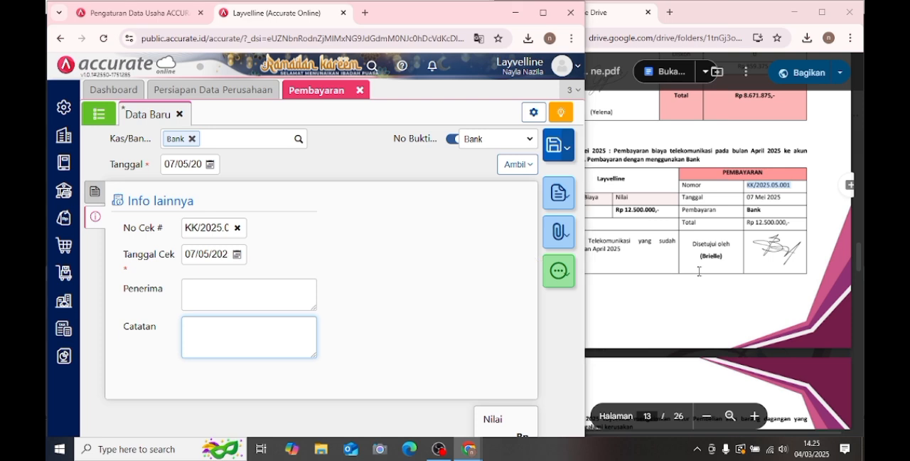
pyautogui.click(698, 271)
pyautogui.click(278, 336)
pyautogui.write('Pem')
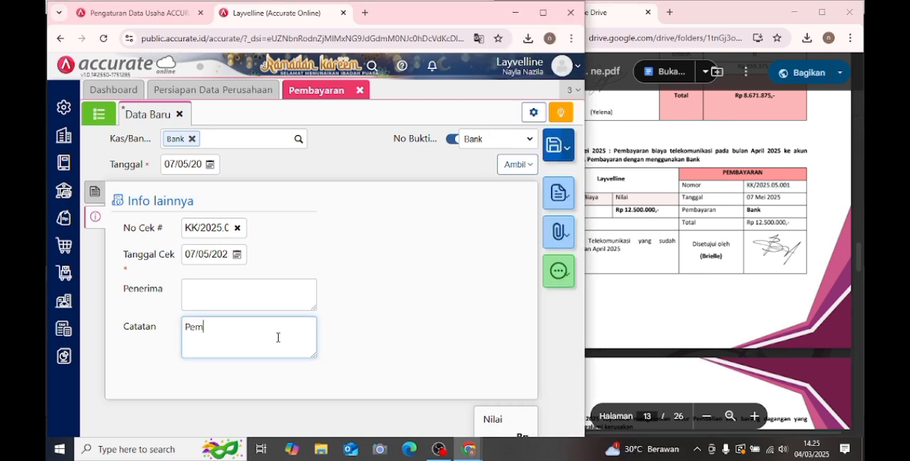
pyautogui.write('abayaran telekomunikasi ')
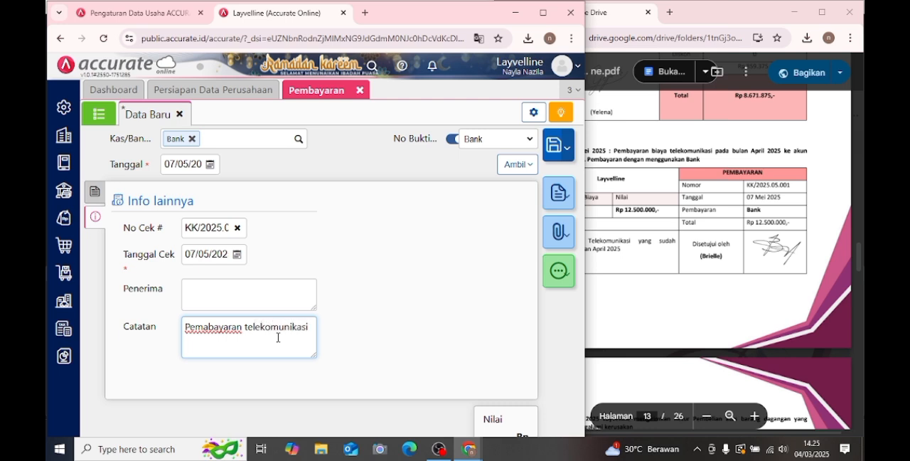
pyautogui.write('yang sudah digunak')
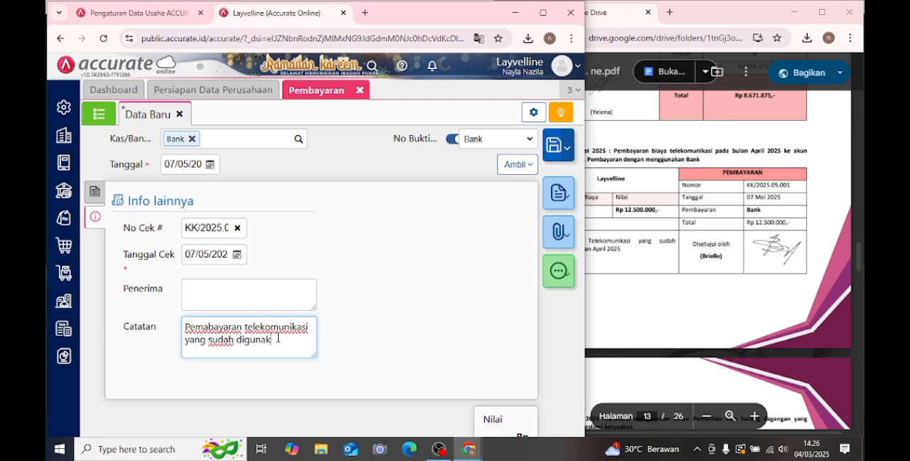
pyautogui.write('an bulan Ap')
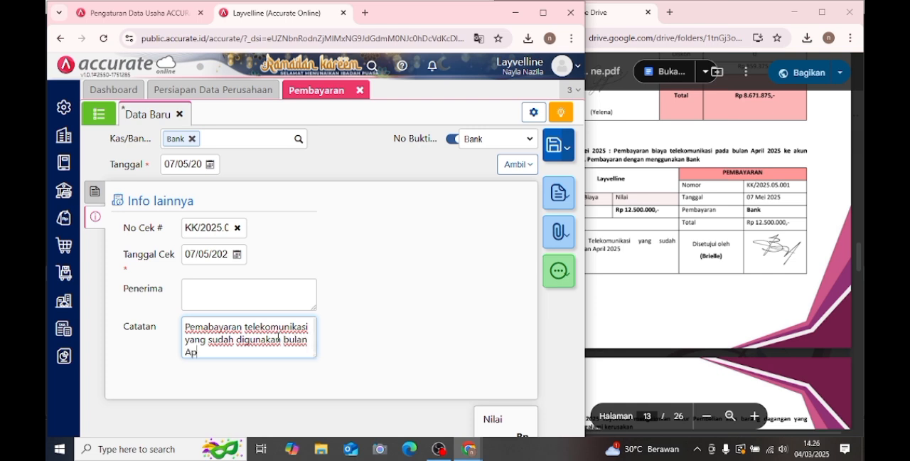
pyautogui.write('ril 2025')
# - Save the Hutang Biaya payment and close the Pembayaran form
pyautogui.click(95, 192)
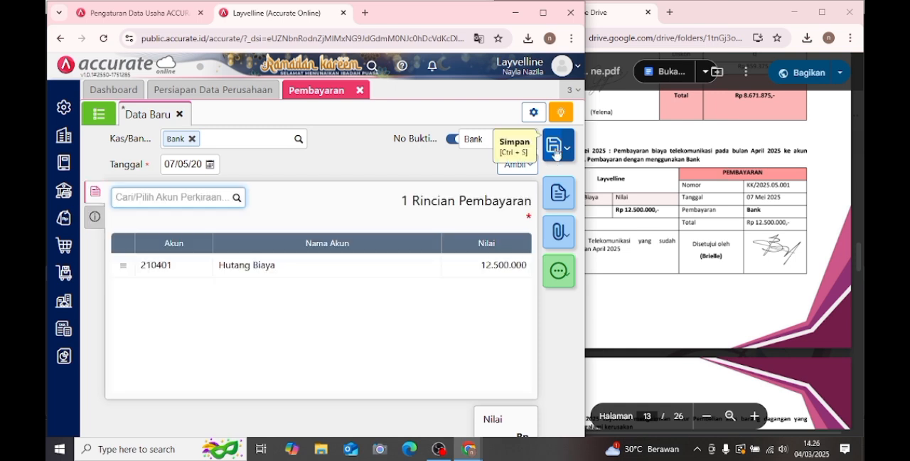
pyautogui.click(555, 146)
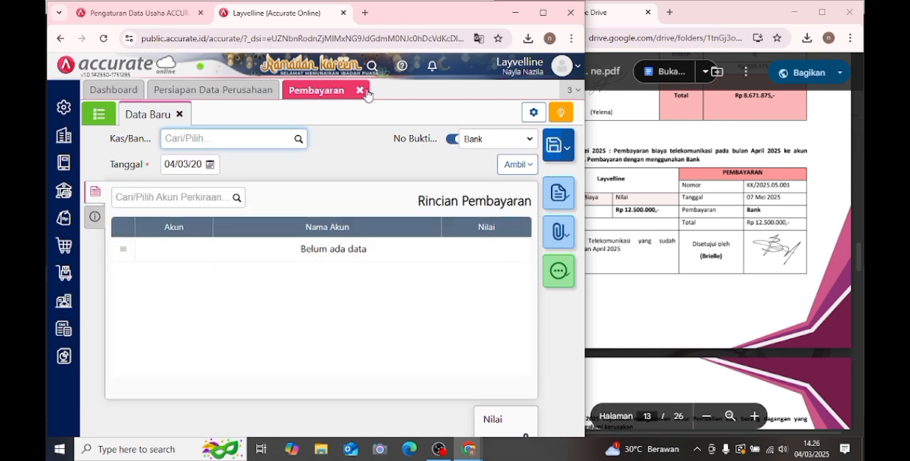
pyautogui.click(361, 91)
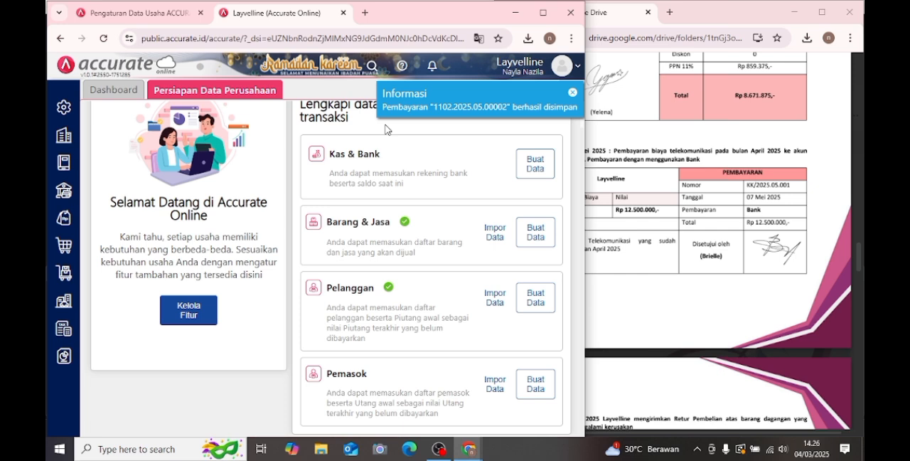
# - Start a new Retur Pembelian for the module's Transaksi 10 with PT Cahaya Mandiri as the Pemasok
pyautogui.click(682, 188)
pyautogui.scroll(-5, 683, 189)
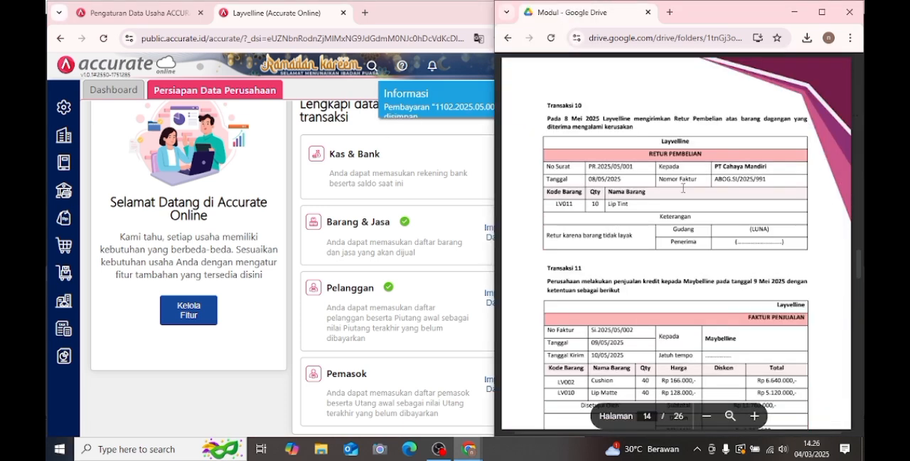
pyautogui.scroll(-2, 683, 189)
pyautogui.scroll(2, 640, 164)
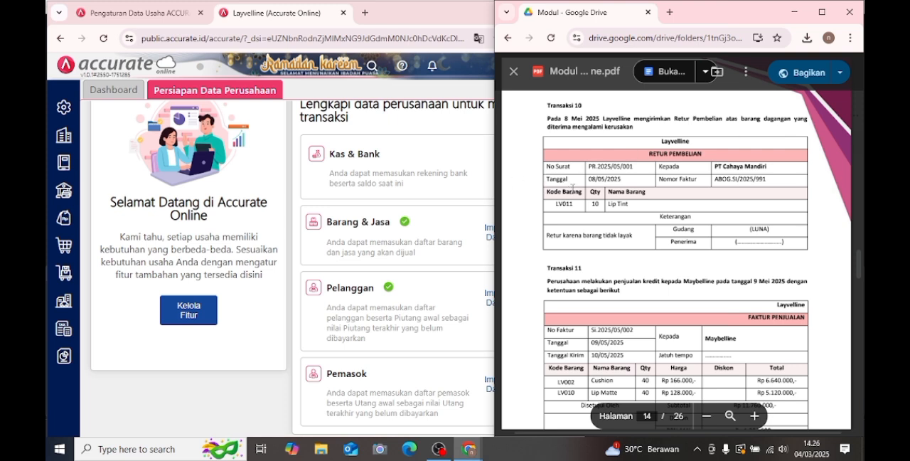
pyautogui.click(229, 365)
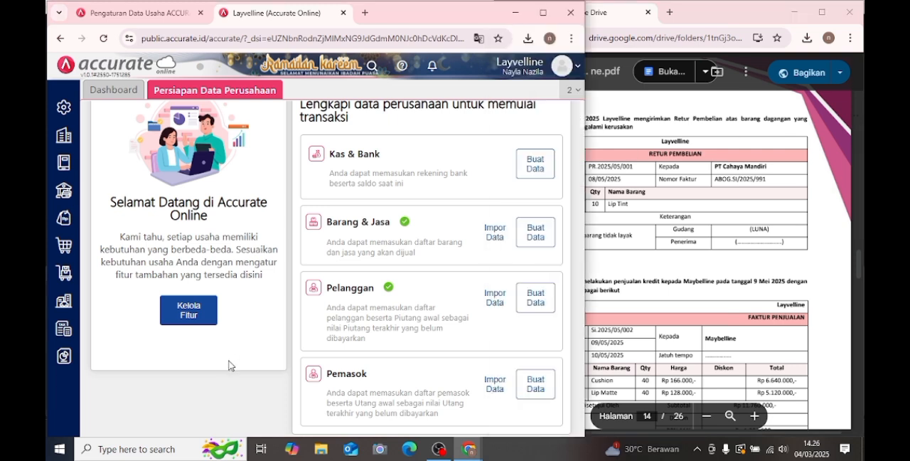
pyautogui.click(64, 247)
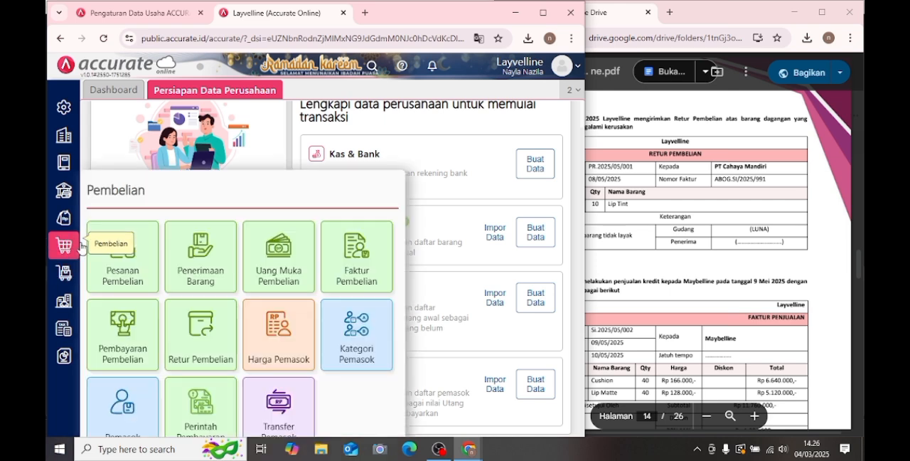
pyautogui.click(199, 336)
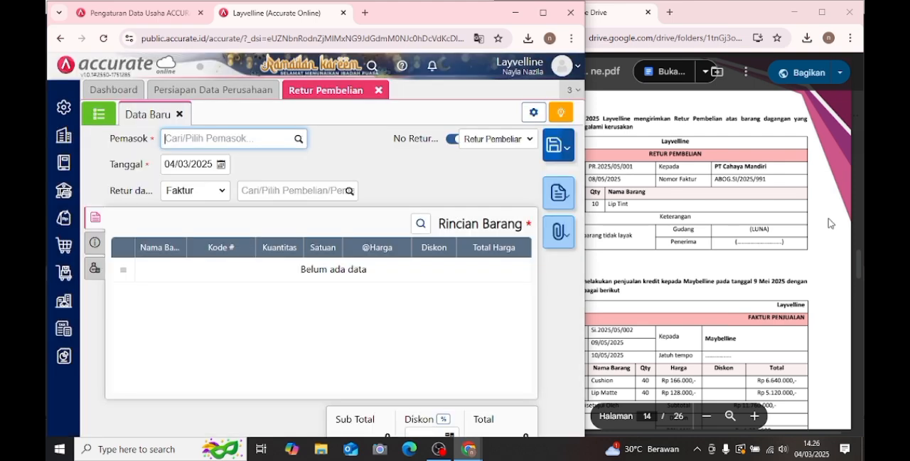
pyautogui.click(701, 184)
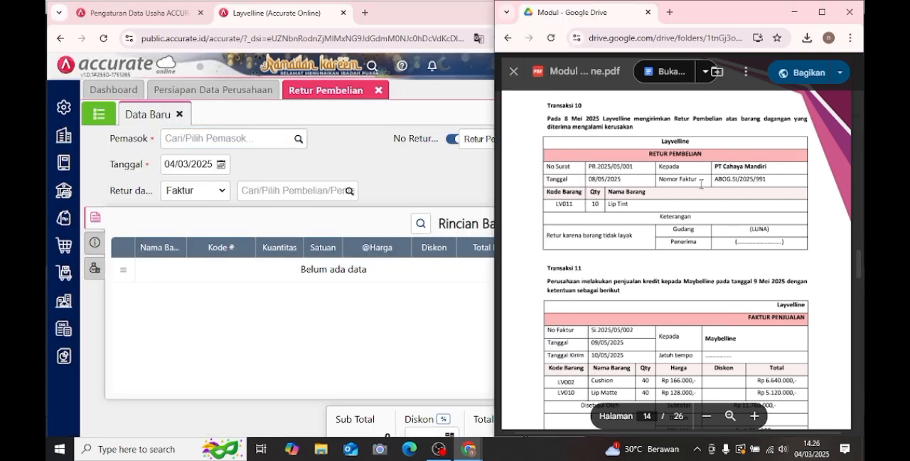
pyautogui.click(299, 140)
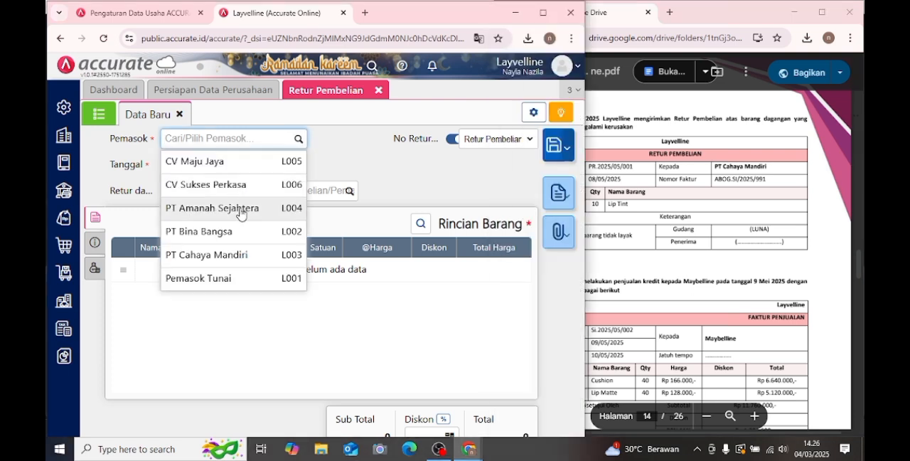
pyautogui.click(248, 254)
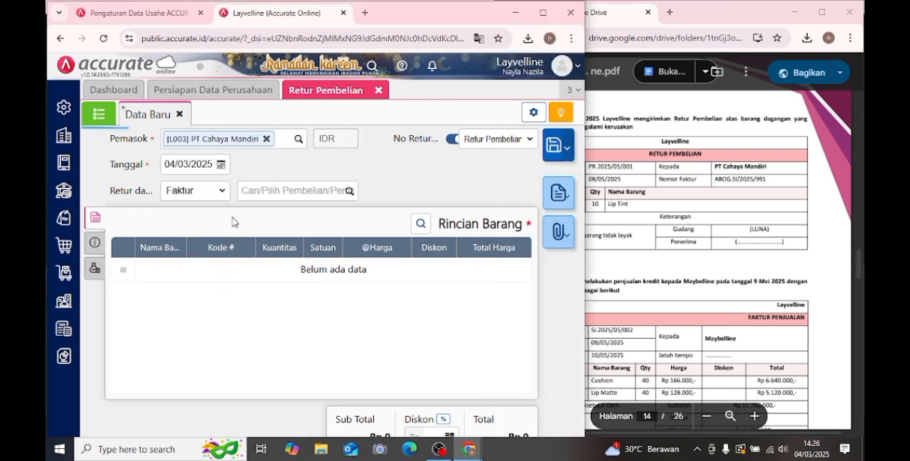
# - Date the purchase return 08/05/2025 and base it on the supplier's Faktur ABOG.SI/2025/991
pyautogui.click(220, 165)
pyautogui.click(276, 183)
pyautogui.click(275, 184)
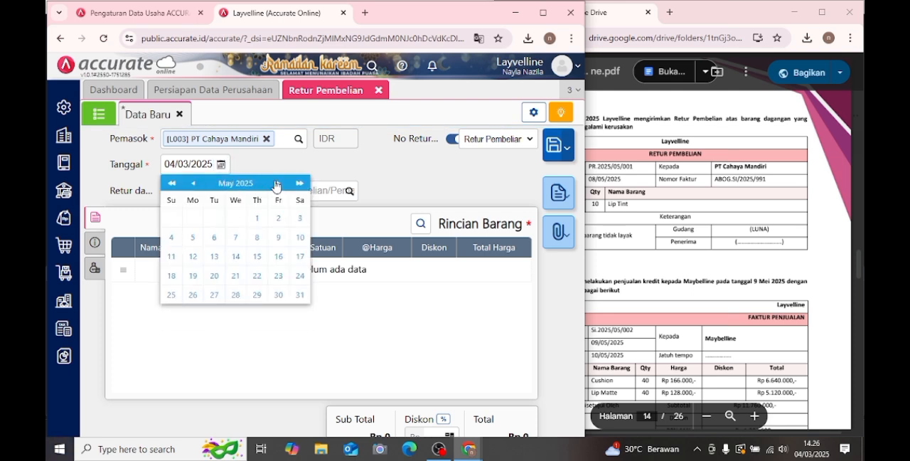
pyautogui.click(257, 237)
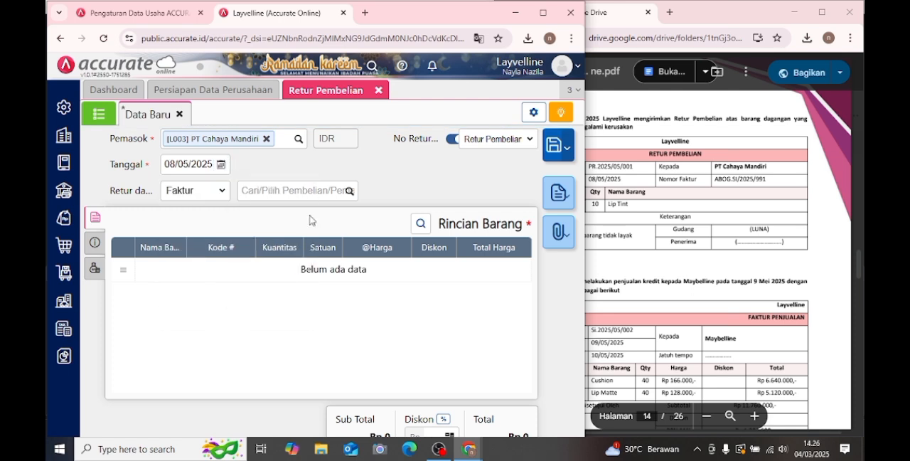
pyautogui.click(349, 192)
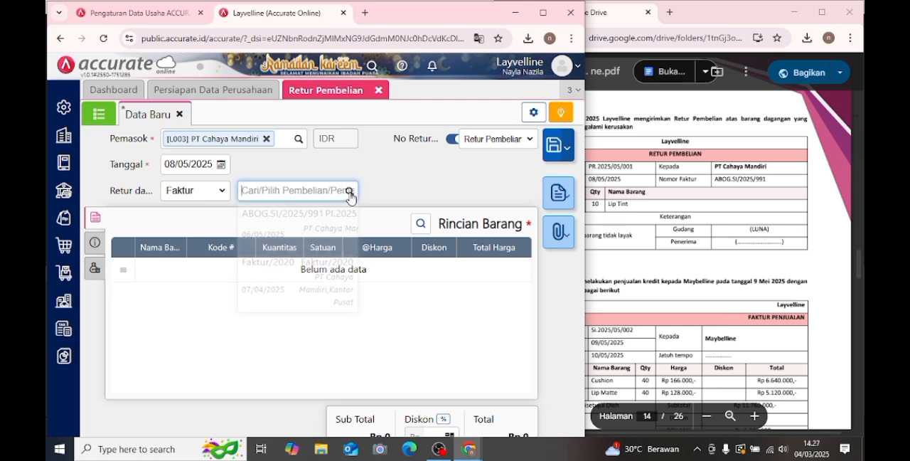
pyautogui.click(293, 226)
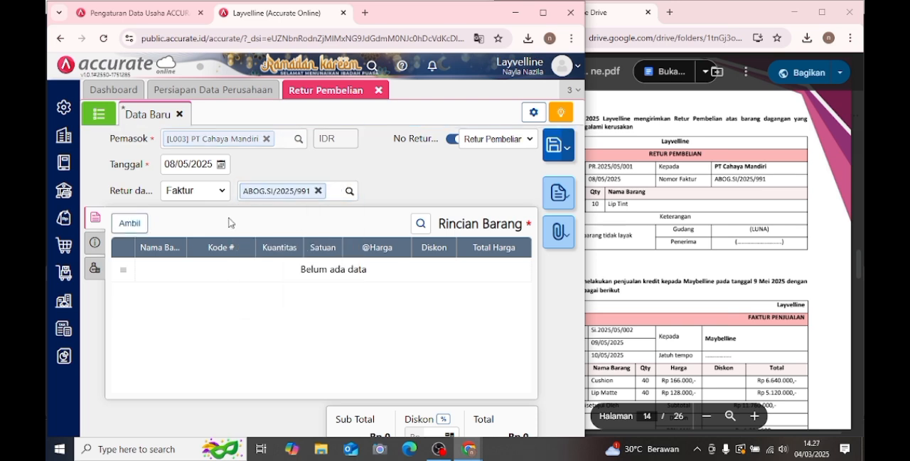
# - Bring only the Lip Tint line in from the invoice and set its returned Kuantitas to 10 PCS
pyautogui.click(132, 223)
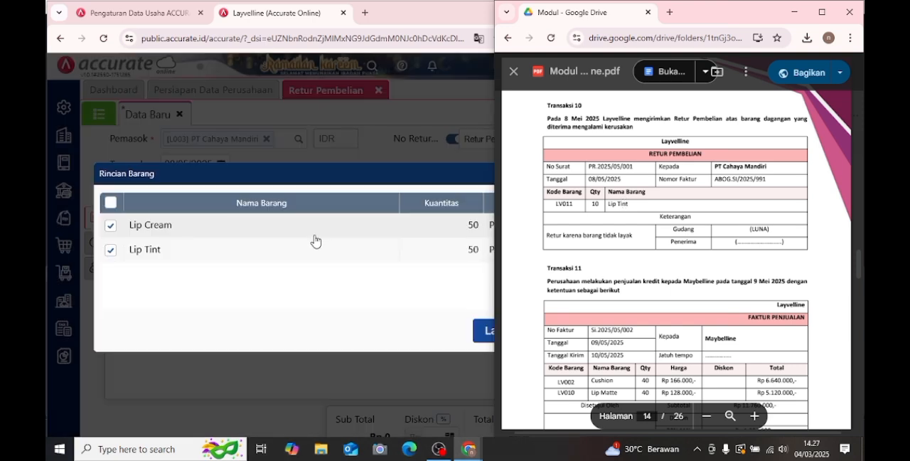
pyautogui.click(259, 233)
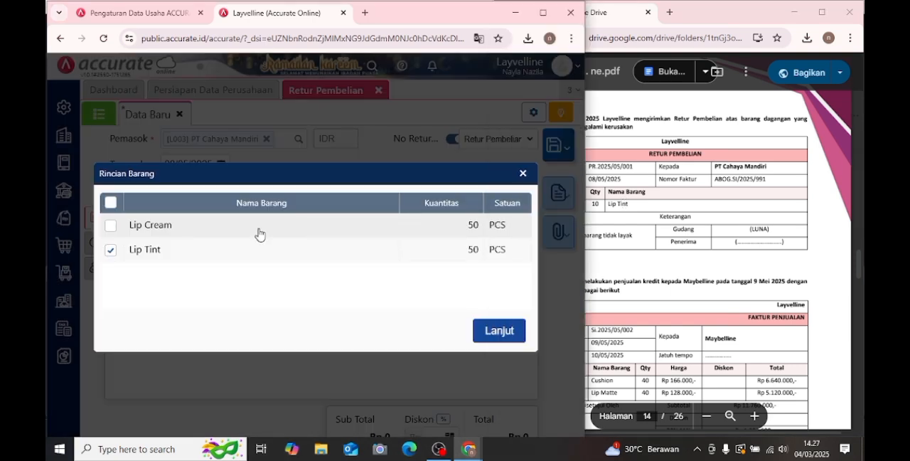
pyautogui.click(517, 334)
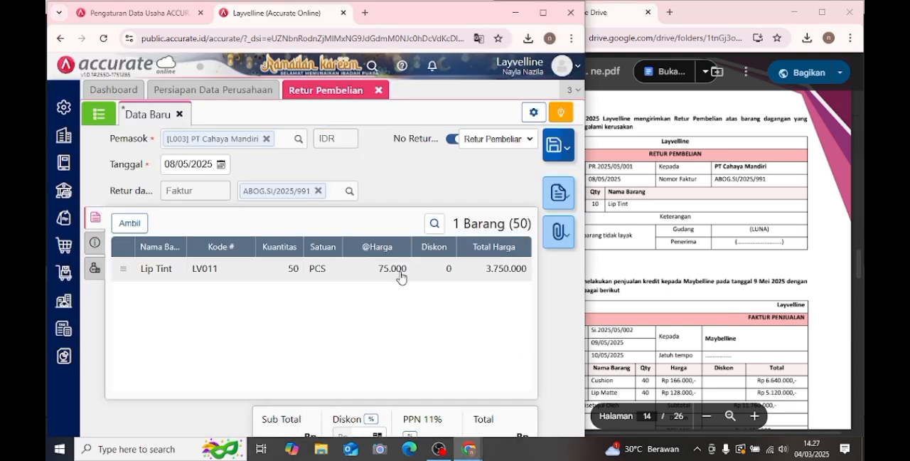
pyautogui.click(346, 269)
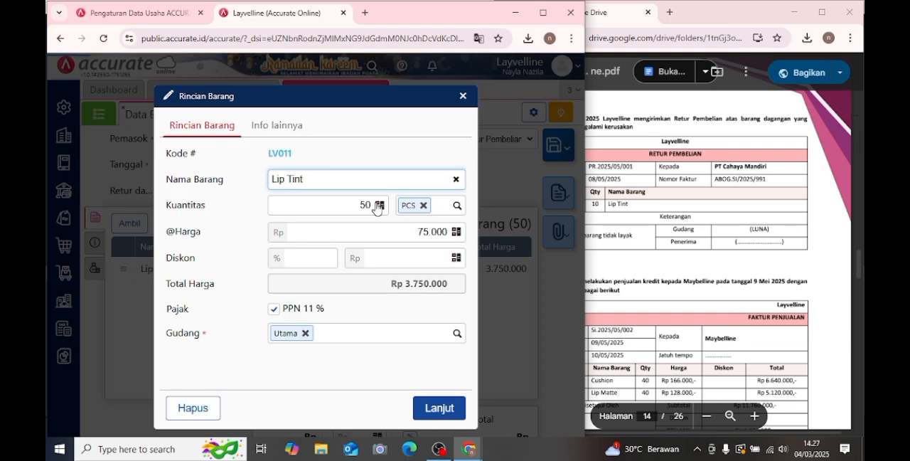
pyautogui.click(364, 204)
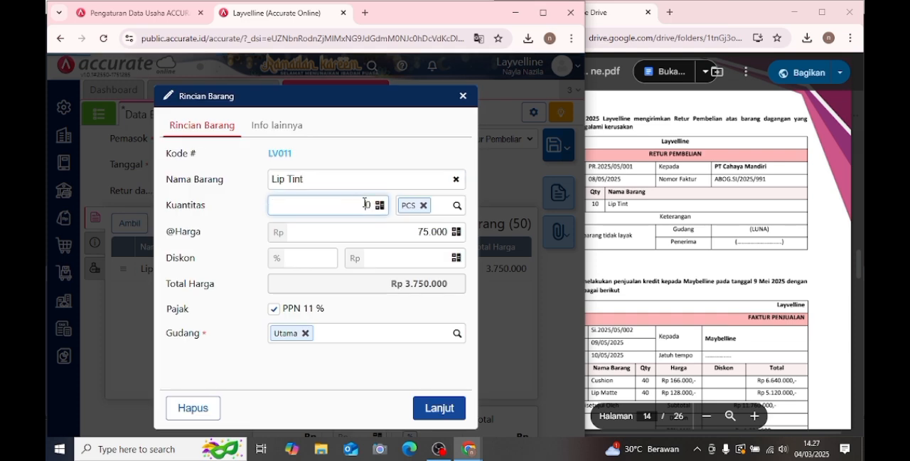
pyautogui.click(426, 404)
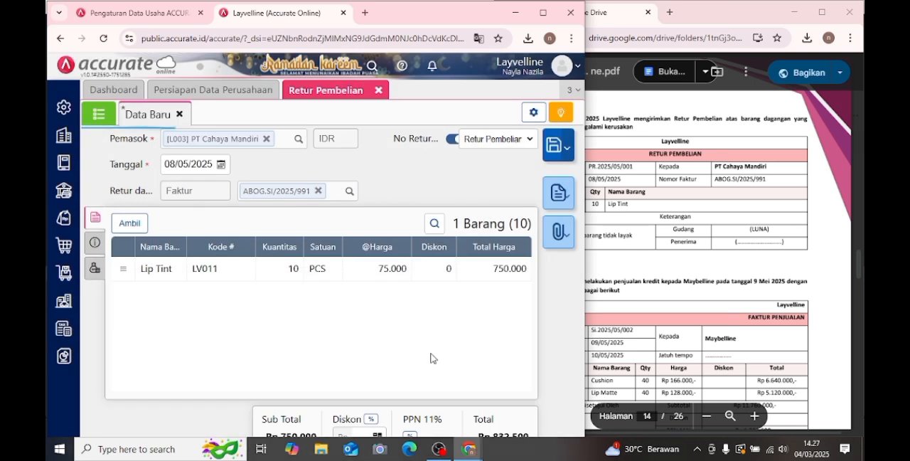
# - Copy "Retur karena barang tidak layak" from the module into the return's Keterangan and save the Retur Pembelian
pyautogui.click(101, 246)
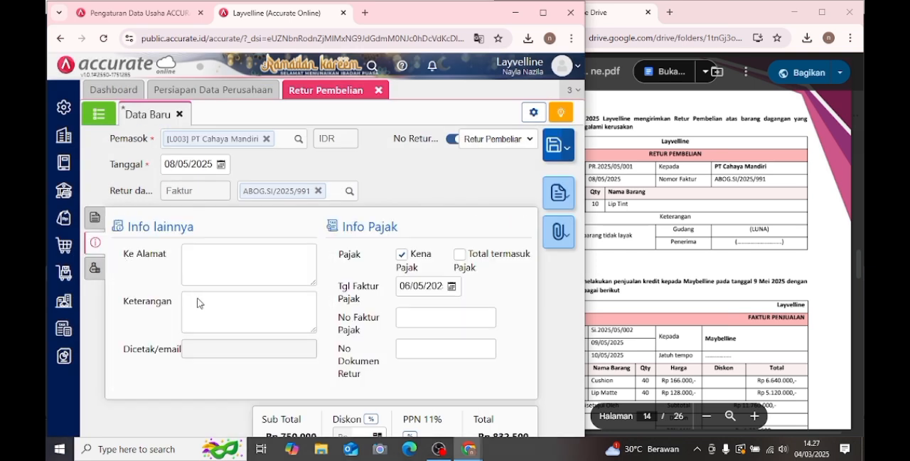
pyautogui.click(226, 296)
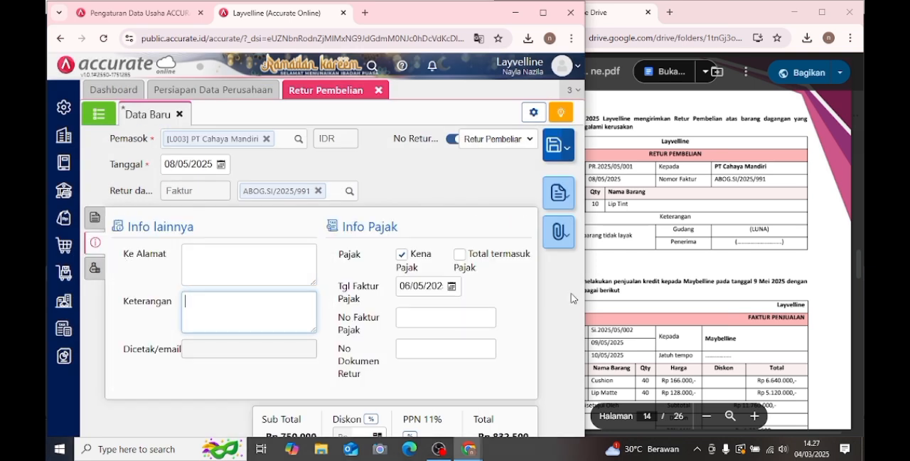
pyautogui.doubleClick(744, 284)
pyautogui.moveTo(545, 243); pyautogui.dragTo(645, 238)
pyautogui.hotkey('ctrl', 'c')
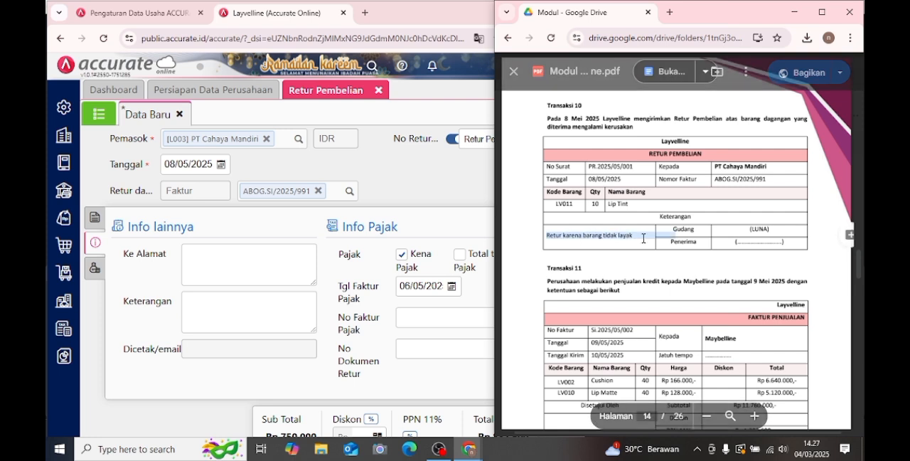
pyautogui.click(278, 316)
pyautogui.hotkey('ctrl', 'v')
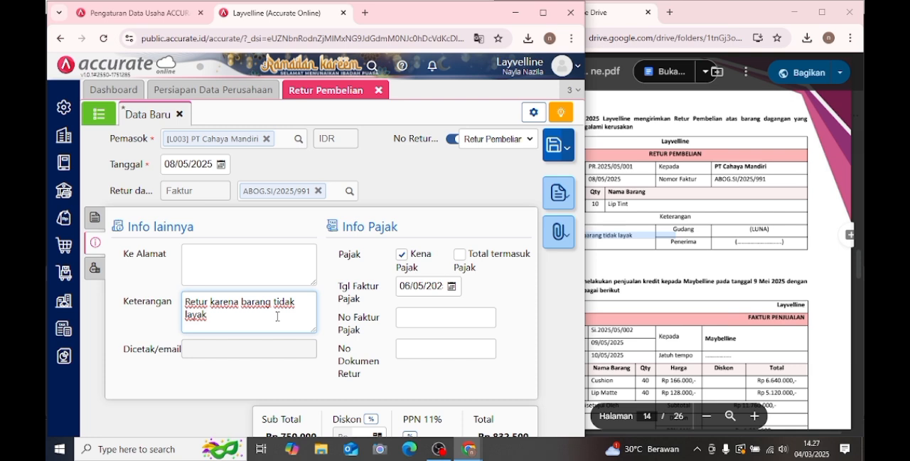
pyautogui.click(95, 217)
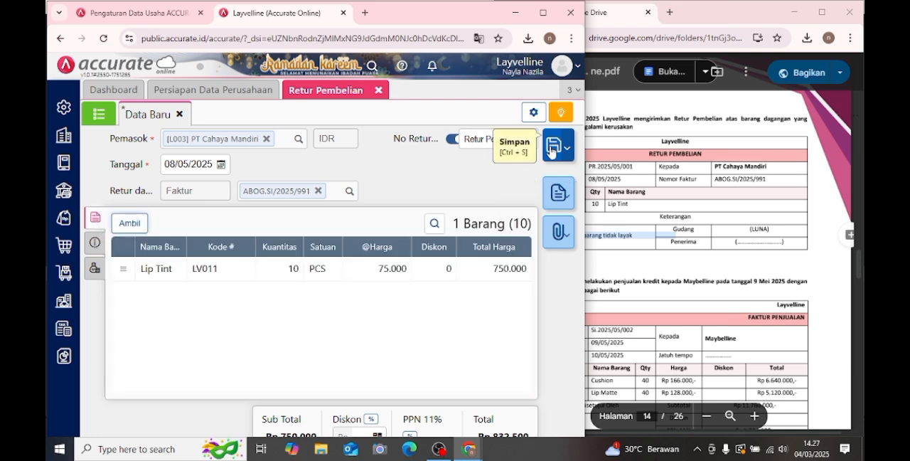
pyautogui.click(553, 148)
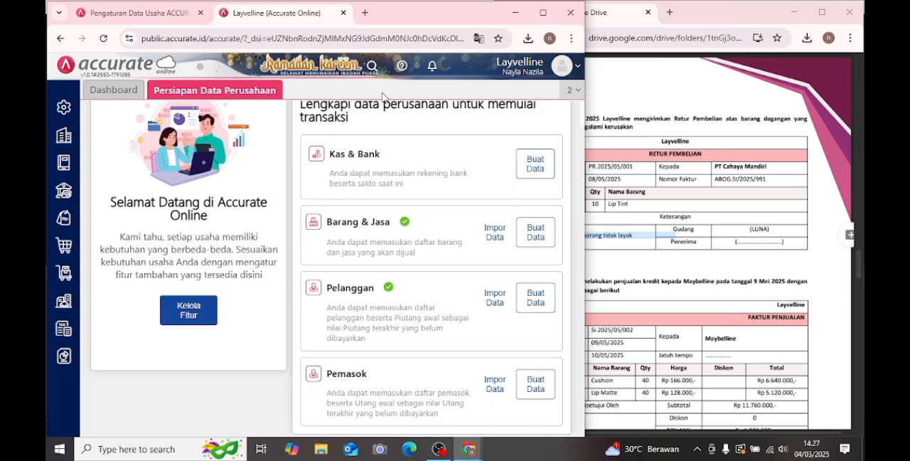
# - Start a new Faktur Penjualan for the module's Transaksi 11 with Maybelline as the Pelanggan
pyautogui.click(721, 180)
pyautogui.scroll(-3, 721, 180)
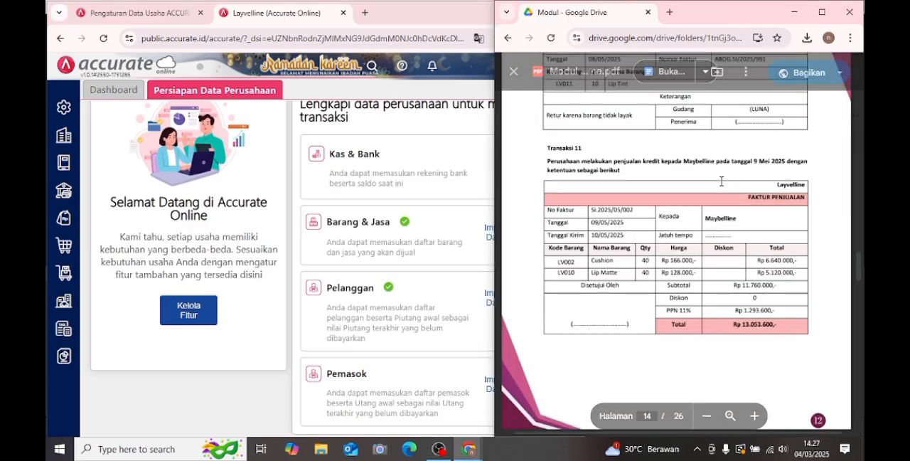
pyautogui.scroll(-1, 721, 179)
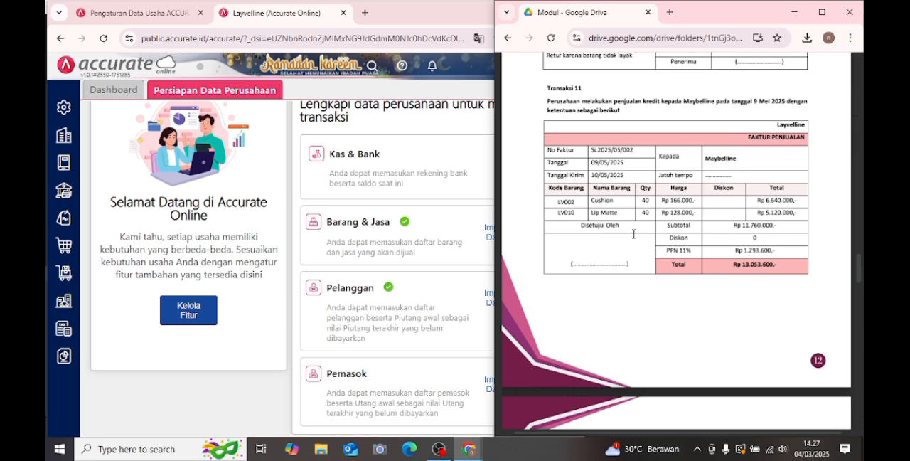
pyautogui.click(59, 221)
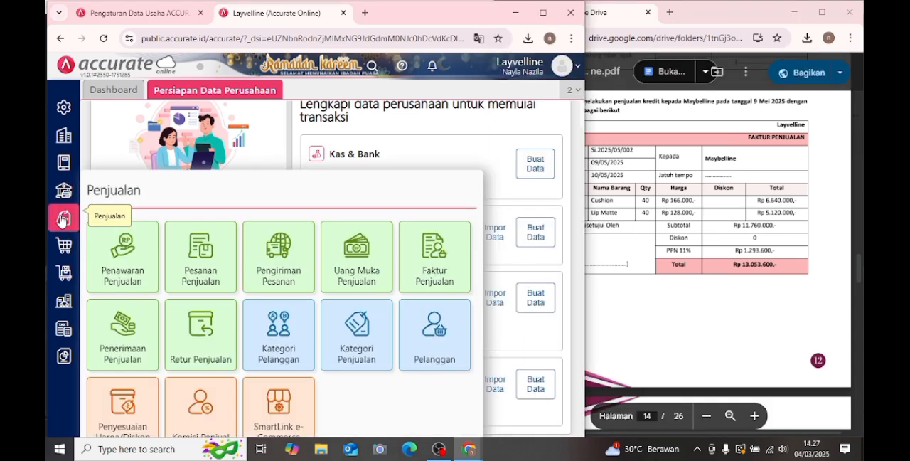
pyautogui.click(438, 268)
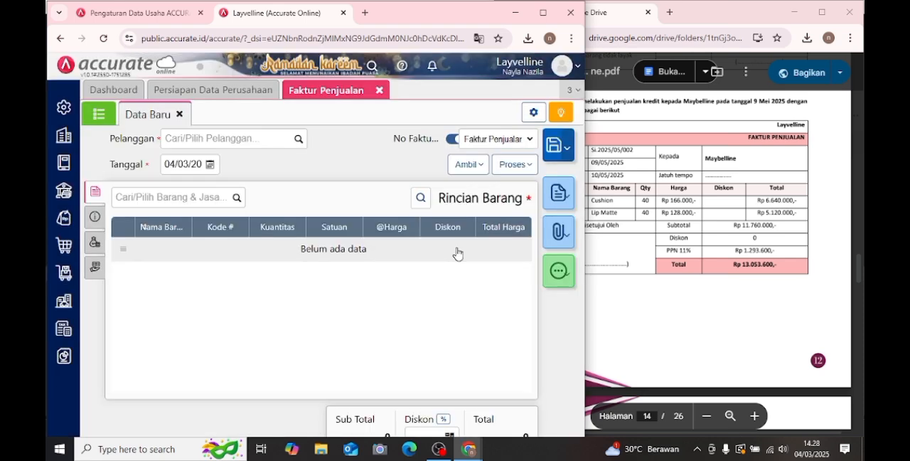
pyautogui.click(298, 138)
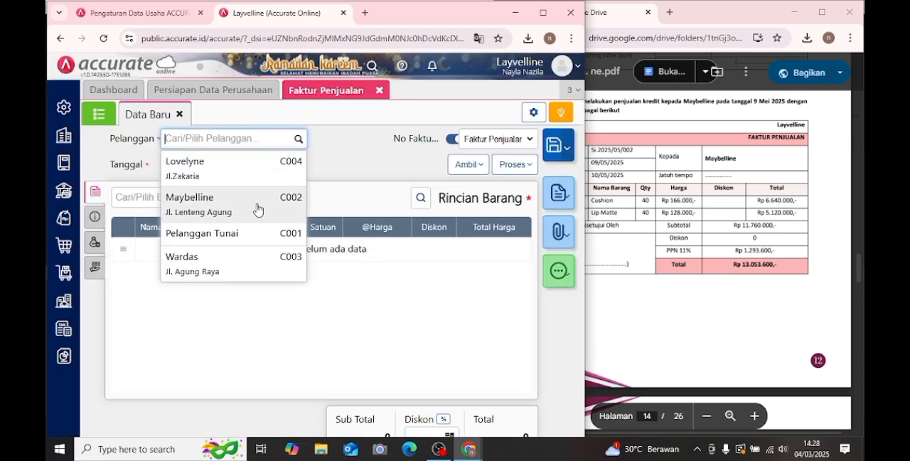
pyautogui.click(260, 206)
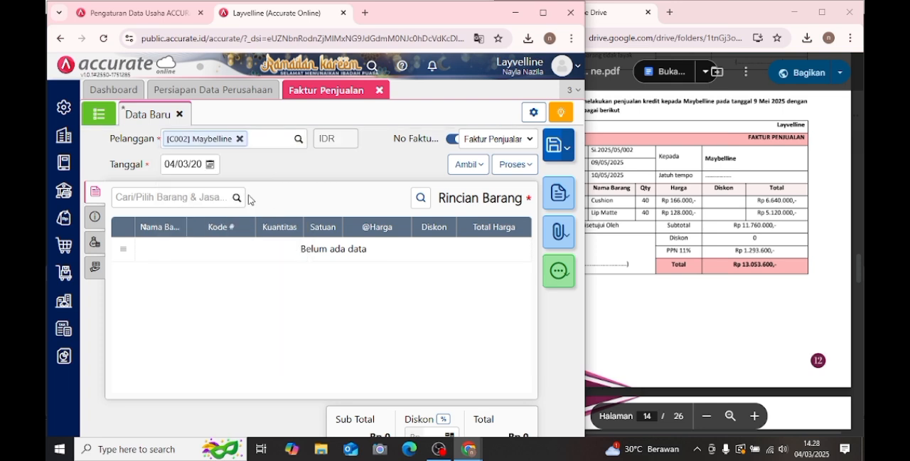
# - Set the sales invoice's Tanggal to 9 May 2025
pyautogui.click(210, 164)
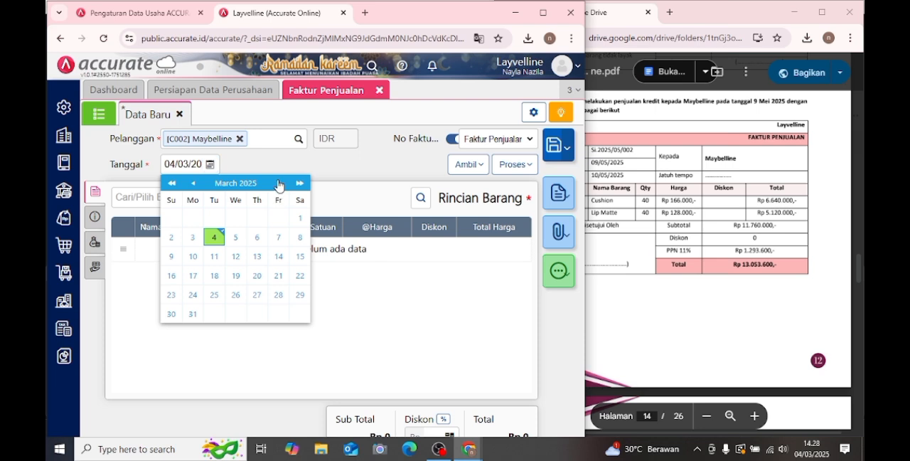
pyautogui.click(277, 183)
pyautogui.click(278, 183)
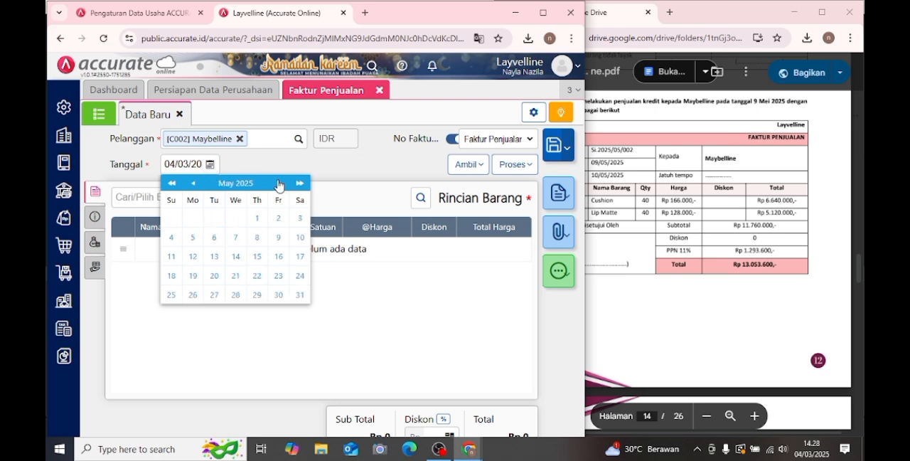
pyautogui.click(279, 239)
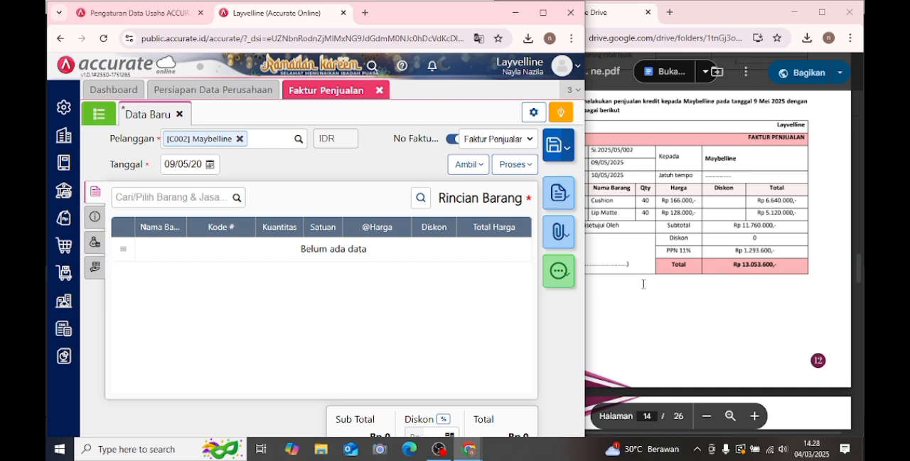
# - Add Cushion to the sales invoice with a Kuantitas of 40 PCS at Rp 166.000 each
pyautogui.click(206, 199)
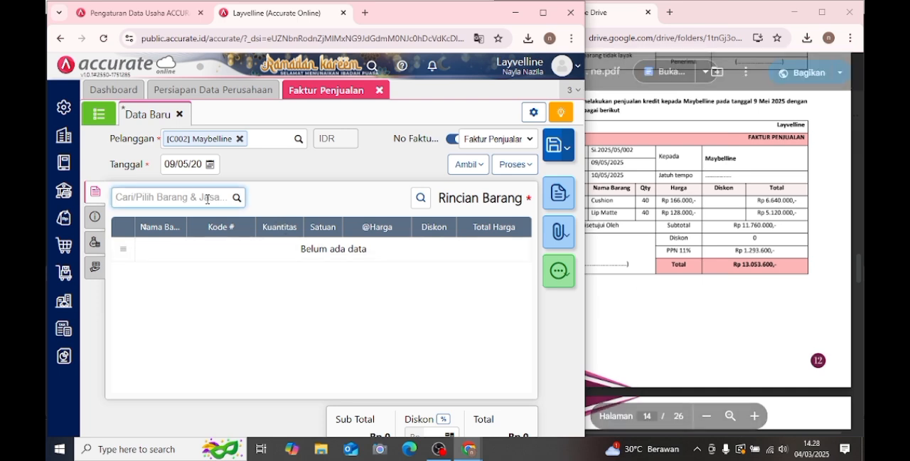
pyautogui.write('cu')
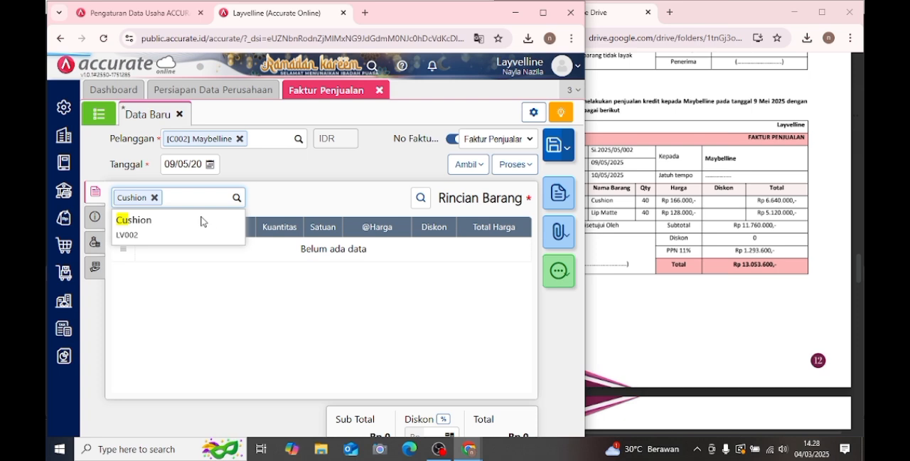
pyautogui.click(224, 219)
pyautogui.click(325, 205)
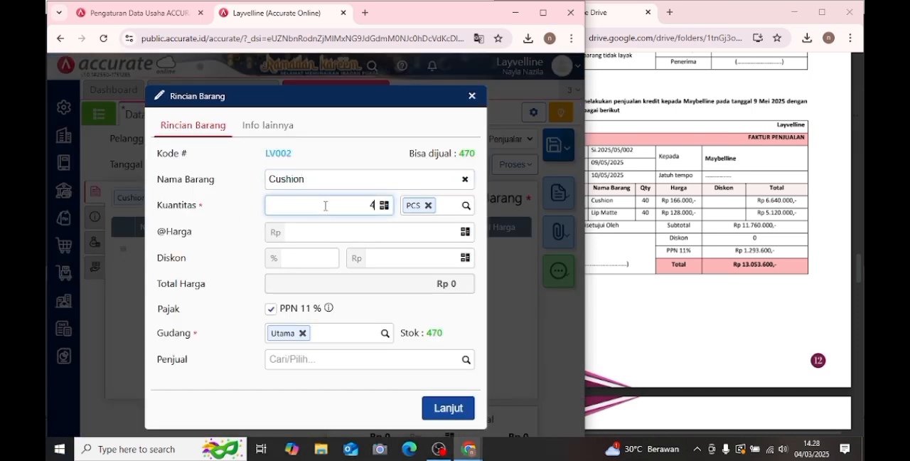
pyautogui.click(360, 233)
pyautogui.write('1')
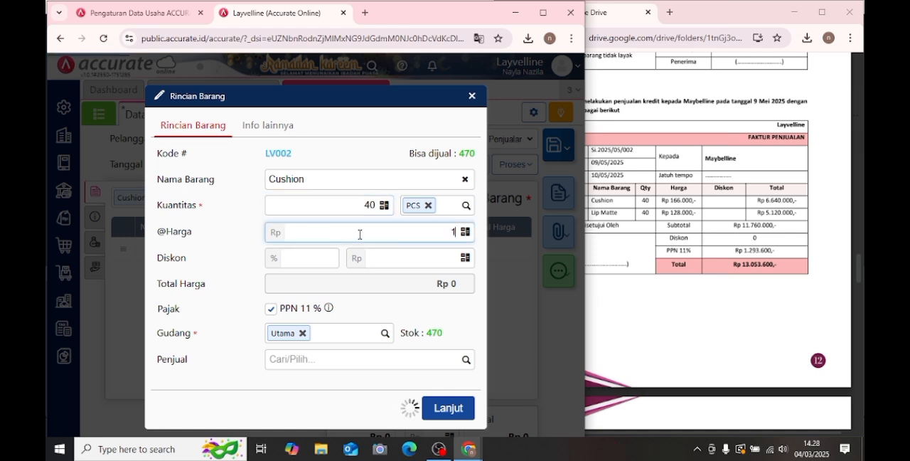
pyautogui.write('6.6000')
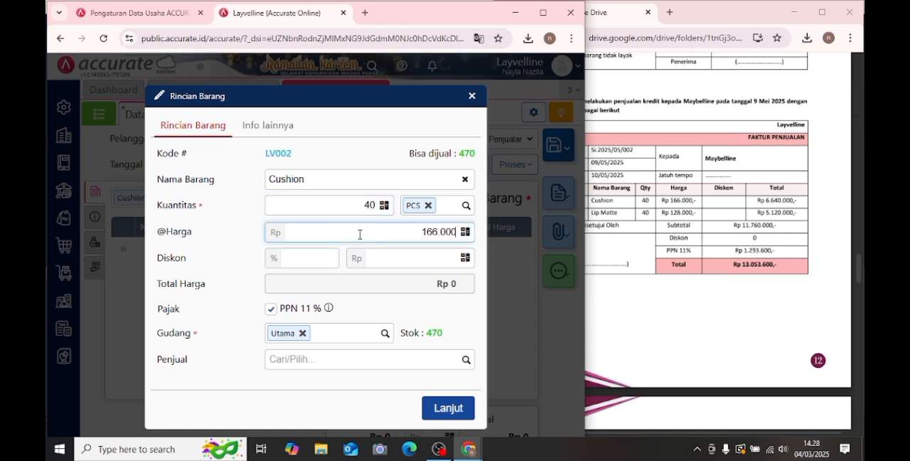
pyautogui.click(446, 407)
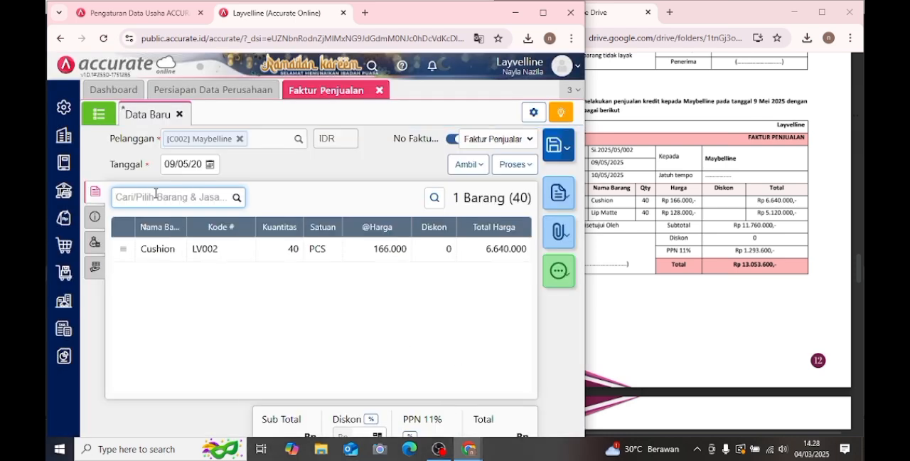
# - Add Lip Matte to the sales invoice with a Kuantitas of 40 PCS at Rp 128.000 each
pyautogui.write('lip m')
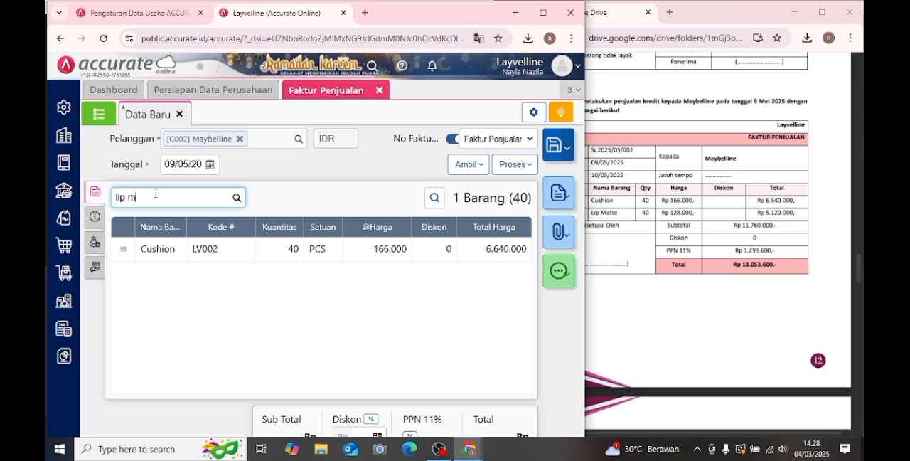
pyautogui.write('att')
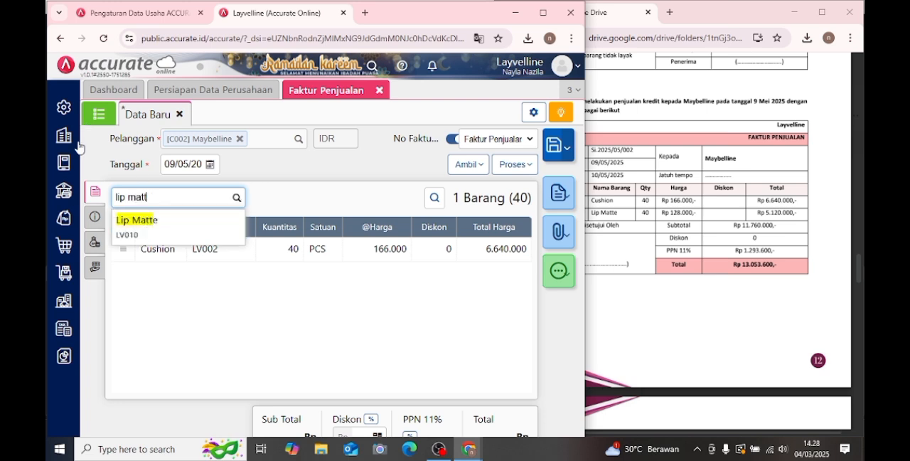
pyautogui.click(232, 235)
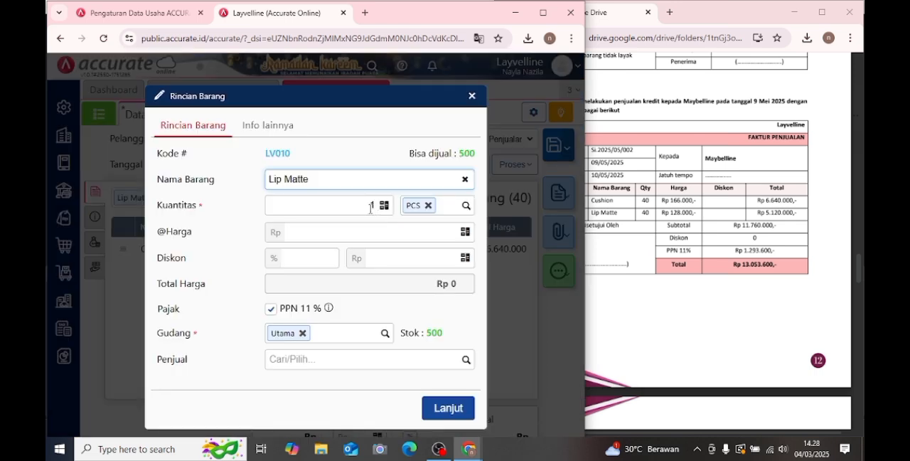
pyautogui.doubleClick(369, 207)
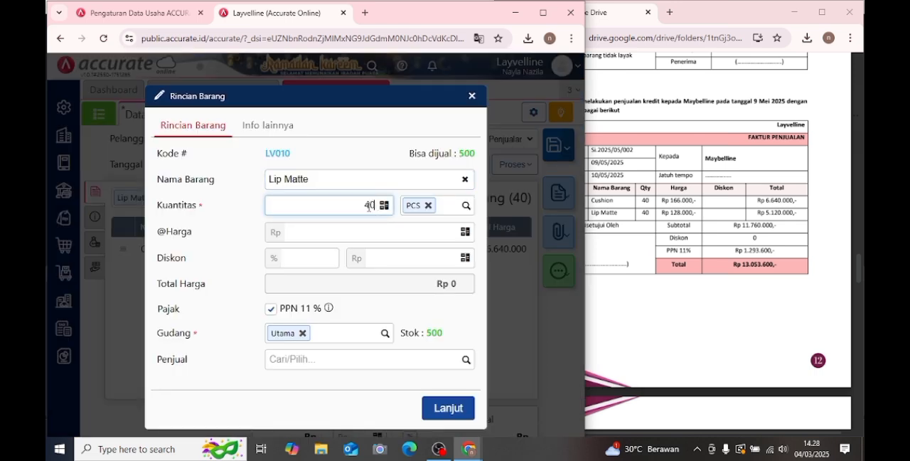
pyautogui.click(408, 231)
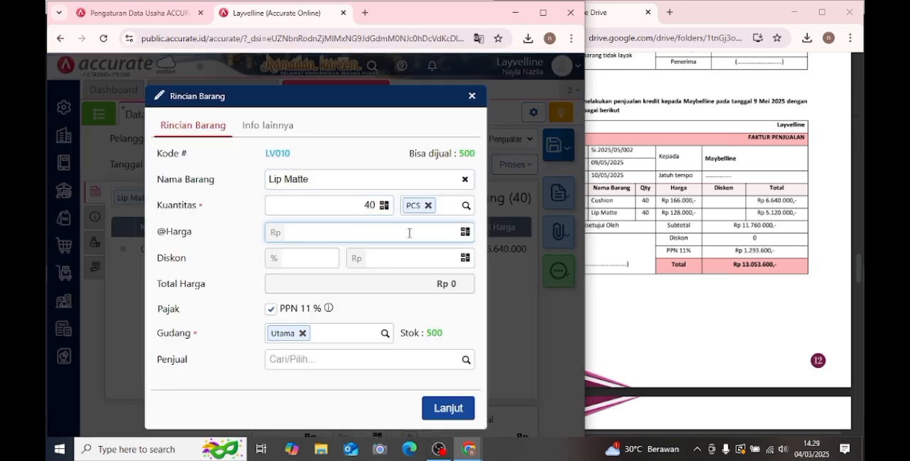
pyautogui.write('128.000')
pyautogui.click(450, 409)
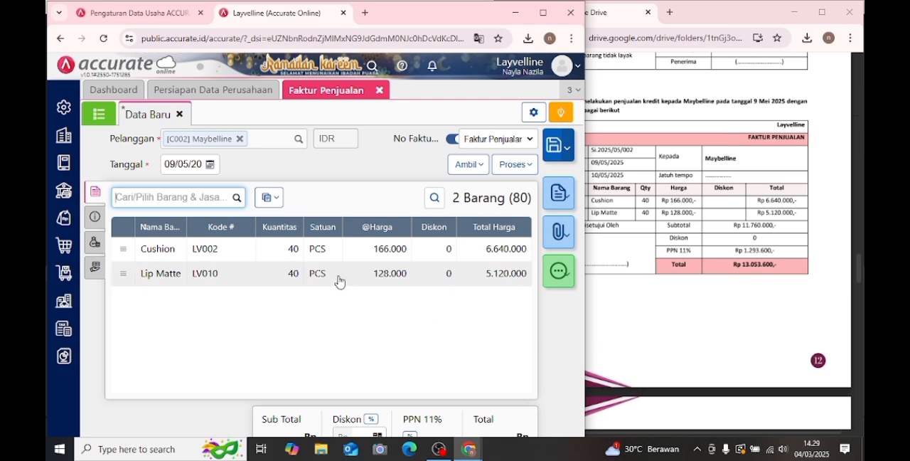
# - Copy the No Faktur from the module's Transaksi 11 into the sales invoice's No. PO
pyautogui.click(94, 217)
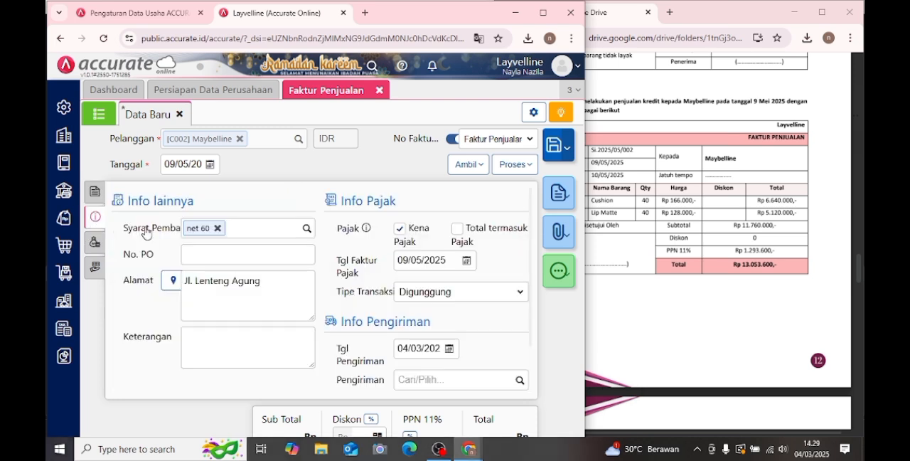
pyautogui.scroll(-1, 224, 326)
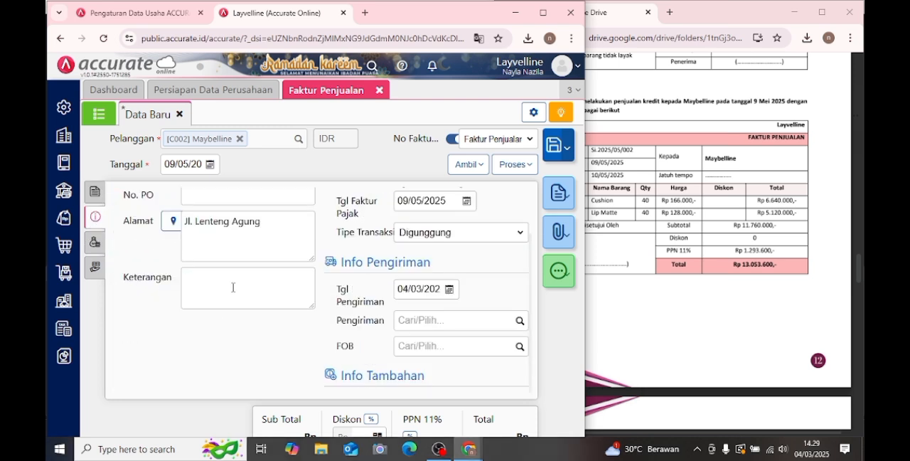
pyautogui.scroll(1, 232, 287)
pyautogui.click(234, 259)
pyautogui.click(622, 163)
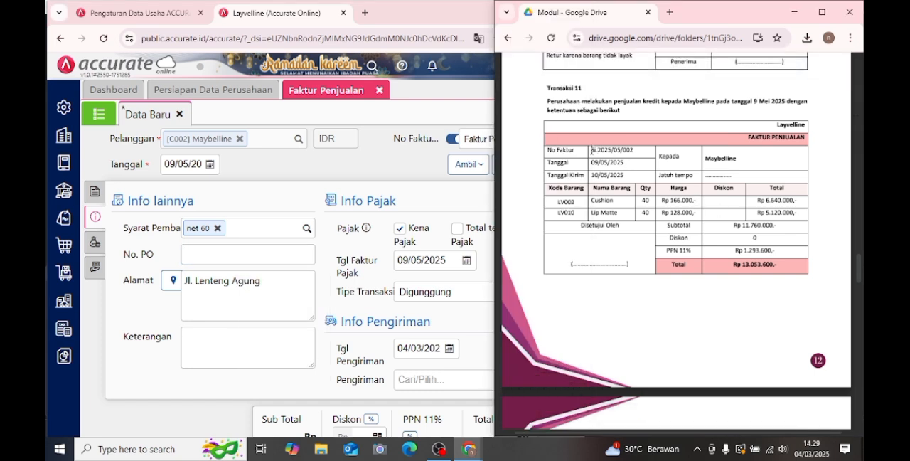
pyautogui.moveTo(592, 151); pyautogui.dragTo(646, 155)
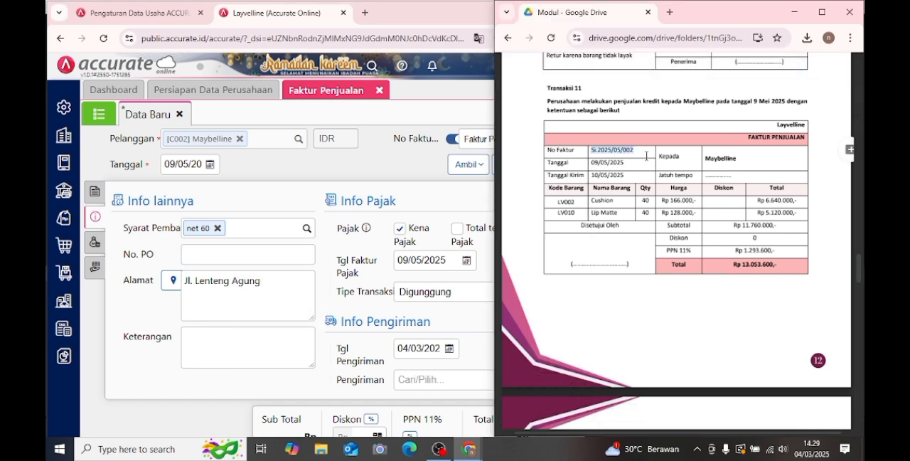
pyautogui.click(254, 249)
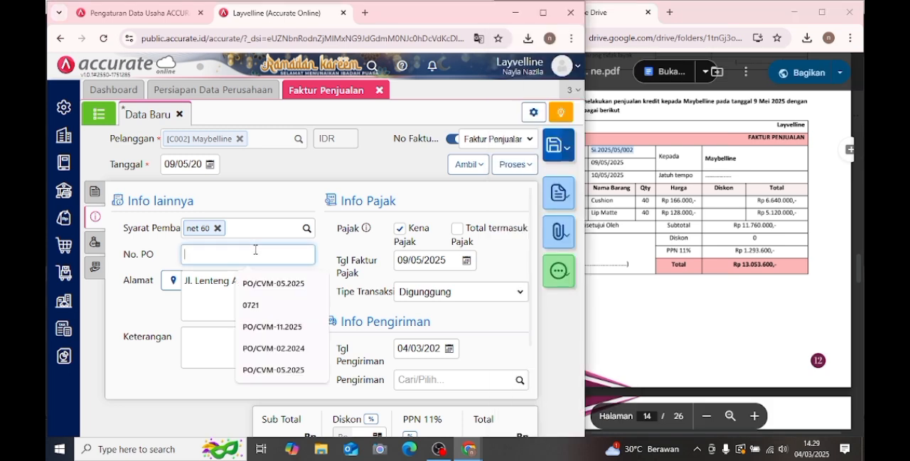
pyautogui.write('Si.2025/05/002')
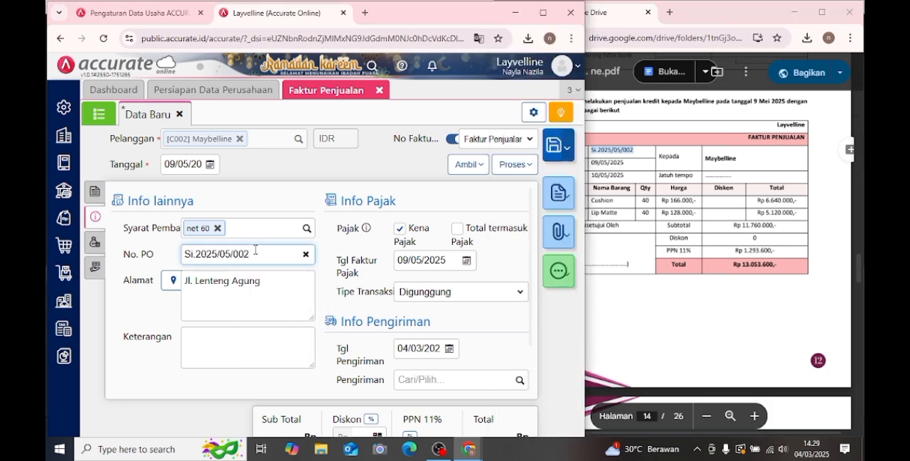
# - Enter "penjualan kredit" as the sales invoice's Keterangan
pyautogui.scroll(-1, 242, 324)
pyautogui.click(243, 284)
pyautogui.write('penjualan kredit')
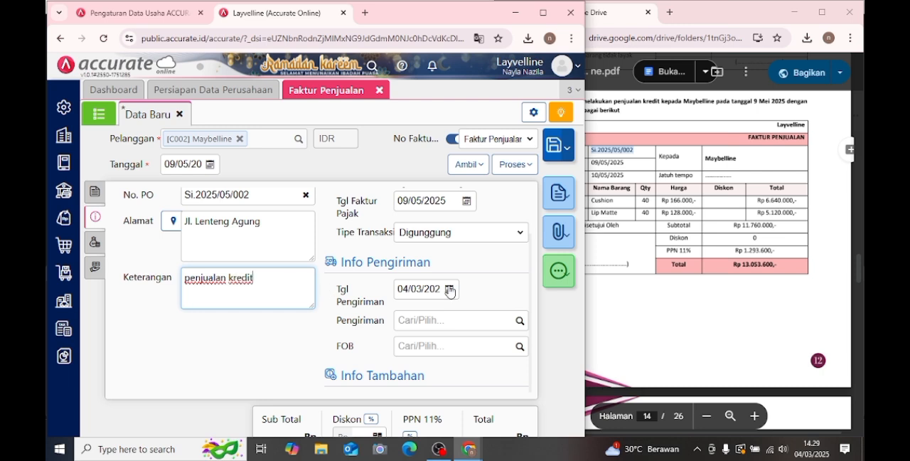
# - Set the sales invoice's Tgl Pengiriman to 10 May 2025
pyautogui.moveTo(440, 286); pyautogui.dragTo(427, 282)
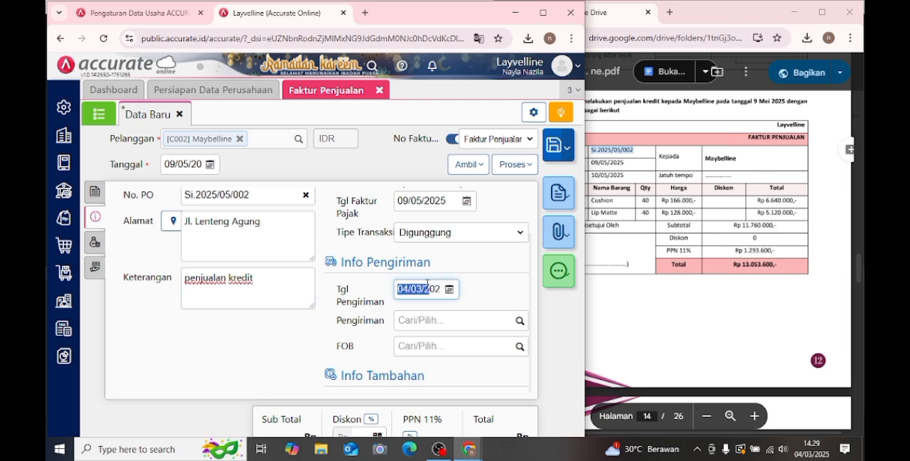
pyautogui.write('025')
pyautogui.press('Home')
pyautogui.write('10/0')
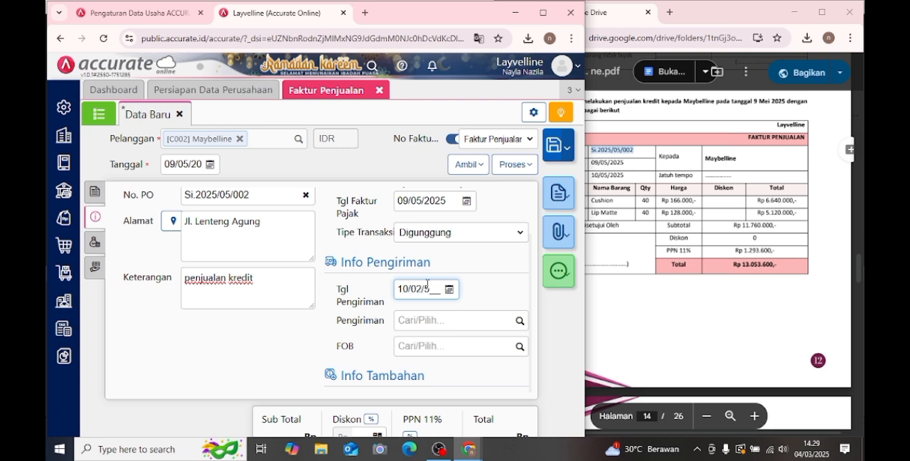
pyautogui.write('5/')
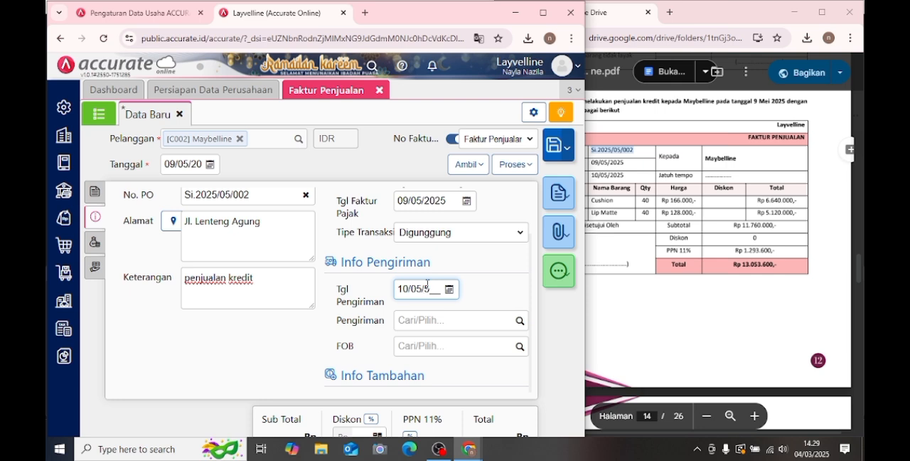
pyautogui.write('202')
pyautogui.click(266, 336)
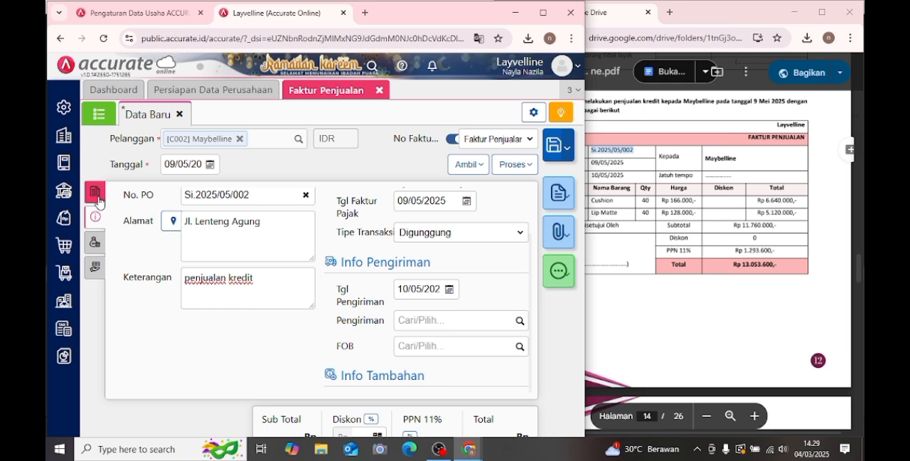
# - Save and close the Faktur Penjualan, and bring up Transaksi 12 in the module
pyautogui.click(96, 192)
pyautogui.click(553, 146)
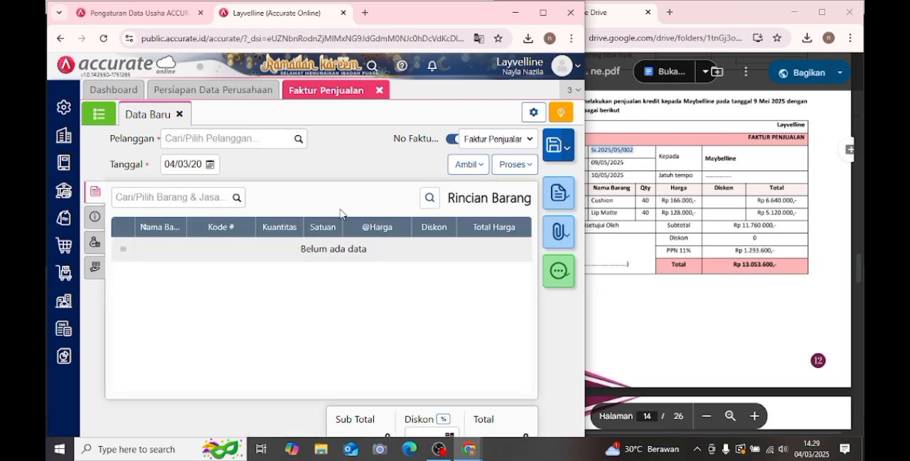
pyautogui.click(379, 90)
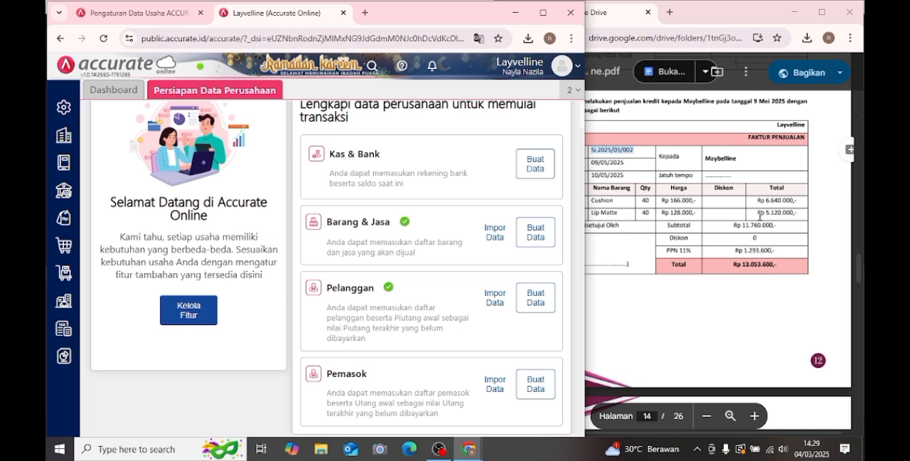
pyautogui.click(759, 216)
pyautogui.scroll(-5, 747, 221)
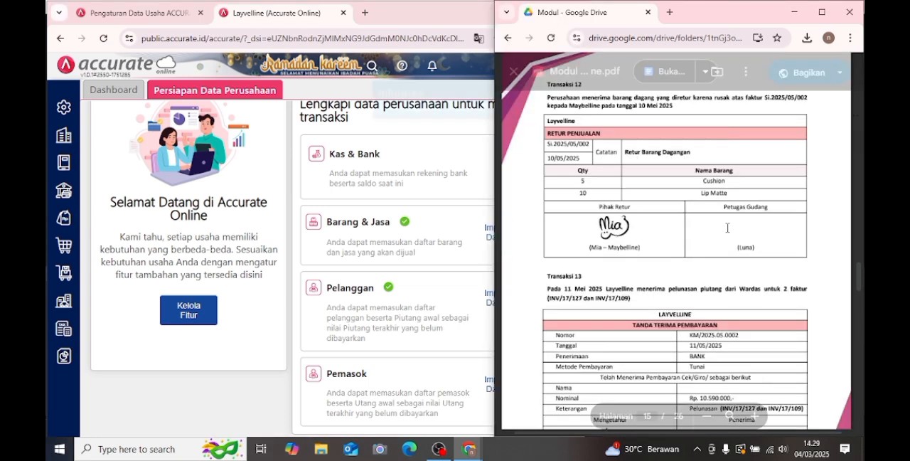
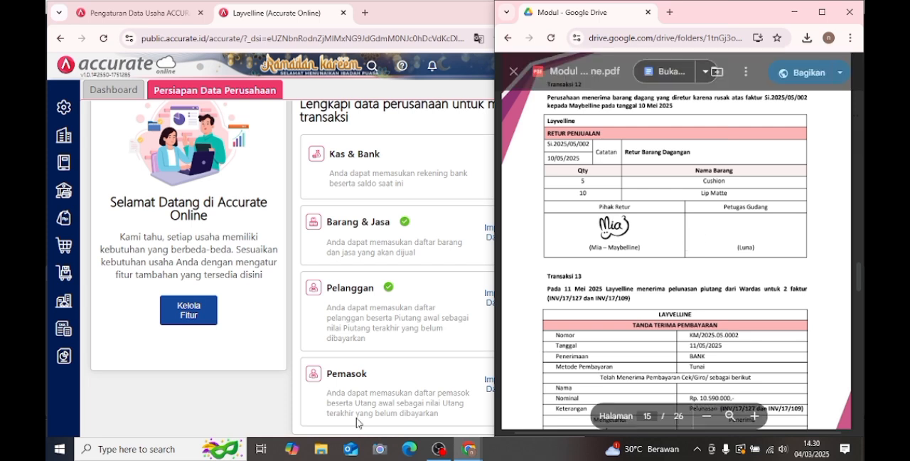
# - Start a new Retur Penjualan for Transaksi 12 and choose Maybelline as the Pelanggan
pyautogui.click(63, 215)
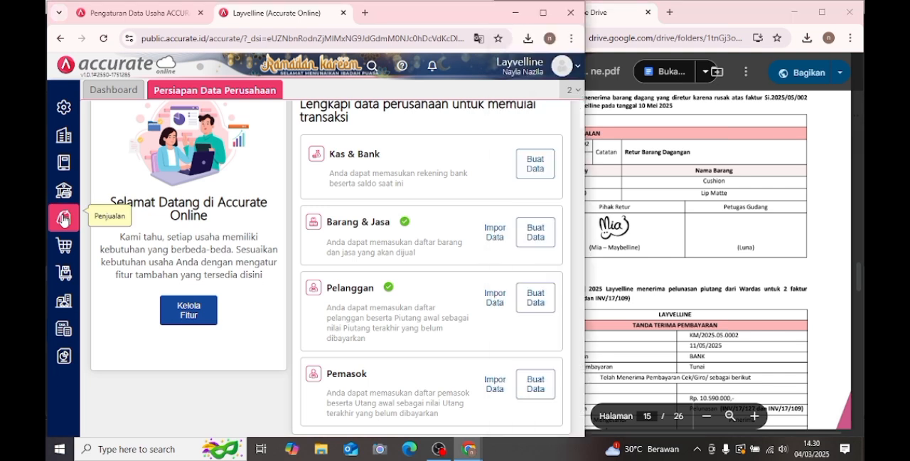
pyautogui.click(186, 337)
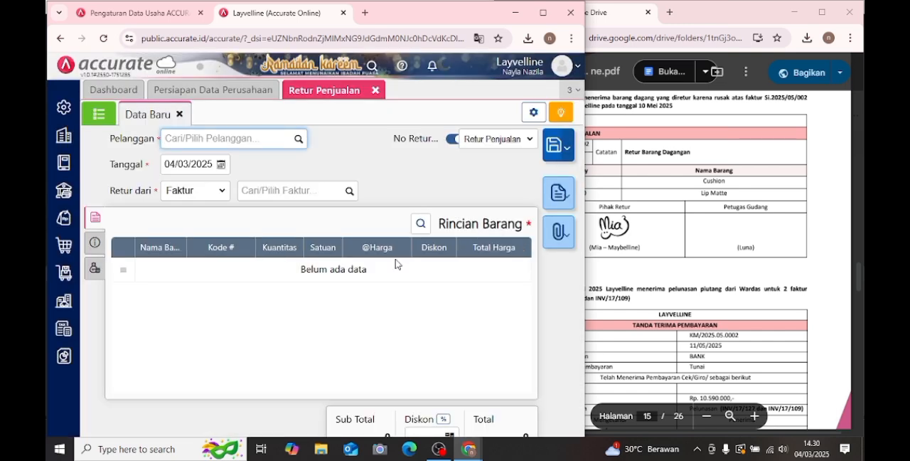
pyautogui.click(645, 281)
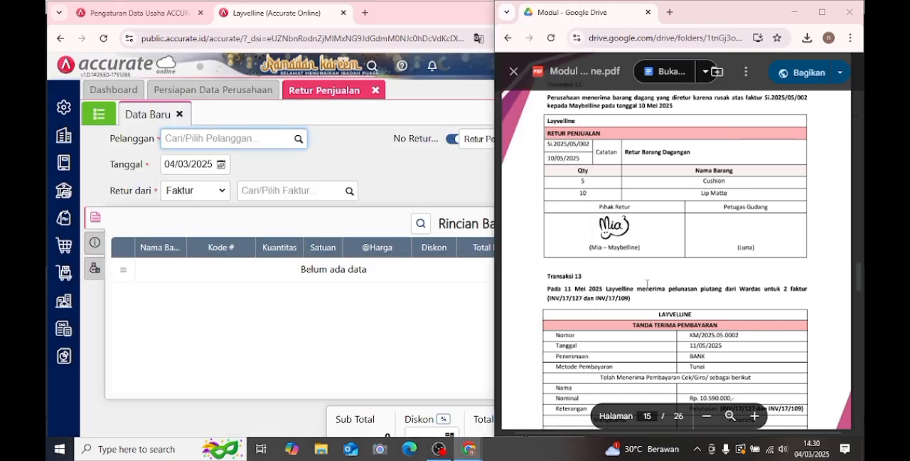
pyautogui.scroll(2, 636, 267)
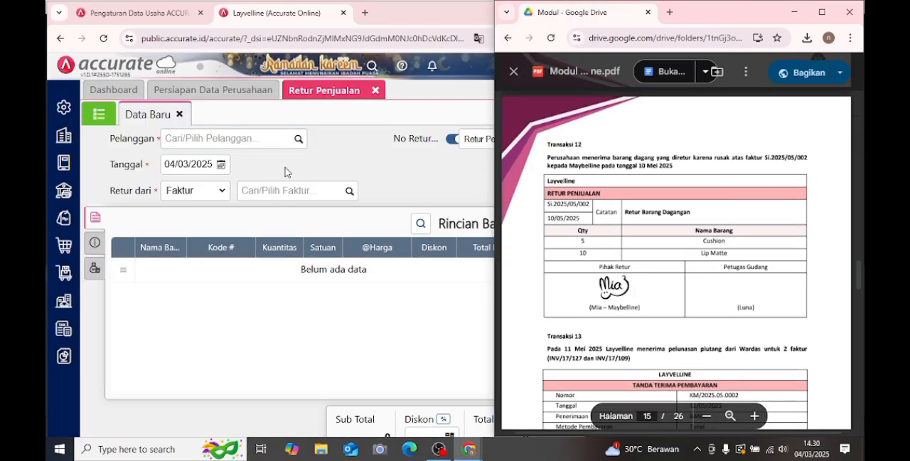
pyautogui.click(302, 145)
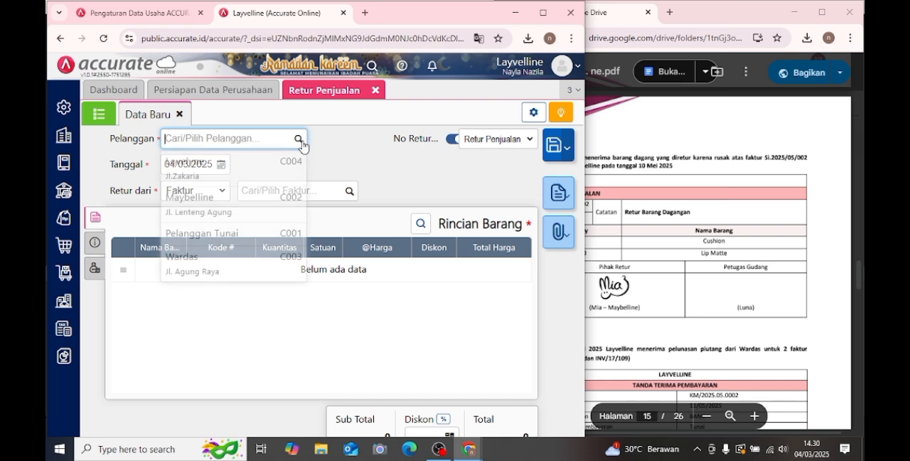
pyautogui.click(208, 214)
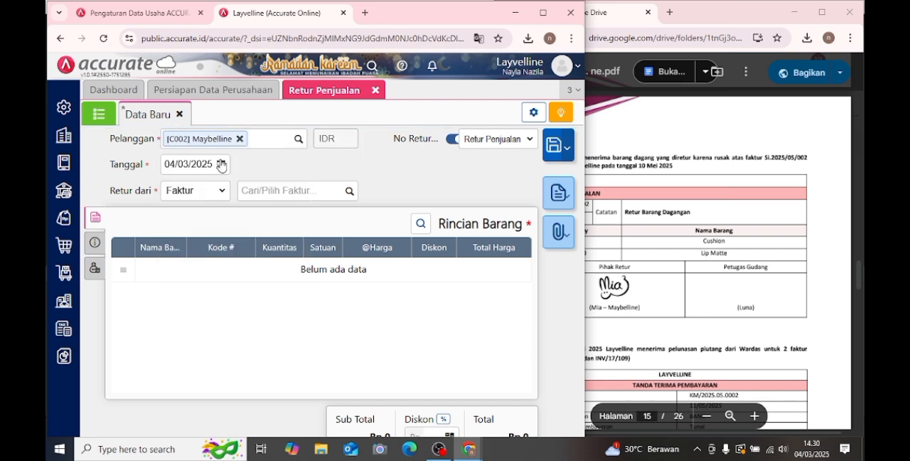
# - Set the sales return's Tanggal to 10 May 2025
pyautogui.click(221, 164)
pyautogui.click(277, 184)
pyautogui.click(277, 185)
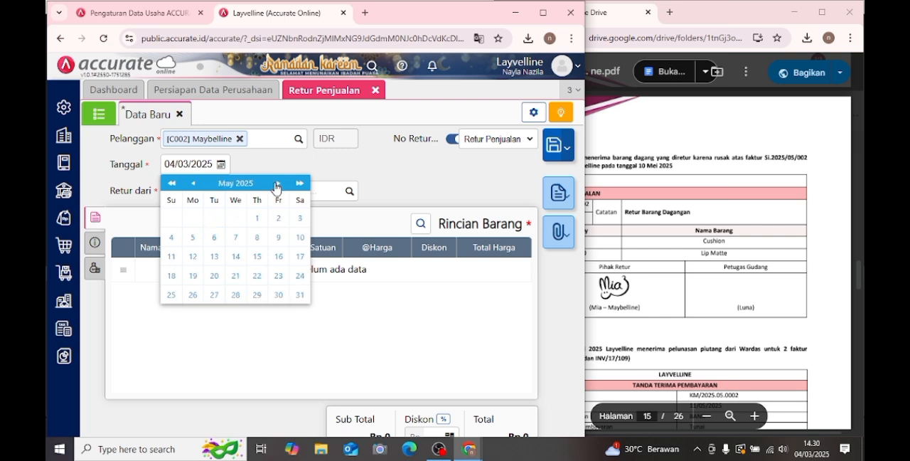
pyautogui.click(300, 237)
# - Base the return on Maybelline's 9 May 2025 Faktur and bring in its Cushion and Lip Matte items
pyautogui.click(351, 201)
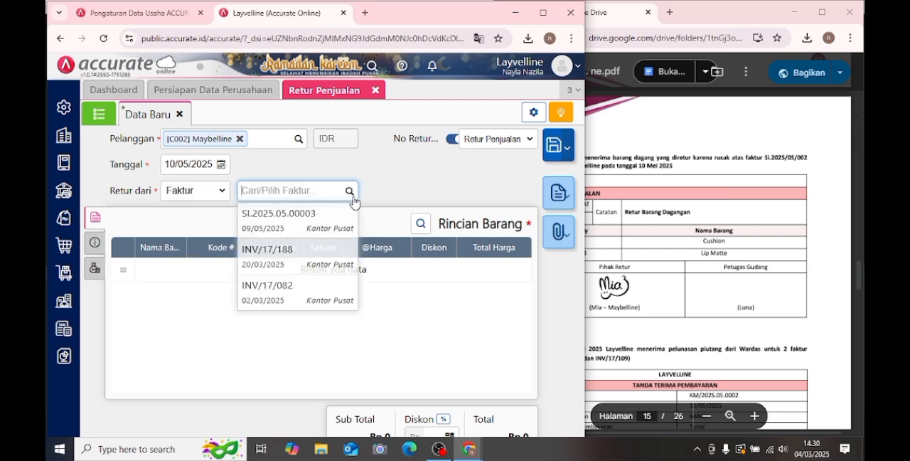
pyautogui.click(329, 216)
pyautogui.click(129, 222)
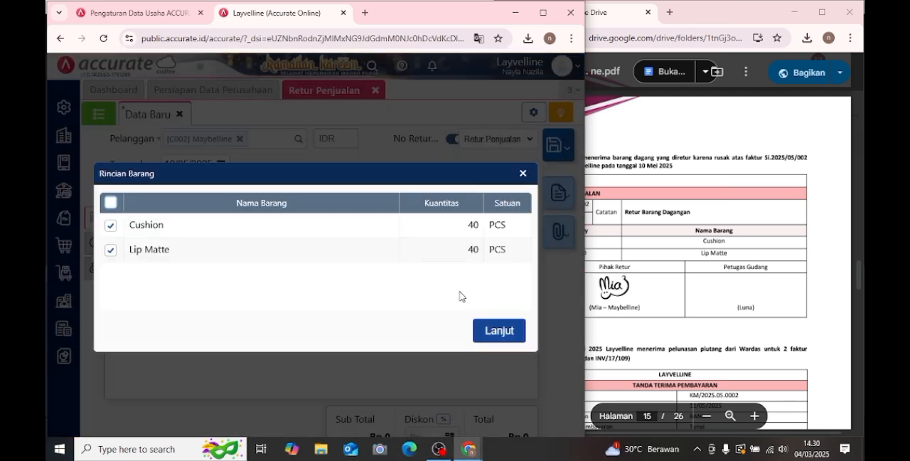
pyautogui.click(515, 328)
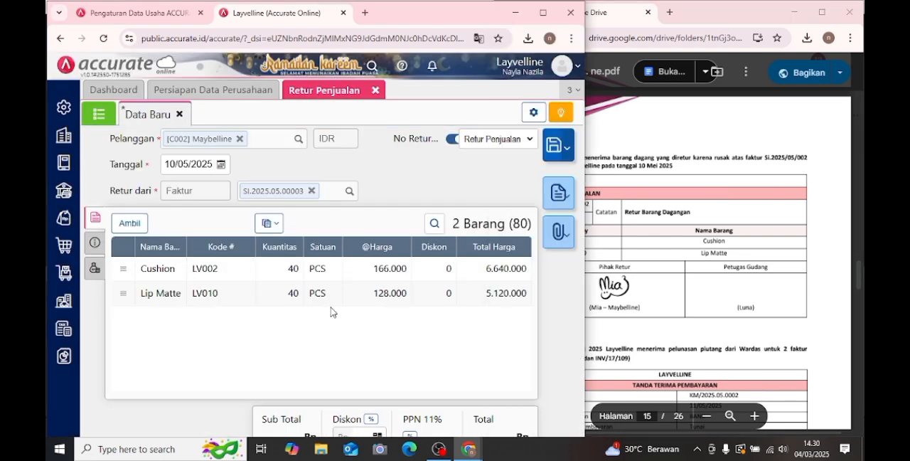
# - Set the returned Kuantitas of Cushion to 5 PCS
pyautogui.click(355, 268)
pyautogui.click(343, 205)
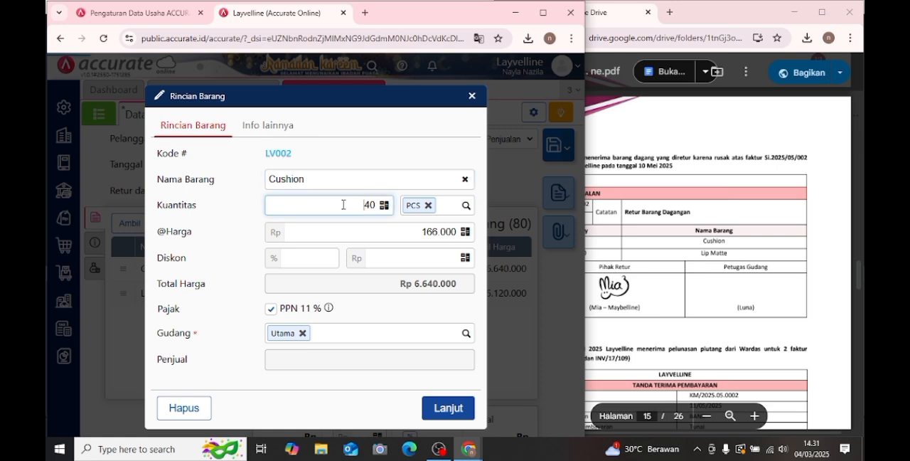
pyautogui.doubleClick(363, 205)
pyautogui.press('BackSpace')
pyautogui.write('5')
pyautogui.click(435, 409)
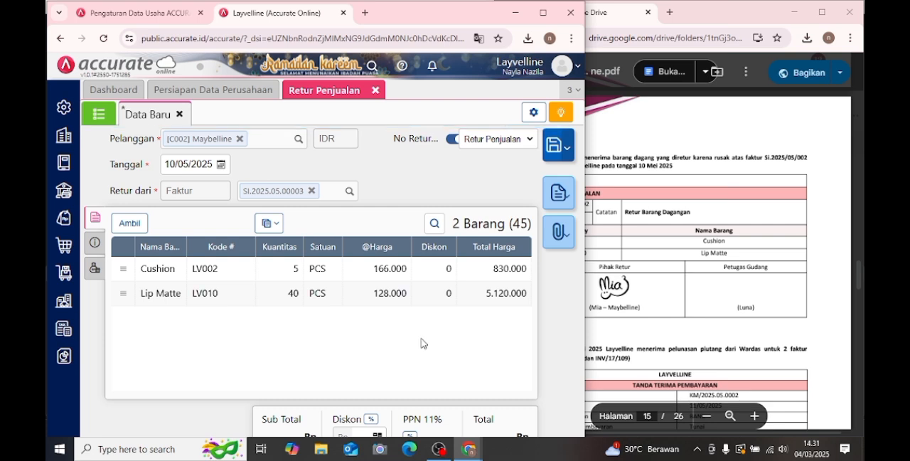
# - Set the returned Kuantitas of Lip Matte to 10 PCS
pyautogui.click(438, 299)
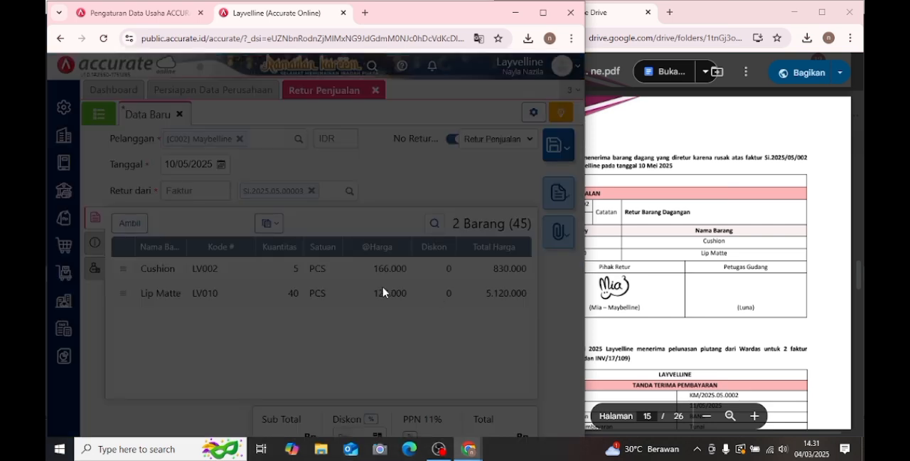
pyautogui.click(364, 207)
pyautogui.write('1')
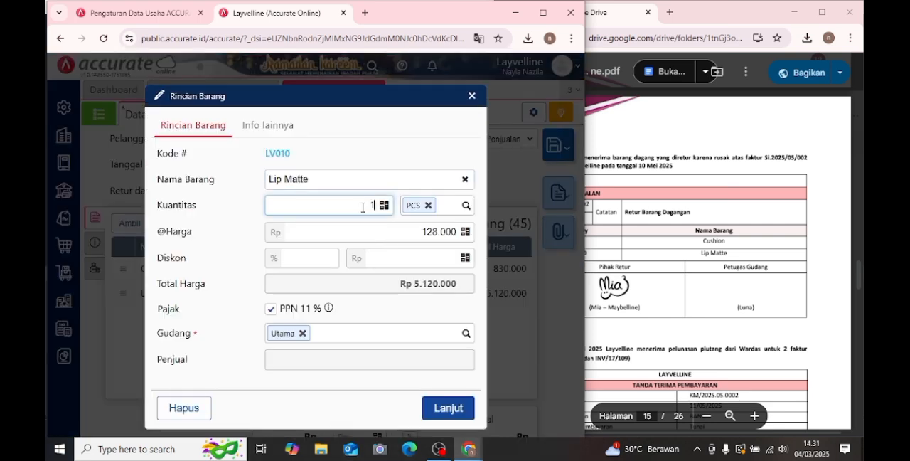
pyautogui.write('0')
pyautogui.click(441, 406)
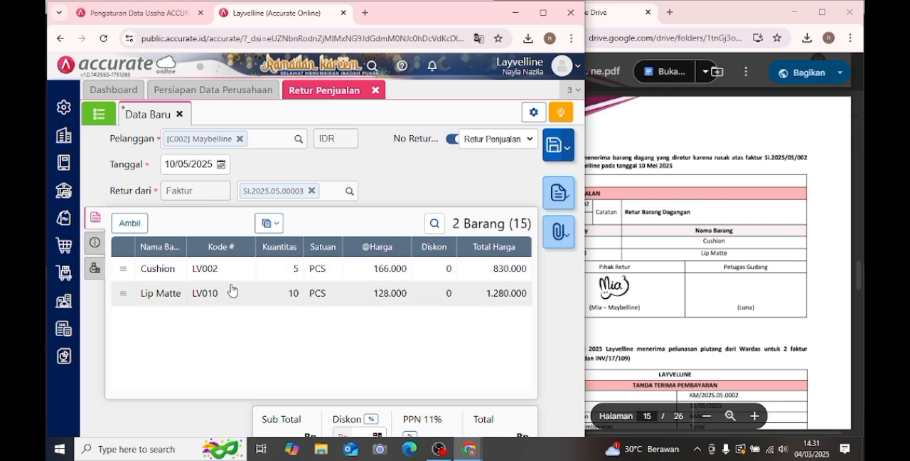
# - Enter "retur penjualan" as the sales return's Keterangan
pyautogui.click(93, 242)
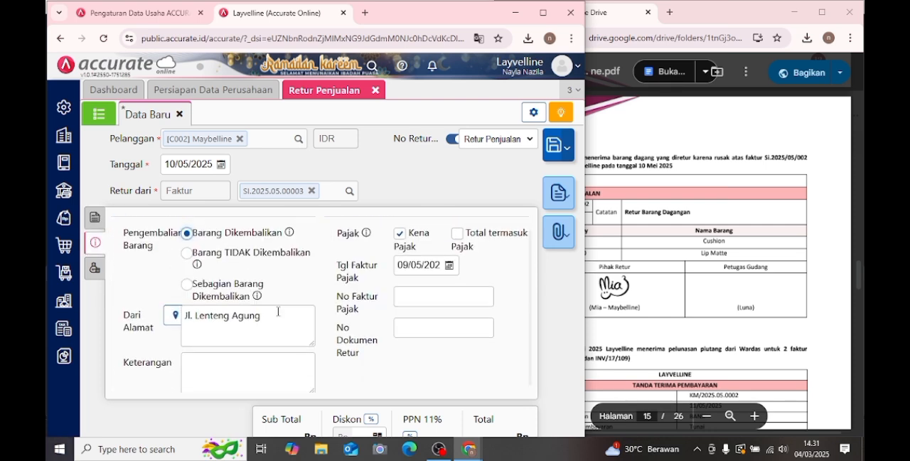
pyautogui.click(248, 363)
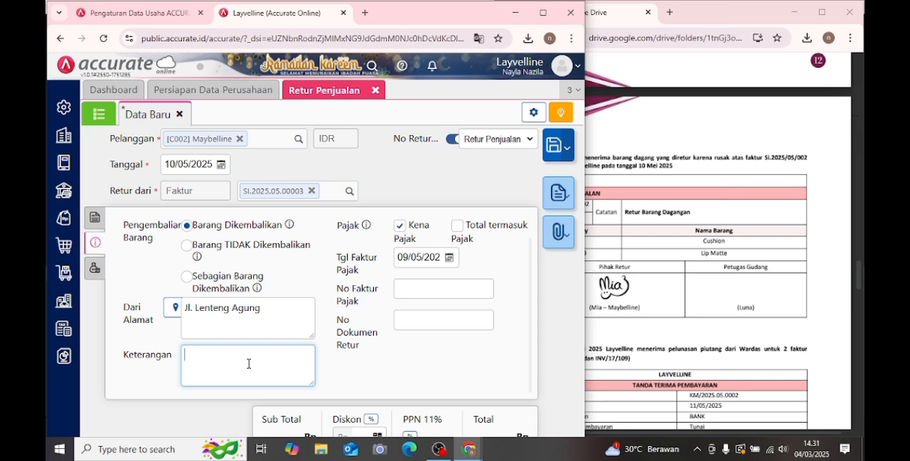
pyautogui.write('retur penjualan')
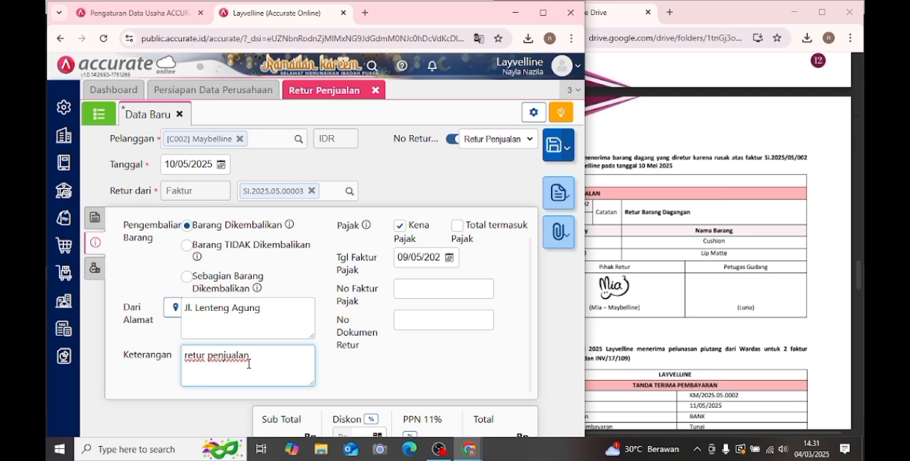
# - Save and close the Retur Penjualan, and bring up Transaksi 13 in the module
pyautogui.click(98, 218)
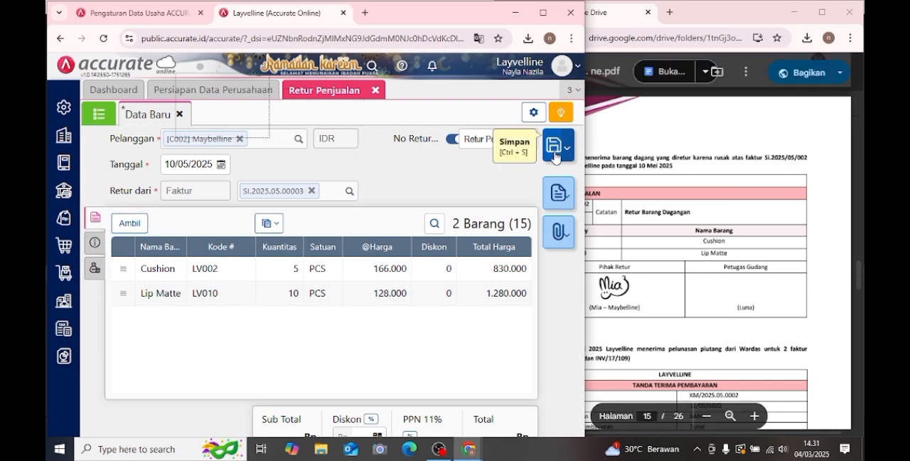
pyautogui.click(555, 157)
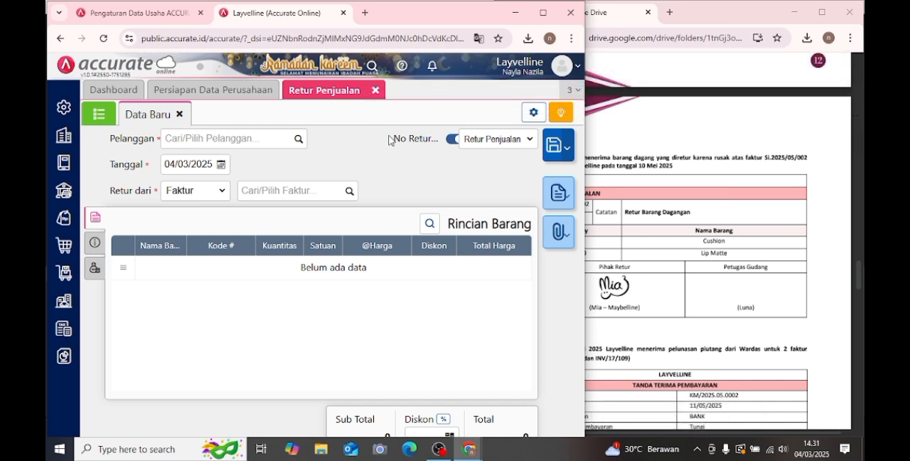
pyautogui.click(381, 93)
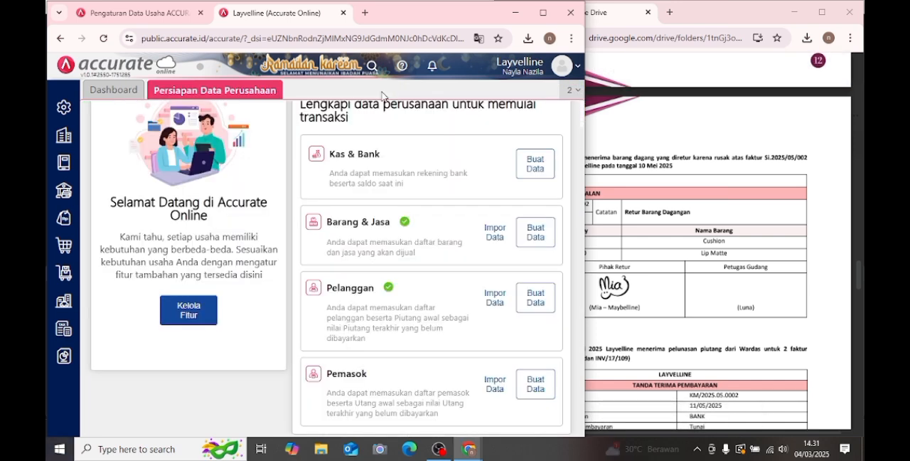
pyautogui.click(681, 249)
pyautogui.scroll(-5, 681, 248)
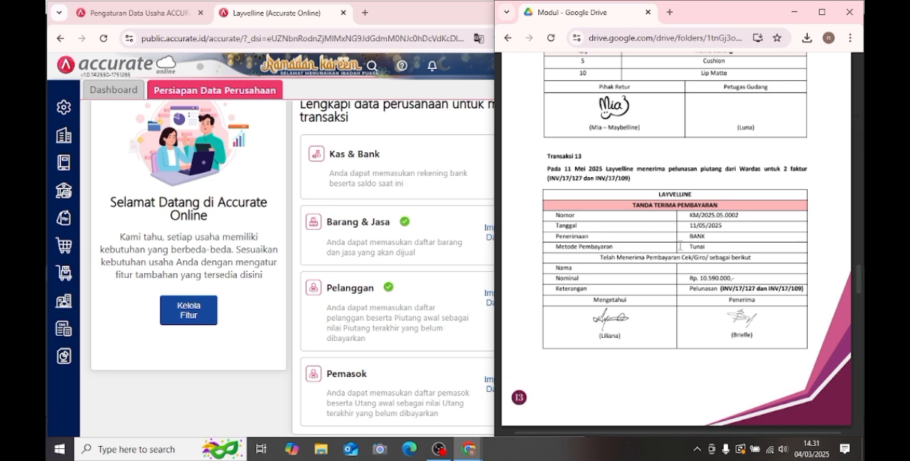
pyautogui.scroll(-1, 683, 247)
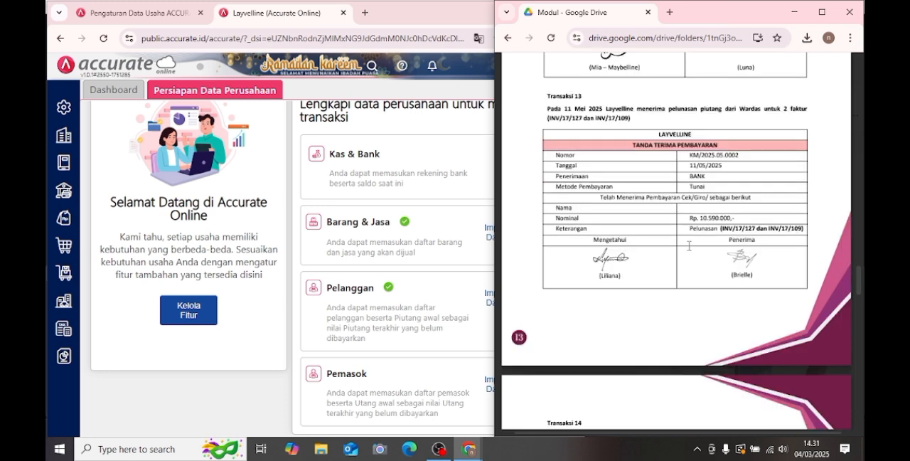
# - Start a new Penerimaan Penjualan received from Wardas, with Bank as the receiving account
pyautogui.click(68, 224)
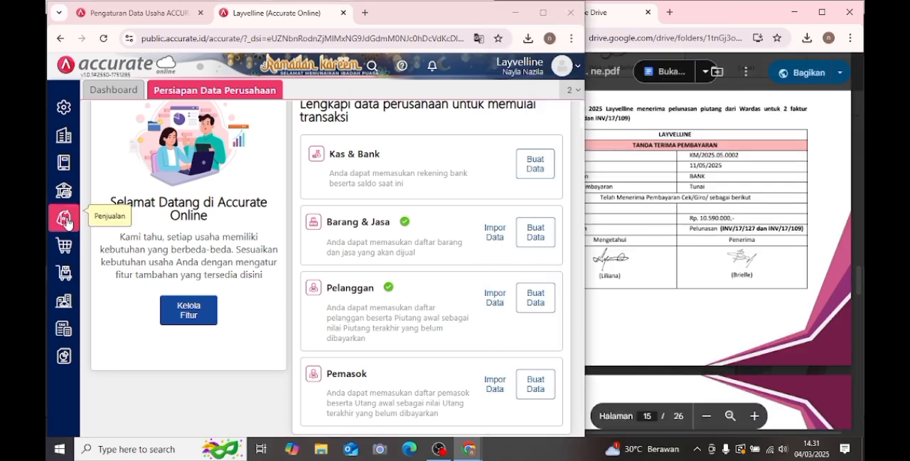
pyautogui.click(66, 223)
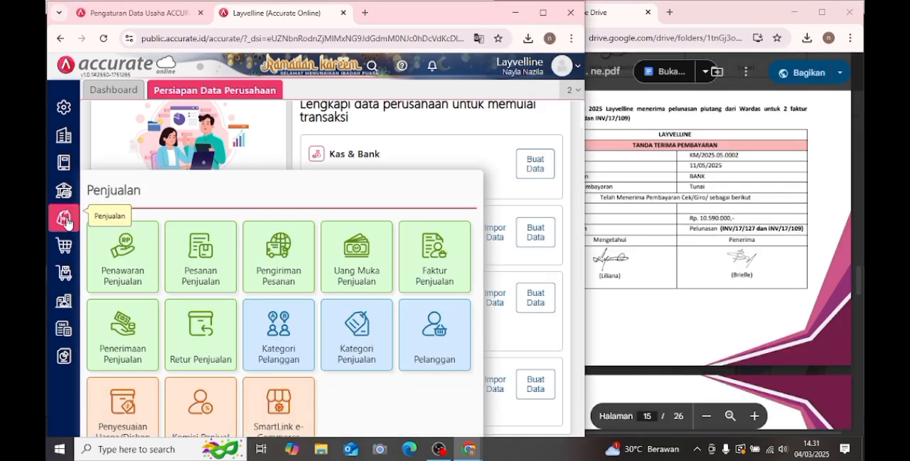
pyautogui.click(115, 328)
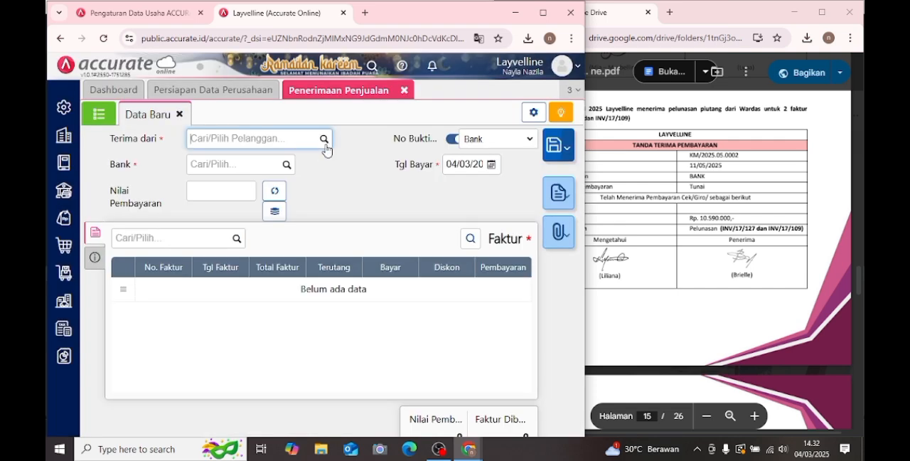
pyautogui.click(324, 142)
pyautogui.click(262, 270)
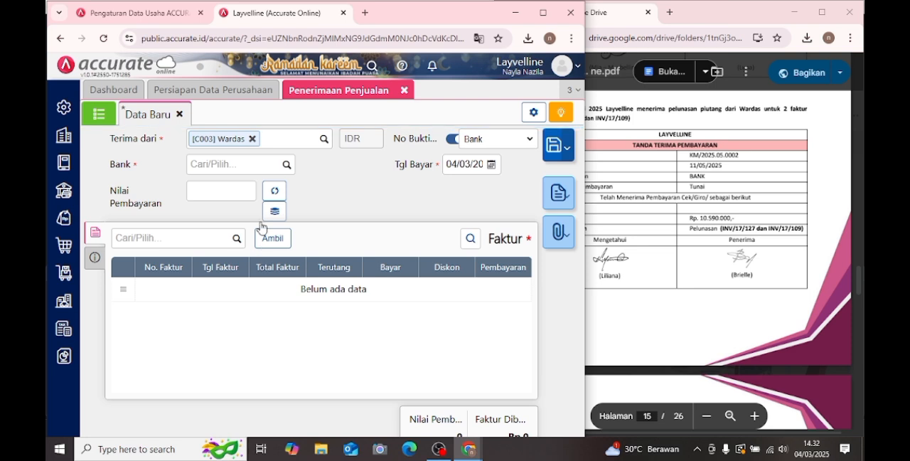
pyautogui.click(286, 165)
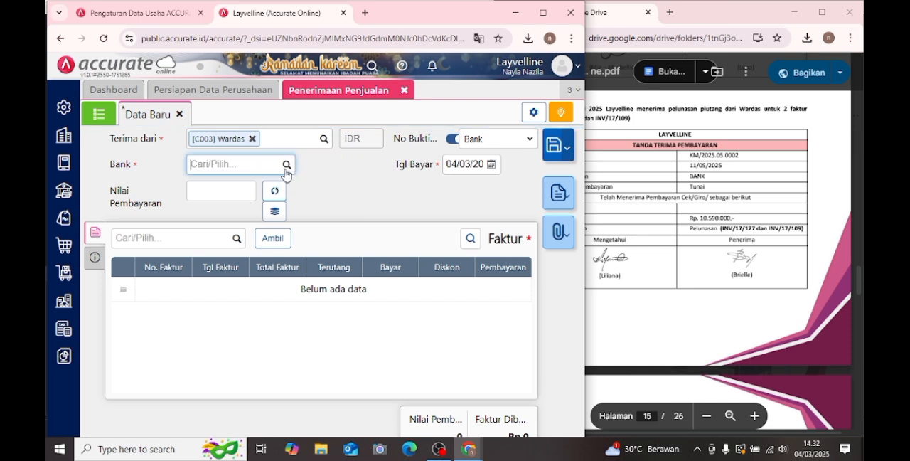
pyautogui.click(252, 234)
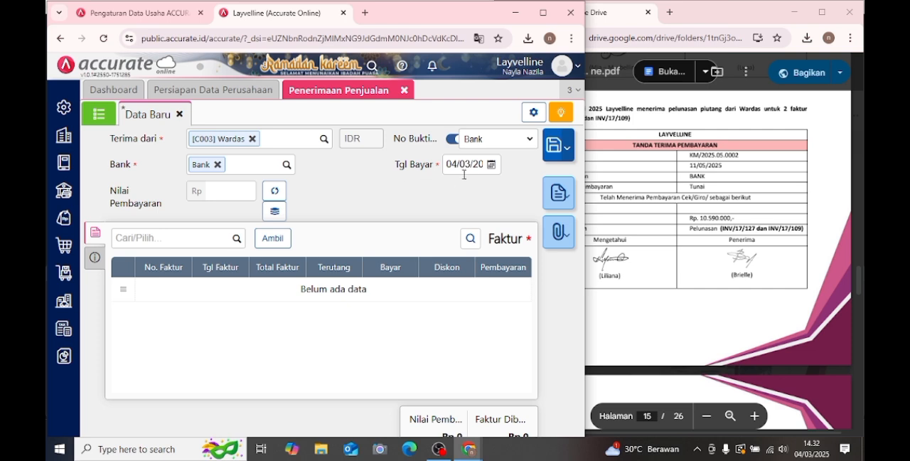
# - Set the sales receipt's Tgl Bayar to 11 May 2025
pyautogui.click(492, 165)
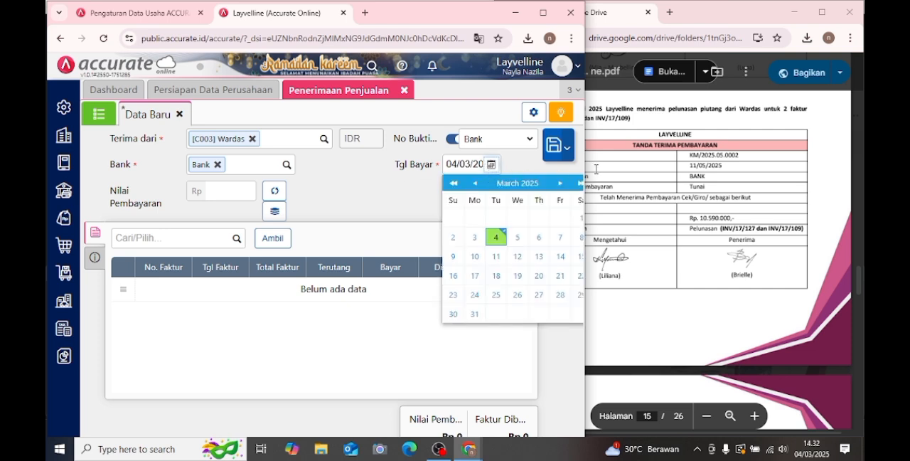
pyautogui.click(560, 184)
pyautogui.click(559, 185)
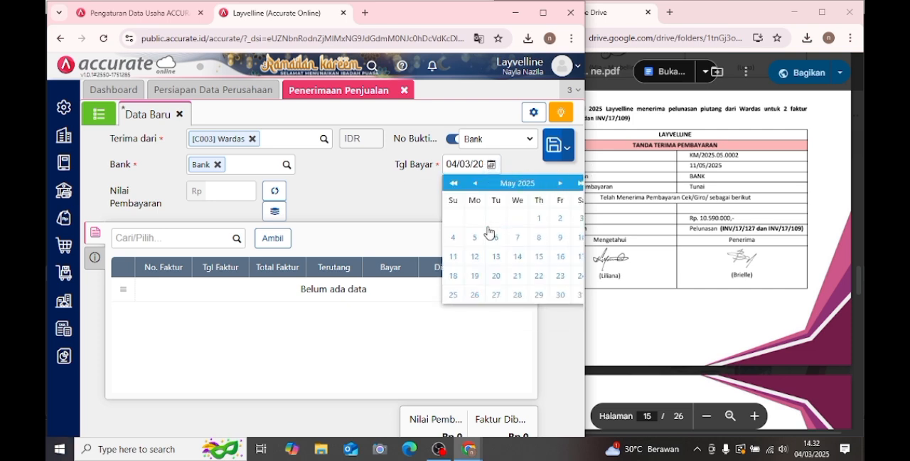
pyautogui.click(452, 256)
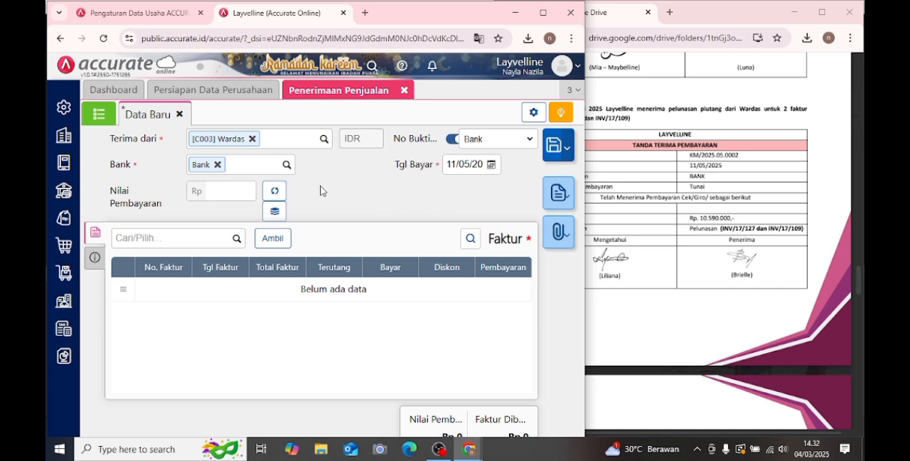
# - Add both unpaid March 2025 Wardas invoices to the receipt and fill Nilai Pembayaran with their total, Rp 10.590.000
pyautogui.click(281, 238)
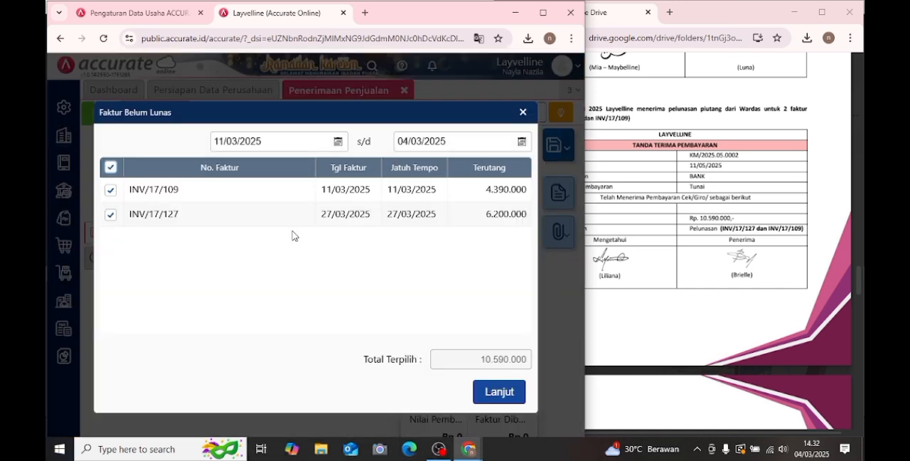
pyautogui.click(503, 393)
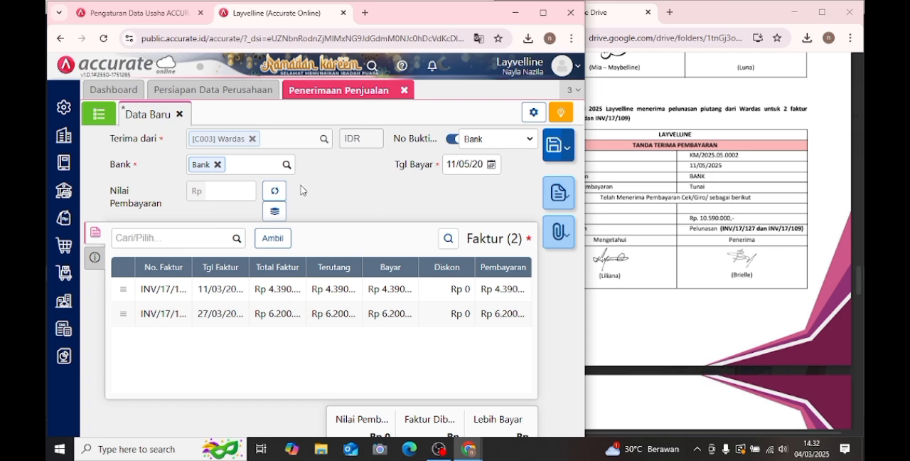
pyautogui.click(271, 193)
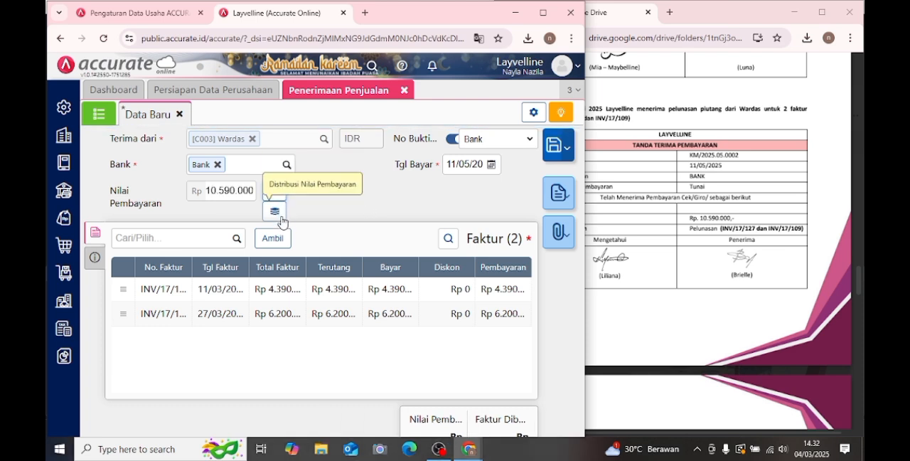
# - In the receipt's other info, set Keterangan to "pelunasan piutang", following the Transaksi 13 description in the module
pyautogui.click(94, 257)
pyautogui.click(702, 247)
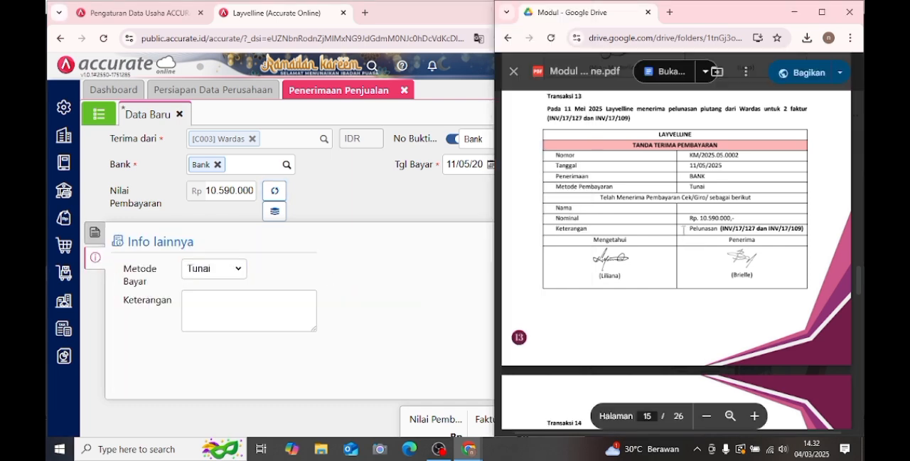
pyautogui.moveTo(683, 229); pyautogui.dragTo(789, 229)
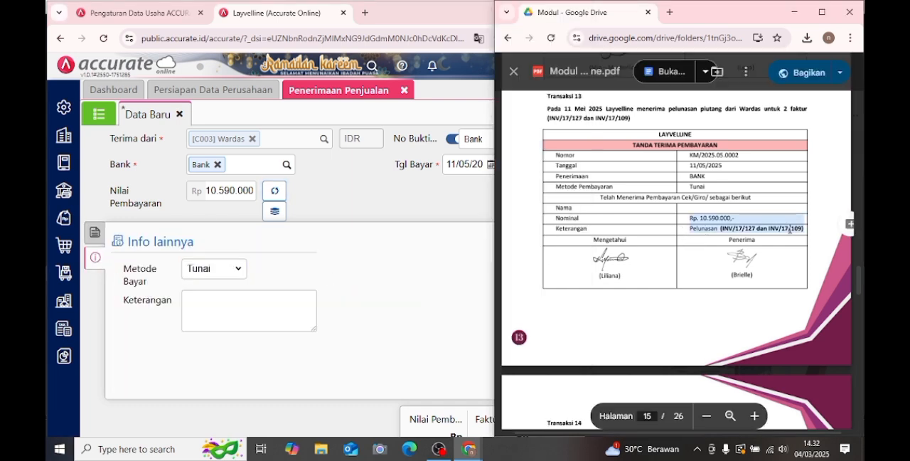
pyautogui.click(226, 309)
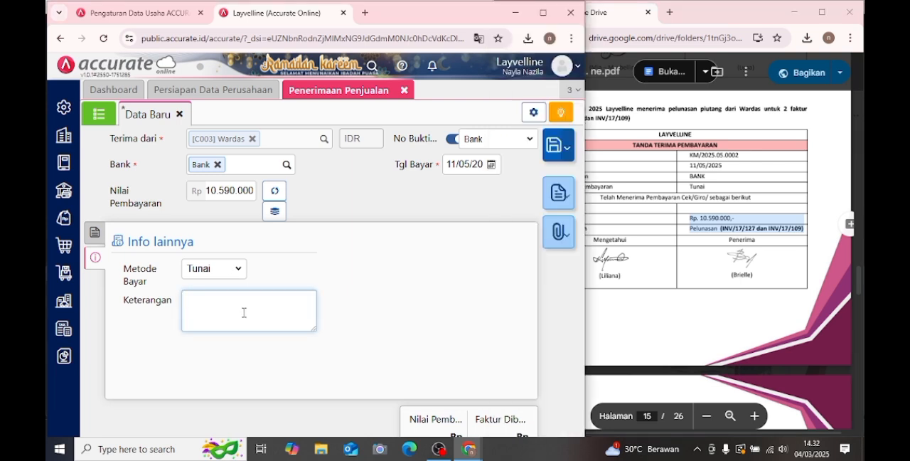
pyautogui.write('pelunasan piutang')
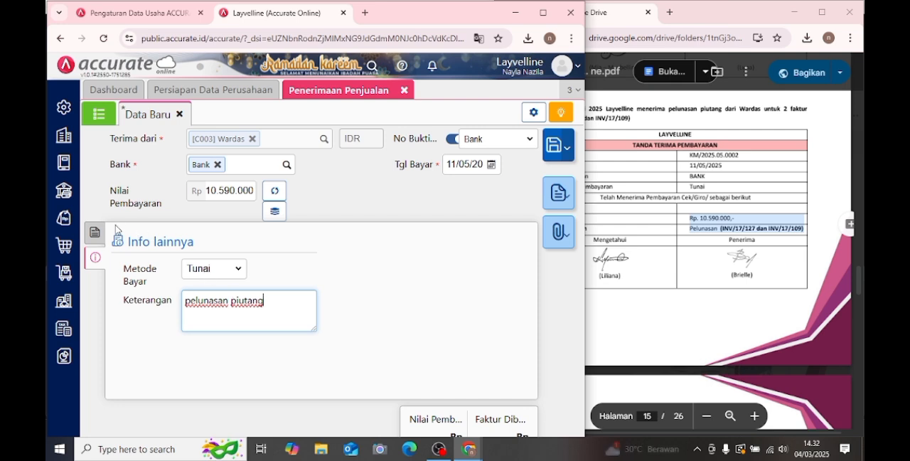
# - Save and close the Penerimaan Penjualan, and bring up Transaksi 14 in the module
pyautogui.click(96, 235)
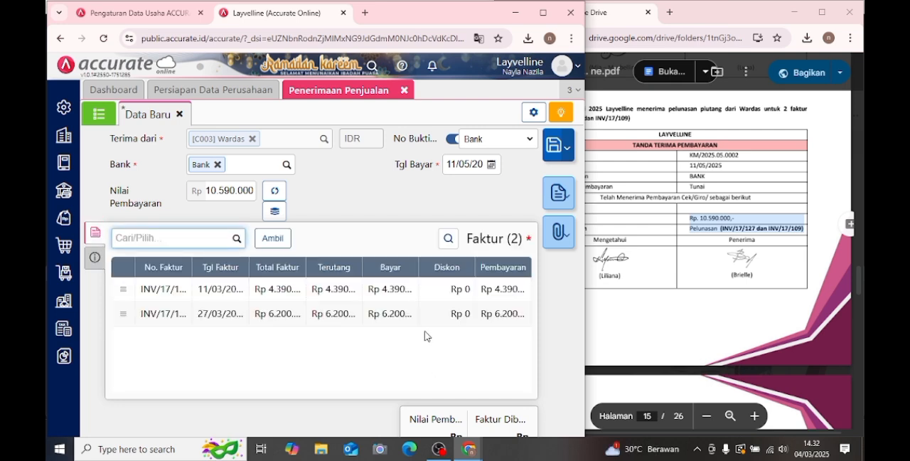
pyautogui.click(555, 145)
pyautogui.click(683, 228)
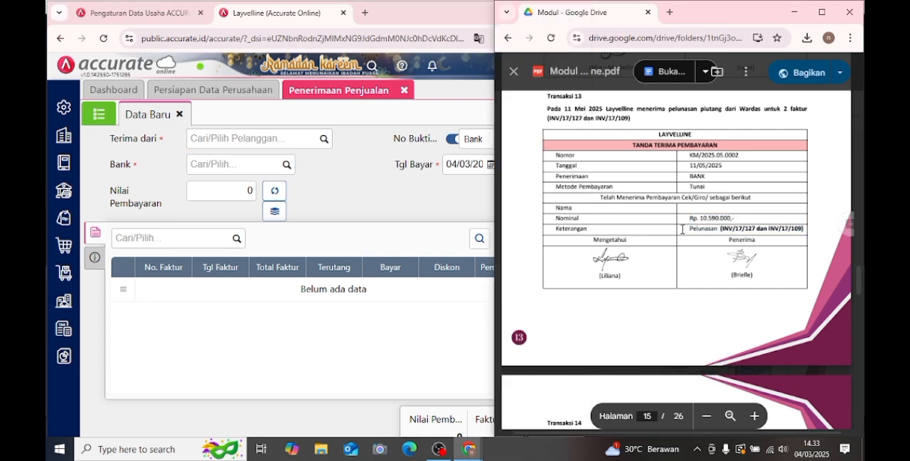
pyautogui.scroll(-5, 681, 229)
pyautogui.scroll(-3, 682, 229)
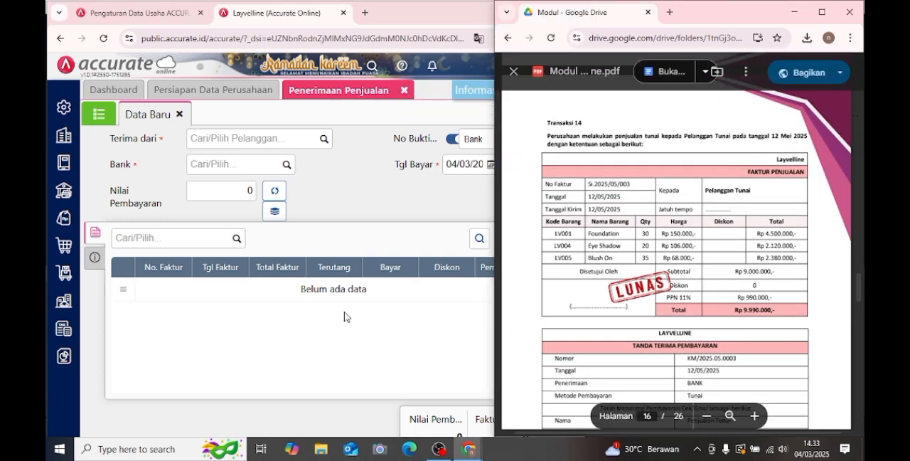
pyautogui.click(406, 93)
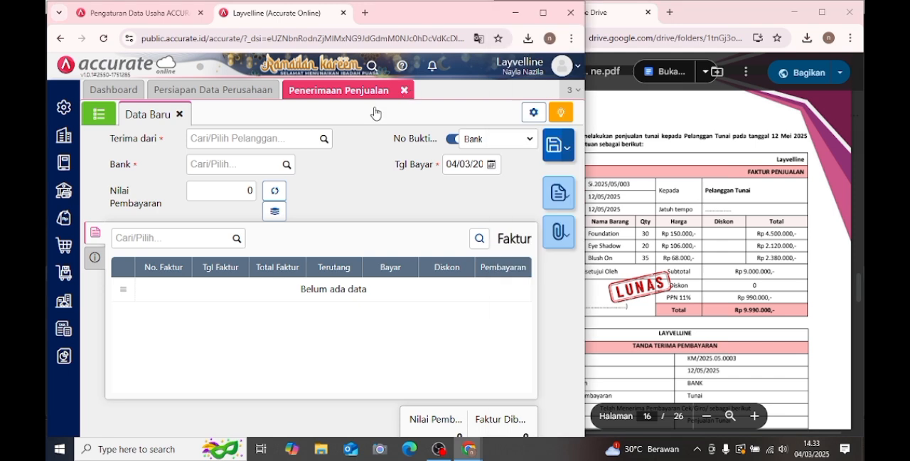
# - Start a new Faktur Penjualan with Pelanggan Tunai as the customer
pyautogui.click(64, 245)
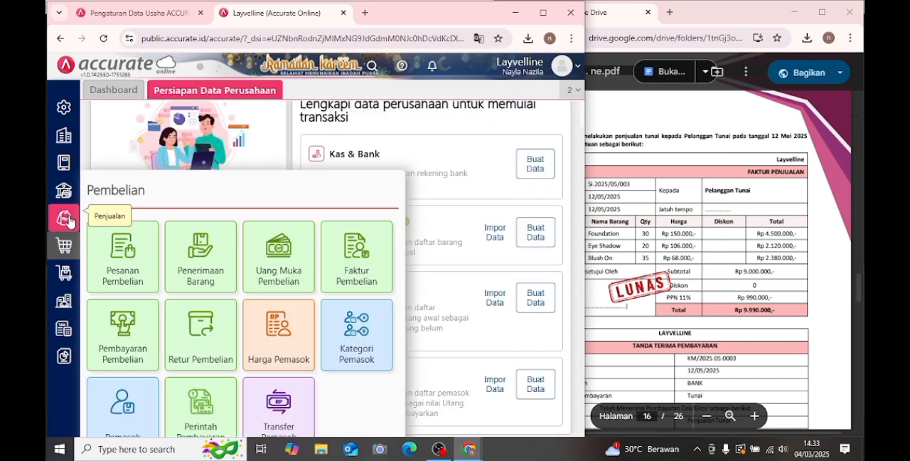
pyautogui.click(64, 217)
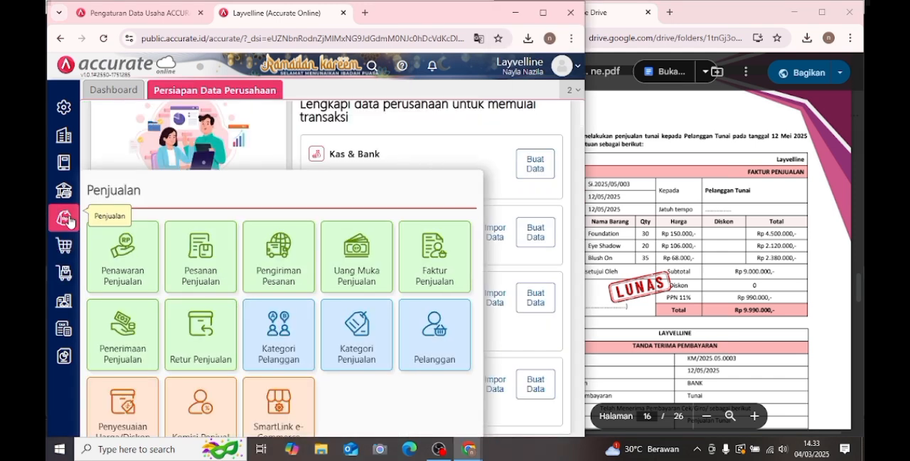
pyautogui.click(436, 267)
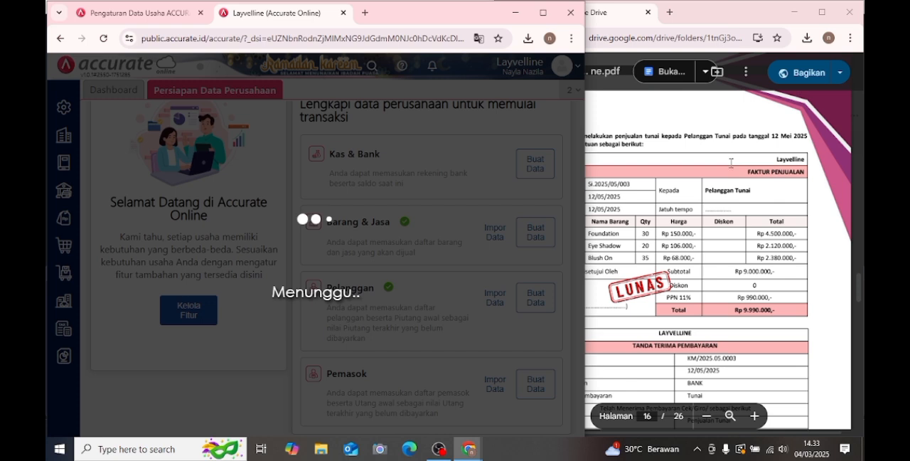
pyautogui.click(634, 149)
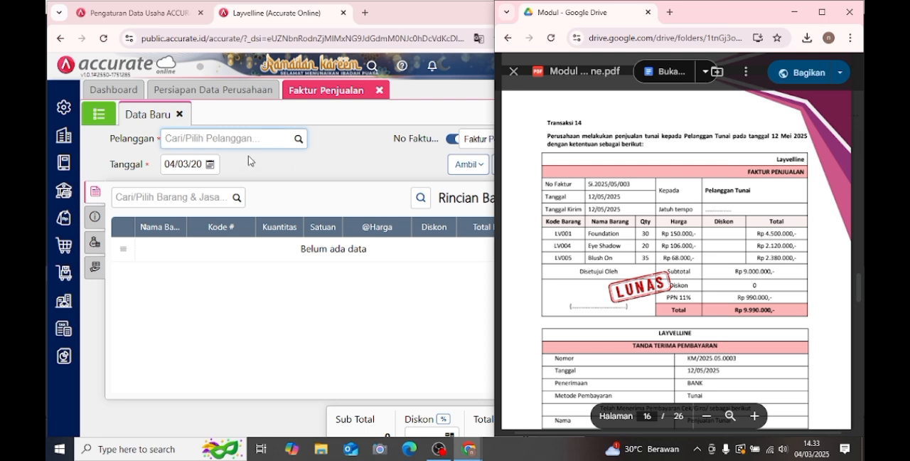
pyautogui.click(297, 145)
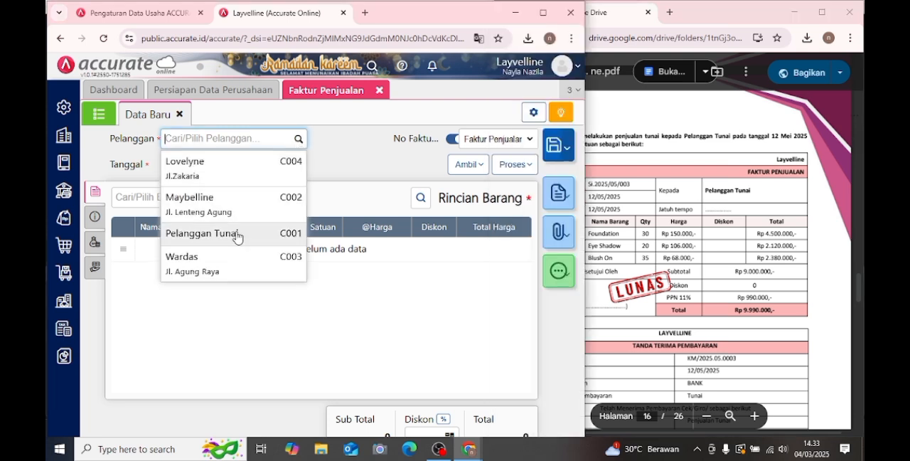
pyautogui.click(235, 235)
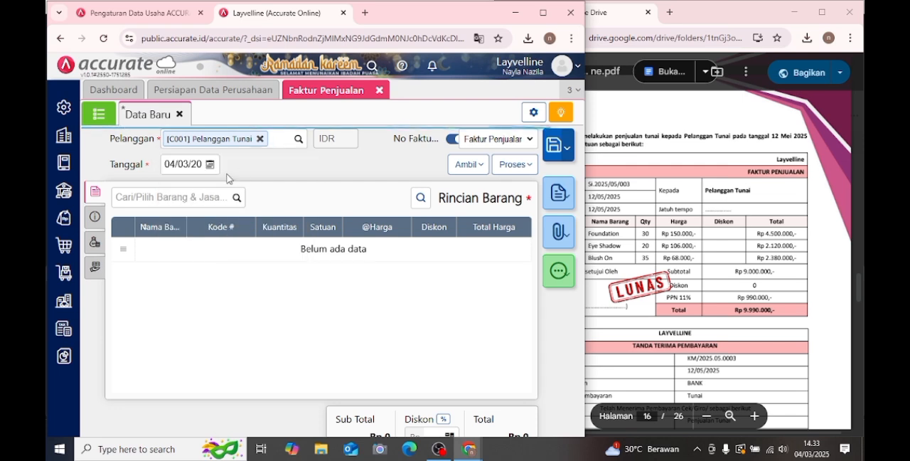
# - Set the sales invoice's Tanggal to 12 May 2025
pyautogui.click(211, 165)
pyautogui.click(278, 182)
pyautogui.click(278, 182)
pyautogui.click(278, 182)
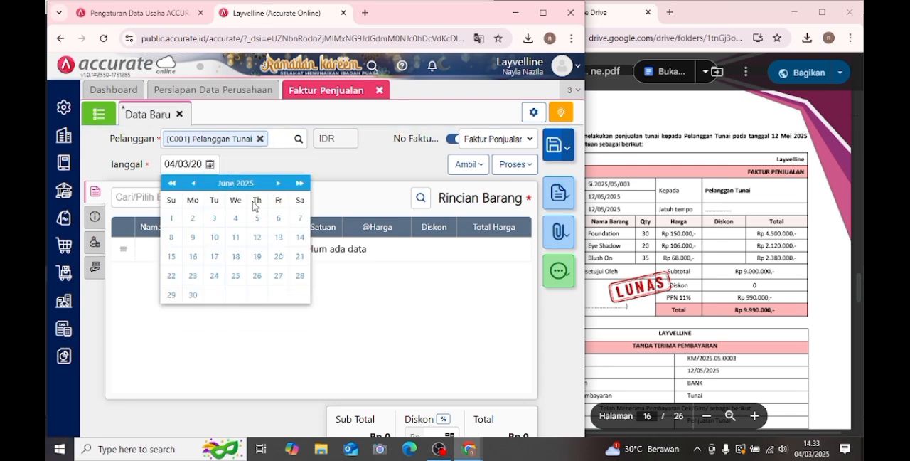
pyautogui.click(193, 184)
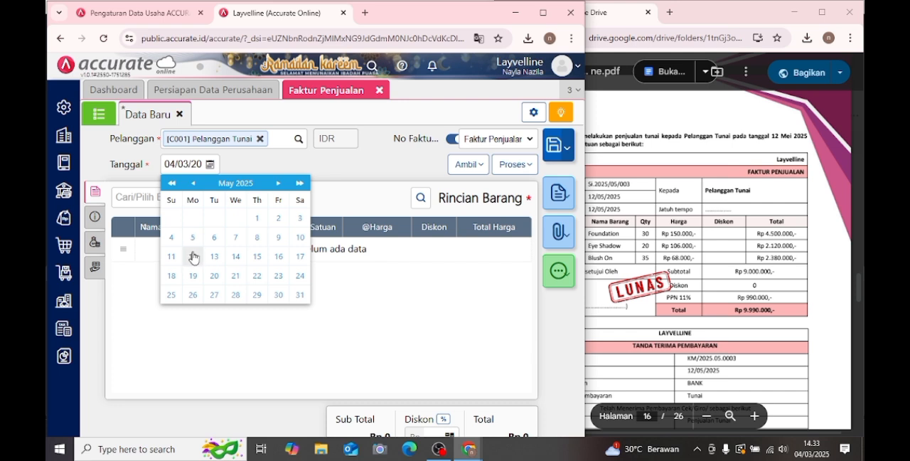
pyautogui.click(192, 255)
# - Add Foundation to the sales invoice with a quantity of 30 PCS at Rp 150.000 each
pyautogui.click(189, 198)
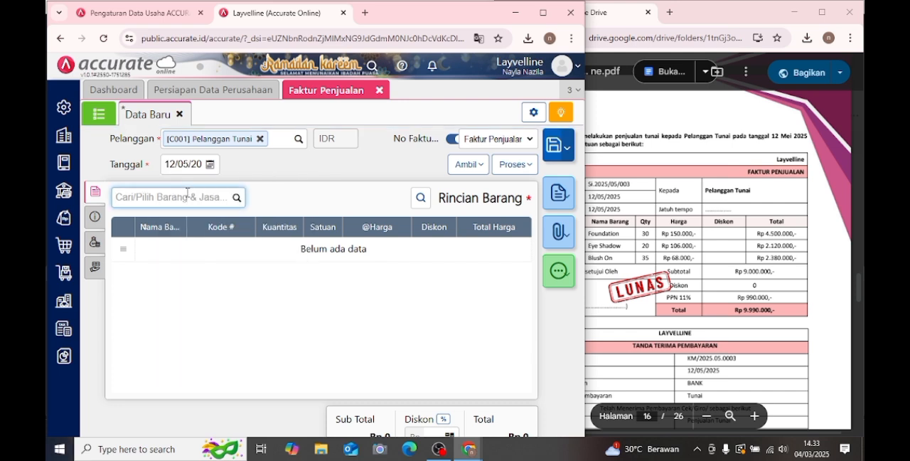
pyautogui.write('fou')
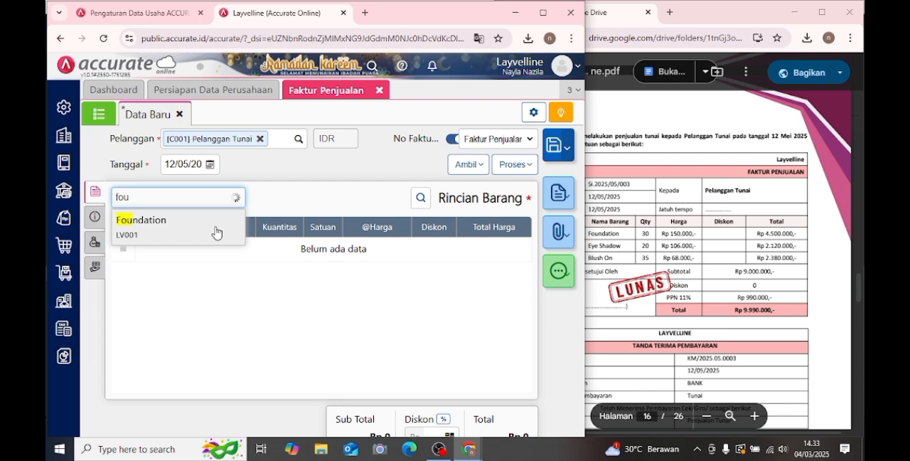
pyautogui.click(216, 226)
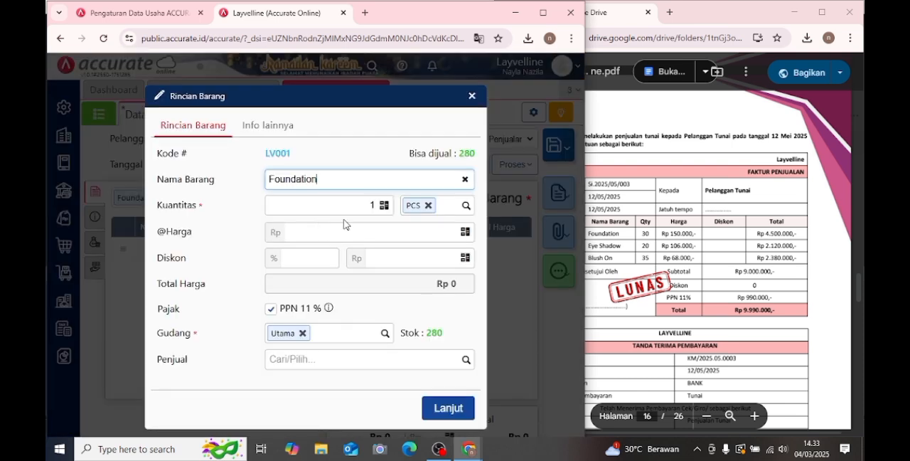
pyautogui.click(355, 202)
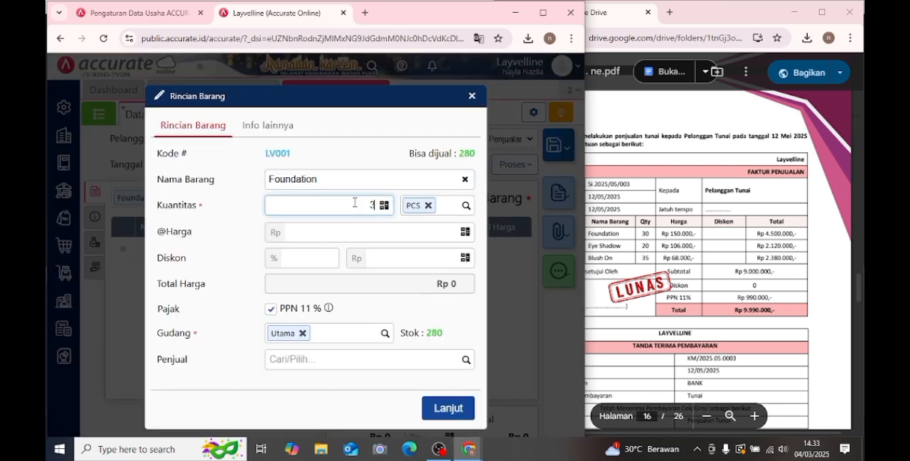
pyautogui.click(398, 233)
pyautogui.write('150.000')
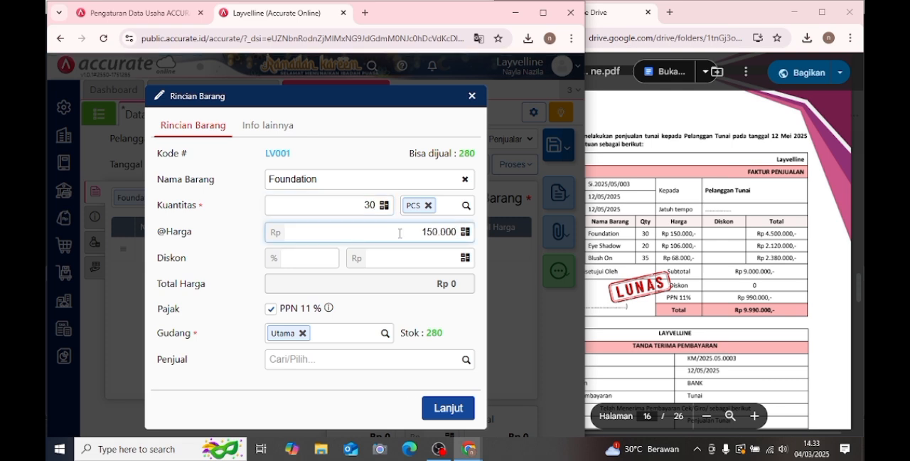
pyautogui.click(441, 407)
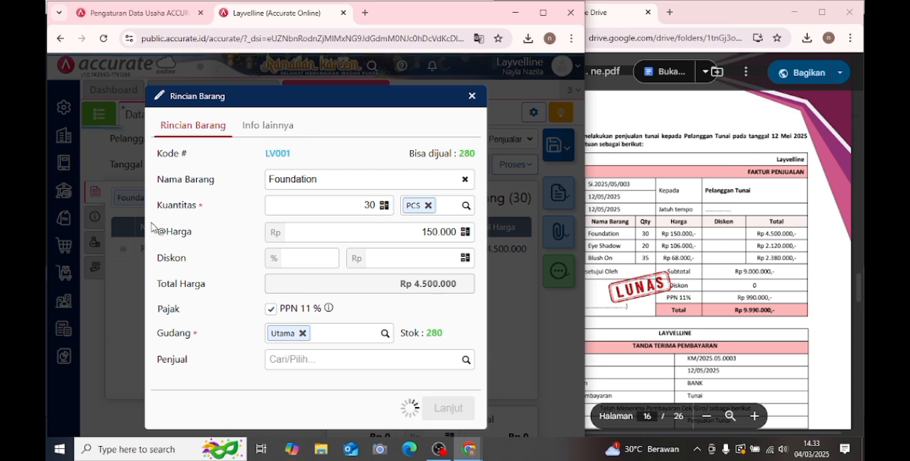
# - Add Eye Shadow to the sales invoice with a quantity of 20 PCS at Rp 106.000 each
pyautogui.write('eye')
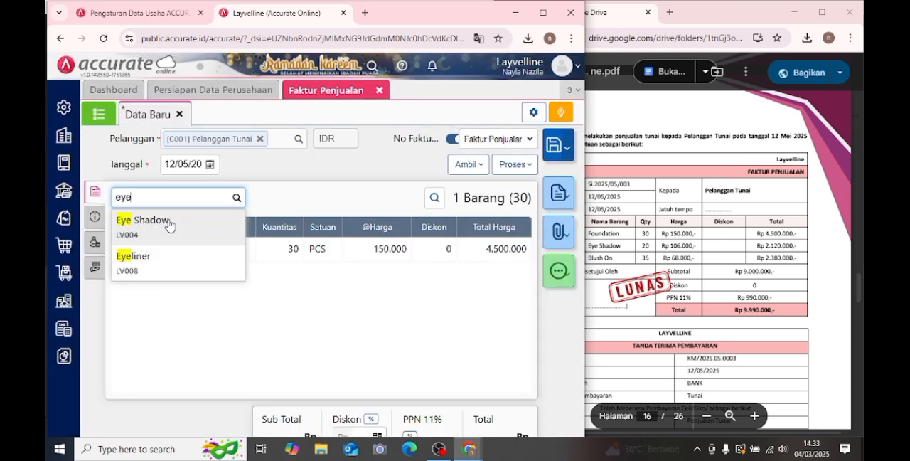
pyautogui.click(242, 243)
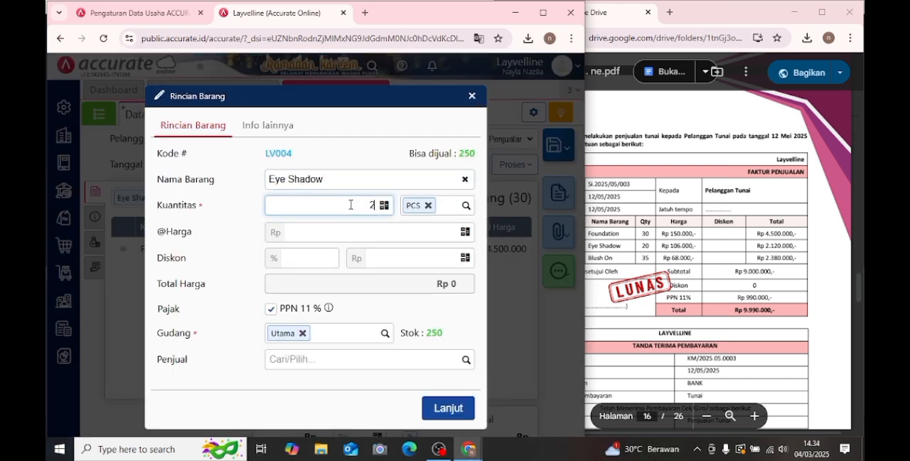
pyautogui.click(404, 230)
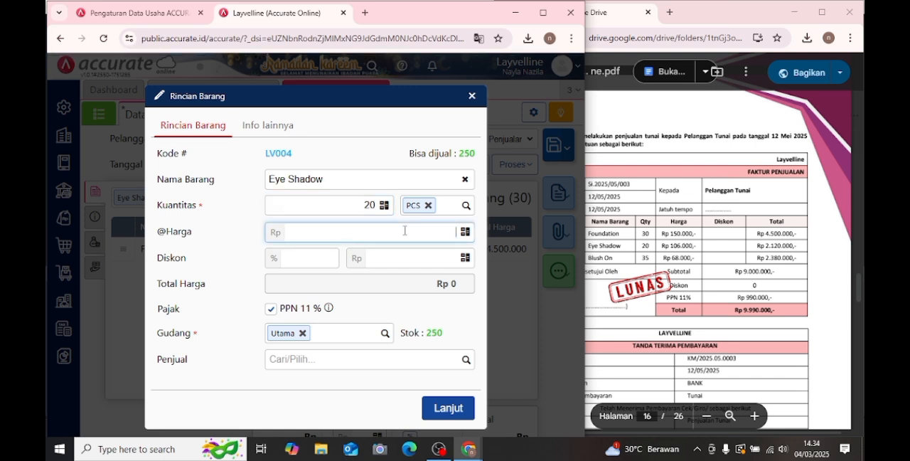
pyautogui.write('10.600')
pyautogui.click(446, 405)
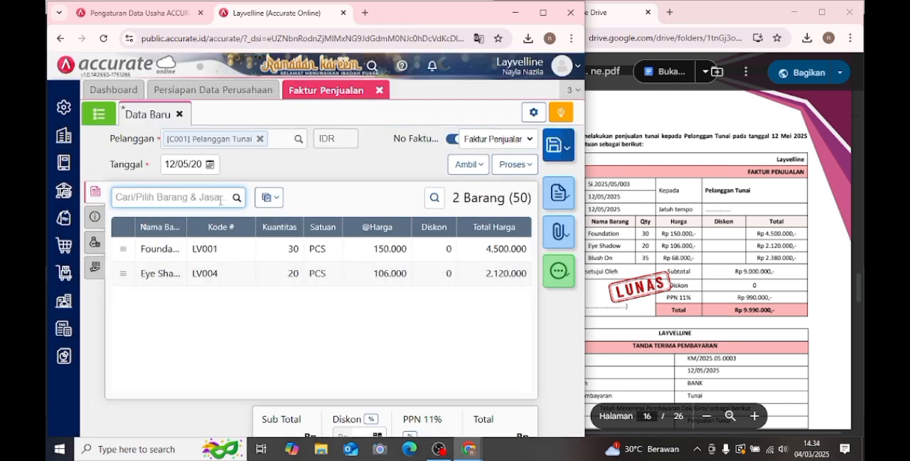
# - Add Blush on to the sales invoice with a quantity of 35 PCS at Rp 68.000 each
pyautogui.write('blu')
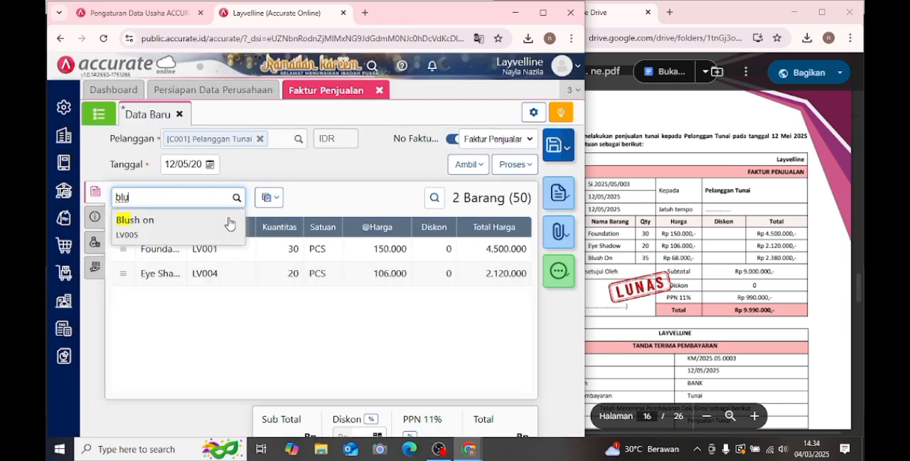
pyautogui.click(235, 223)
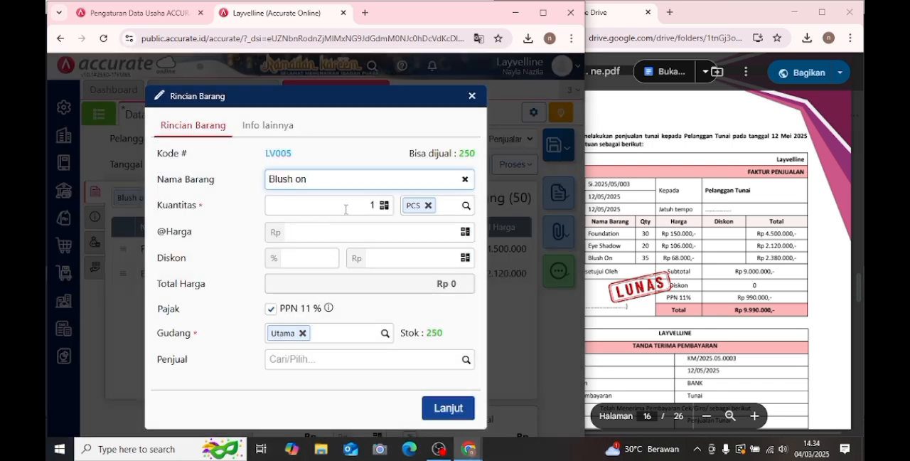
pyautogui.click(344, 211)
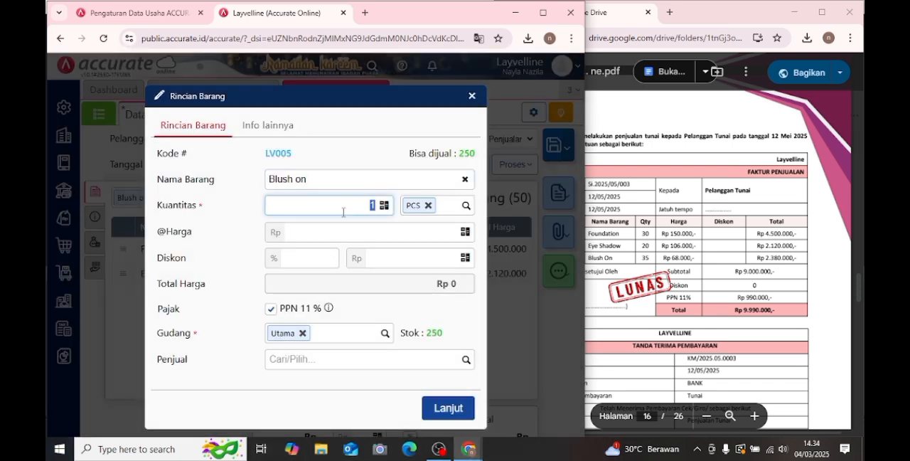
pyautogui.write('35')
pyautogui.click(366, 230)
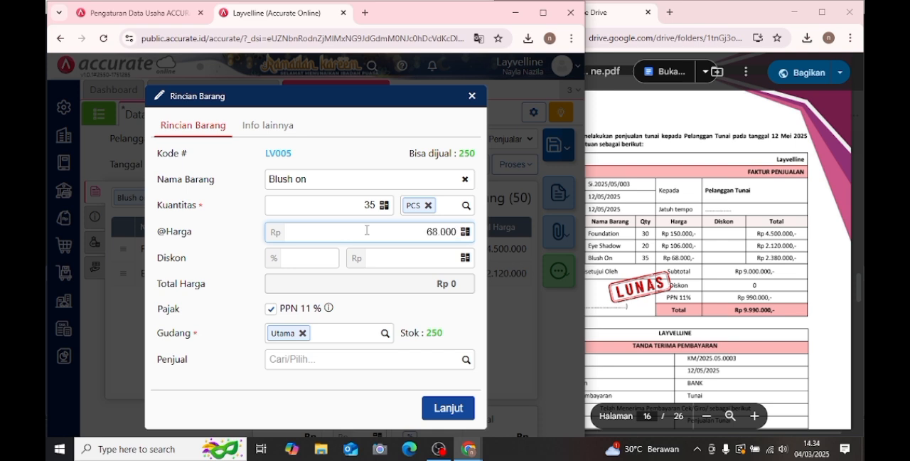
pyautogui.click(457, 407)
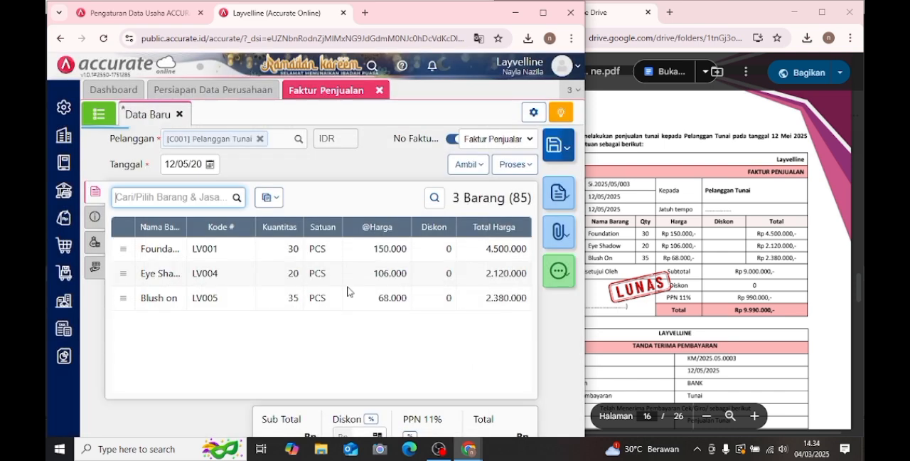
# - Copy the invoice number of Transaksi 14 from the PDF module into the sales invoice's No. PO
pyautogui.click(95, 219)
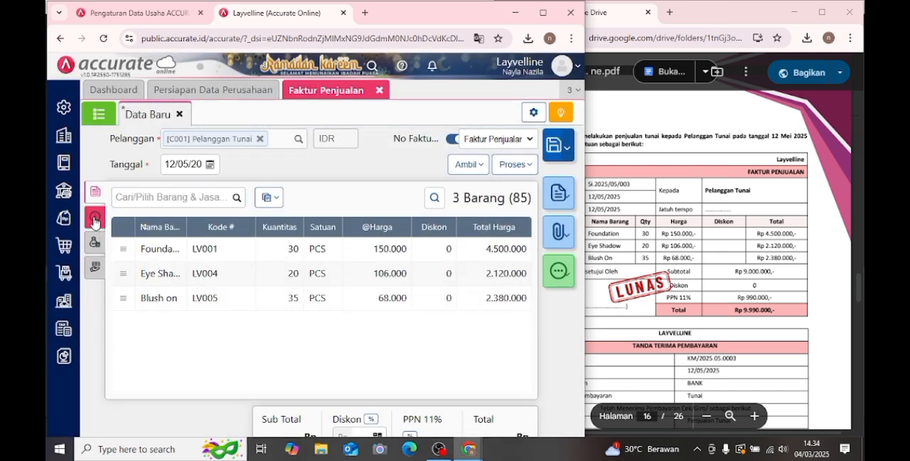
pyautogui.click(201, 253)
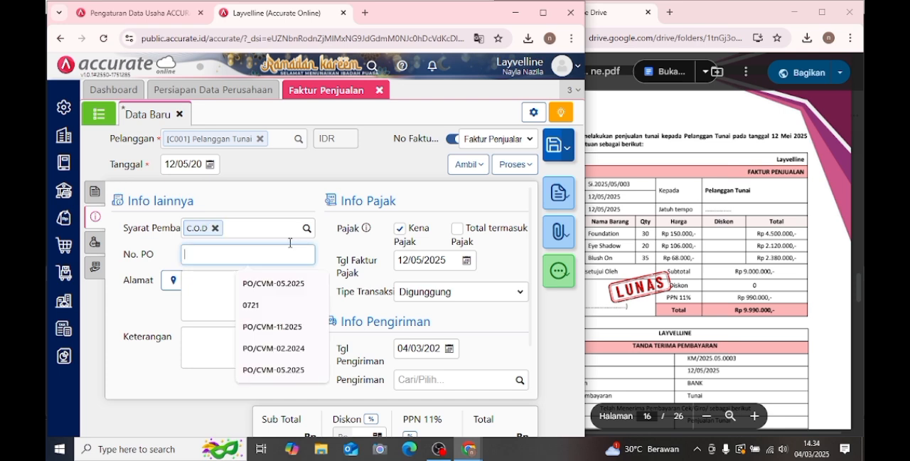
pyautogui.click(602, 218)
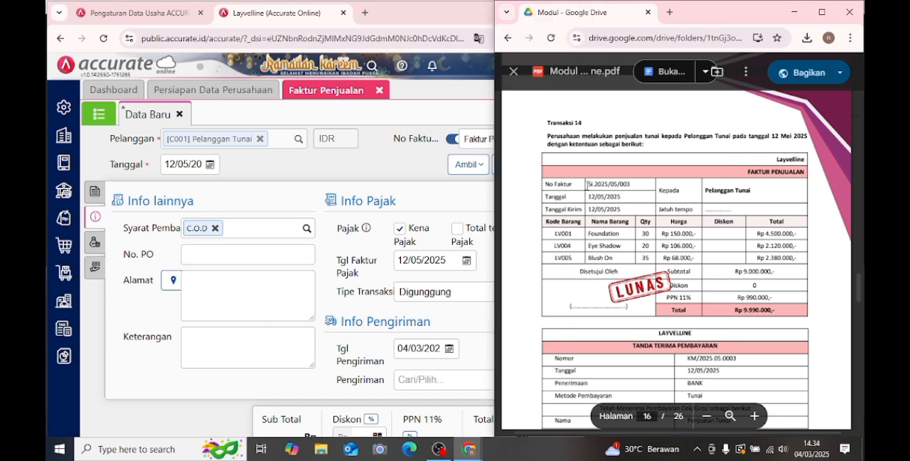
pyautogui.moveTo(588, 183); pyautogui.dragTo(631, 185)
pyautogui.hotkey('ctrl', 'c')
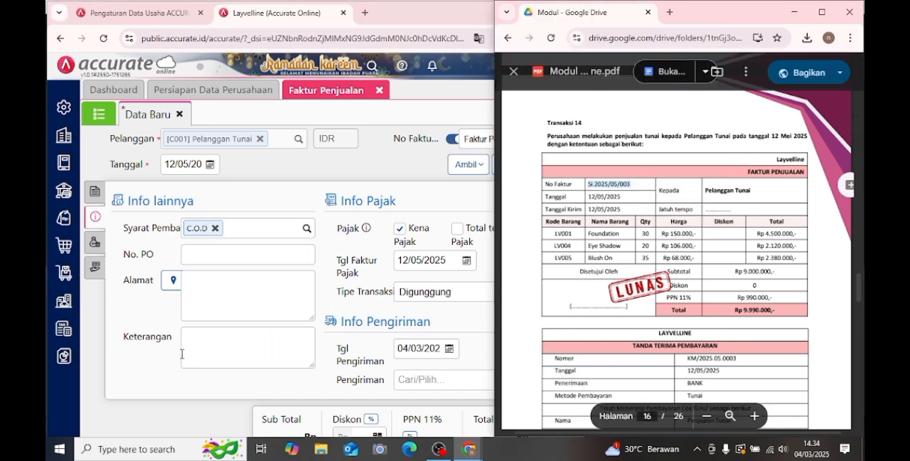
pyautogui.click(242, 260)
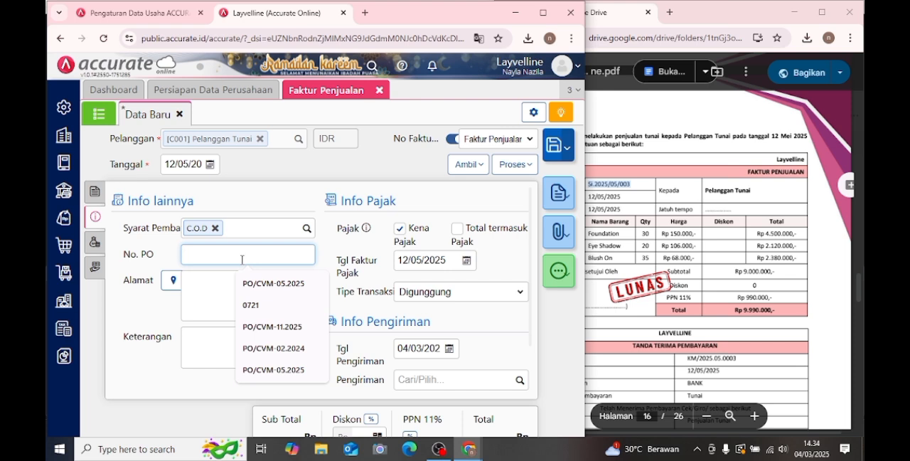
pyautogui.hotkey('ctrl', 'v')
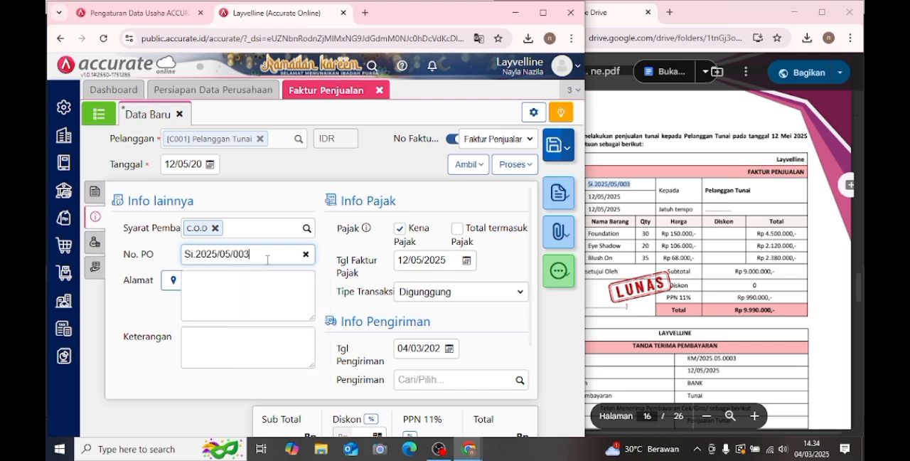
# - Enter "penjualan tunai" as the sales invoice's Keterangan
pyautogui.click(260, 341)
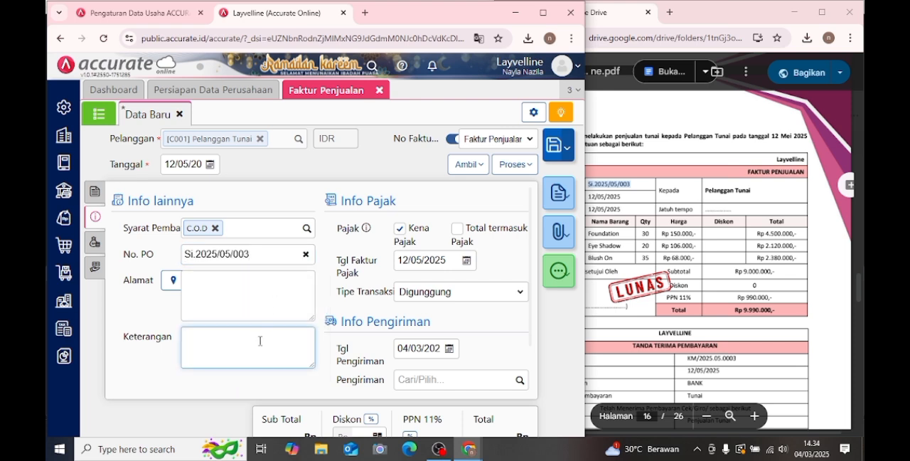
pyautogui.write('penjualan tunai')
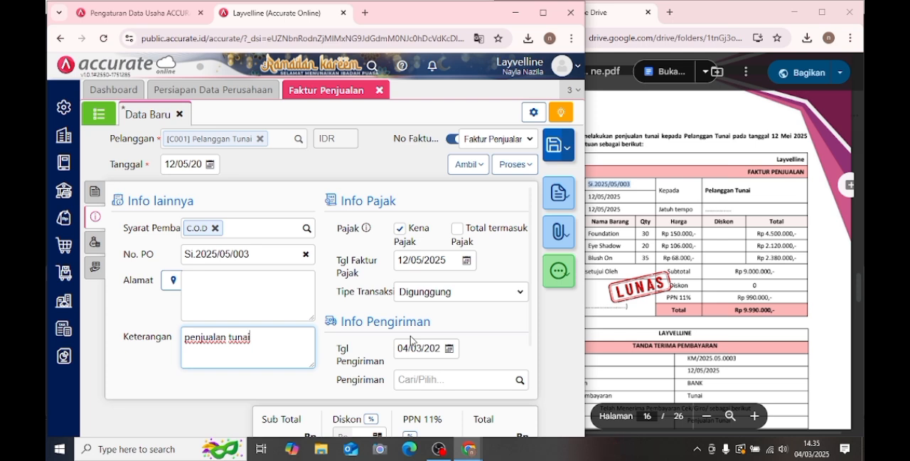
# - Set the sales invoice's Tgl Pengiriman to 12/05/2025
pyautogui.click(430, 347)
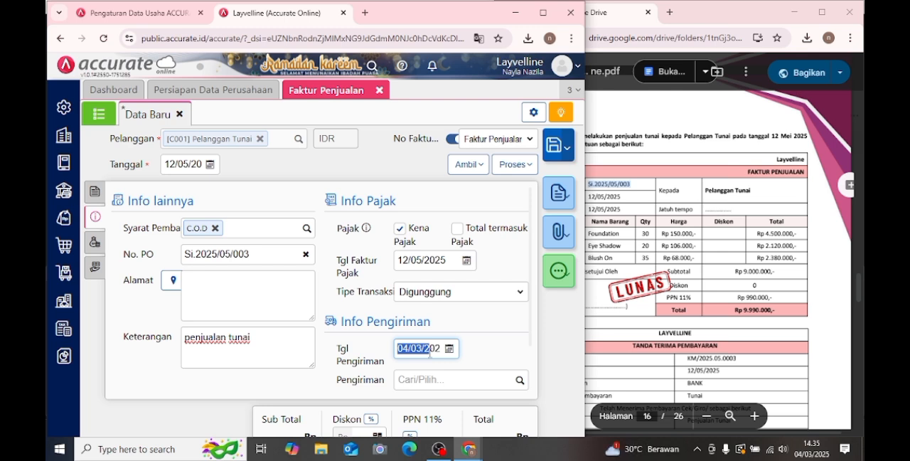
pyautogui.write('12/05/2025')
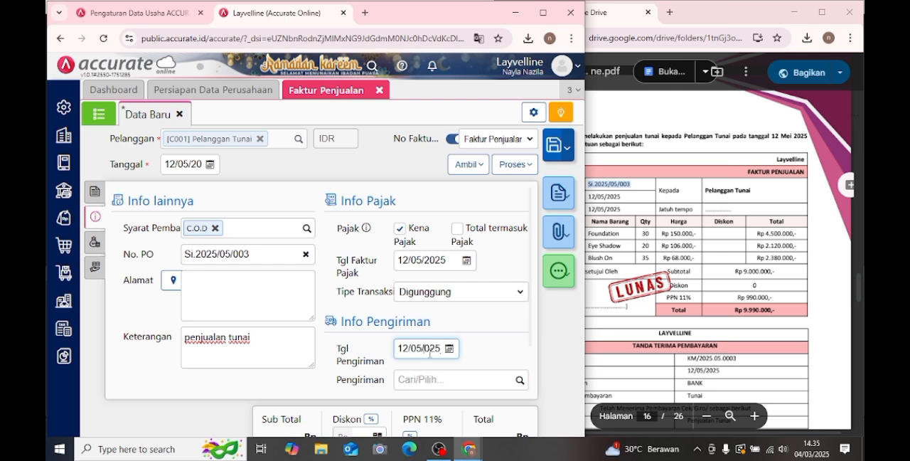
pyautogui.press('BackSpace')
pyautogui.click(468, 335)
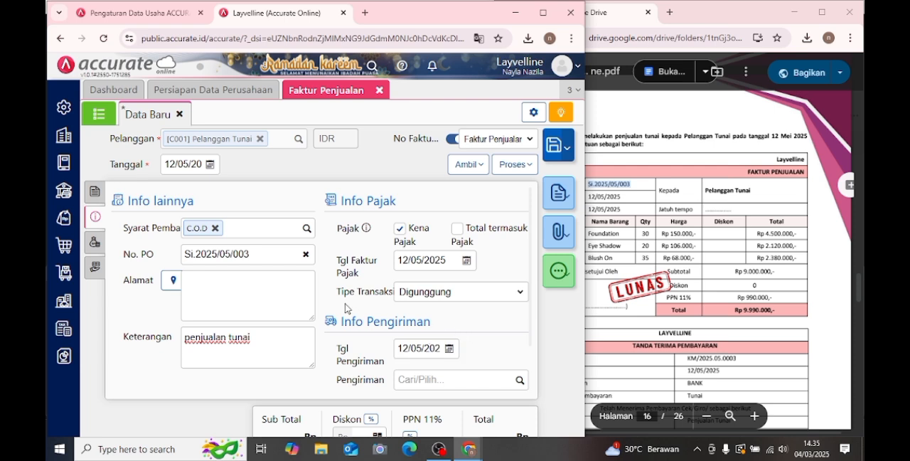
# - Process the cash sales invoice into a Pembayaran, saving the invoice and starting its sales receipt
pyautogui.click(94, 192)
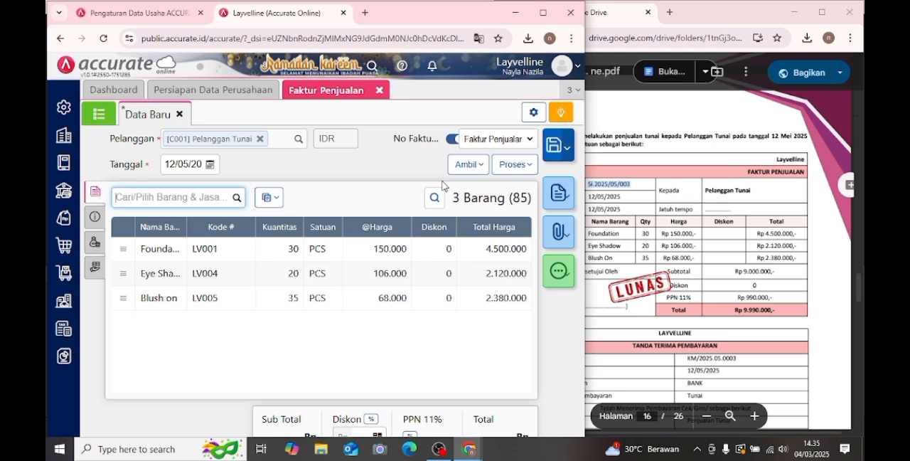
pyautogui.click(505, 168)
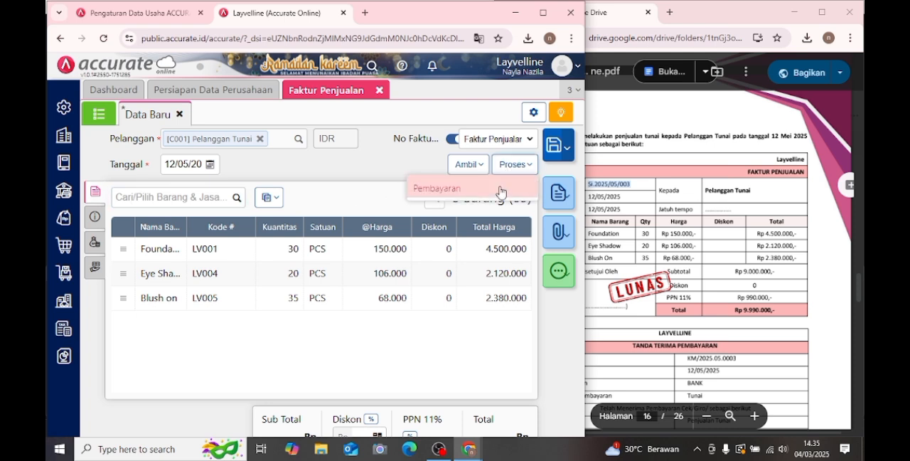
pyautogui.click(436, 188)
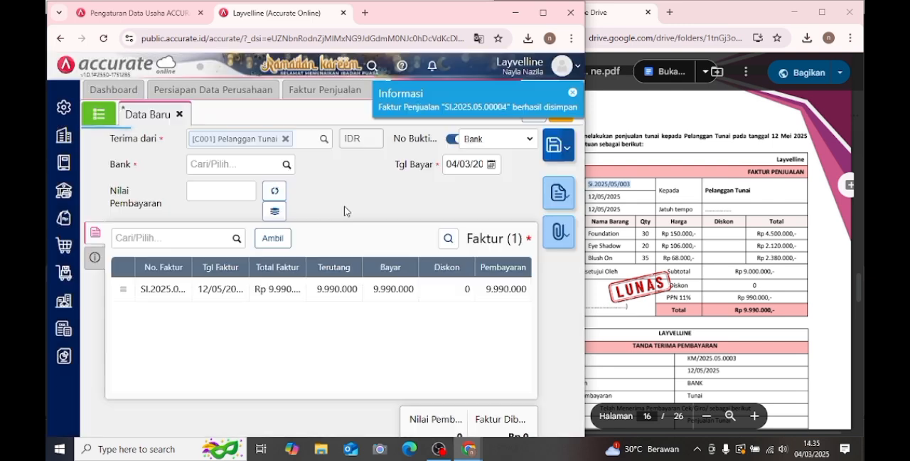
# - Choose Bank as the receipt's account and calculate the Nilai Pembayaran from the listed invoice
pyautogui.click(285, 168)
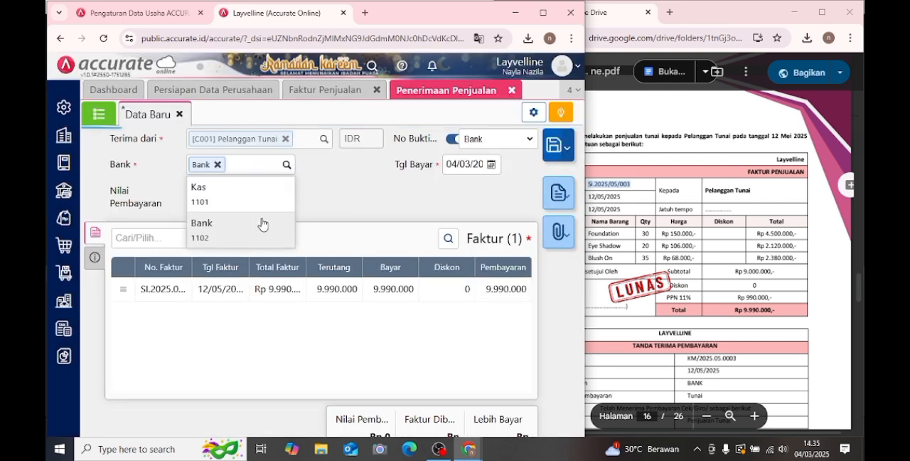
pyautogui.click(260, 229)
pyautogui.click(274, 192)
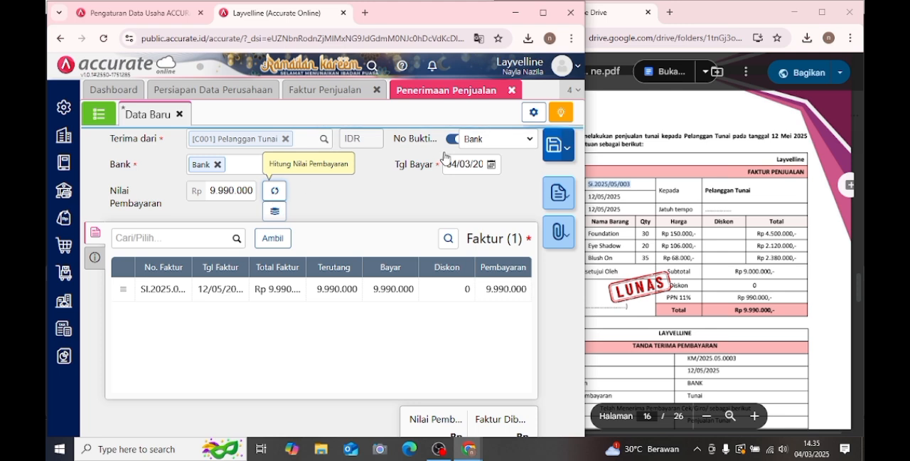
# - Set the receipt's Tgl Bayar to 12 May 2025 and save the sales receipt
pyautogui.click(491, 164)
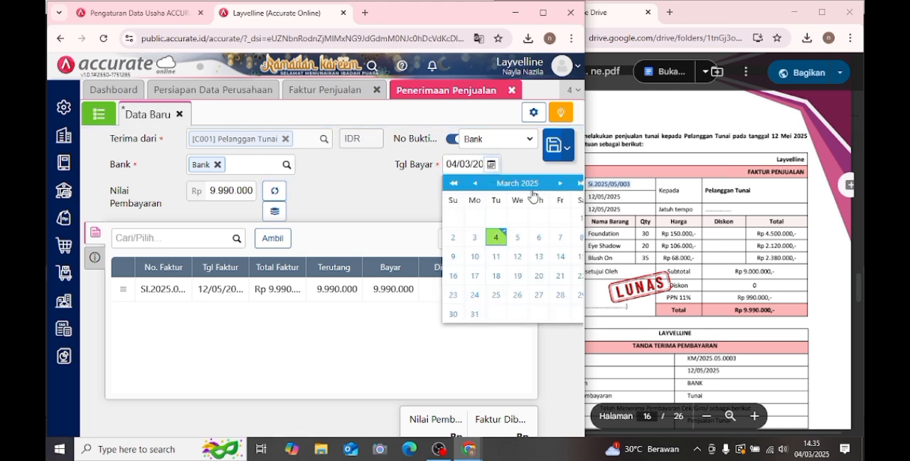
pyautogui.click(560, 184)
pyautogui.click(560, 184)
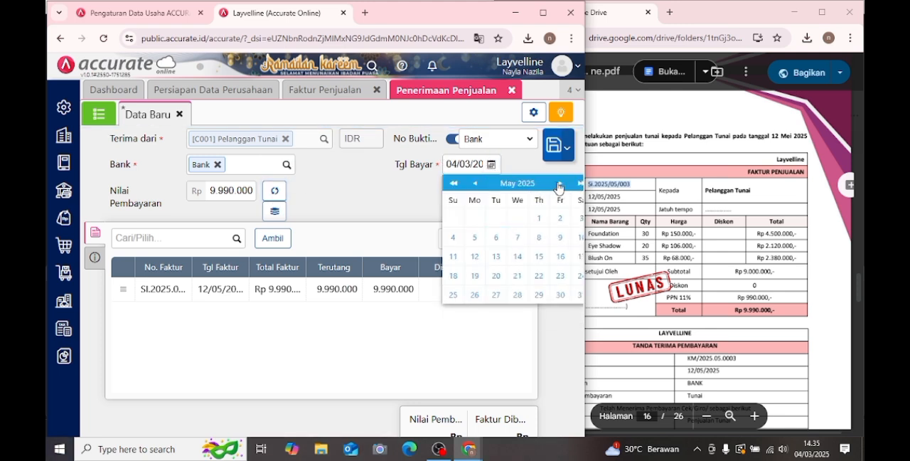
pyautogui.click(475, 260)
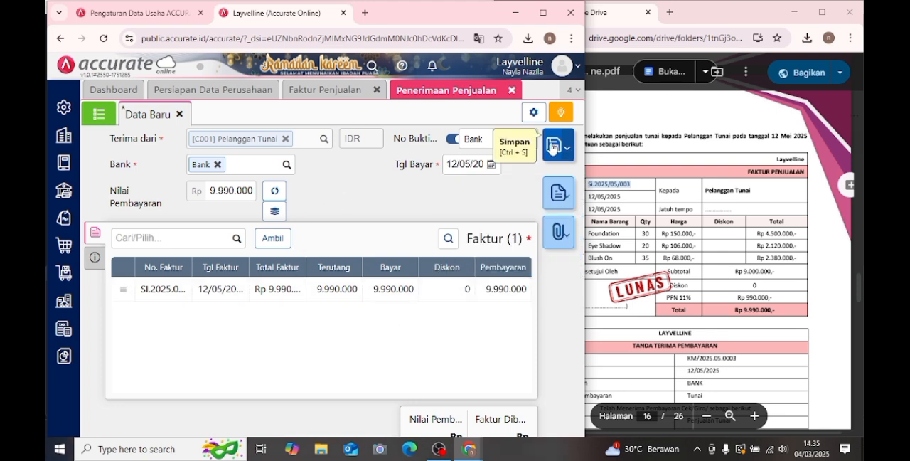
pyautogui.click(552, 147)
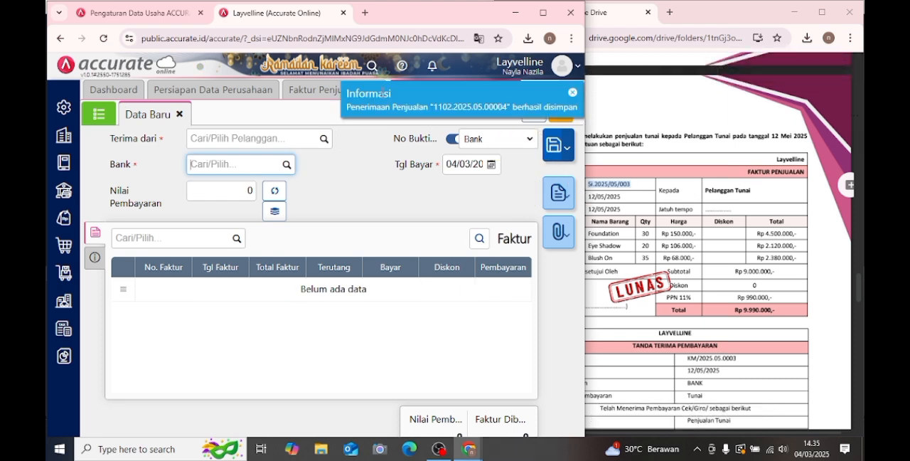
# - Review Transaksi 15 in the PDF module and close the Penerimaan Penjualan and Faktur Penjualan forms
pyautogui.click(673, 199)
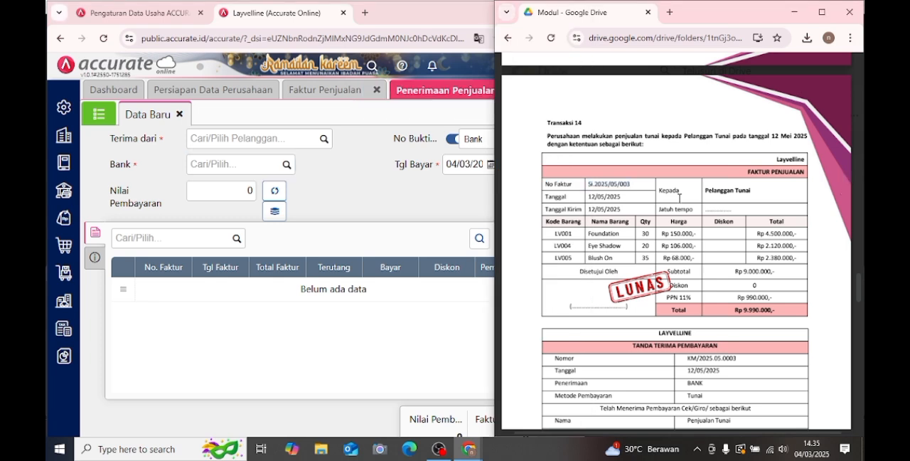
pyautogui.scroll(-10, 678, 199)
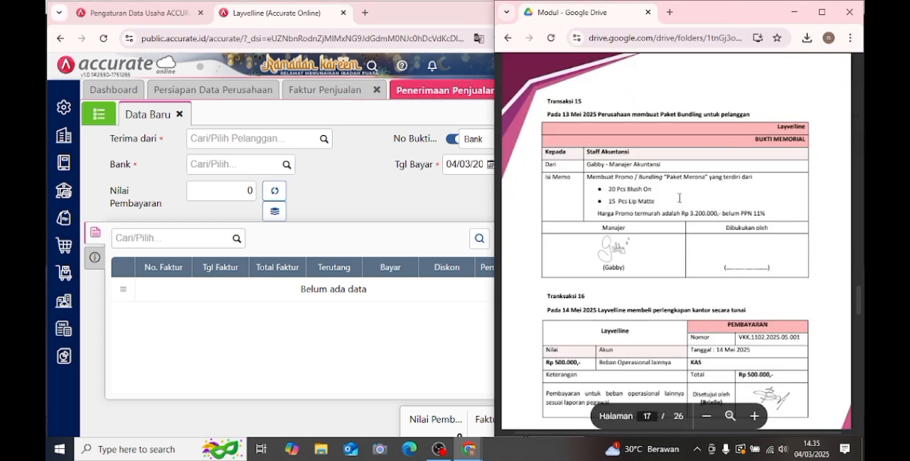
pyautogui.scroll(-1, 679, 197)
pyautogui.scroll(1, 679, 197)
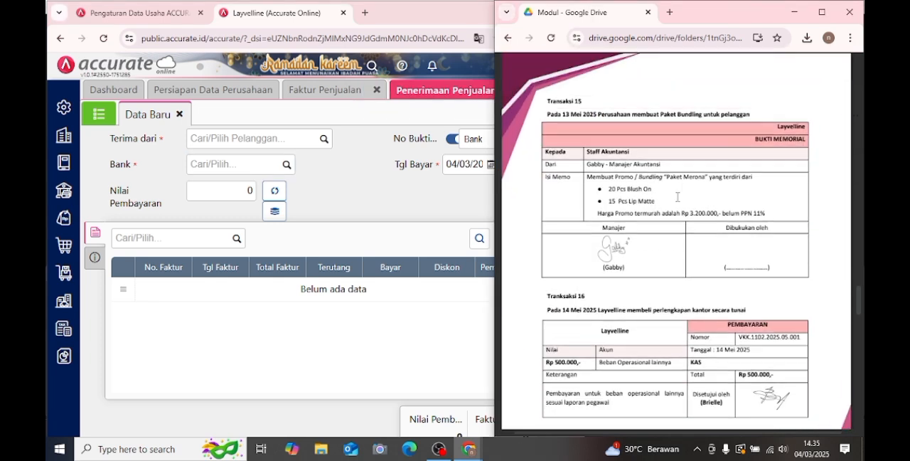
pyautogui.click(461, 324)
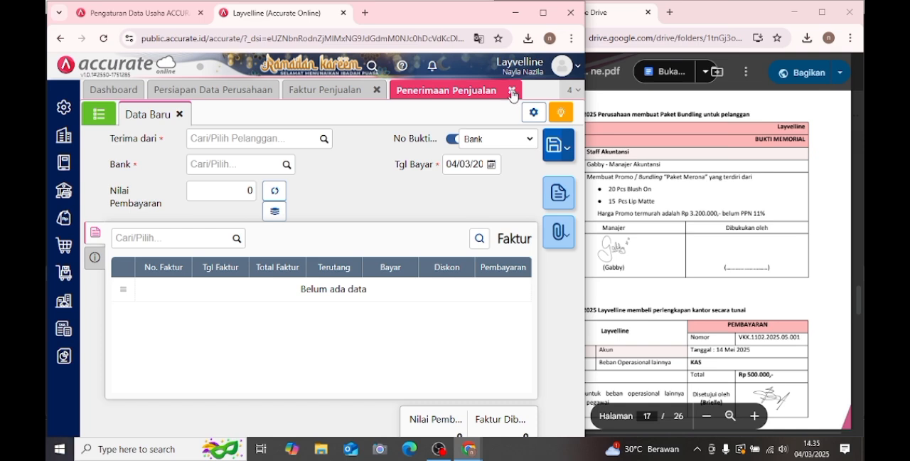
pyautogui.click(511, 91)
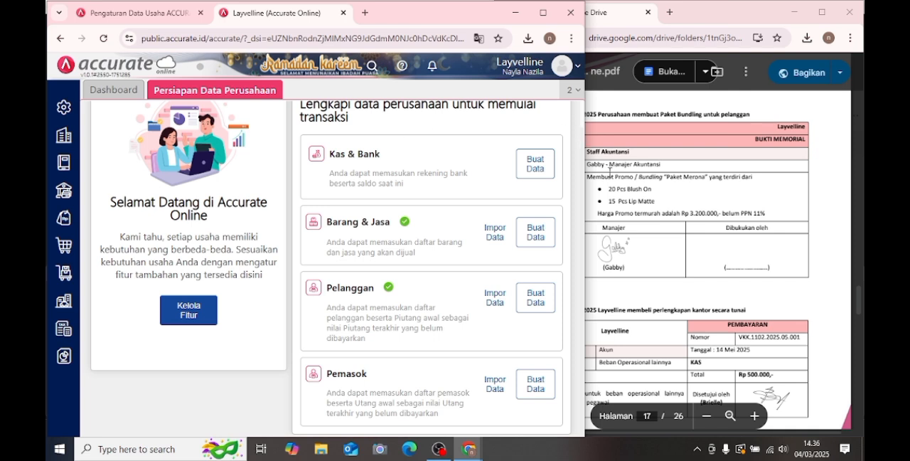
pyautogui.click(638, 120)
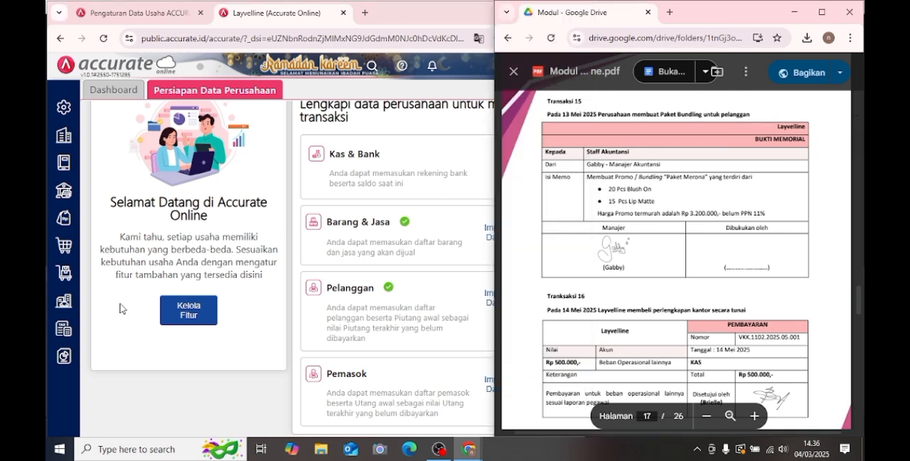
# - Start a new Barang & Jasa record in Persediaan and name the item "Paket Merona"
pyautogui.click(63, 277)
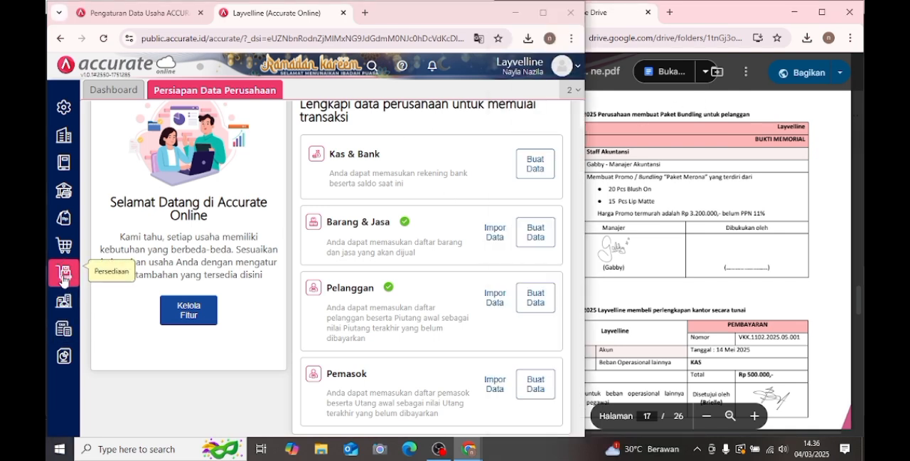
pyautogui.click(64, 277)
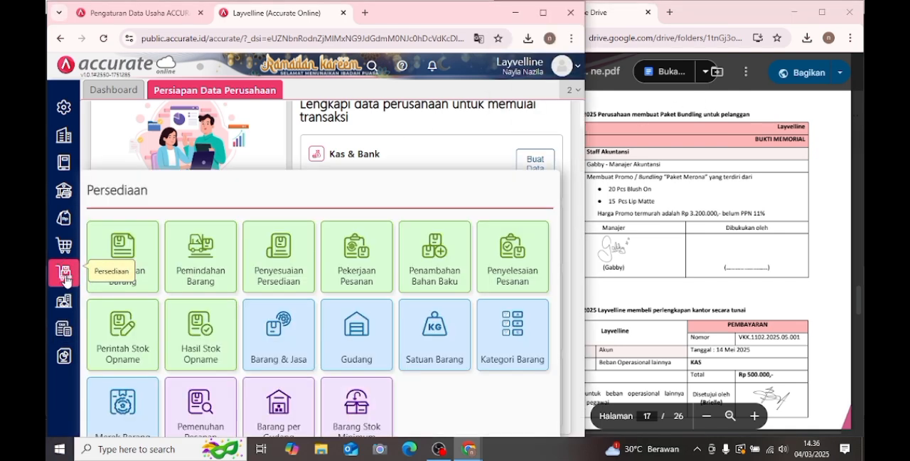
pyautogui.click(290, 337)
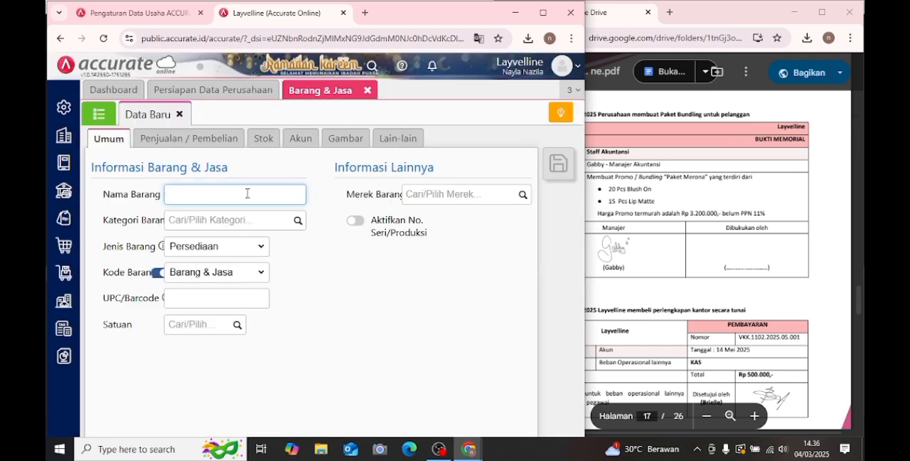
pyautogui.write('Paket Meroan')
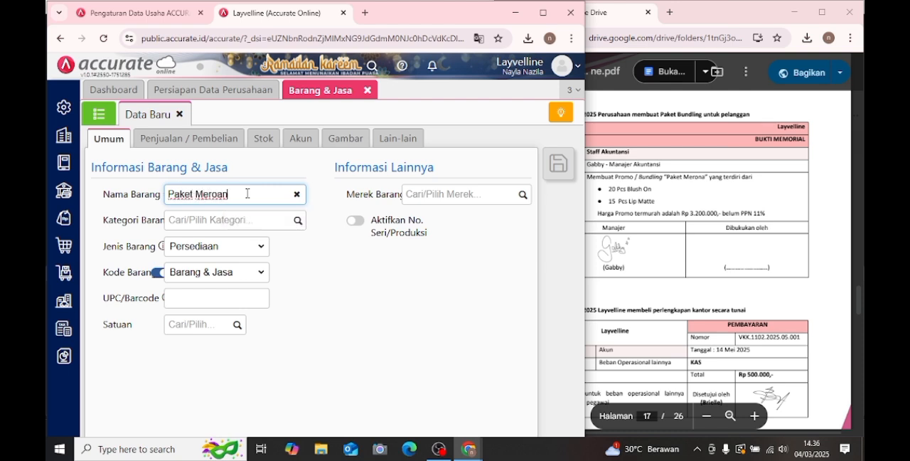
pyautogui.press('BackSpace')
pyautogui.press('BackSpace')
pyautogui.write('na')
# - Set Paket Merona's category to Umum, its Jenis Barang to Grup and its Satuan to PCS
pyautogui.click(294, 225)
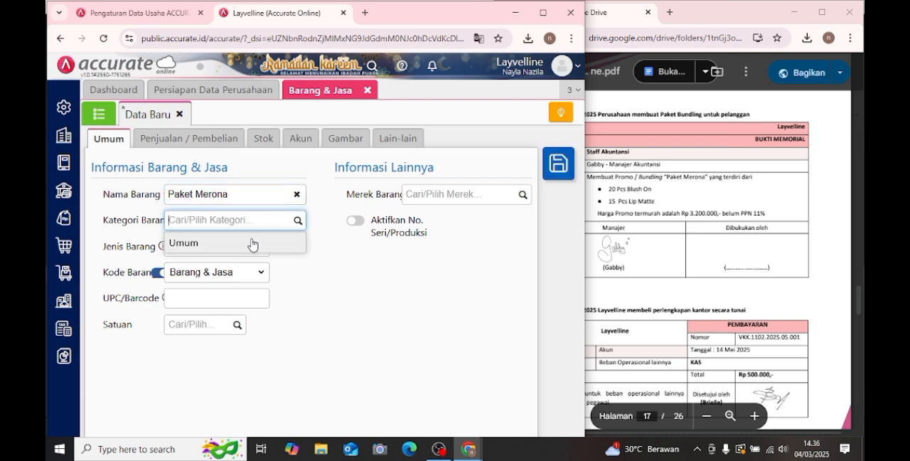
pyautogui.click(255, 245)
pyautogui.click(255, 249)
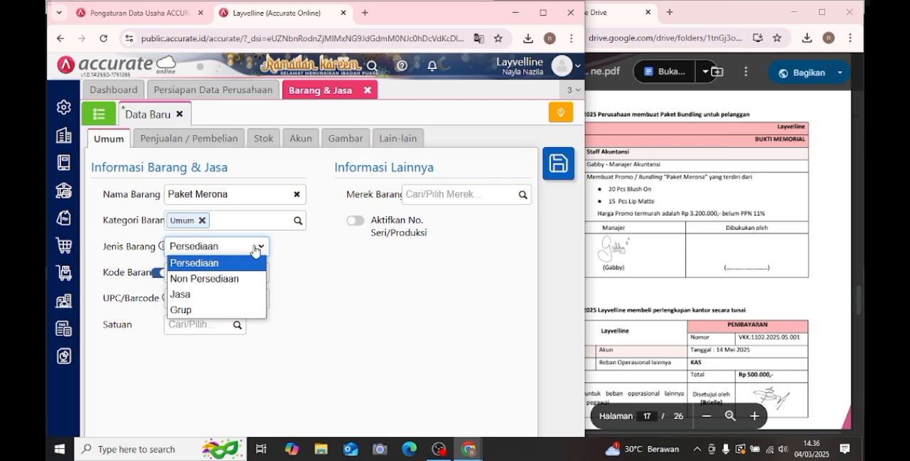
pyautogui.click(246, 310)
pyautogui.click(228, 322)
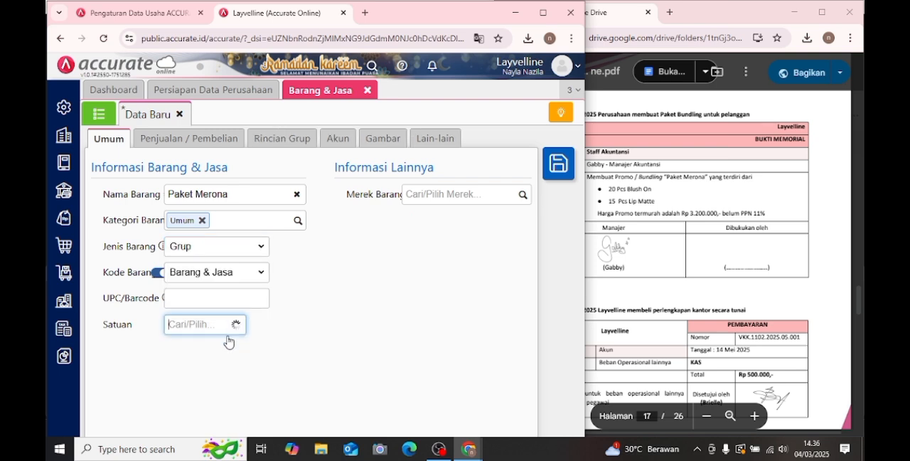
pyautogui.click(197, 350)
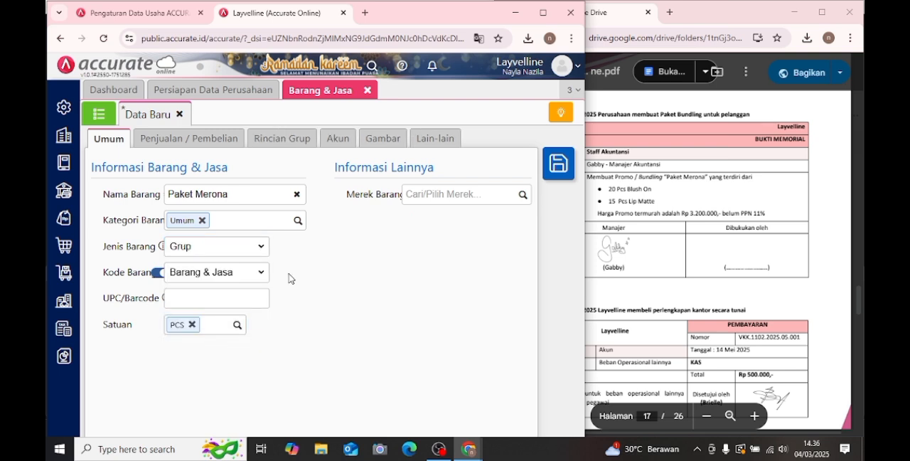
# - Enable Menerapkan Harga / Diskon Grosir for Paket Merona, set its default selling price to 3.200.000 per PCS and its PPN to Pajak Pertambahan Nilai
pyautogui.click(192, 140)
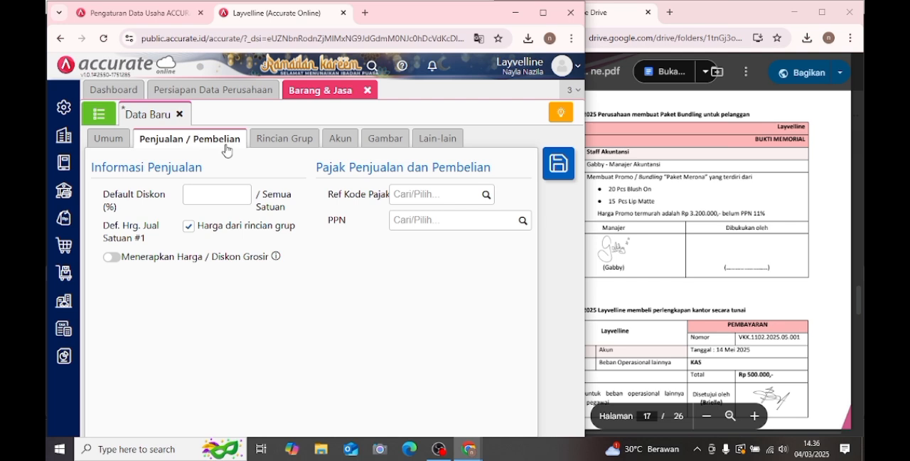
pyautogui.click(114, 257)
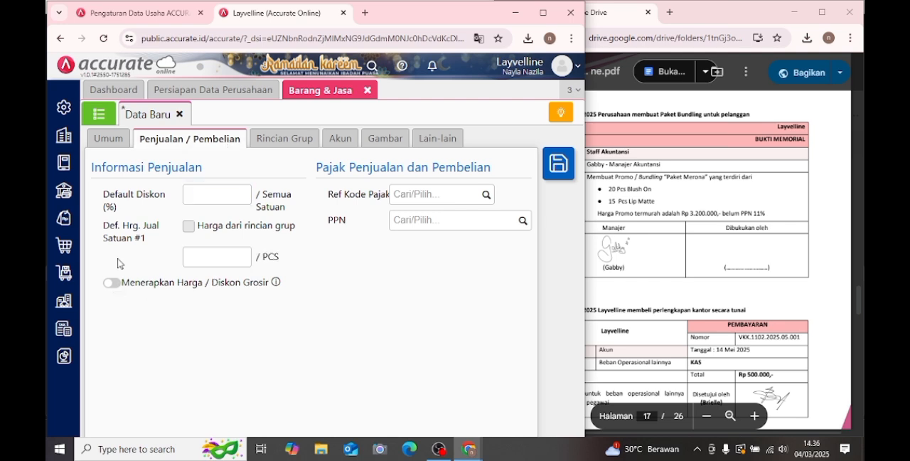
pyautogui.click(204, 261)
pyautogui.write('320.000')
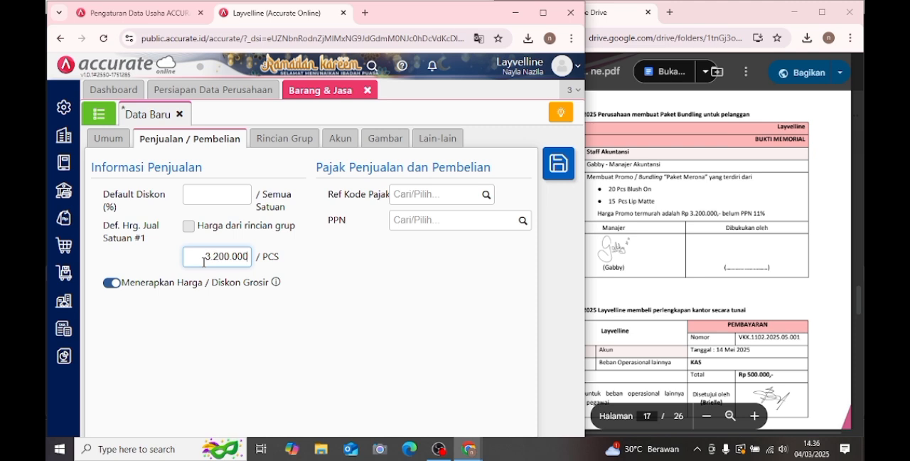
pyautogui.click(521, 220)
pyautogui.click(466, 256)
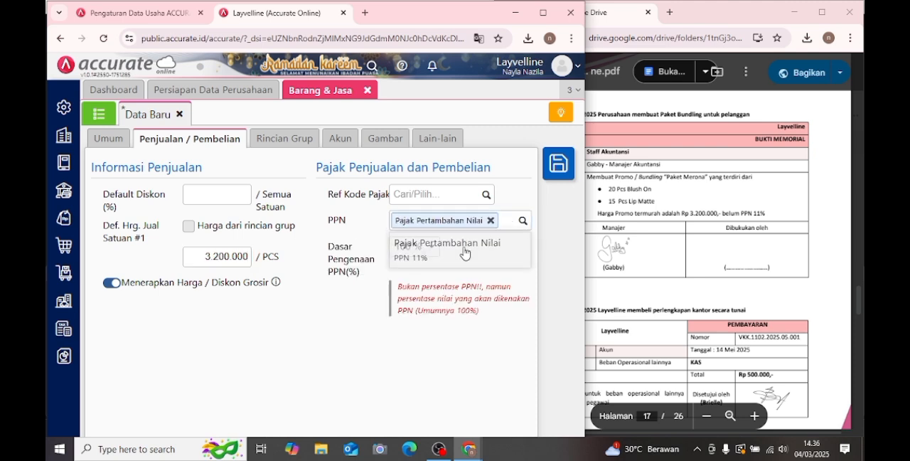
# - Add Blush on to Paket Merona's group details with a quantity of 20 PCS
pyautogui.click(294, 144)
pyautogui.click(177, 189)
pyautogui.write('bl')
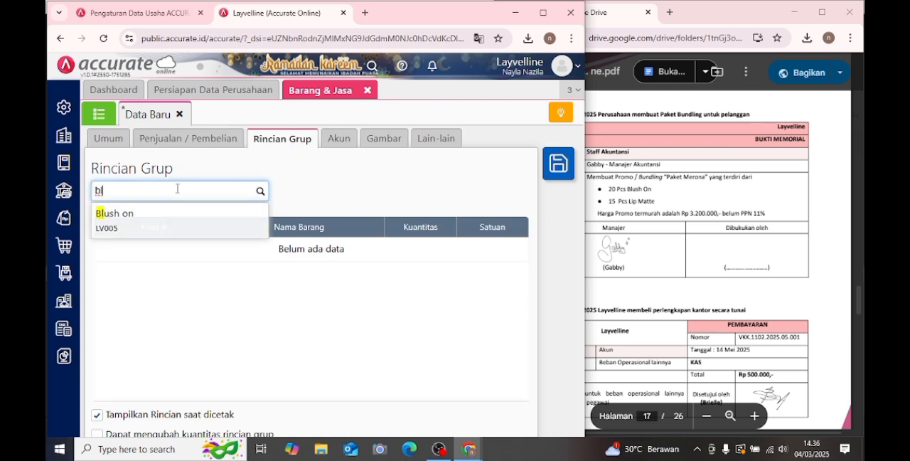
pyautogui.click(164, 218)
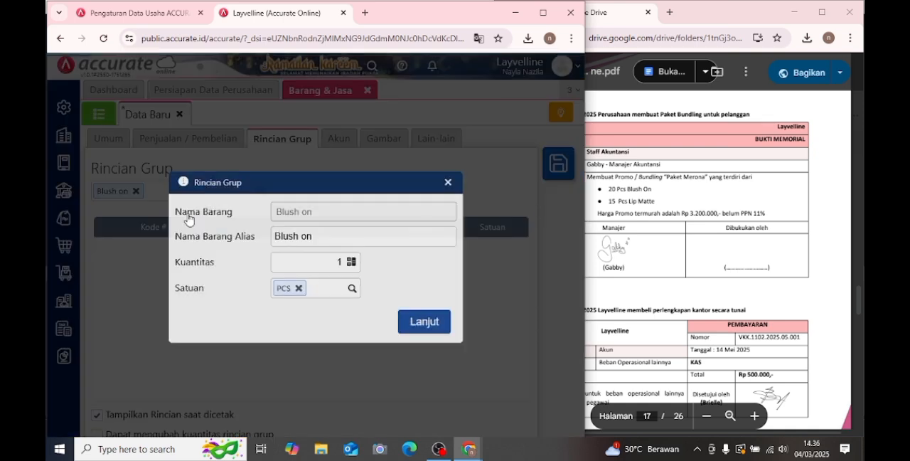
pyautogui.click(312, 263)
pyautogui.write('20')
pyautogui.click(437, 322)
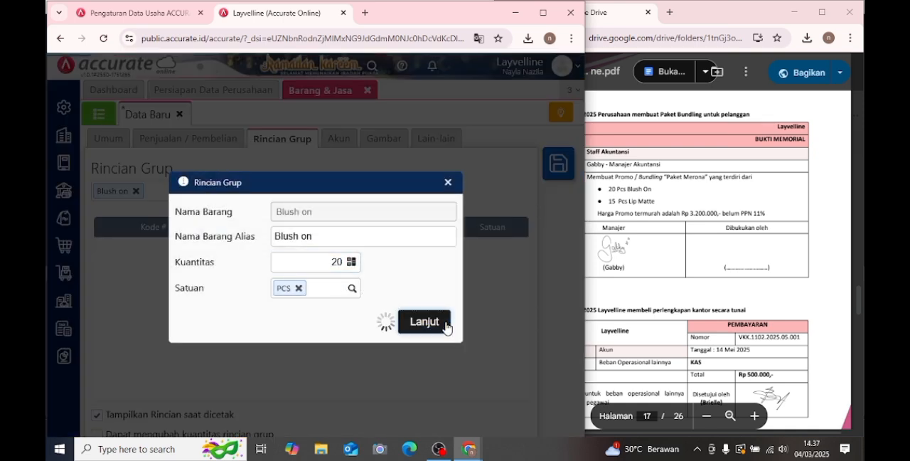
# - Add Lip Matte to Paket Merona's group details with a quantity of 15 PCS
pyautogui.write('lip m')
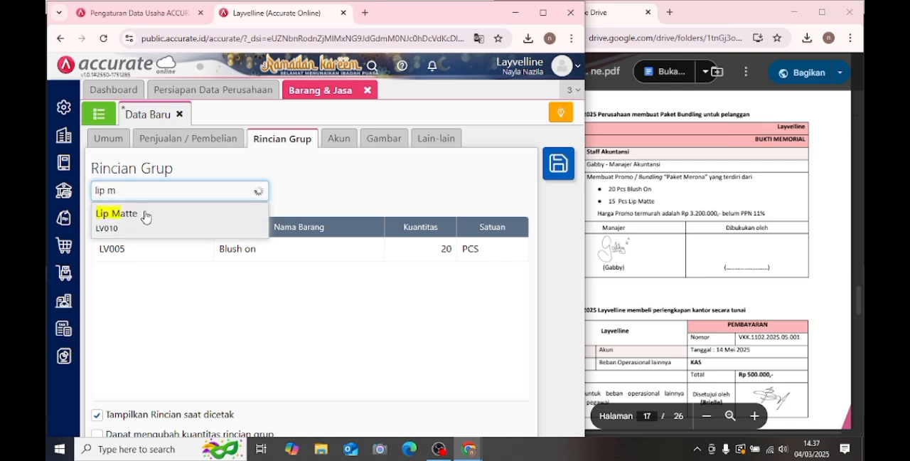
pyautogui.click(145, 216)
pyautogui.click(315, 258)
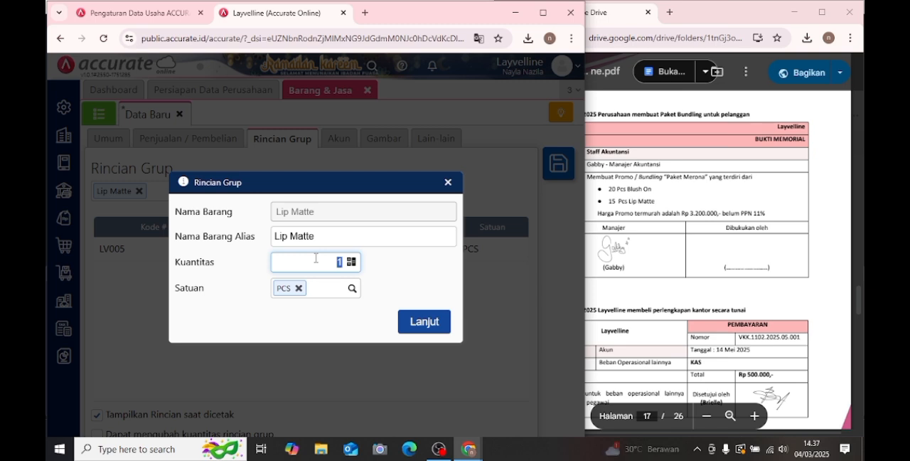
pyautogui.write('15')
pyautogui.click(426, 324)
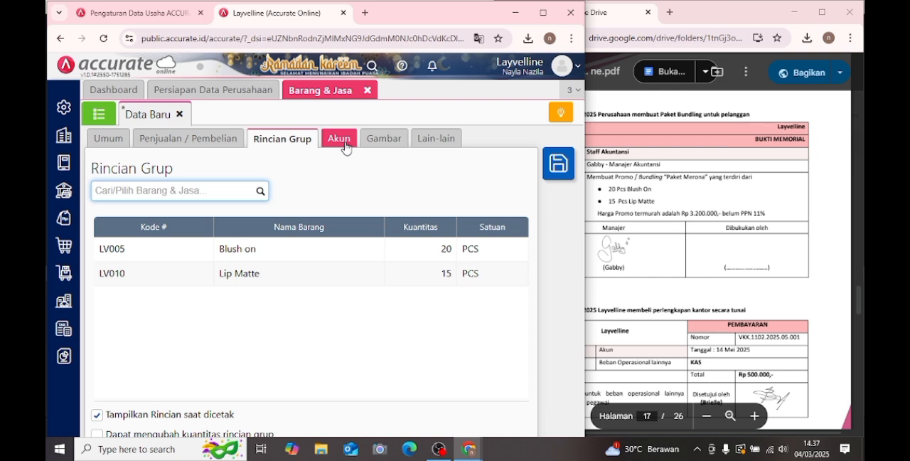
# - Check Paket Merona's image, miscellaneous and general information and save the item
pyautogui.click(383, 138)
pyautogui.click(435, 138)
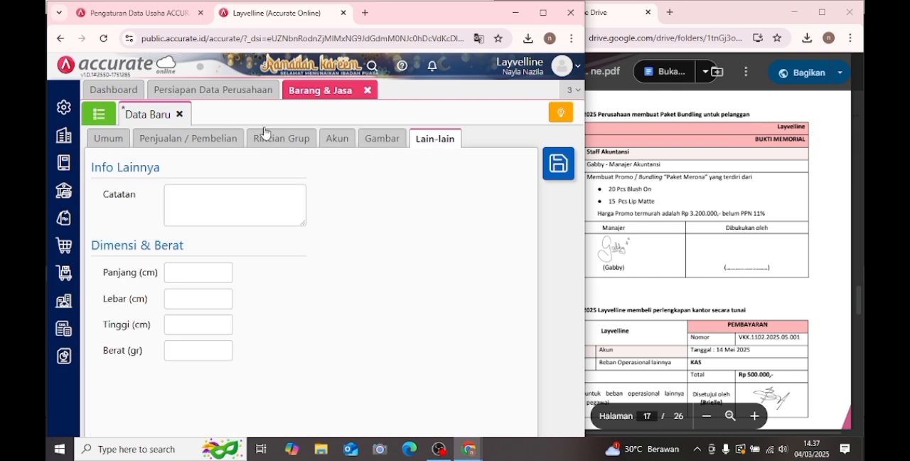
pyautogui.click(113, 142)
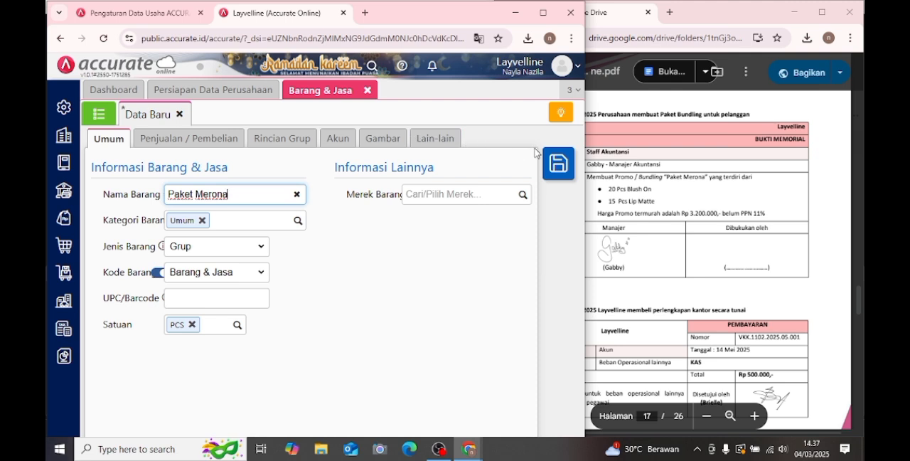
pyautogui.click(556, 166)
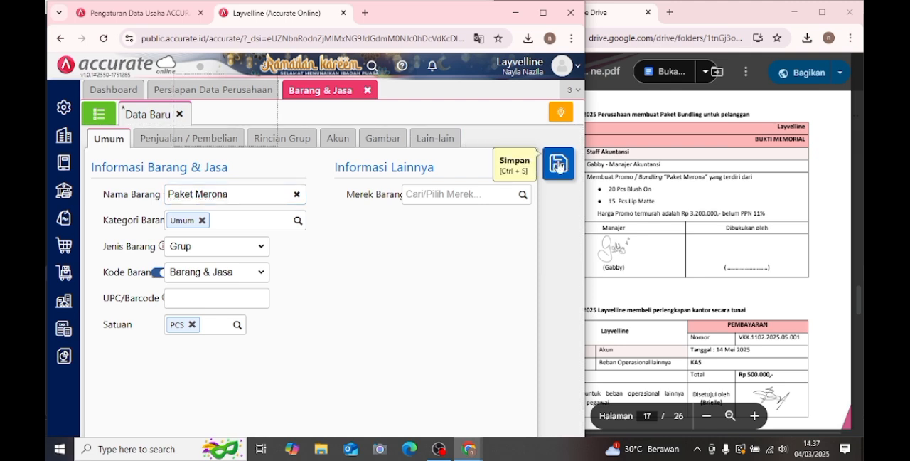
# - Bring Transaksi 16 into view in the PDF module and close the Barang & Jasa form
pyautogui.click(741, 193)
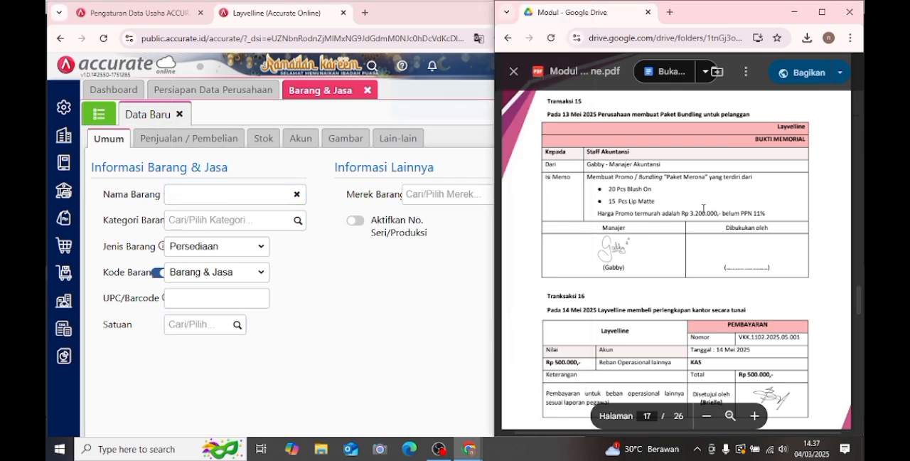
pyautogui.scroll(-3, 703, 208)
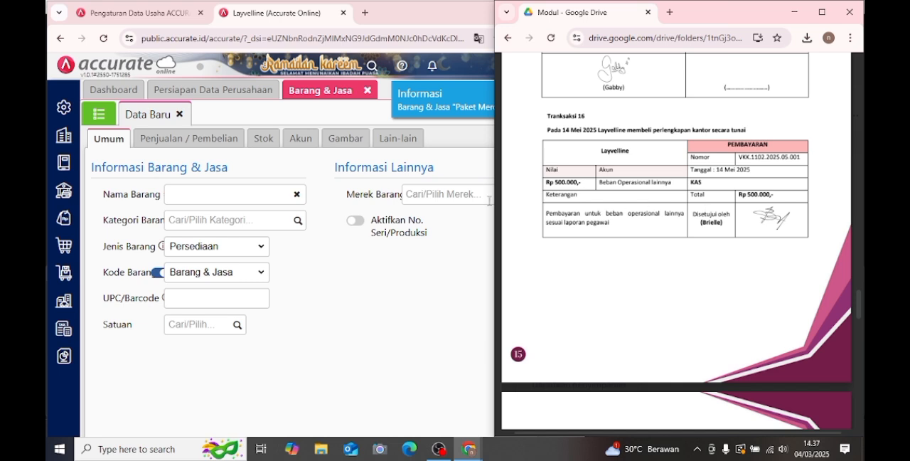
pyautogui.click(366, 98)
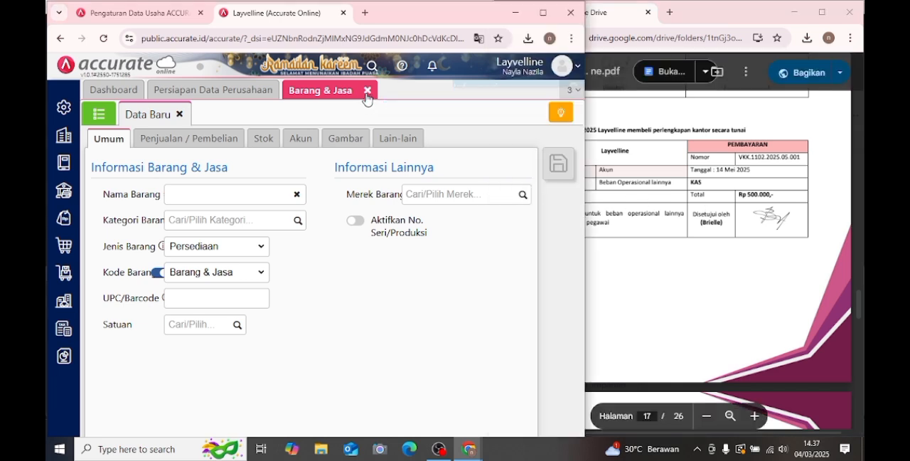
pyautogui.click(367, 91)
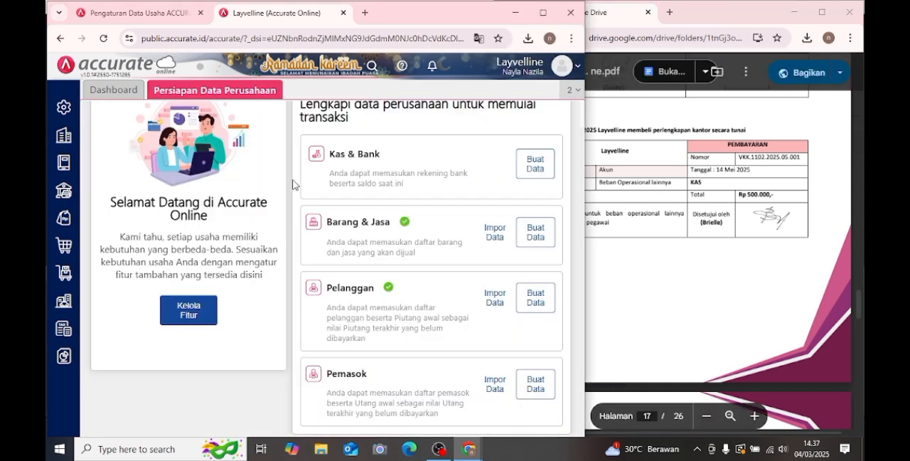
pyautogui.click(665, 210)
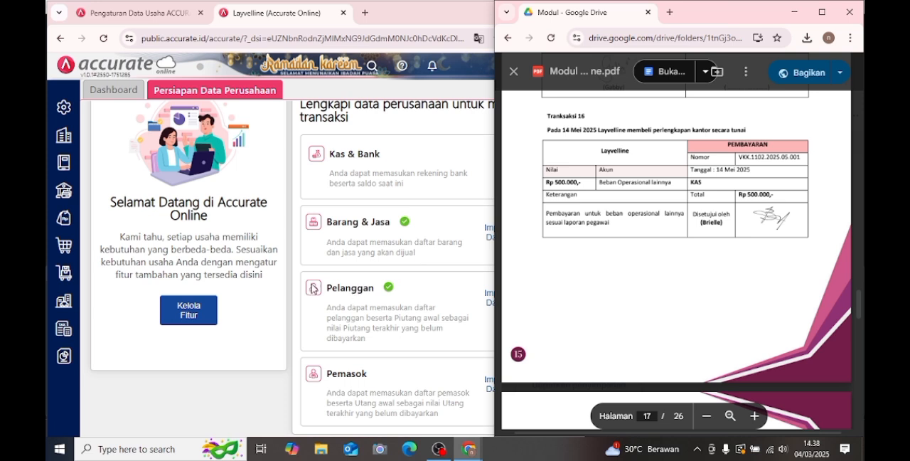
# - Start a new Pembayaran record in Kas & Bank and choose Kas as the paying account
pyautogui.click(74, 196)
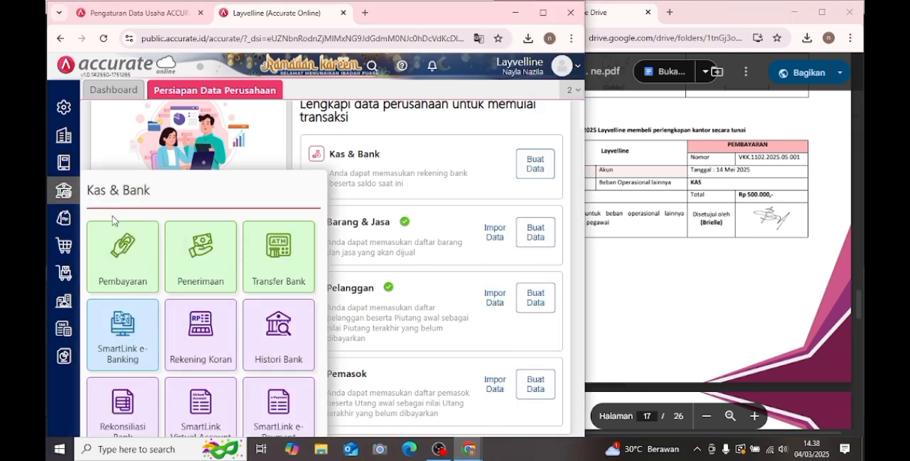
pyautogui.click(121, 246)
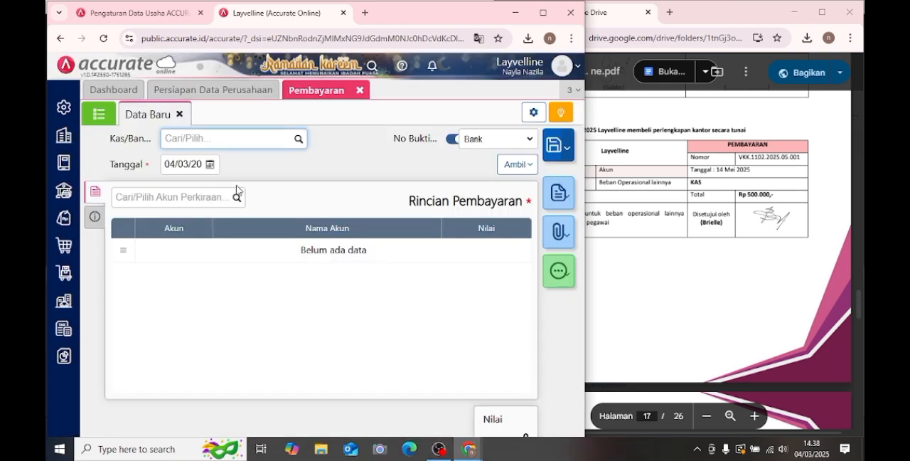
pyautogui.click(299, 146)
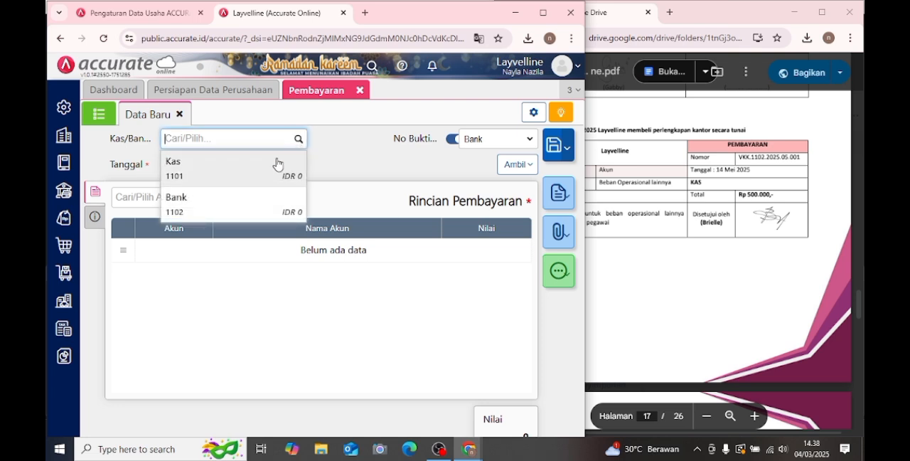
pyautogui.click(277, 163)
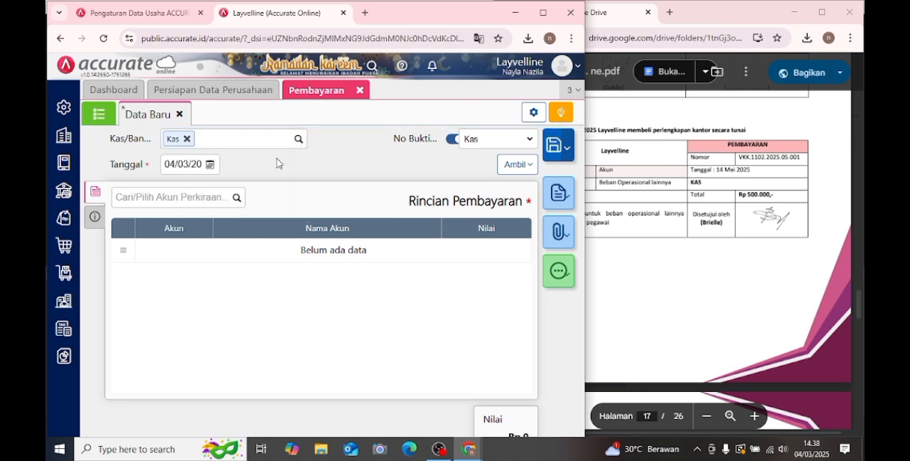
# - Check the payment date in the PDF module and set the payment's Tanggal to 14 May 2025
pyautogui.click(679, 223)
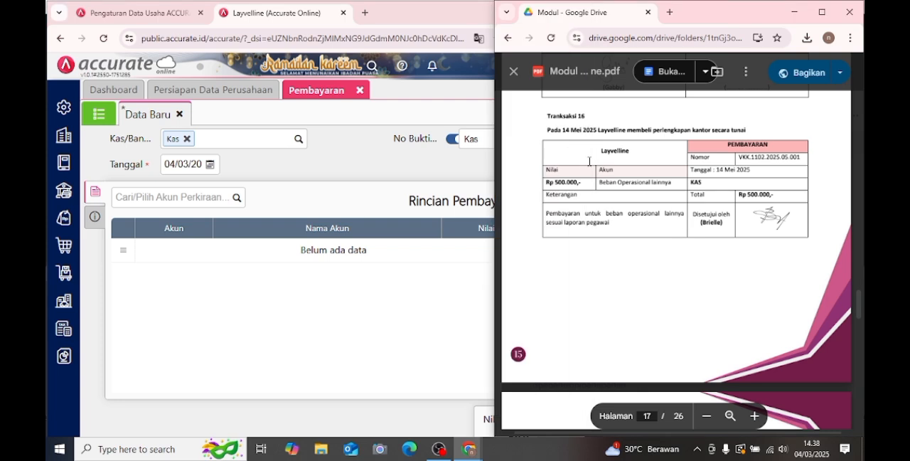
pyautogui.click(210, 164)
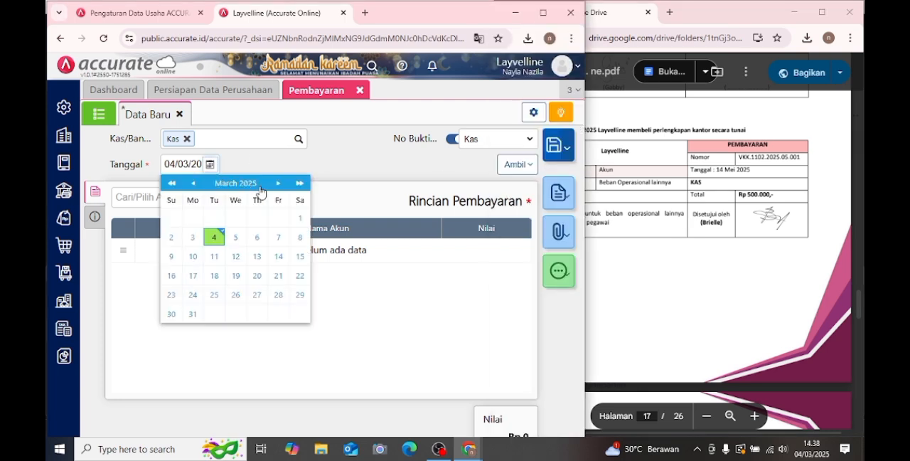
pyautogui.click(279, 186)
pyautogui.click(278, 186)
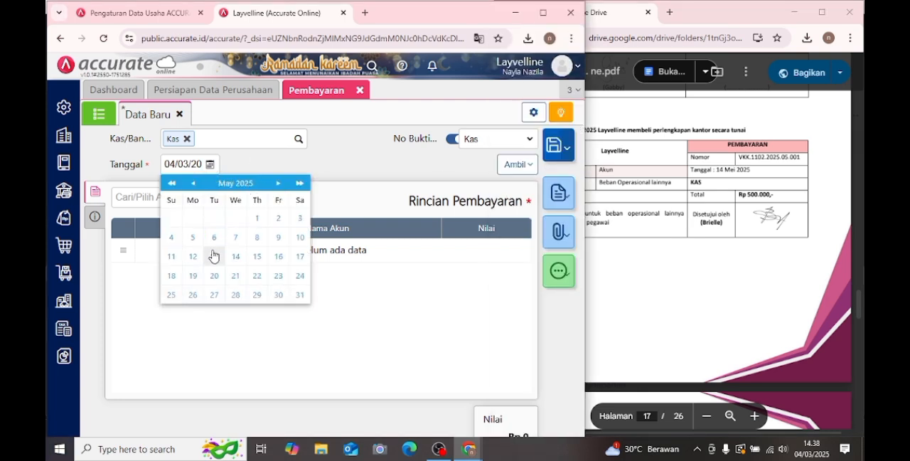
pyautogui.click(236, 257)
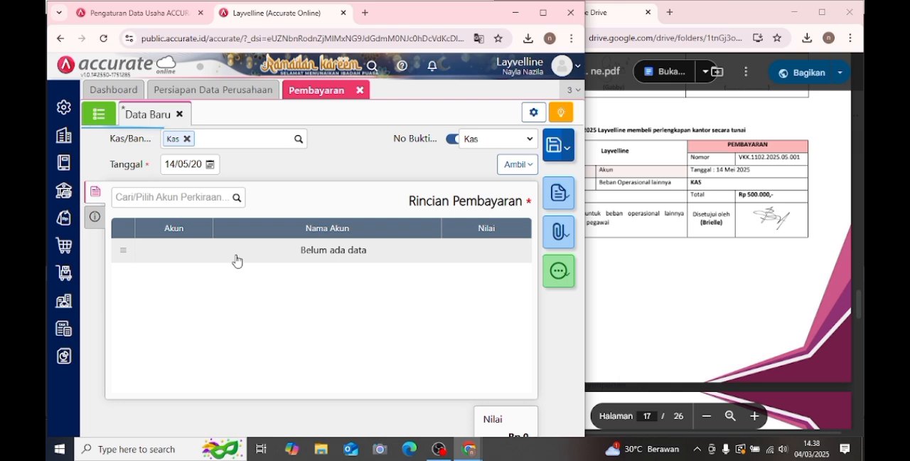
# - Add the Beban Operasional Lainnya account to the payment details with a Nilai of Rp 500.000
pyautogui.click(630, 260)
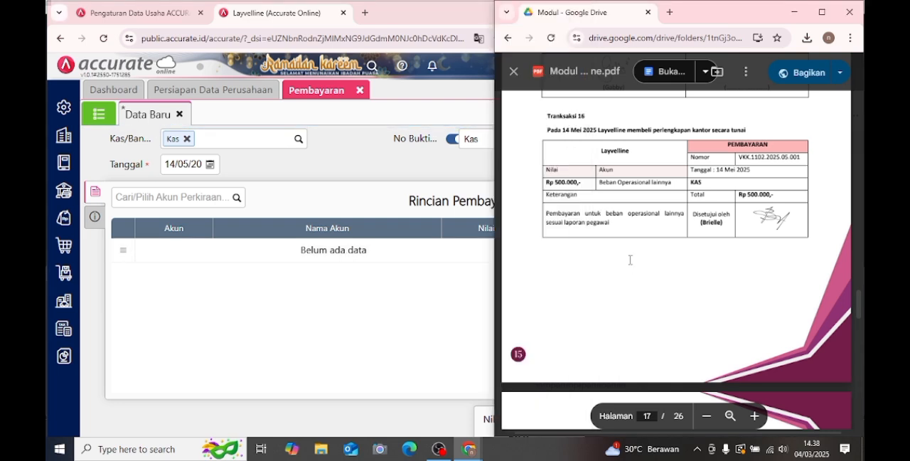
pyautogui.click(160, 198)
pyautogui.write('be')
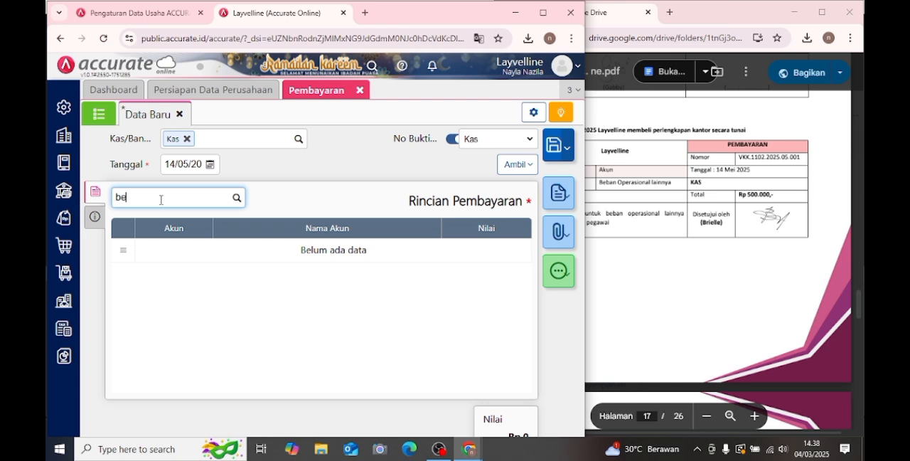
pyautogui.write('ban op')
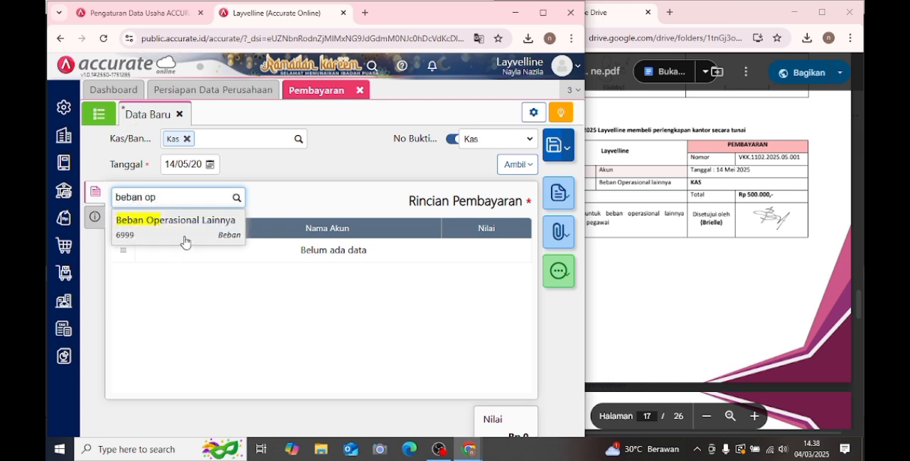
pyautogui.click(186, 238)
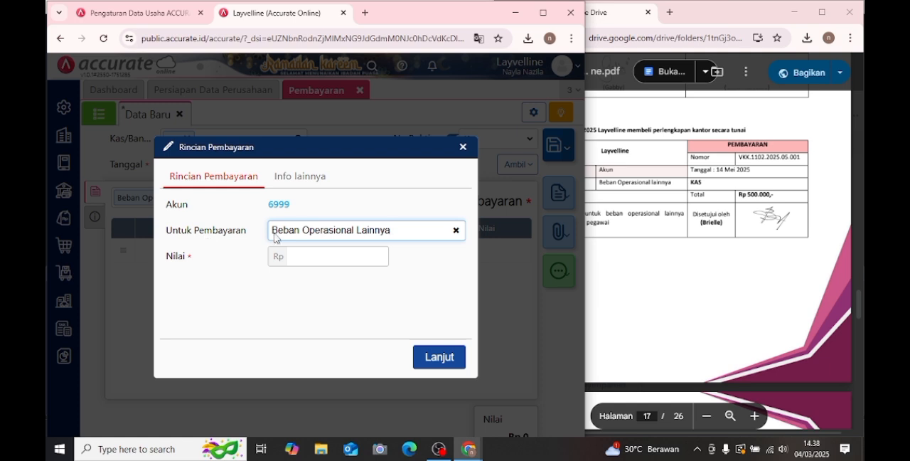
pyautogui.click(315, 257)
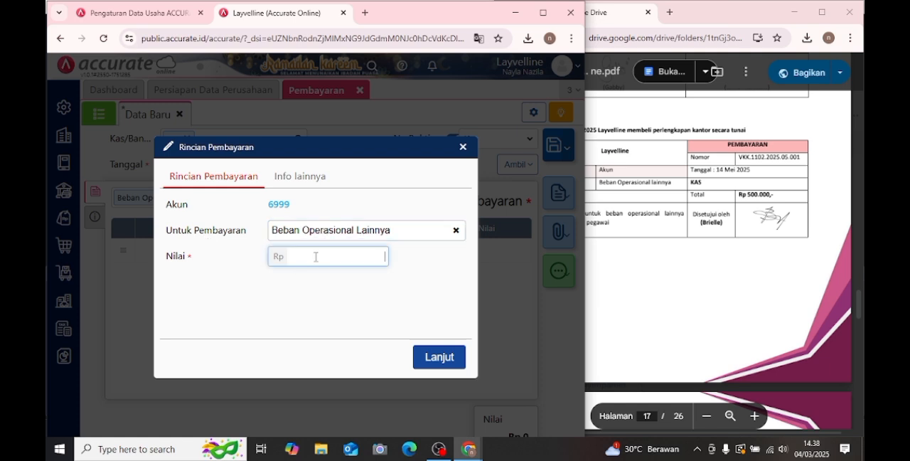
pyautogui.write('500')
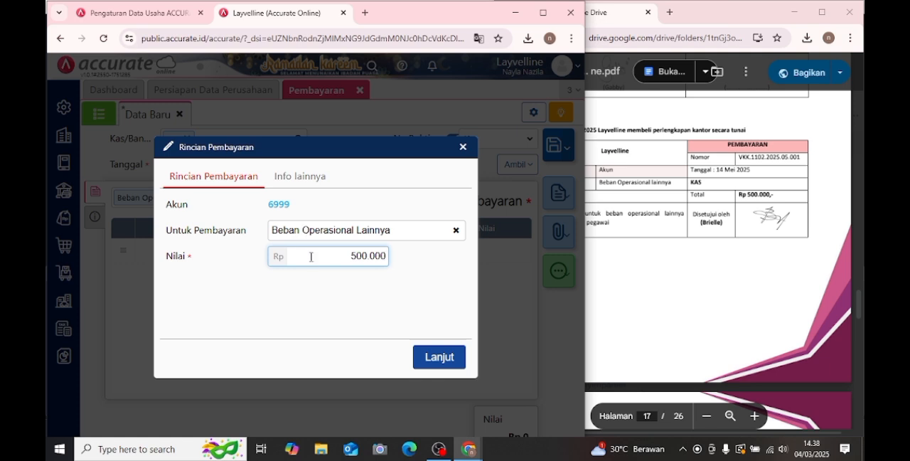
pyautogui.click(437, 357)
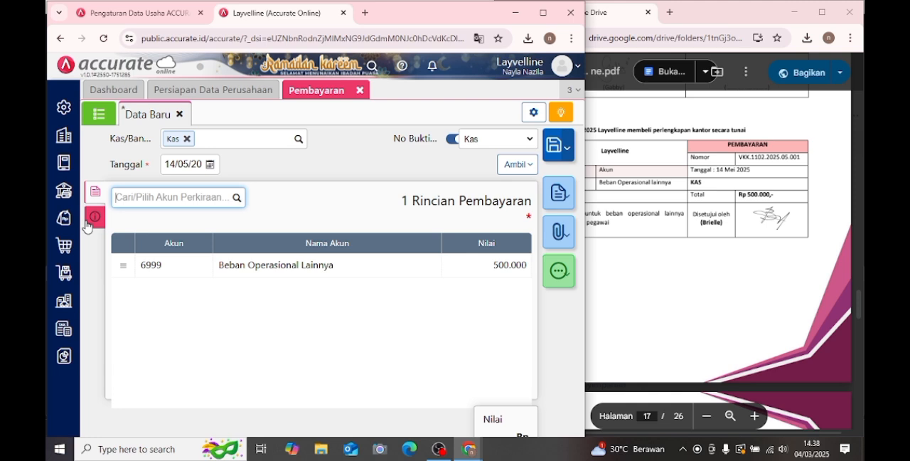
# - Open the payment's Info lainnya section and check the Nomor and Keterangan of Transaksi 16 in the PDF module
pyautogui.click(94, 218)
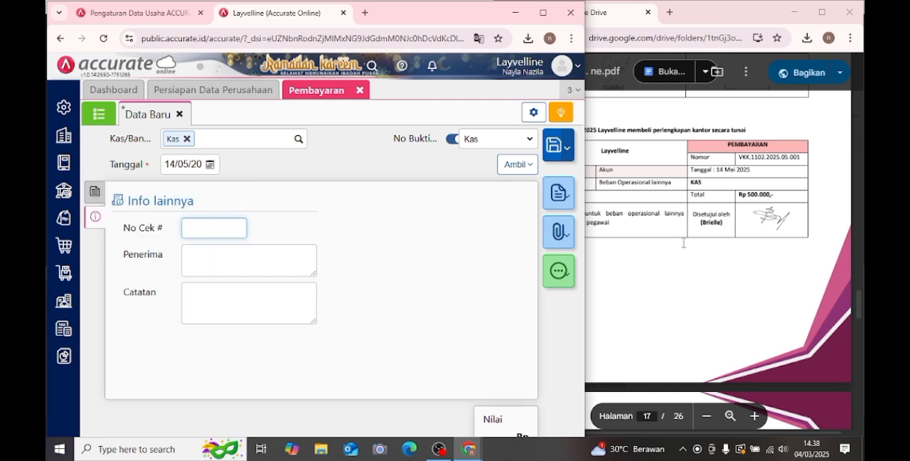
pyautogui.click(647, 229)
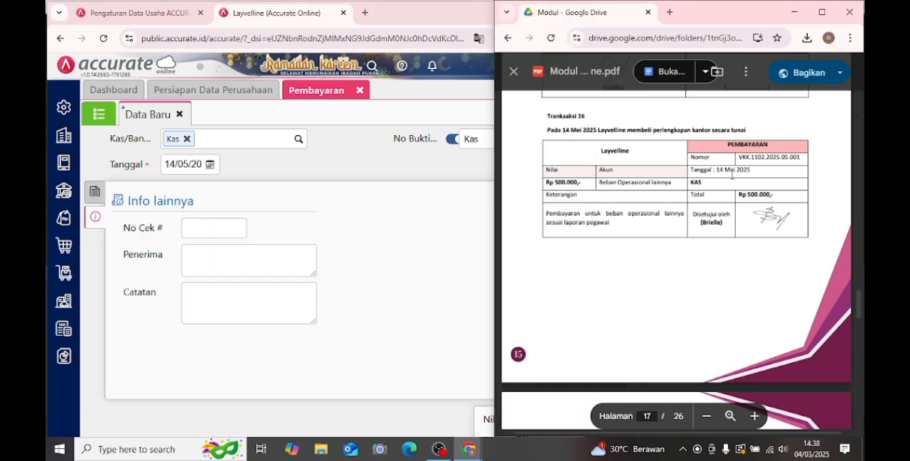
pyautogui.moveTo(737, 157); pyautogui.dragTo(787, 159)
pyautogui.rightClick(788, 161)
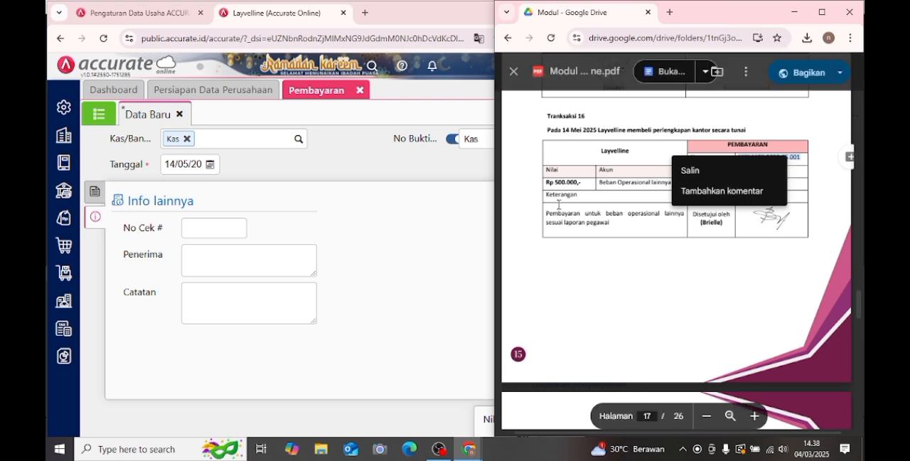
pyautogui.click(372, 258)
pyautogui.click(680, 237)
pyautogui.moveTo(543, 213); pyautogui.dragTo(603, 232)
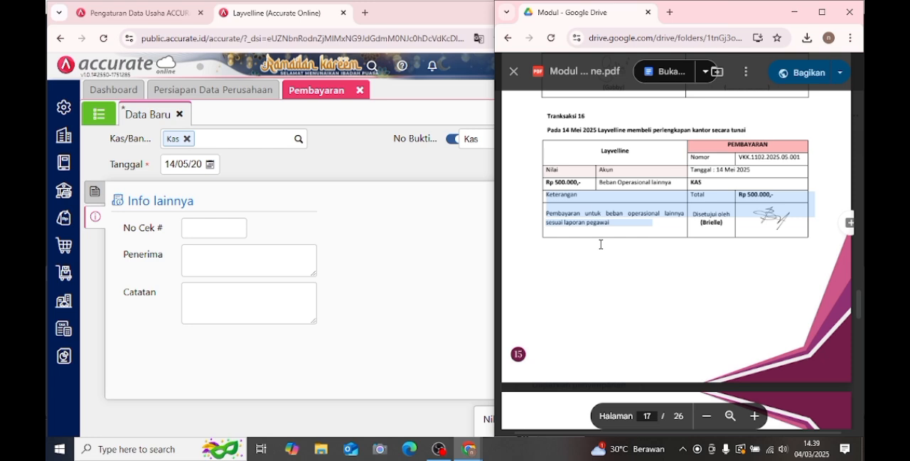
pyautogui.click(206, 313)
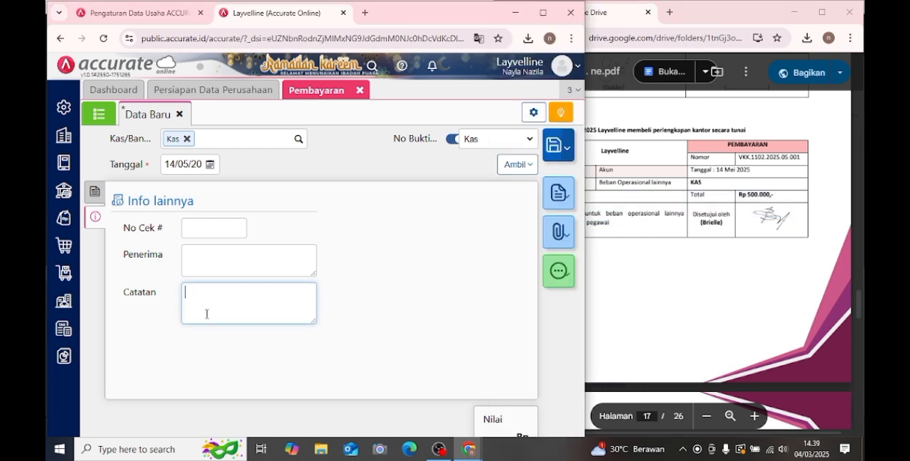
pyautogui.click(686, 255)
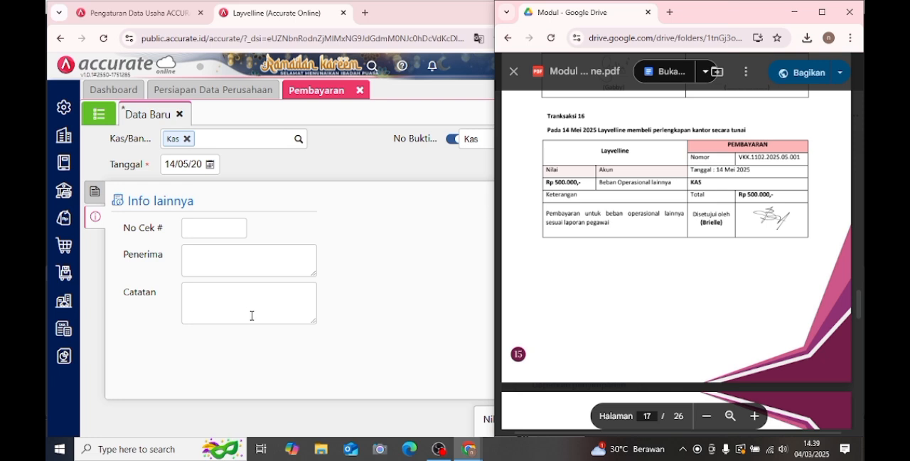
# - Enter "pembayaran untuk beban operasional lainnya" as the payment's Catatan, return to the payment details and save the record
pyautogui.click(251, 315)
pyautogui.write('pembayaran untuk beban p')
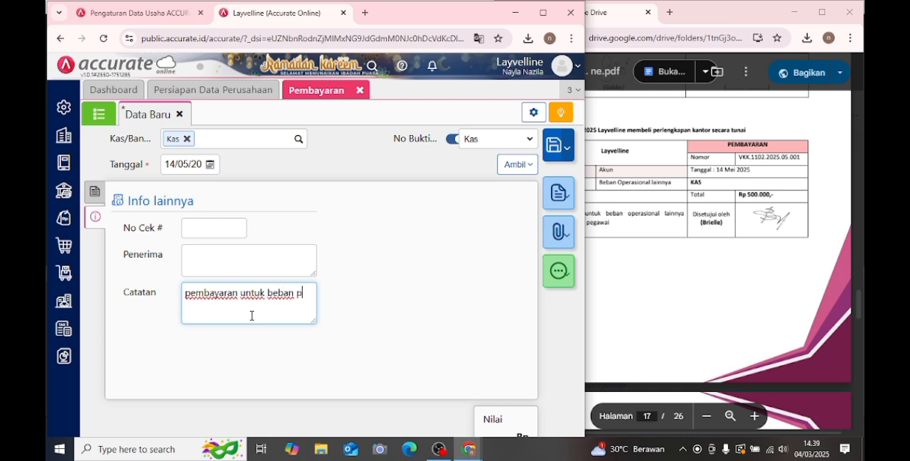
pyautogui.press('BackSpace')
pyautogui.write('operasional ')
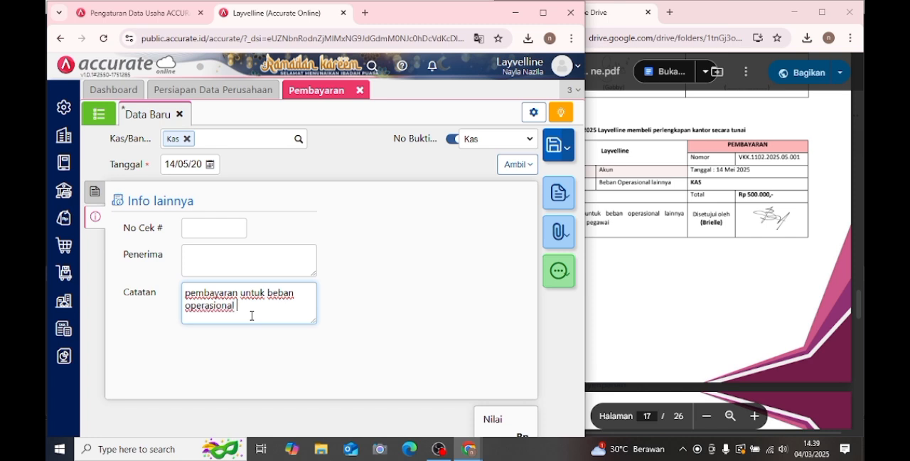
pyautogui.write('lainnya')
pyautogui.click(95, 192)
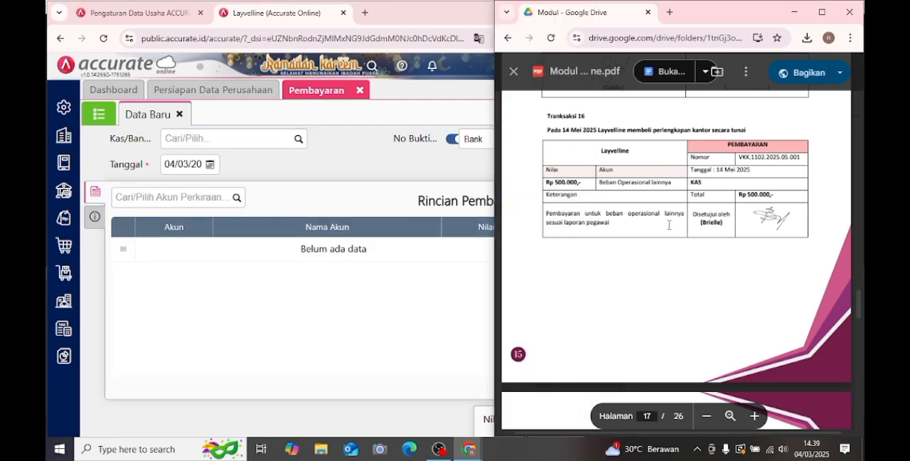
# - Bring Transaksi 17 into view in the PDF module and close the Pembayaran form
pyautogui.scroll(-4, 669, 225)
pyautogui.scroll(-1, 670, 227)
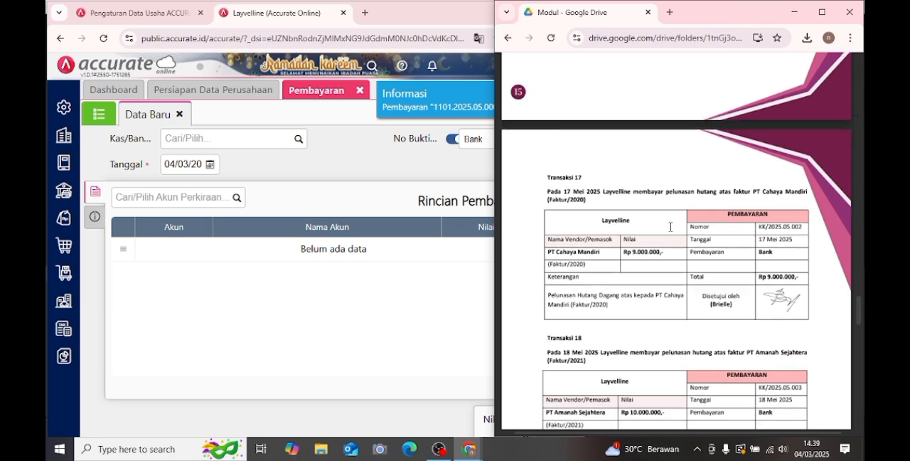
pyautogui.scroll(-1, 670, 226)
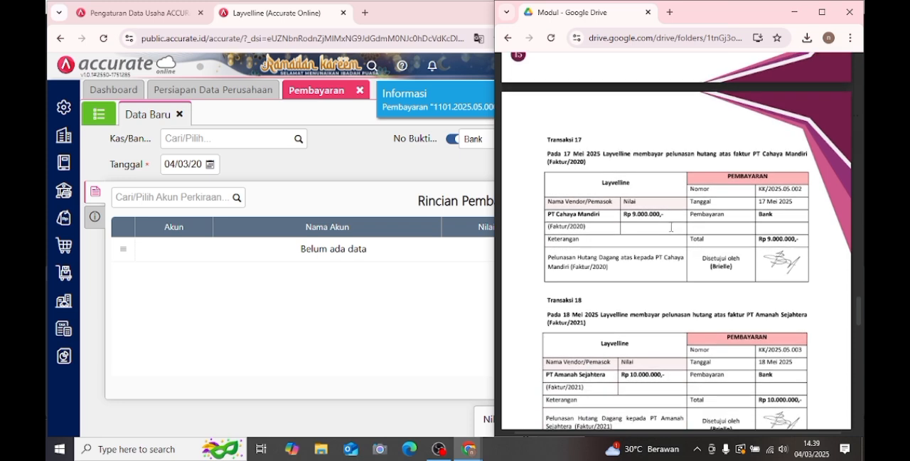
pyautogui.click(361, 103)
pyautogui.click(360, 91)
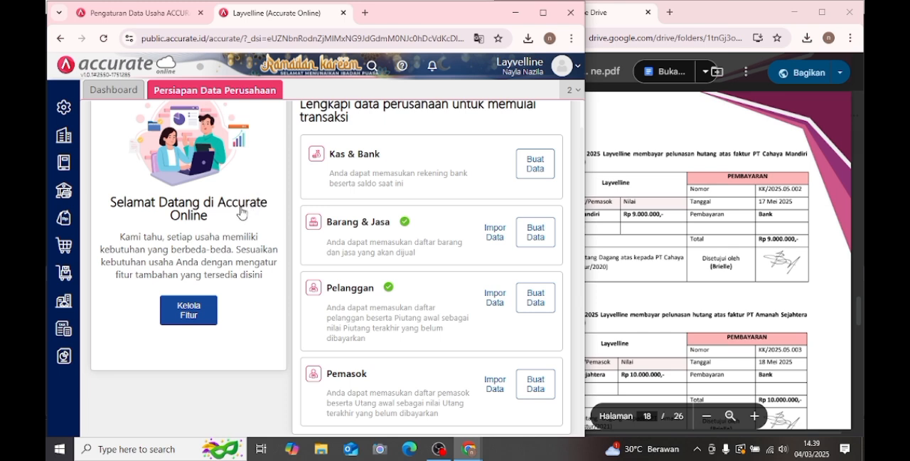
# - Start a new Pembayaran Pembelian record for supplier PT Cahaya Mandiri with Bank as the paying account
pyautogui.click(64, 218)
pyautogui.click(65, 244)
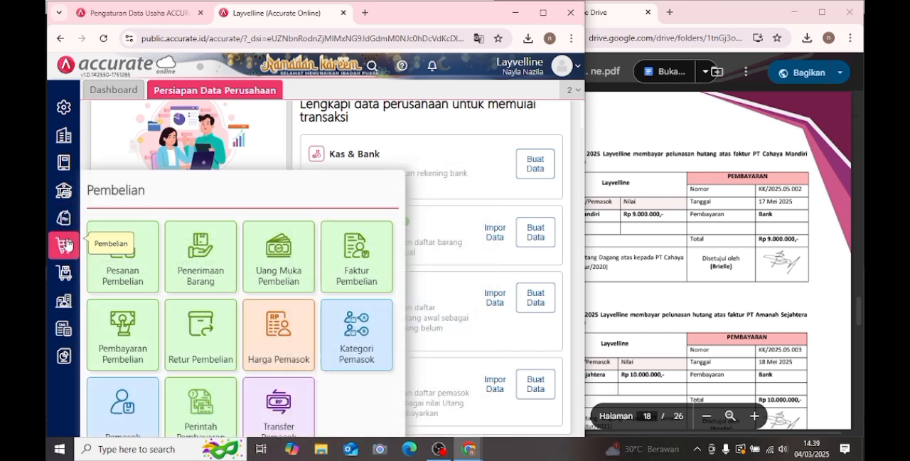
pyautogui.click(122, 316)
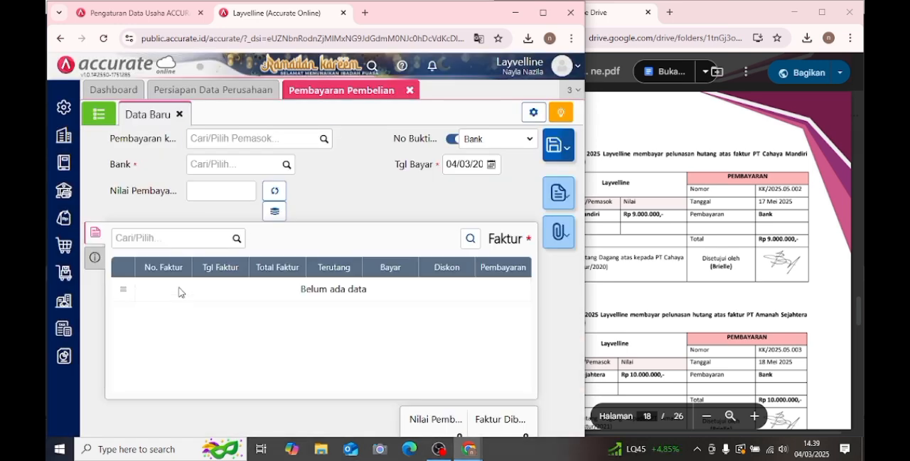
pyautogui.click(320, 144)
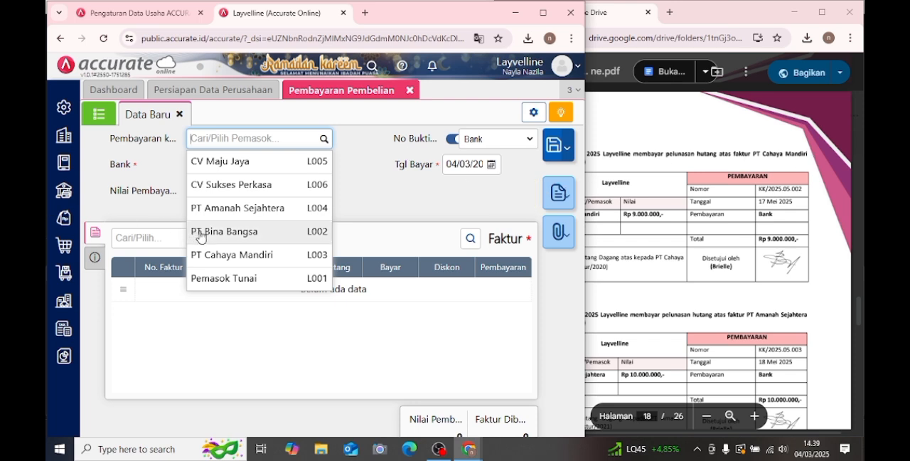
pyautogui.click(222, 256)
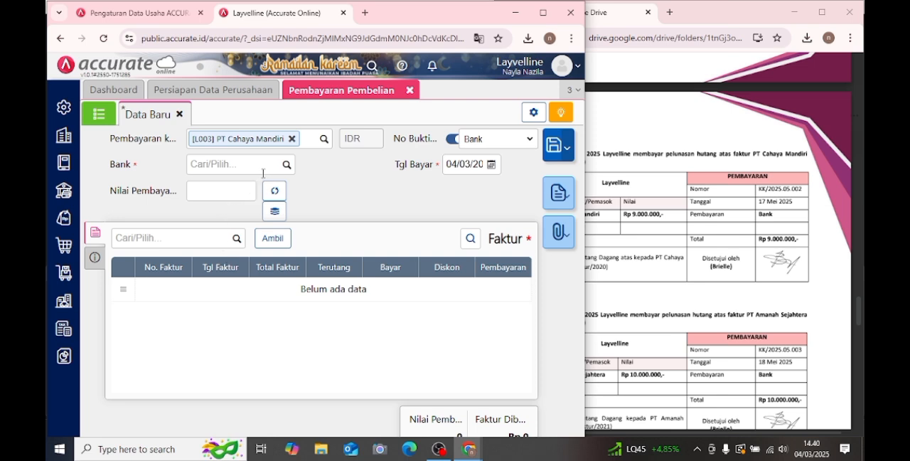
pyautogui.click(285, 171)
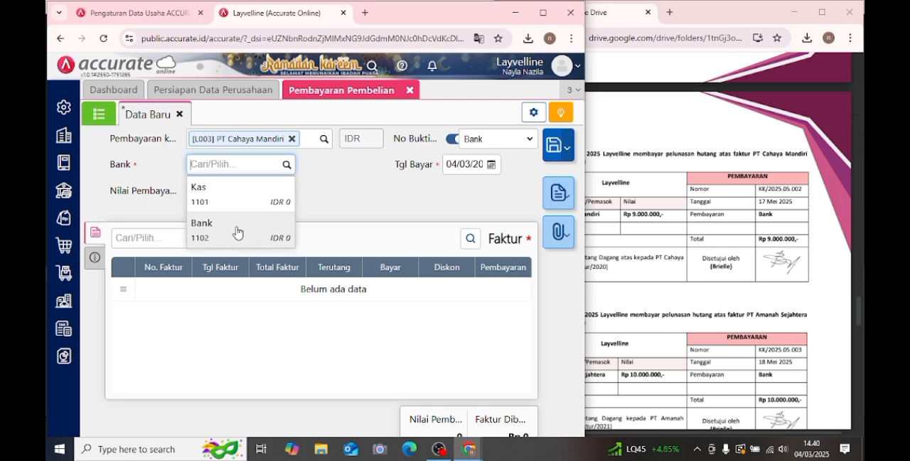
pyautogui.click(236, 231)
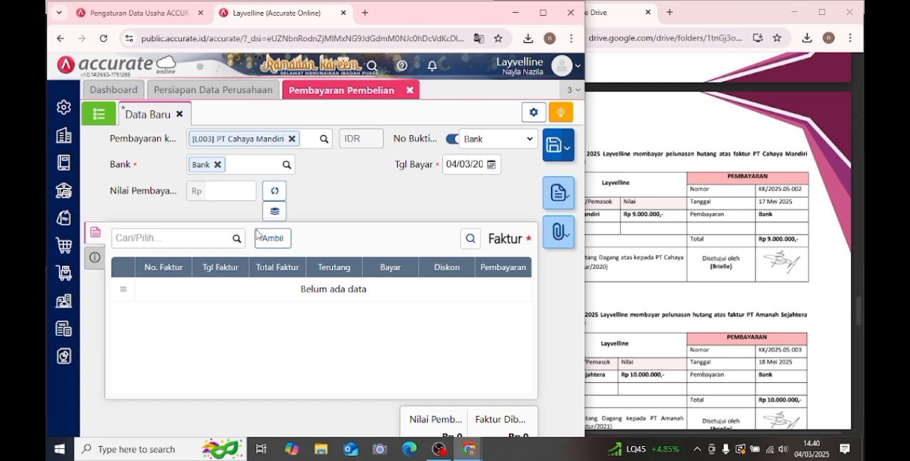
# - Load only the unpaid invoice Faktur/2020 into the payment and calculate the Nilai Pembayaran as Rp 9.000.000
pyautogui.click(271, 239)
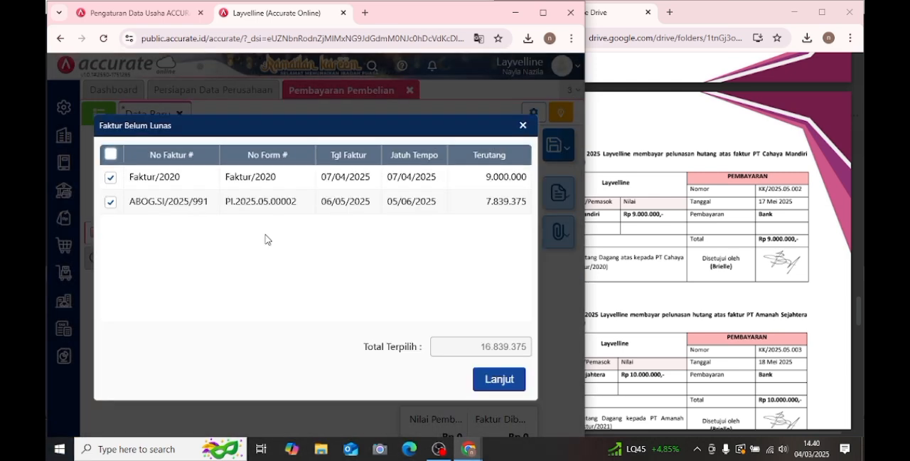
pyautogui.click(691, 214)
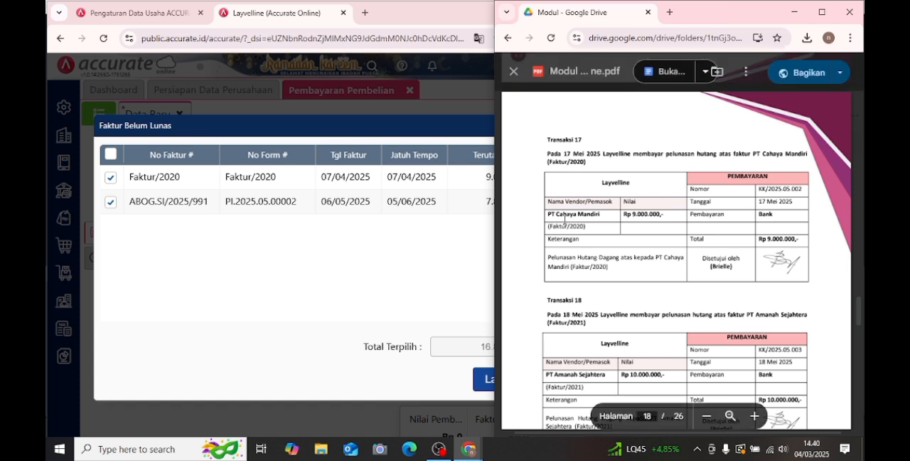
pyautogui.click(388, 253)
pyautogui.click(284, 206)
pyautogui.click(498, 379)
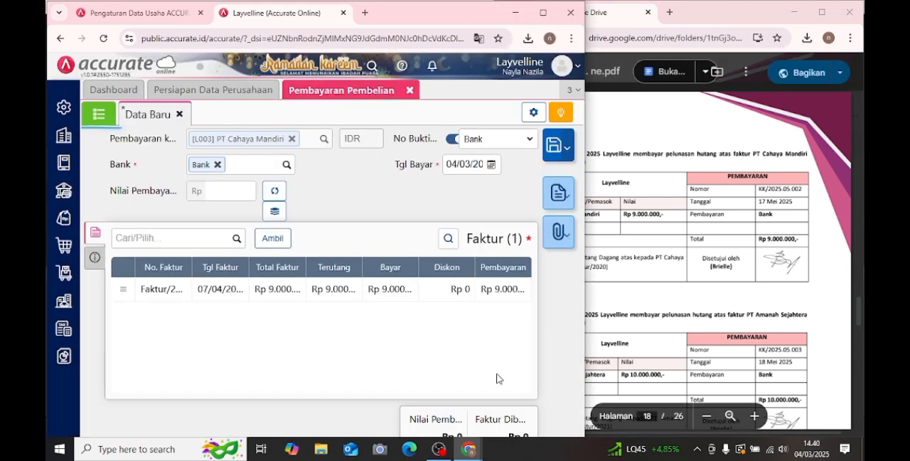
pyautogui.click(274, 191)
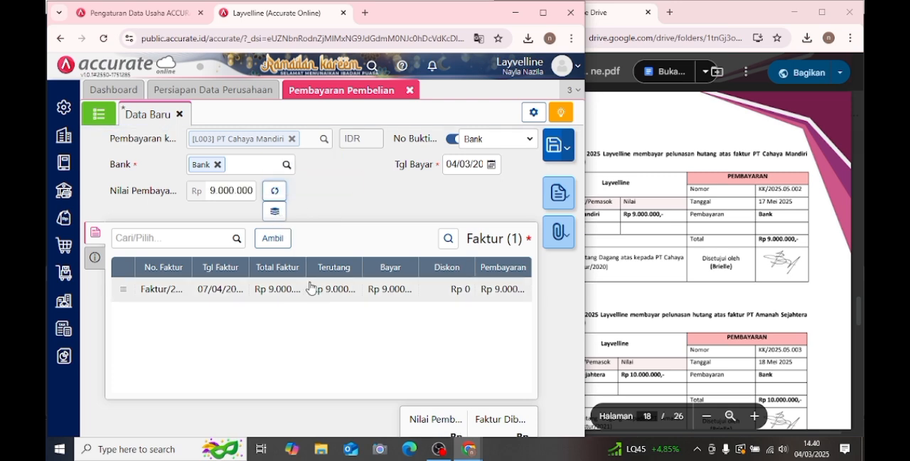
# - Set the purchase payment's Tgl Bayar to 16 May 2025
pyautogui.click(491, 166)
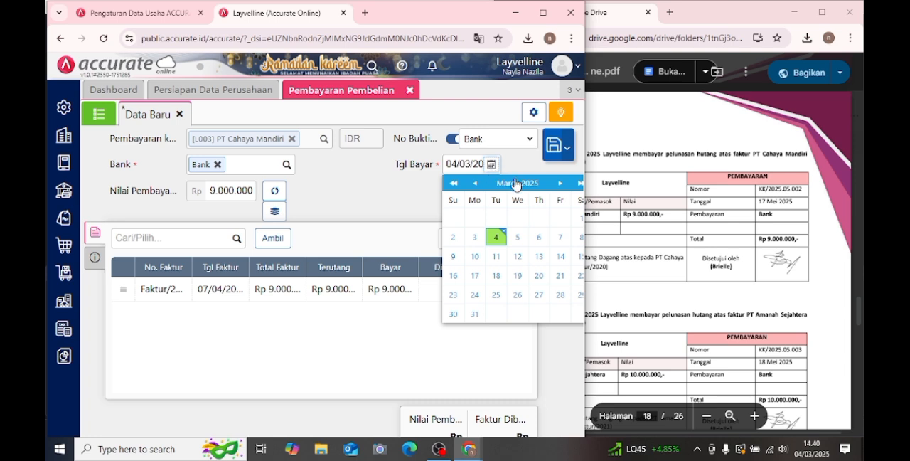
pyautogui.click(559, 183)
pyautogui.click(559, 183)
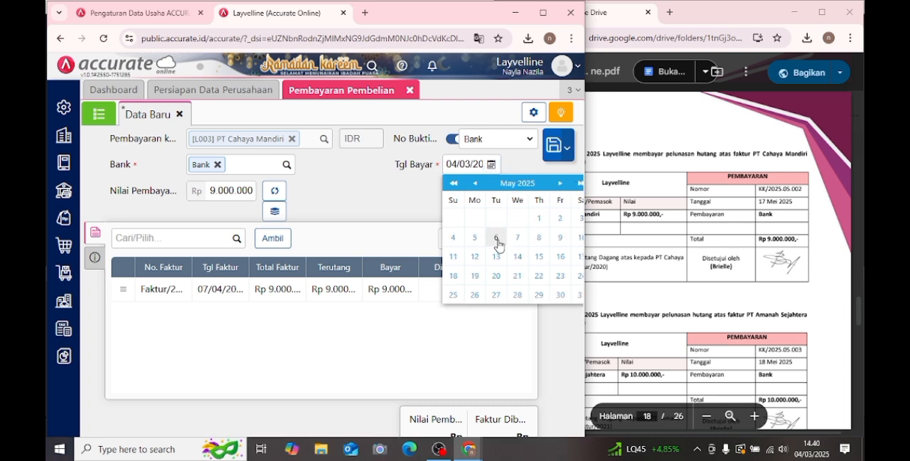
pyautogui.click(560, 256)
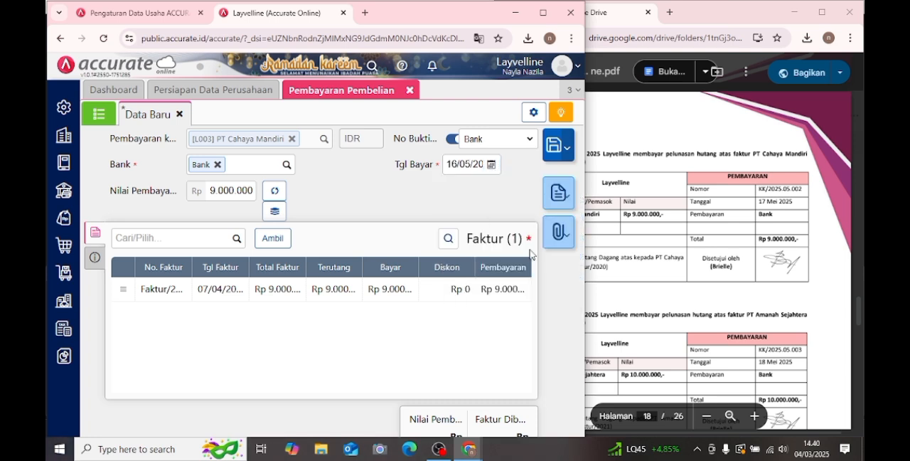
# - Open the purchase payment's Info lainnya section and check the Keterangan of Transaksi 17 in the PDF module
pyautogui.click(89, 257)
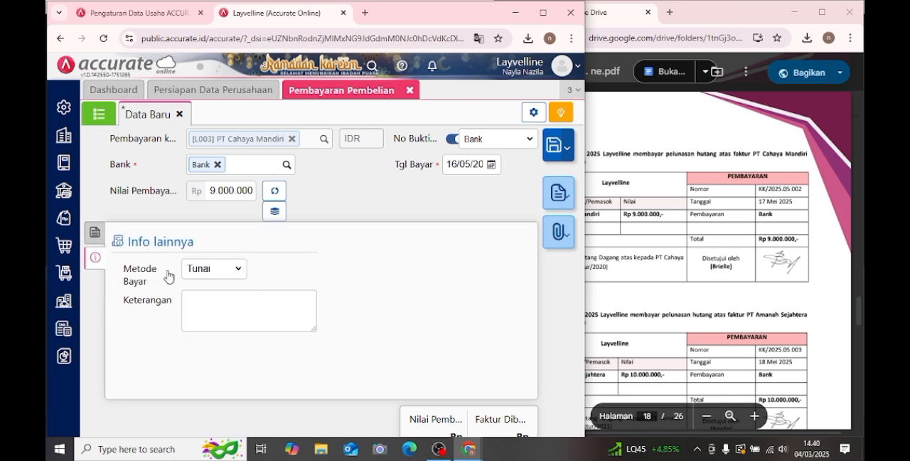
pyautogui.click(603, 282)
pyautogui.moveTo(548, 257)
pyautogui.mouseDown()
pyautogui.moveTo(609, 268)
pyautogui.moveTo(548, 267)
pyautogui.moveTo(549, 241)
pyautogui.moveTo(549, 267)
pyautogui.mouseUp()
pyautogui.click(610, 269)
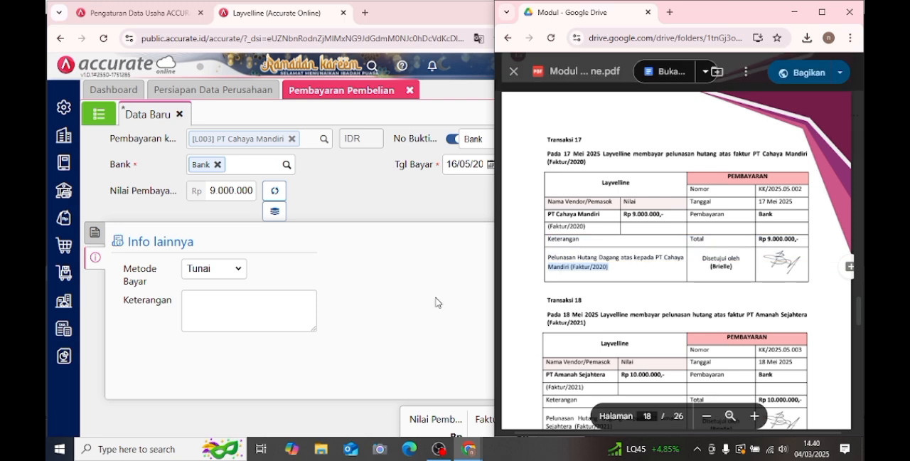
# - Enter "pelunasan hutang dagang atas kpd PT Cahaya Mandiri (faktur/2020)" as the purchase payment's Keterangan
pyautogui.click(281, 317)
pyautogui.write('pelunasan ')
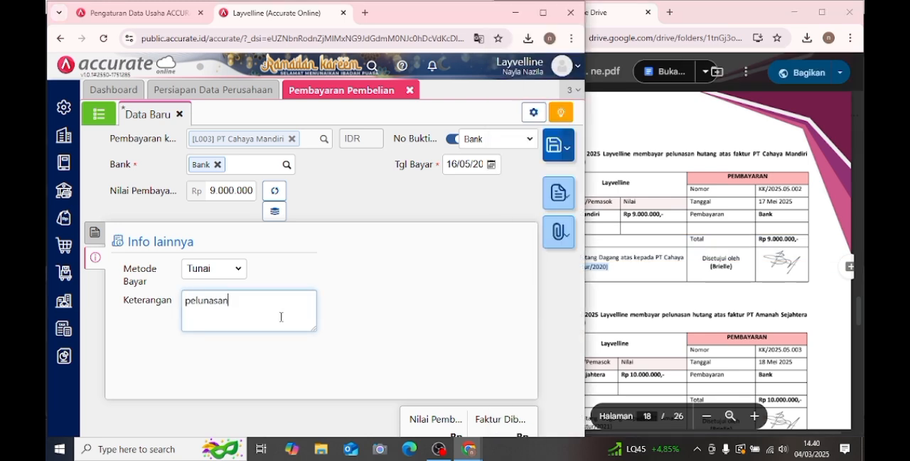
pyautogui.write('hutan')
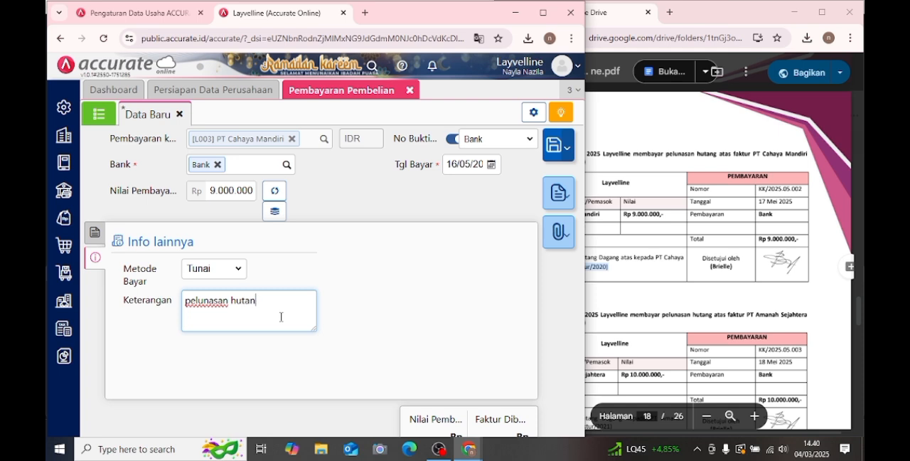
pyautogui.write('g dagang atas kpd ')
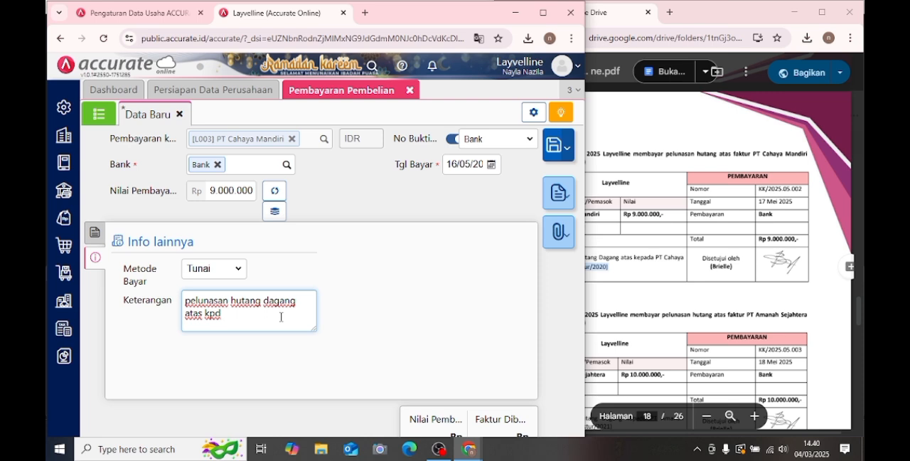
pyautogui.write('PT Cahaya Man')
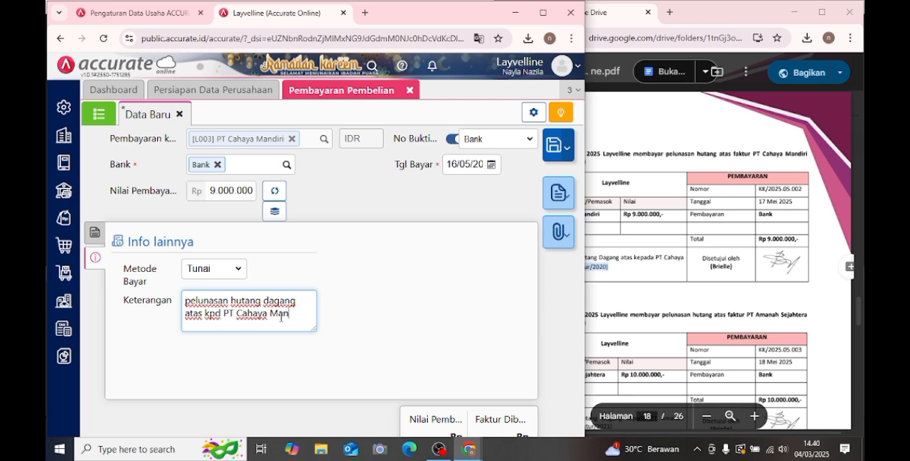
pyautogui.write('diri (faktur')
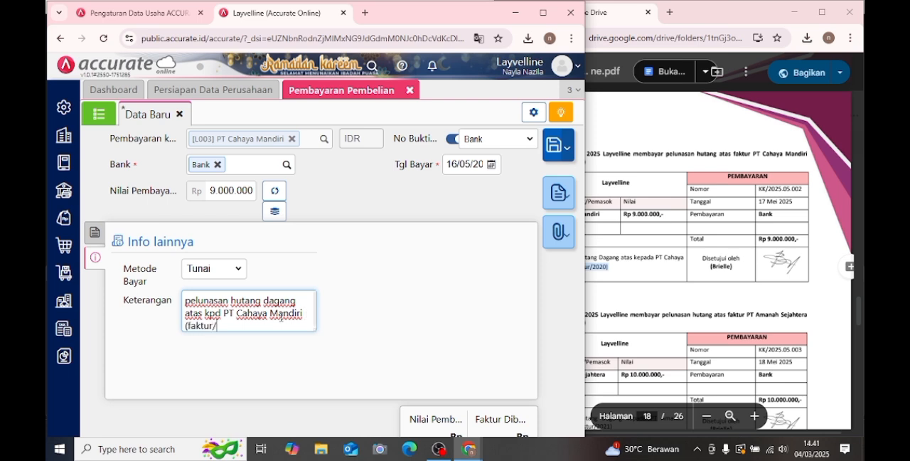
pyautogui.write('/2020)')
# - Set the purchase payment's Tgl Bayar to 17 May 2025, then save the payment and close its form
pyautogui.click(94, 236)
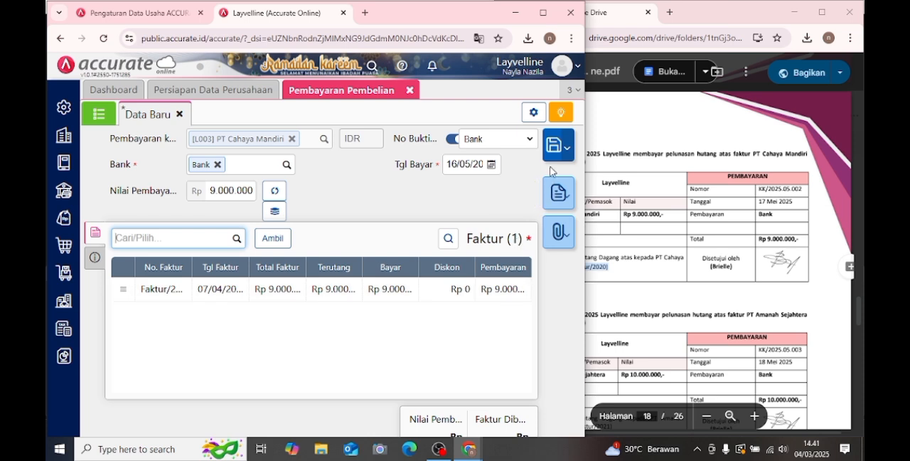
pyautogui.hotkey('alt', 'Tab')
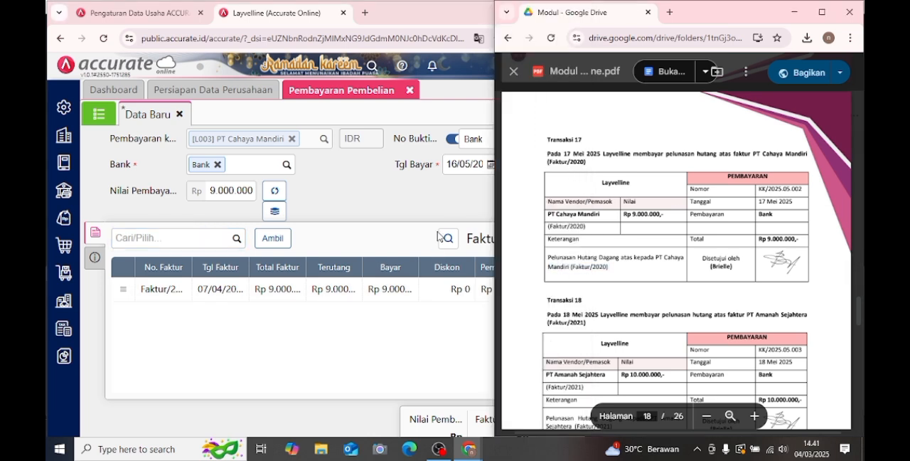
pyautogui.click(454, 207)
pyautogui.click(489, 171)
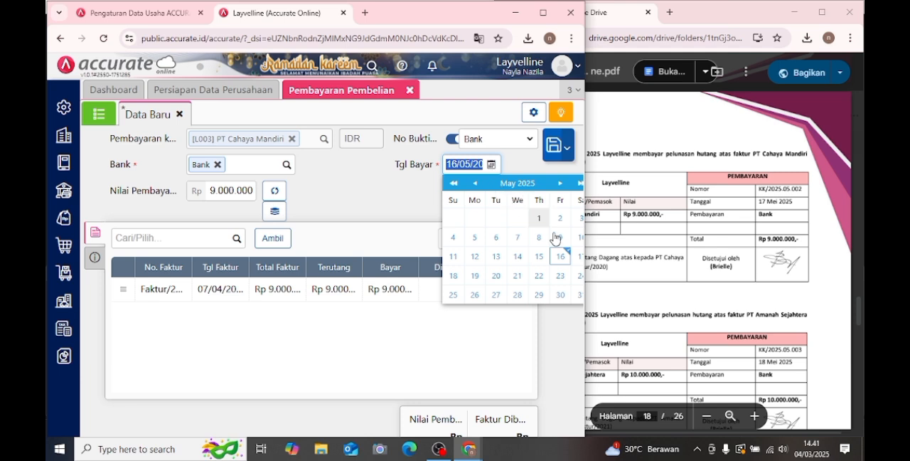
pyautogui.click(580, 256)
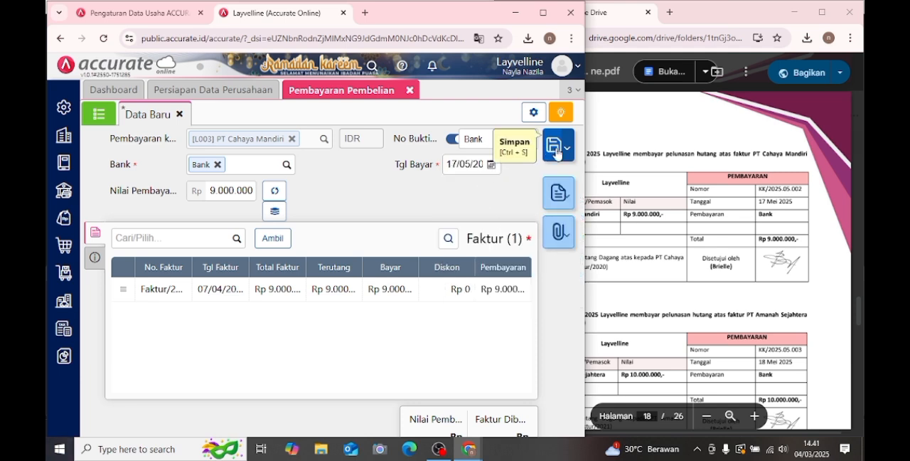
pyautogui.click(557, 148)
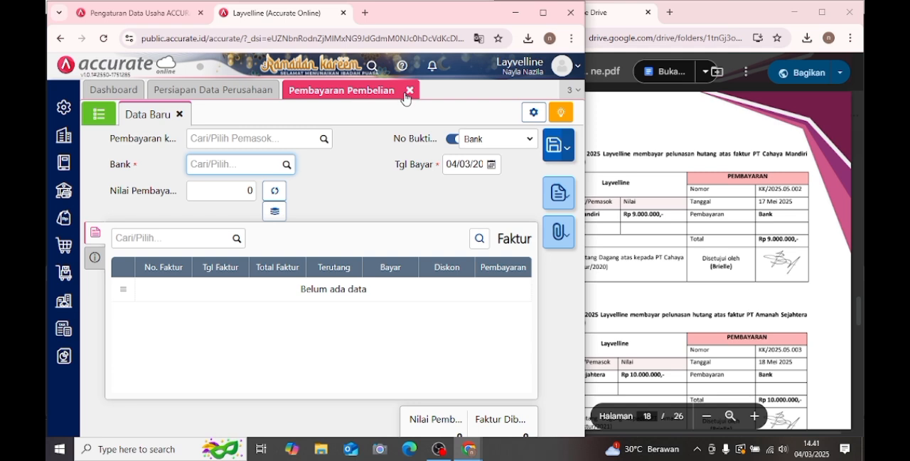
pyautogui.click(409, 91)
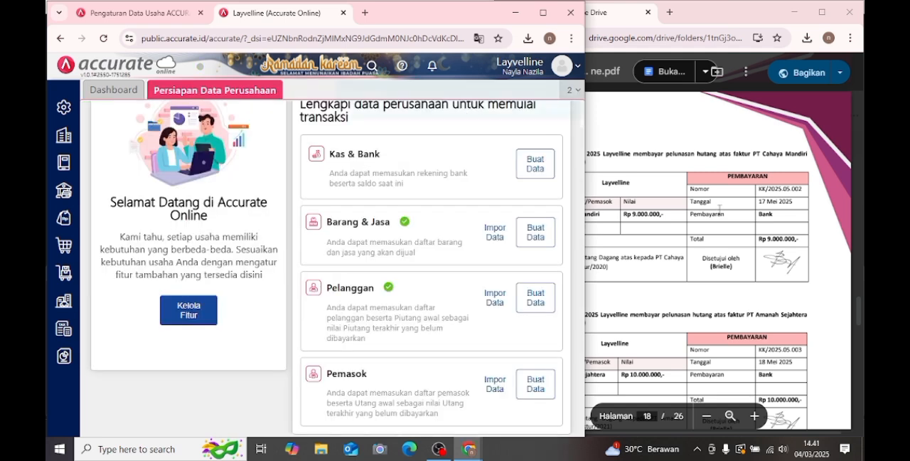
# - Check Transaksi 18 in the PDF module and open a new Pembayaran Pembelian form
pyautogui.click(720, 208)
pyautogui.scroll(-3, 718, 213)
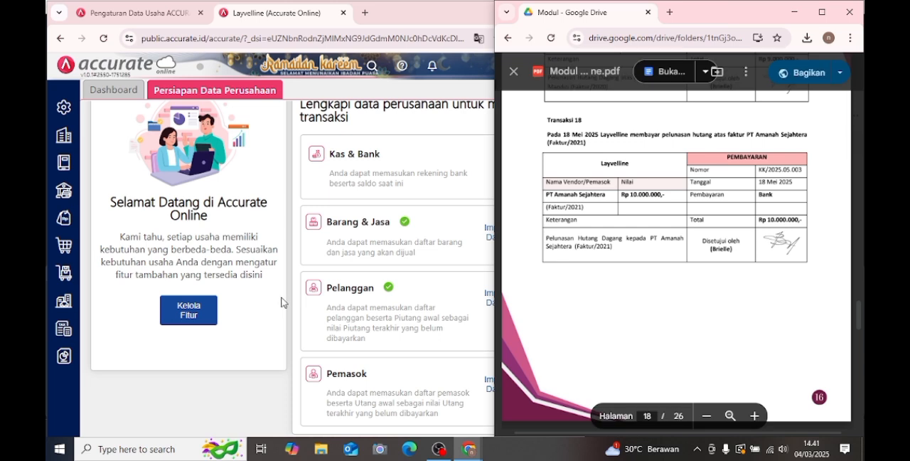
pyautogui.click(183, 377)
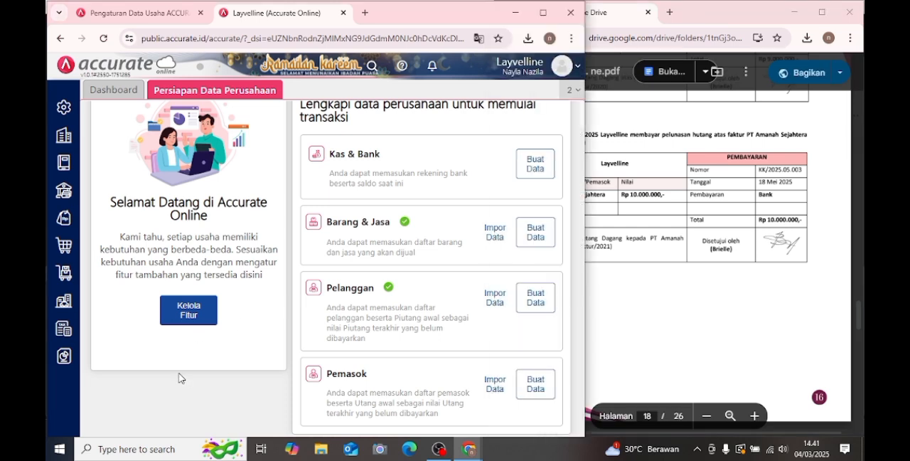
pyautogui.click(64, 262)
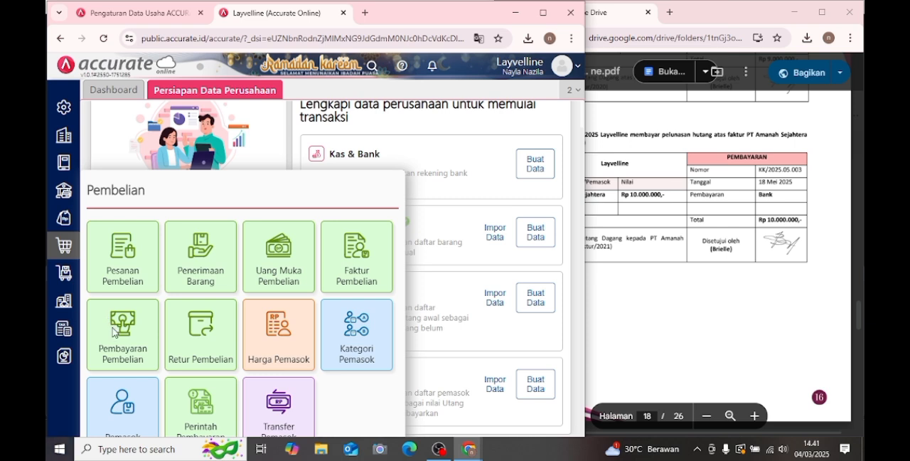
pyautogui.click(112, 332)
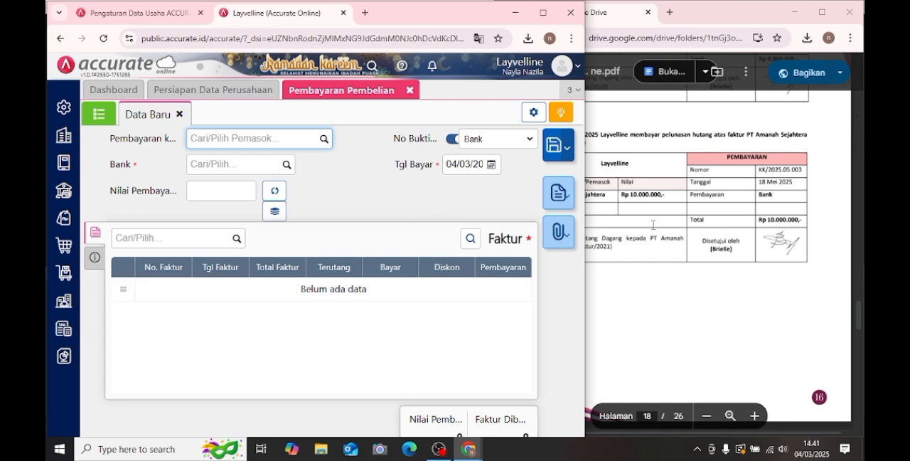
# - Choose PT Amanah Sejahtera as the supplier being paid and Bank as the payment account
pyautogui.click(324, 144)
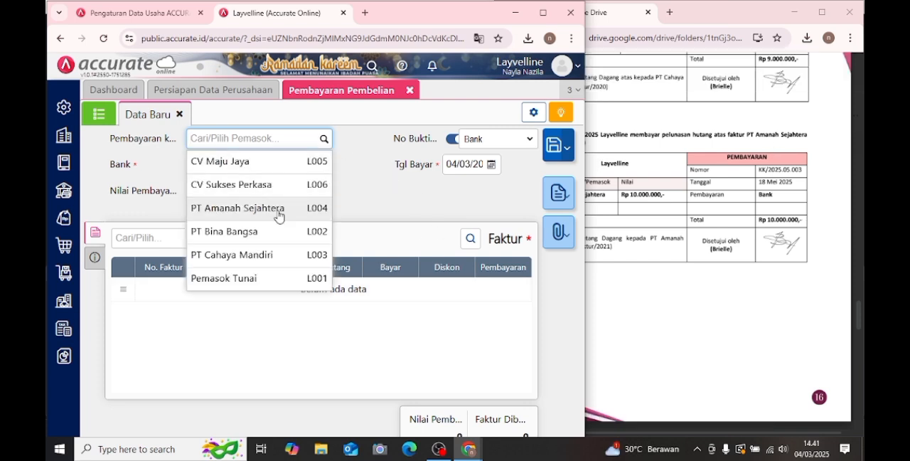
pyautogui.click(283, 208)
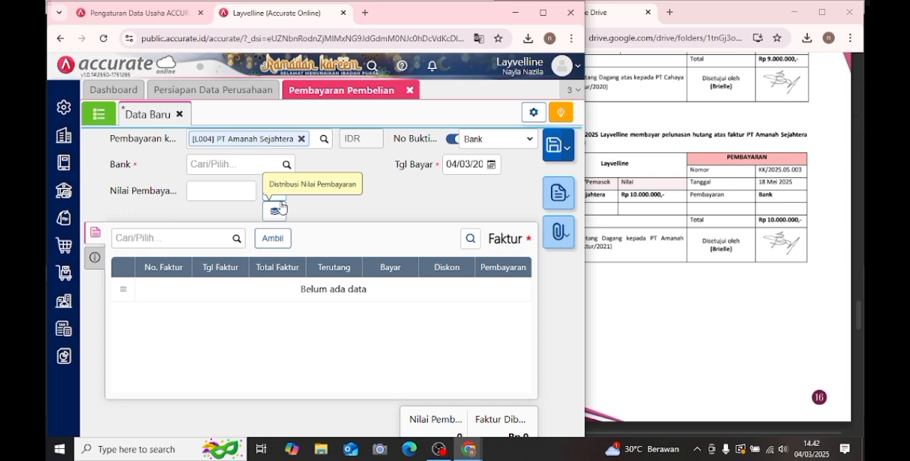
pyautogui.click(288, 167)
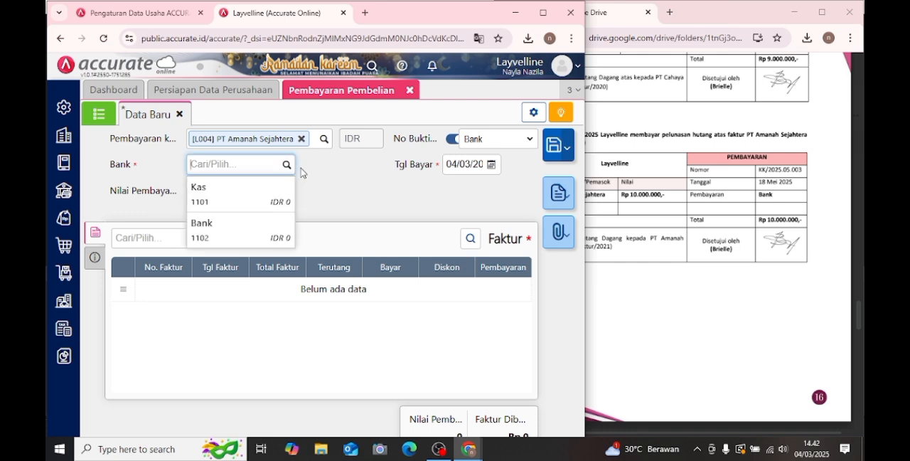
pyautogui.click(254, 229)
# - Load the unpaid invoice Faktur/2021 into the payment and calculate the Nilai Pembayaran as Rp 10.000.000
pyautogui.click(272, 238)
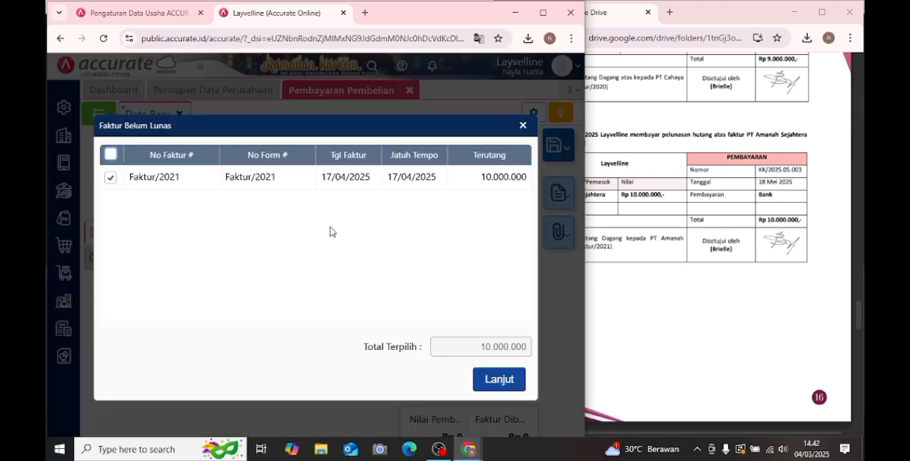
pyautogui.click(485, 381)
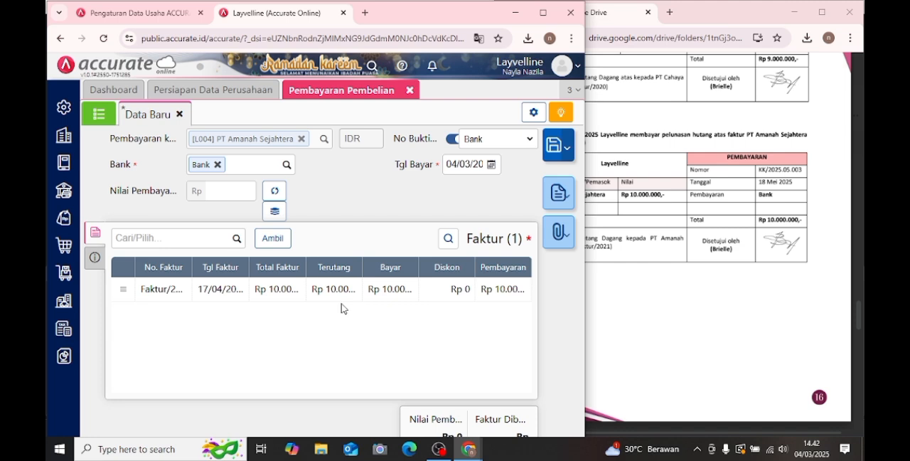
pyautogui.click(272, 192)
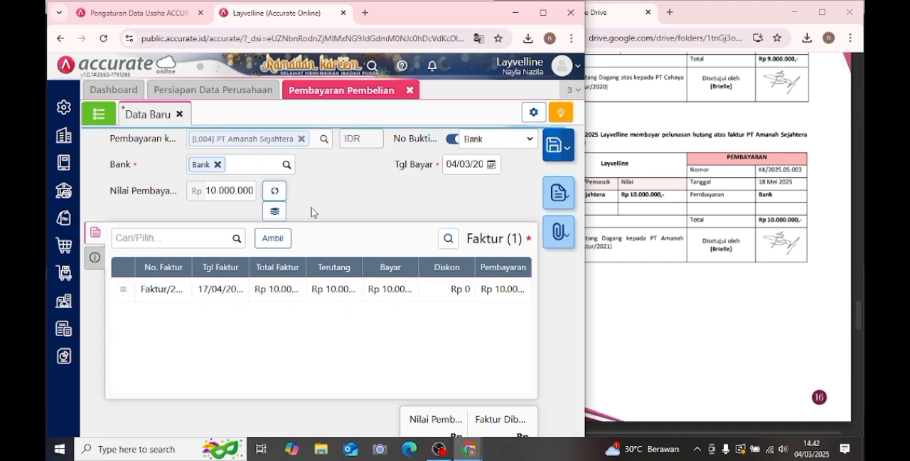
# - Set the Tgl Bayar of the PT Amanah Sejahtera payment to 18 May 2025
pyautogui.hotkey('alt', 'Tab')
pyautogui.click(364, 194)
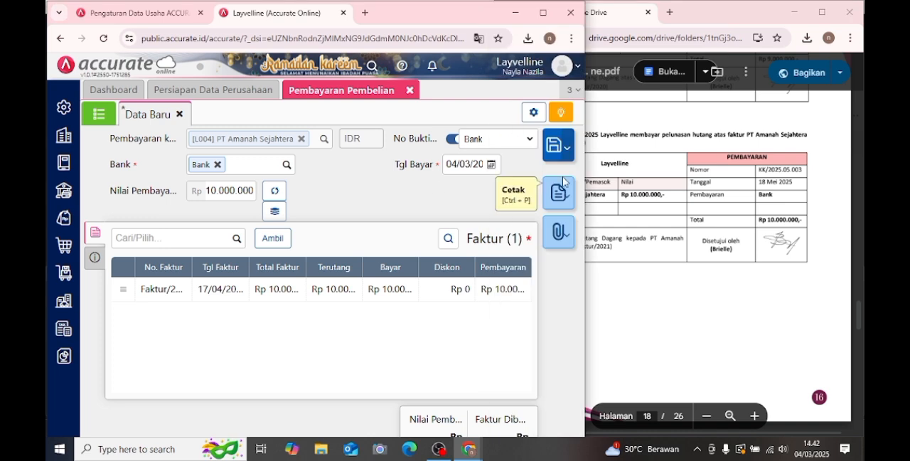
pyautogui.click(490, 164)
pyautogui.click(559, 184)
pyautogui.click(559, 184)
pyautogui.click(456, 277)
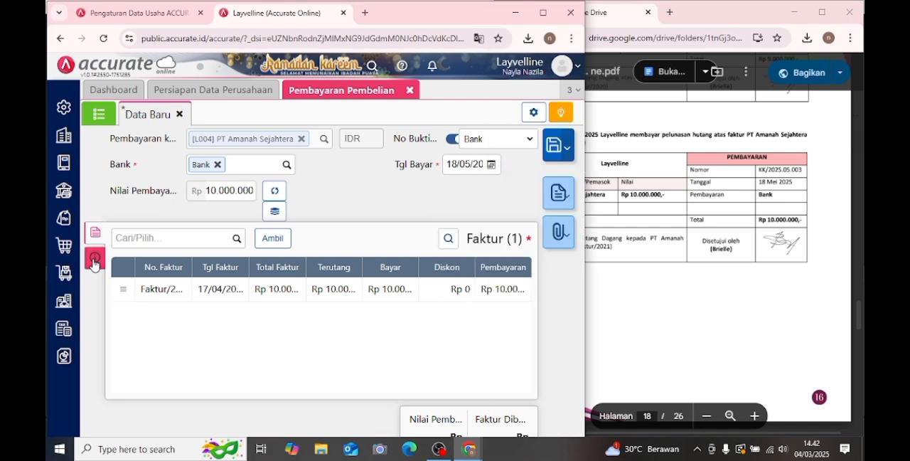
# - Enter "pelunasan hutang dagang kpd PT Amanah (Faktur/2021)" as the payment's Keterangan and save the purchase payment
pyautogui.click(94, 257)
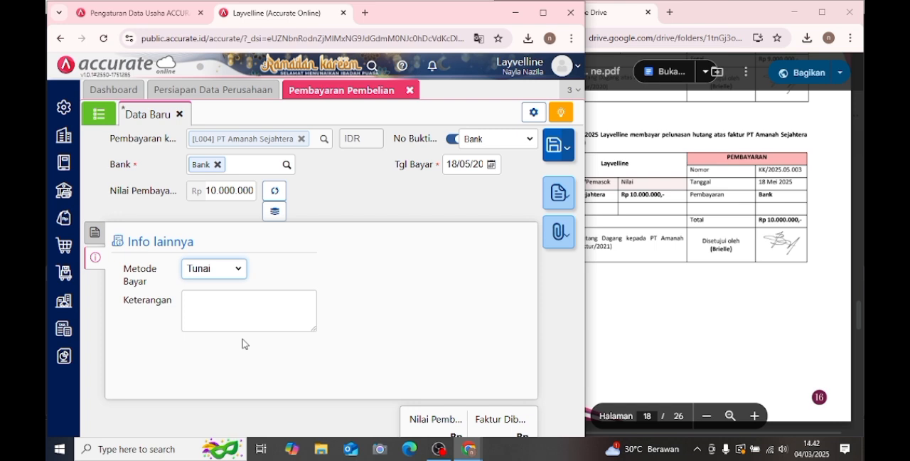
pyautogui.click(662, 331)
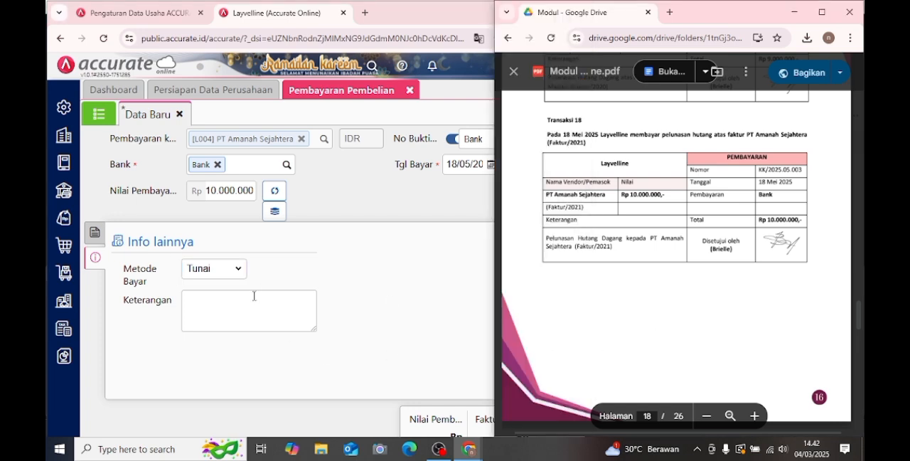
pyautogui.click(252, 308)
pyautogui.write('pek')
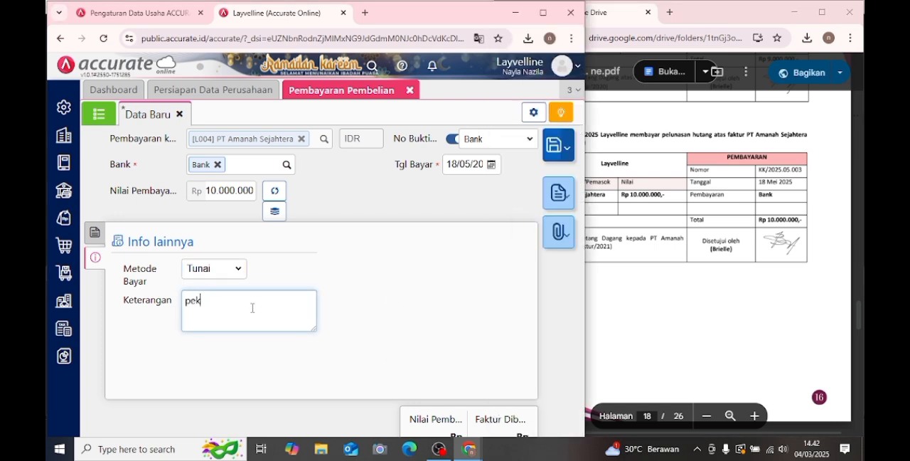
pyautogui.write('lunasan hutang dagang kpd')
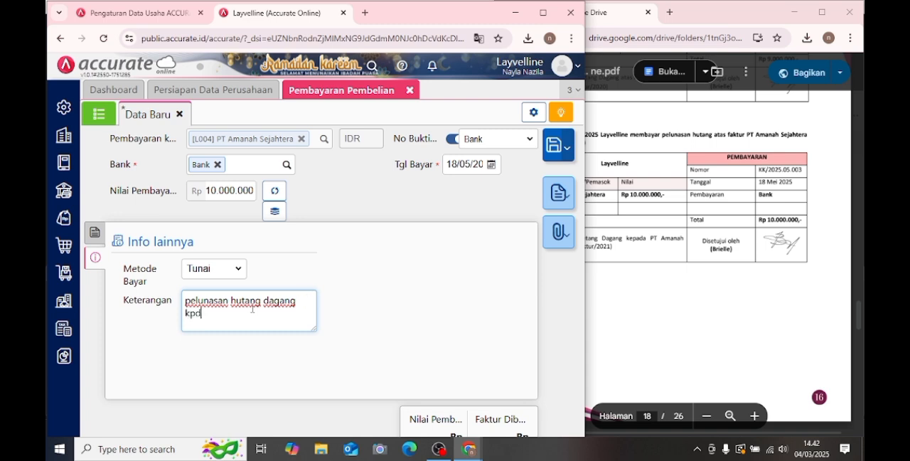
pyautogui.write(' PT Amanahg')
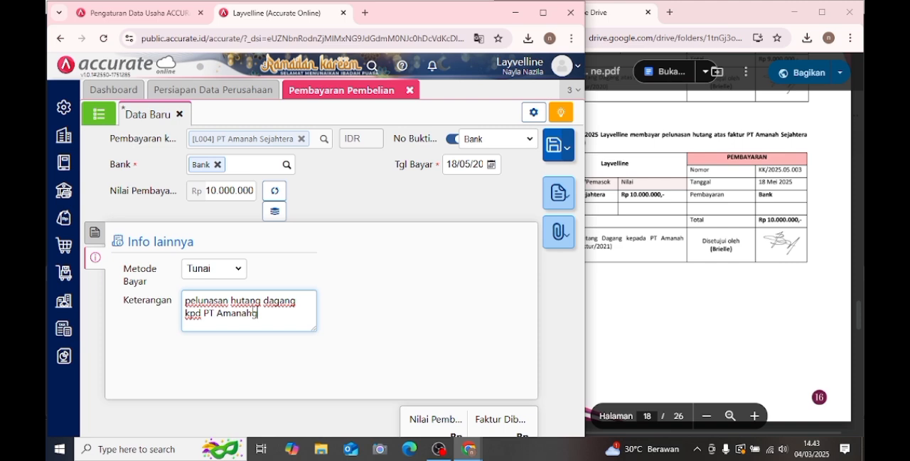
pyautogui.press('BackSpace')
pyautogui.write('(Faktur/2021')
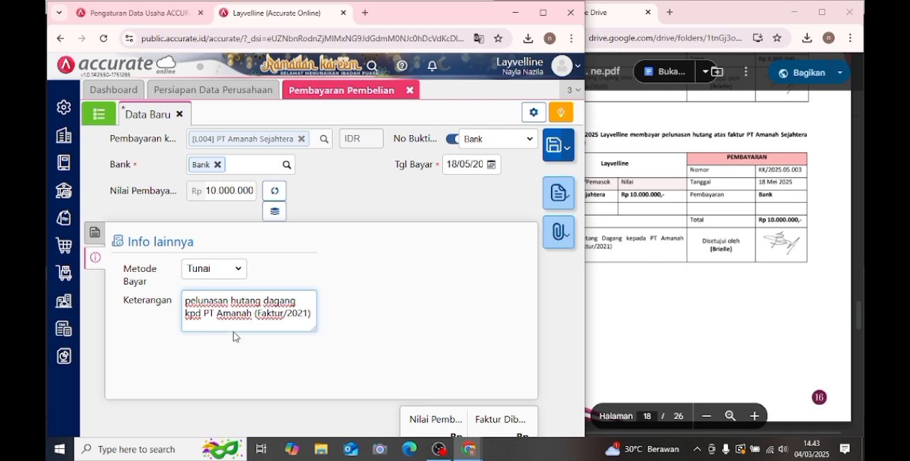
pyautogui.click(100, 237)
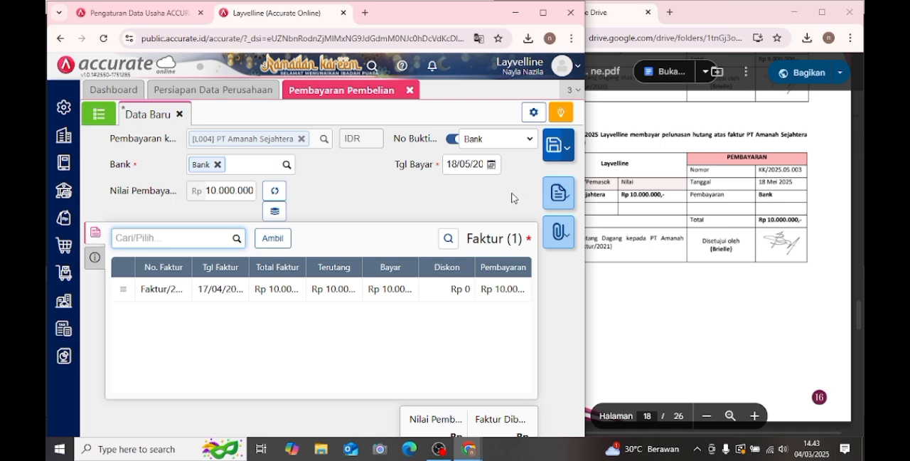
pyautogui.click(549, 154)
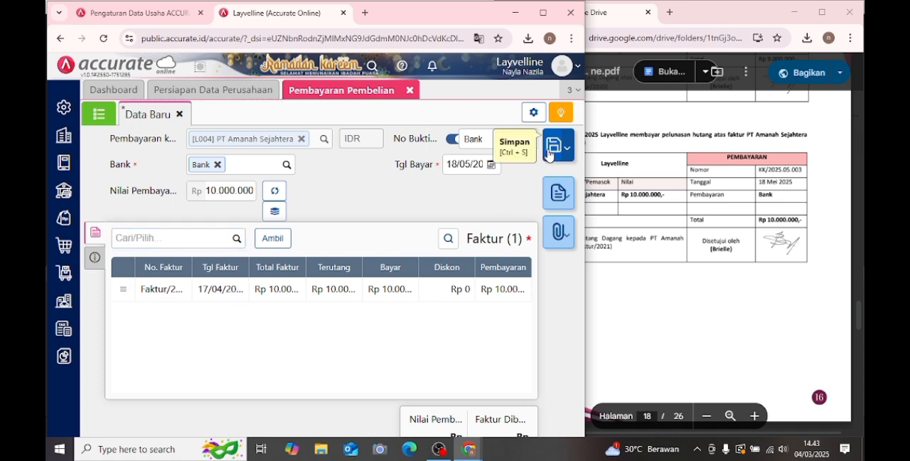
# - Review the sales invoice and payment receipt of Transaksi 19 in the PDF module and close the Pembayaran Pembelian form
pyautogui.click(654, 169)
pyautogui.scroll(-5, 655, 170)
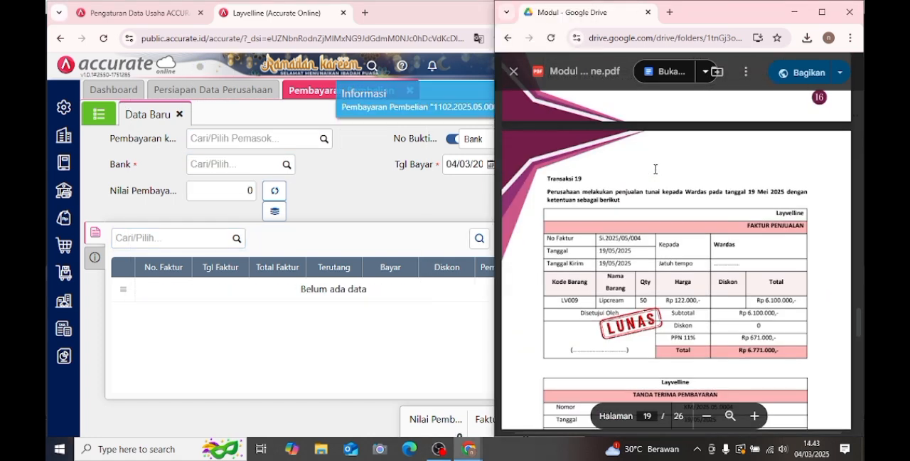
pyautogui.scroll(-1, 655, 169)
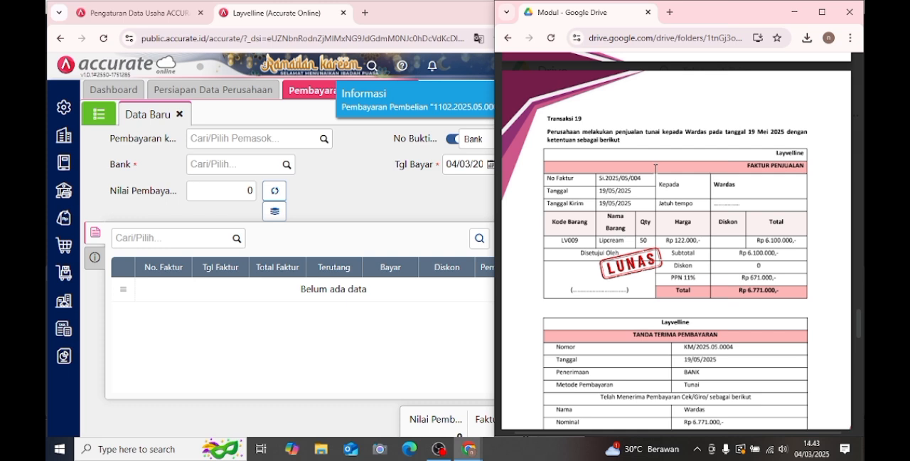
pyautogui.scroll(-1, 654, 169)
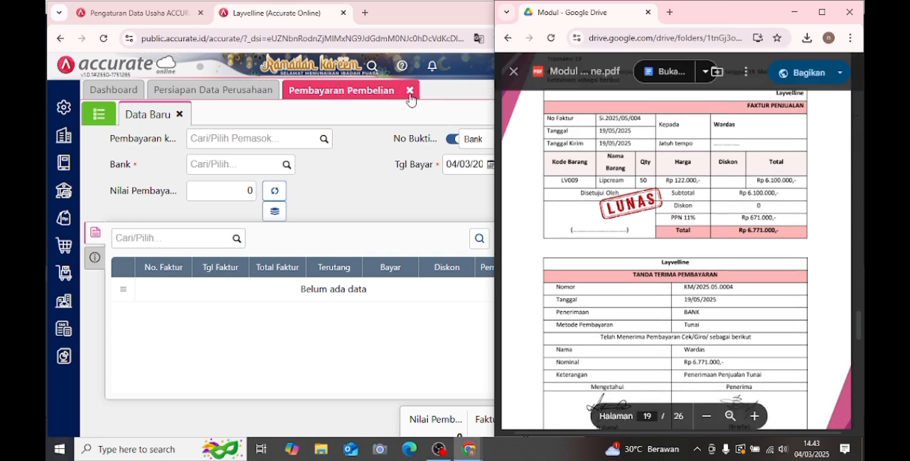
pyautogui.click(410, 100)
pyautogui.click(409, 100)
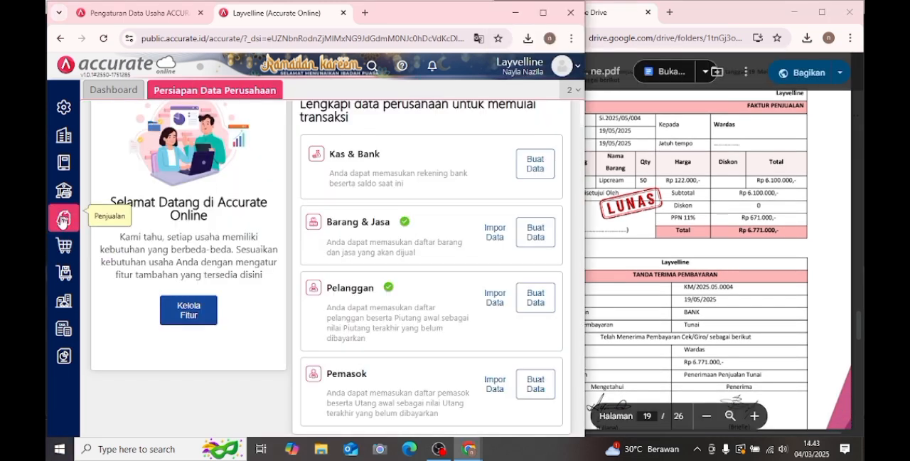
# - Open a new Faktur Penjualan for Transaksi 19 and choose Wardas as the Pelanggan
pyautogui.click(62, 220)
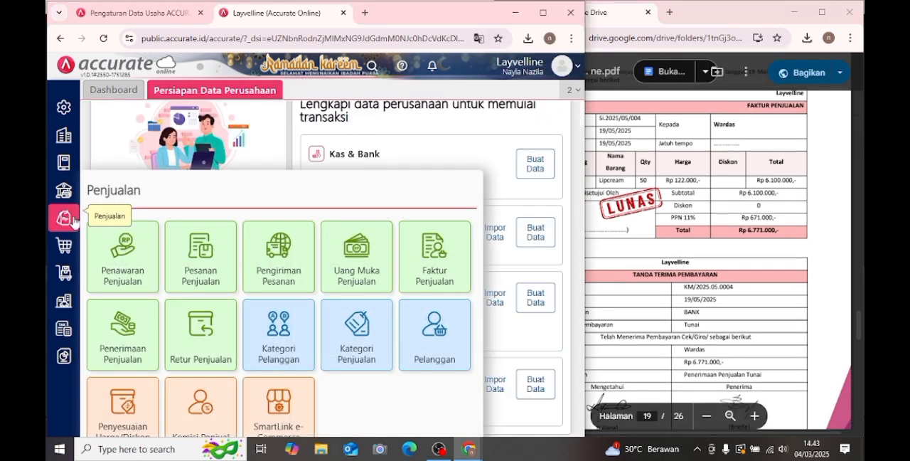
pyautogui.click(418, 255)
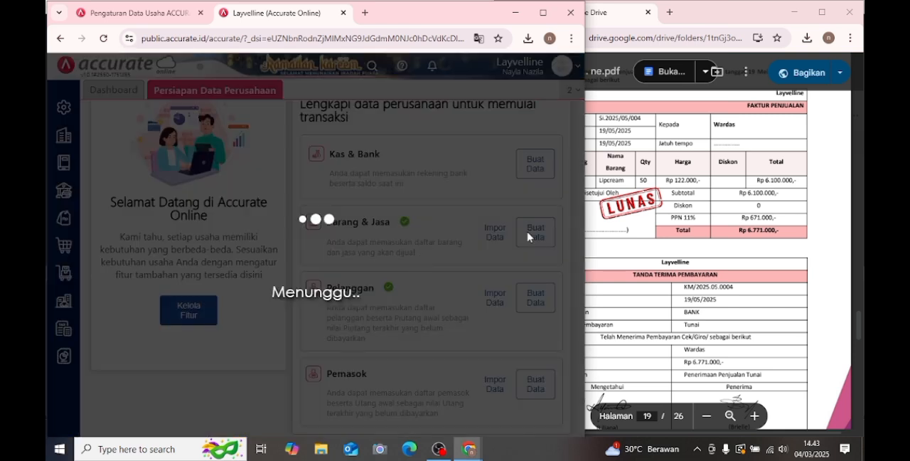
pyautogui.click(681, 184)
pyautogui.scroll(1, 680, 183)
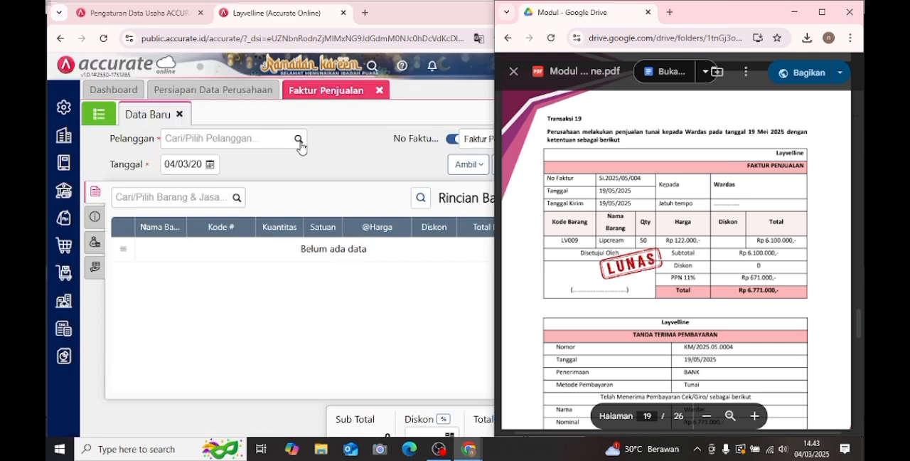
pyautogui.click(301, 142)
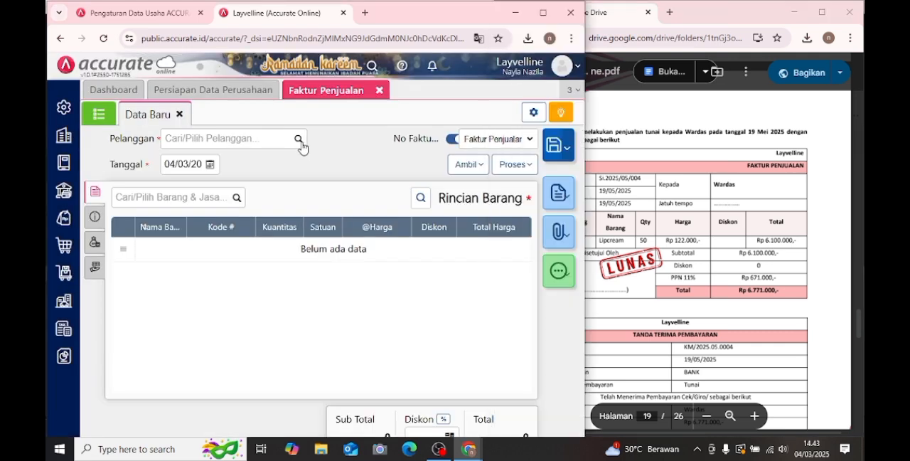
pyautogui.click(298, 139)
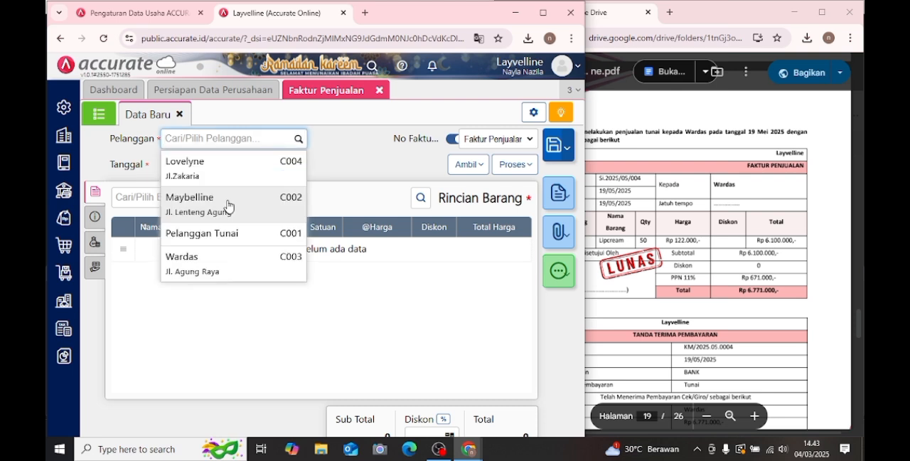
pyautogui.click(221, 268)
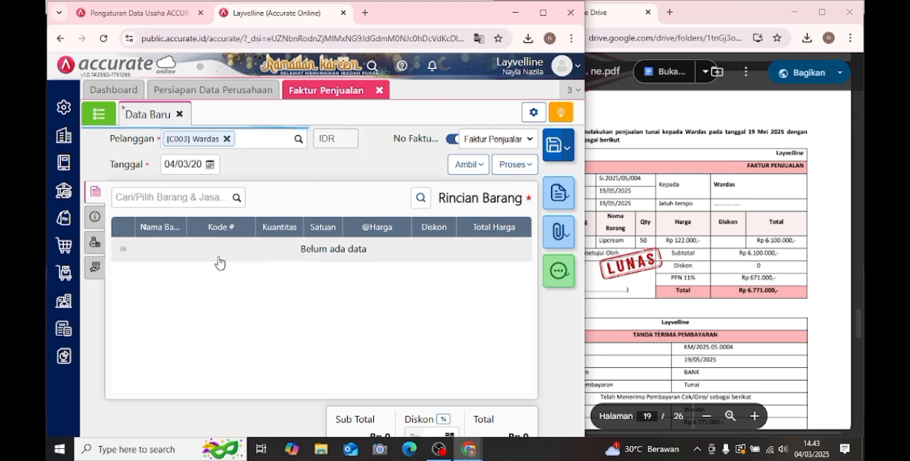
# - Set the Tanggal of the Wardas sales invoice to 19 May 2025
pyautogui.click(209, 164)
pyautogui.click(279, 183)
pyautogui.click(279, 183)
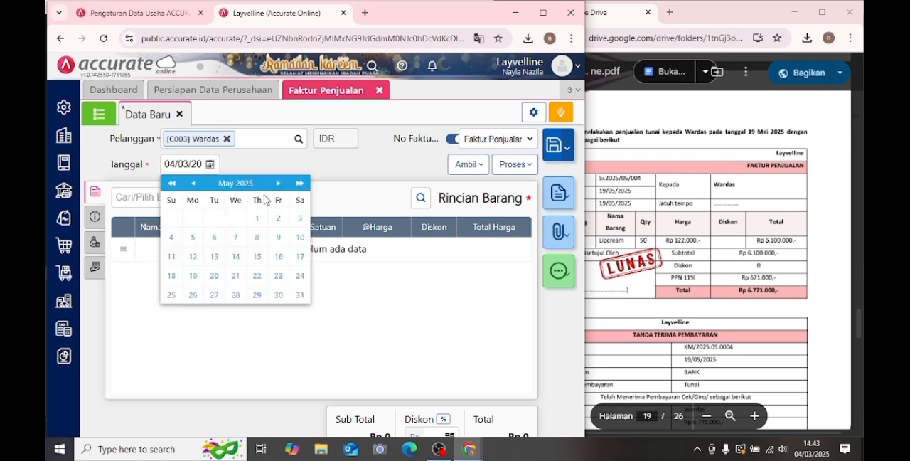
pyautogui.click(194, 277)
pyautogui.click(179, 194)
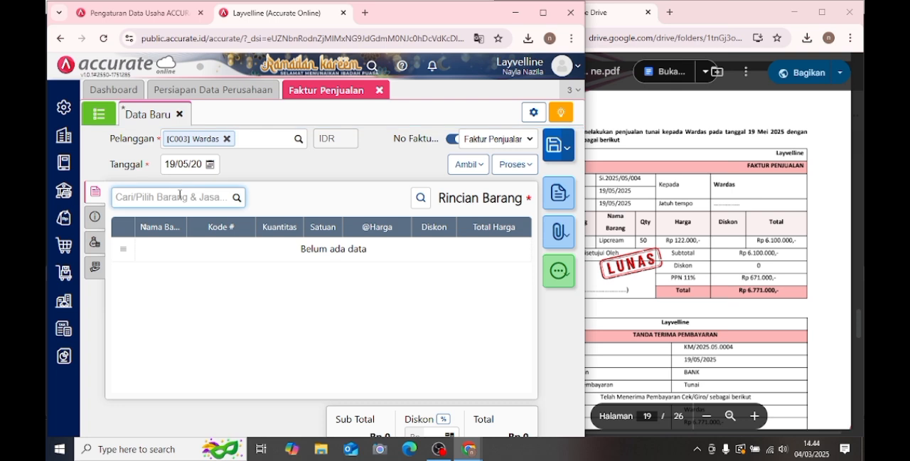
pyautogui.write('lip c')
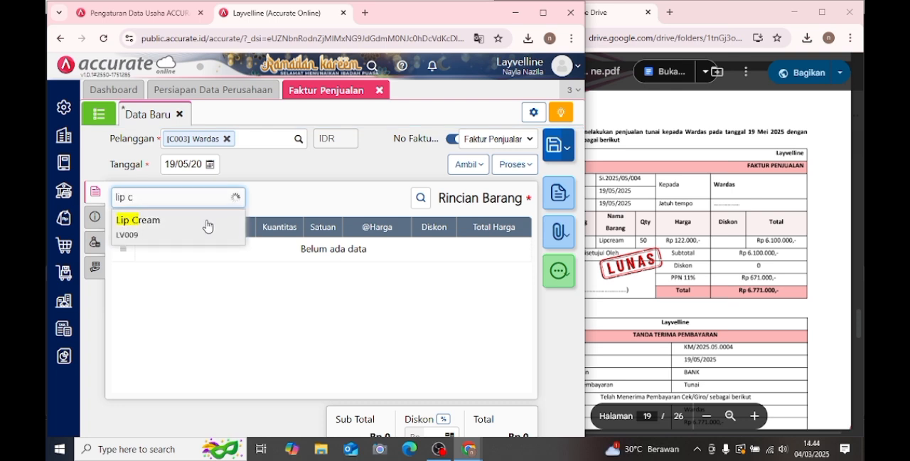
pyautogui.click(207, 225)
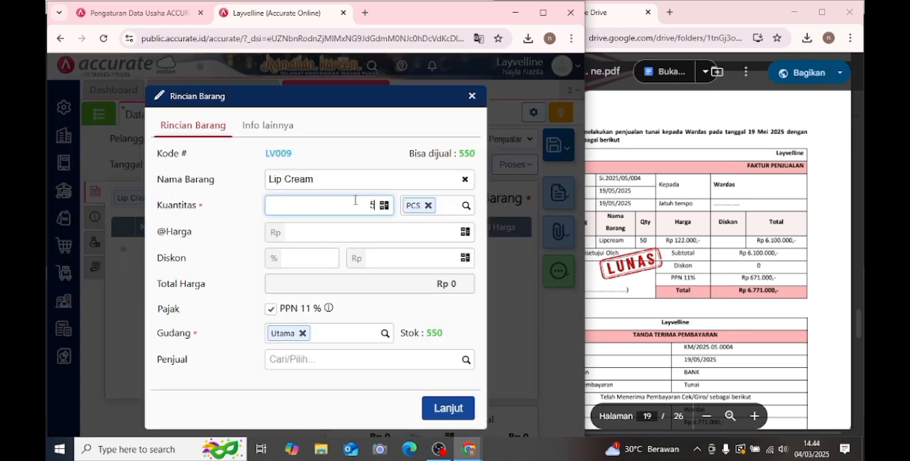
pyautogui.click(379, 229)
pyautogui.write('12.2')
pyautogui.write('000')
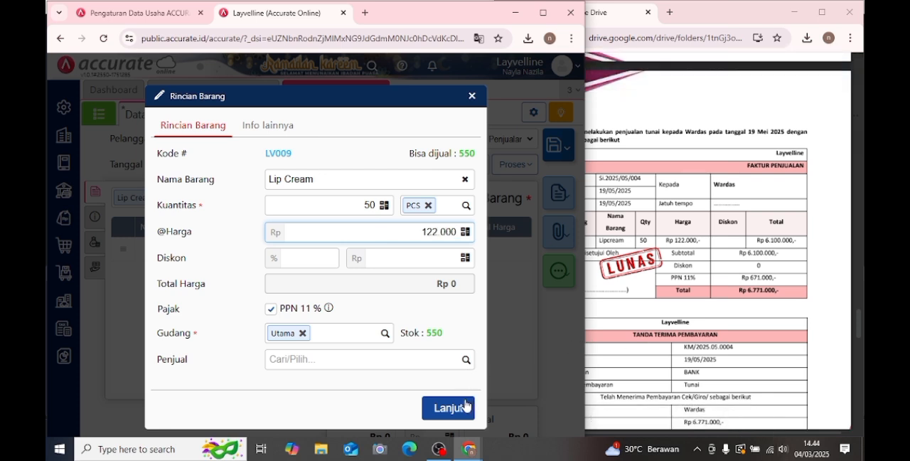
pyautogui.click(460, 404)
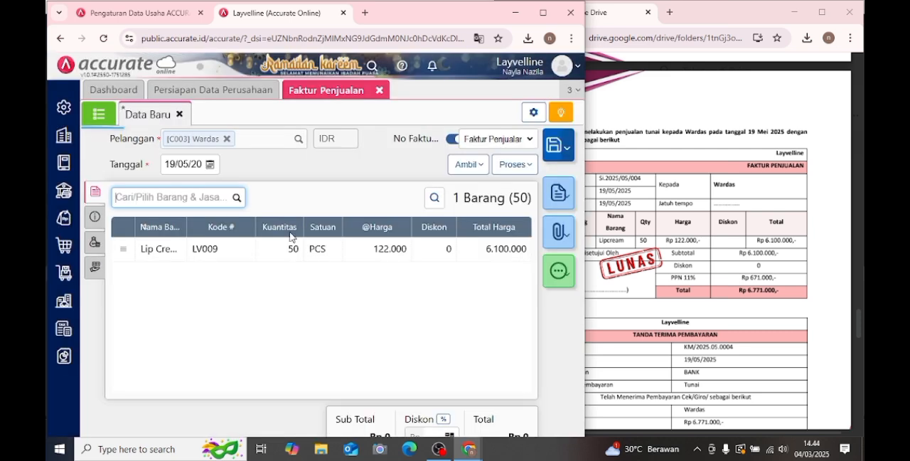
# - Change the Syarat Pembayaran of the Wardas invoice to C.O.D
pyautogui.click(95, 216)
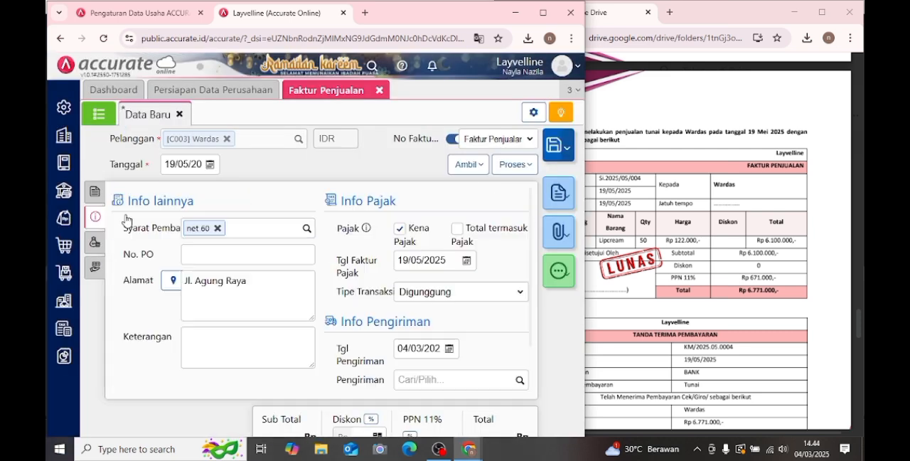
pyautogui.click(217, 228)
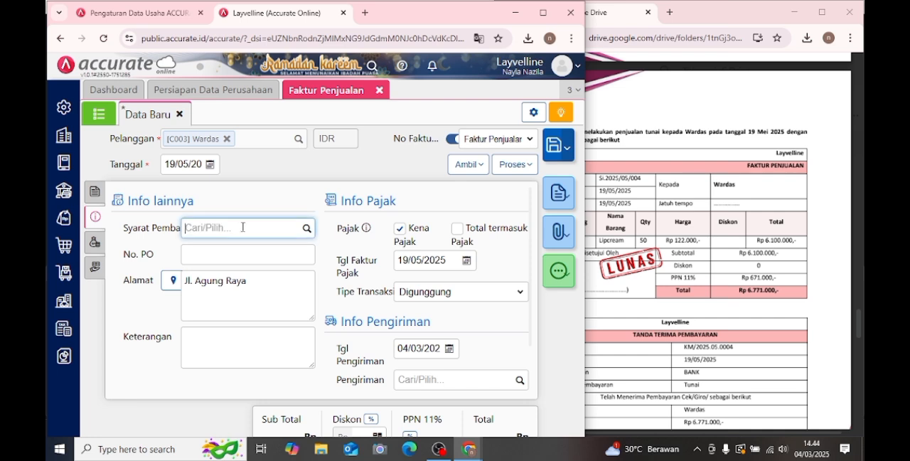
pyautogui.click(307, 228)
pyautogui.click(240, 268)
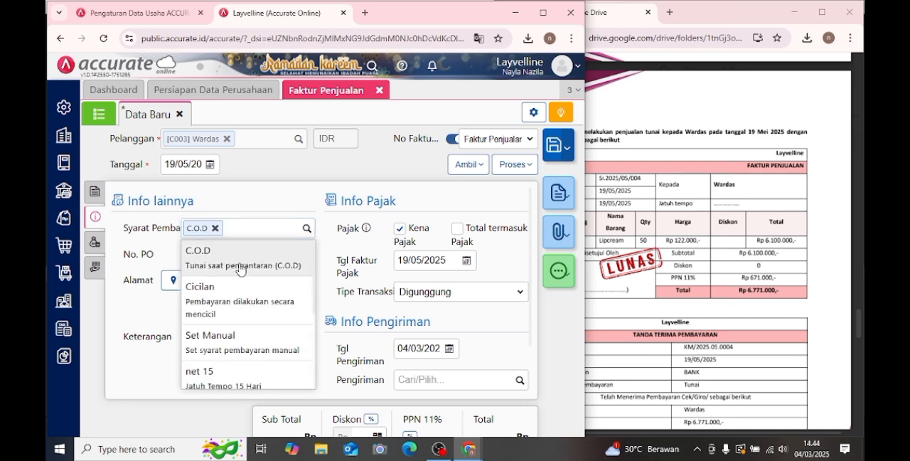
pyautogui.click(240, 263)
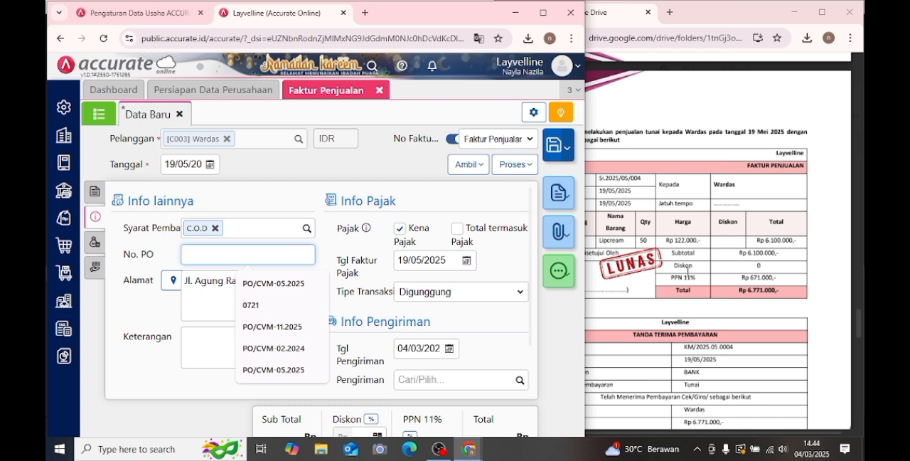
# - Copy the No Faktur of Transaksi 19 from the PDF module into the invoice's No. PO field
pyautogui.click(688, 270)
pyautogui.moveTo(596, 179); pyautogui.dragTo(647, 181)
pyautogui.rightClick(648, 182)
pyautogui.click(658, 194)
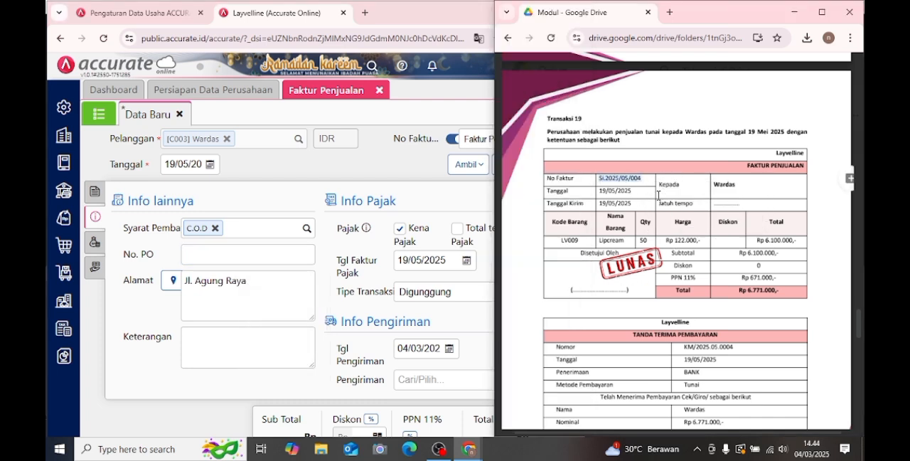
pyautogui.click(276, 253)
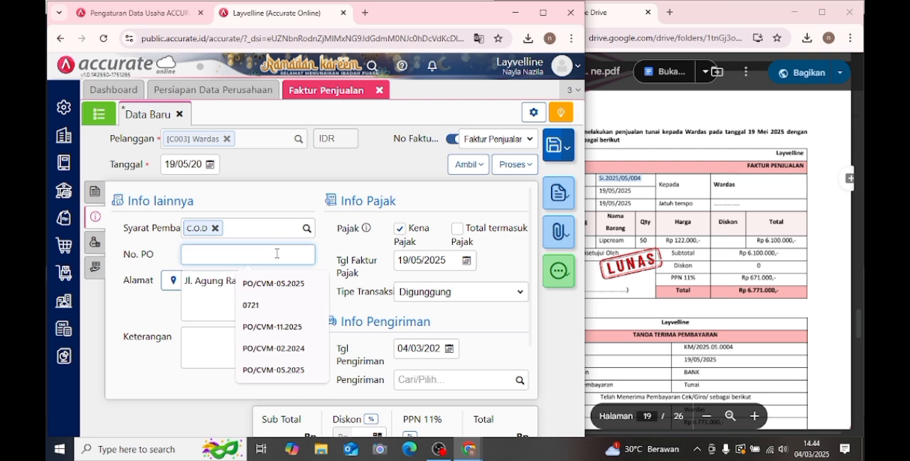
pyautogui.hotkey('ctrl', 'v')
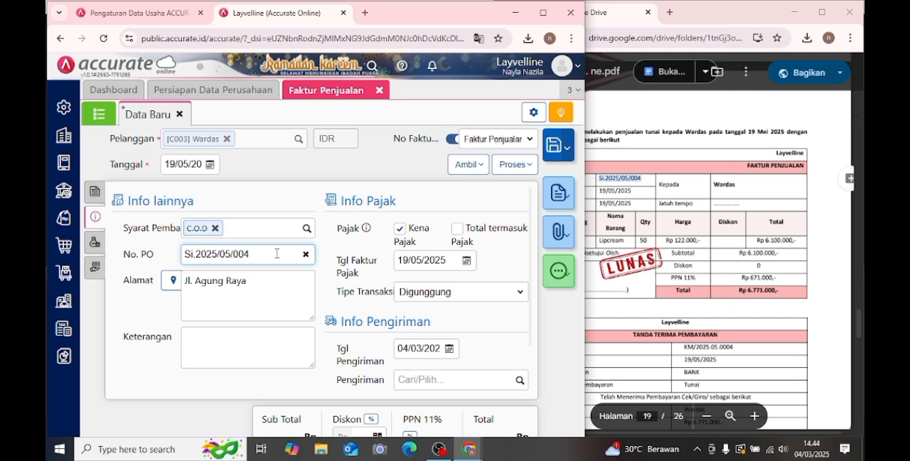
# - Enter "penjualan tunai" as the Keterangan of the Wardas sales invoice
pyautogui.scroll(-1, 278, 254)
pyautogui.click(237, 287)
pyautogui.write('o')
pyautogui.press('BackSpace')
pyautogui.write('penjual')
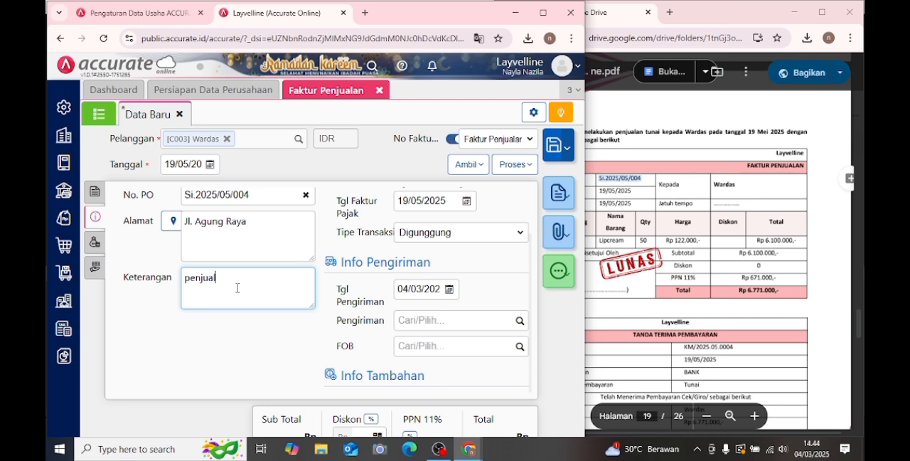
pyautogui.write('an tunai')
# - Set the invoice's Tgl Pengiriman to 19 May 2025
pyautogui.click(402, 288)
pyautogui.doubleClick(416, 289)
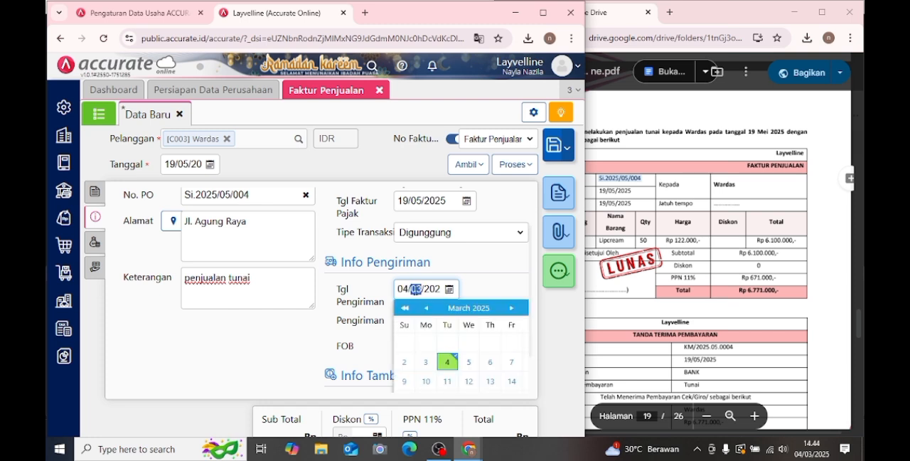
pyautogui.press('BackSpace')
pyautogui.write('05')
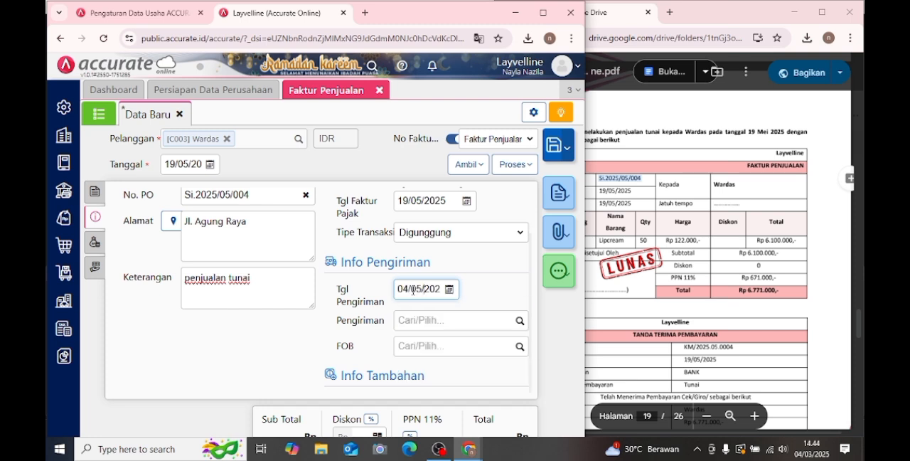
pyautogui.press('Left')
pyautogui.press('Left')
pyautogui.press('Left')
pyautogui.press('Left')
pyautogui.press('BackSpace')
pyautogui.press('BackSpace')
pyautogui.write('19')
# - Return to the invoice's Rincian Barang and start processing the Wardas sales invoice
pyautogui.click(92, 193)
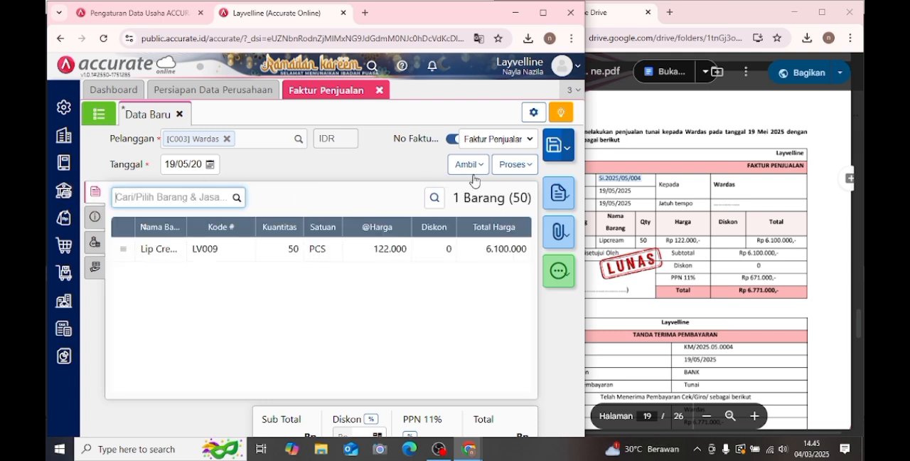
pyautogui.click(517, 166)
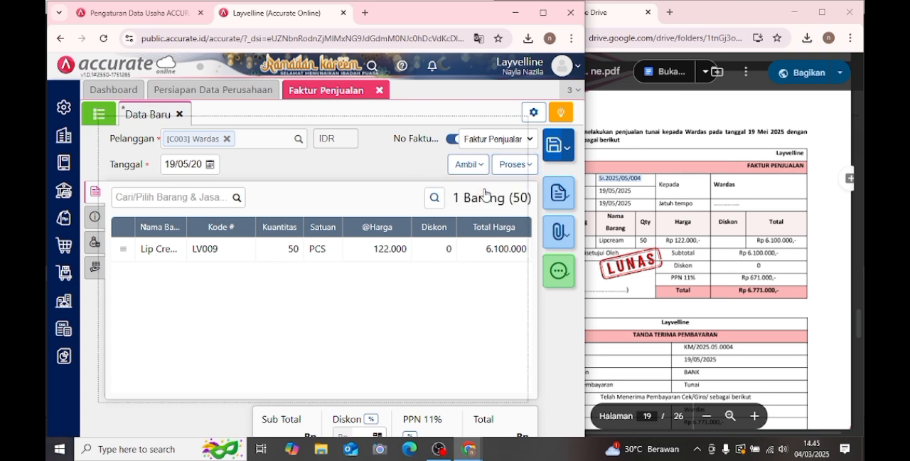
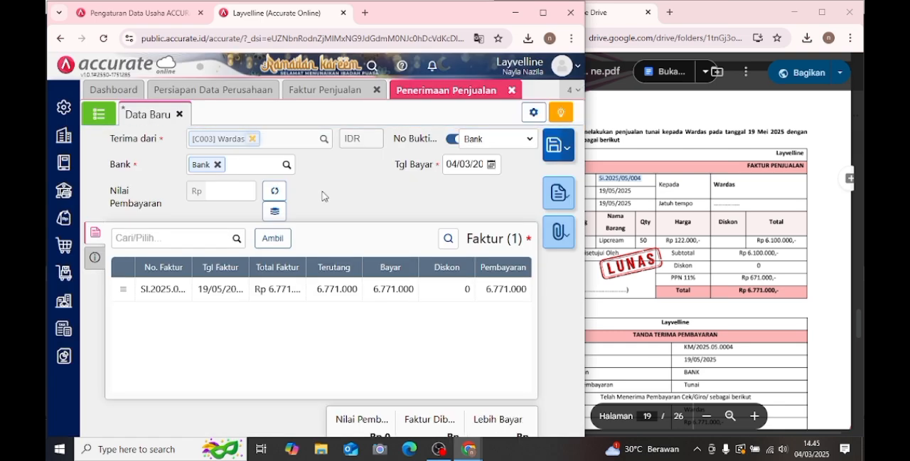
# - Fill in the Wardas sales receipt's payment of Rp 6.771.000, date it 19/05/2025 and save it
pyautogui.click(275, 191)
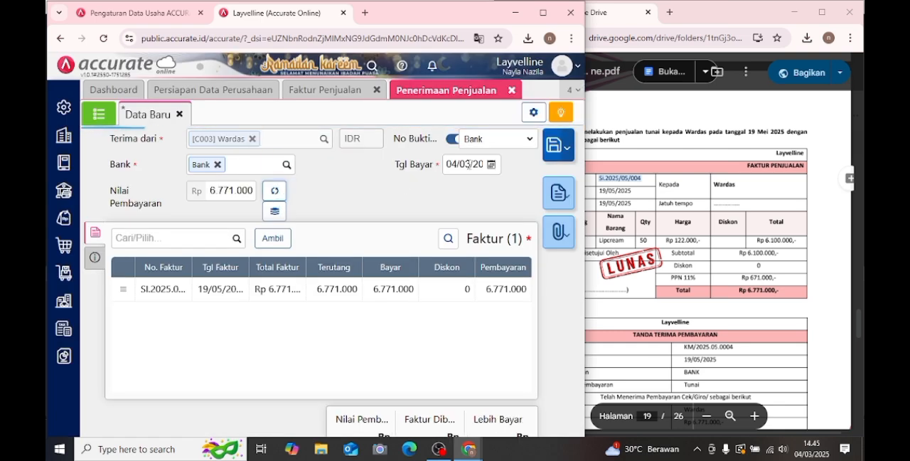
pyautogui.click(490, 164)
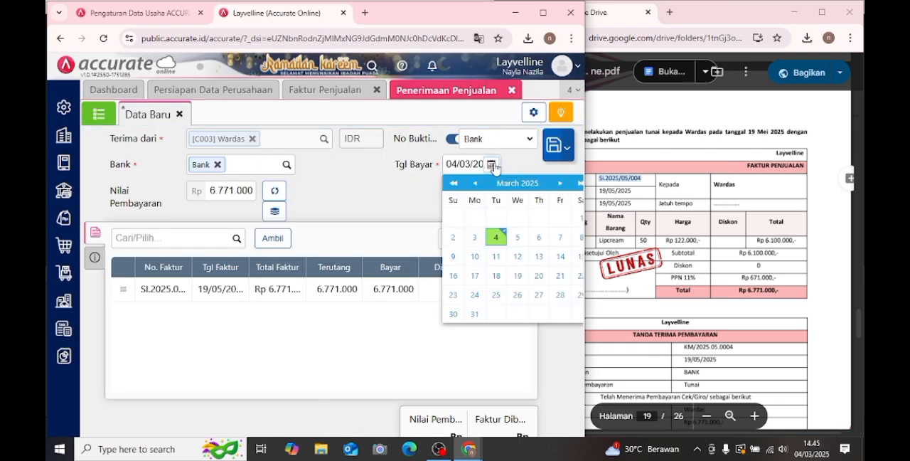
pyautogui.click(558, 184)
pyautogui.click(559, 184)
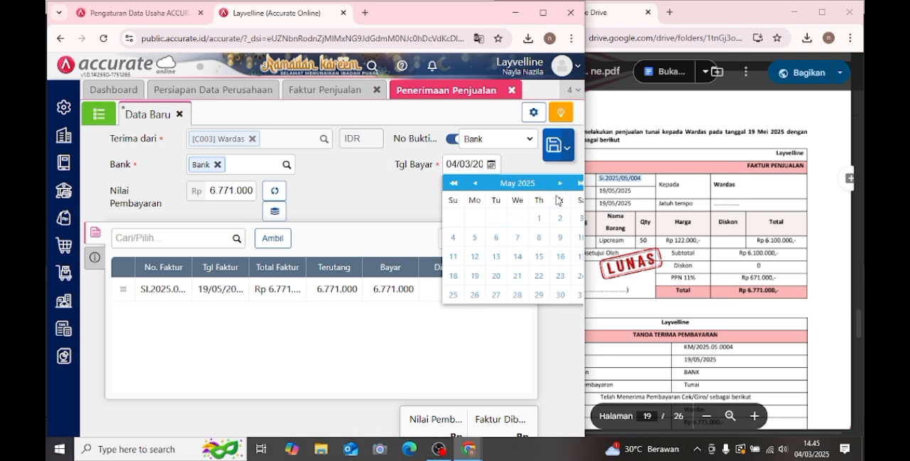
pyautogui.click(475, 277)
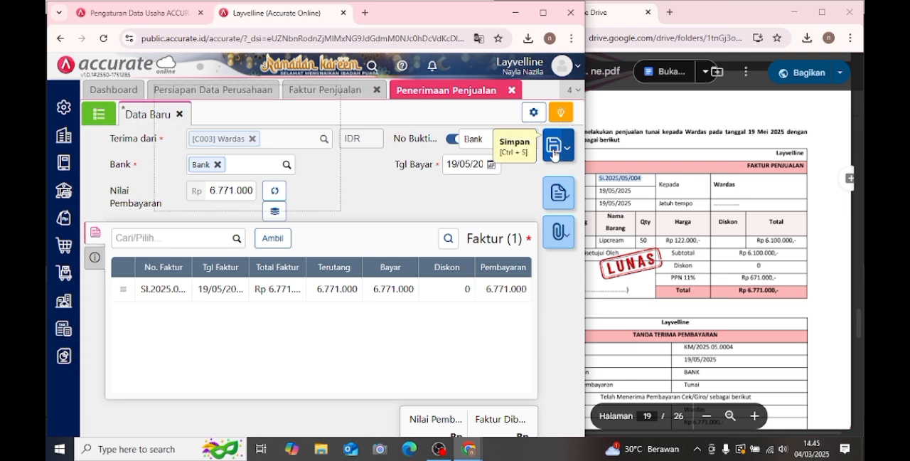
pyautogui.click(554, 145)
# - Close the Faktur Penjualan and Penerimaan Penjualan forms and open a new Barang & Jasa record for Transaksi 20
pyautogui.click(642, 193)
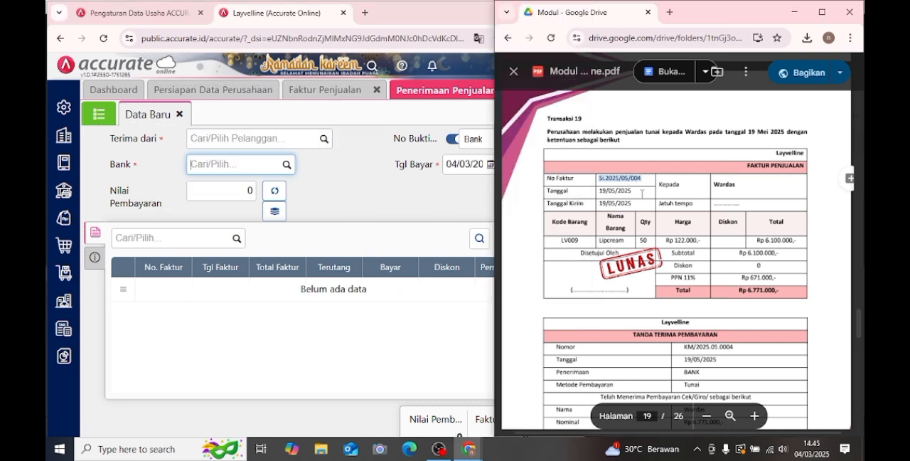
pyautogui.scroll(-10, 642, 194)
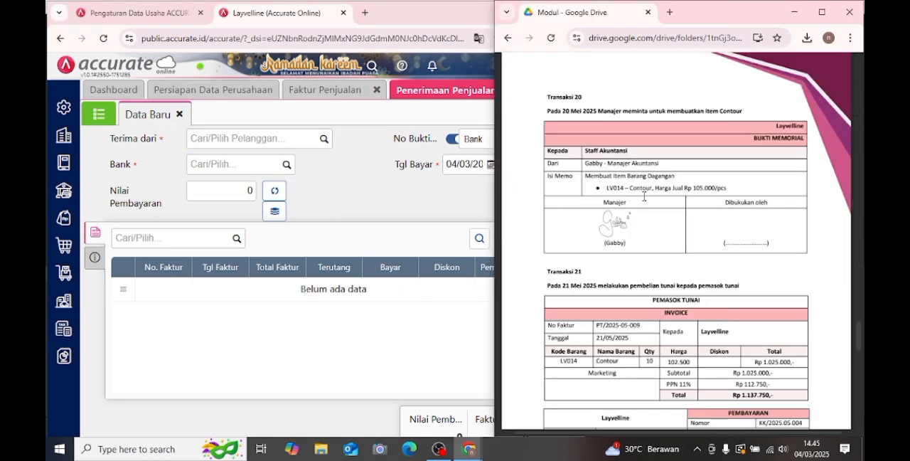
pyautogui.click(351, 281)
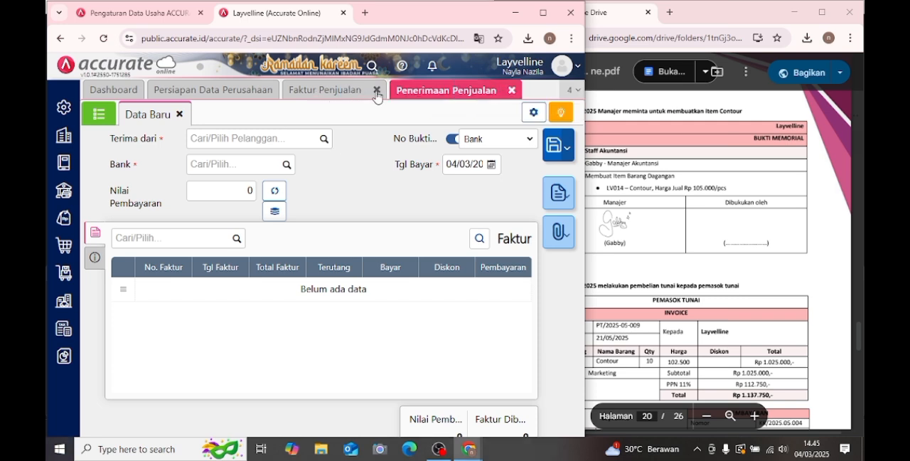
pyautogui.click(377, 91)
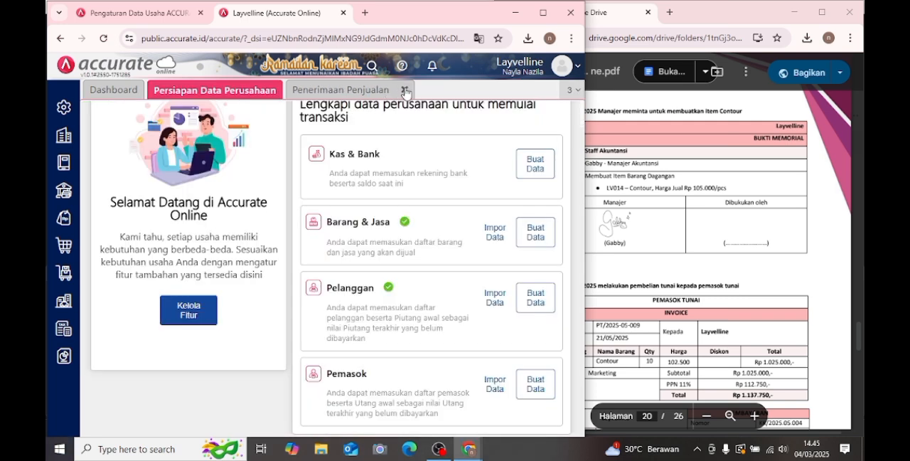
pyautogui.click(405, 90)
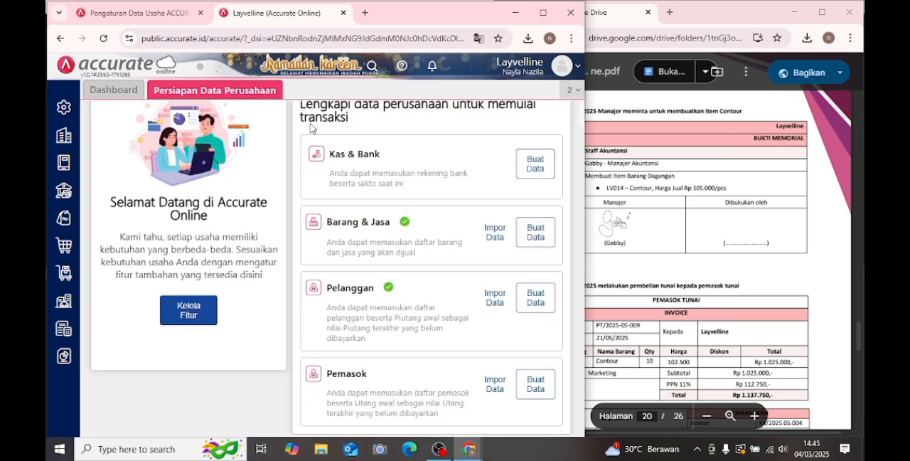
pyautogui.click(60, 279)
pyautogui.click(265, 325)
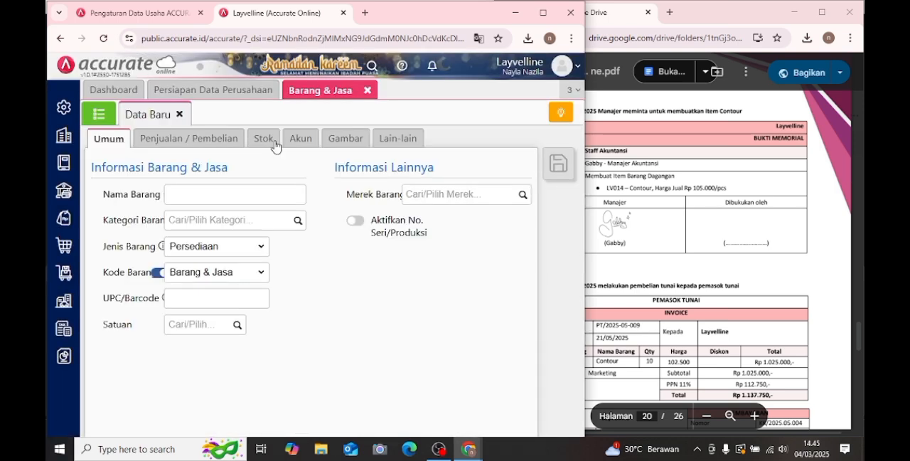
# - Name the new item Contour, with the item category Umum and the unit PCS
pyautogui.click(268, 189)
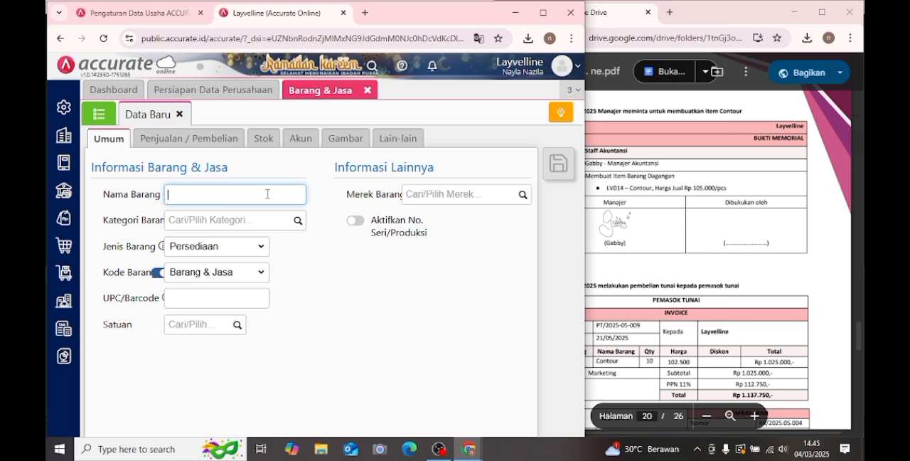
pyautogui.write('Co')
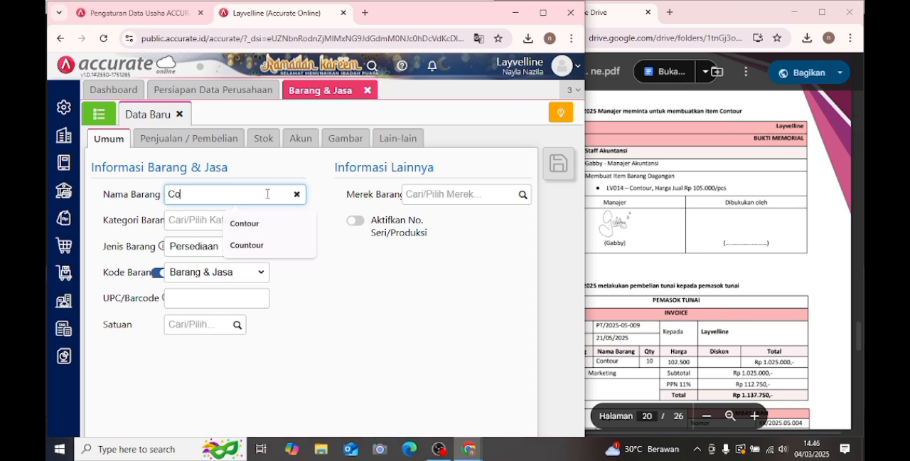
pyautogui.write('n')
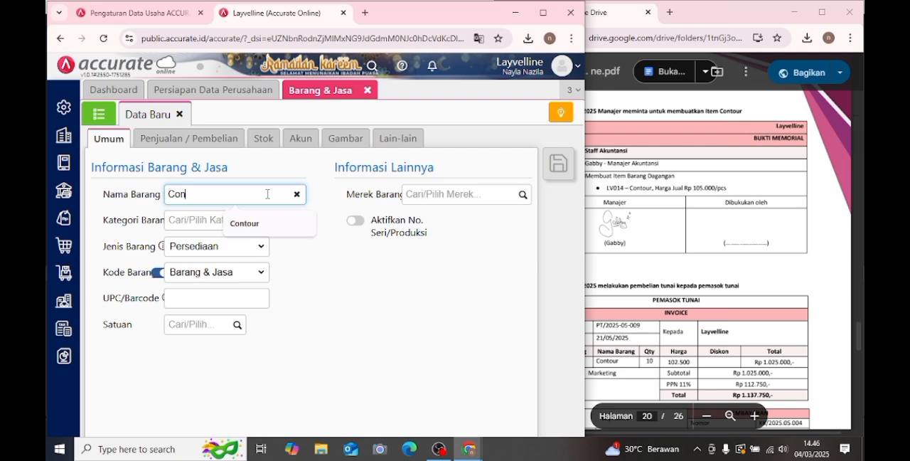
pyautogui.click(249, 222)
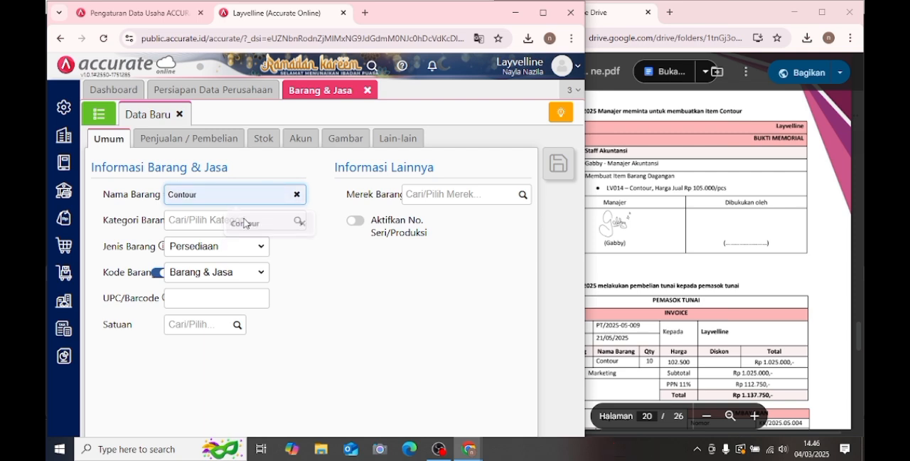
pyautogui.click(297, 221)
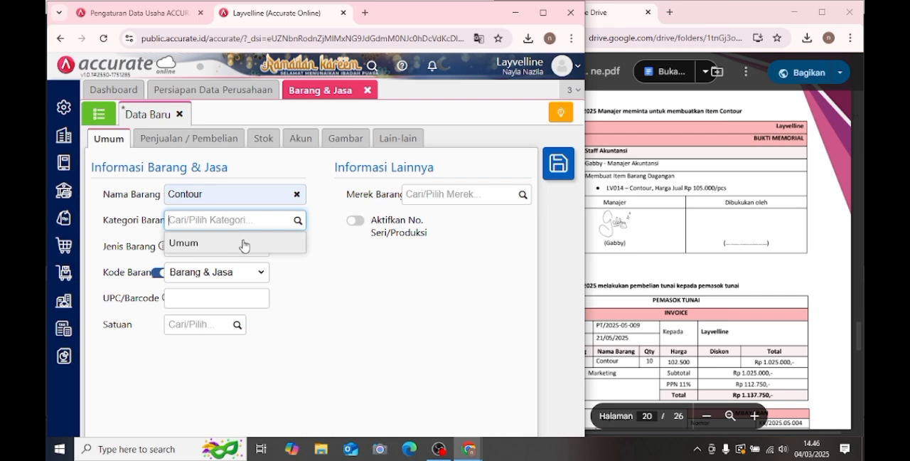
pyautogui.click(249, 242)
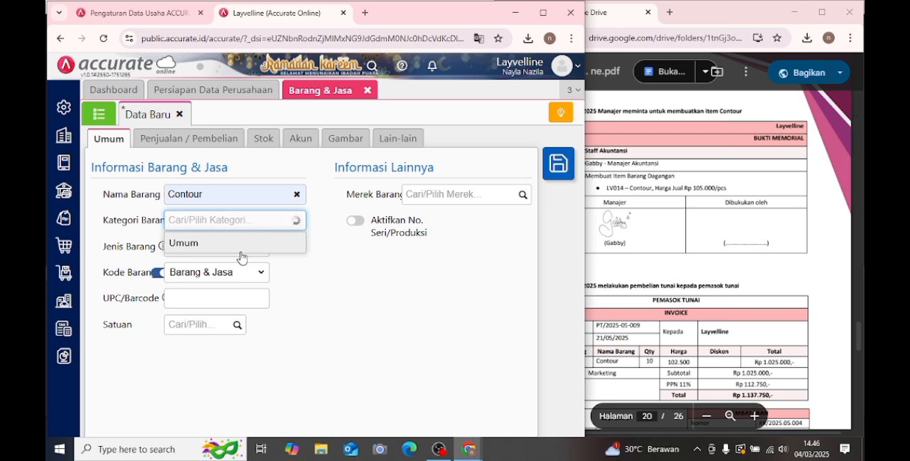
pyautogui.click(236, 326)
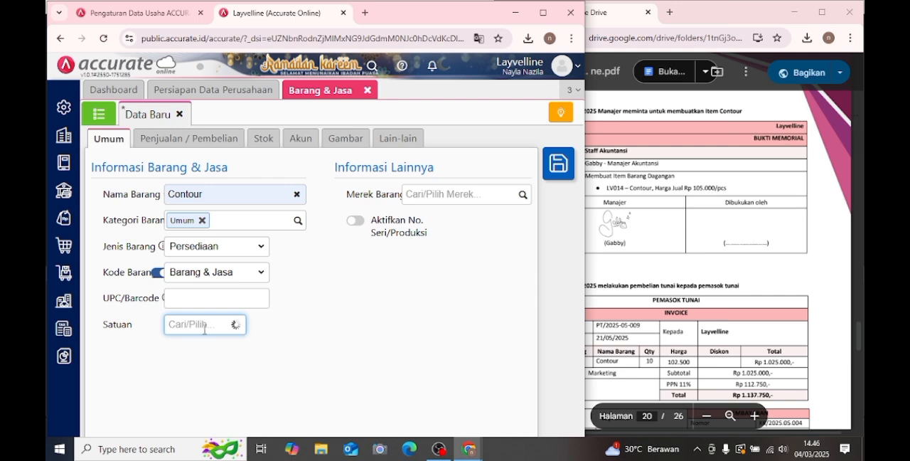
pyautogui.click(179, 346)
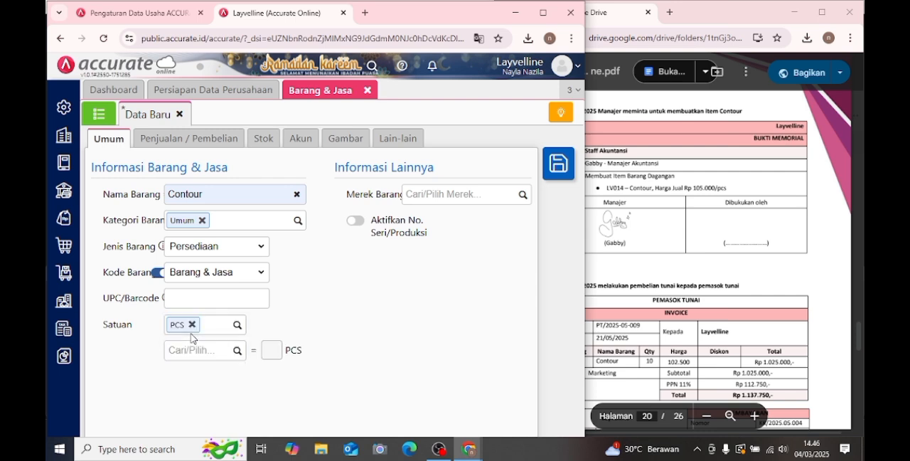
# - Set the Contour item's default selling price to 105.000 per PCS and its PPN to Pajak Pertambahan Nilai
pyautogui.click(204, 140)
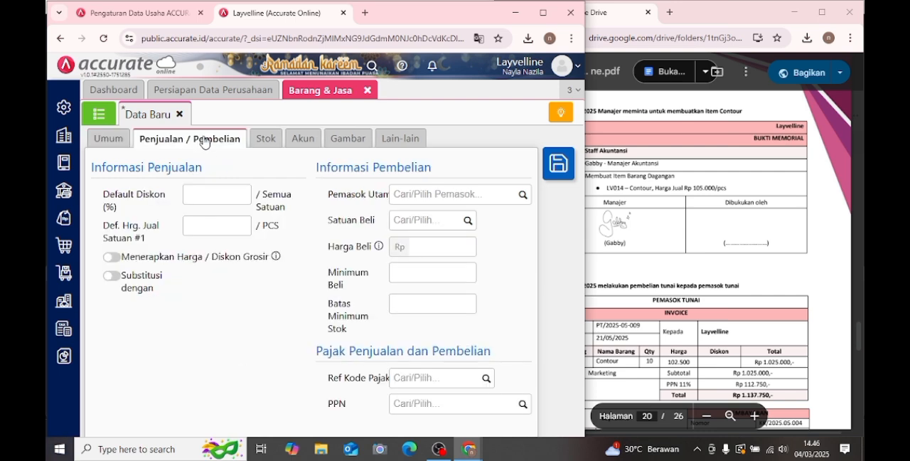
pyautogui.click(218, 226)
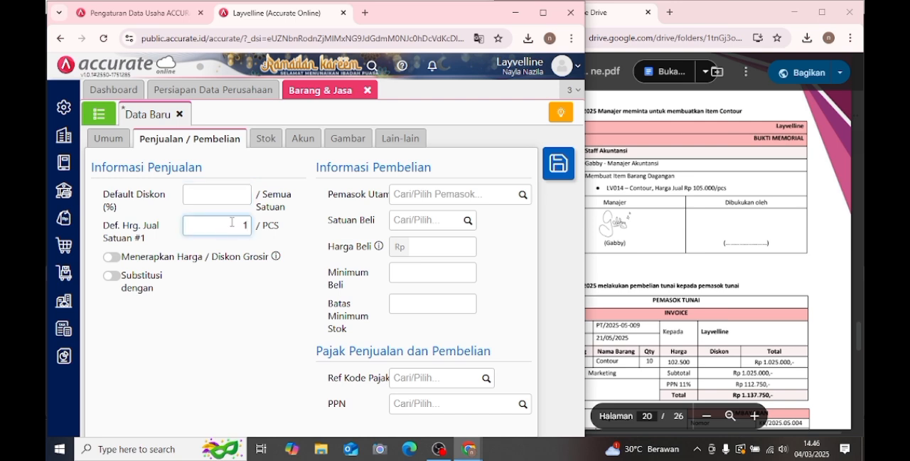
pyautogui.write('000')
pyautogui.click(516, 410)
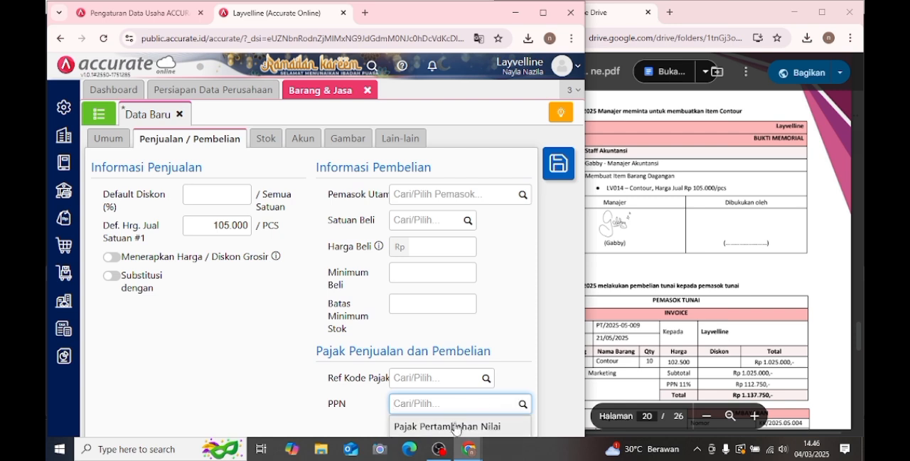
pyautogui.click(508, 424)
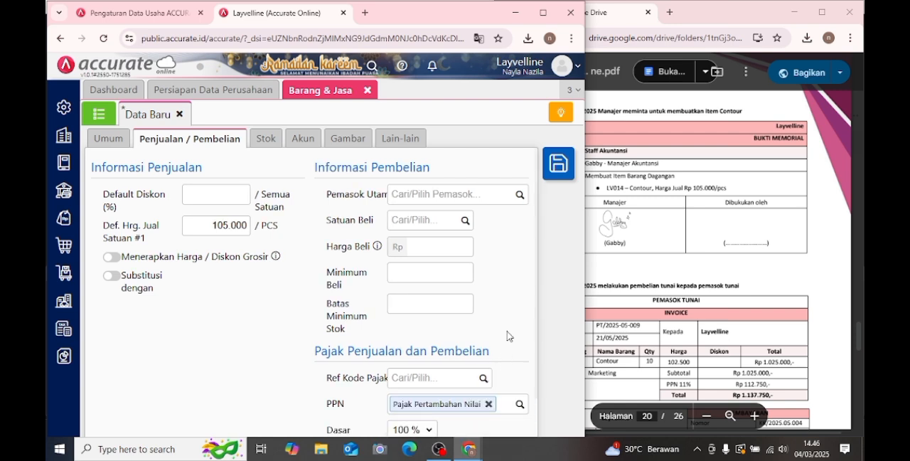
# - Check the Contour item's stock and account settings and save the item
pyautogui.click(262, 142)
pyautogui.click(294, 138)
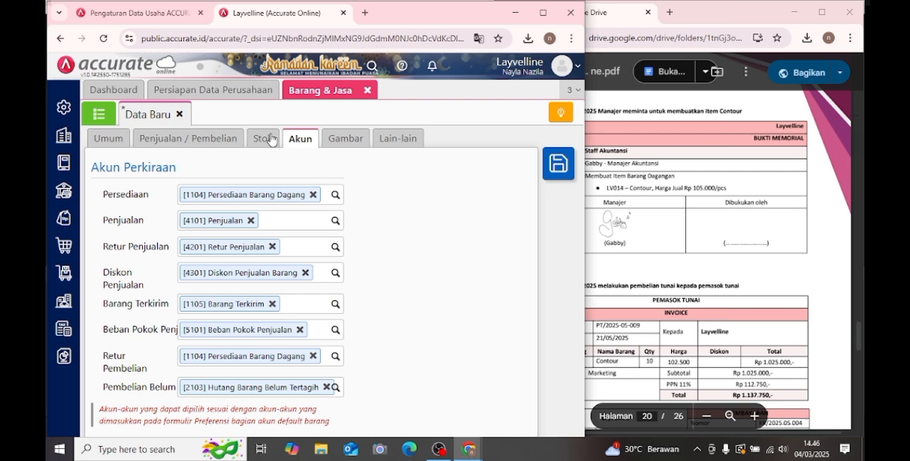
pyautogui.click(217, 137)
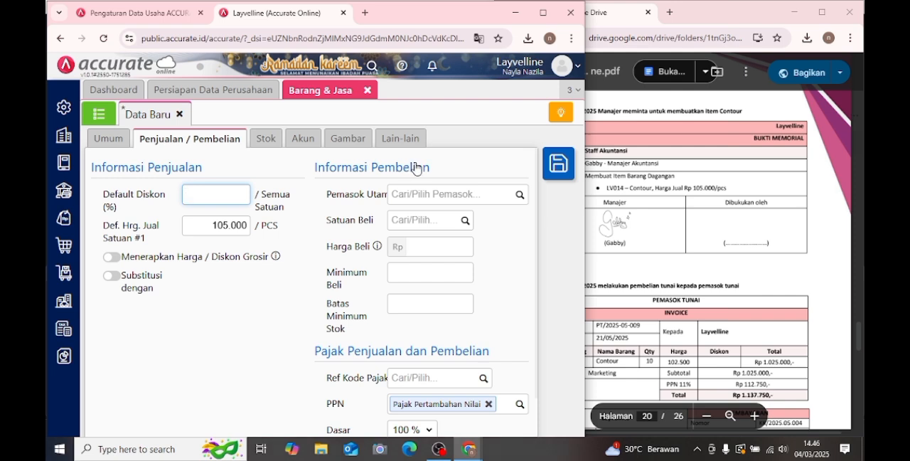
pyautogui.click(551, 173)
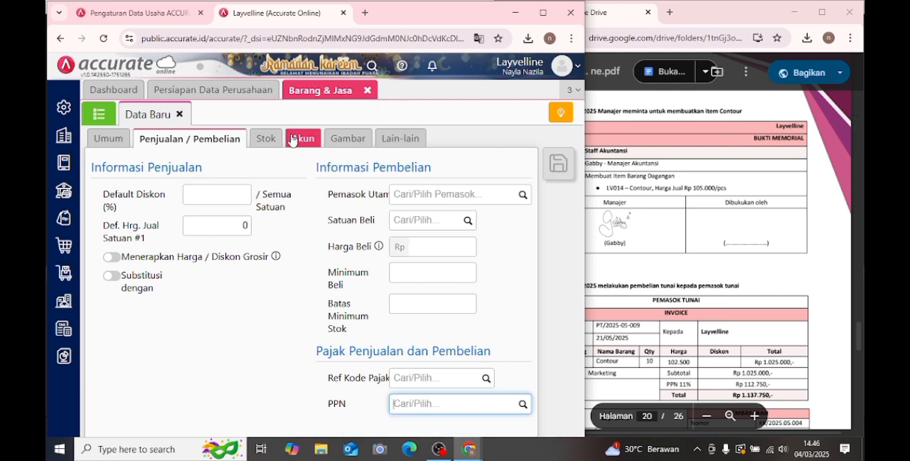
# - Open the Contour item from the item list, change its Kode Barang to LV014 and save it
pyautogui.click(101, 114)
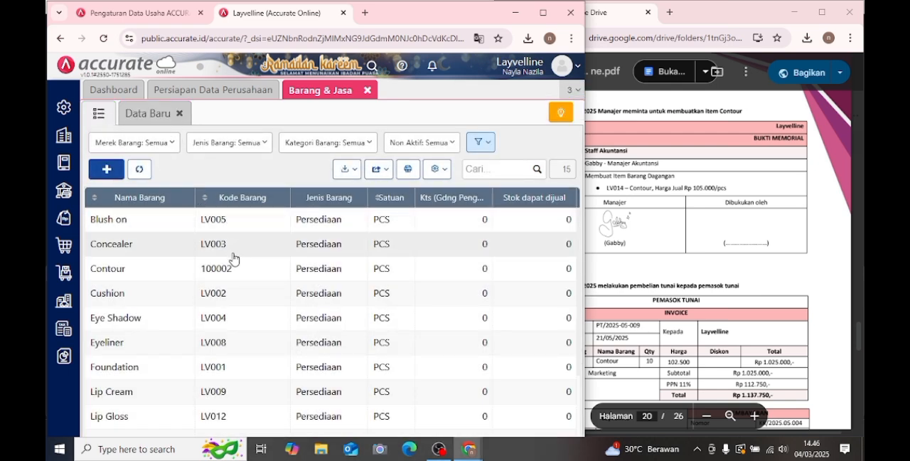
pyautogui.click(237, 269)
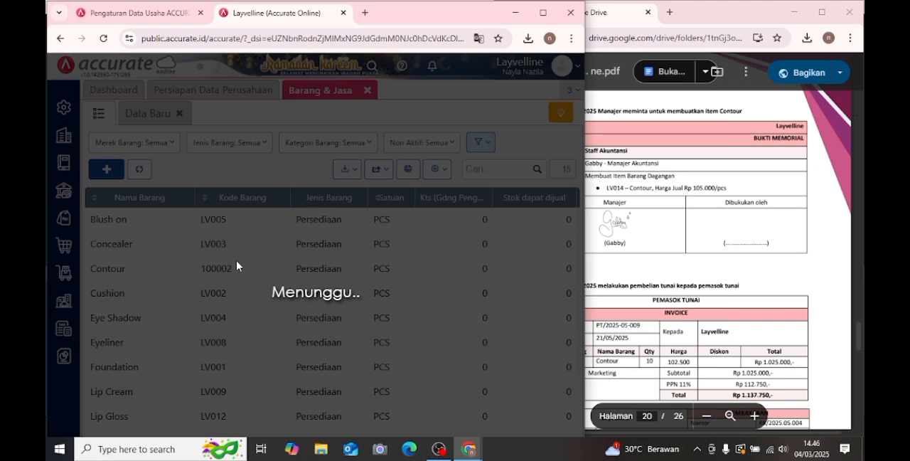
pyautogui.click(673, 245)
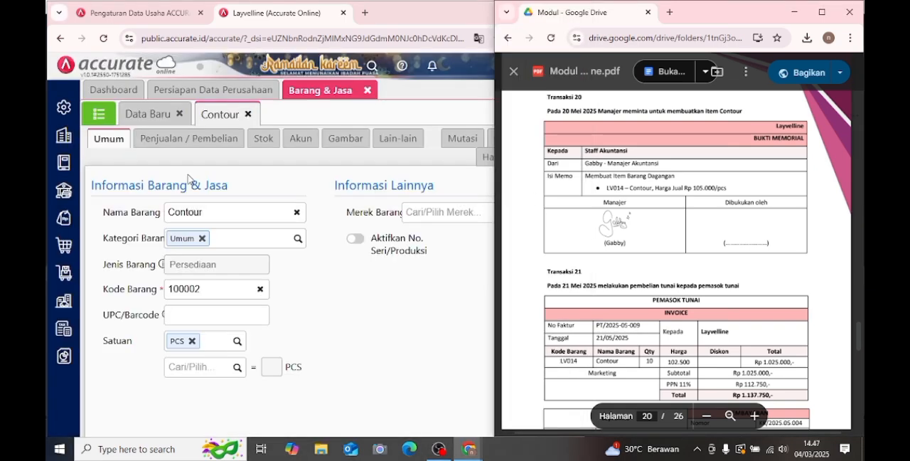
pyautogui.click(216, 284)
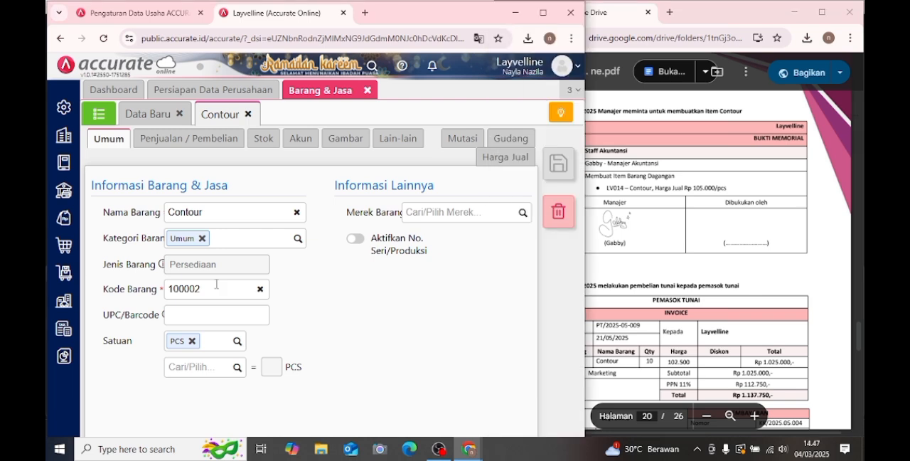
pyautogui.doubleClick(185, 283)
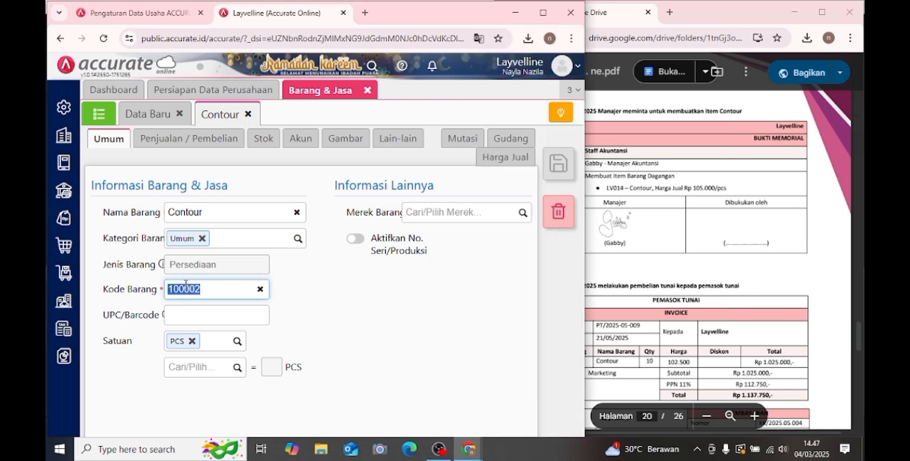
pyautogui.write('LV')
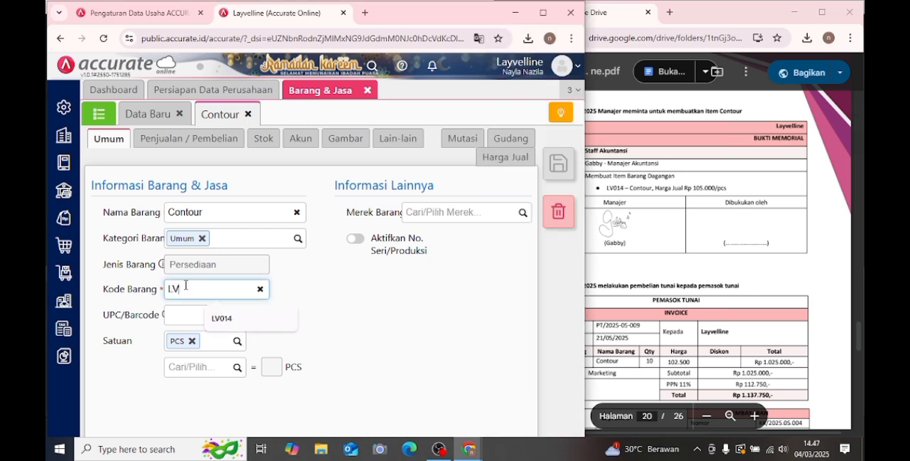
pyautogui.write('014')
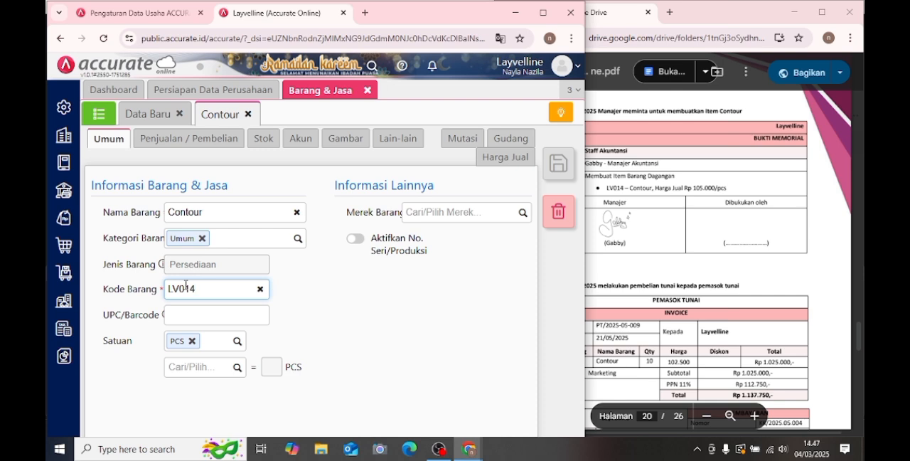
pyautogui.click(347, 310)
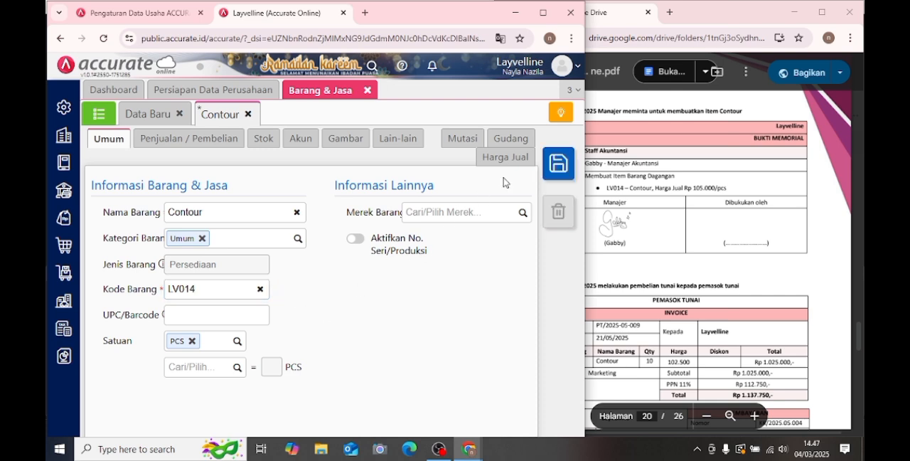
pyautogui.click(540, 174)
# - Go to Transaksi 21 in the PDF module and view its cash purchase invoice and payment details
pyautogui.click(642, 203)
pyautogui.scroll(-3, 643, 204)
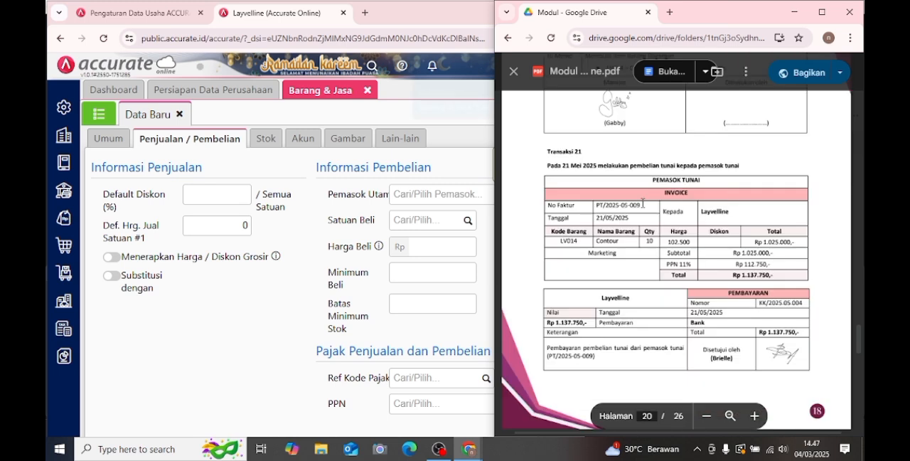
pyautogui.scroll(-1, 642, 203)
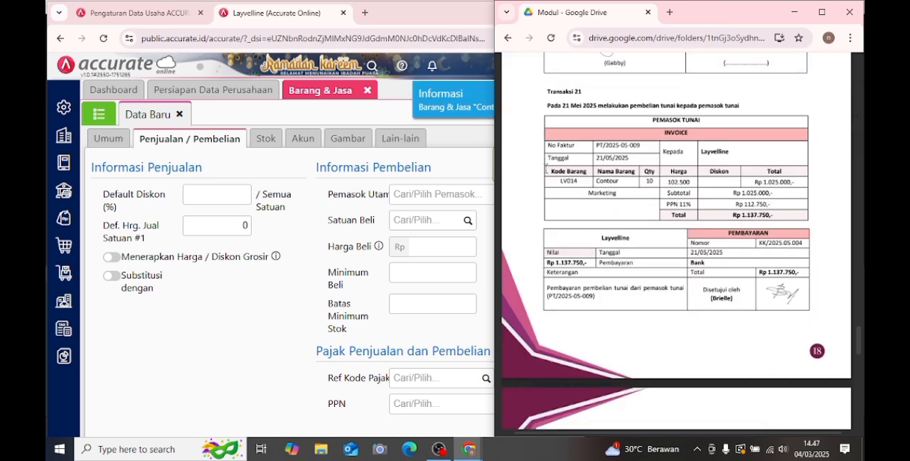
# - Close the Barang & Jasa form and create a new Faktur Pembelian with Pemasok Tunai (L001) as the supplier
pyautogui.click(371, 94)
pyautogui.click(370, 92)
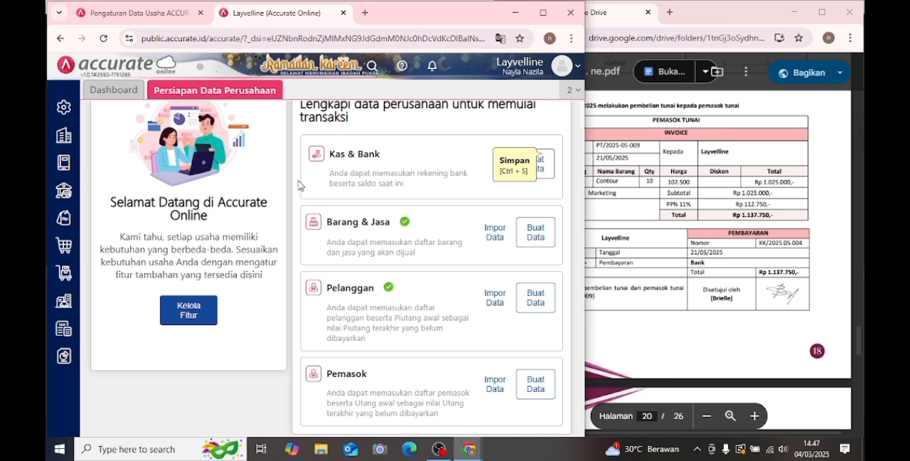
pyautogui.click(67, 247)
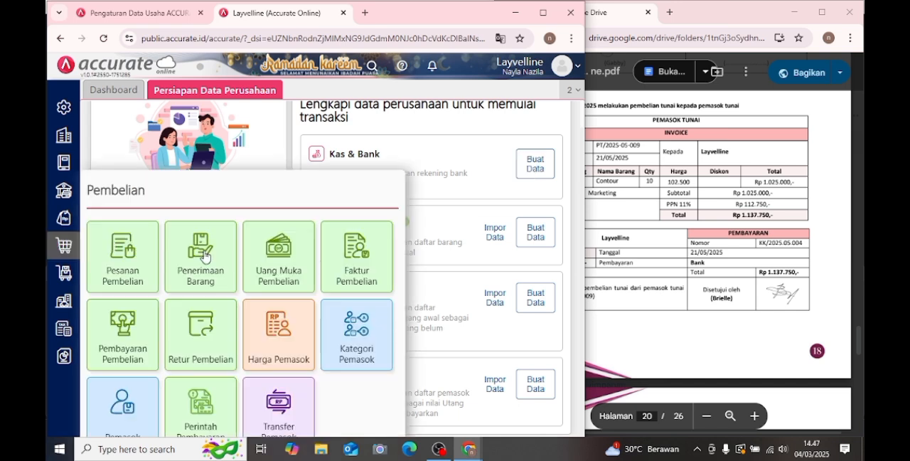
pyautogui.click(350, 276)
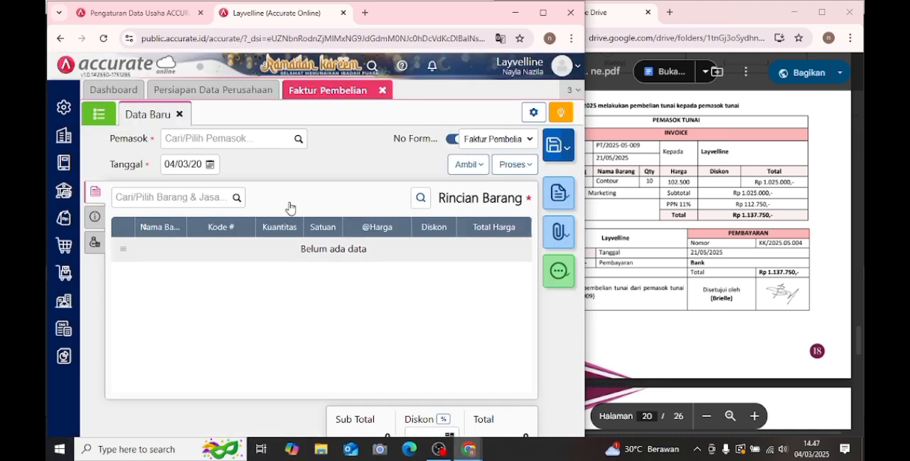
pyautogui.click(720, 261)
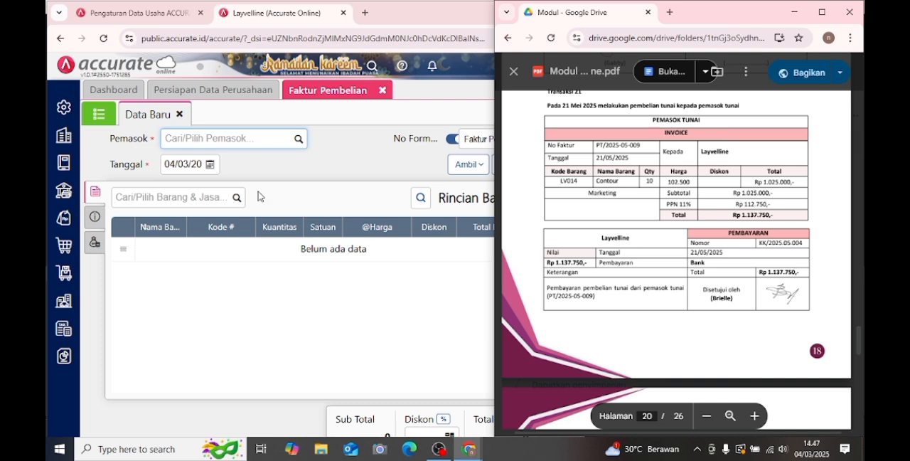
pyautogui.click(301, 140)
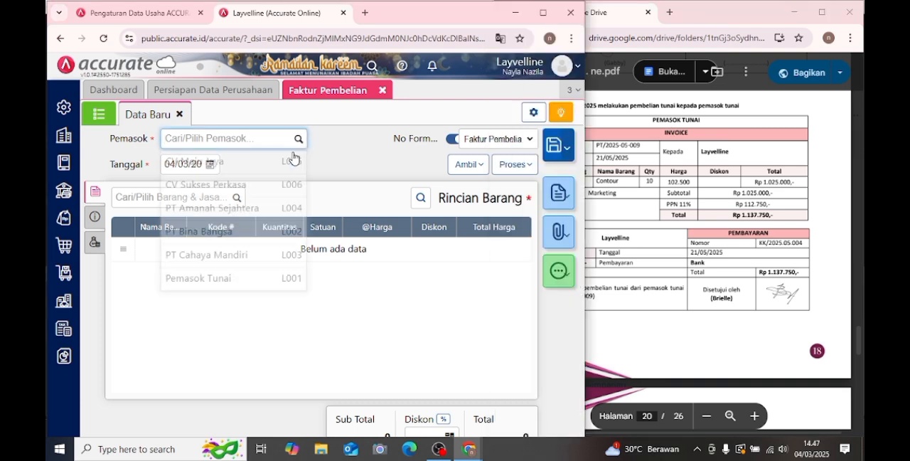
pyautogui.click(239, 283)
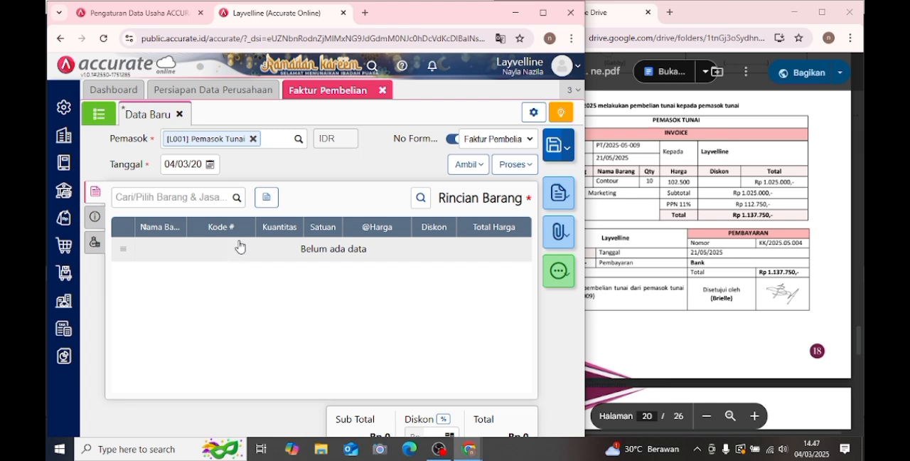
# - Set the purchase invoice's Tanggal to 21/05/2025, matching Transaksi 21 in the module
pyautogui.click(620, 213)
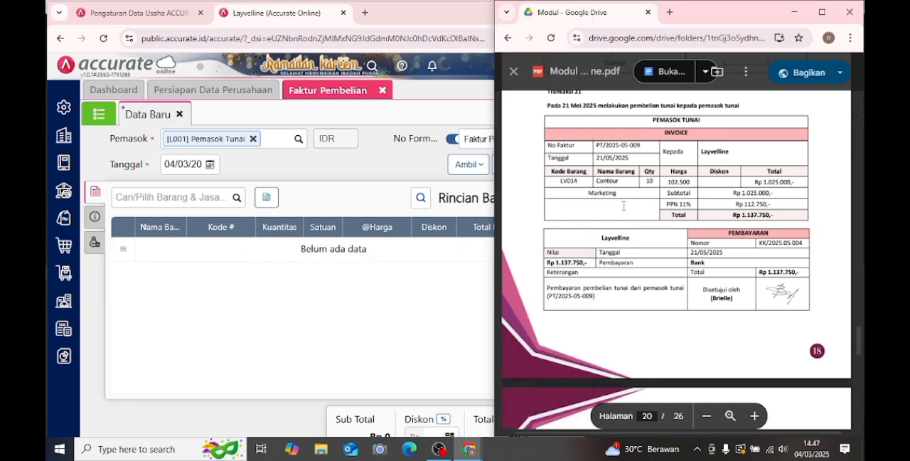
pyautogui.click(210, 164)
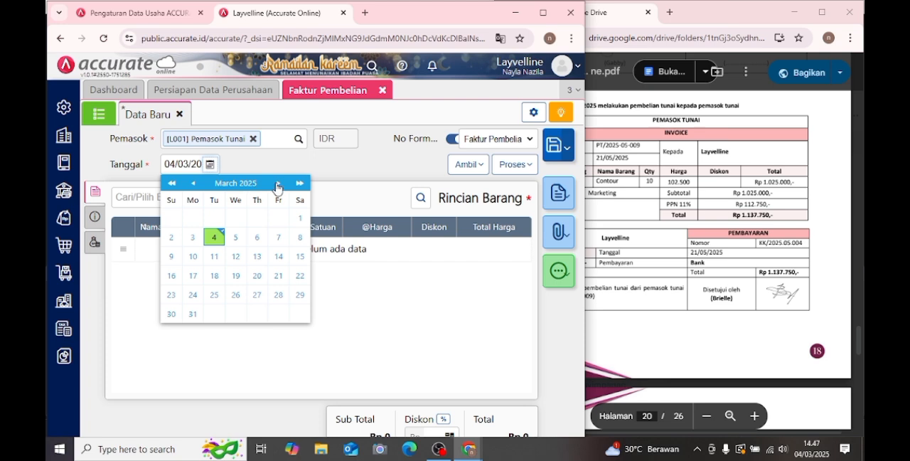
pyautogui.click(278, 183)
pyautogui.click(278, 183)
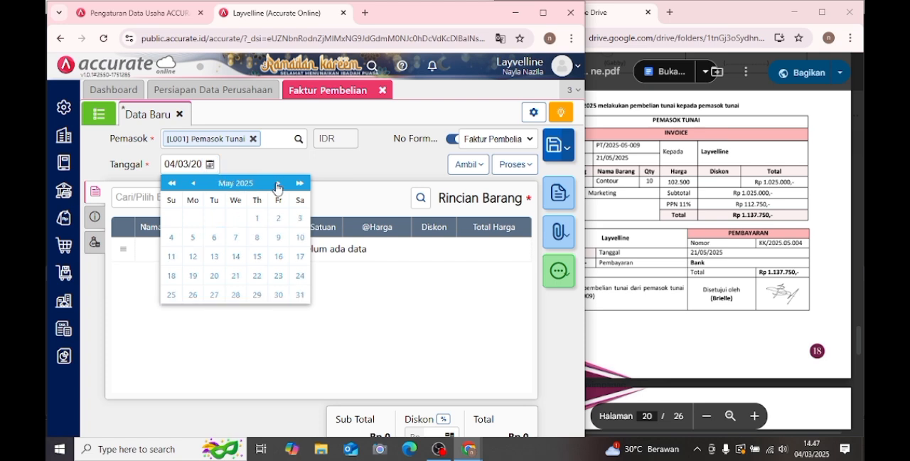
pyautogui.click(235, 275)
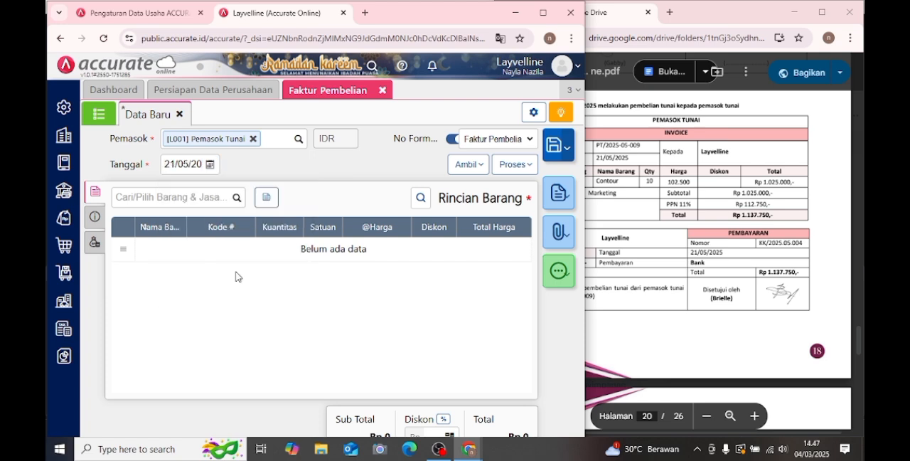
pyautogui.click(217, 196)
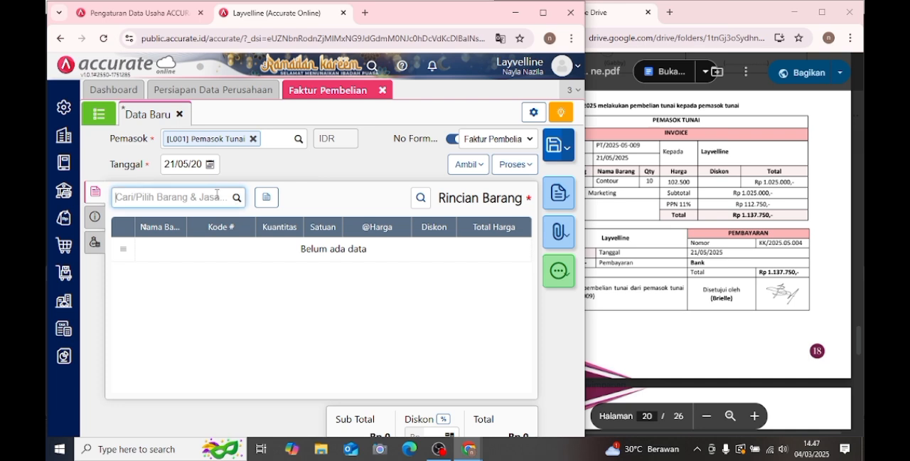
pyautogui.write('C')
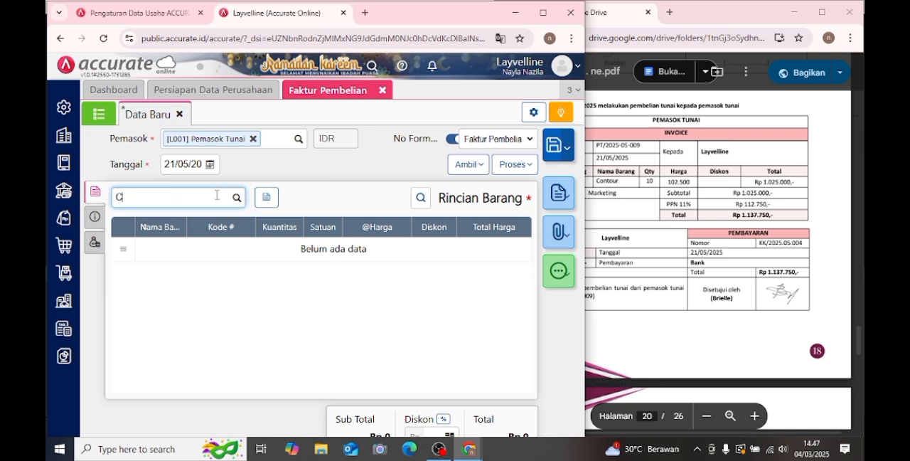
pyautogui.press('BackSpace')
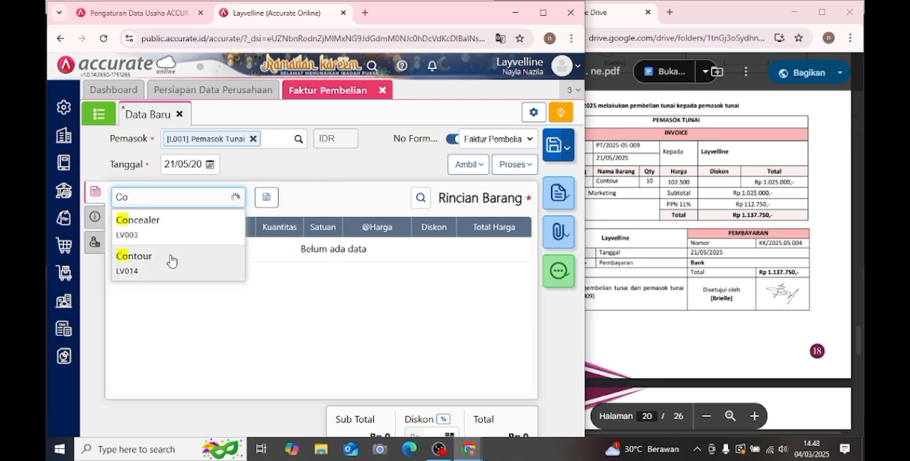
pyautogui.click(224, 249)
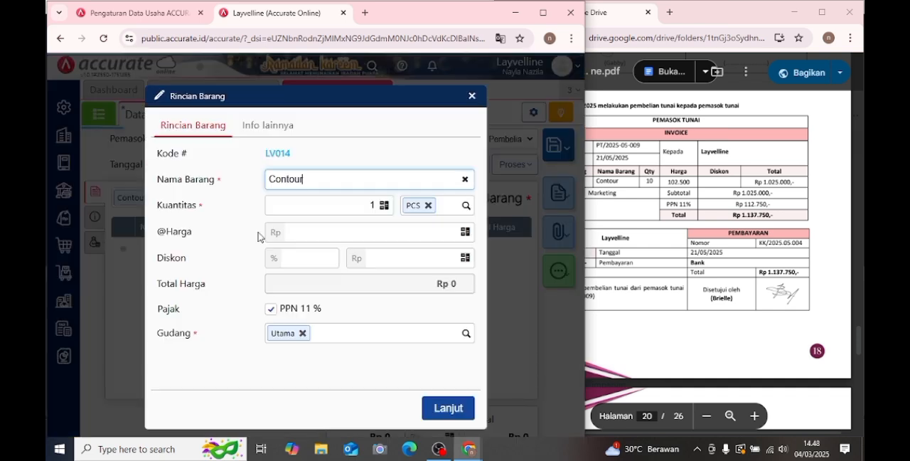
pyautogui.click(378, 205)
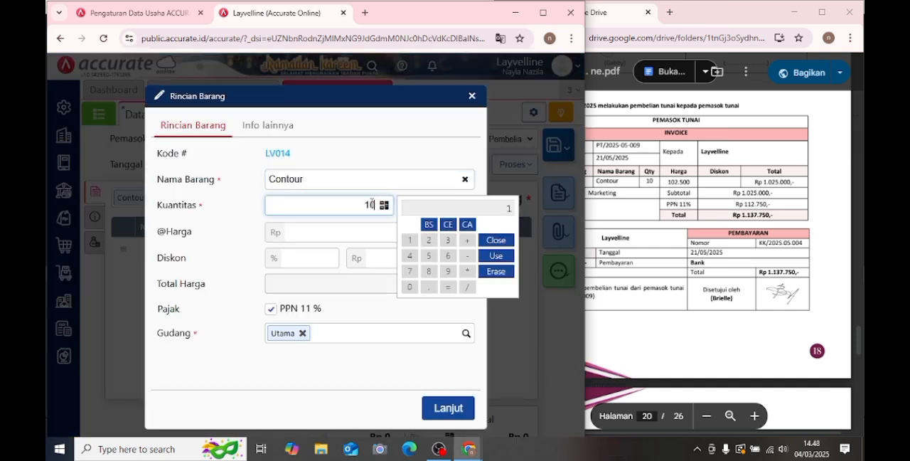
pyautogui.click(369, 229)
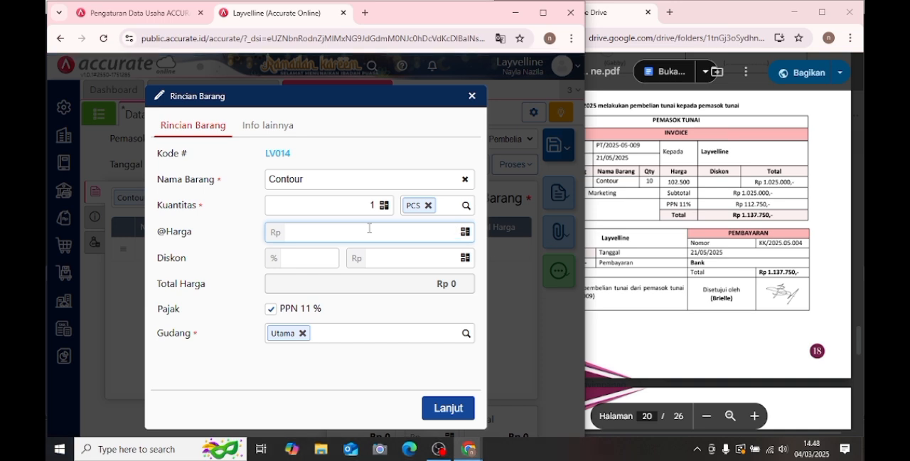
pyautogui.click(332, 203)
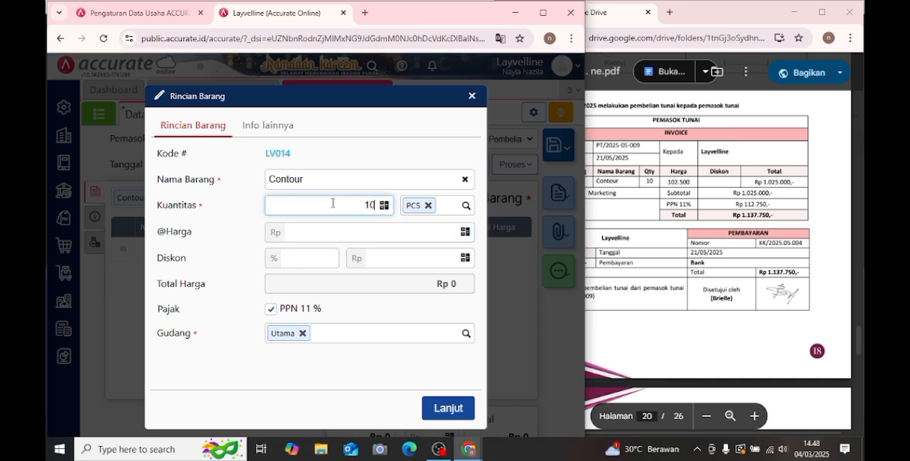
pyautogui.click(376, 232)
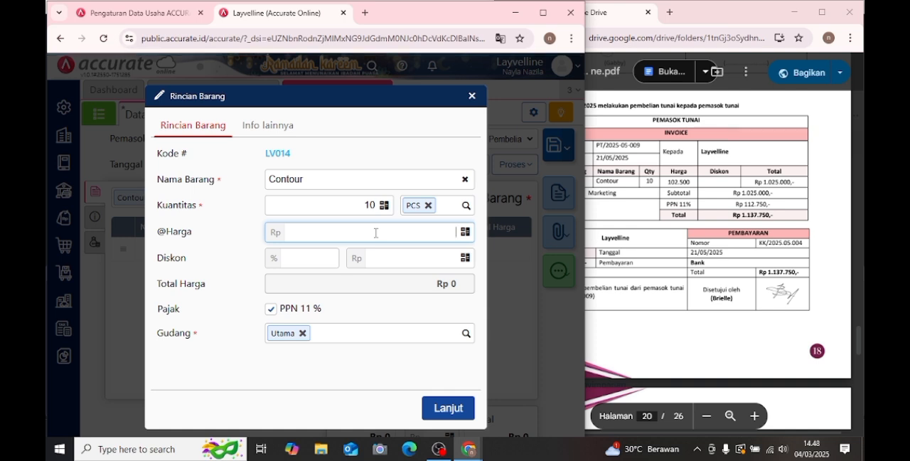
pyautogui.write('102.500')
pyautogui.click(455, 408)
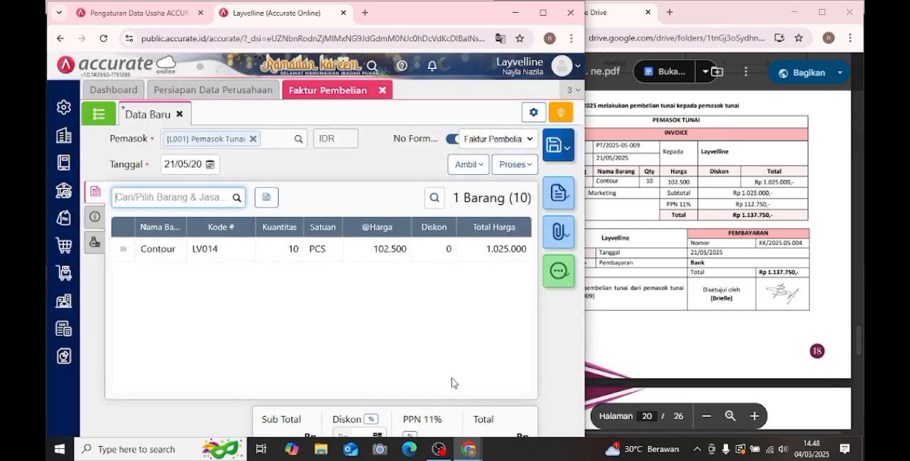
# - Copy the invoice number PT/2025-05-009 from the PDF module into the purchase invoice's No Faktur field
pyautogui.click(98, 221)
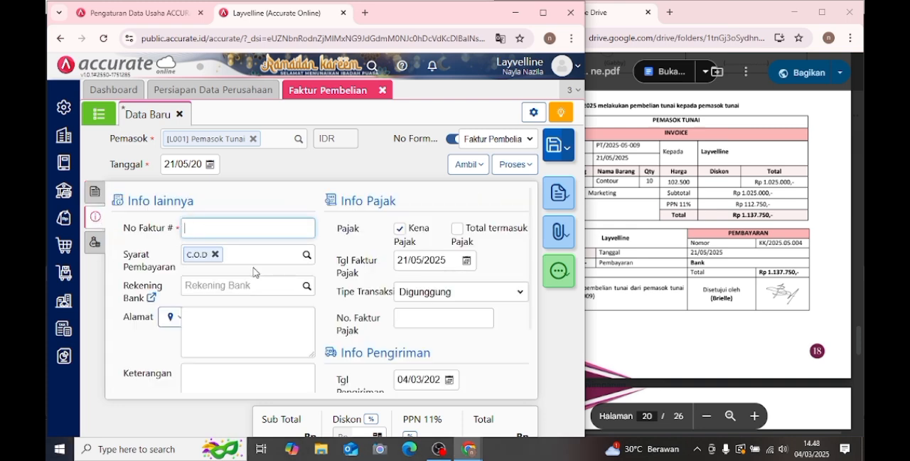
pyautogui.click(702, 248)
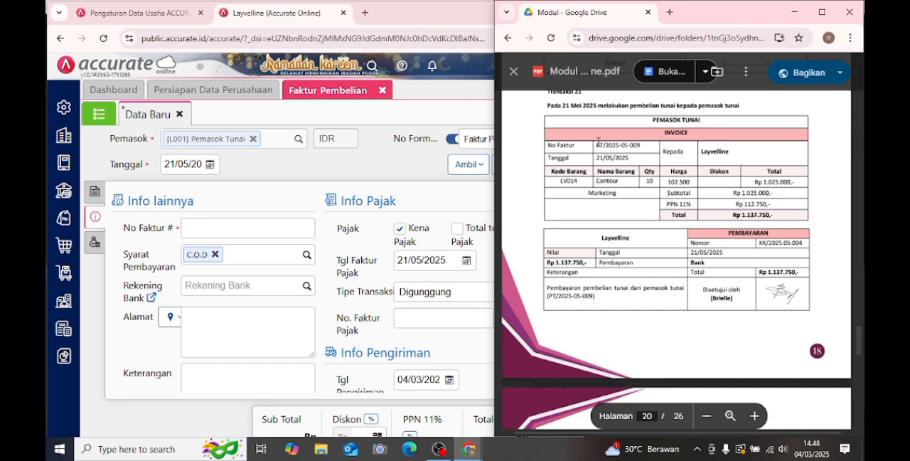
pyautogui.moveTo(595, 144); pyautogui.dragTo(641, 146)
pyautogui.rightClick(645, 151)
pyautogui.click(661, 163)
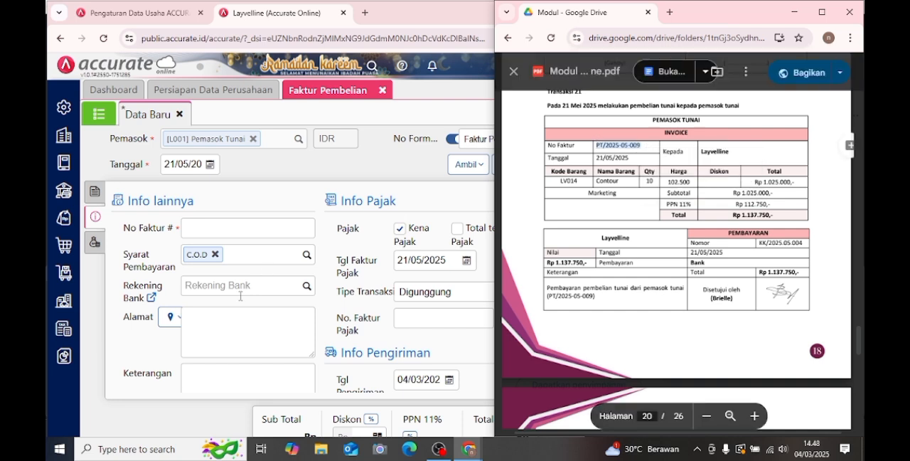
pyautogui.click(262, 232)
pyautogui.hotkey('ctrl', 'v')
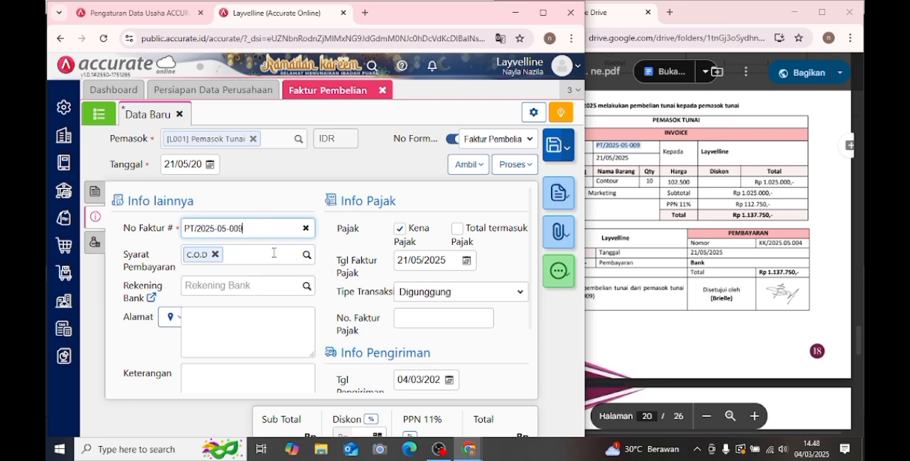
# - Fill in the supplier's stored address and enter "pembelian tunai" as the purchase invoice's Keterangan
pyautogui.scroll(-1, 279, 266)
pyautogui.click(172, 226)
pyautogui.click(239, 267)
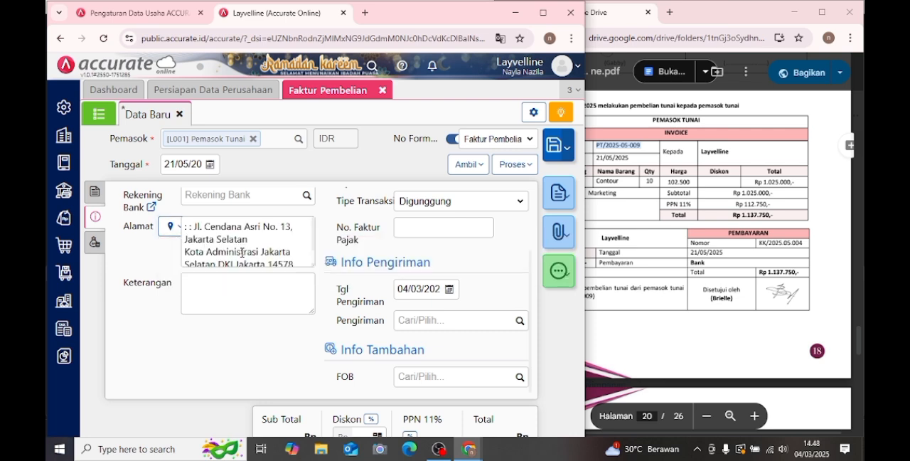
pyautogui.click(250, 289)
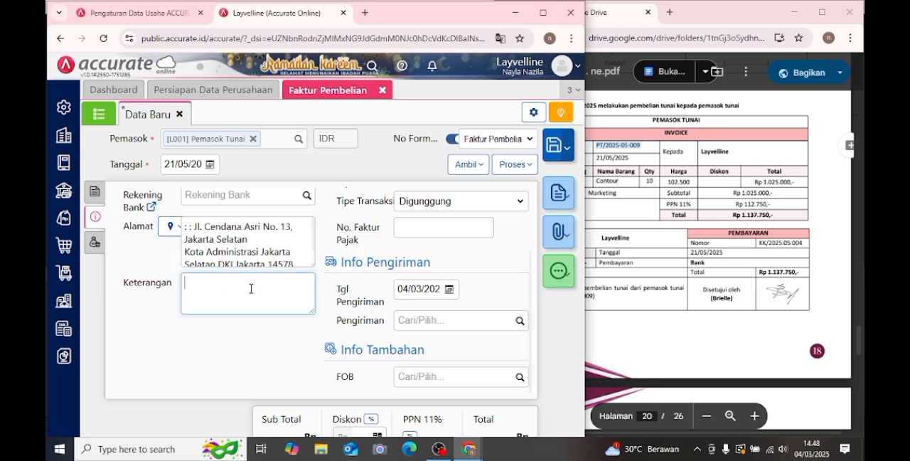
pyautogui.write('pembelian tunai')
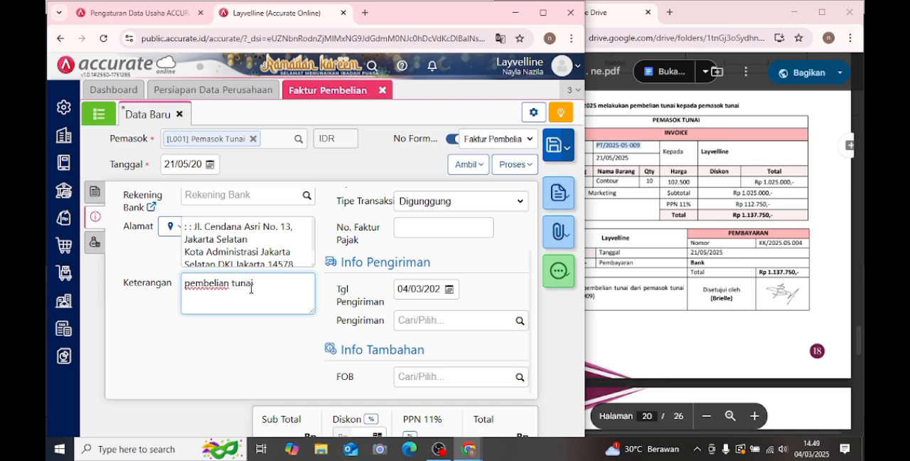
# - Set the purchase invoice's Tgl Pengiriman to 21/05/2025
pyautogui.click(448, 289)
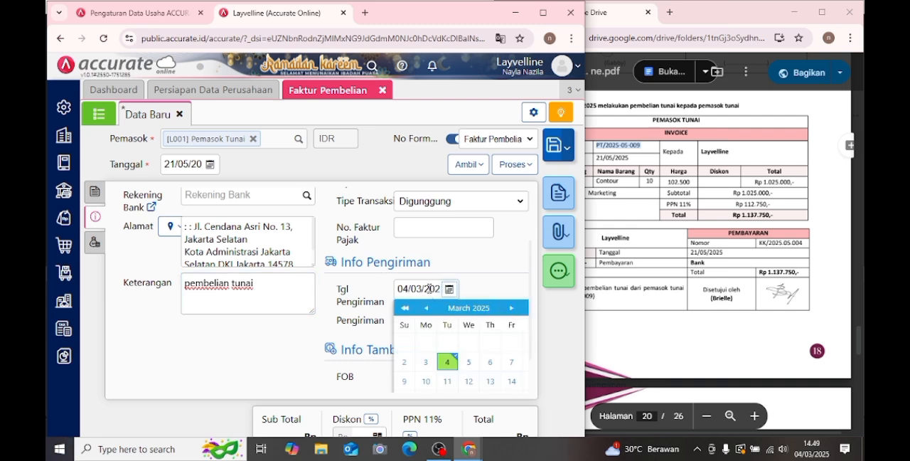
pyautogui.click(430, 288)
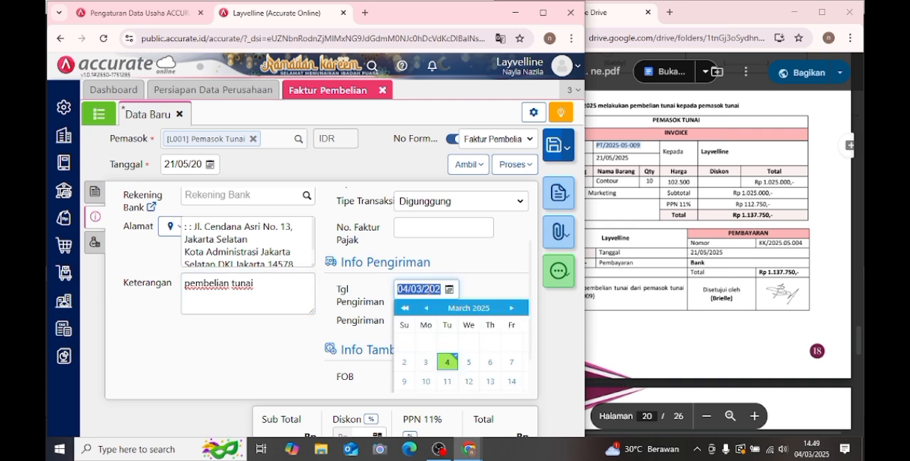
pyautogui.write('21')
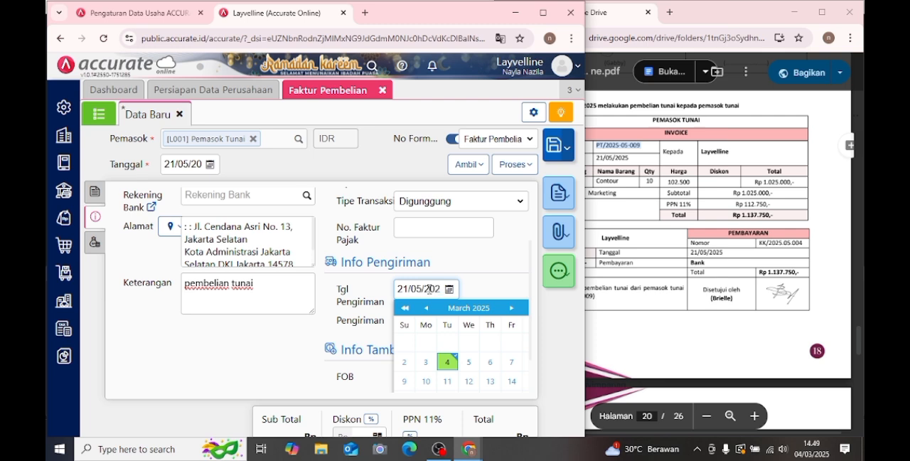
pyautogui.click(479, 272)
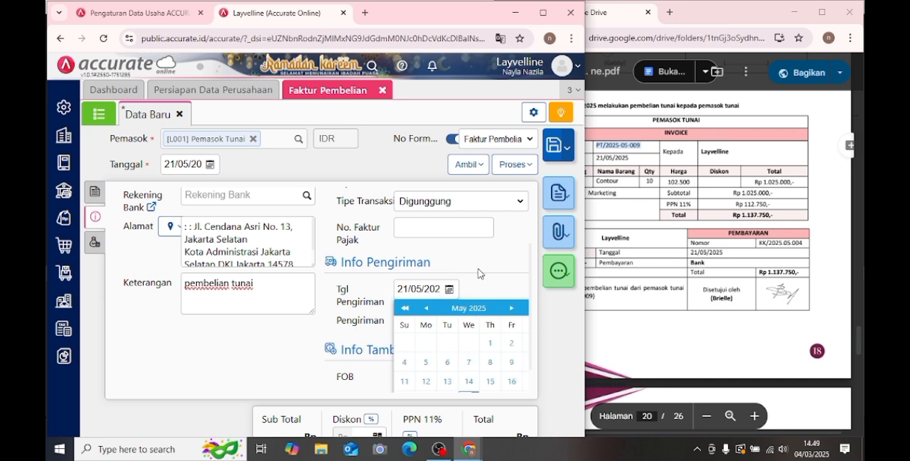
# - Check the invoice's item details, process it into a Pembayaran Pembelian, and choose Bank as the paying account
pyautogui.click(98, 196)
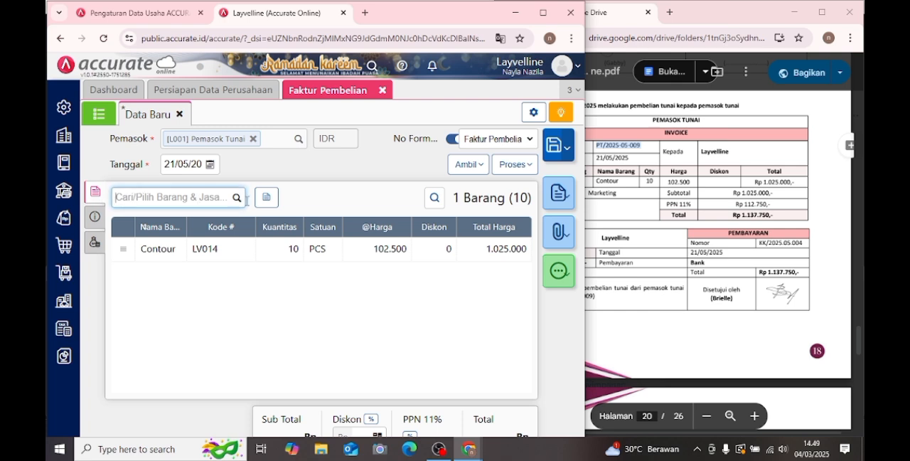
pyautogui.click(521, 165)
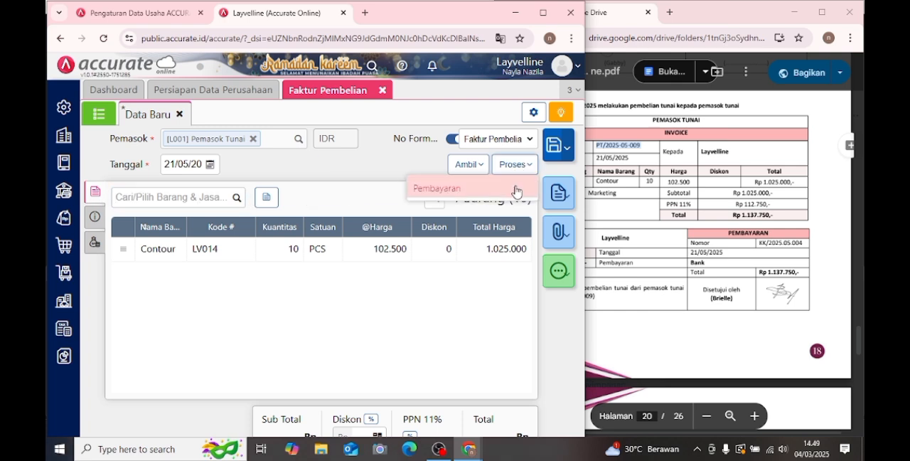
pyautogui.click(515, 191)
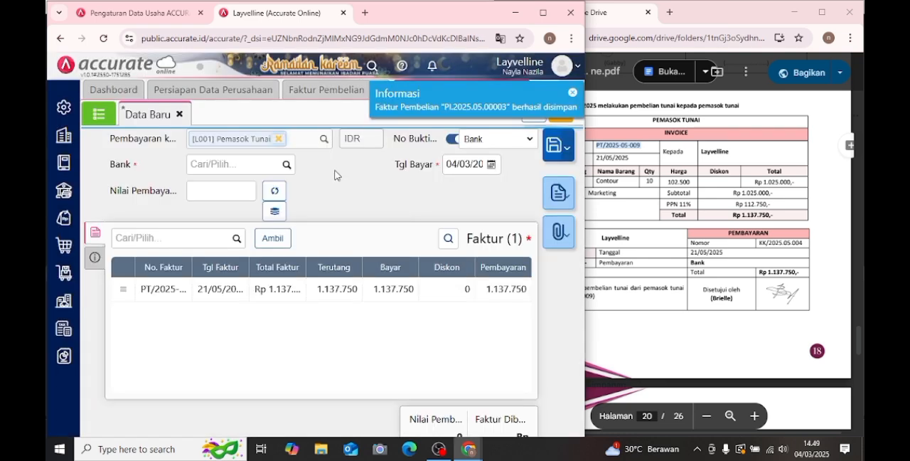
pyautogui.click(287, 164)
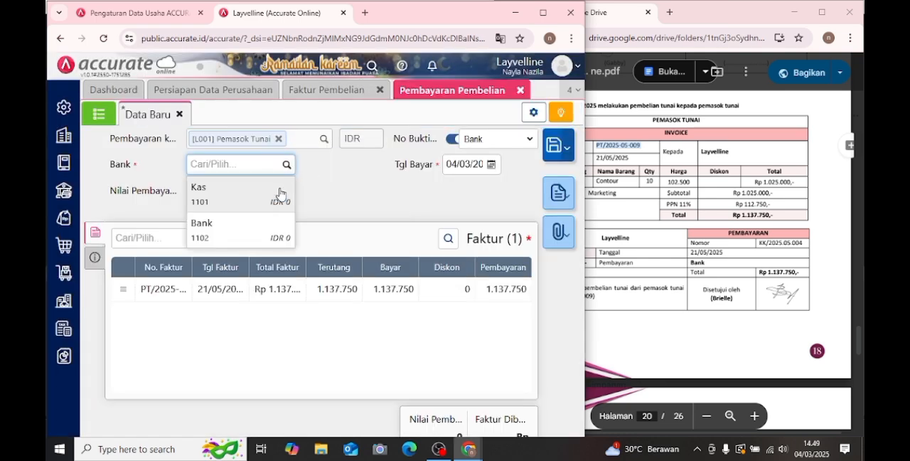
pyautogui.click(279, 230)
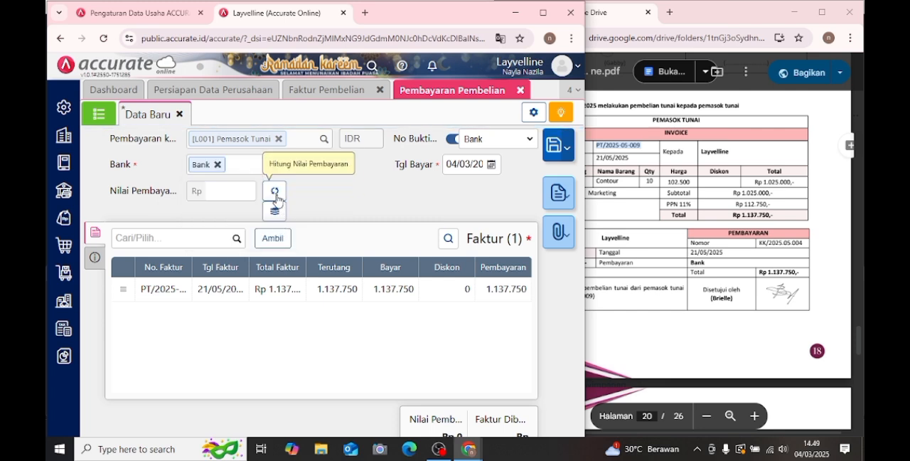
# - Calculate the purchase payment's Nilai Pembayaran from the invoice, set Tgl Bayar to 21/05/2025, and save the payment
pyautogui.click(276, 195)
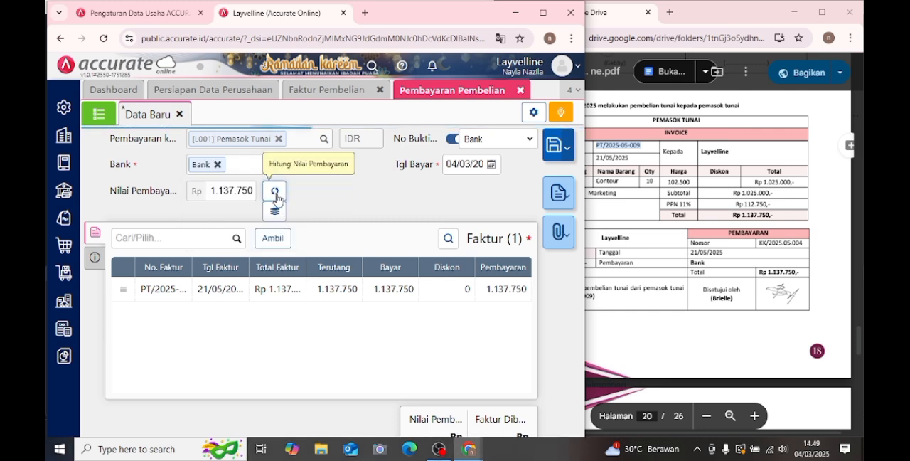
pyautogui.click(492, 164)
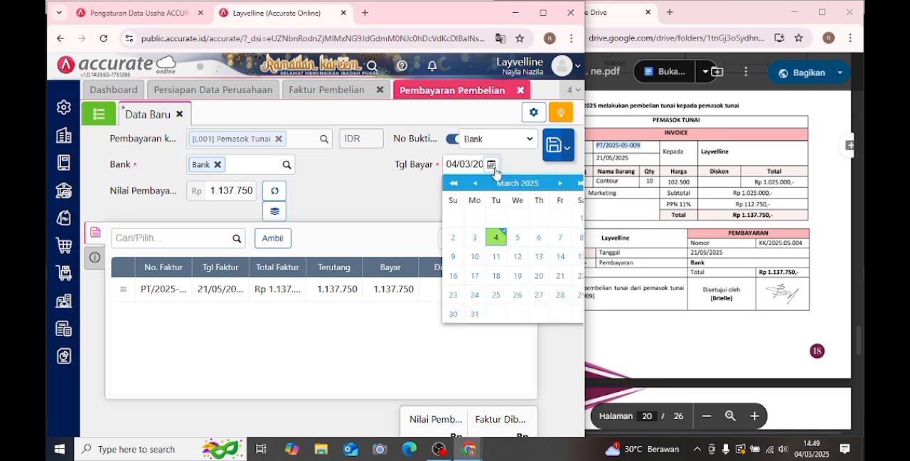
pyautogui.click(560, 183)
pyautogui.click(559, 184)
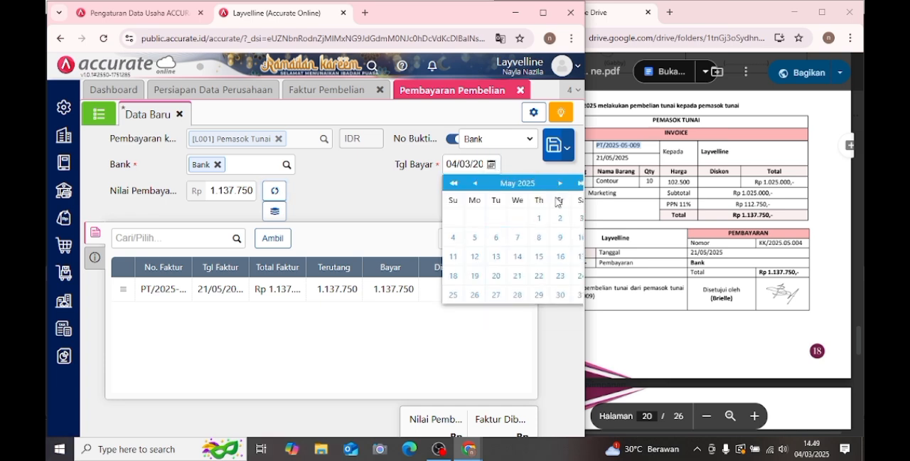
pyautogui.click(519, 276)
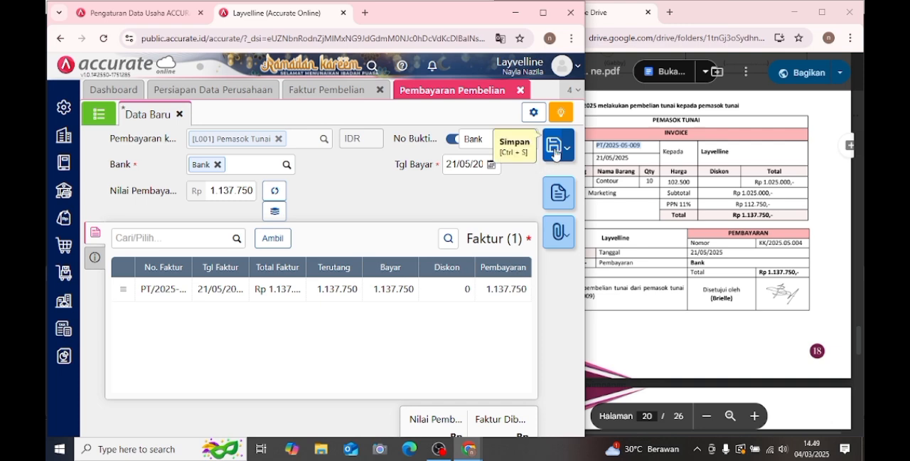
pyautogui.click(555, 153)
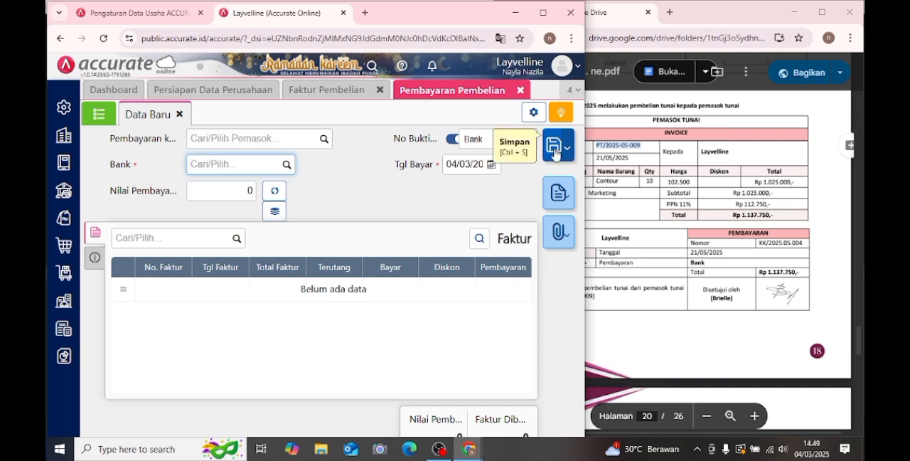
# - Bring up Transaksi 22 in the PDF module, close the purchase forms, and open a new Transfer Bank entry under Kas & Bank
pyautogui.click(647, 164)
pyautogui.scroll(-3, 648, 165)
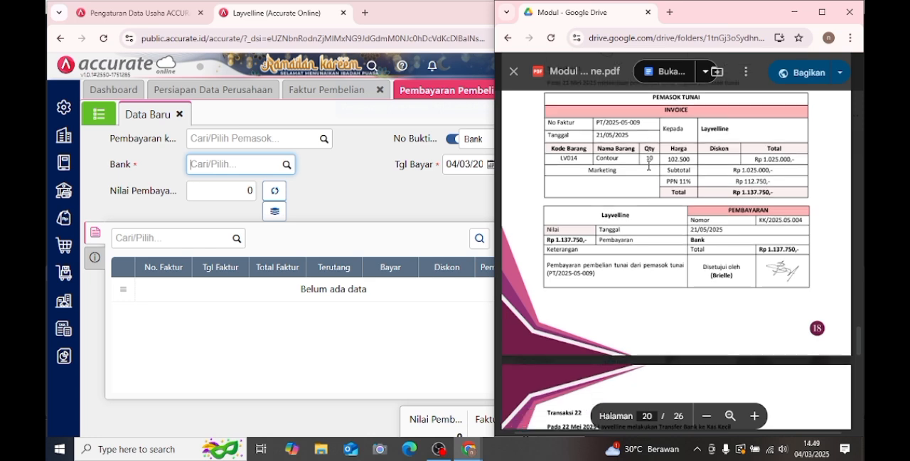
pyautogui.scroll(-3, 649, 165)
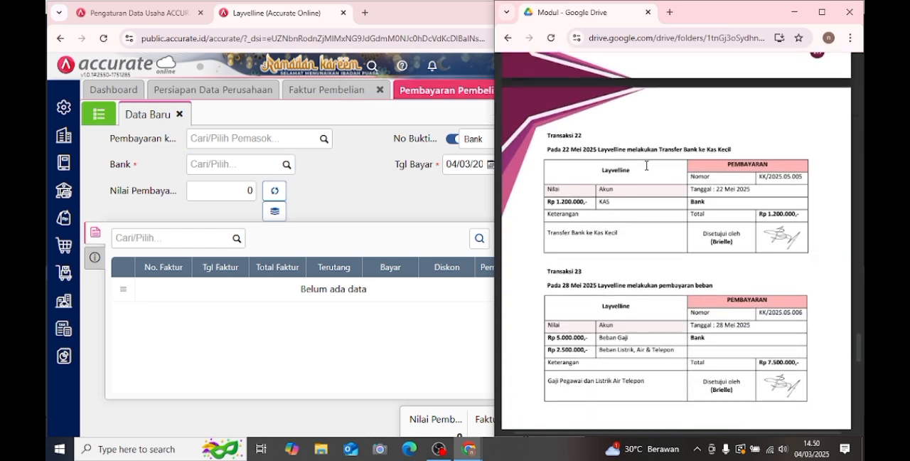
pyautogui.click(437, 203)
pyautogui.click(381, 96)
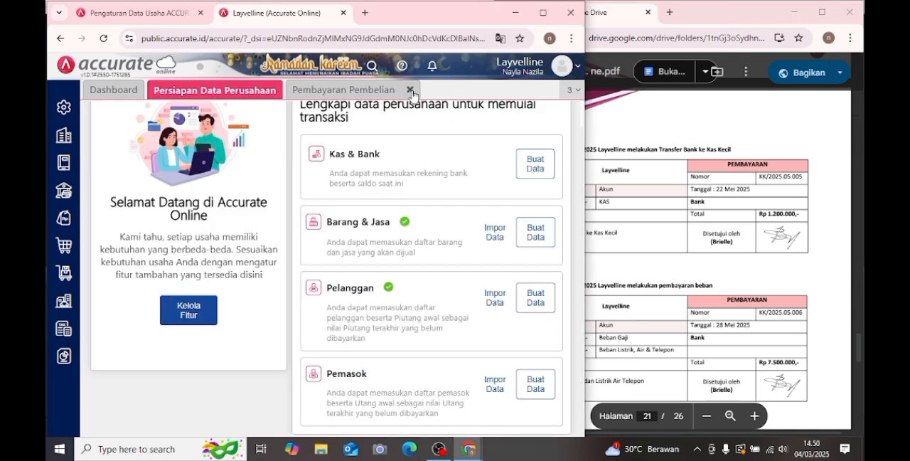
pyautogui.click(411, 91)
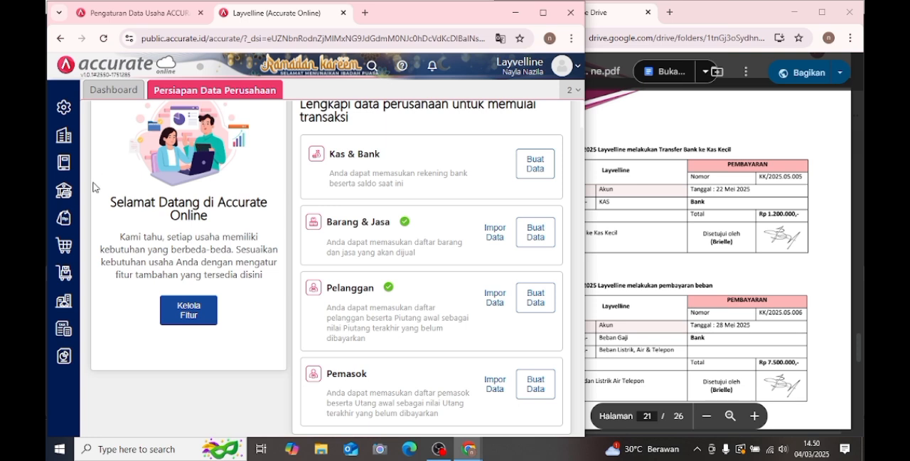
pyautogui.click(63, 198)
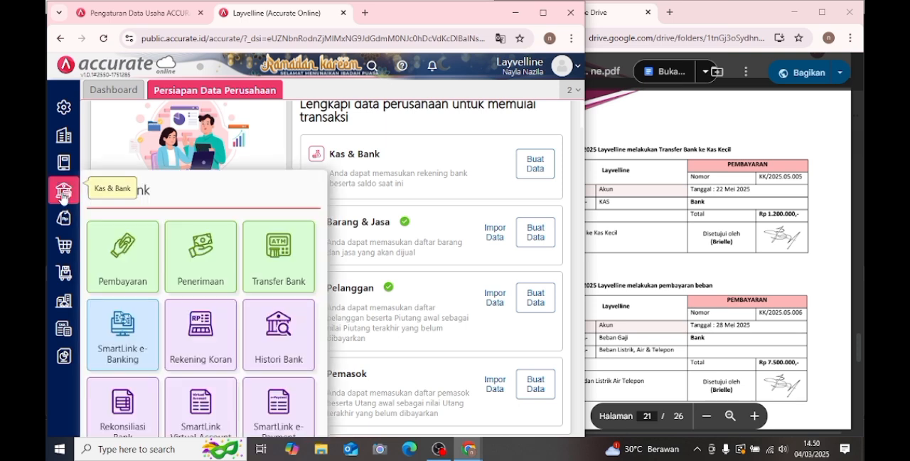
pyautogui.click(265, 271)
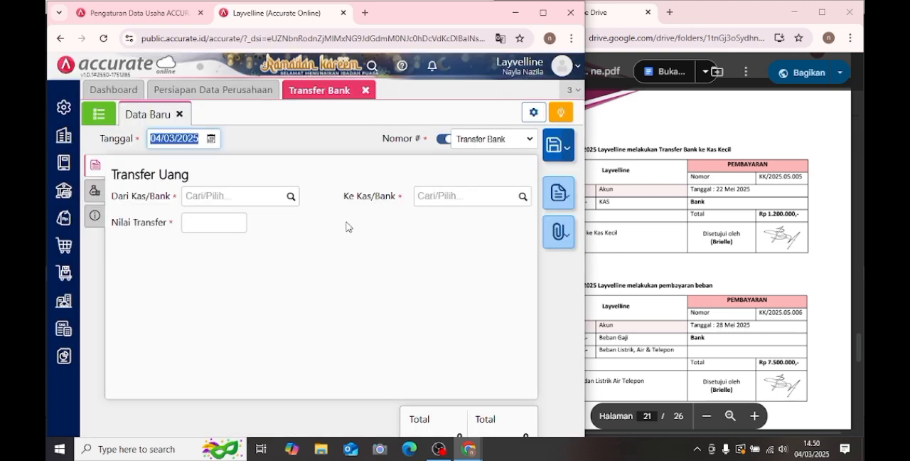
# - Set the bank transfer's Tanggal to 22/05/2025
pyautogui.click(210, 139)
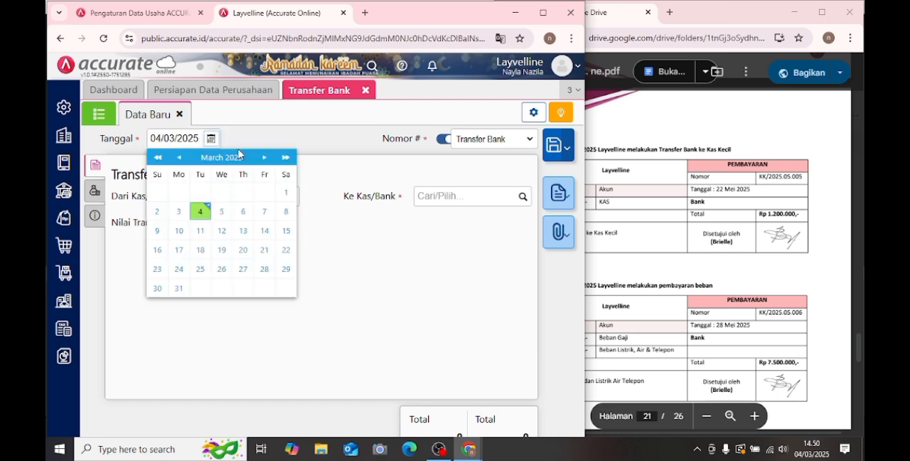
pyautogui.click(660, 205)
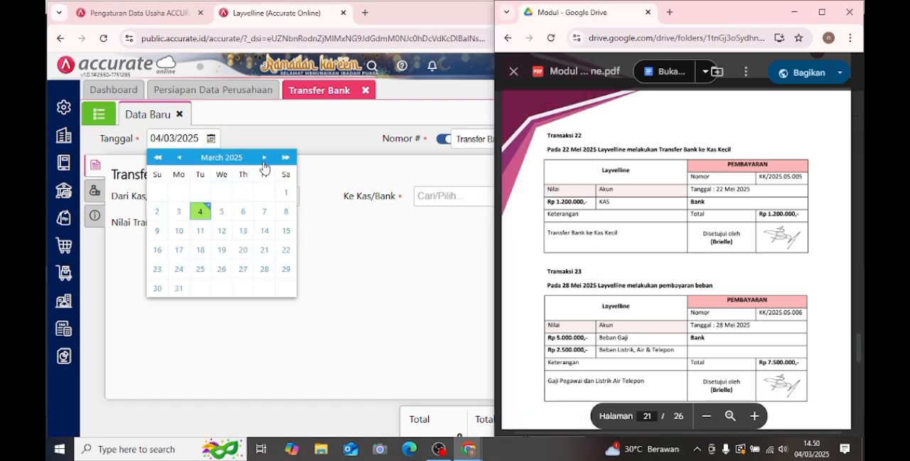
pyautogui.click(264, 159)
pyautogui.click(263, 159)
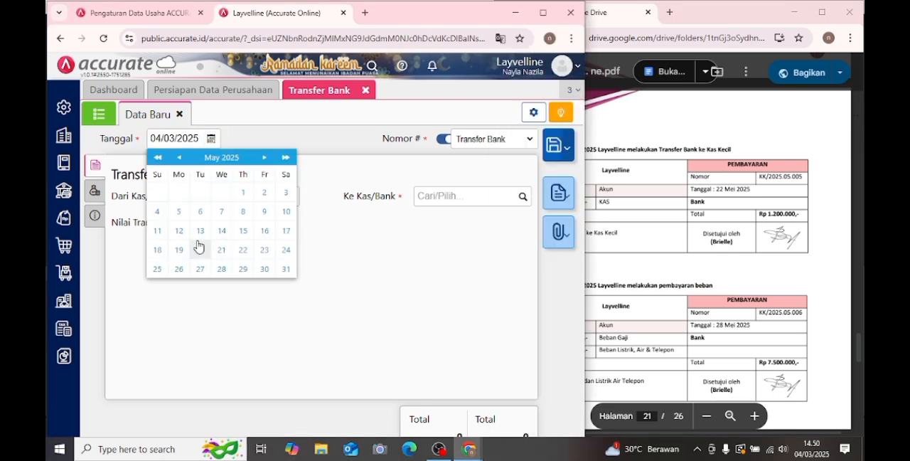
pyautogui.click(245, 250)
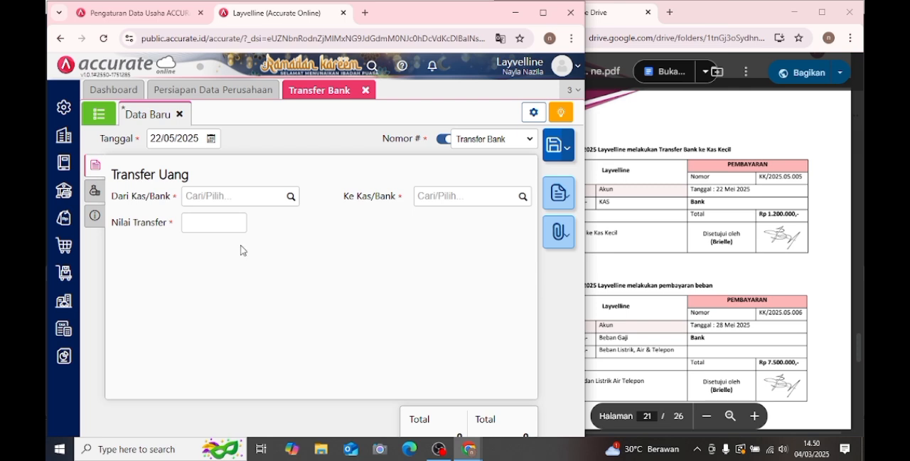
# - Choose Bank as the transfer's Dari Kas/Bank account and Kas as its Ke Kas/Bank account
pyautogui.click(288, 201)
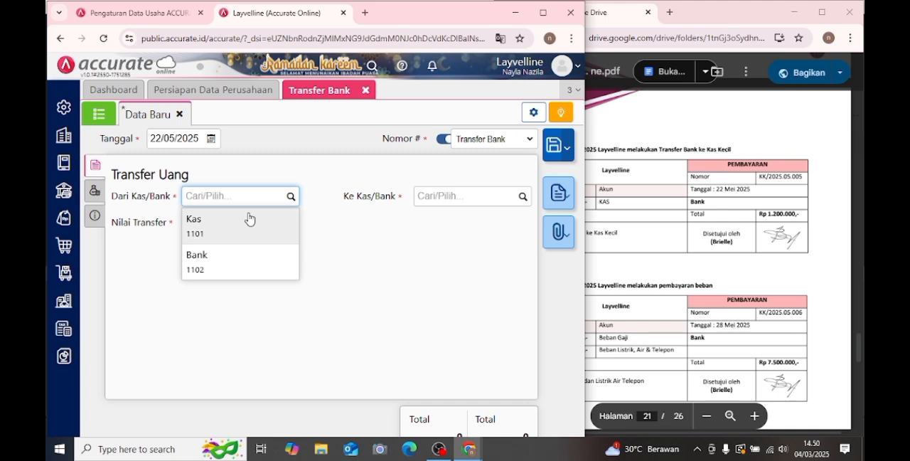
pyautogui.click(218, 264)
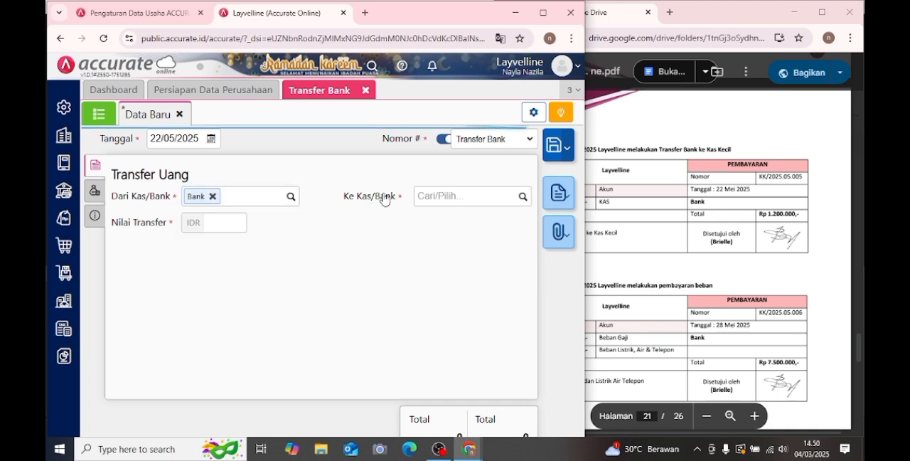
pyautogui.click(519, 199)
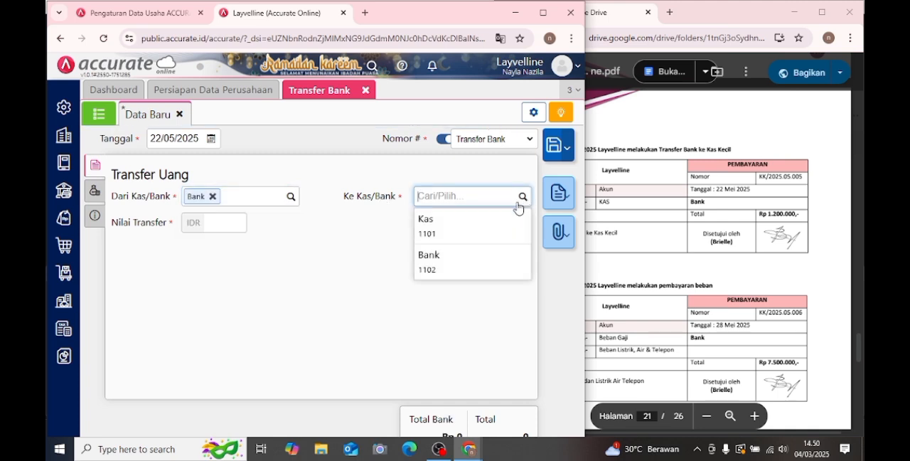
pyautogui.click(458, 235)
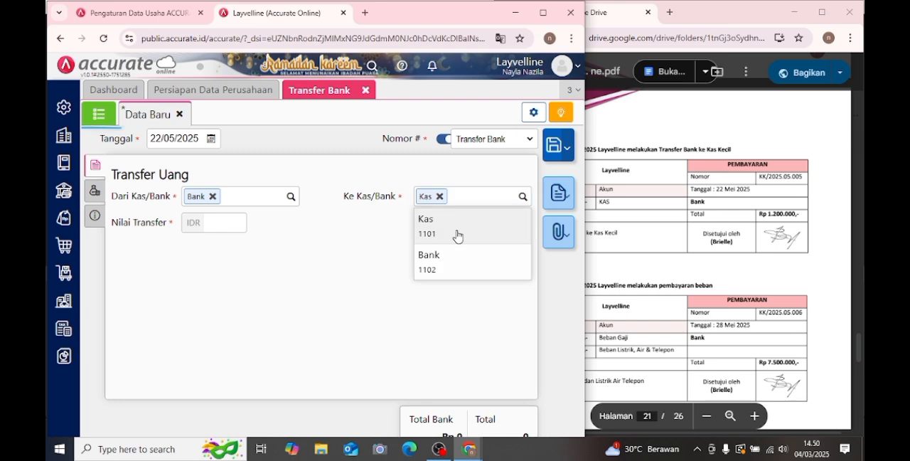
# - Enter 1.200.000 as the Nilai Transfer and save the bank transfer
pyautogui.moveTo(699, 229); pyautogui.dragTo(729, 223)
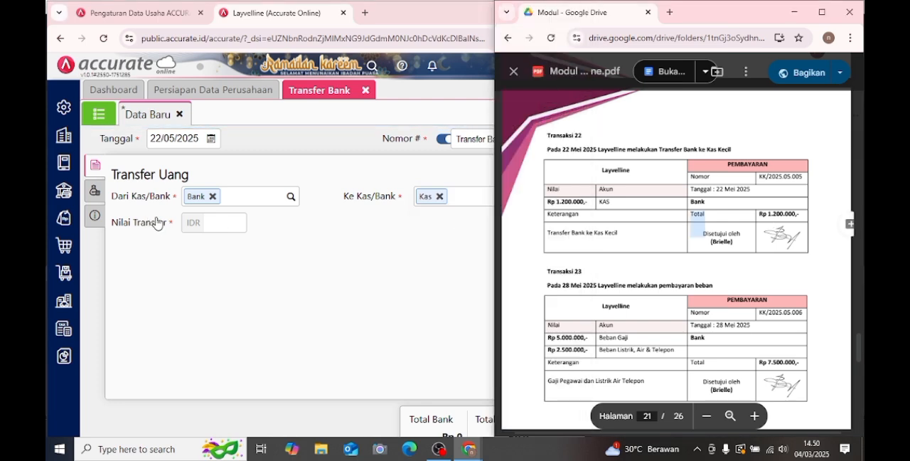
pyautogui.click(219, 223)
pyautogui.click(220, 223)
pyautogui.write('1.200.000')
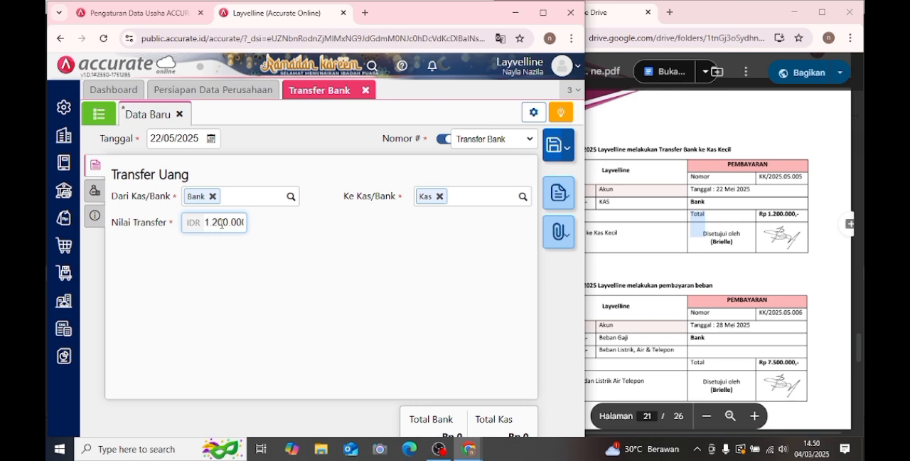
pyautogui.click(224, 277)
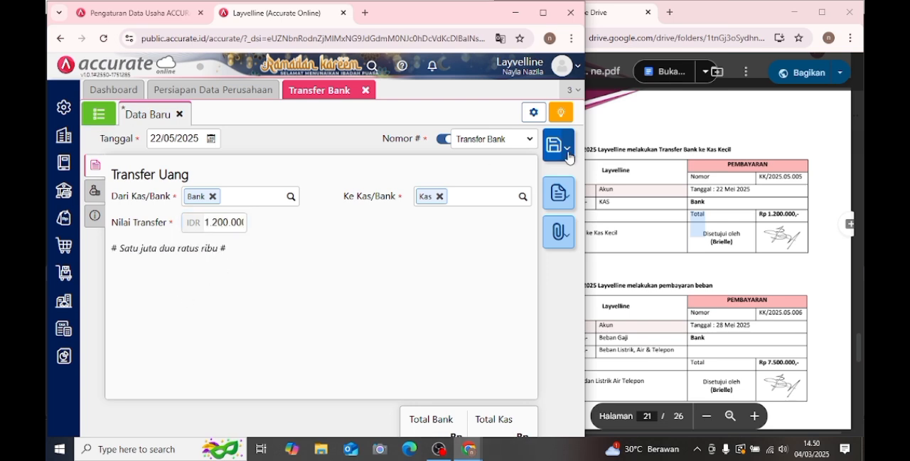
pyautogui.click(568, 158)
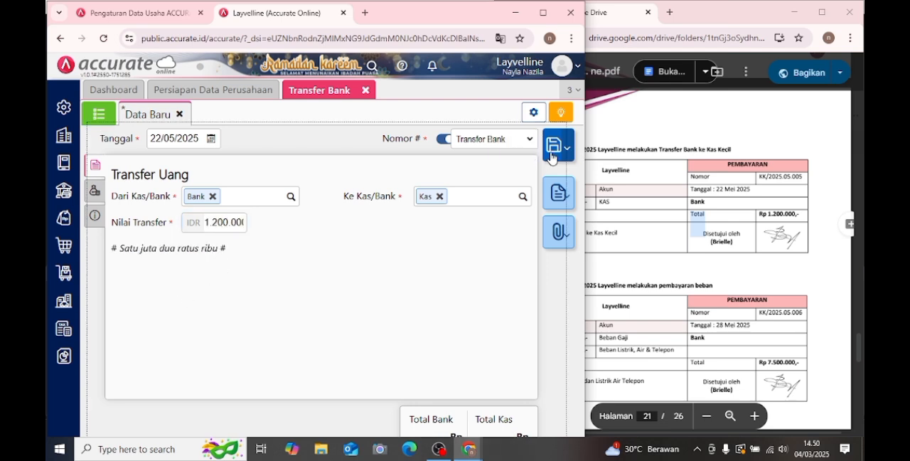
# - Bring up Transaksi 23 in the PDF module, close the Transfer Bank form, and open a new Pembayaran entry under Kas & Bank
pyautogui.click(637, 173)
pyautogui.scroll(-3, 625, 178)
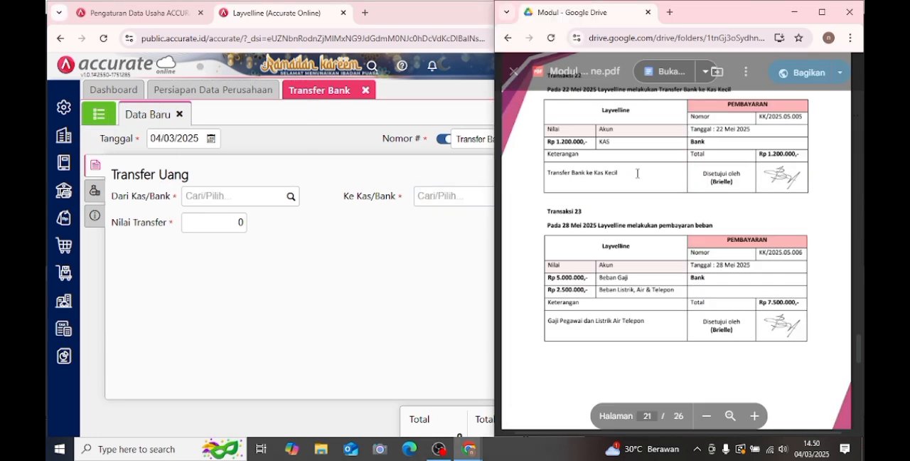
pyautogui.click(349, 275)
pyautogui.click(365, 91)
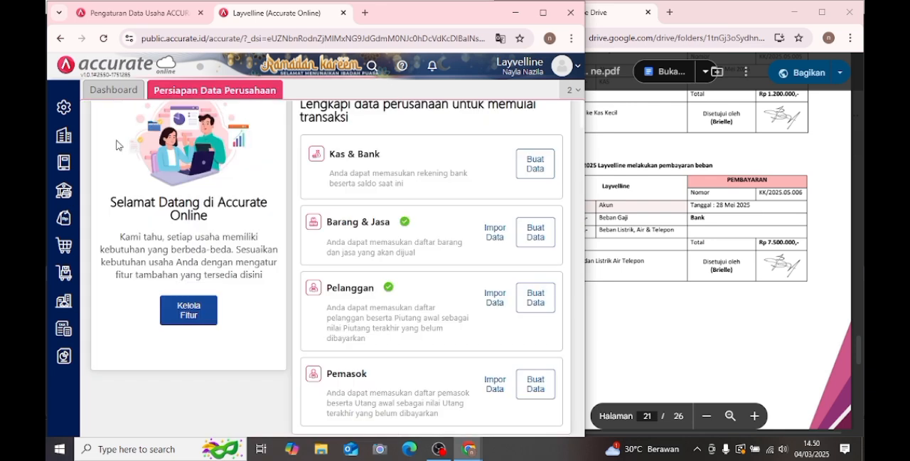
pyautogui.click(63, 190)
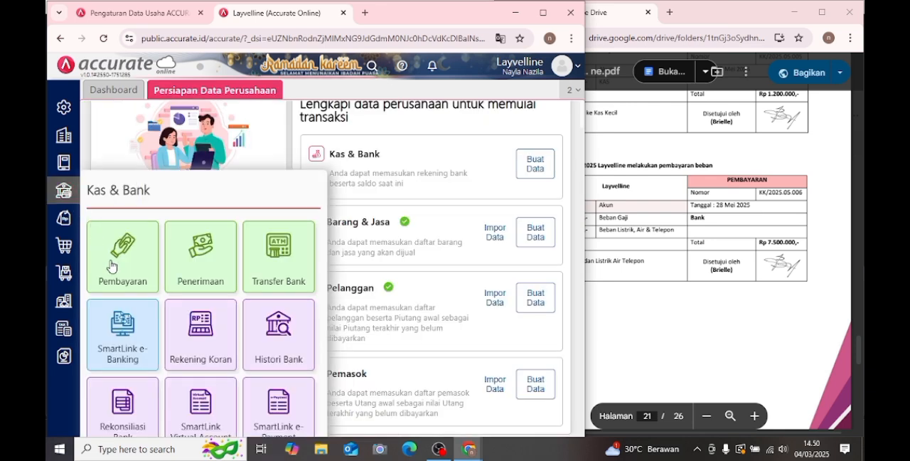
pyautogui.click(108, 261)
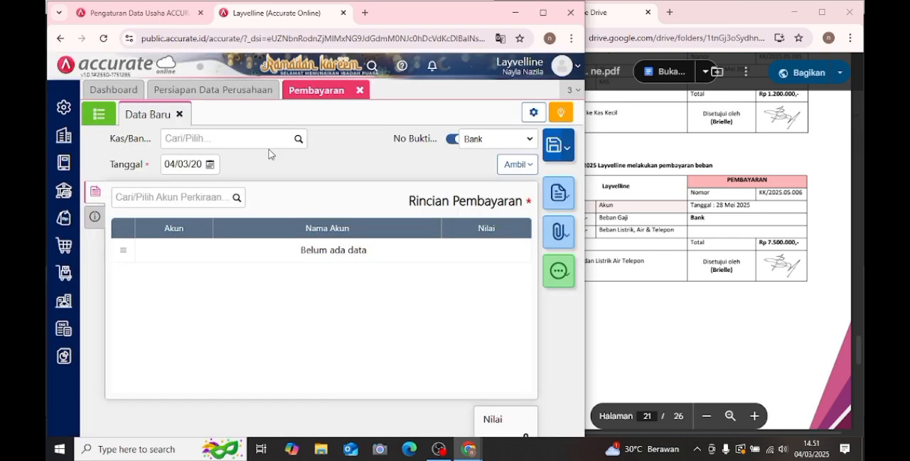
# - Choose Bank as the payment's Kas/Bank account and set its Tanggal to 28/05/2025
pyautogui.click(301, 142)
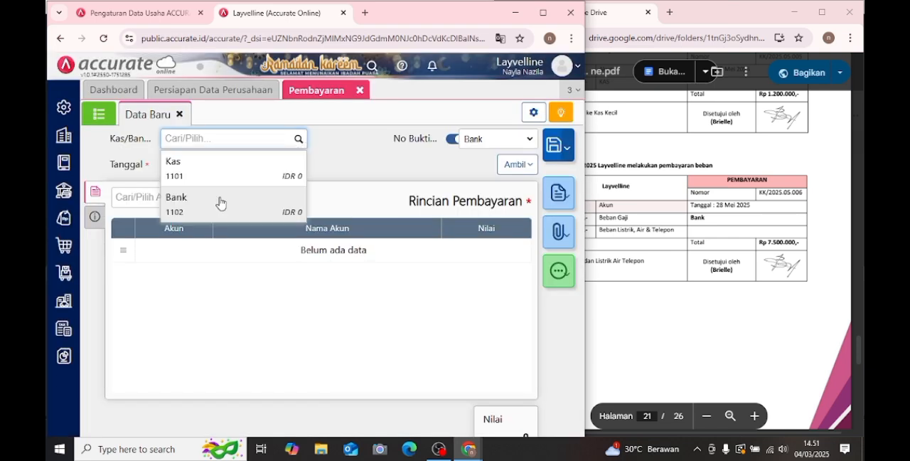
pyautogui.click(221, 204)
pyautogui.click(210, 163)
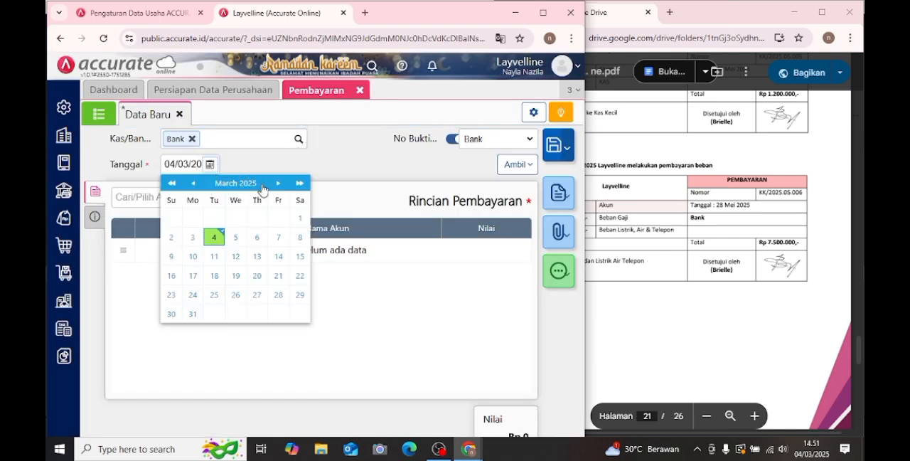
pyautogui.click(278, 183)
pyautogui.click(278, 183)
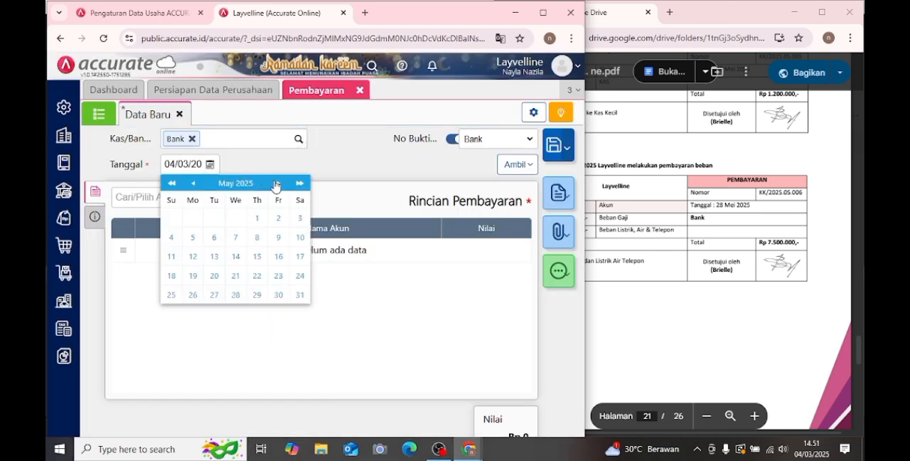
pyautogui.click(238, 294)
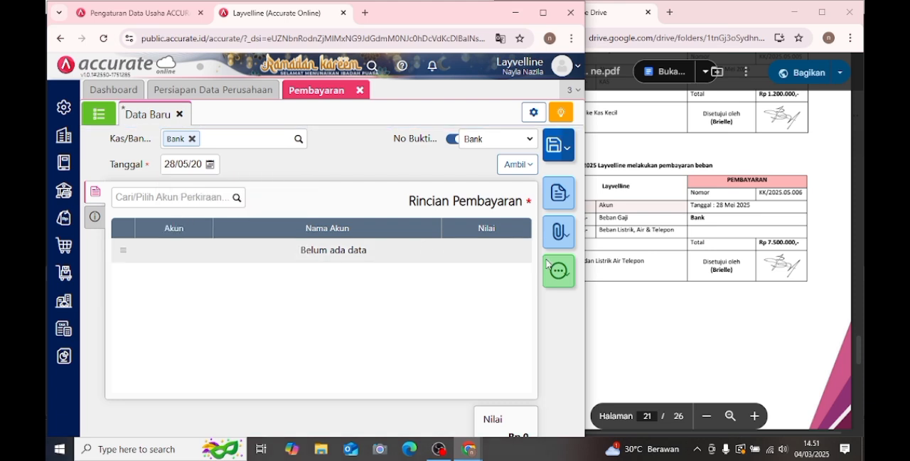
# - Add the Beban Gaji account to the Rincian Pembayaran with a Nilai of 5.000.000
pyautogui.click(177, 198)
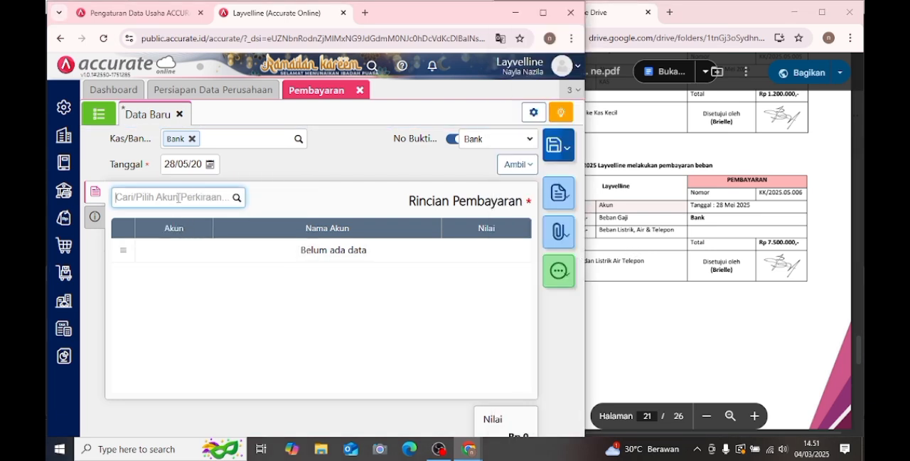
pyautogui.write('beban ga')
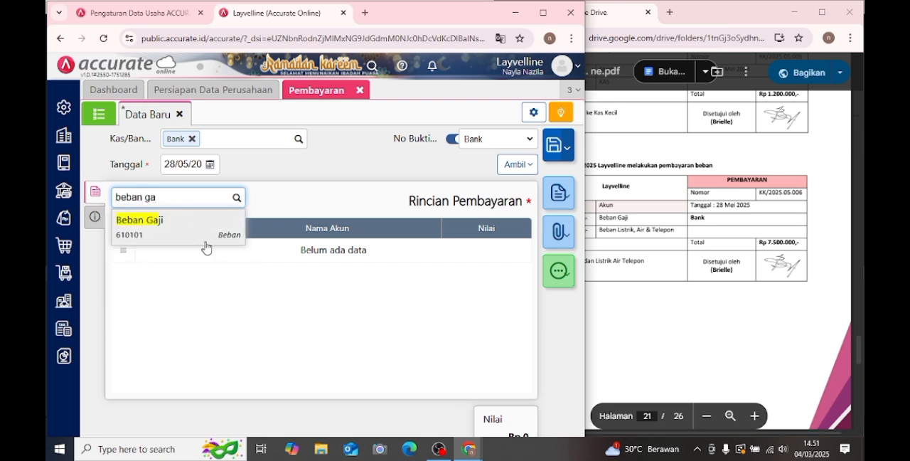
pyautogui.click(204, 242)
pyautogui.click(648, 282)
pyautogui.click(314, 263)
pyautogui.write('5.000.000')
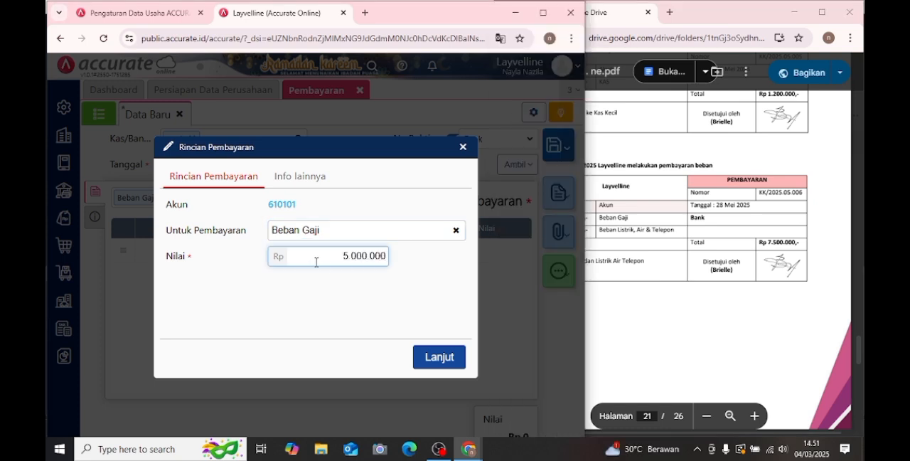
pyautogui.click(447, 356)
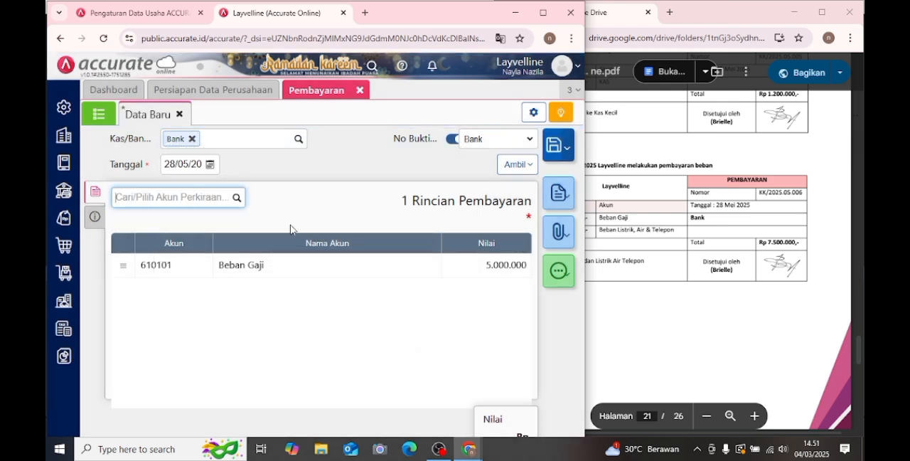
# - Add the Beban Listrik, Air & Telepon account to the Rincian Pembayaran with a Nilai of 2.500.000
pyautogui.write('beban l')
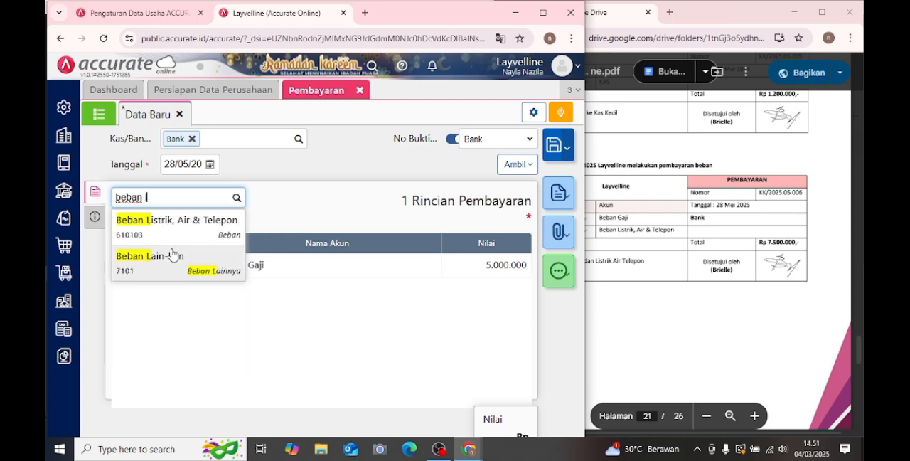
pyautogui.click(195, 237)
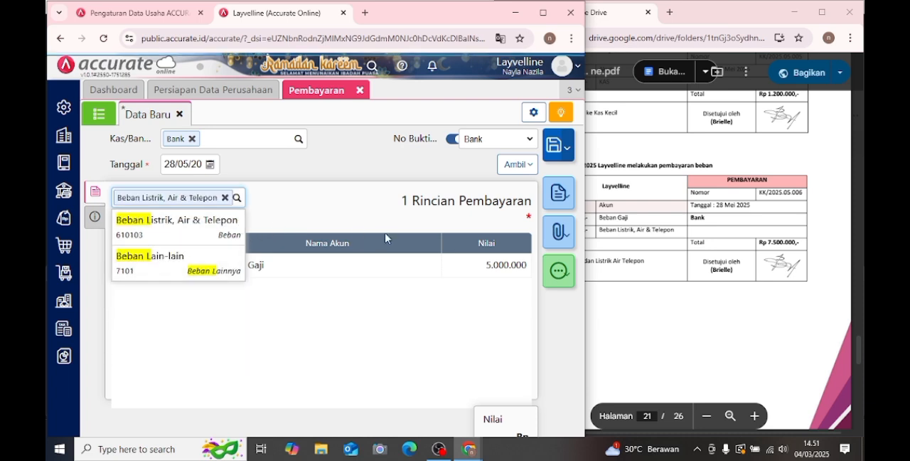
pyautogui.click(588, 247)
pyautogui.click(361, 254)
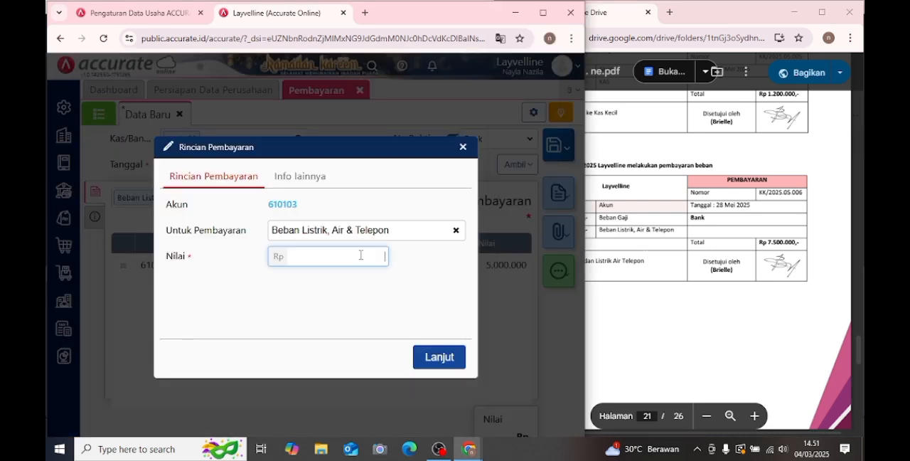
pyautogui.write('2.500.000')
pyautogui.click(438, 355)
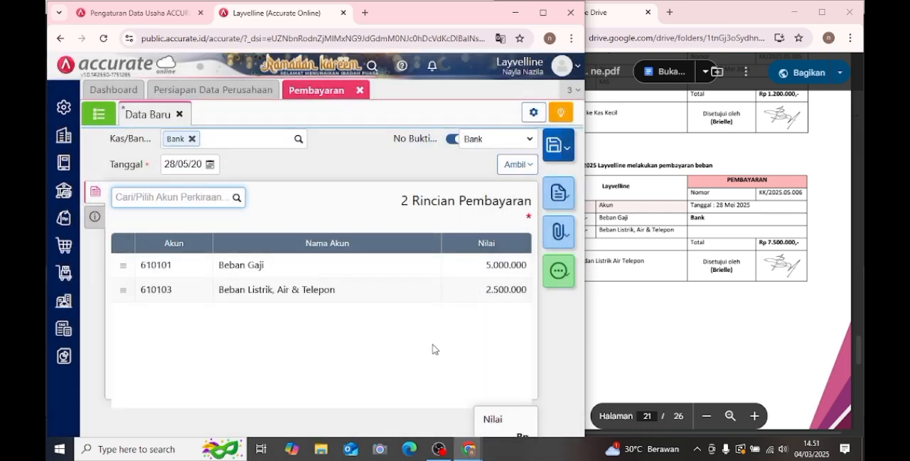
# - Copy the voucher number KK/2025.05.006 from Transaksi 23 in the PDF into No Cek # under the payment's Info lainnya
pyautogui.click(95, 217)
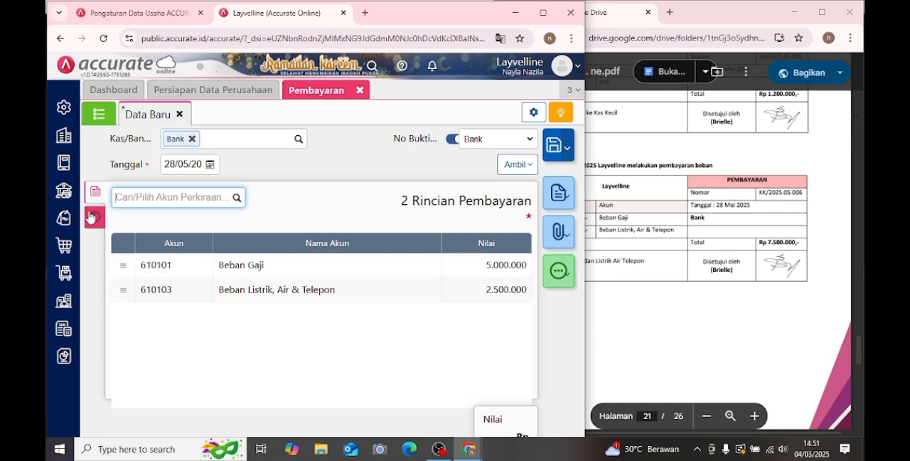
pyautogui.click(656, 233)
pyautogui.moveTo(758, 194); pyautogui.dragTo(804, 192)
pyautogui.rightClick(802, 191)
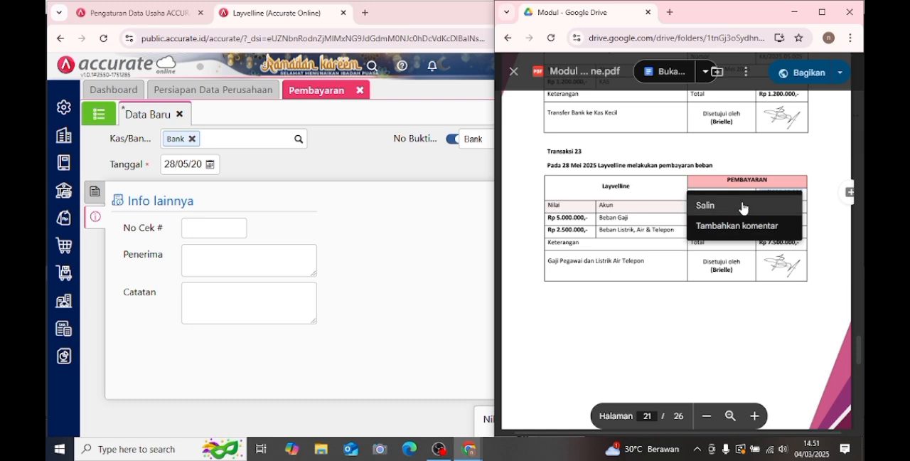
pyautogui.click(744, 206)
pyautogui.click(235, 228)
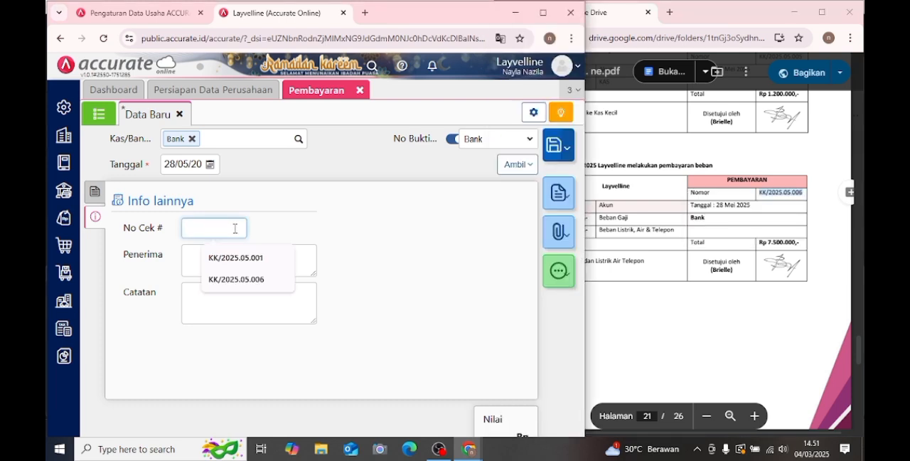
pyautogui.hotkey('ctrl', 'v')
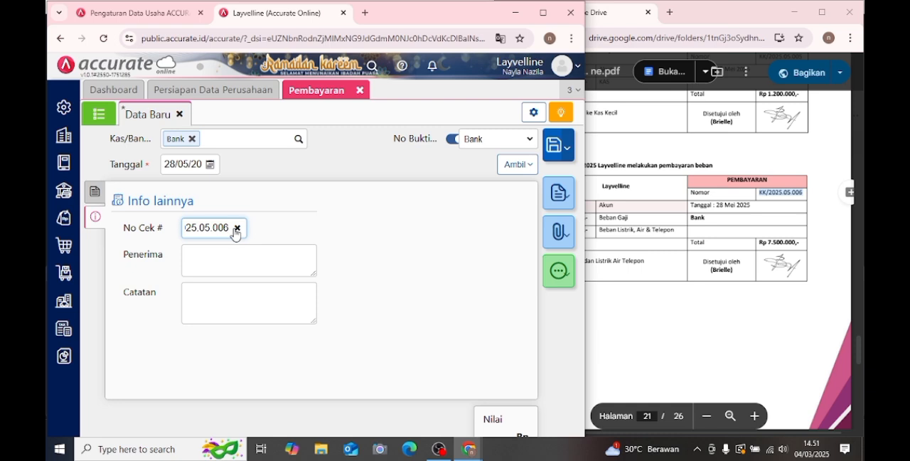
pyautogui.click(243, 319)
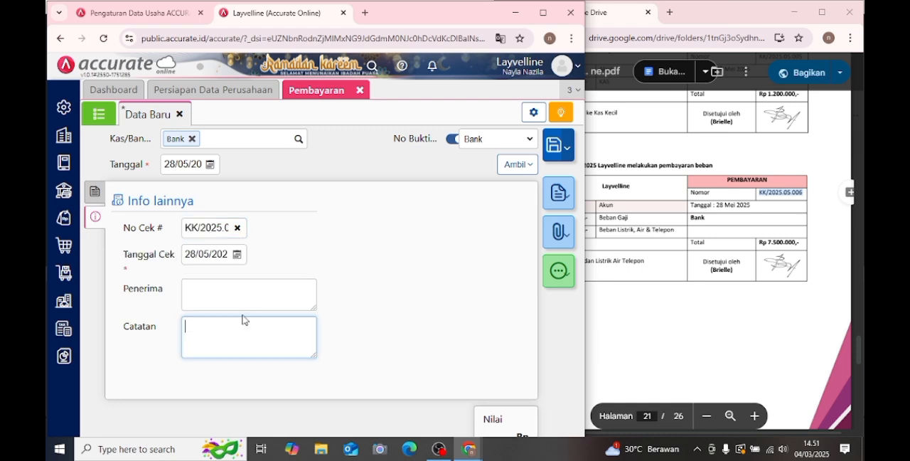
pyautogui.click(619, 276)
pyautogui.moveTo(547, 262); pyautogui.dragTo(594, 262)
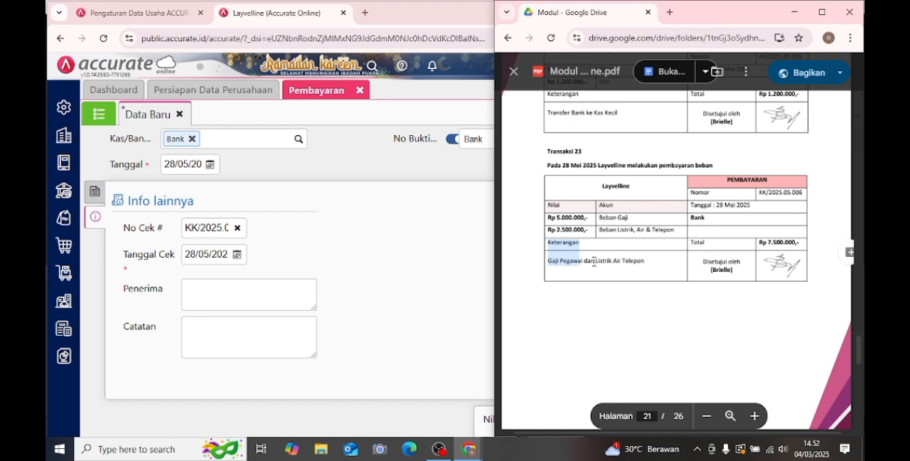
pyautogui.click(600, 266)
# - Fill in the Catatan with "Pemabayaran gaji pegawai,listril,air dan telepon" and save the payment
pyautogui.click(282, 330)
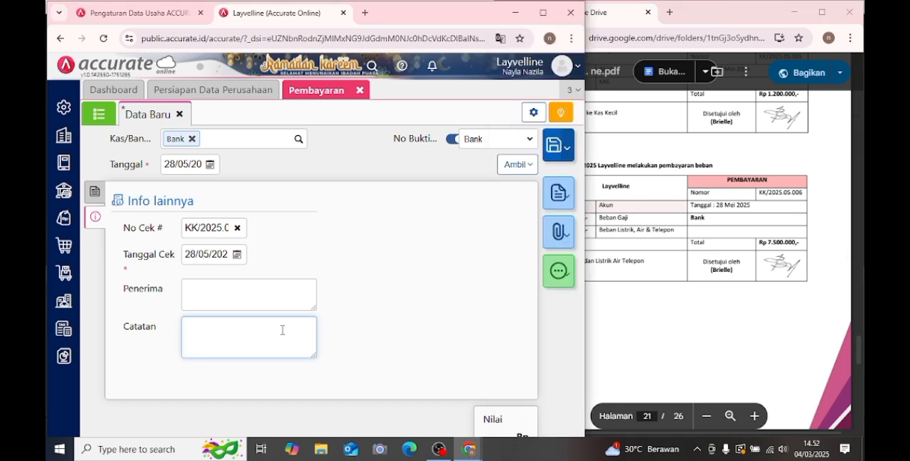
pyautogui.write('Pemabayar')
pyautogui.press('BackSpace')
pyautogui.write('an ')
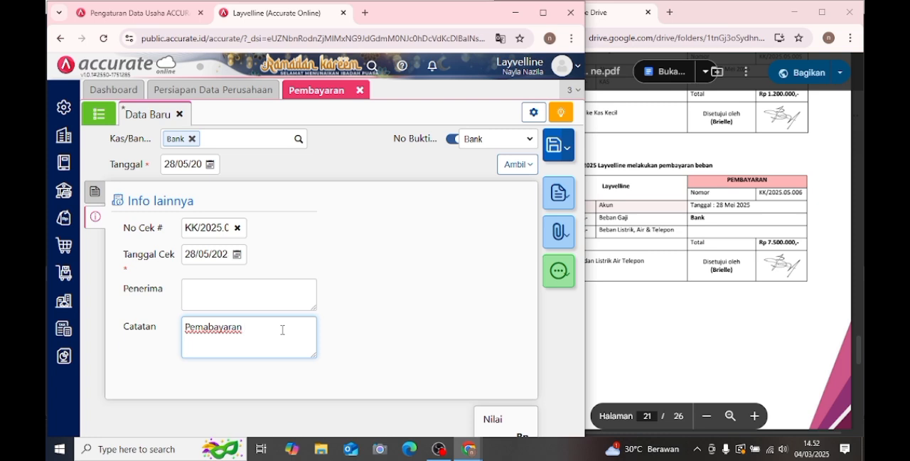
pyautogui.write('gaji karyawan')
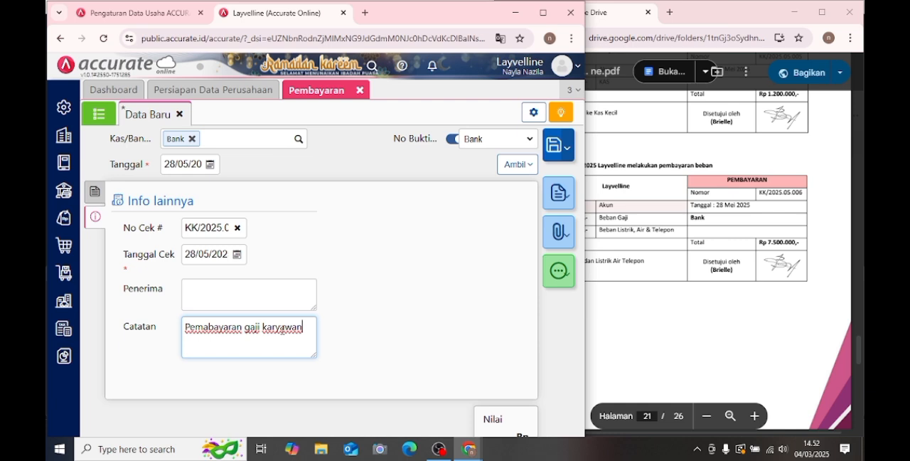
pyautogui.press('BackSpace')
pyautogui.press('BackSpace')
pyautogui.press('BackSpace')
pyautogui.press('BackSpace')
pyautogui.press('BackSpace')
pyautogui.press('BackSpace')
pyautogui.press('BackSpace')
pyautogui.press('BackSpace')
pyautogui.press('BackSpace')
pyautogui.press('BackSpace')
pyautogui.press('BackSpace')
pyautogui.write('ji pega')
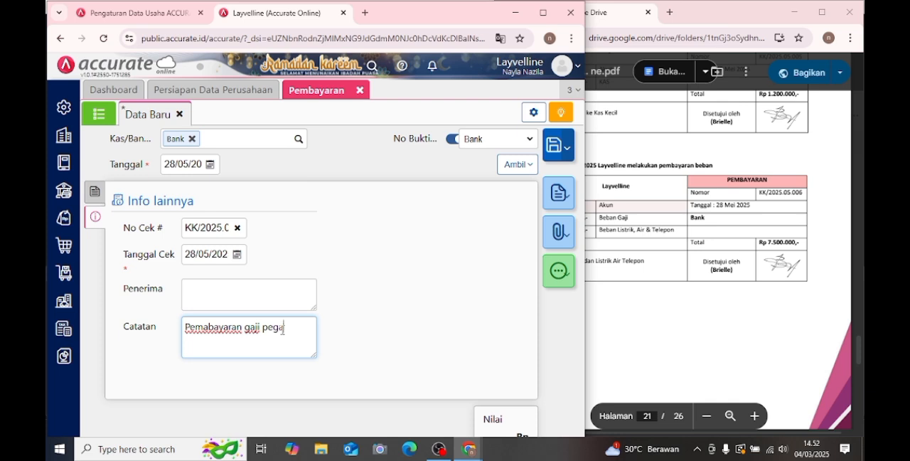
pyautogui.write('wai,listr')
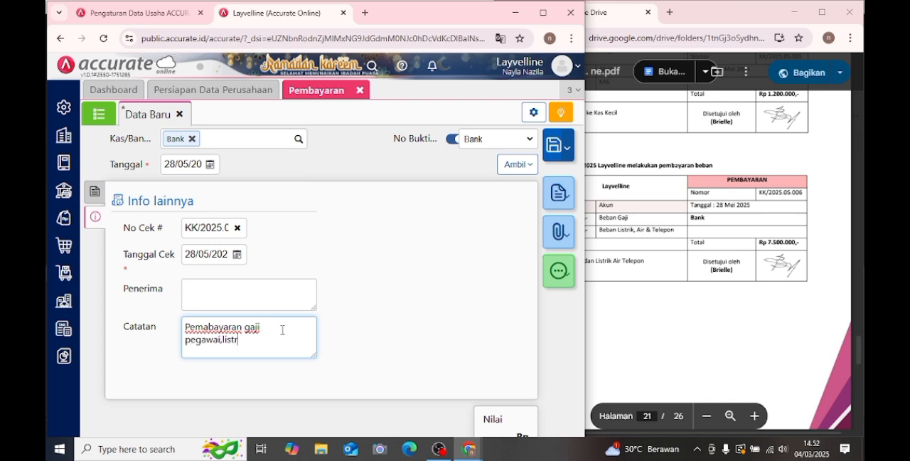
pyautogui.write('il,air dan tel')
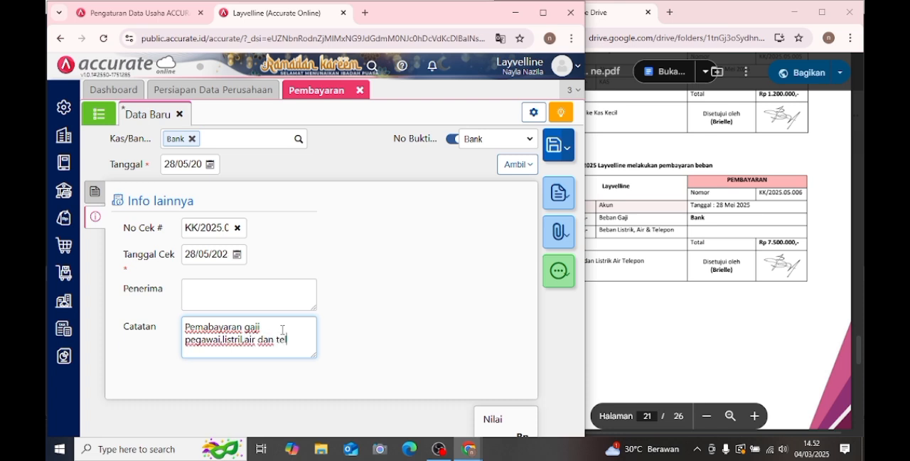
pyautogui.write('epon')
pyautogui.click(94, 199)
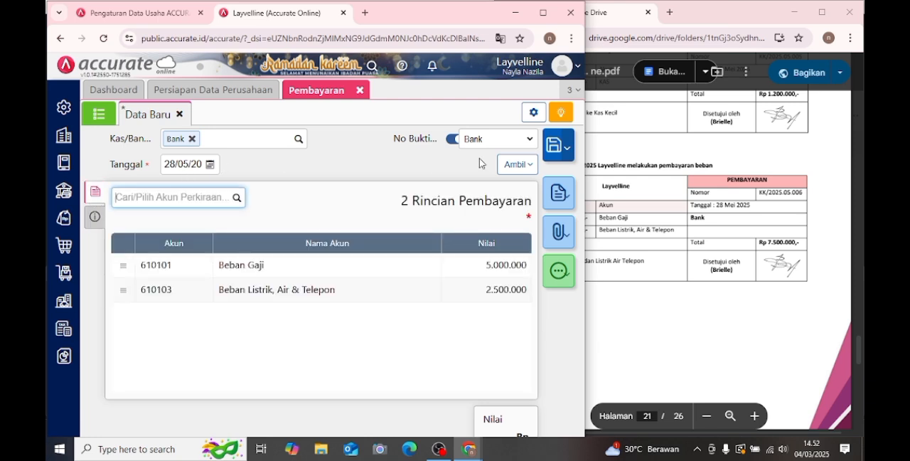
pyautogui.click(551, 148)
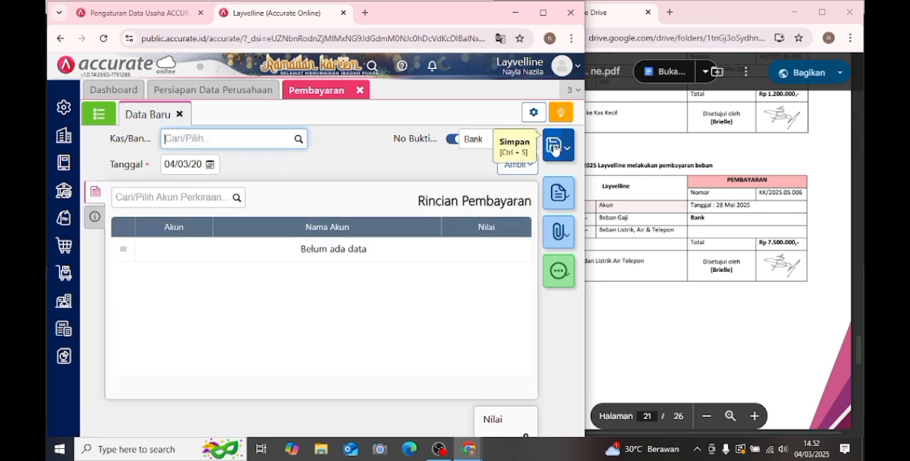
# - Bring up Transaksi 24 in the PDF module and open a new Faktur Penjualan entry under Penjualan
pyautogui.click(729, 180)
pyautogui.scroll(-5, 728, 180)
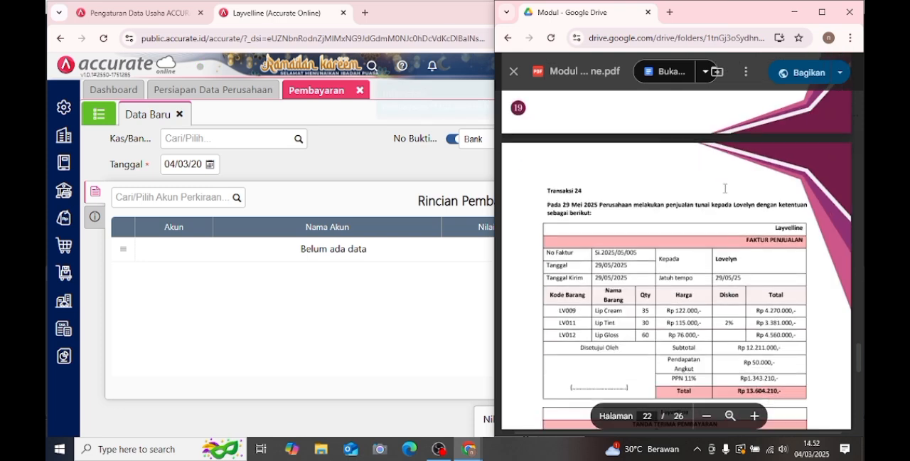
pyautogui.scroll(-1, 725, 187)
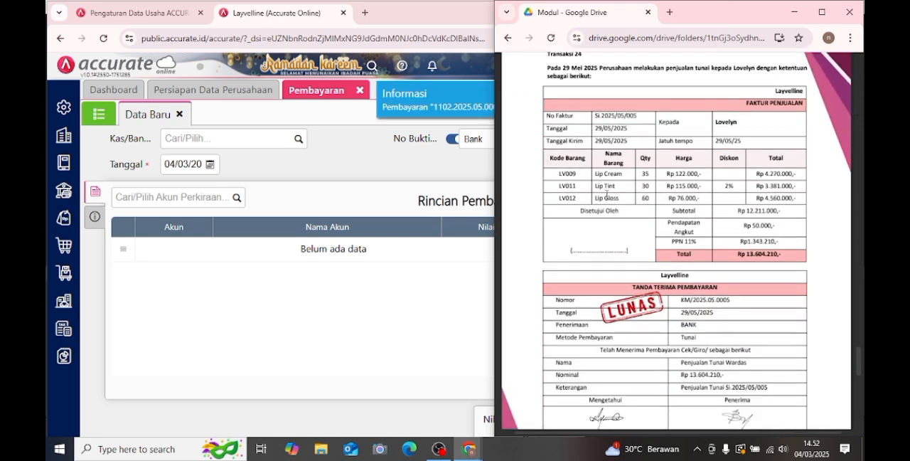
pyautogui.click(61, 224)
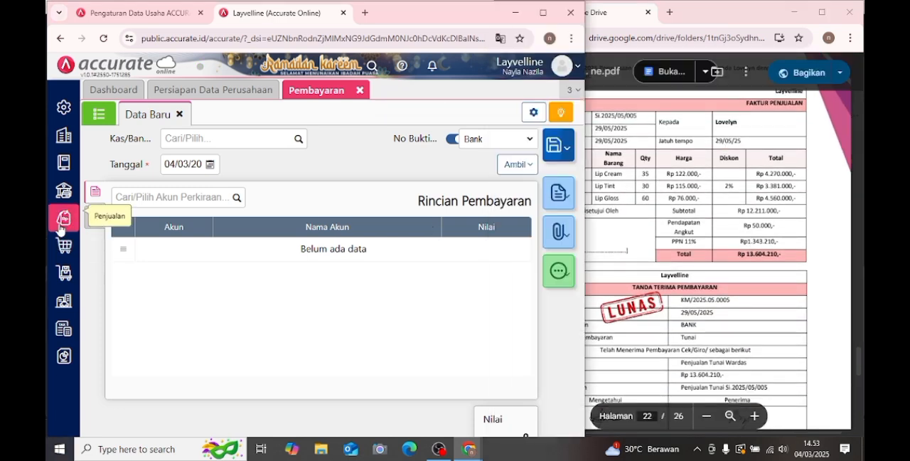
pyautogui.click(61, 224)
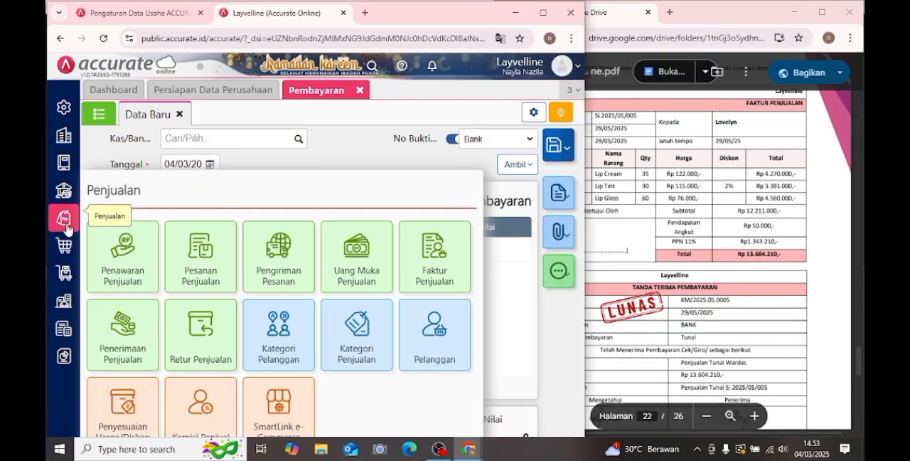
pyautogui.click(420, 248)
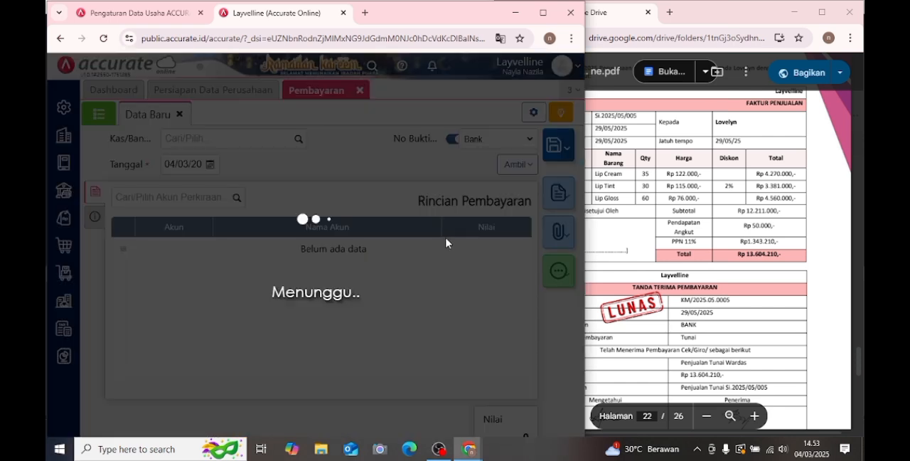
pyautogui.click(697, 198)
pyautogui.scroll(1, 688, 185)
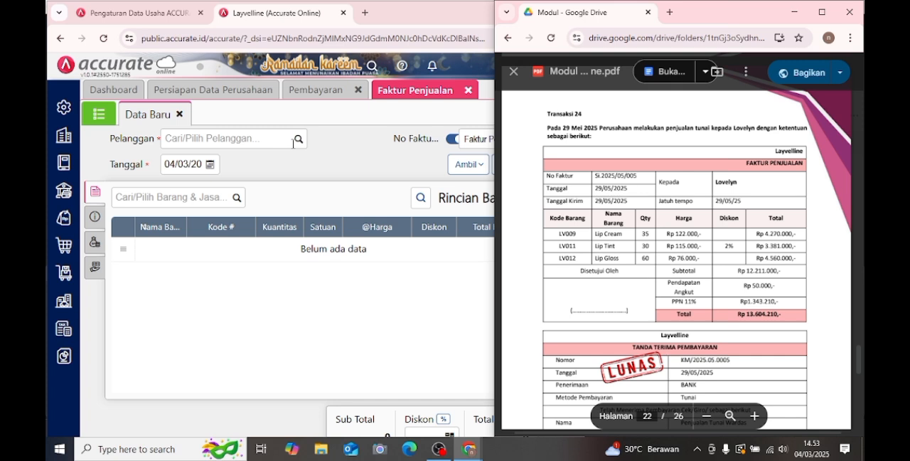
# - Choose Lovelyne (C004) as the invoice's Pelanggan and set its Tanggal to 29/05/2025
pyautogui.click(294, 141)
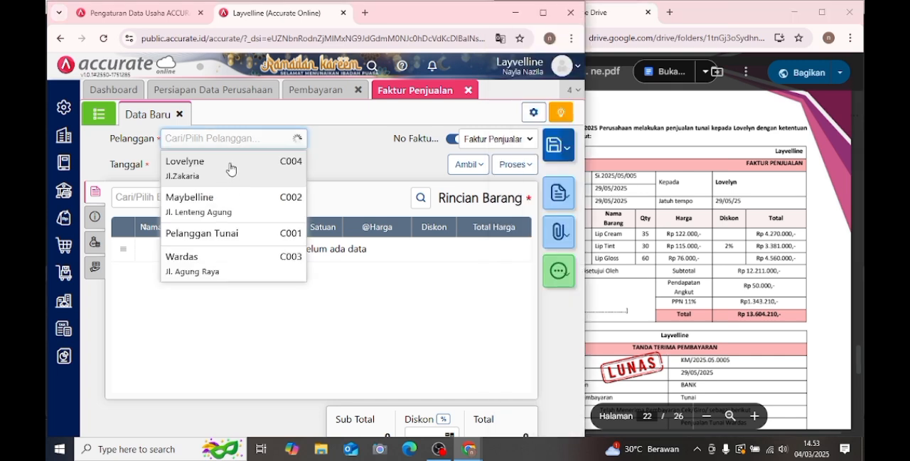
pyautogui.click(230, 169)
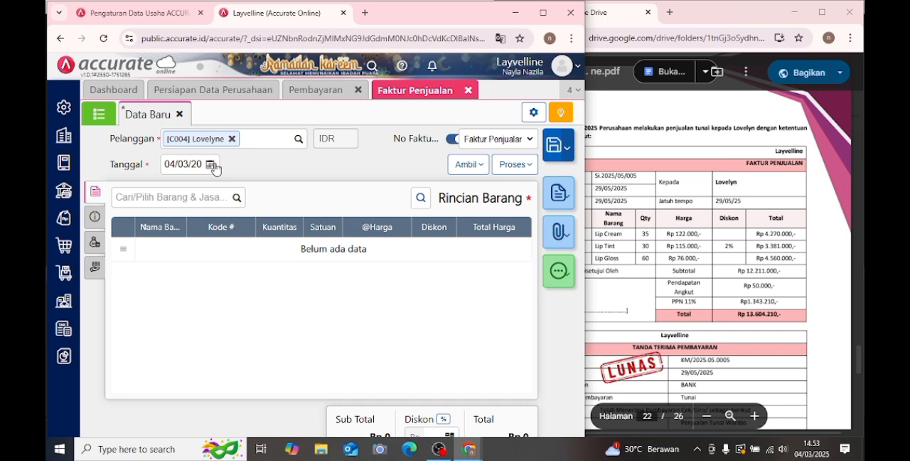
pyautogui.click(210, 165)
pyautogui.click(278, 183)
pyautogui.click(285, 186)
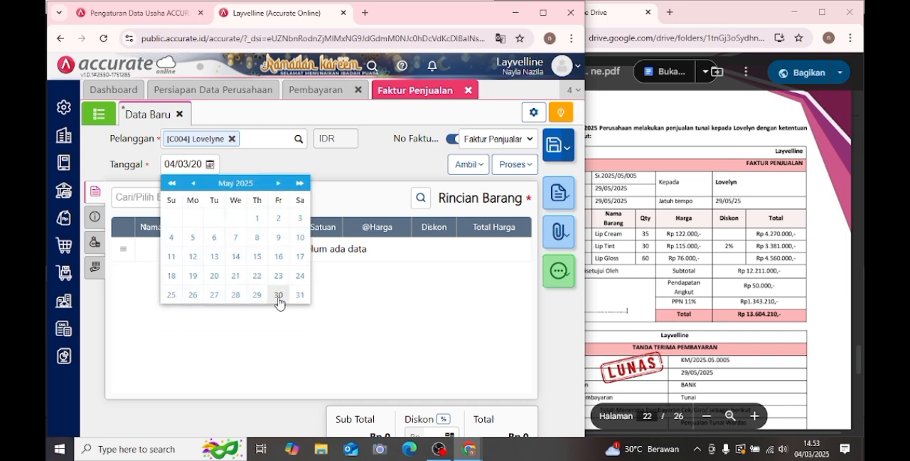
pyautogui.click(257, 296)
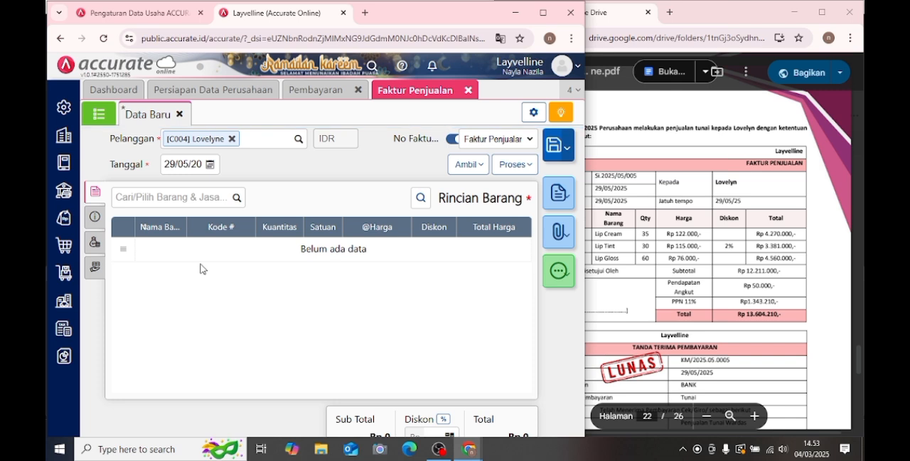
pyautogui.click(681, 310)
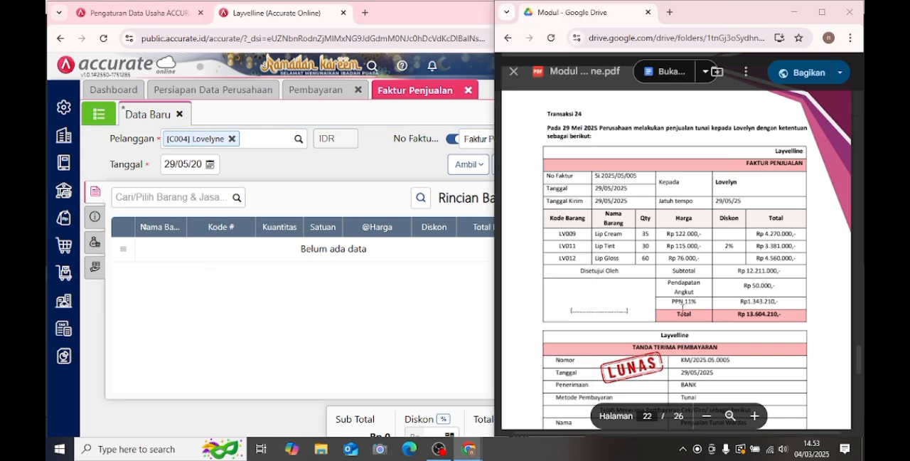
pyautogui.click(206, 197)
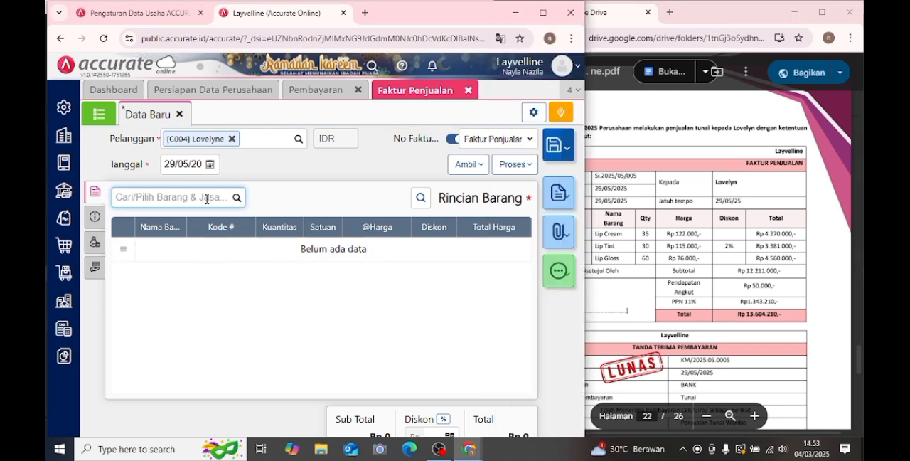
pyautogui.write('lip')
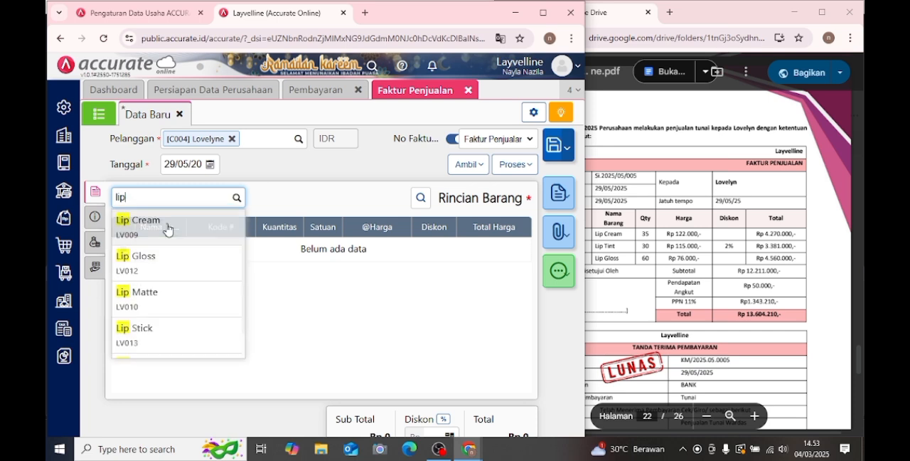
pyautogui.click(221, 226)
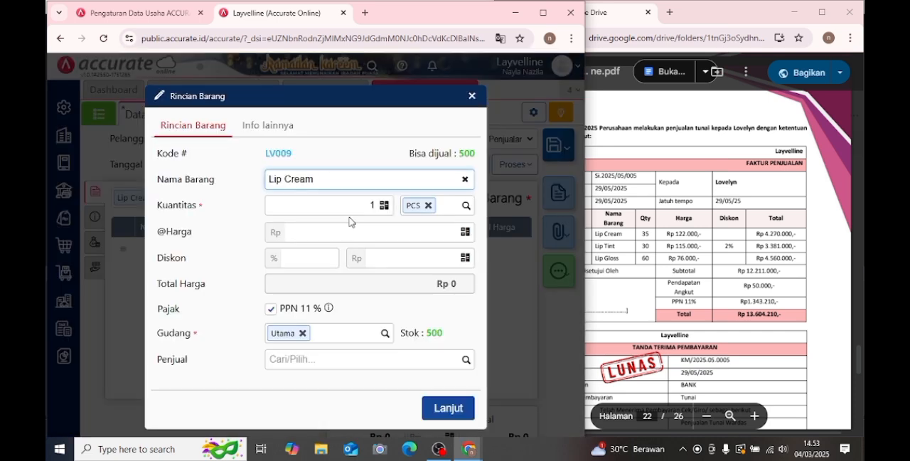
pyautogui.click(354, 210)
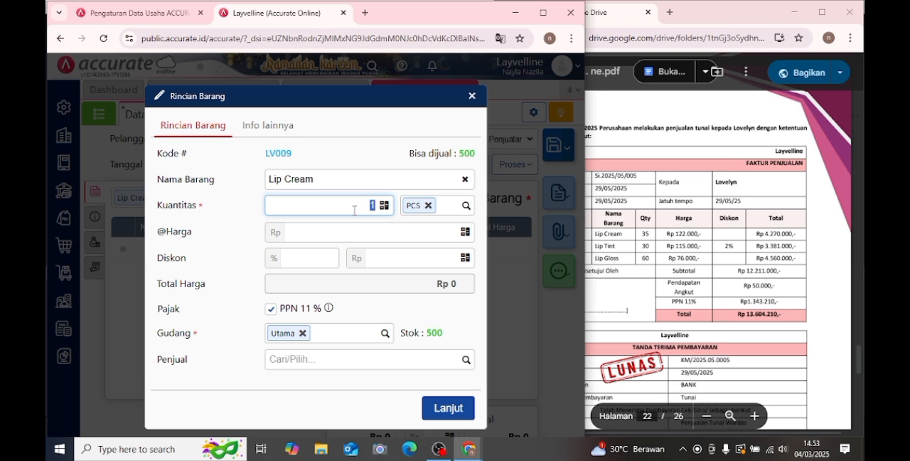
pyautogui.click(418, 229)
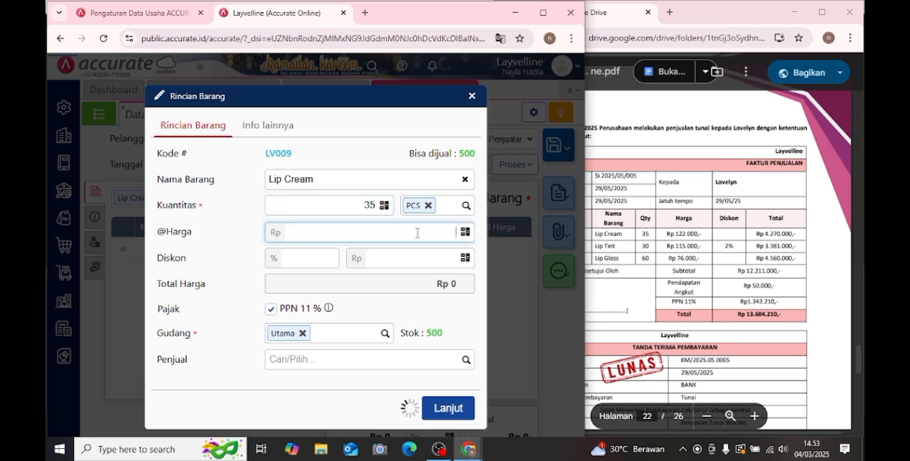
pyautogui.write('122.000')
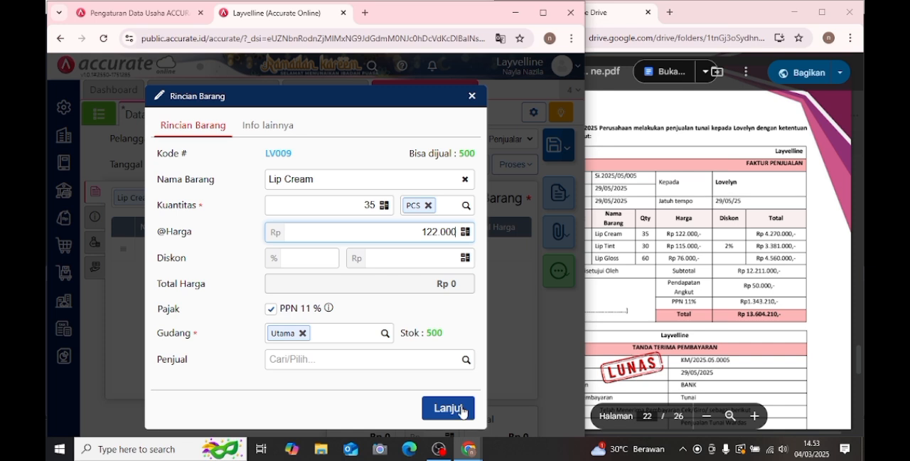
pyautogui.click(462, 410)
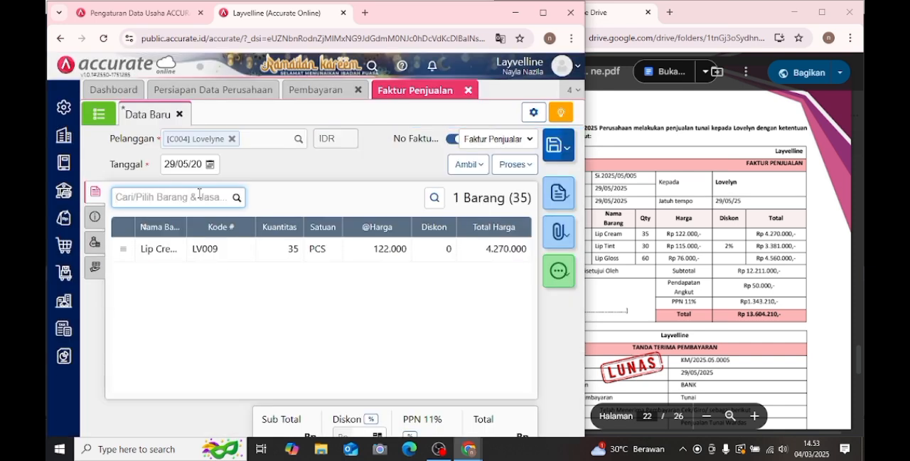
# - Choose Lip Tint (LV011) as the invoice's second item and set its Kuantitas to 30 PCS
pyautogui.write('lip ti')
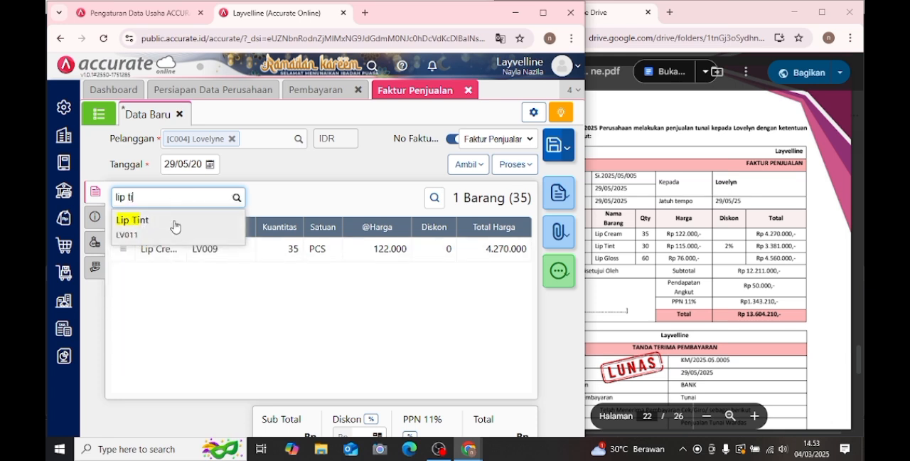
pyautogui.click(222, 233)
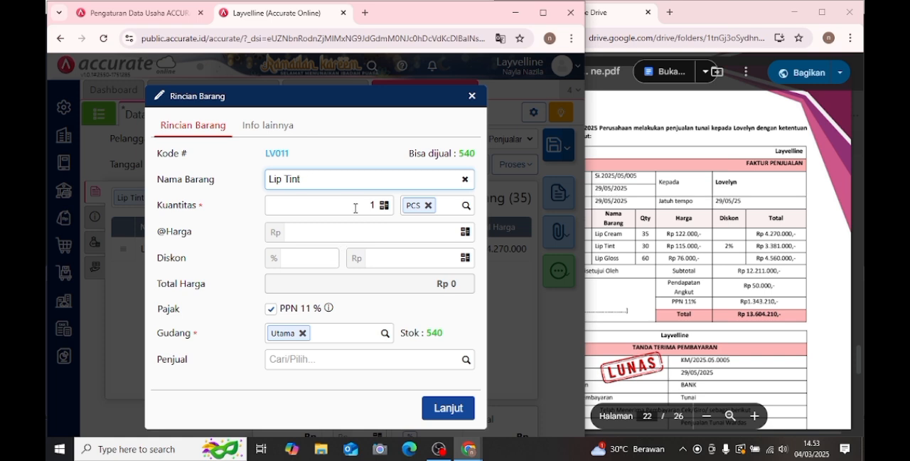
pyautogui.write('30')
pyautogui.click(391, 239)
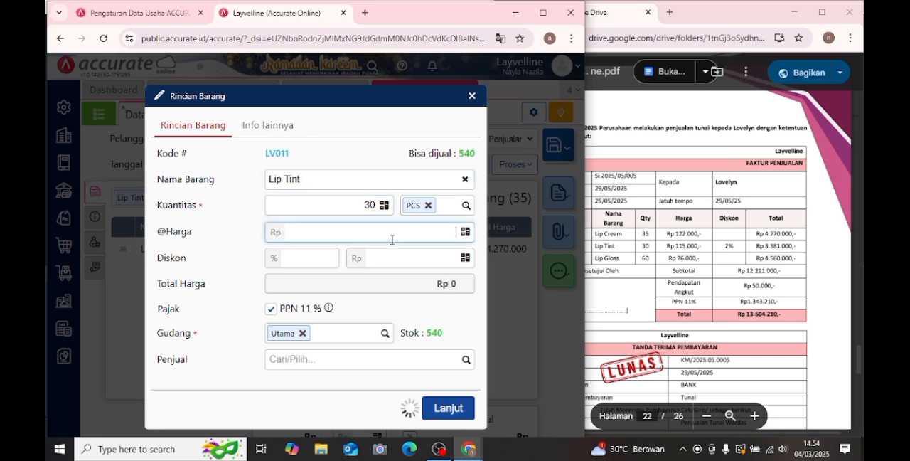
pyautogui.write('155.000')
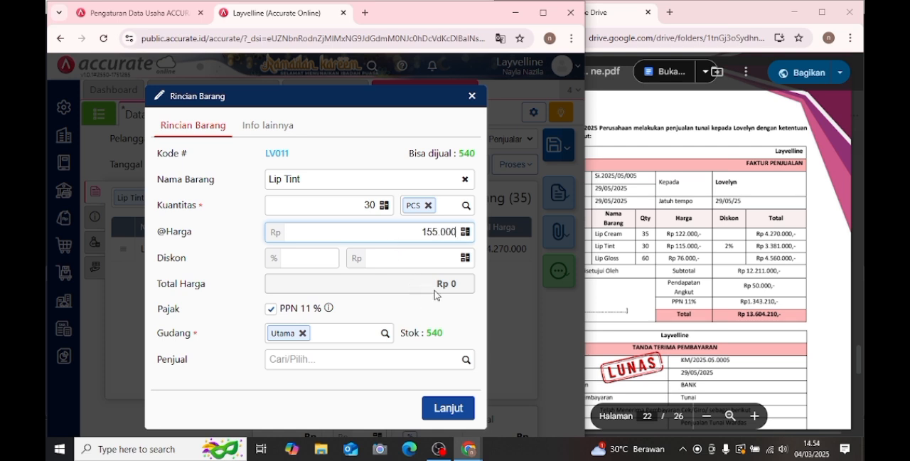
pyautogui.press('Left')
pyautogui.press('Left')
pyautogui.press('Left')
pyautogui.press('BackSpace')
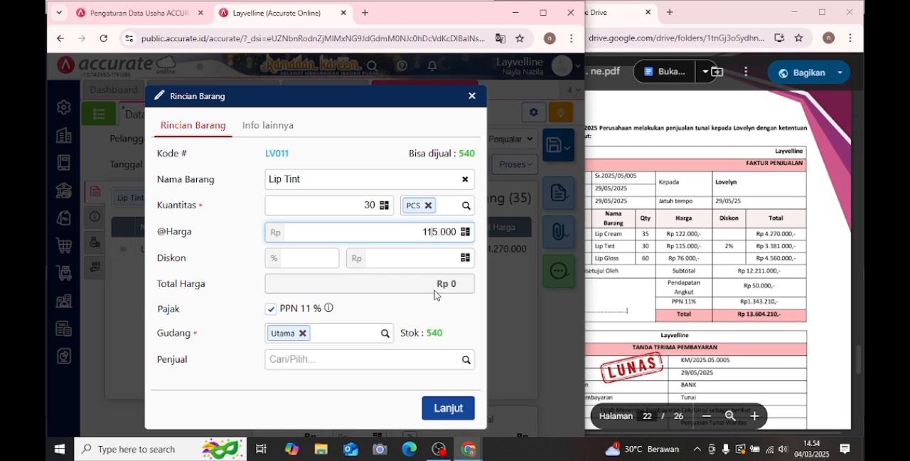
pyautogui.click(310, 257)
pyautogui.write('2')
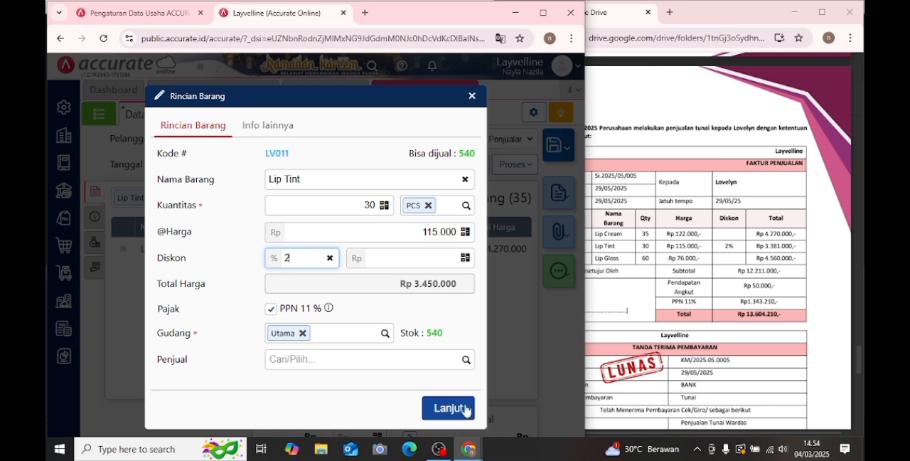
pyautogui.click(466, 409)
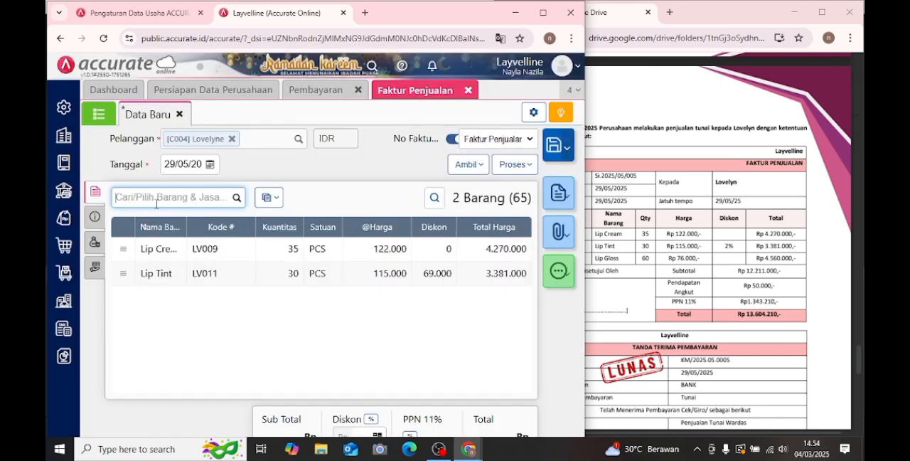
pyautogui.write('lip')
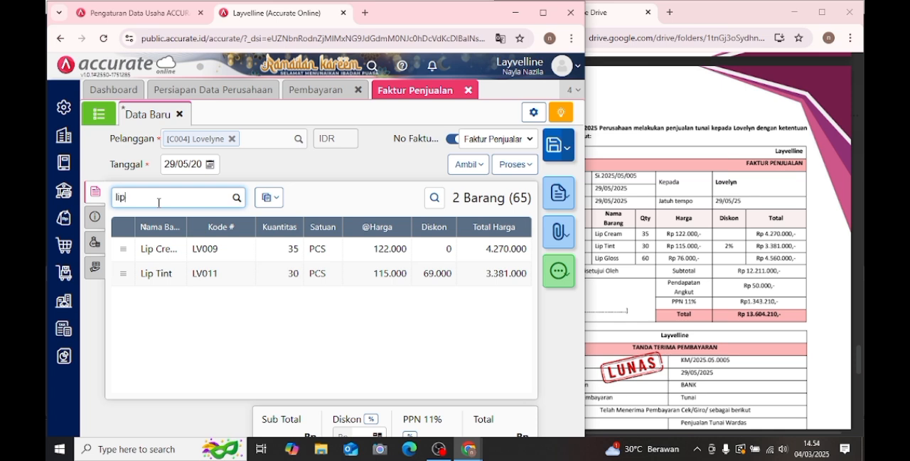
pyautogui.write(' gl')
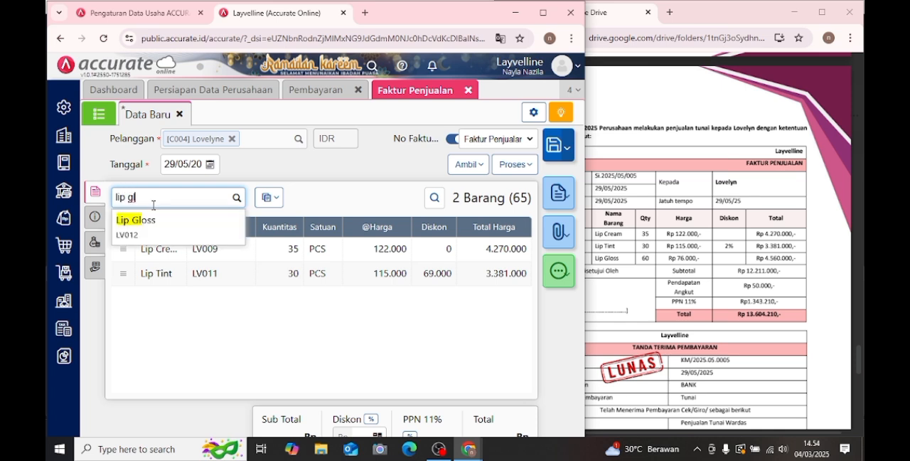
pyautogui.click(189, 238)
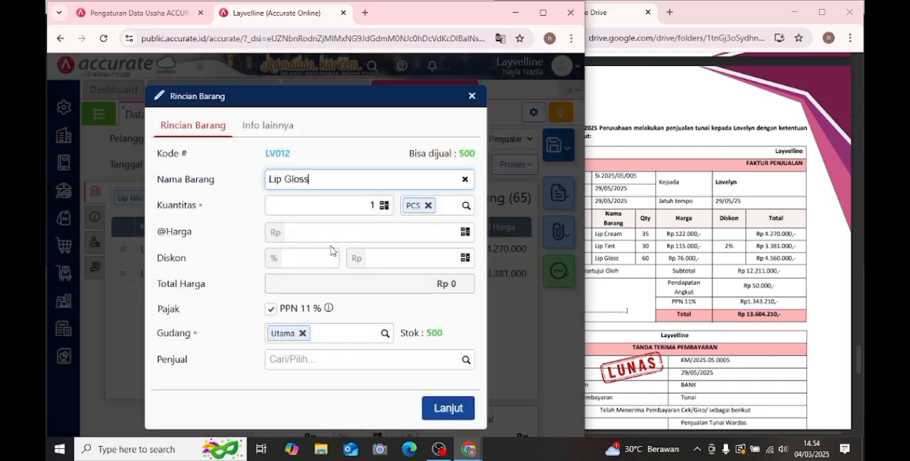
pyautogui.click(333, 213)
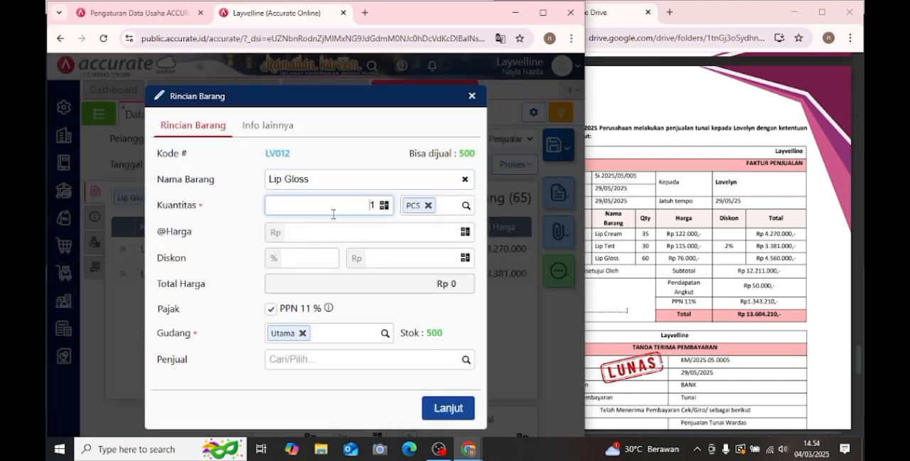
pyautogui.doubleClick(339, 207)
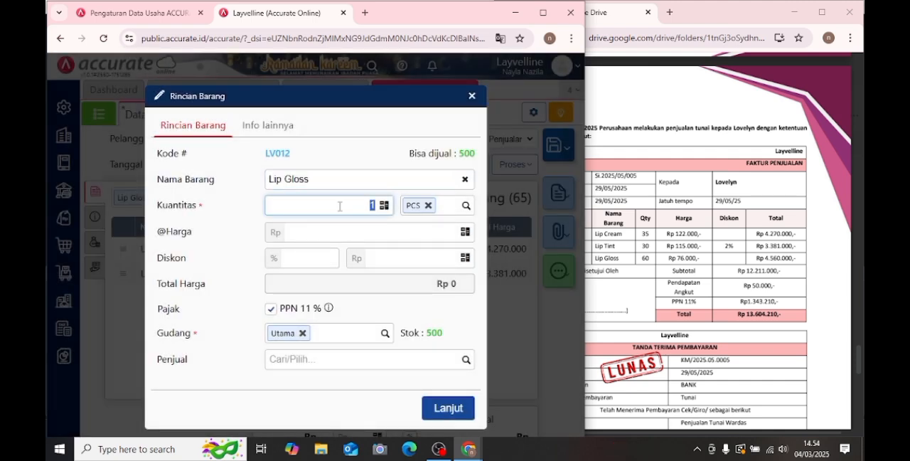
pyautogui.write('60')
pyautogui.click(417, 232)
pyautogui.write('760000')
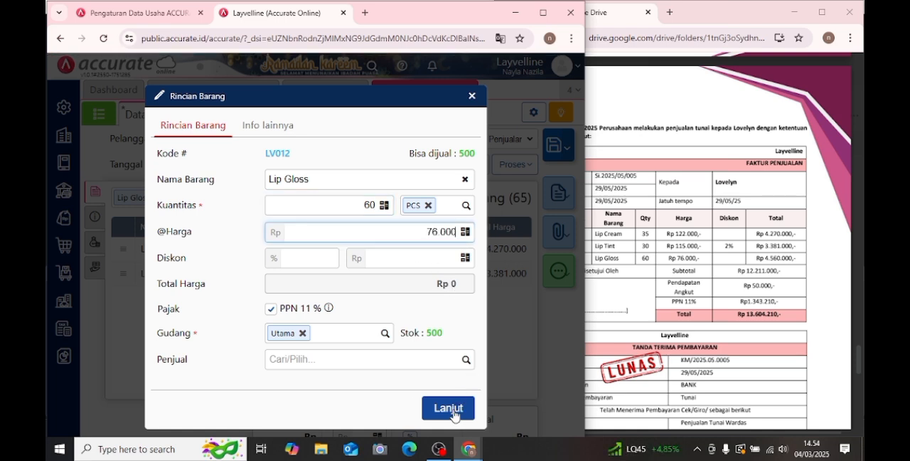
pyautogui.click(448, 408)
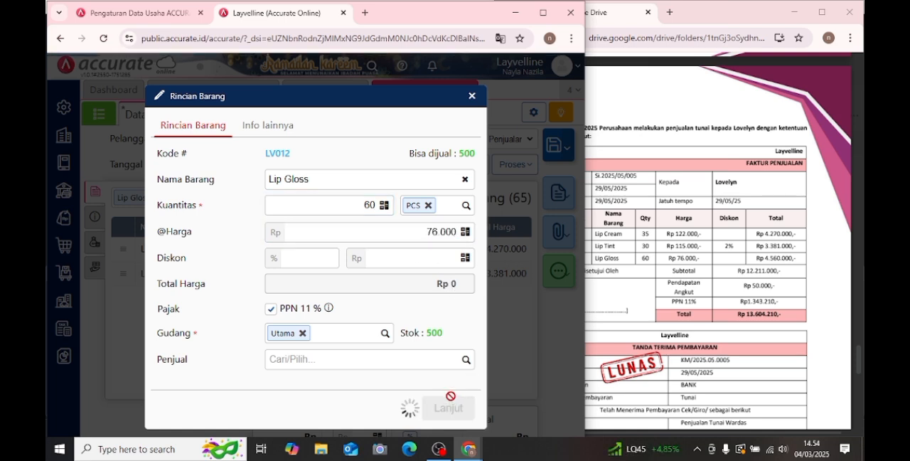
# - Add Pendapatan Lain-lain (8101) under the invoice's Biaya Lainnya with a Jumlah of Rp 50.000
pyautogui.click(177, 195)
pyautogui.write('p')
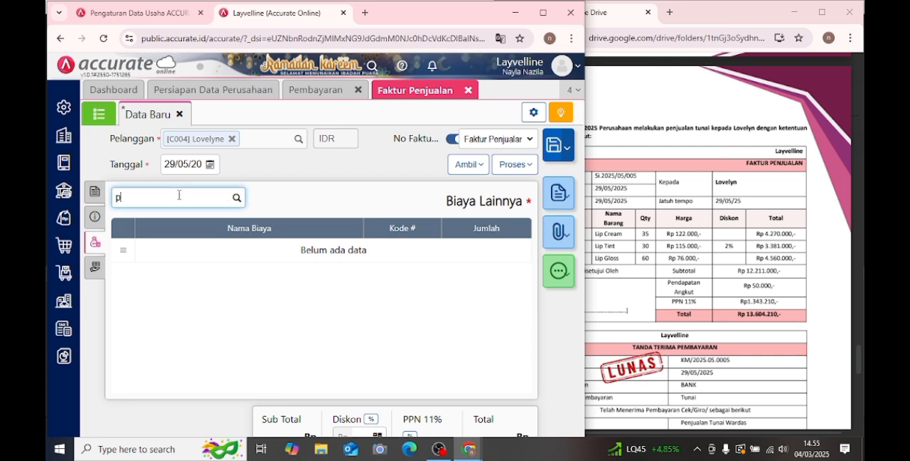
pyautogui.write('endap')
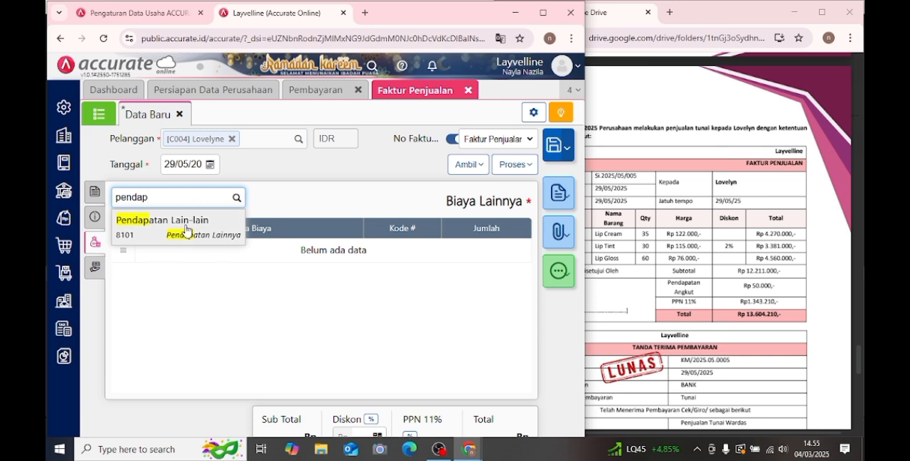
pyautogui.click(186, 230)
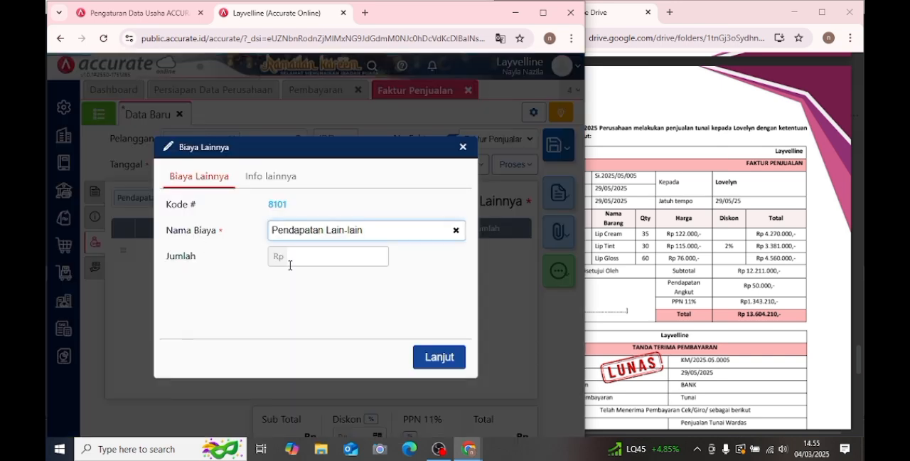
pyautogui.click(342, 256)
pyautogui.click(737, 279)
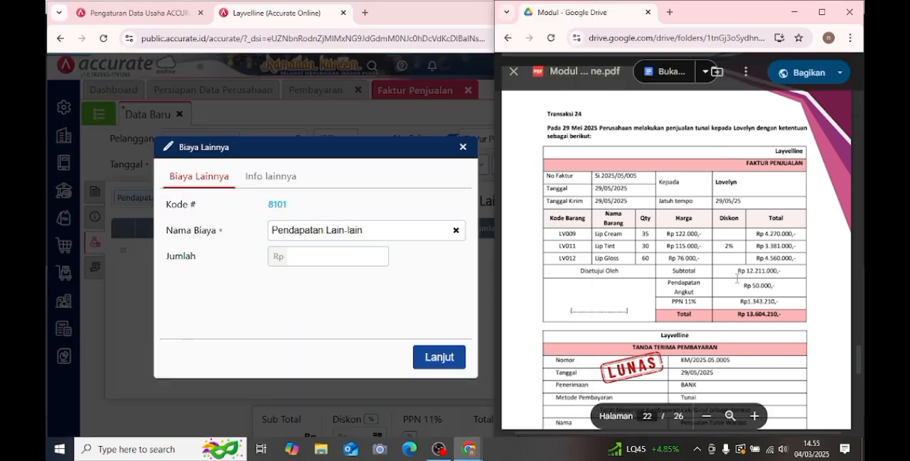
pyautogui.click(317, 255)
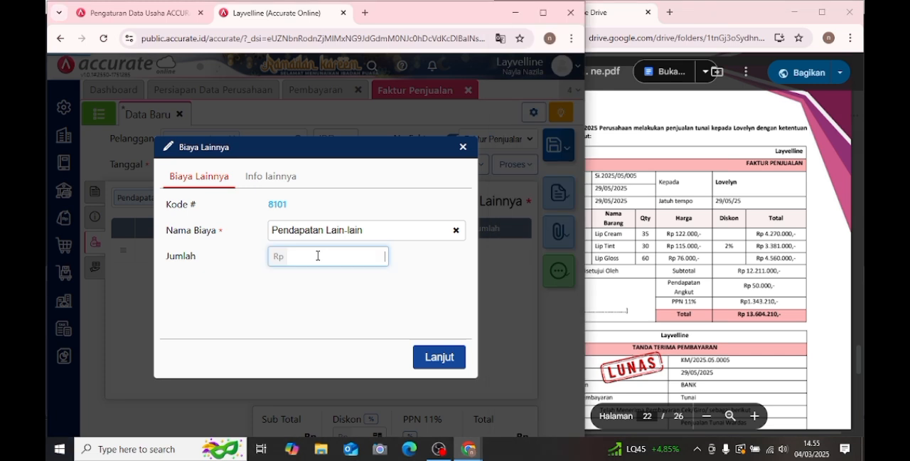
pyautogui.write('500000')
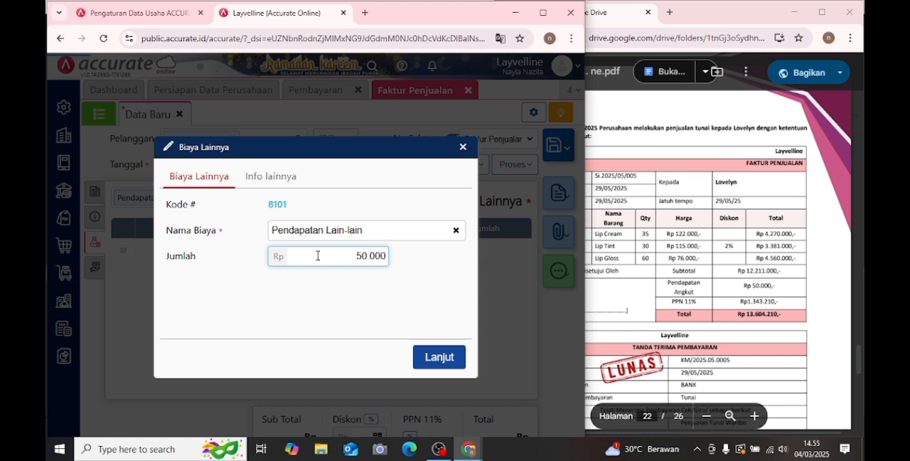
pyautogui.click(428, 350)
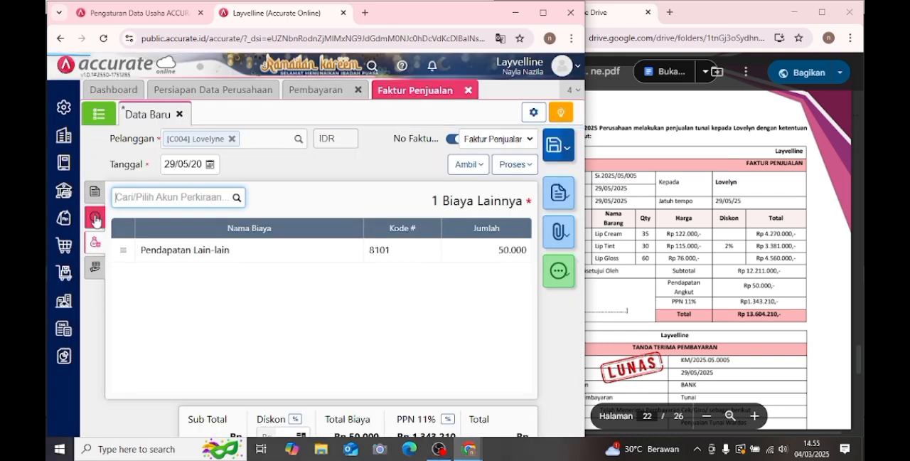
# - Change the invoice's Syarat Pembayaran under Info lainnya to C.O.D
pyautogui.click(96, 219)
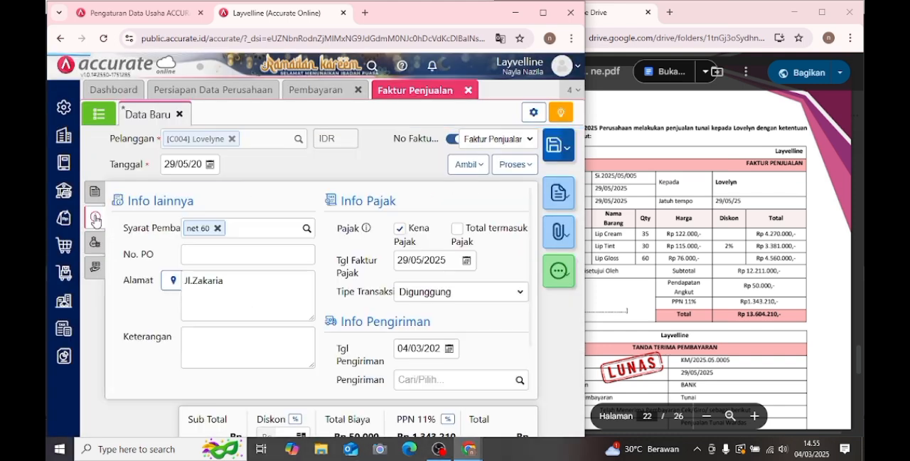
pyautogui.click(218, 228)
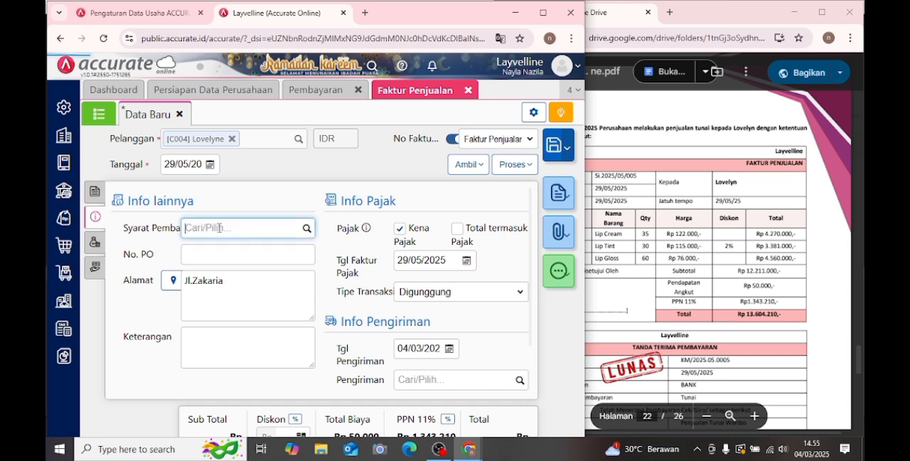
pyautogui.click(305, 229)
pyautogui.click(282, 256)
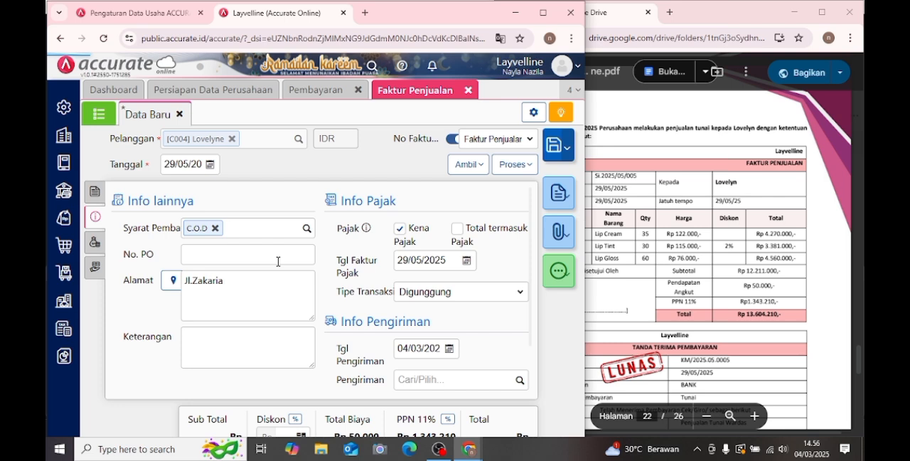
# - Copy the No Faktur value from Transaksi 24 in the PDF into the invoice's No. PO
pyautogui.click(608, 183)
pyautogui.moveTo(594, 177); pyautogui.dragTo(639, 176)
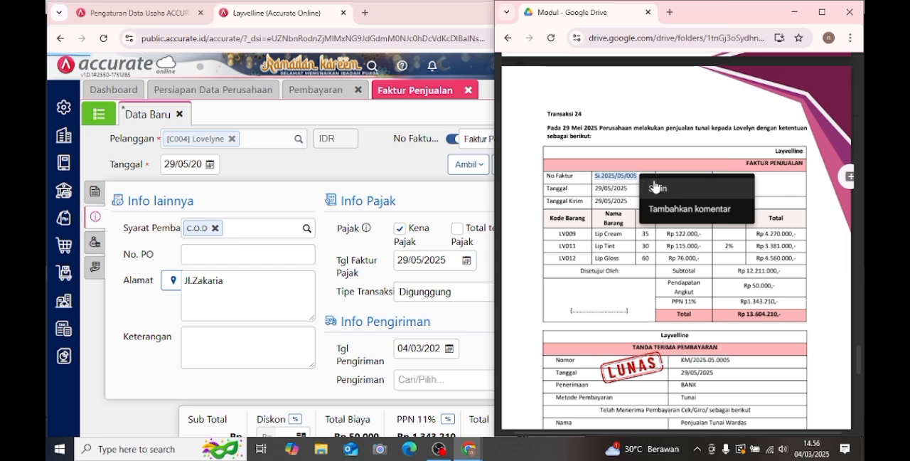
pyautogui.click(654, 188)
pyautogui.click(282, 256)
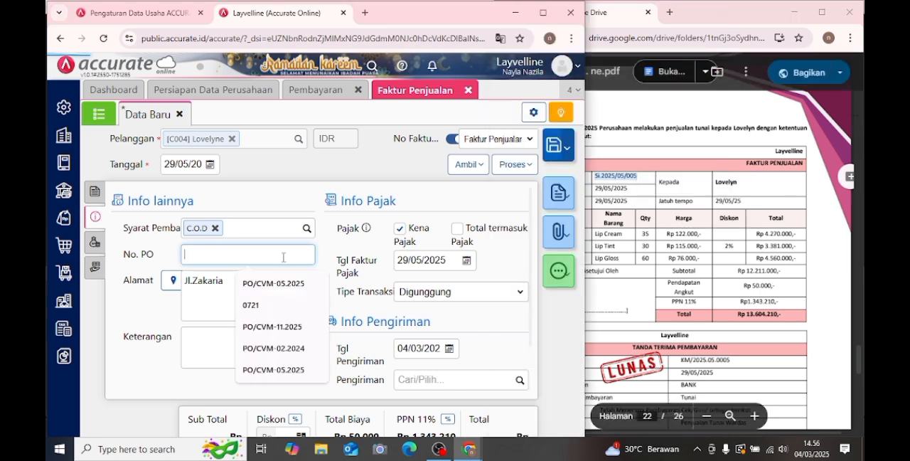
pyautogui.write('Si.2025/05/005')
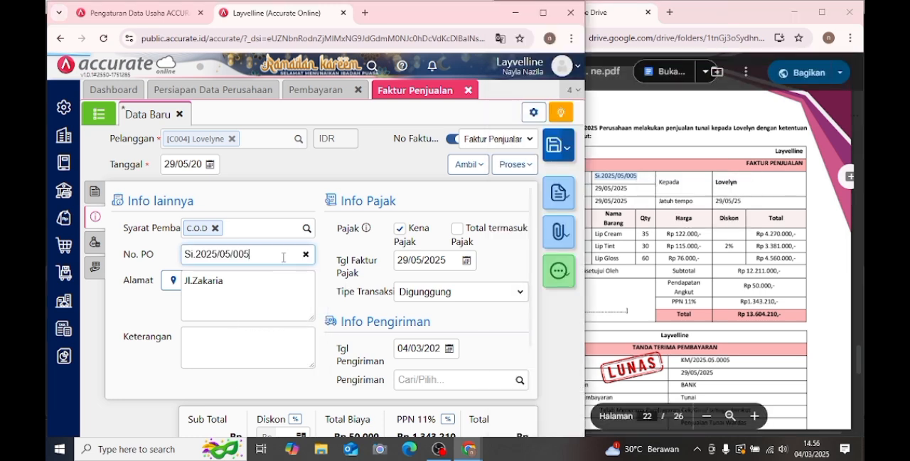
# - Enter "penjualan tunai" as the invoice's Keterangan
pyautogui.scroll(-1, 284, 256)
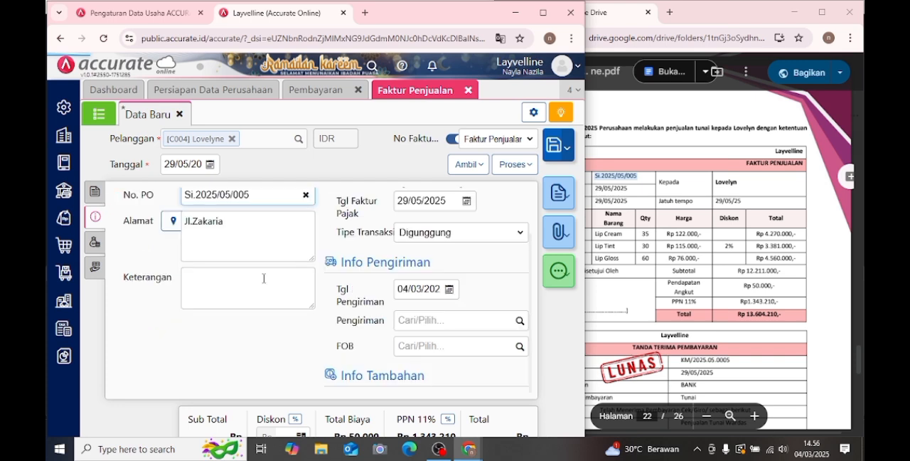
pyautogui.click(222, 300)
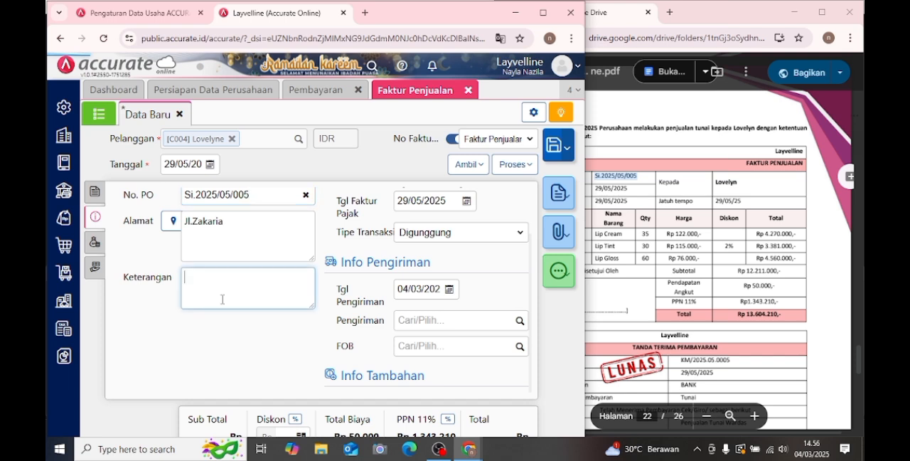
pyautogui.write('pe')
pyautogui.write('rjua')
pyautogui.write('lan tun')
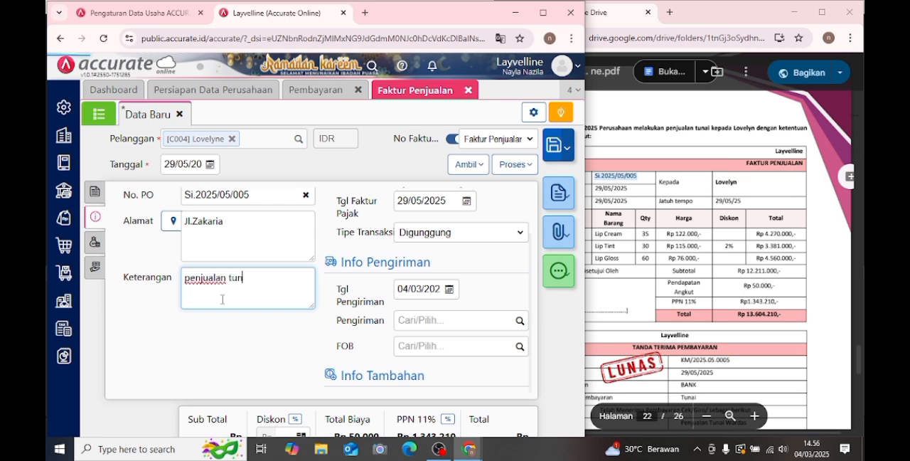
pyautogui.write('ai')
# - Set the invoice's Tgl Pengiriman under Info Pengiriman to 29/05/2025
pyautogui.click(448, 289)
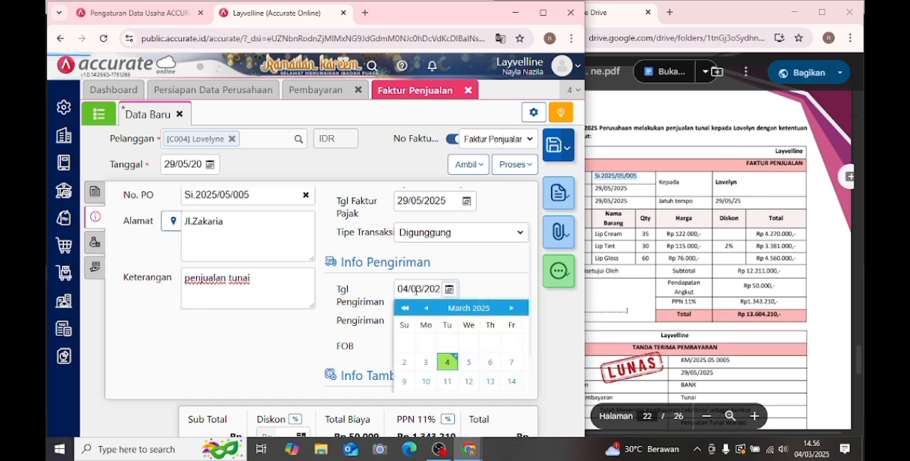
pyautogui.click(416, 289)
pyautogui.write('29/05/2')
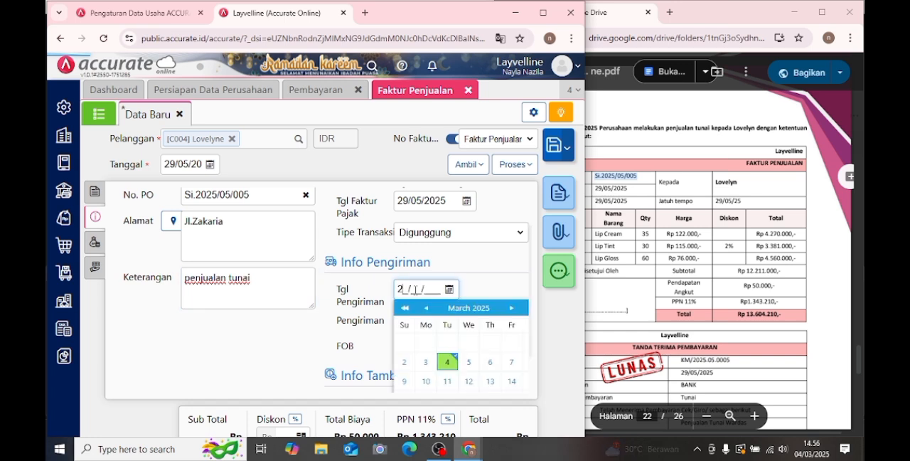
pyautogui.write('02')
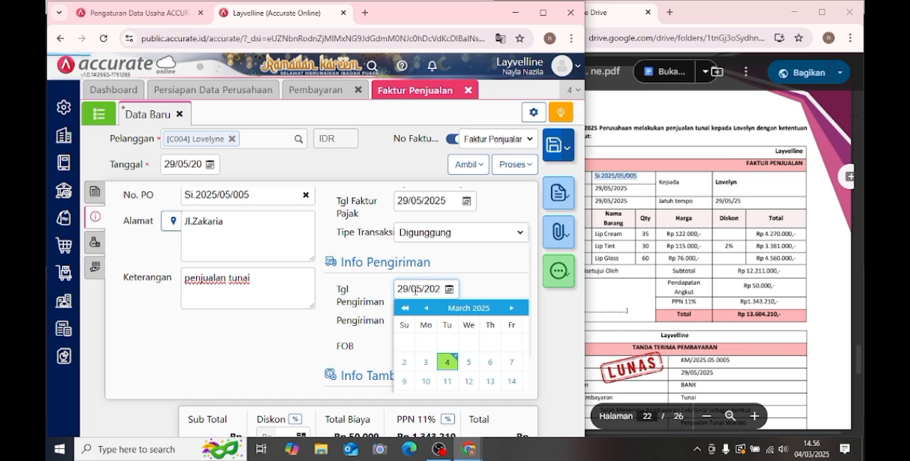
pyautogui.click(475, 284)
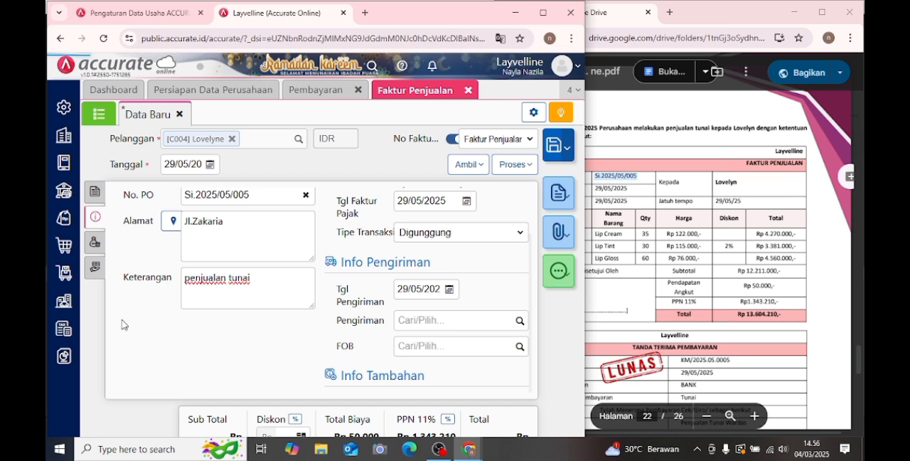
# - Process the invoice into a Pembayaran, receiving it into the Bank account (1102) and calculating the Nilai Pembayaran from the invoice
pyautogui.click(95, 191)
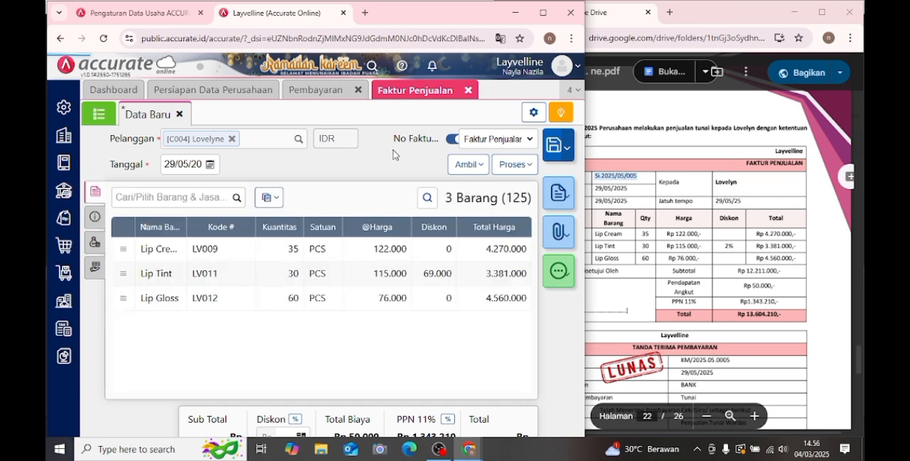
pyautogui.click(514, 165)
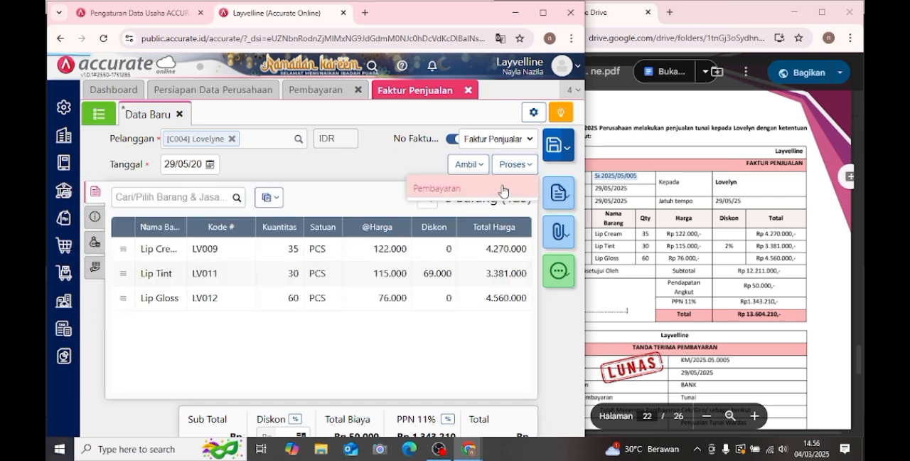
pyautogui.click(502, 188)
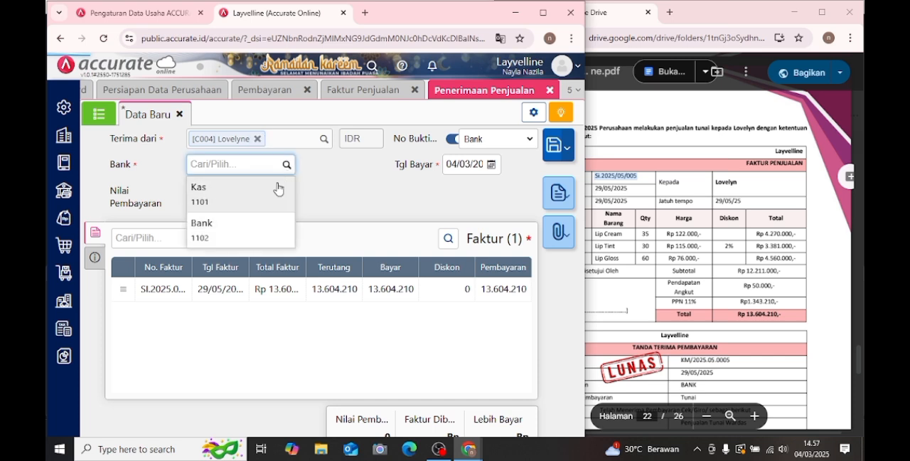
pyautogui.click(249, 231)
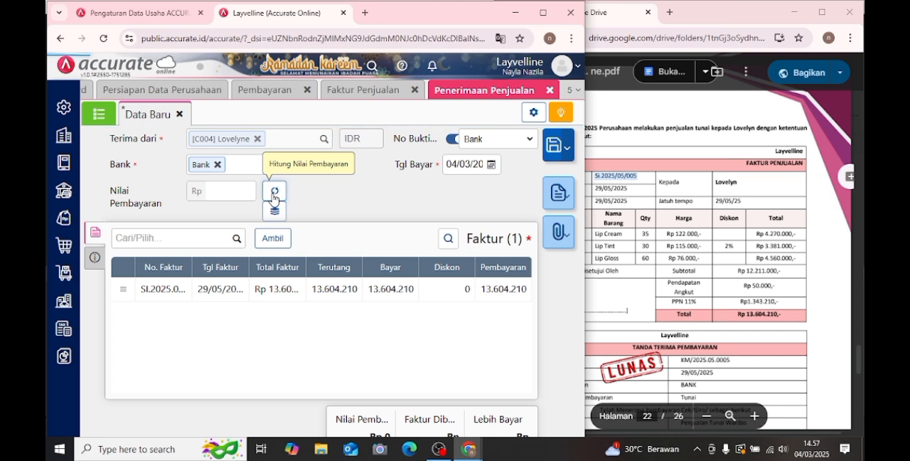
pyautogui.click(273, 193)
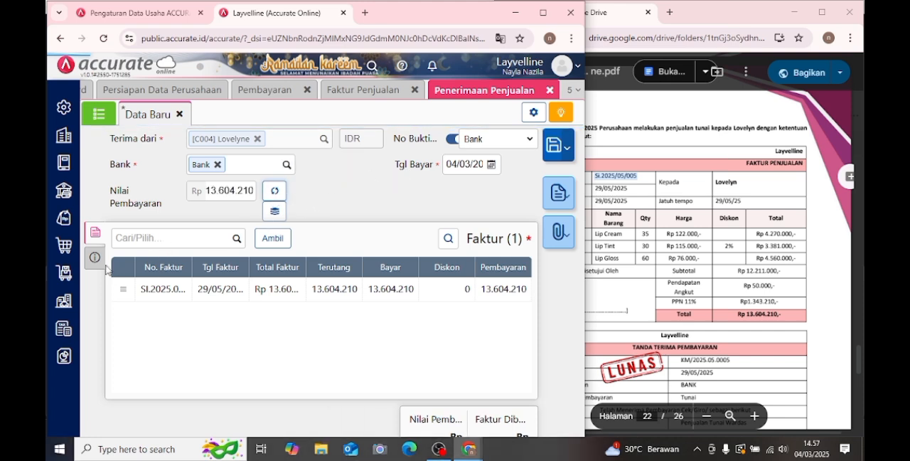
# - Set the sales receipt's Tgl Bayar to 29/05/2025 and save the receipt
pyautogui.click(491, 165)
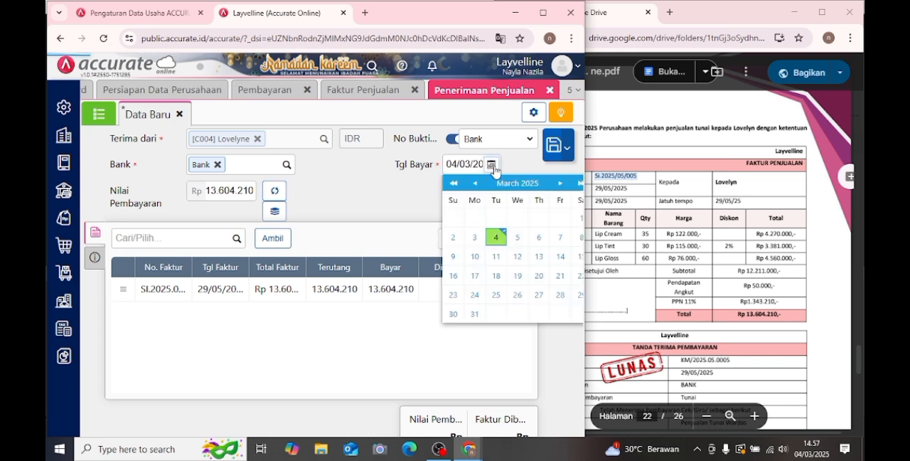
pyautogui.click(560, 182)
pyautogui.click(561, 182)
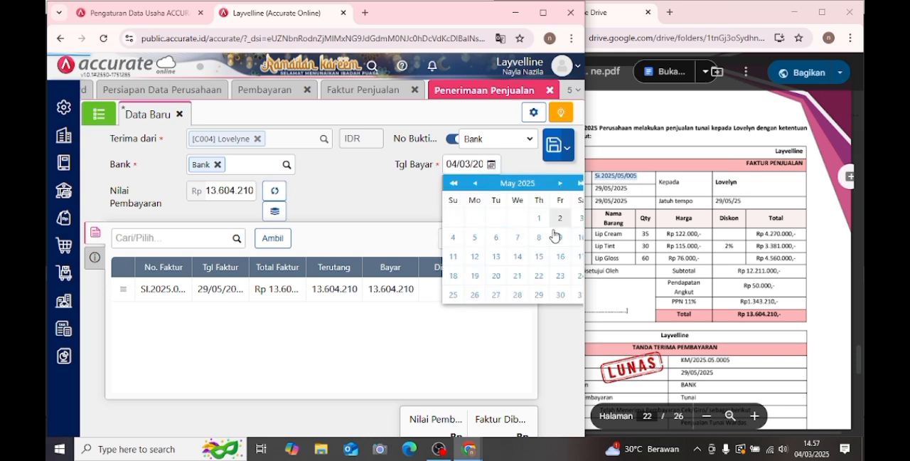
pyautogui.click(539, 295)
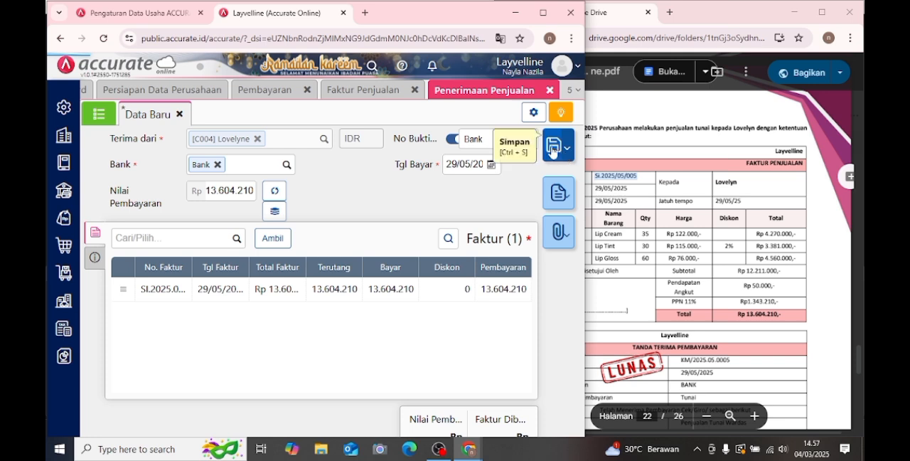
pyautogui.click(549, 149)
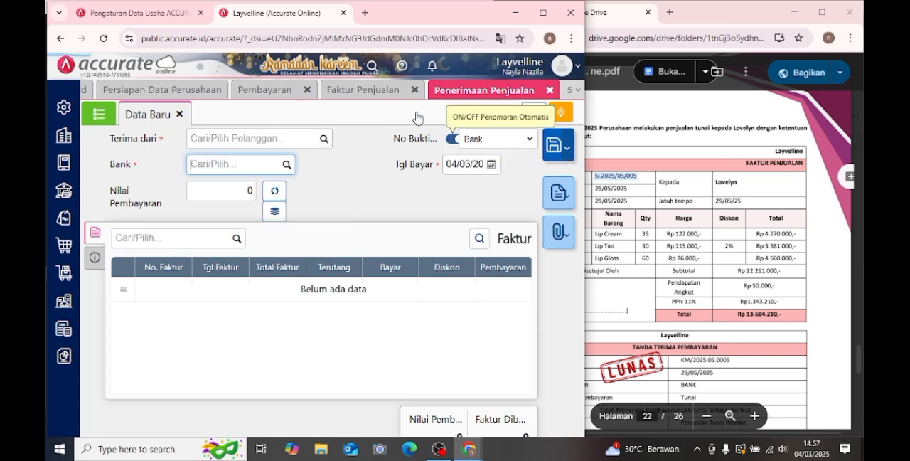
# - Find Transaksi 25 in the PDF module and close the Faktur Penjualan, Pembayaran and Penerimaan Penjualan pages
pyautogui.click(670, 204)
pyautogui.scroll(-3, 669, 204)
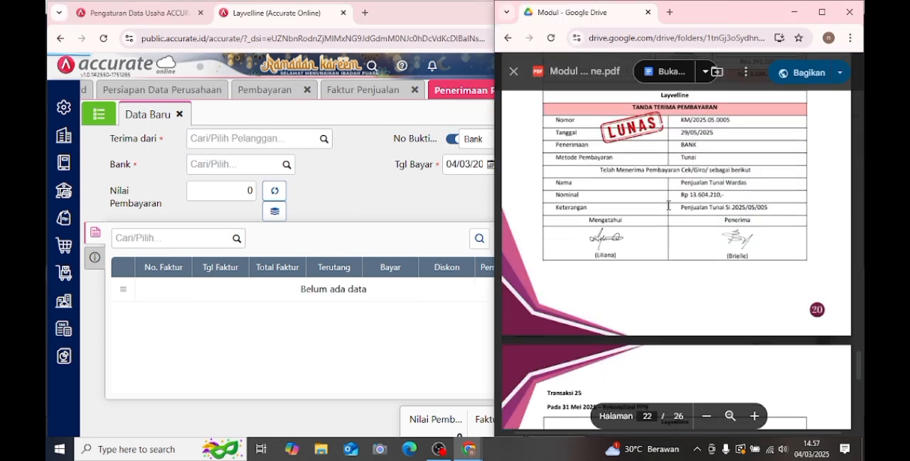
pyautogui.scroll(-1, 667, 206)
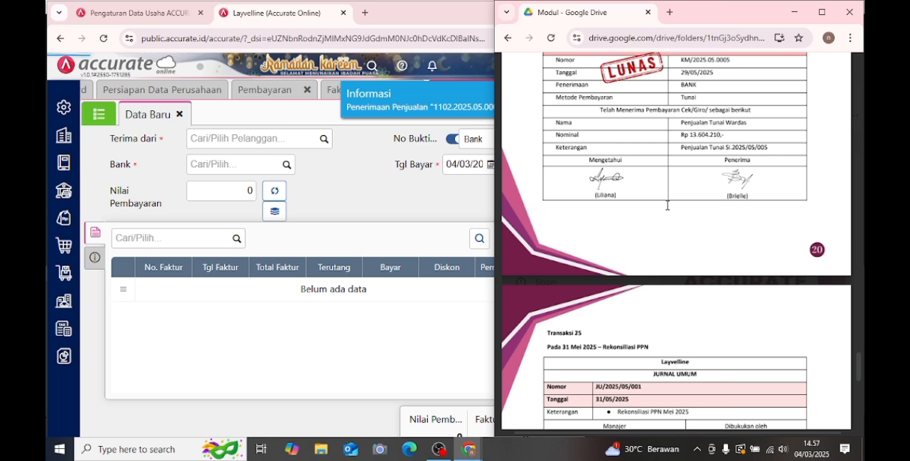
pyautogui.scroll(-2, 668, 206)
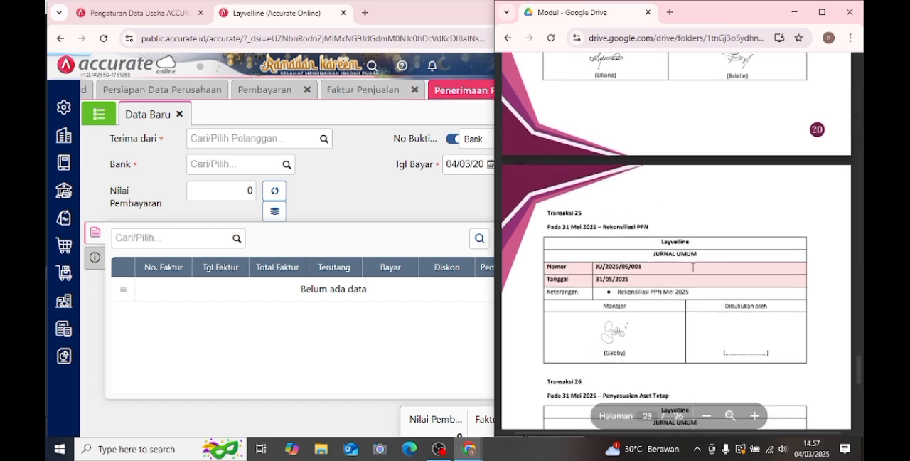
pyautogui.scroll(-1, 662, 205)
pyautogui.click(419, 376)
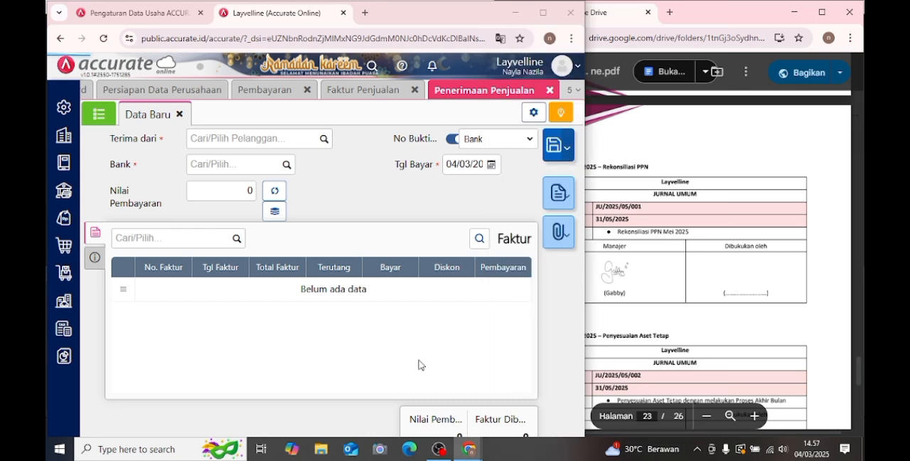
pyautogui.click(418, 97)
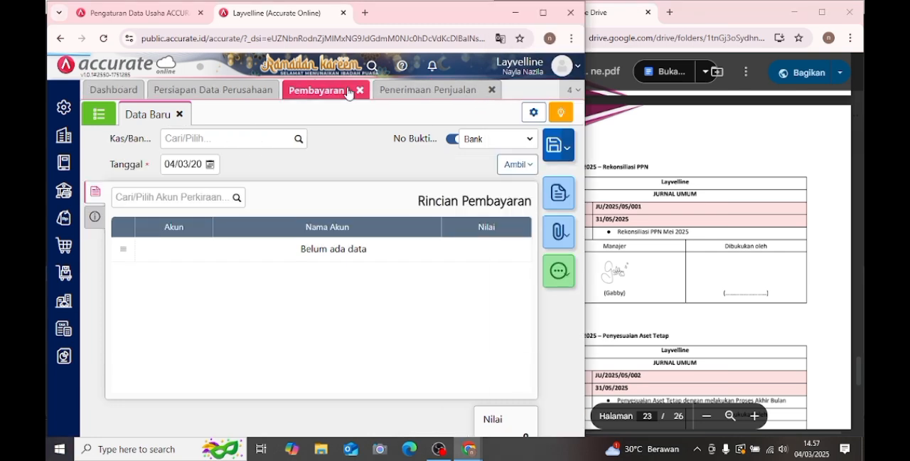
pyautogui.click(363, 91)
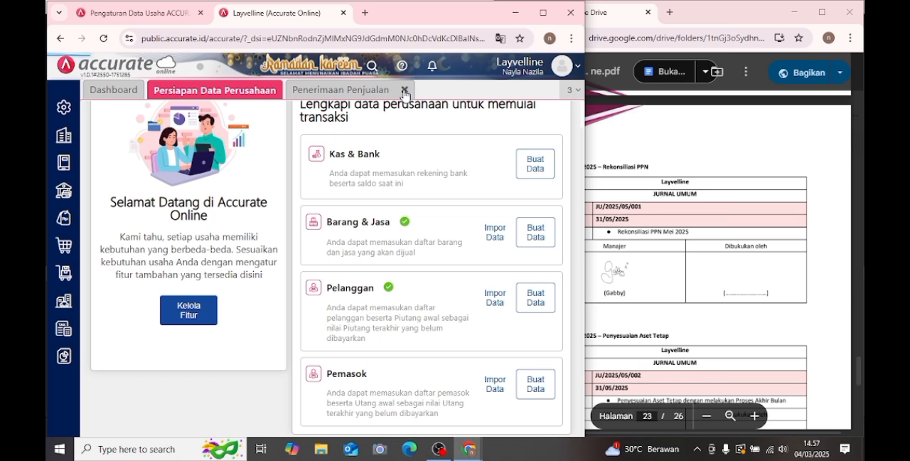
pyautogui.click(405, 91)
# - Open the Rekonsiliasi PPN Lebih/Kurang Bayar report from the Pajak category of Daftar Laporan
pyautogui.click(693, 189)
pyautogui.scroll(-1, 693, 188)
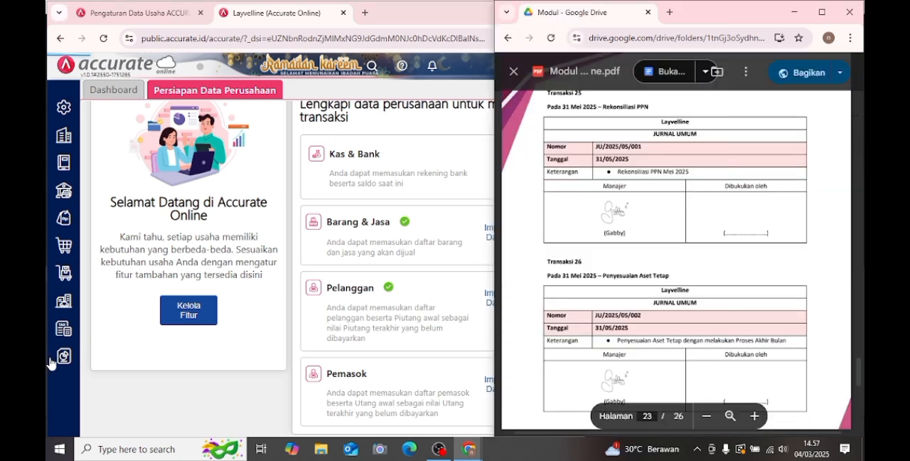
pyautogui.click(73, 366)
pyautogui.moveTo(73, 369)
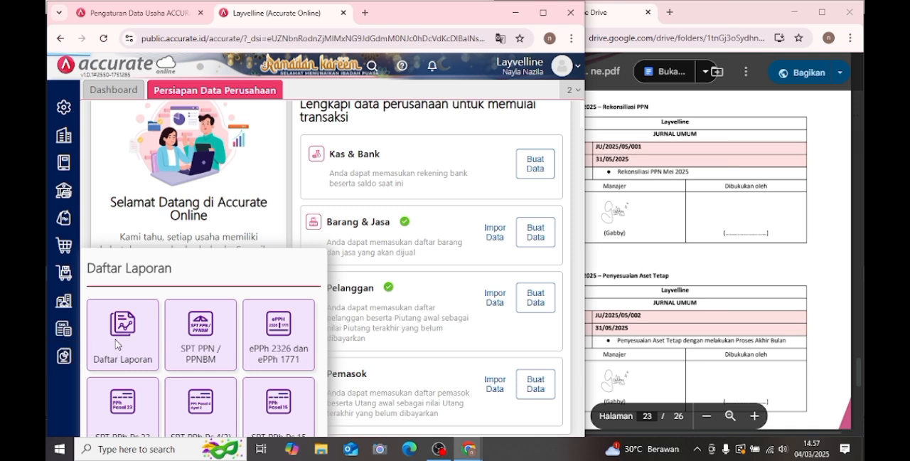
pyautogui.click(118, 345)
pyautogui.scroll(-5, 149, 370)
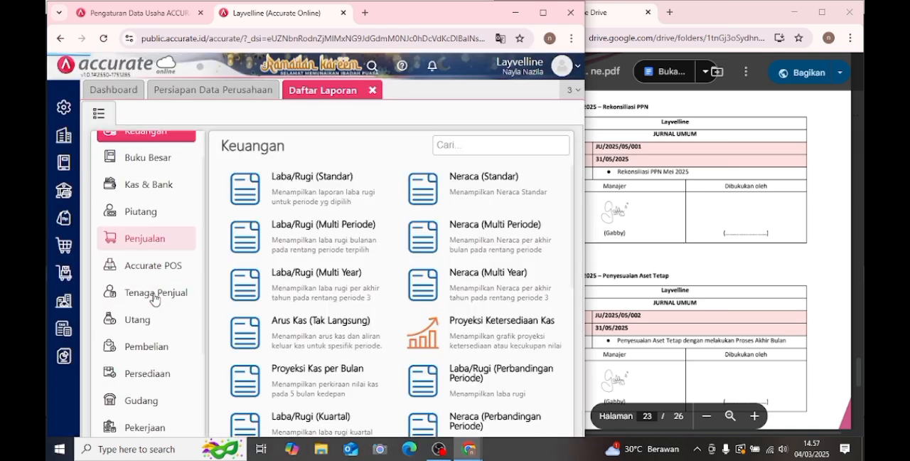
pyautogui.click(149, 382)
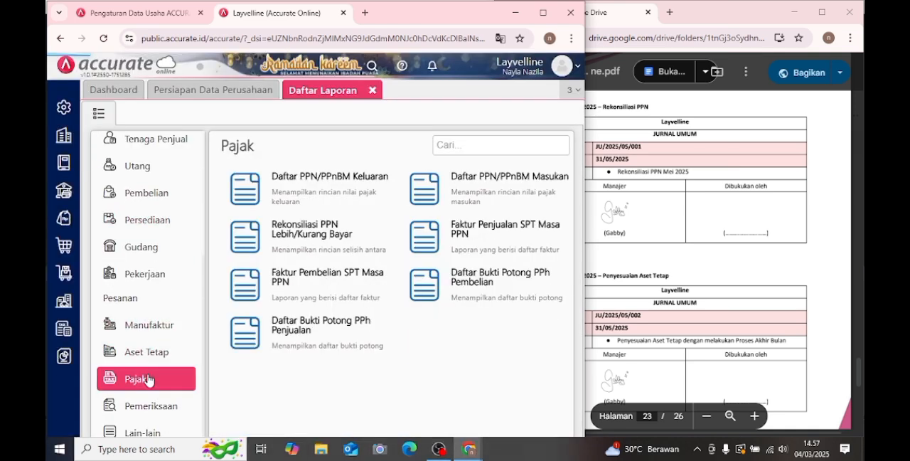
pyautogui.click(269, 247)
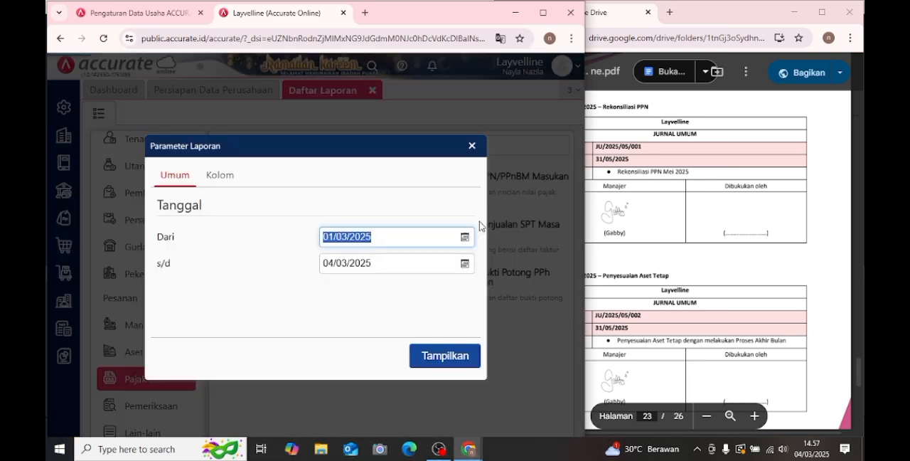
# - Display the report for the period 01/05/2025 to 31/05/2025
pyautogui.click(463, 236)
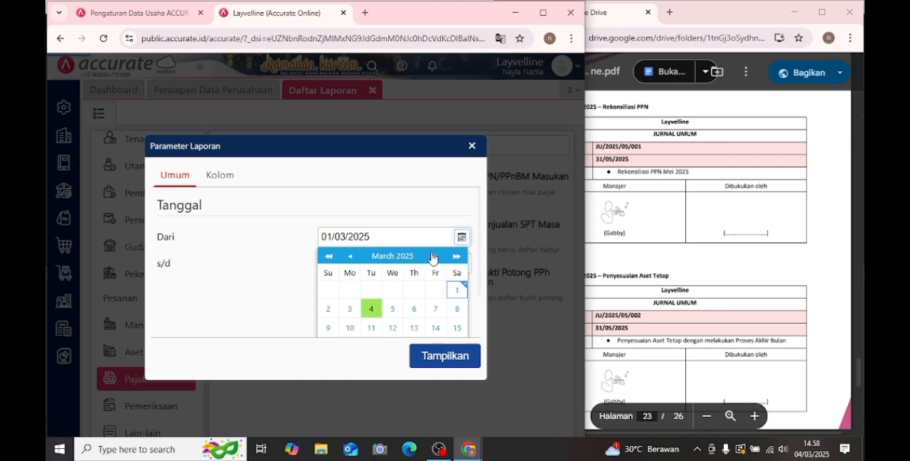
pyautogui.click(434, 256)
pyautogui.click(433, 257)
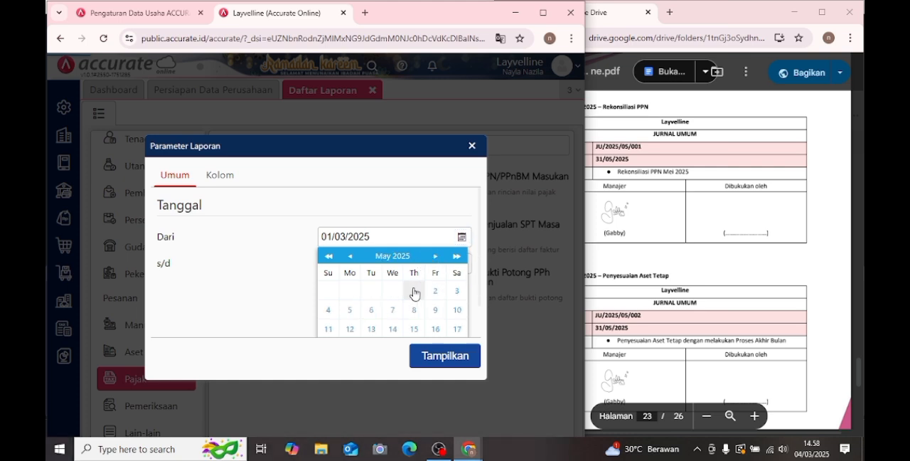
pyautogui.click(413, 291)
pyautogui.click(331, 265)
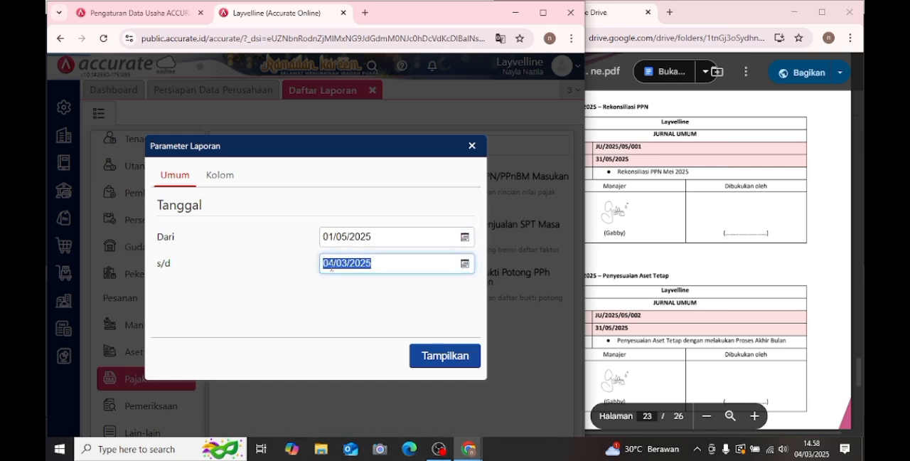
pyautogui.write('31')
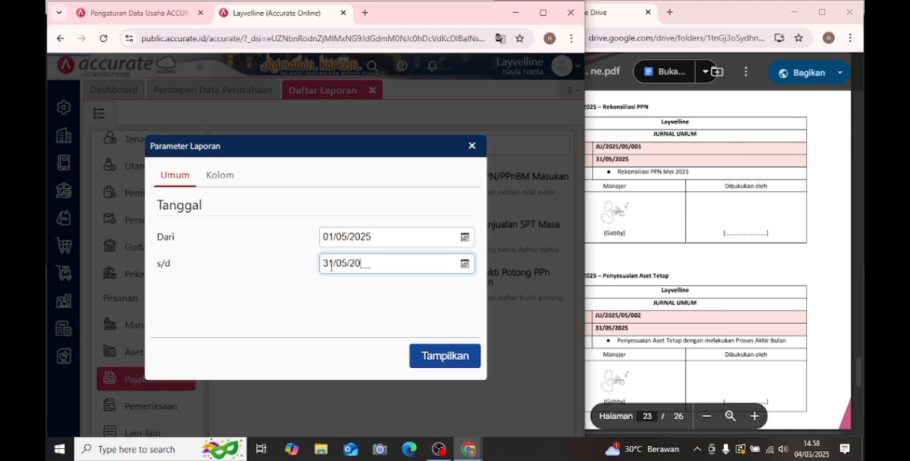
pyautogui.click(455, 355)
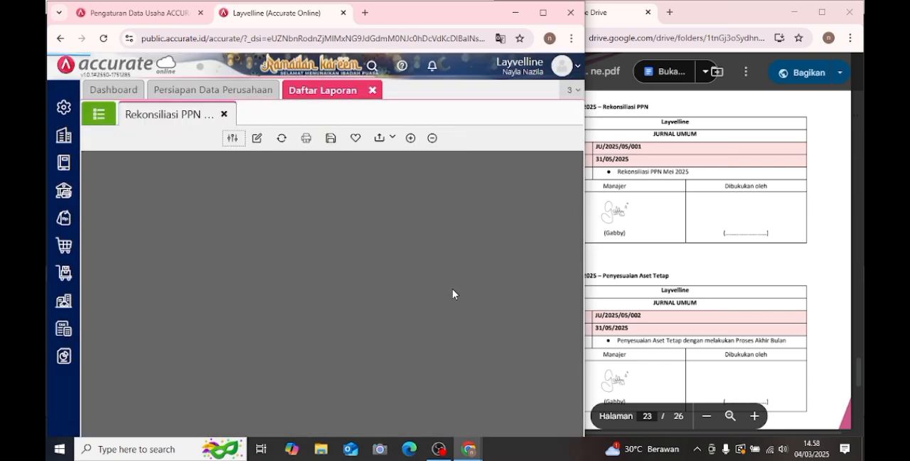
# - Widen the Accurate window to show the report's amounts and copy the Total dari PPN Keluaran figure
pyautogui.scroll(-5, 452, 288)
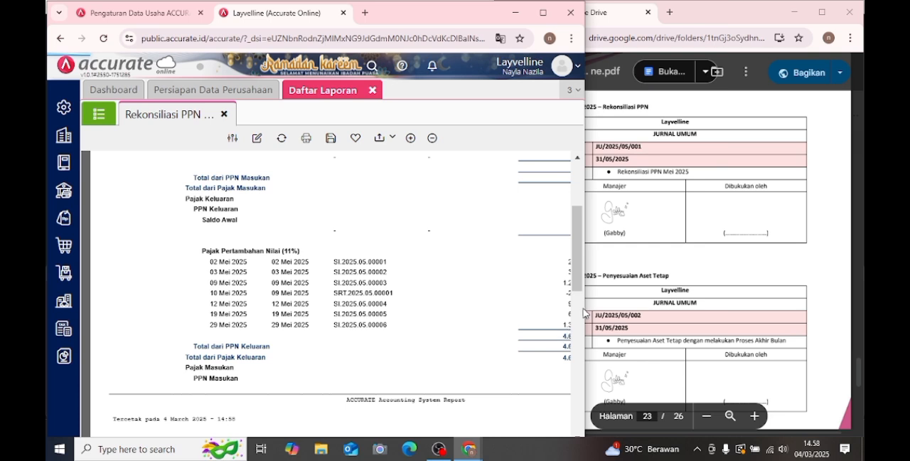
pyautogui.moveTo(587, 309); pyautogui.dragTo(644, 303)
pyautogui.moveTo(565, 324); pyautogui.dragTo(489, 346)
pyautogui.click(491, 345)
pyautogui.scroll(5, 494, 338)
pyautogui.scroll(-2, 494, 338)
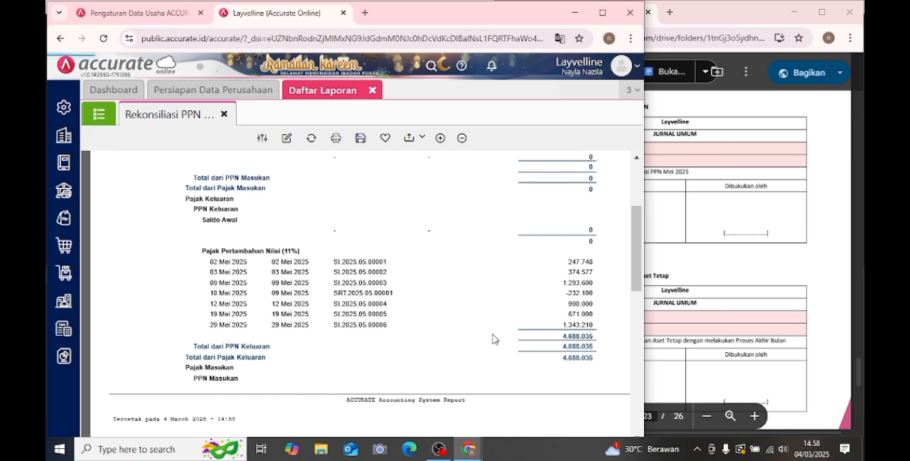
pyautogui.scroll(-5, 496, 332)
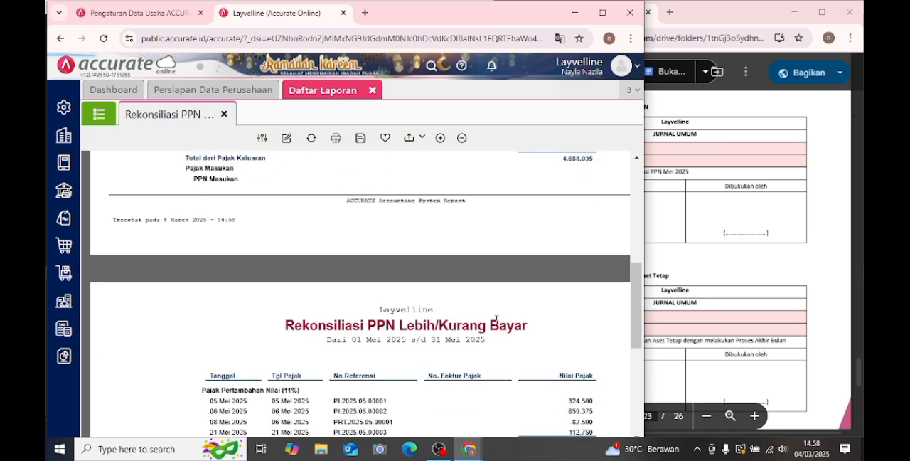
pyautogui.scroll(3, 502, 309)
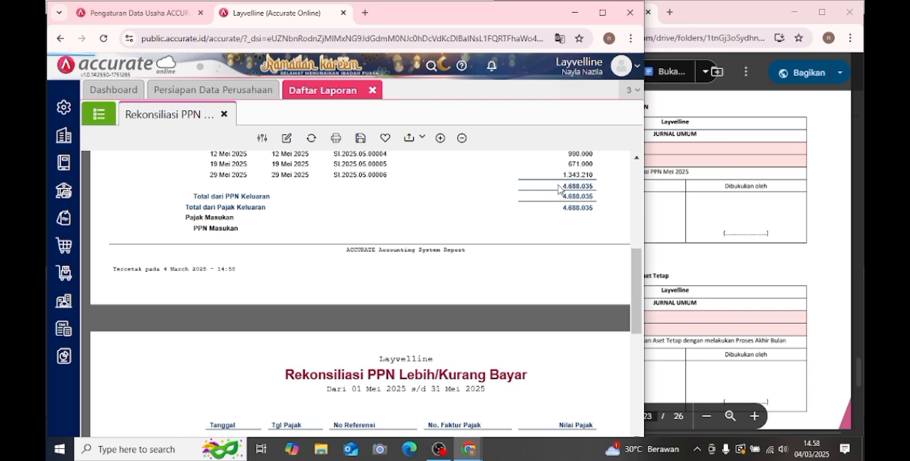
pyautogui.doubleClick(581, 193)
# - Open a new Jurnal Umum entry from Buku Besar and set its Tanggal to 31/05/2025
pyautogui.click(64, 162)
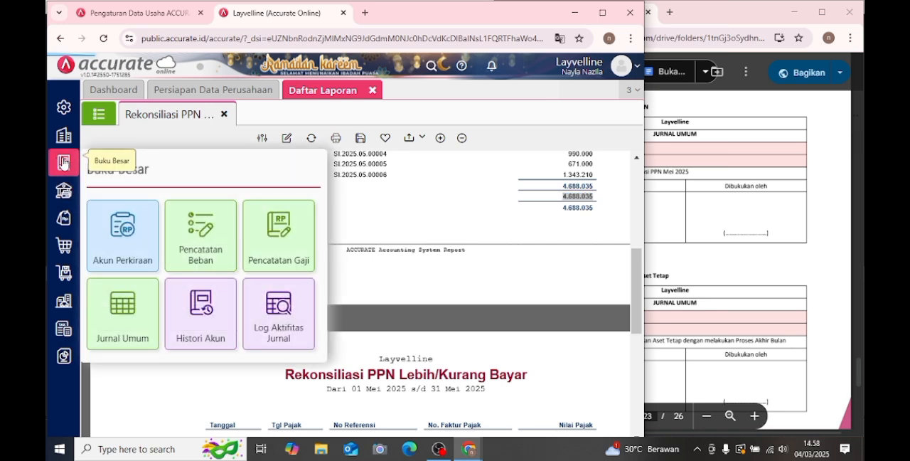
pyautogui.click(138, 310)
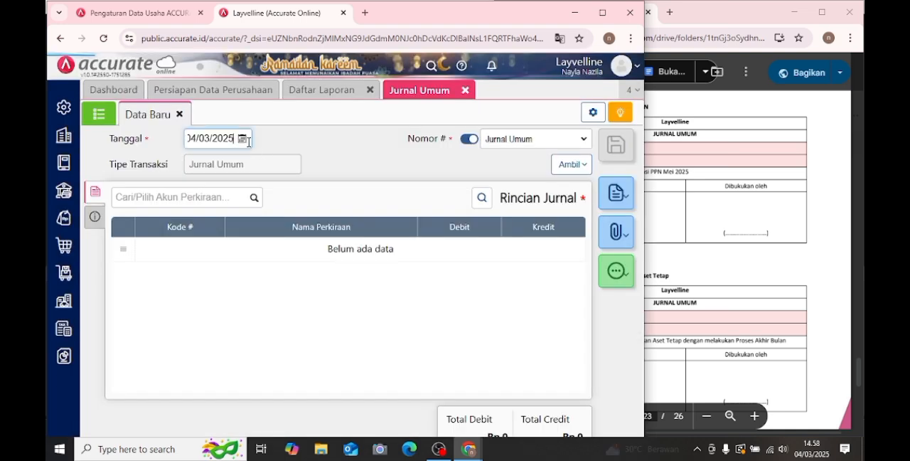
pyautogui.click(242, 139)
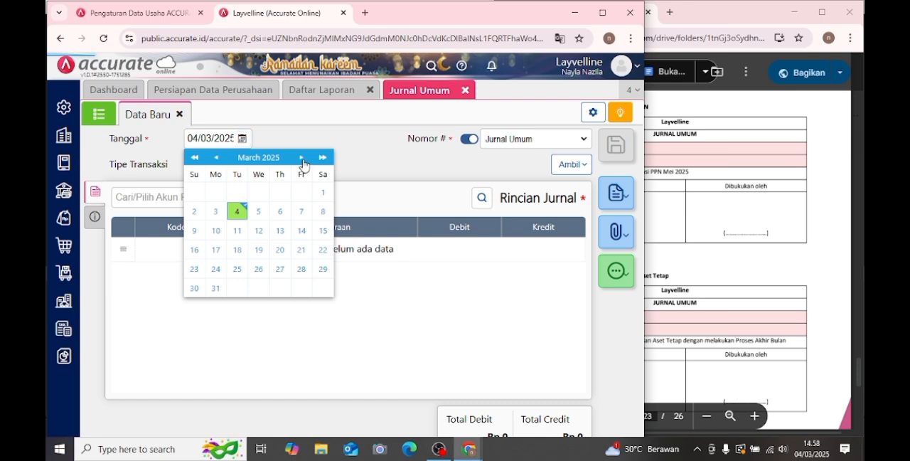
pyautogui.click(301, 158)
pyautogui.click(302, 159)
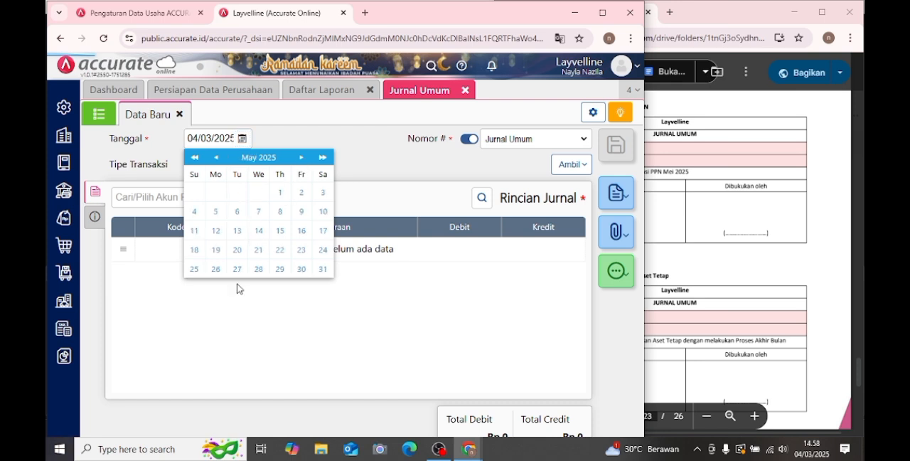
pyautogui.click(323, 269)
# - Add the PPN Keluaran account to the journal with the copied total of 4.688.035 as Debit
pyautogui.click(198, 195)
pyautogui.write('ppn kelua')
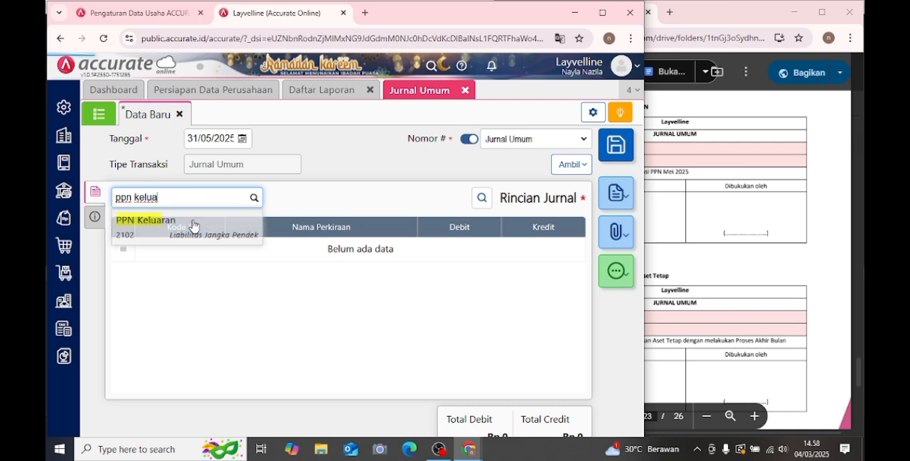
pyautogui.click(192, 222)
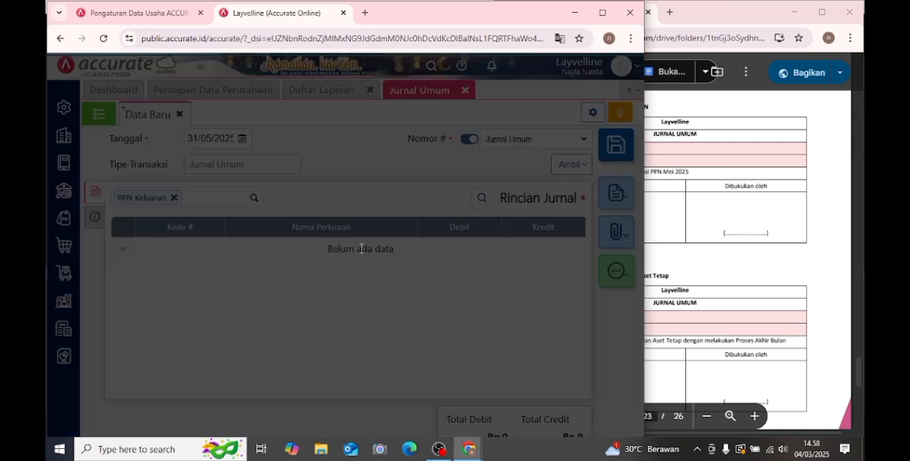
pyautogui.doubleClick(361, 253)
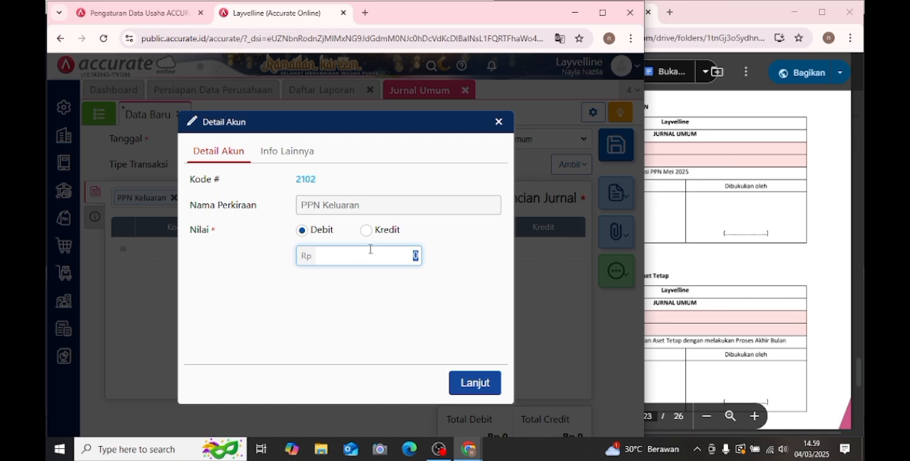
pyautogui.write('4 688 035')
pyautogui.click(473, 382)
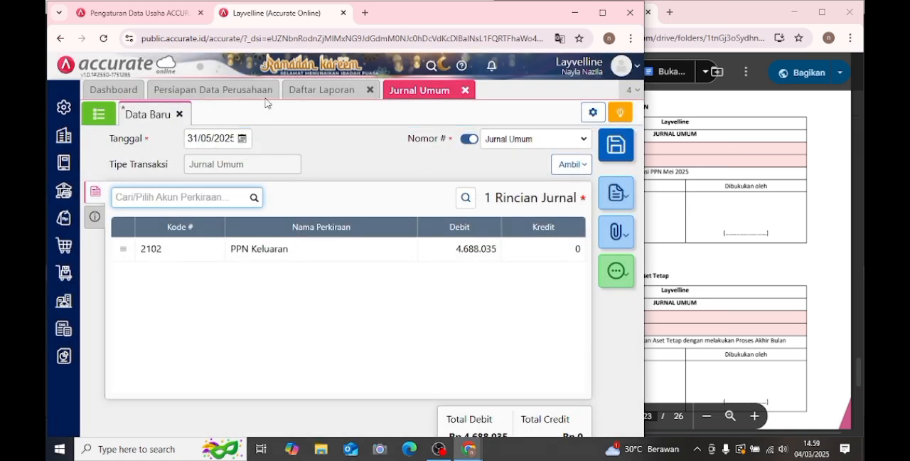
# - Copy the Total dari Pajak Masukan figure from the Rekonsiliasi PPN report, without its minus sign, and return to the journal
pyautogui.click(310, 90)
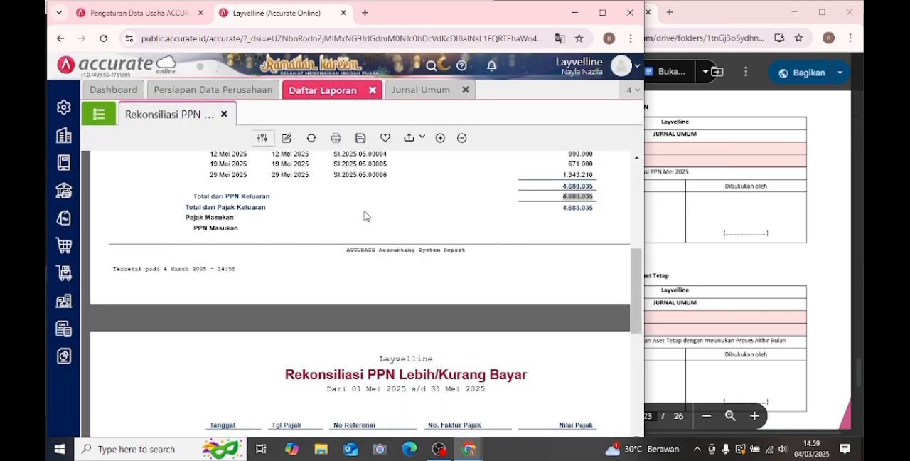
pyautogui.scroll(-3, 364, 216)
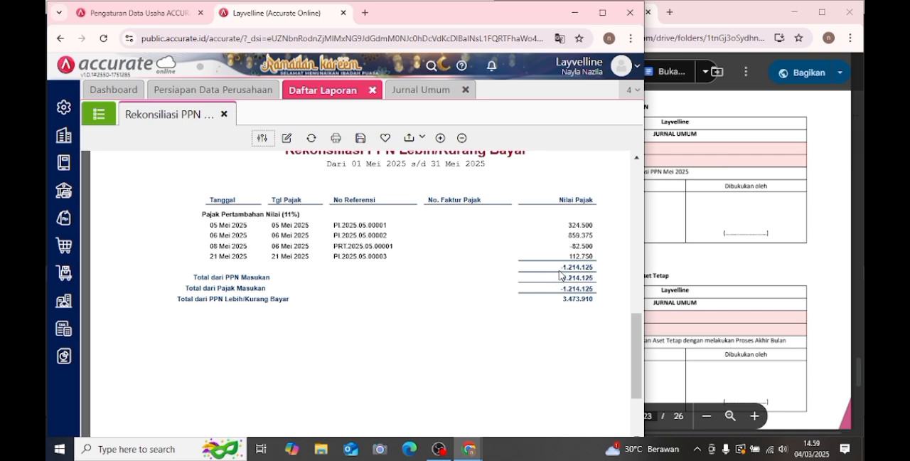
pyautogui.moveTo(564, 288); pyautogui.dragTo(597, 295)
pyautogui.hotkey('ctrl', 'c')
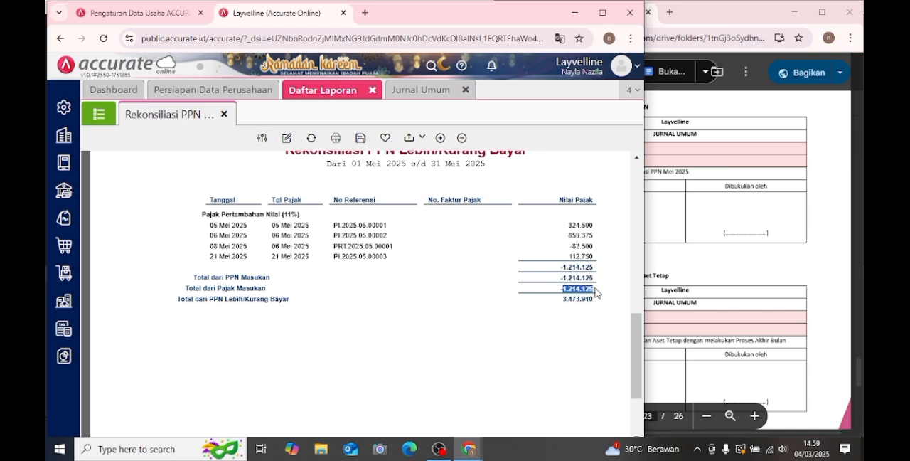
pyautogui.click(597, 292)
pyautogui.click(427, 91)
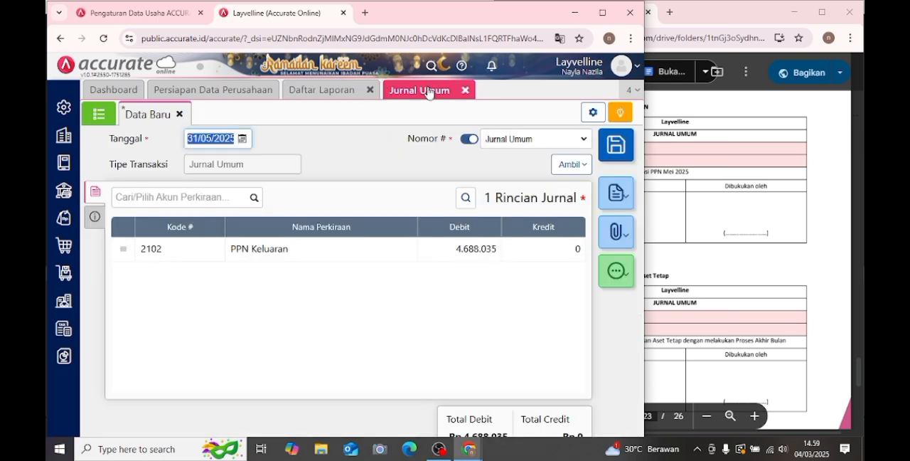
# - Add the PPN Masukan account to the journal with a Kredit value of 1.214.125
pyautogui.click(212, 194)
pyautogui.write('ppn mas')
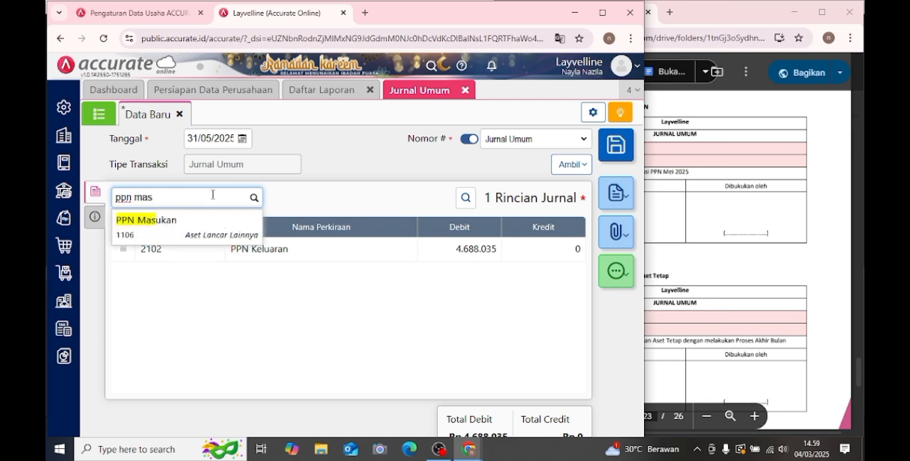
pyautogui.click(229, 235)
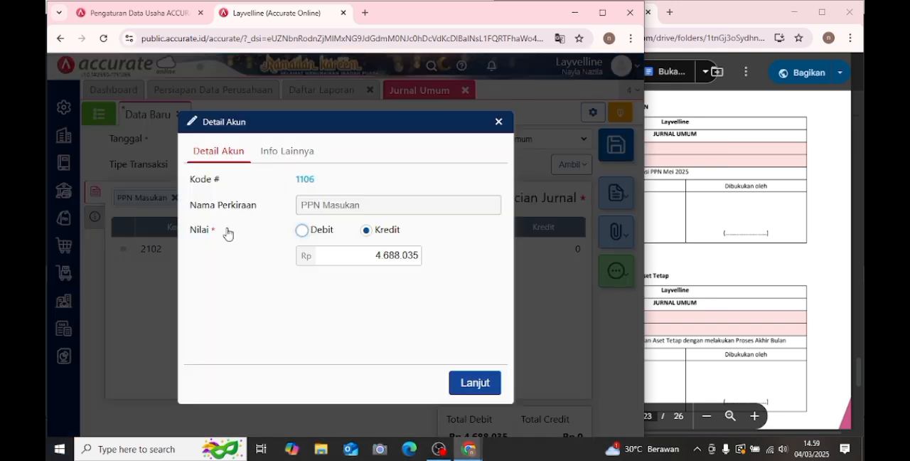
pyautogui.moveTo(354, 256); pyautogui.dragTo(436, 261)
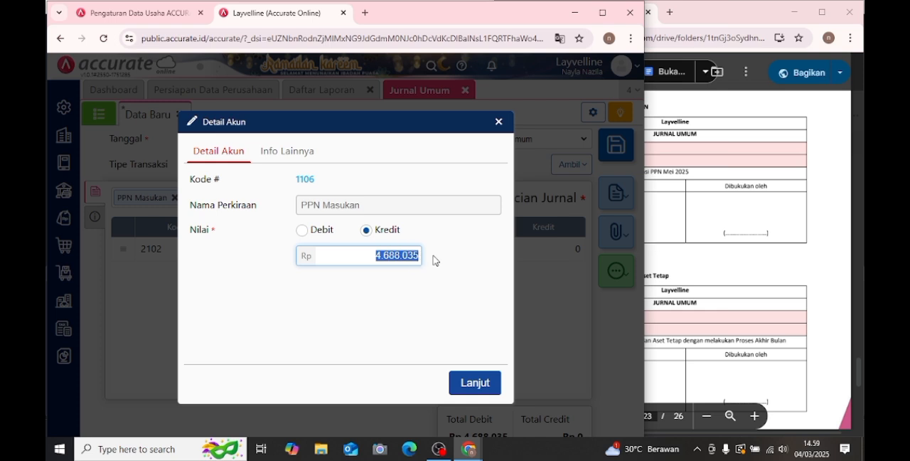
pyautogui.hotkey('ctrl', 'v')
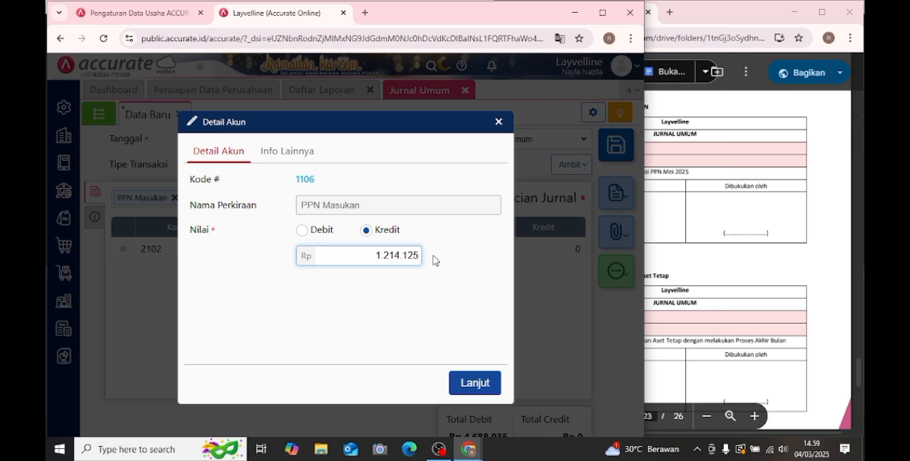
pyautogui.click(485, 382)
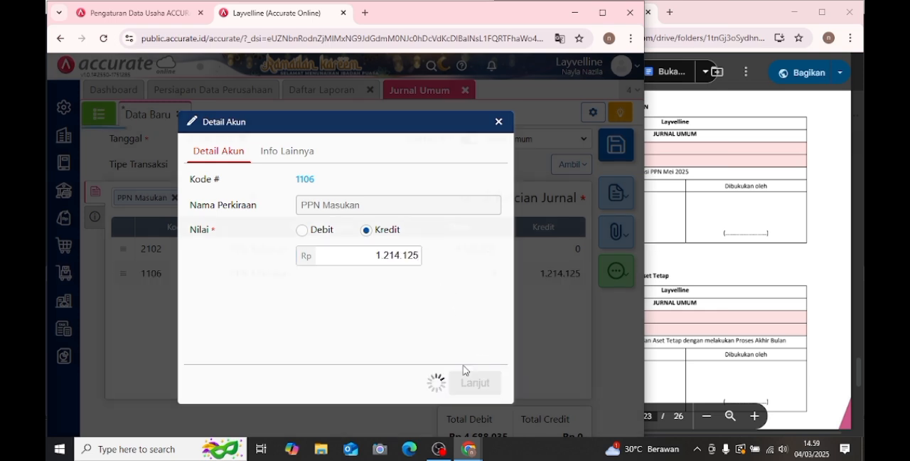
# - Add the PPN Lebih Bayar account to the journal with the remaining 3.473.910 as Kredit
pyautogui.write('ppn leb')
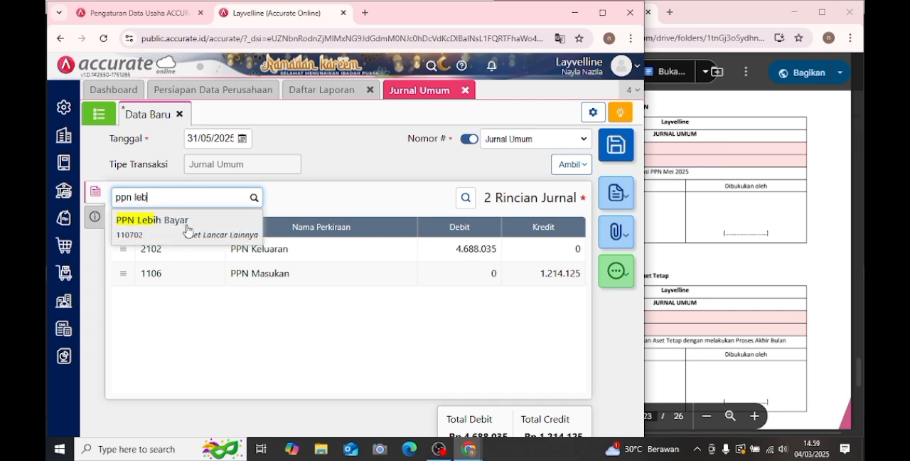
pyautogui.click(187, 227)
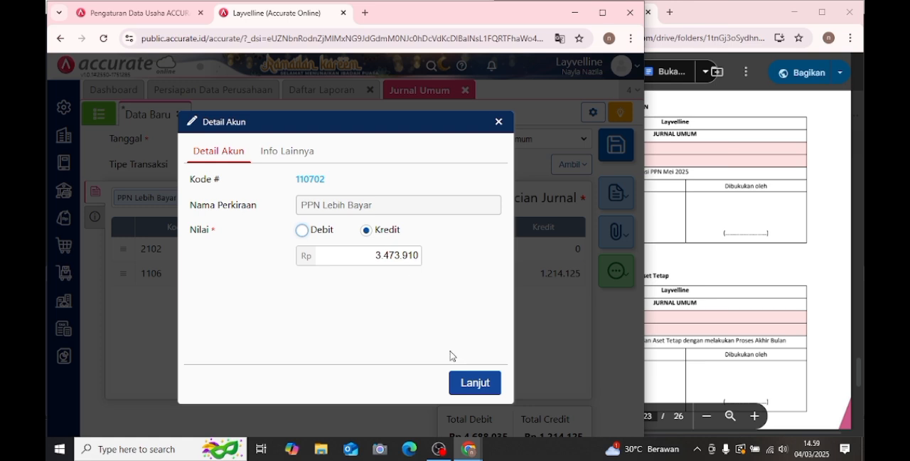
pyautogui.click(473, 381)
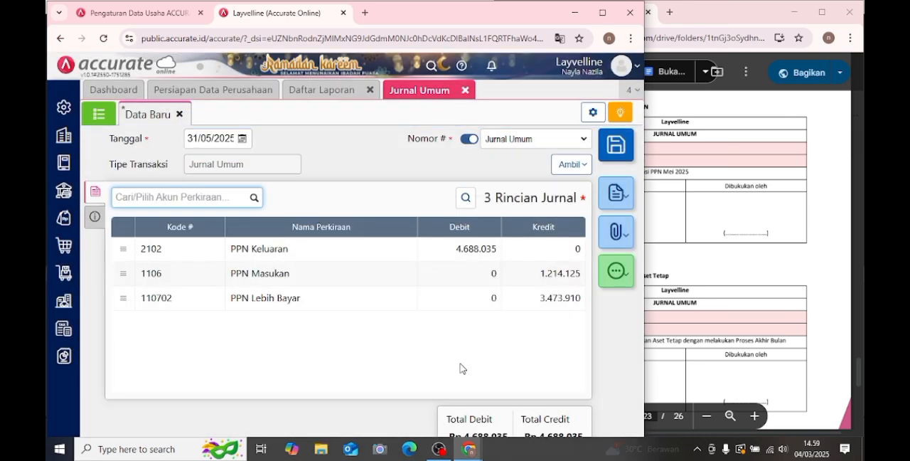
# - Enter "rekonsiliasi ppn" as the journal's Keterangan and save the journal entry
pyautogui.click(92, 223)
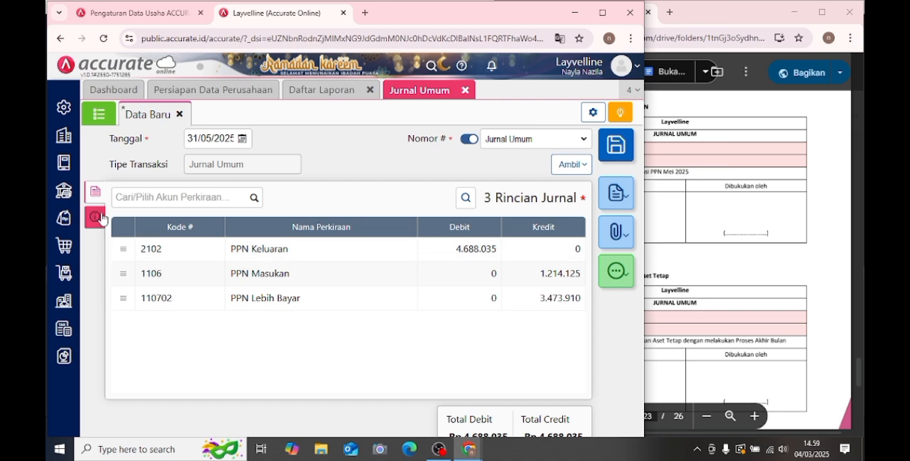
pyautogui.click(102, 218)
pyautogui.click(258, 240)
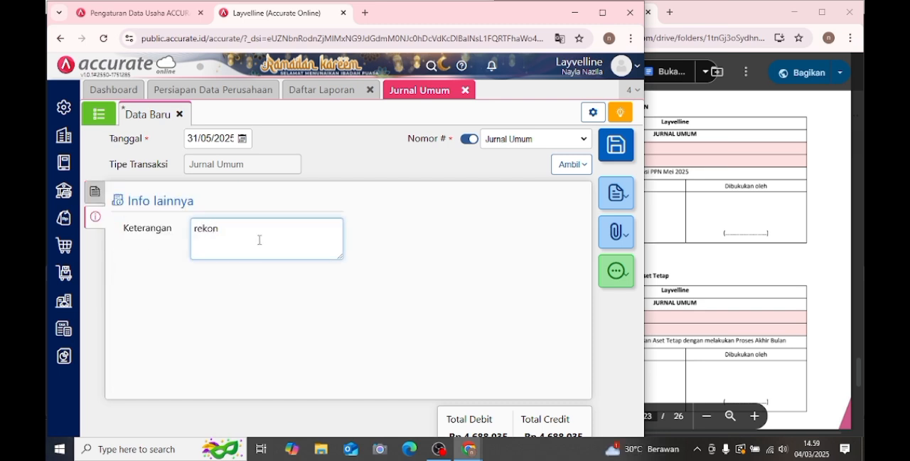
pyautogui.write('rekonsia')
pyautogui.press('BackSpace')
pyautogui.write('liasi ppn')
pyautogui.click(95, 191)
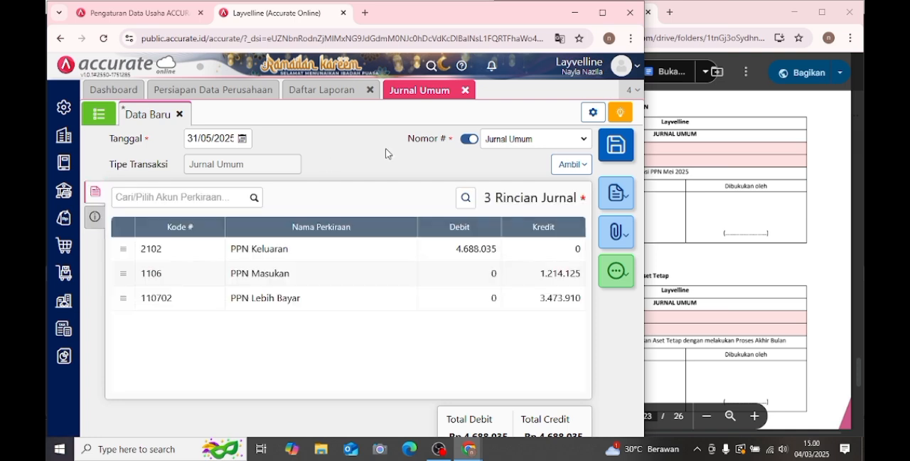
pyautogui.click(616, 147)
# - Find Transaksi 26 in the PDF module and close the Daftar Laporan and Jurnal Umum pages
pyautogui.click(731, 203)
pyautogui.scroll(-3, 730, 203)
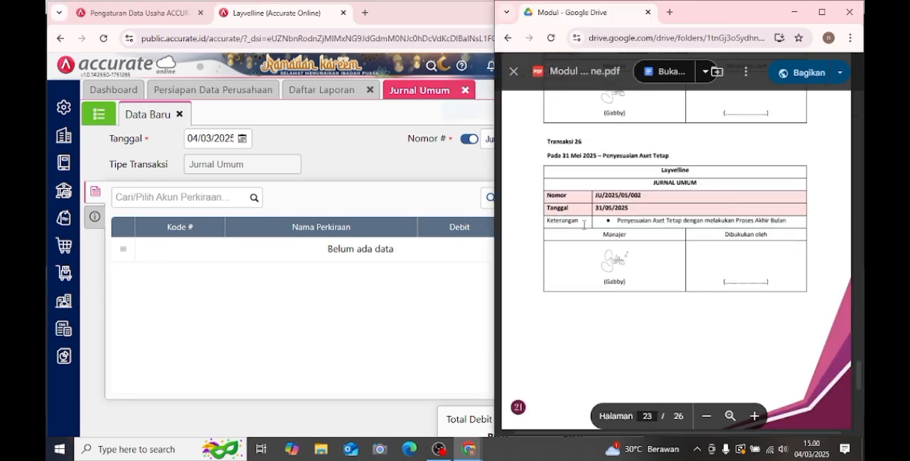
pyautogui.click(371, 91)
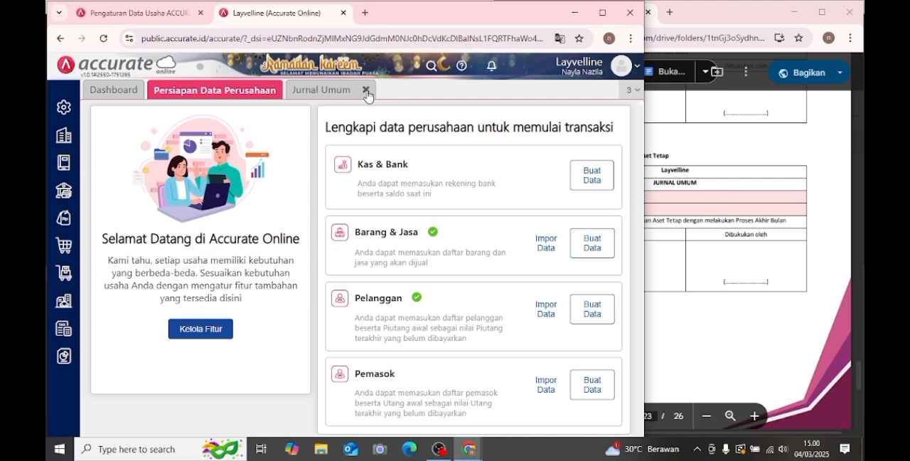
pyautogui.click(366, 91)
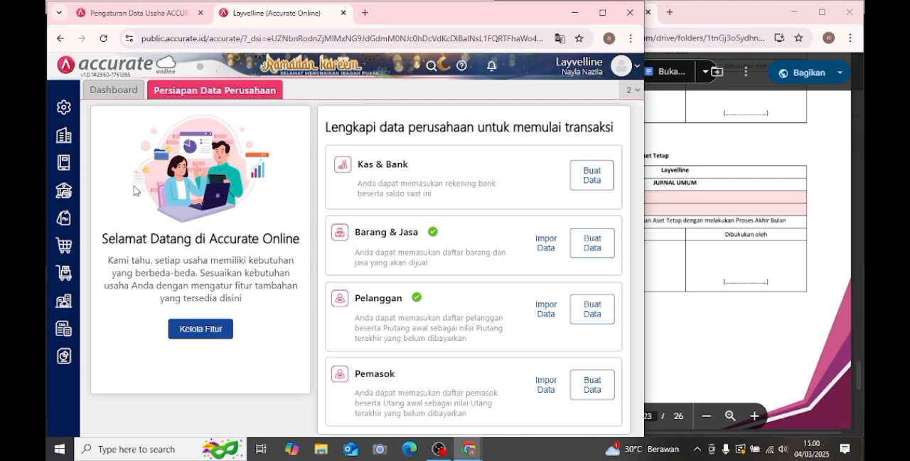
# - Open Proses Akhir Bulan from the Perusahaan module, set Bulan to Mei and save the month-end process
pyautogui.click(64, 147)
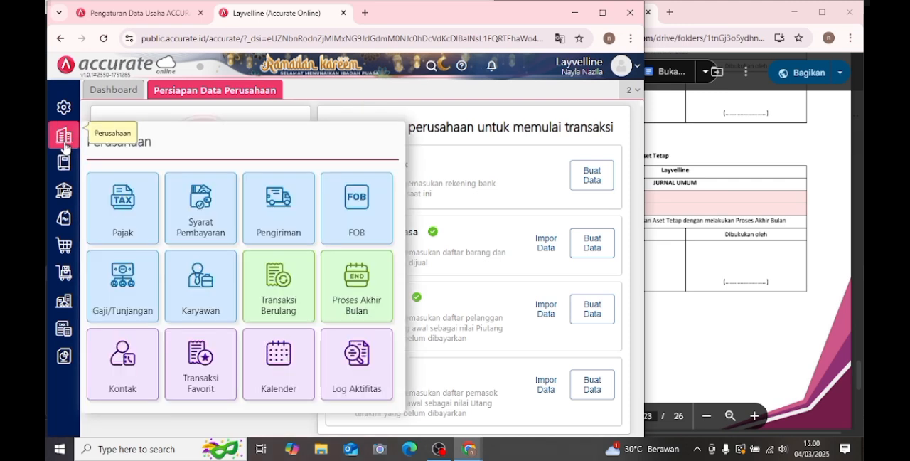
pyautogui.click(351, 283)
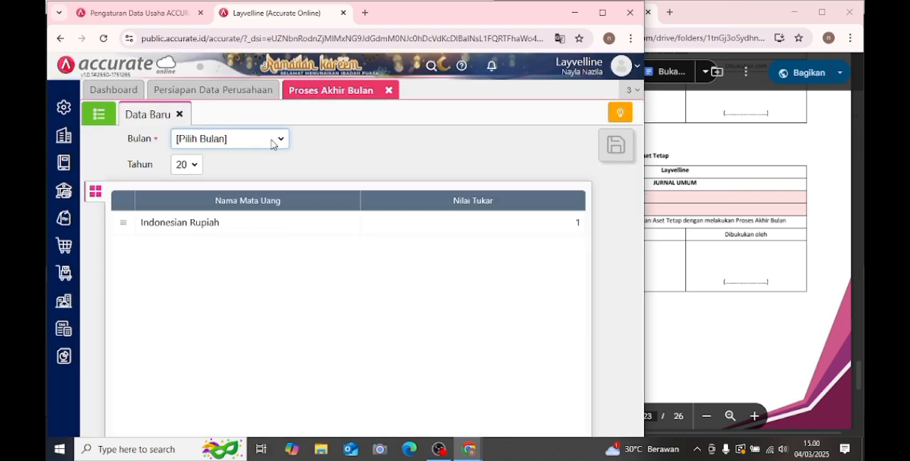
pyautogui.click(273, 141)
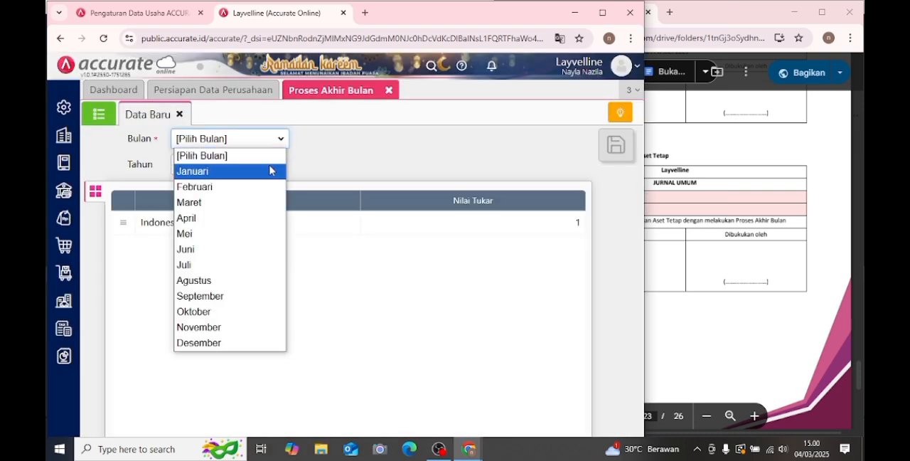
pyautogui.click(240, 235)
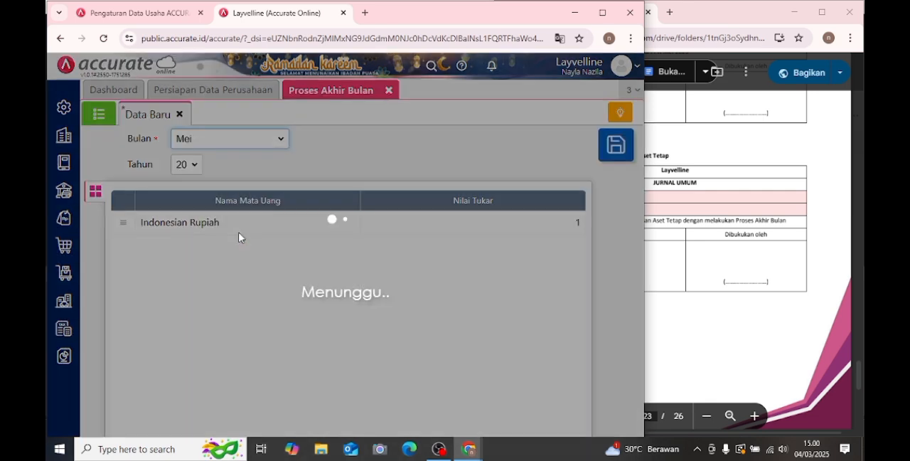
pyautogui.click(612, 143)
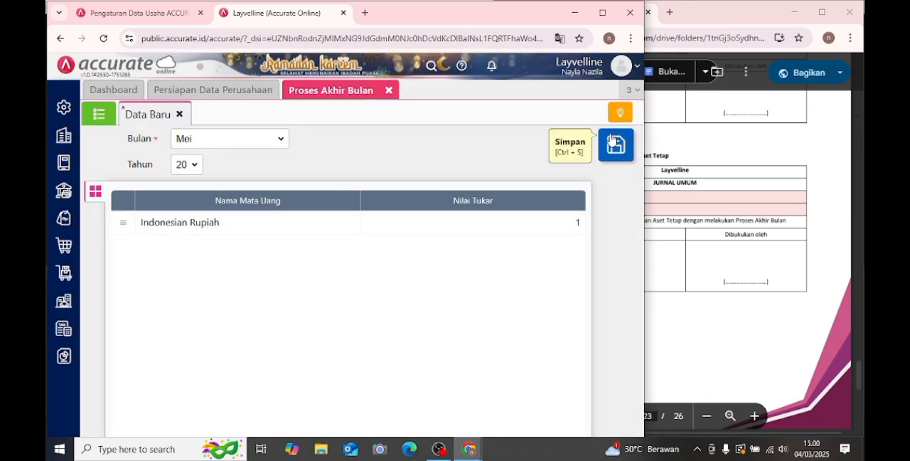
# - Close Proses Akhir Bulan and generate the Neraca (Induk Skontro) financial report with Per Tanggal 31/05/2025
pyautogui.click(389, 91)
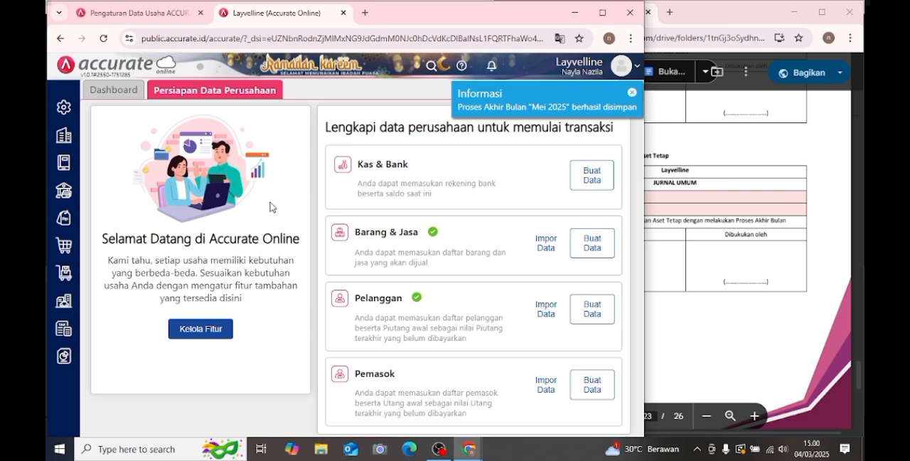
pyautogui.click(67, 359)
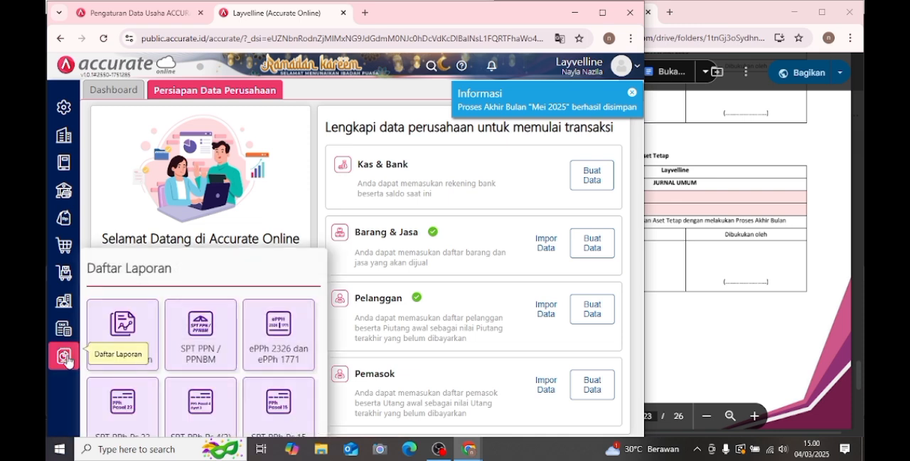
pyautogui.click(114, 336)
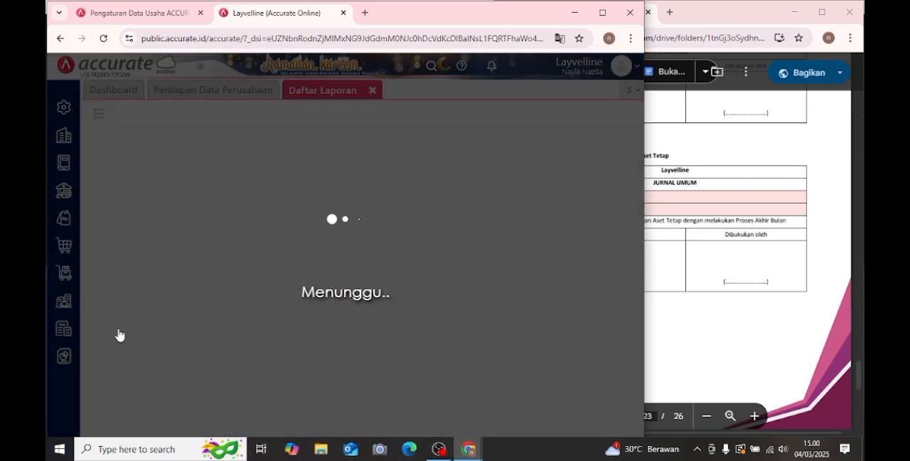
pyautogui.scroll(-3, 359, 291)
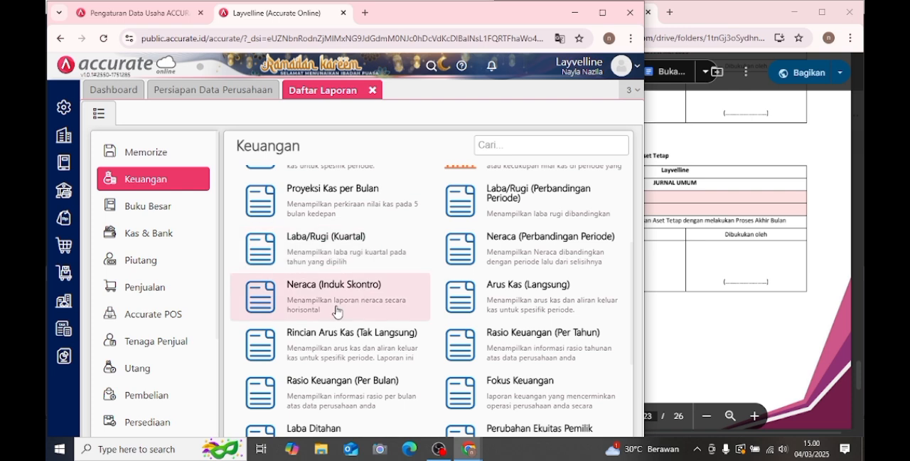
pyautogui.click(336, 294)
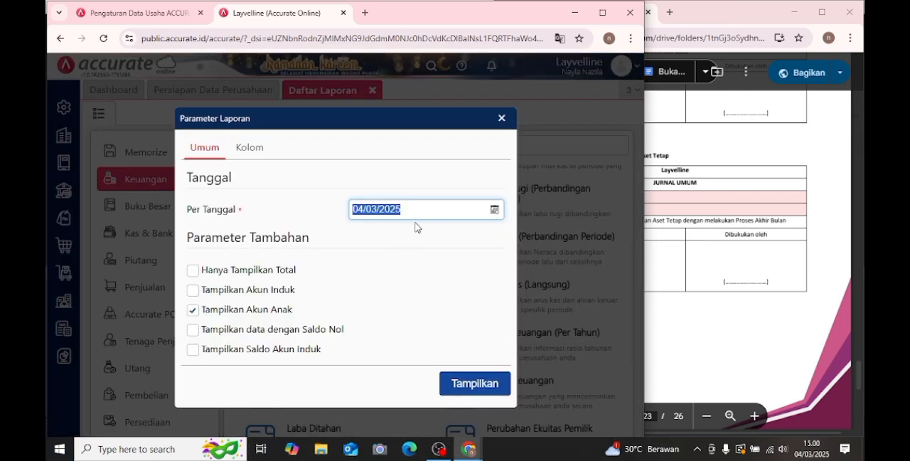
pyautogui.press('BackSpace')
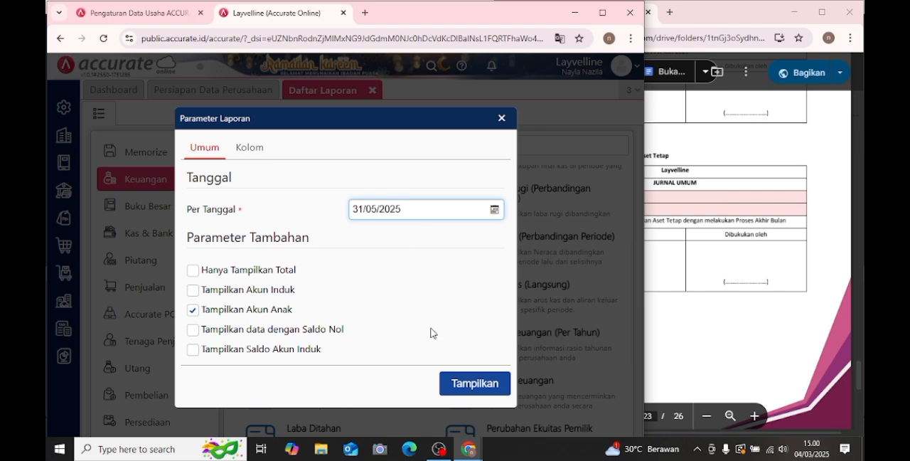
pyautogui.click(475, 383)
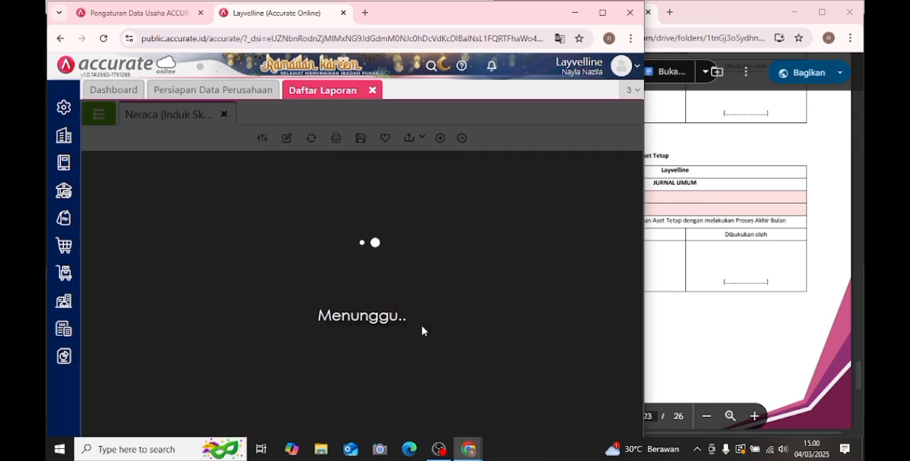
# - Compare the generated Neraca (Induk Skontro) with the balance sheet on page 24 of the PDF module
pyautogui.click(696, 236)
pyautogui.scroll(-5, 695, 236)
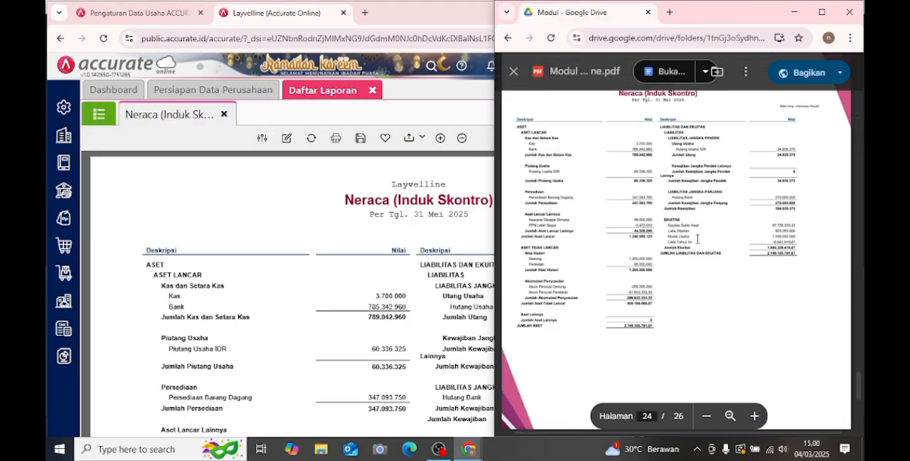
pyautogui.scroll(-5, 412, 313)
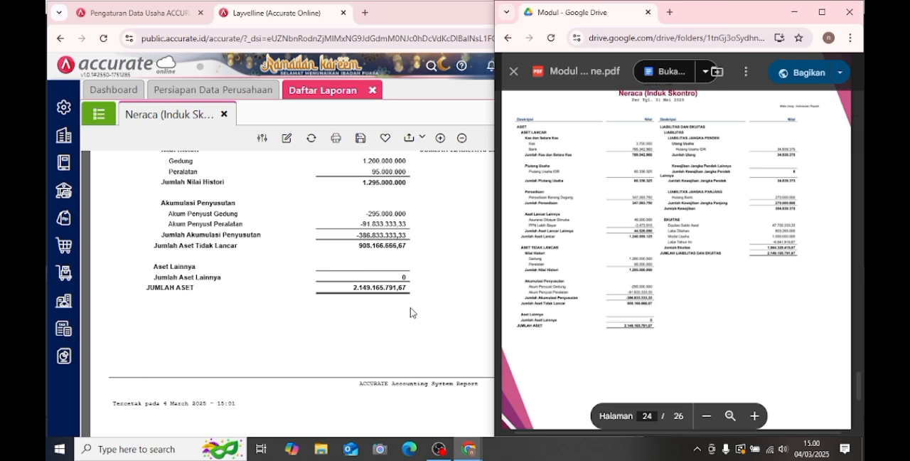
pyautogui.scroll(6, 410, 312)
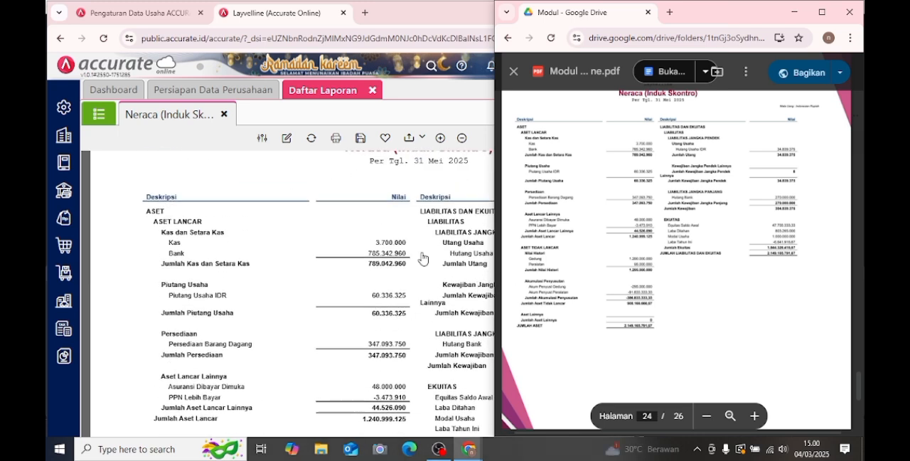
pyautogui.click(315, 182)
pyautogui.scroll(-1, 619, 313)
pyautogui.scroll(-3, 619, 312)
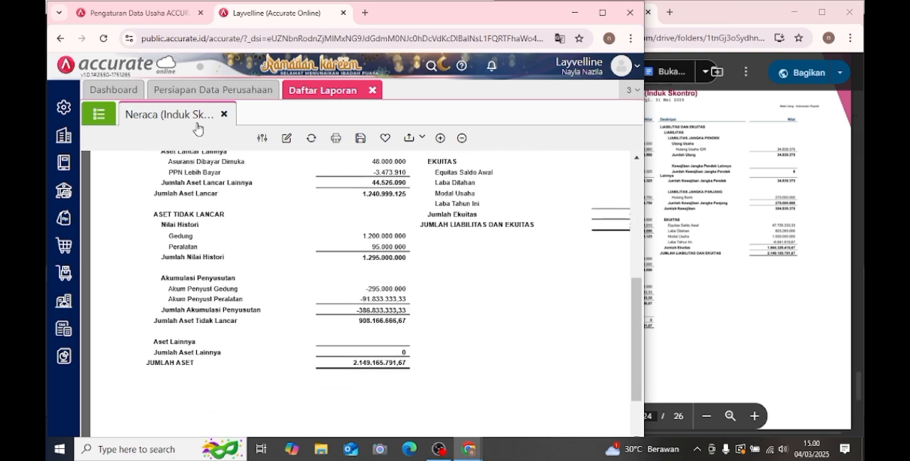
# - Open the report parameters of Laba/Rugi (Standar) from the Keuangan reports and set Dari to 01/05/2025
pyautogui.click(99, 114)
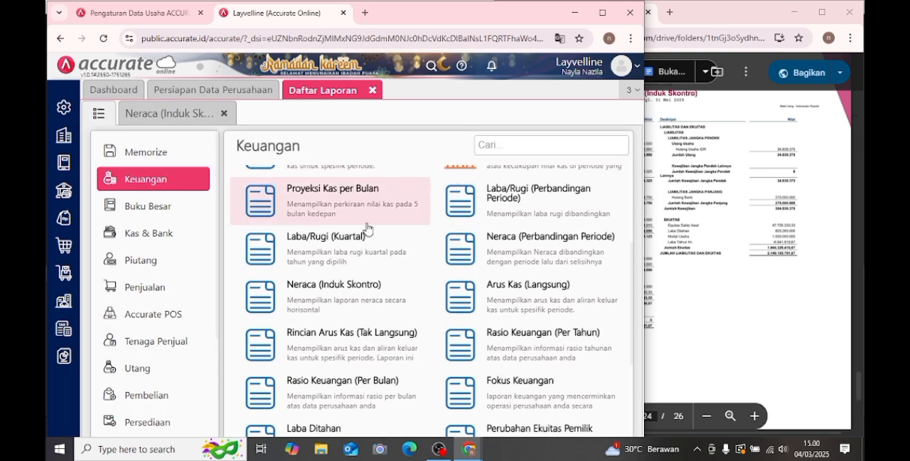
pyautogui.scroll(3, 402, 244)
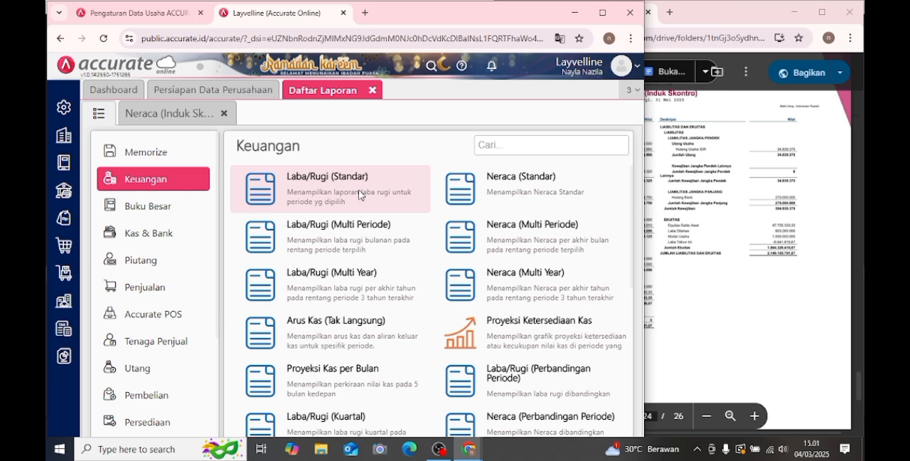
pyautogui.click(360, 194)
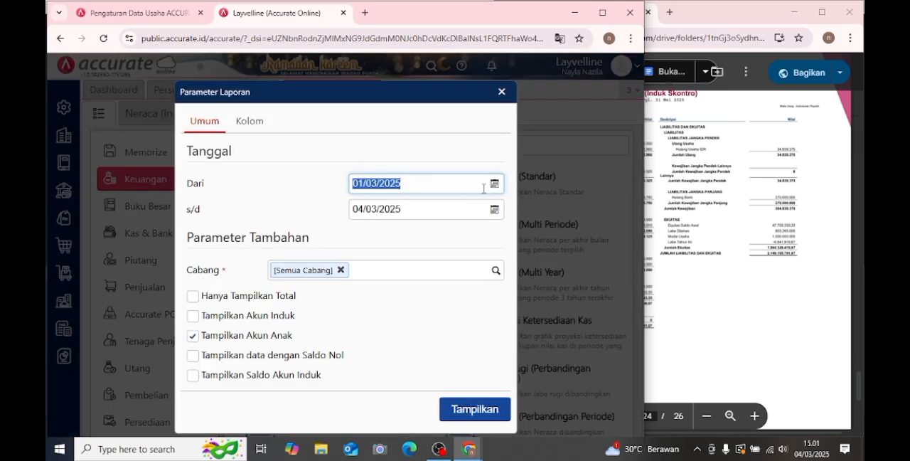
pyautogui.click(494, 183)
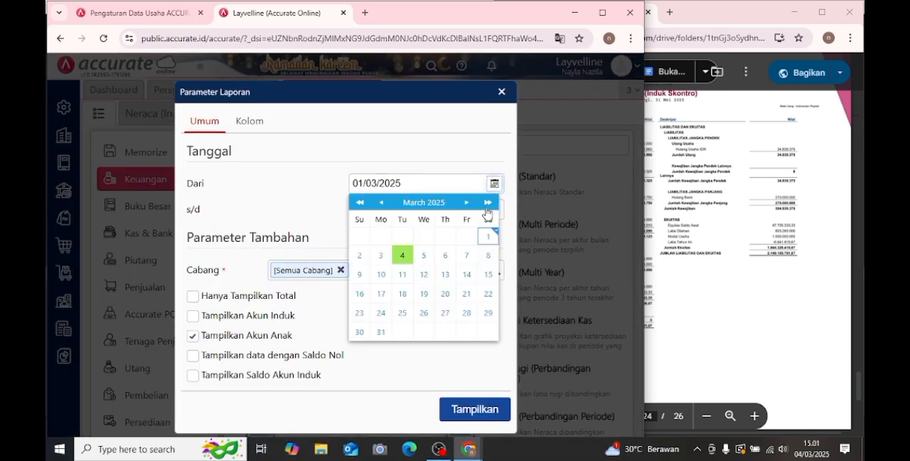
pyautogui.click(467, 203)
pyautogui.click(467, 202)
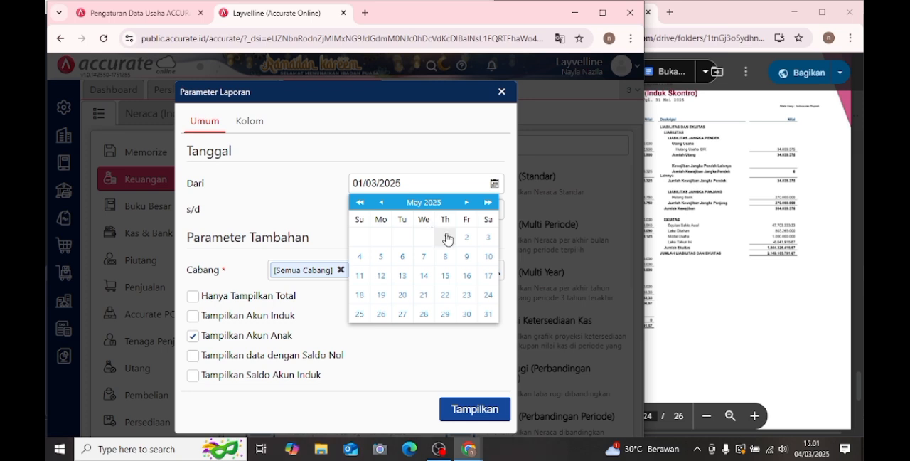
pyautogui.click(446, 236)
# - Set the s/d date to 31/05/2025, then display the Laba/Rugi (Standar) report and read through it
pyautogui.click(490, 211)
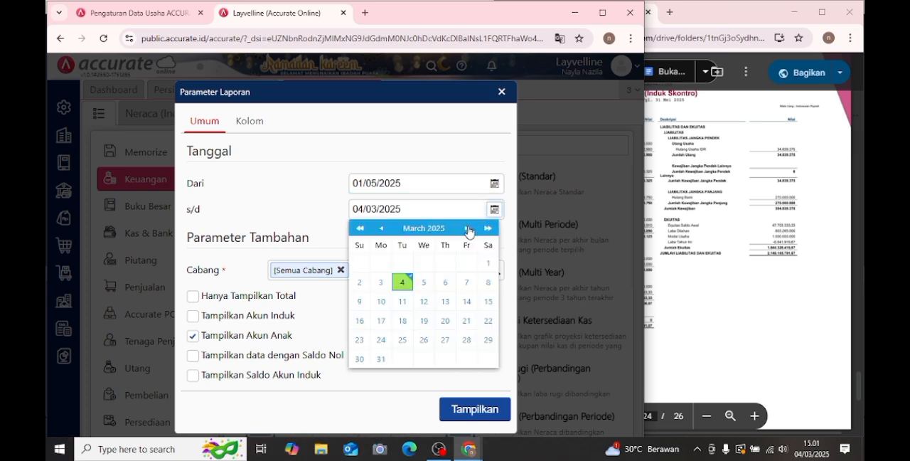
pyautogui.click(467, 228)
pyautogui.click(467, 228)
pyautogui.click(488, 340)
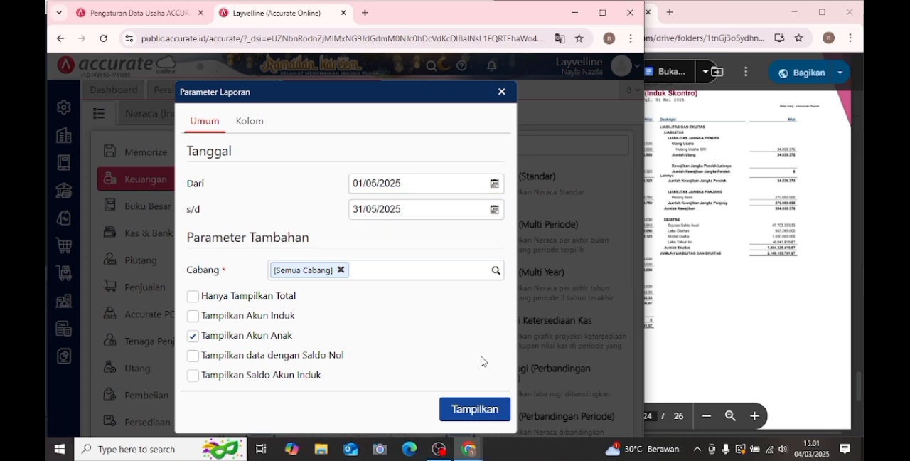
pyautogui.click(472, 410)
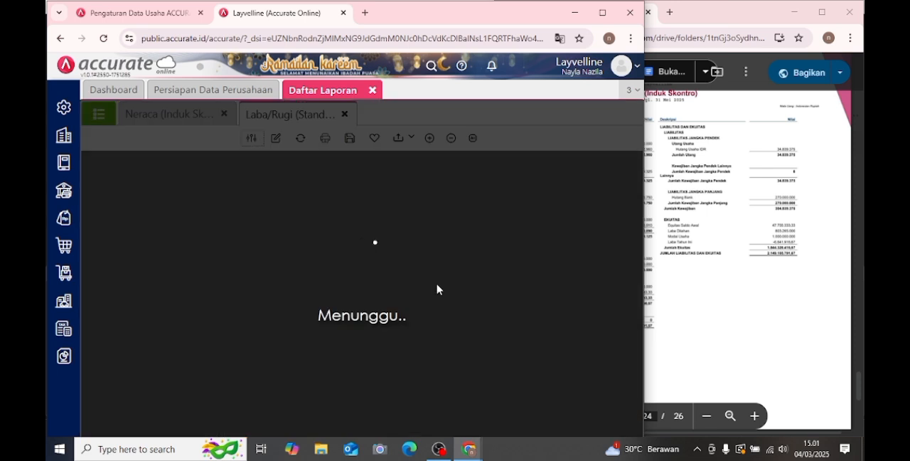
pyautogui.scroll(-3, 441, 268)
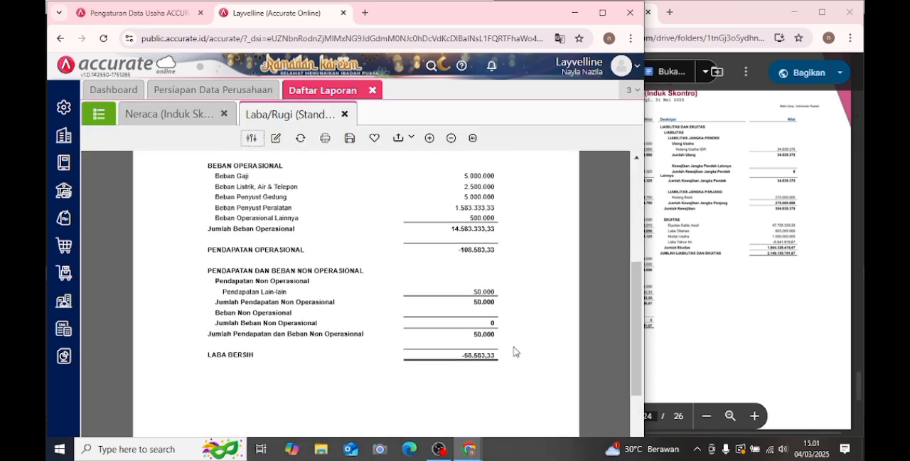
pyautogui.scroll(3, 509, 313)
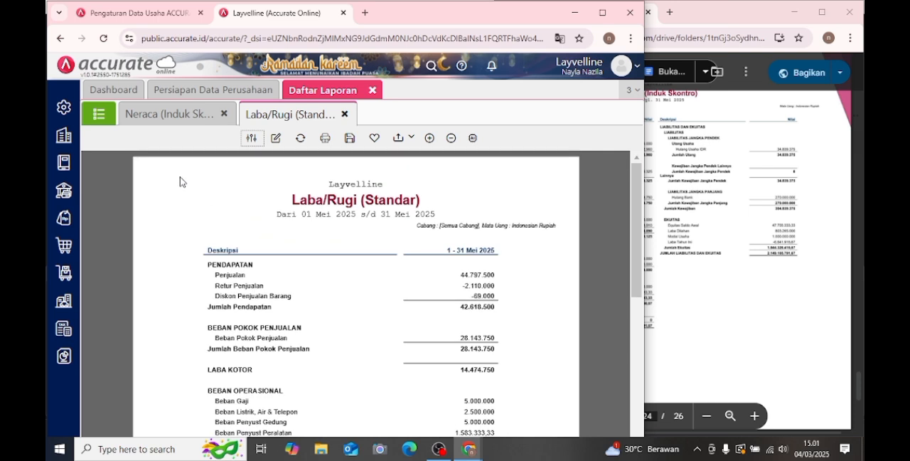
# - Generate the Arus Kas (Langsung) report from the Keuangan reports for the period Mei 2025 s/d Mei 2025
pyautogui.click(98, 116)
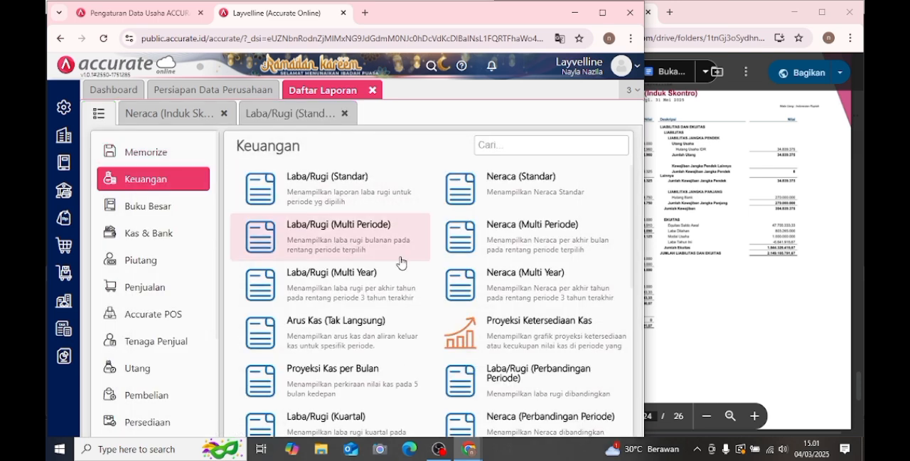
pyautogui.scroll(-1, 407, 245)
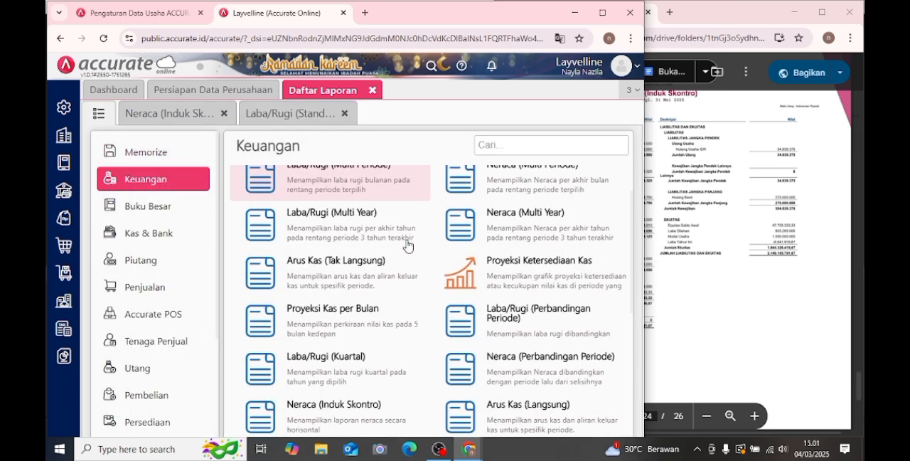
pyautogui.scroll(-1, 518, 356)
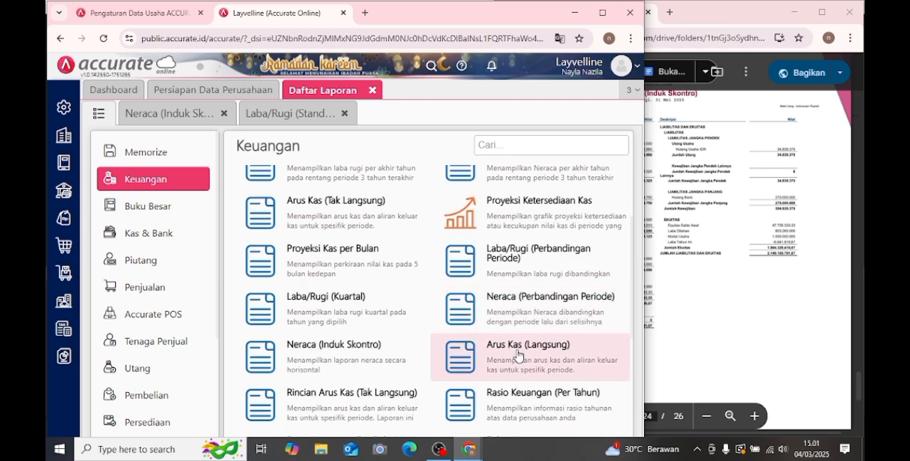
pyautogui.click(517, 356)
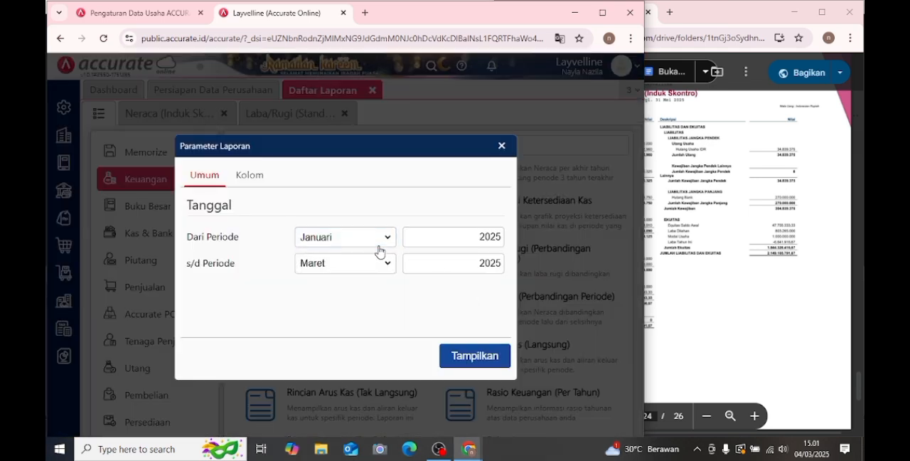
pyautogui.click(387, 237)
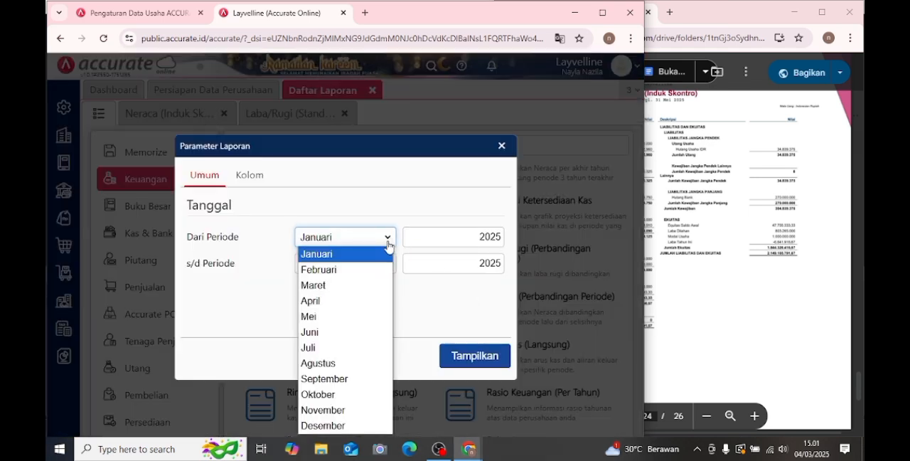
pyautogui.click(339, 317)
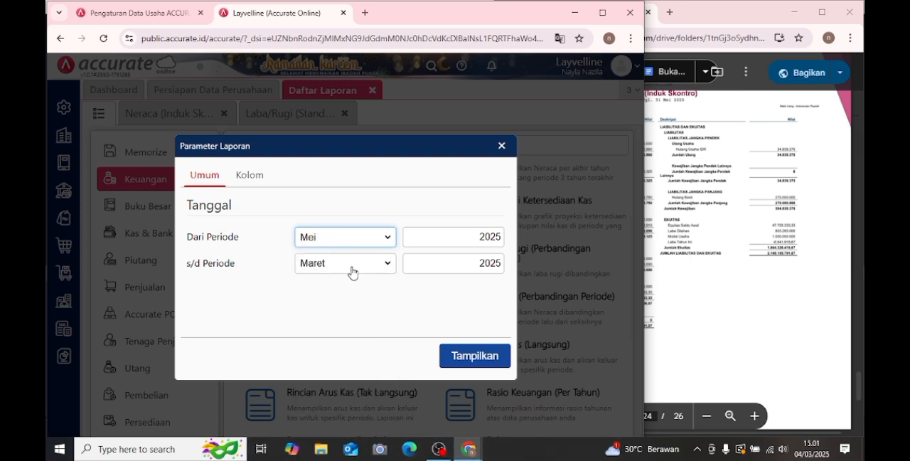
pyautogui.click(349, 268)
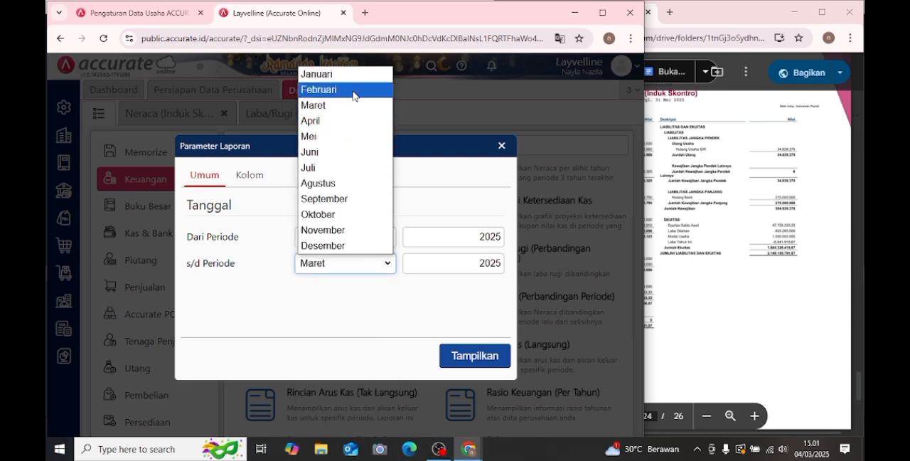
pyautogui.click(342, 137)
pyautogui.click(489, 365)
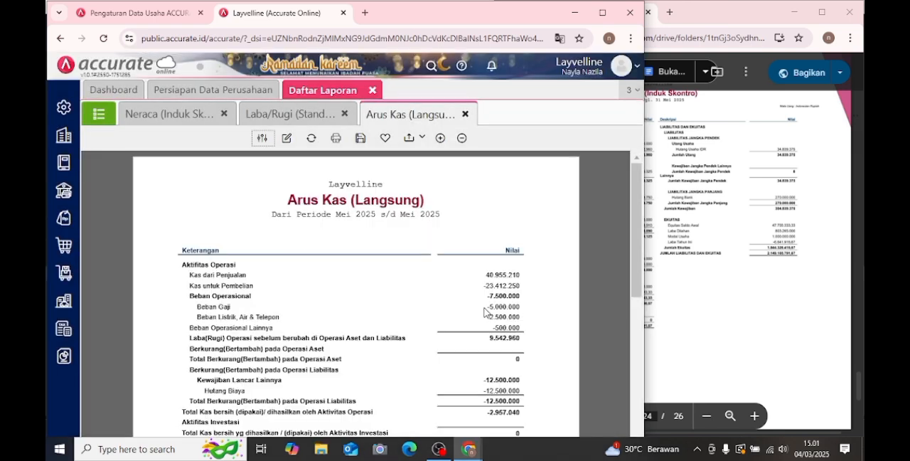
# - Review the Arus Kas (Langsung) report down to the end-of-period cash balance
pyautogui.scroll(-3, 485, 309)
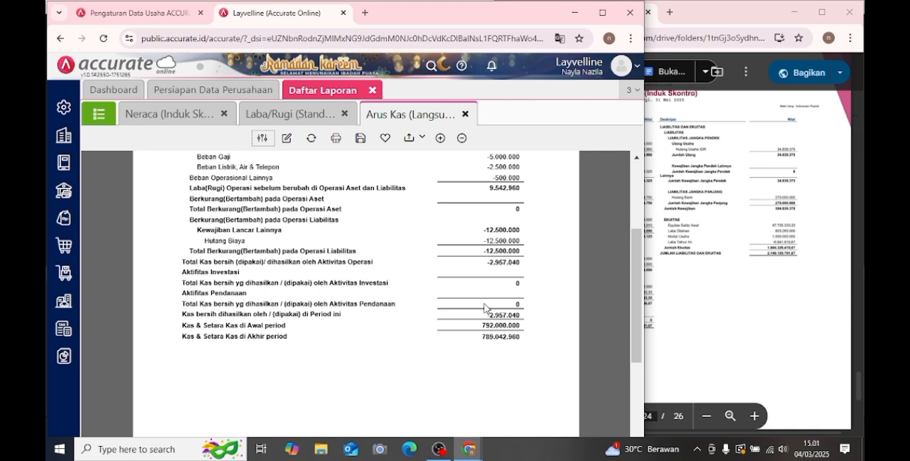
pyautogui.scroll(-1, 484, 308)
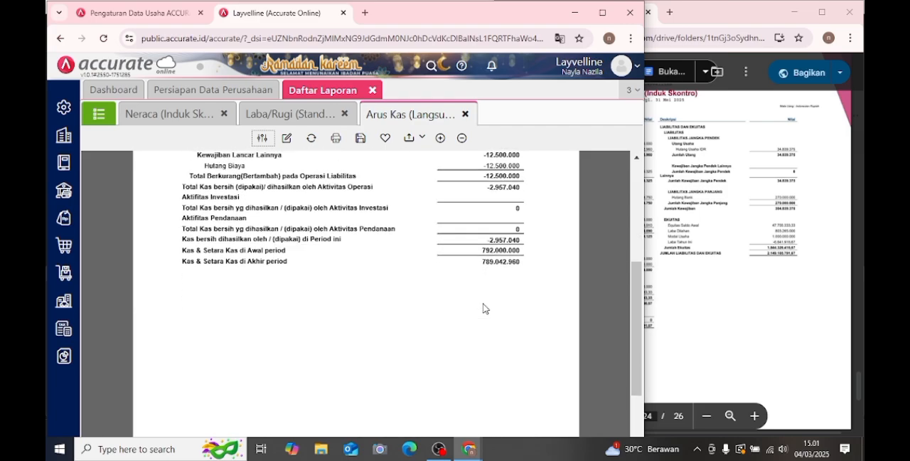
pyautogui.scroll(3, 483, 308)
pyautogui.scroll(-2, 483, 311)
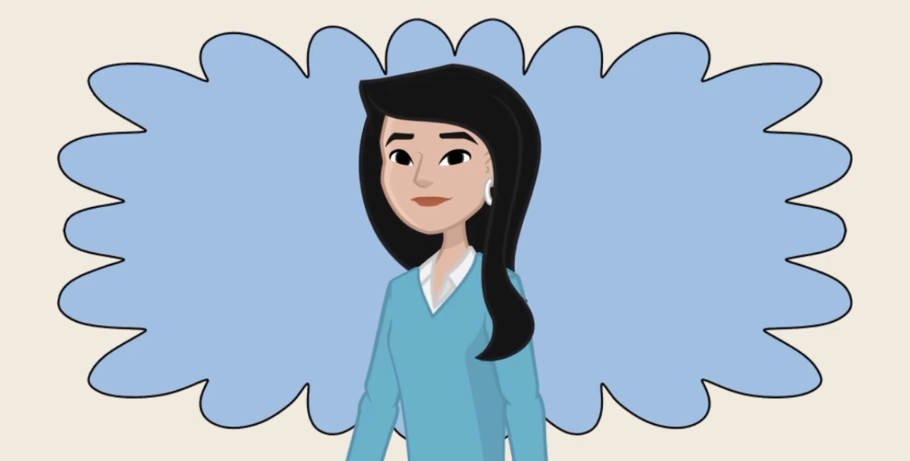